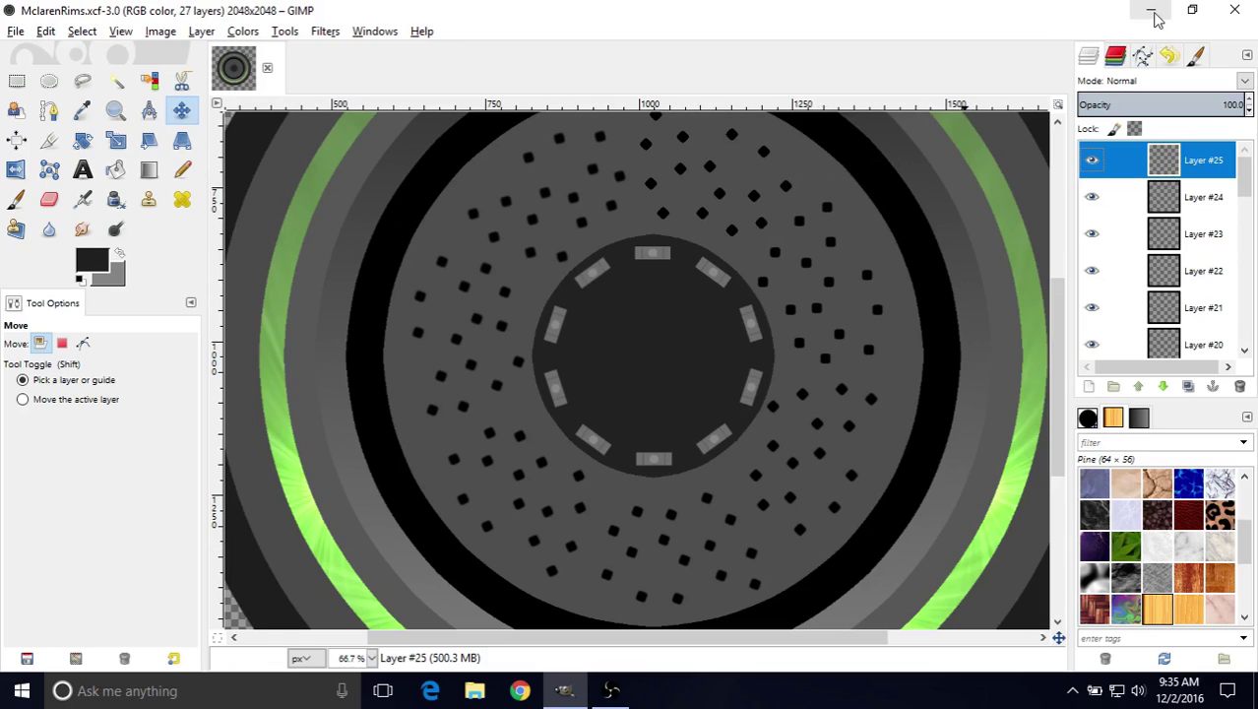
- Browse from the desktop's LowPolyCar folder through References and its free-to-use subfolder to the McLaren 650S COUPE pictures and select the Mclaren Wheel image
left_click(1154, 12)
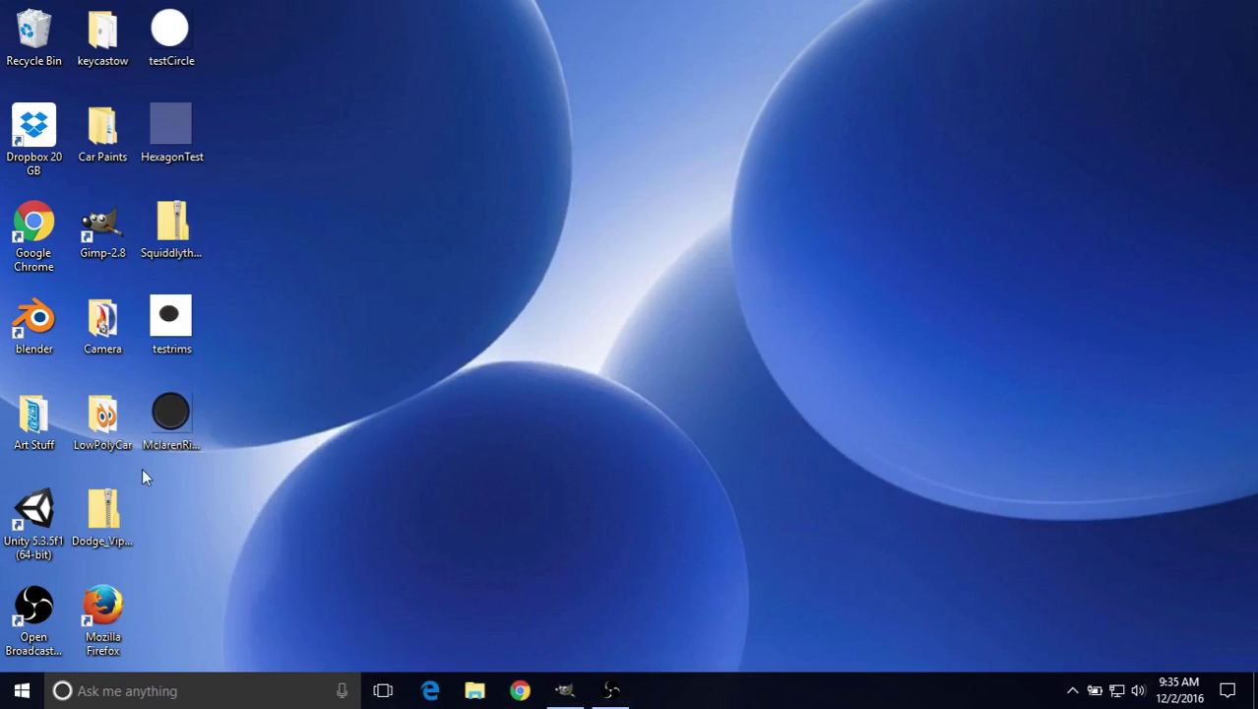
double_click(110, 421)
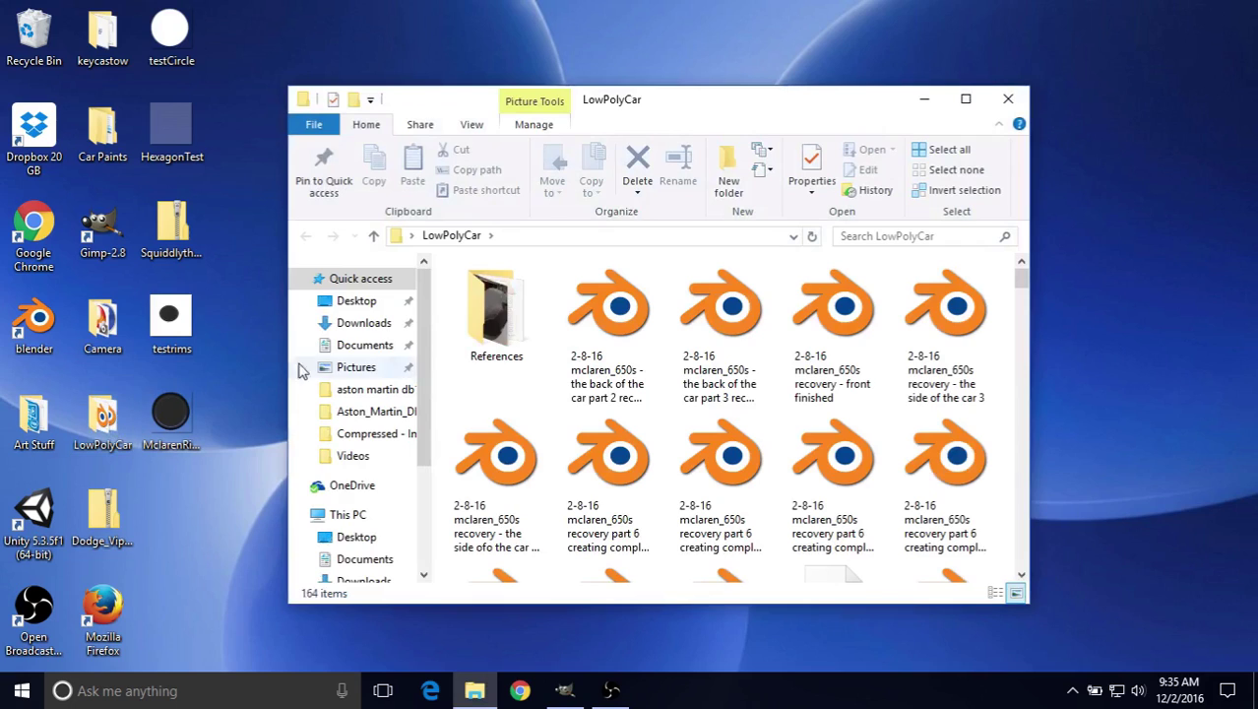
double_click(507, 332)
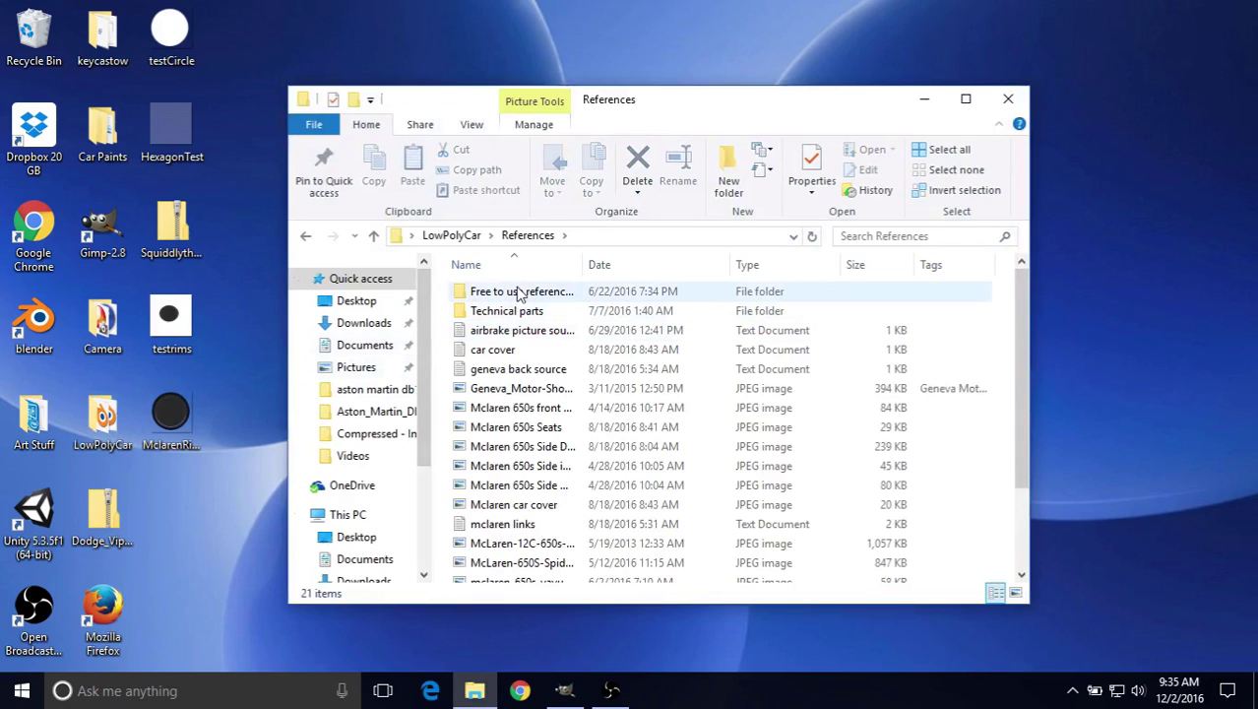
double_click(491, 294)
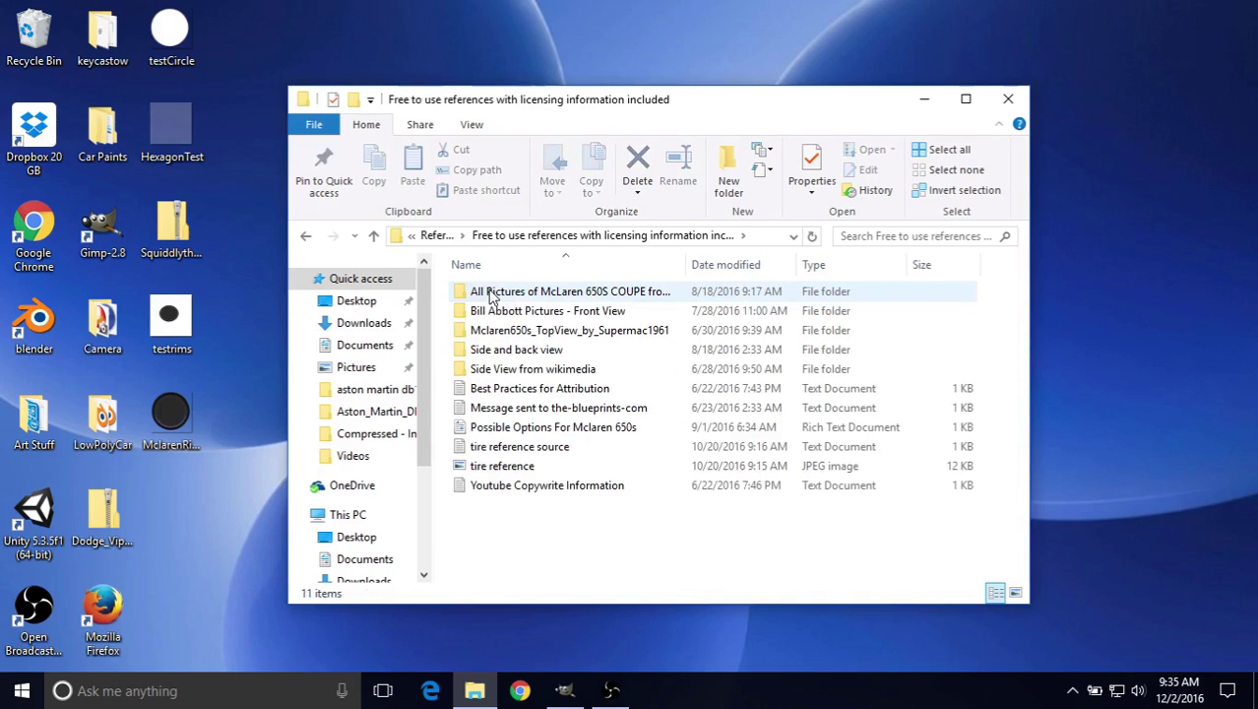
left_click(522, 295)
double_click(521, 295)
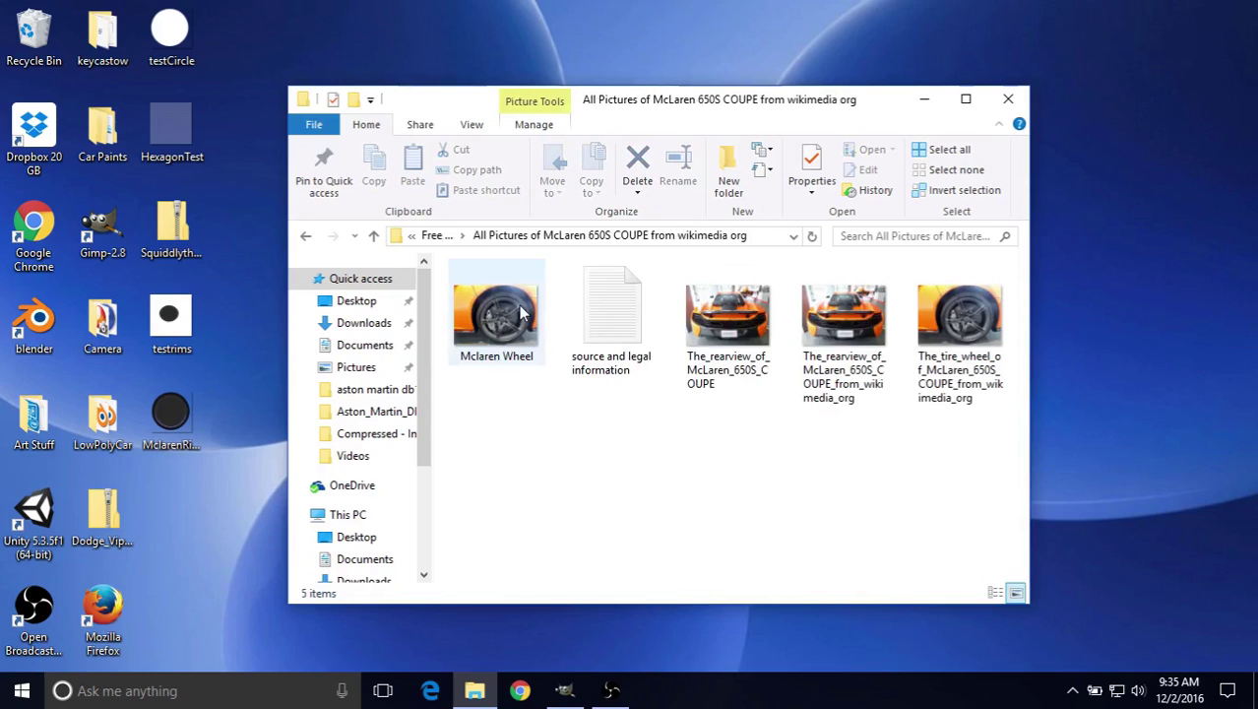
left_click(521, 313)
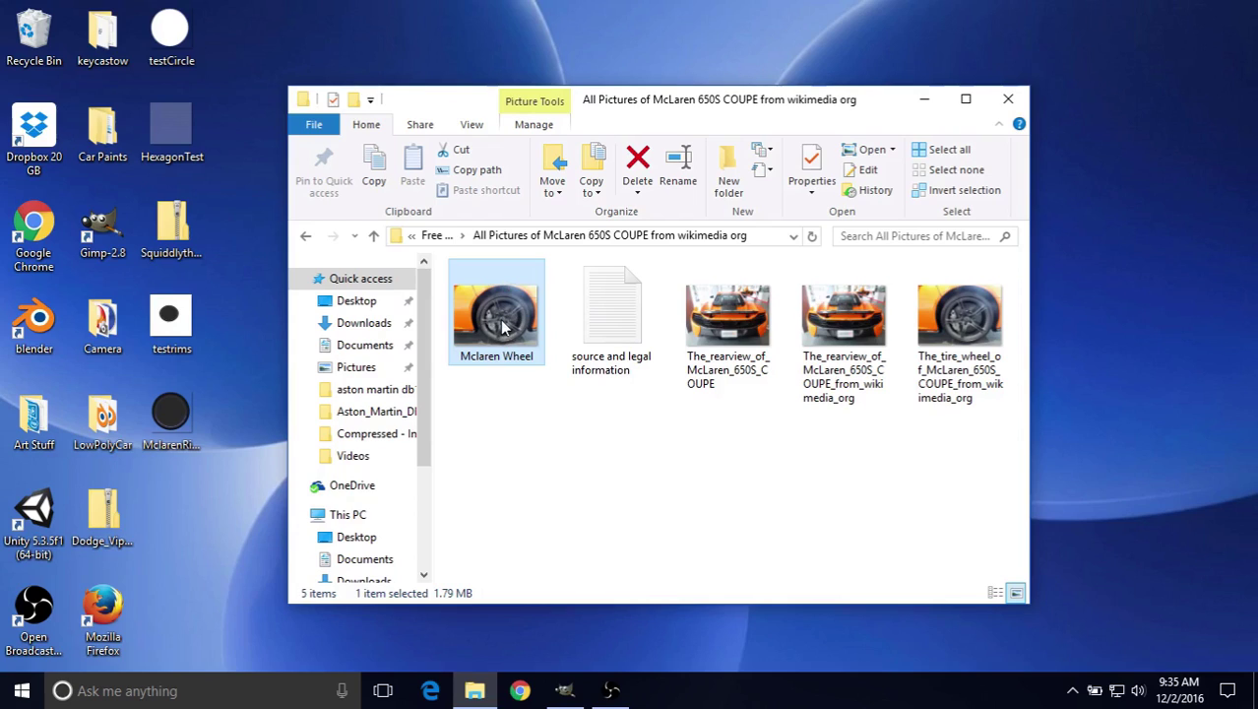
left_click_drag(504, 328, 573, 697)
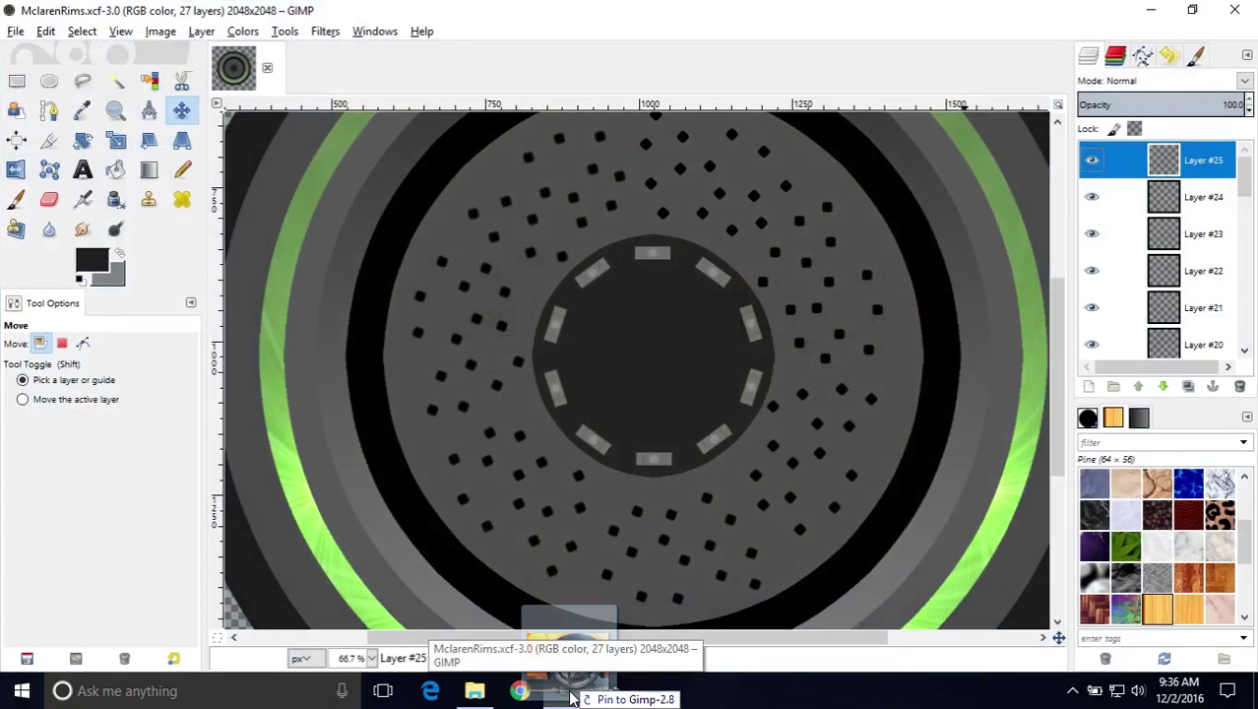
left_click_drag(573, 696, 1120, 9)
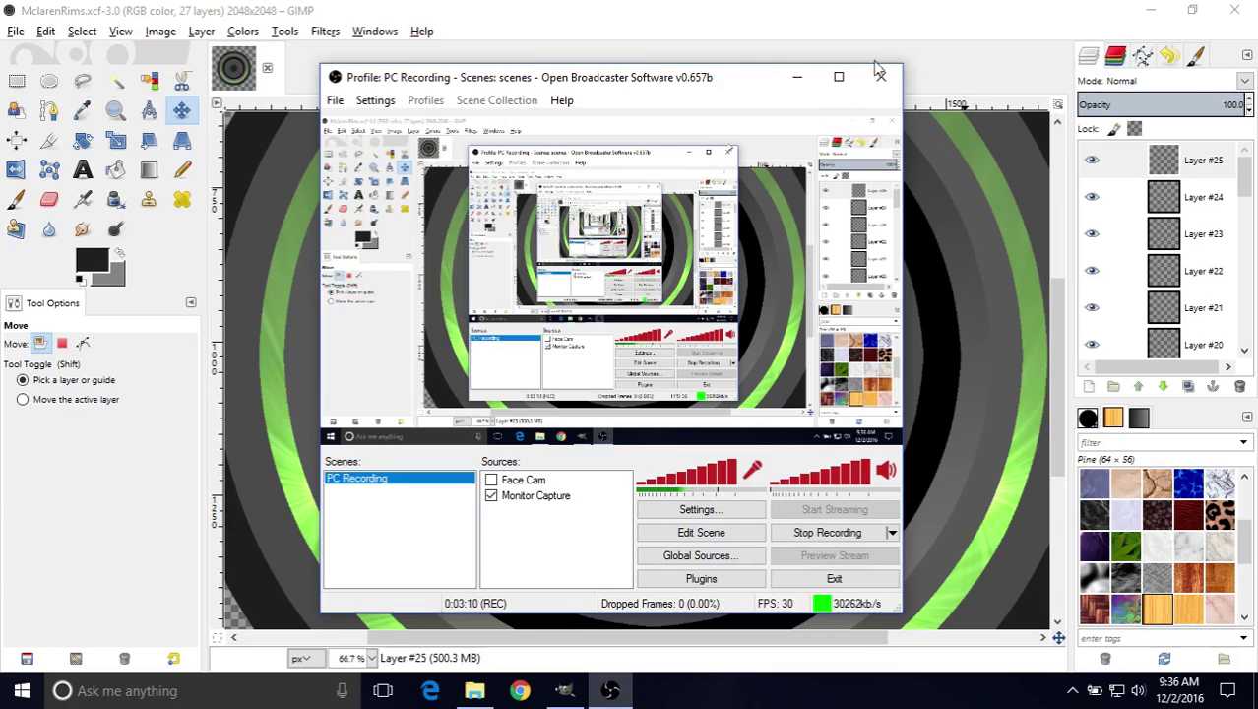
left_click(798, 77)
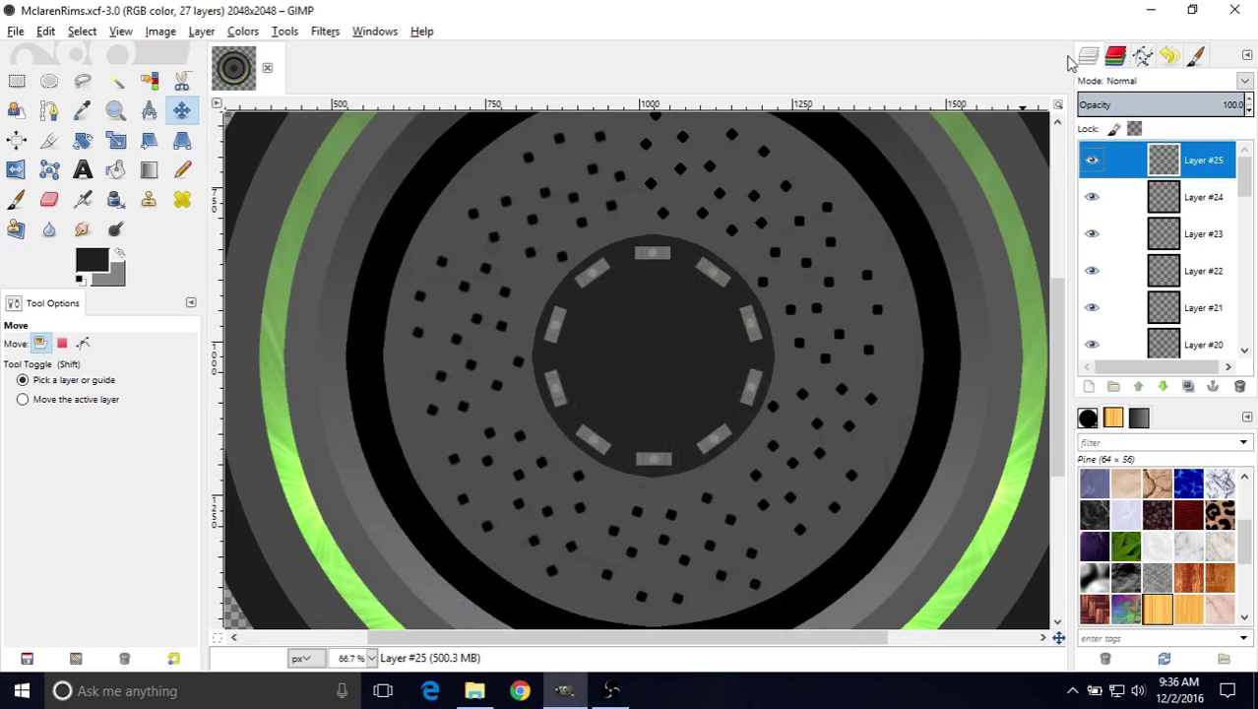
- Add a new transparent layer of 2048 × 2048 px above Layer #25
right_click(1164, 148)
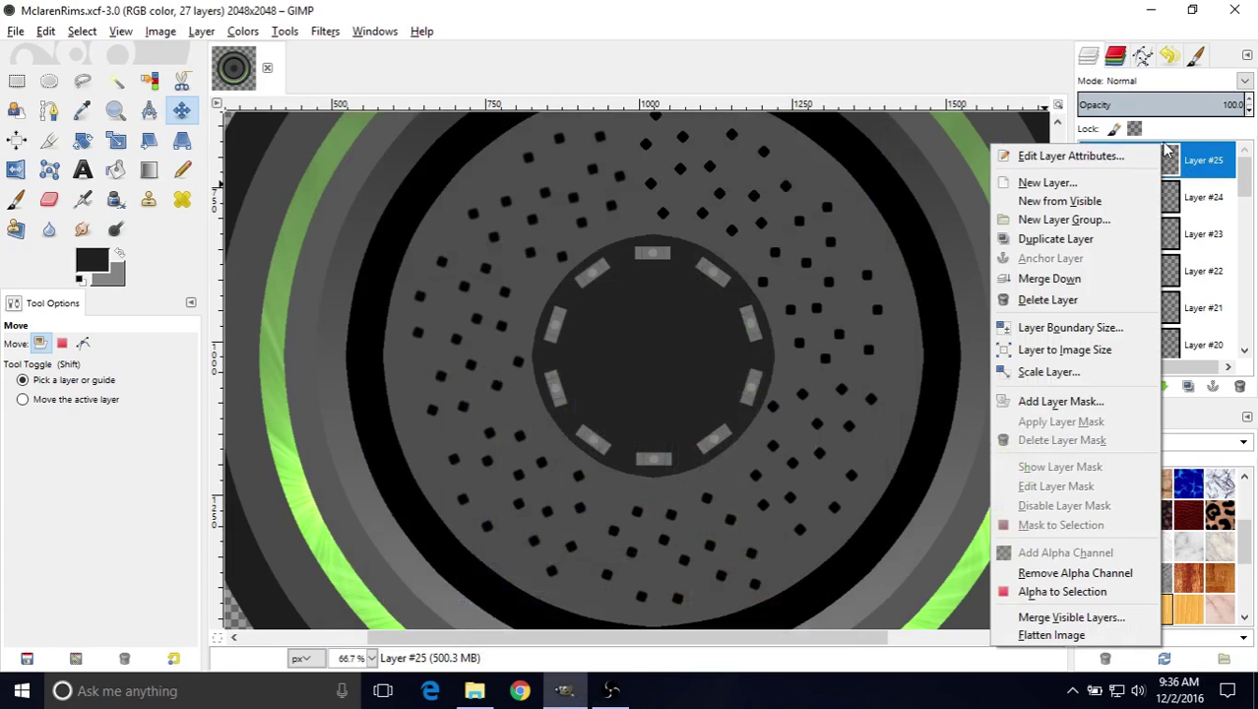
left_click(1044, 185)
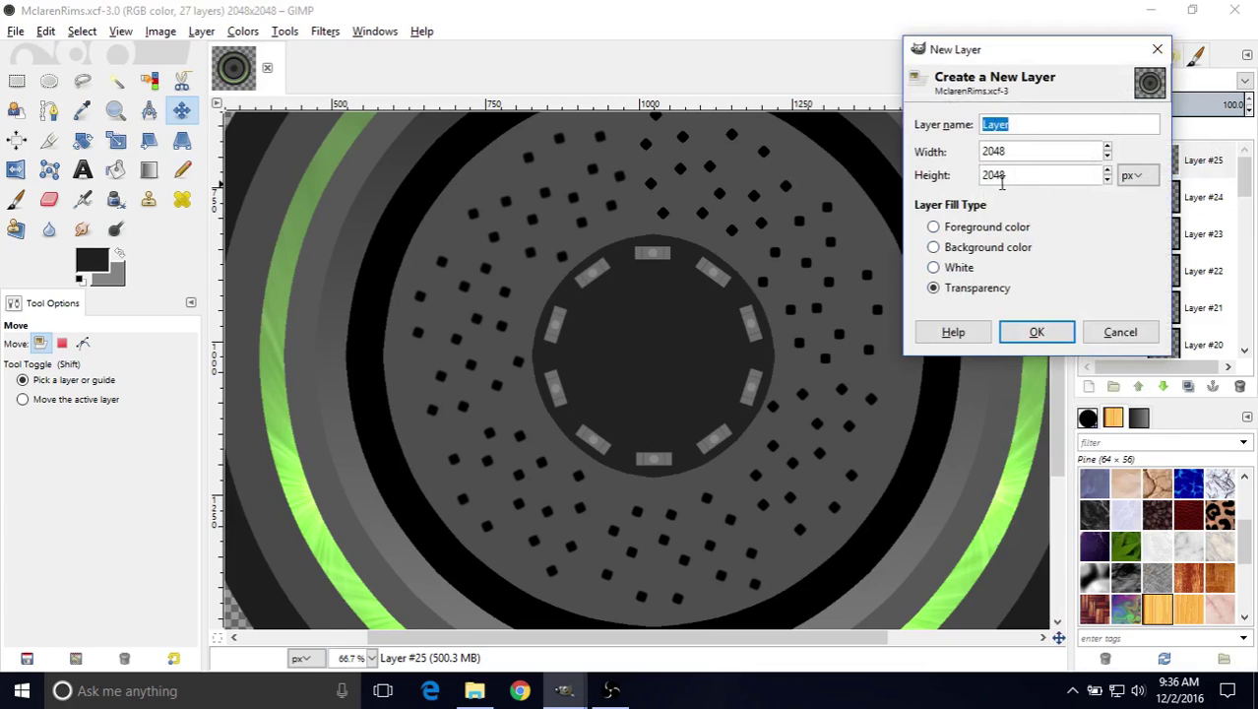
left_click(1035, 332)
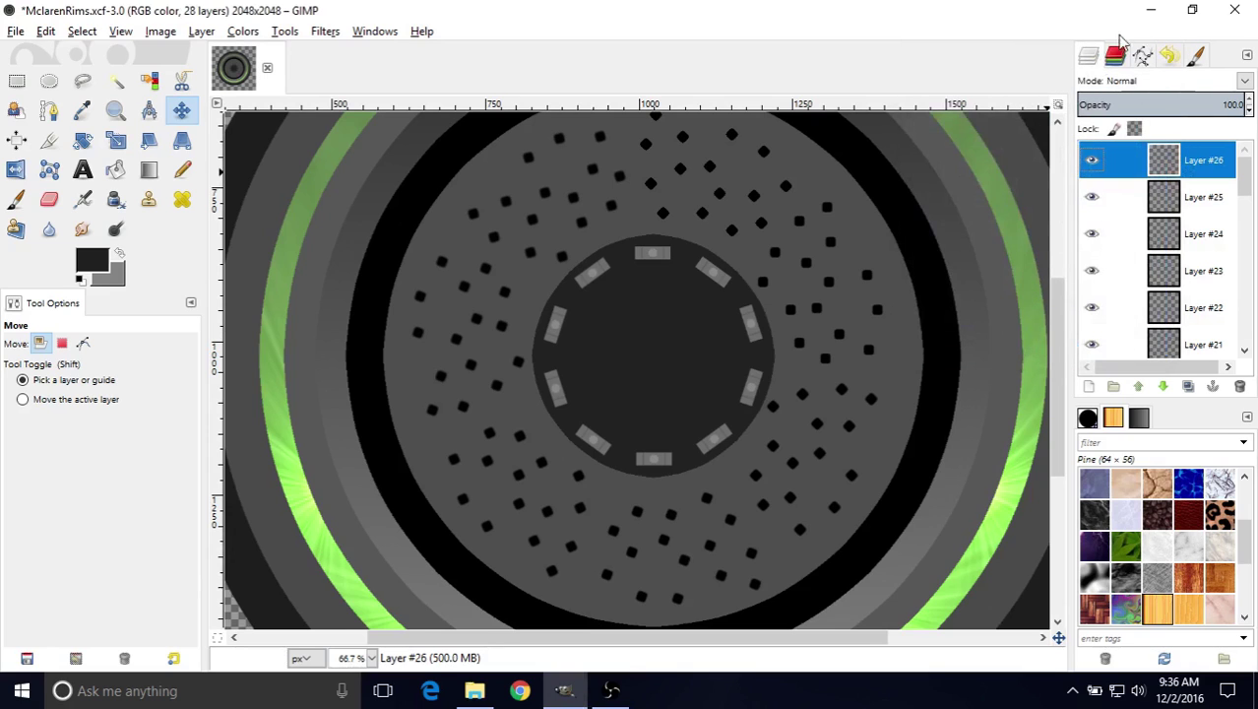
- Bring the Mclaren Wheel image from its folder into the rim artwork as a new layer and lower its opacity to 52.7
left_click(1152, 12)
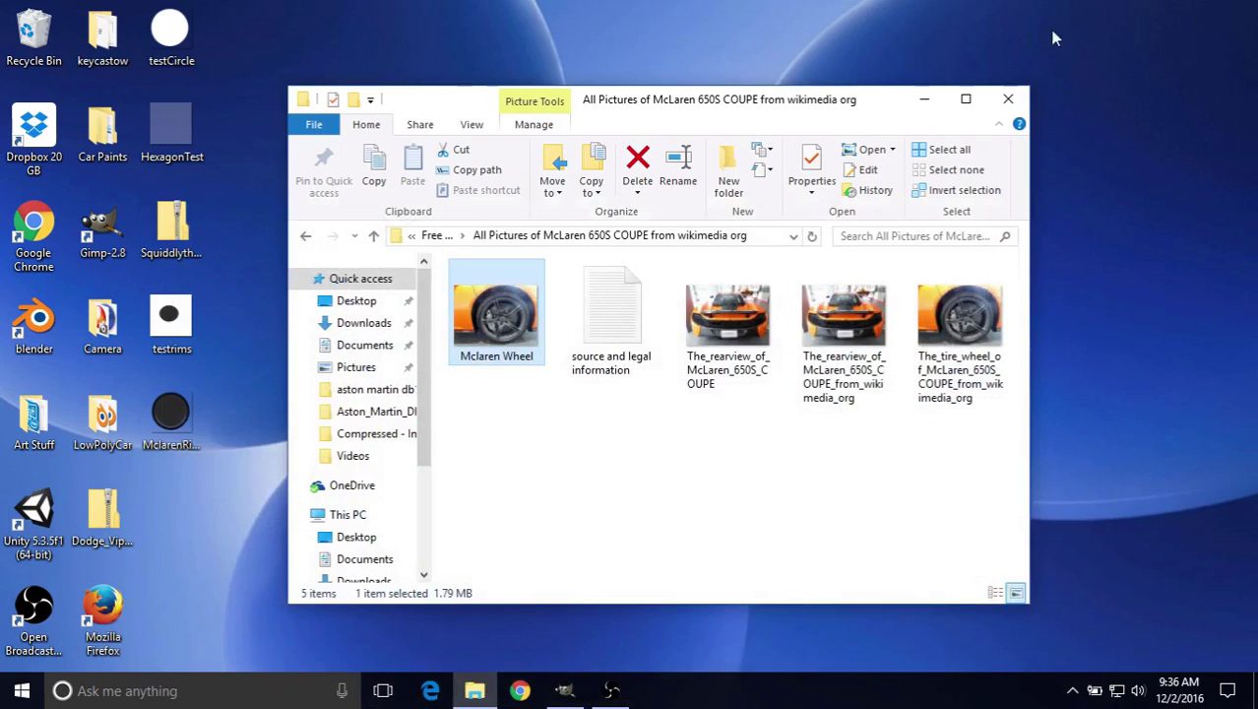
left_click_drag(519, 308, 594, 526)
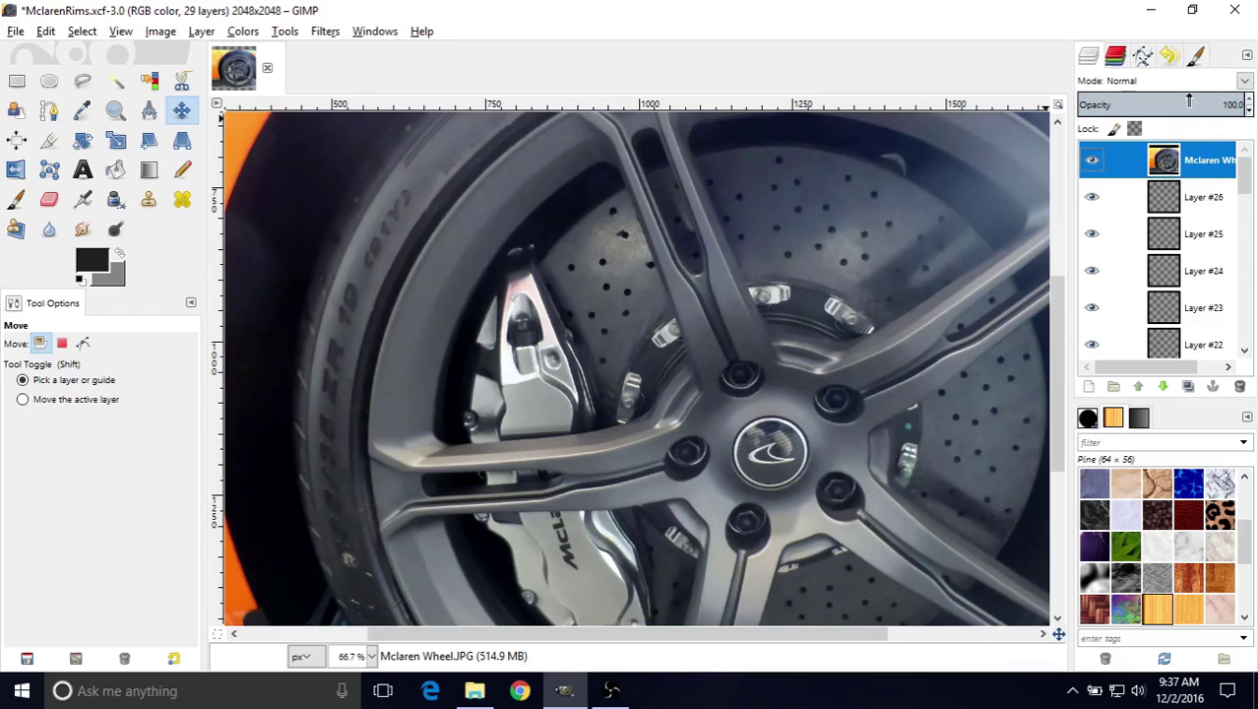
left_click_drag(1188, 102, 1170, 96)
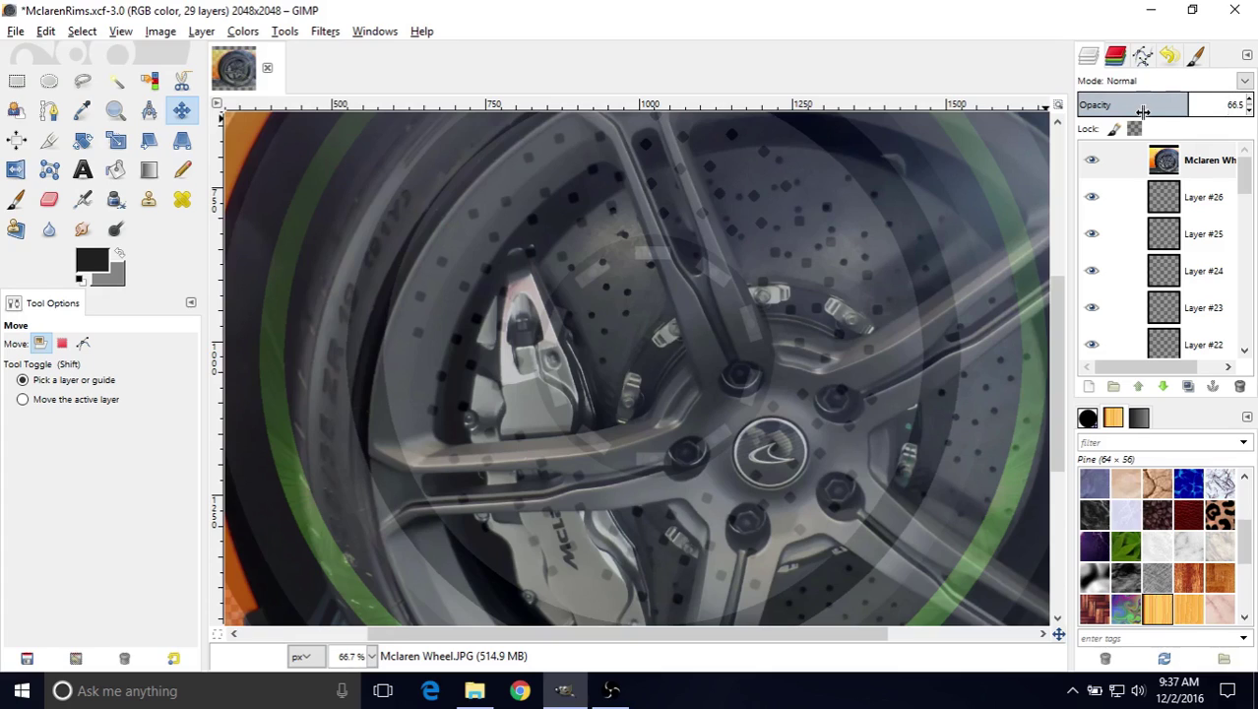
left_click_drag(1145, 99, 1189, 102)
mouse_move(1185, 112)
left_mouse_down()
mouse_move(1070, 118)
mouse_move(1211, 118)
mouse_move(1110, 128)
mouse_move(1166, 103)
left_mouse_up()
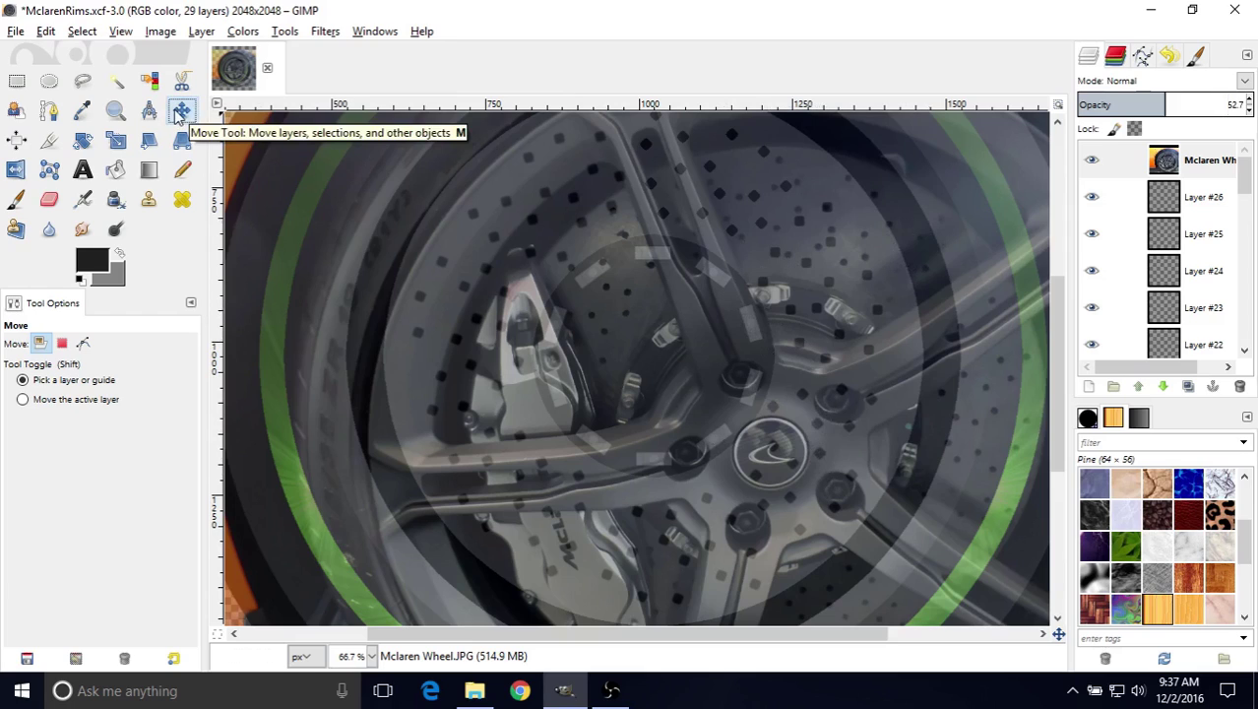
- Move the Mclaren Wheel layer so the wheel's hub logo sits at the centre of the rim artwork
left_click(1184, 170)
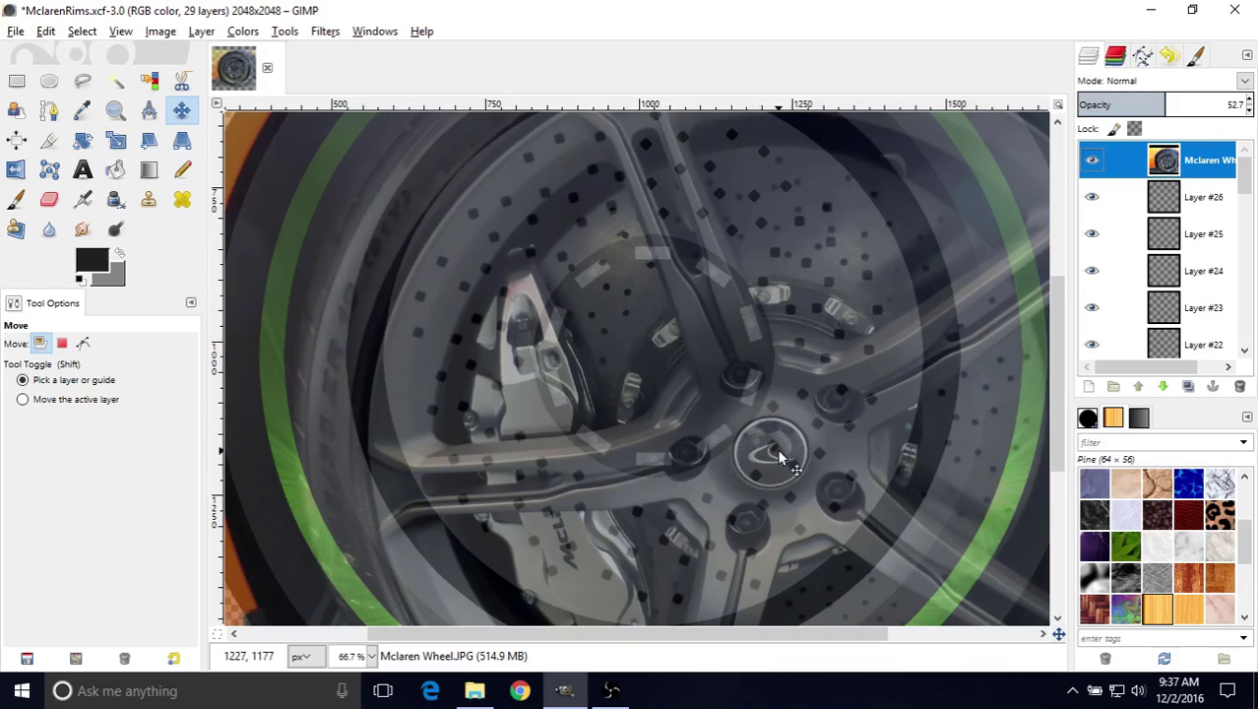
left_click_drag(779, 456, 654, 355)
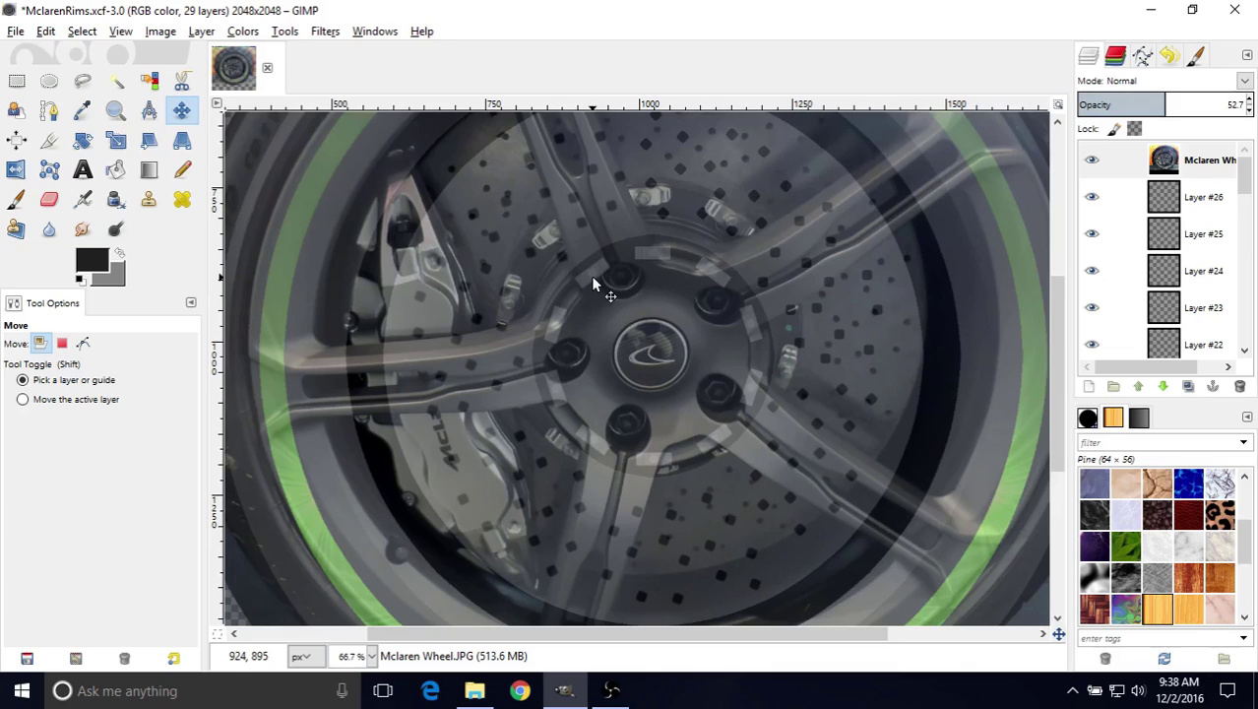
scroll(593, 283, "down", 1, "ctrl")
scroll(593, 284, "down", 1, "ctrl")
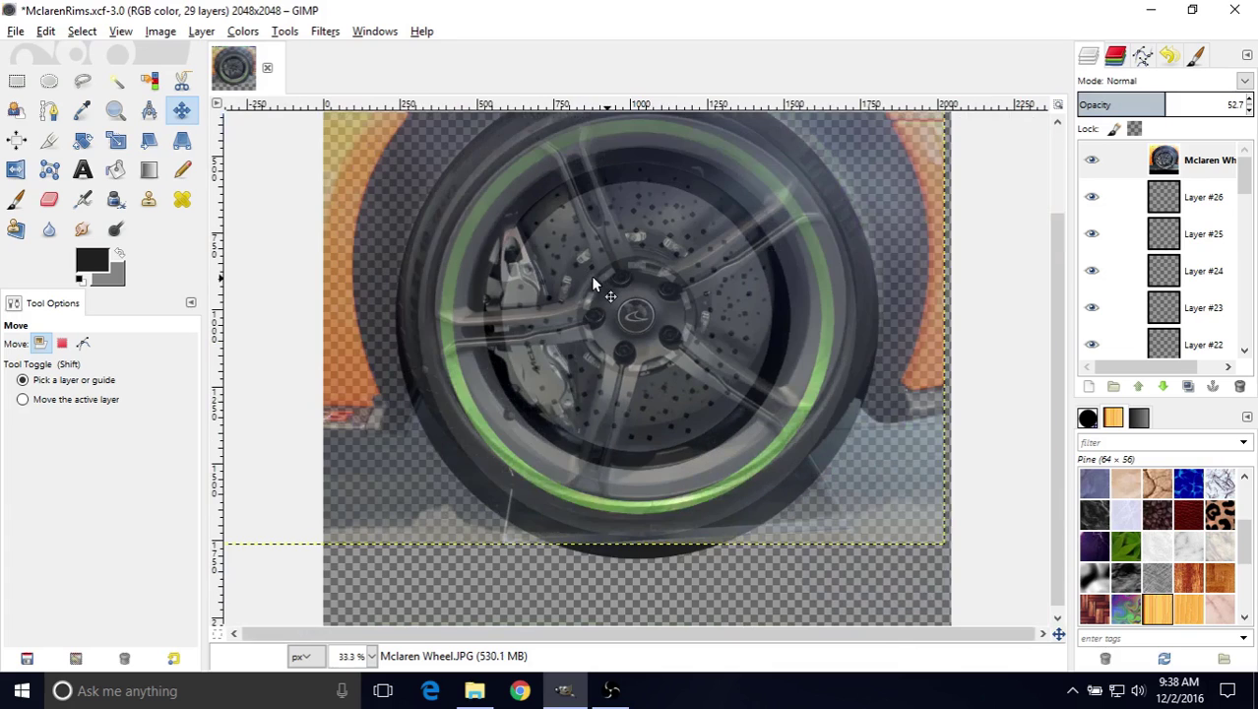
left_click_drag(608, 265, 606, 346)
scroll(614, 326, "up", 1, "ctrl")
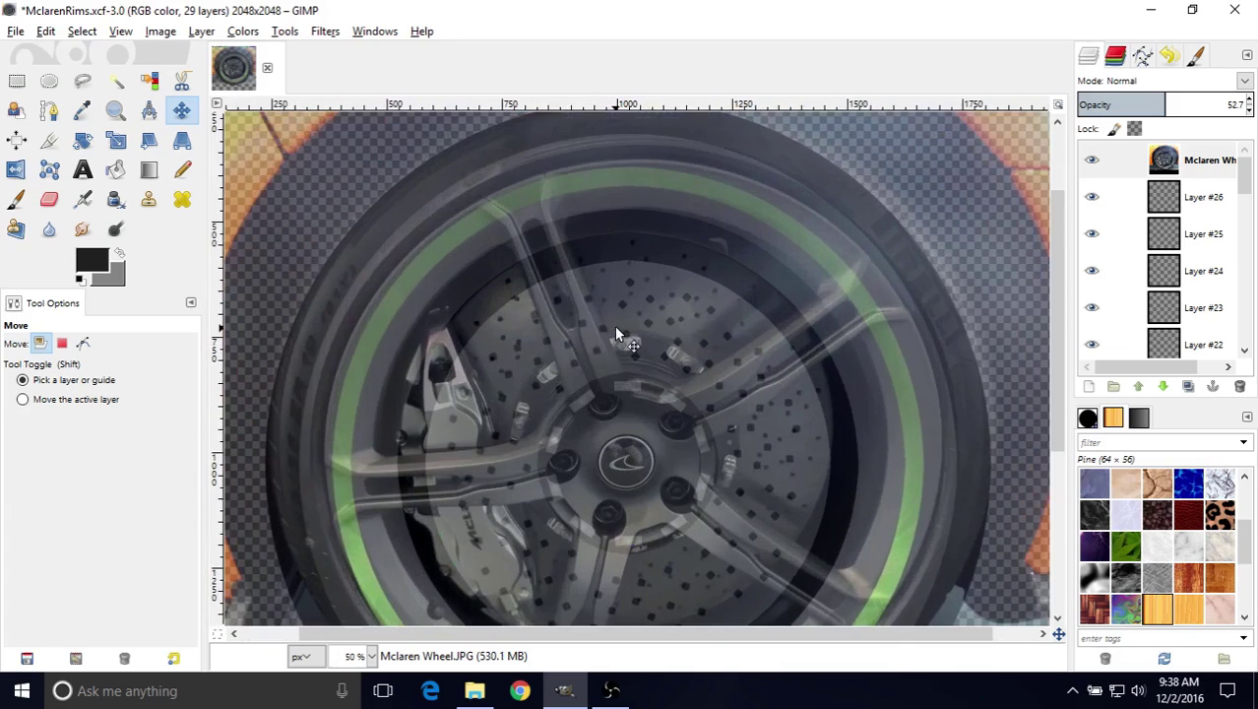
scroll(616, 330, "up", 1, "ctrl")
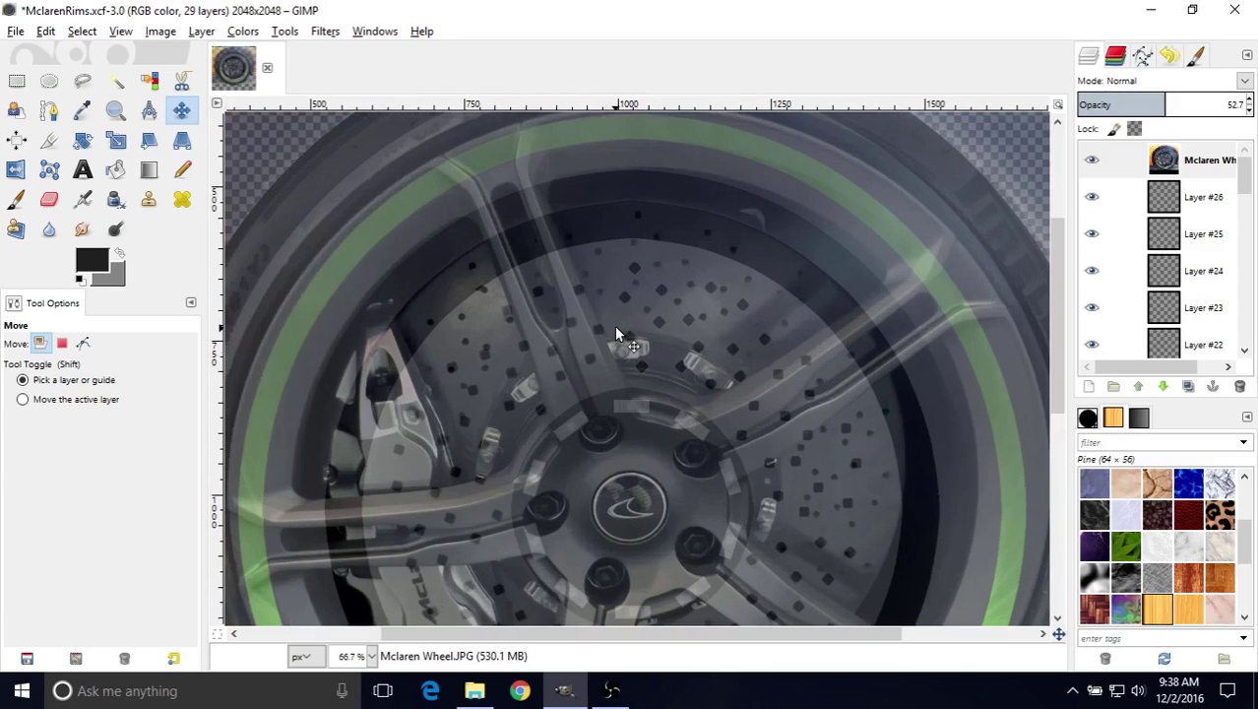
middle_click_drag(649, 203, 670, 198)
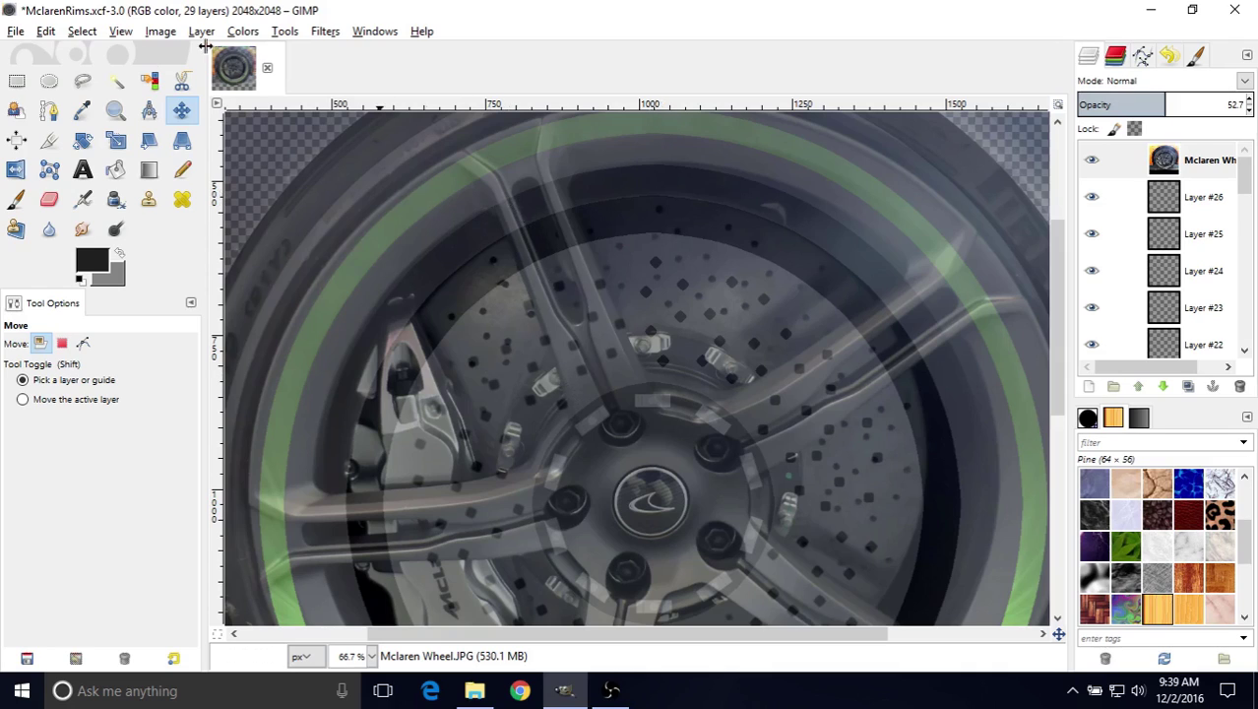
- Rotate the Mclaren Wheel layer by 21.80 degrees to bring the upper spoke upright
left_click(84, 143)
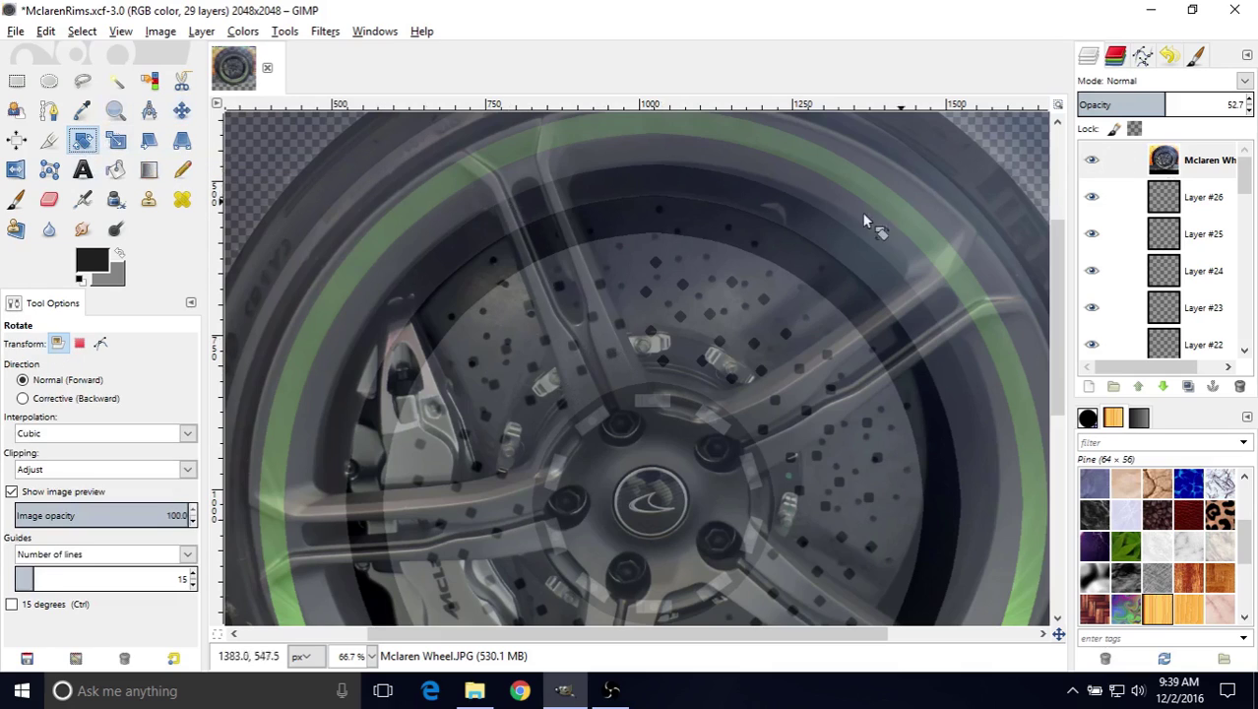
left_click(599, 317)
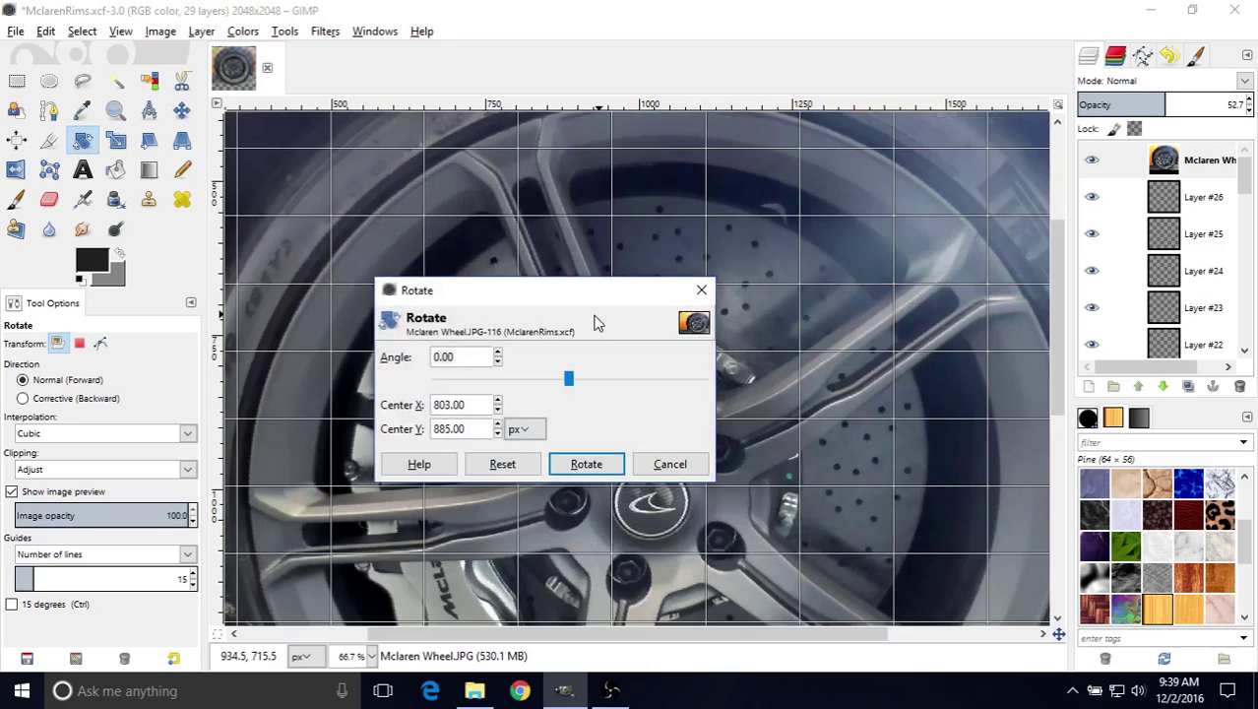
left_click_drag(572, 370, 586, 380)
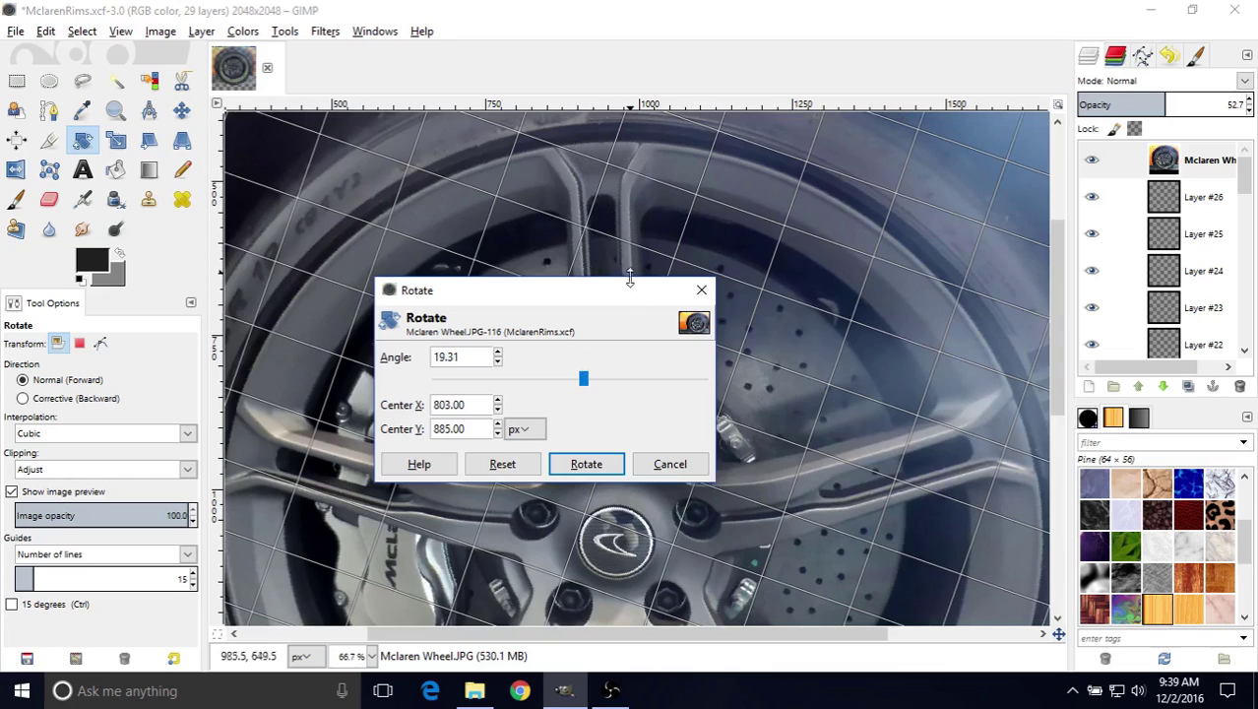
left_click_drag(583, 380, 588, 386)
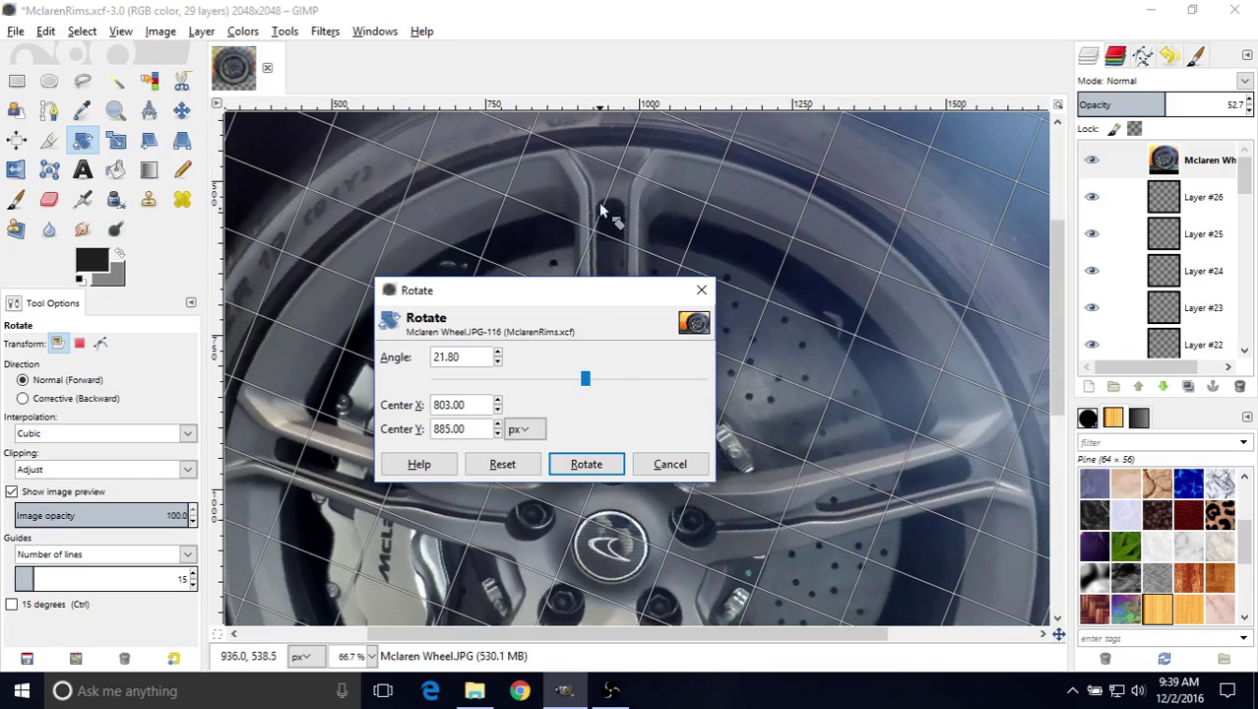
left_click(597, 463)
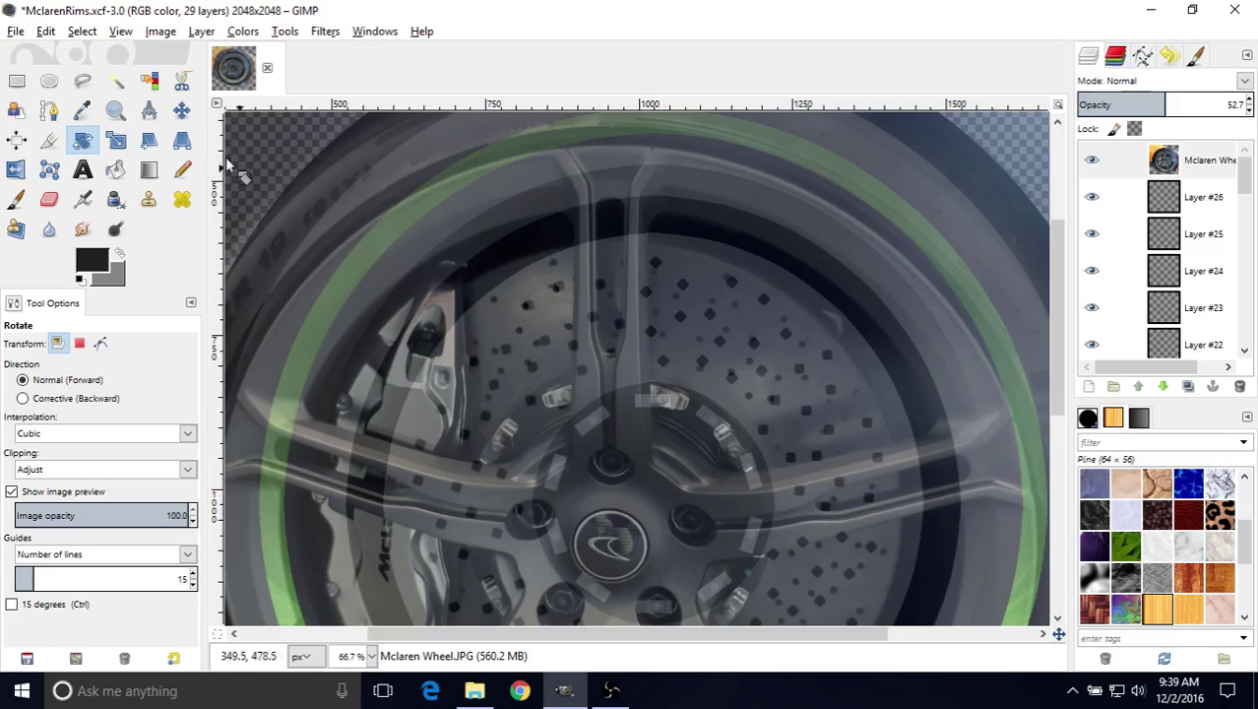
- Reposition the rotated Mclaren Wheel layer so its hub logo is centred on the rim artwork again
left_click(179, 112)
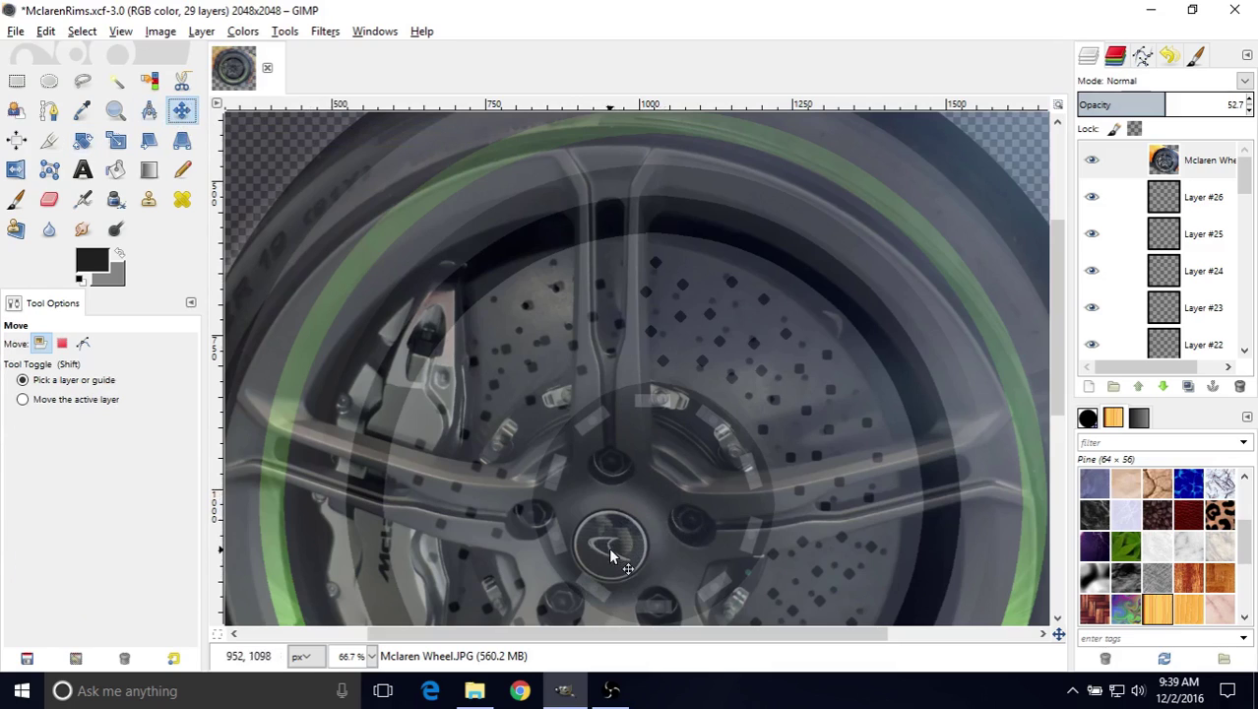
left_click_drag(610, 549, 651, 507)
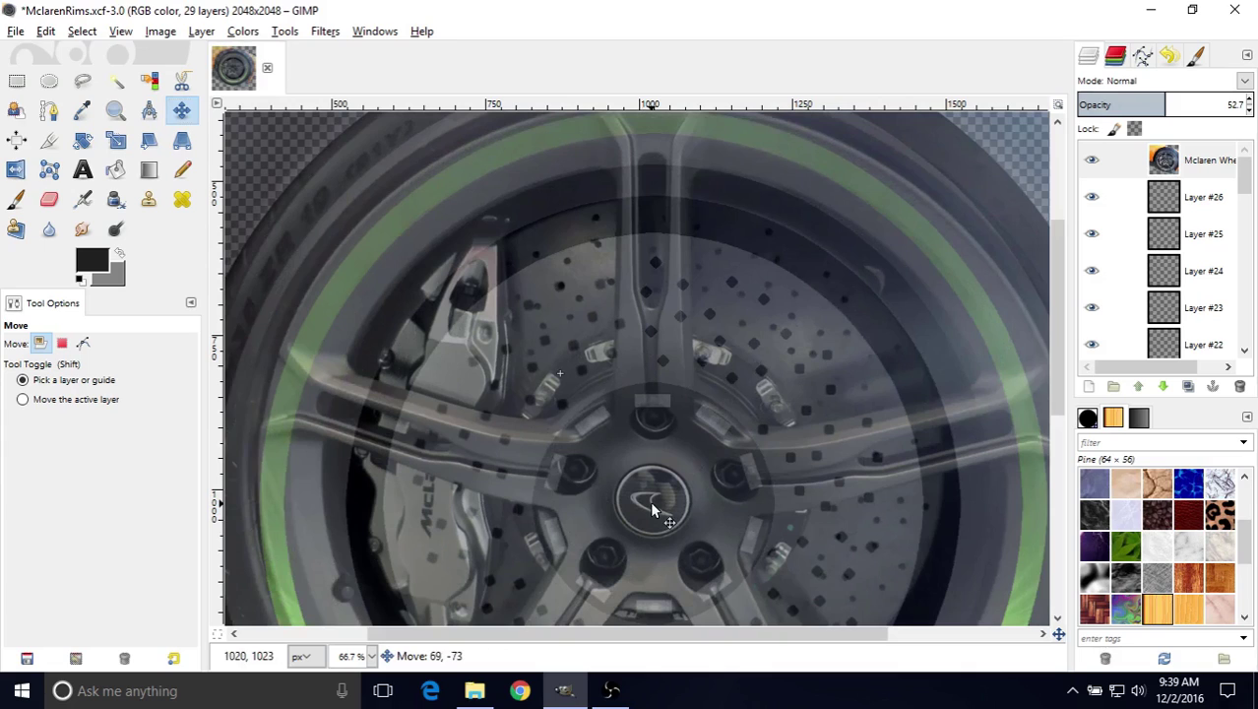
left_click_drag(650, 500, 650, 494)
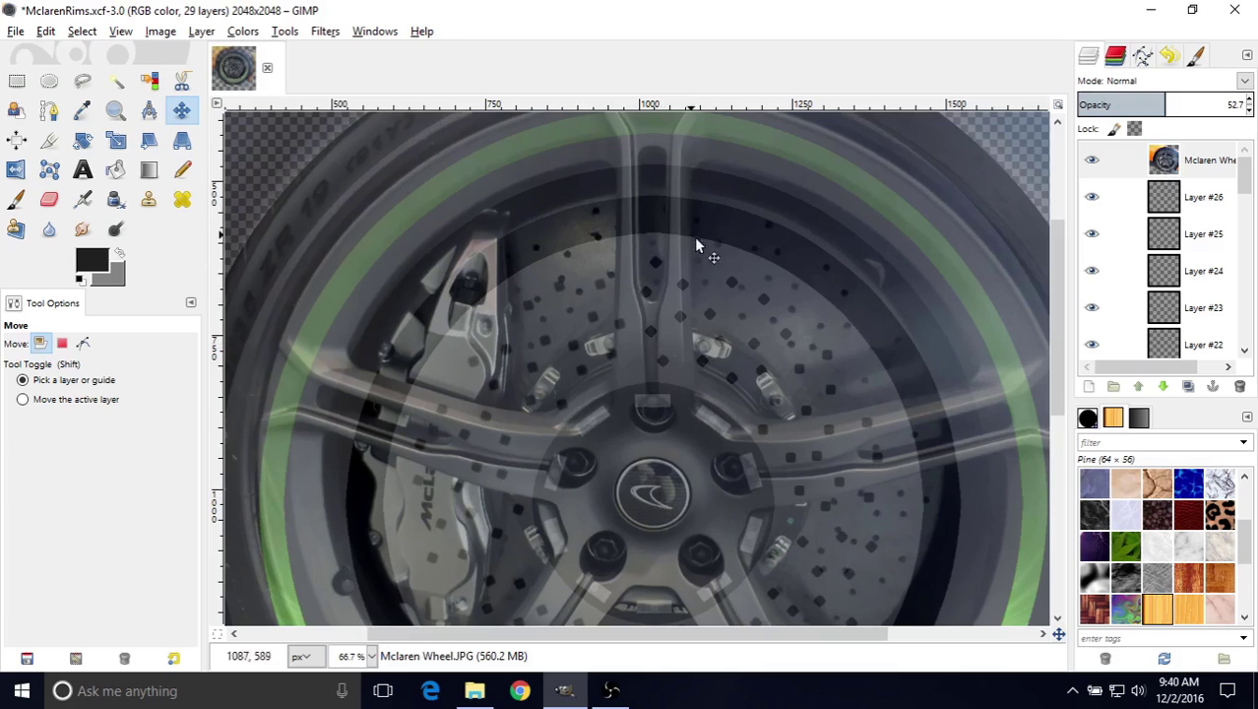
- Rotate the Mclaren Wheel layer by -0.80 degrees and re-centre its hub logo on the rim artwork
left_click_drag(722, 275, 719, 303)
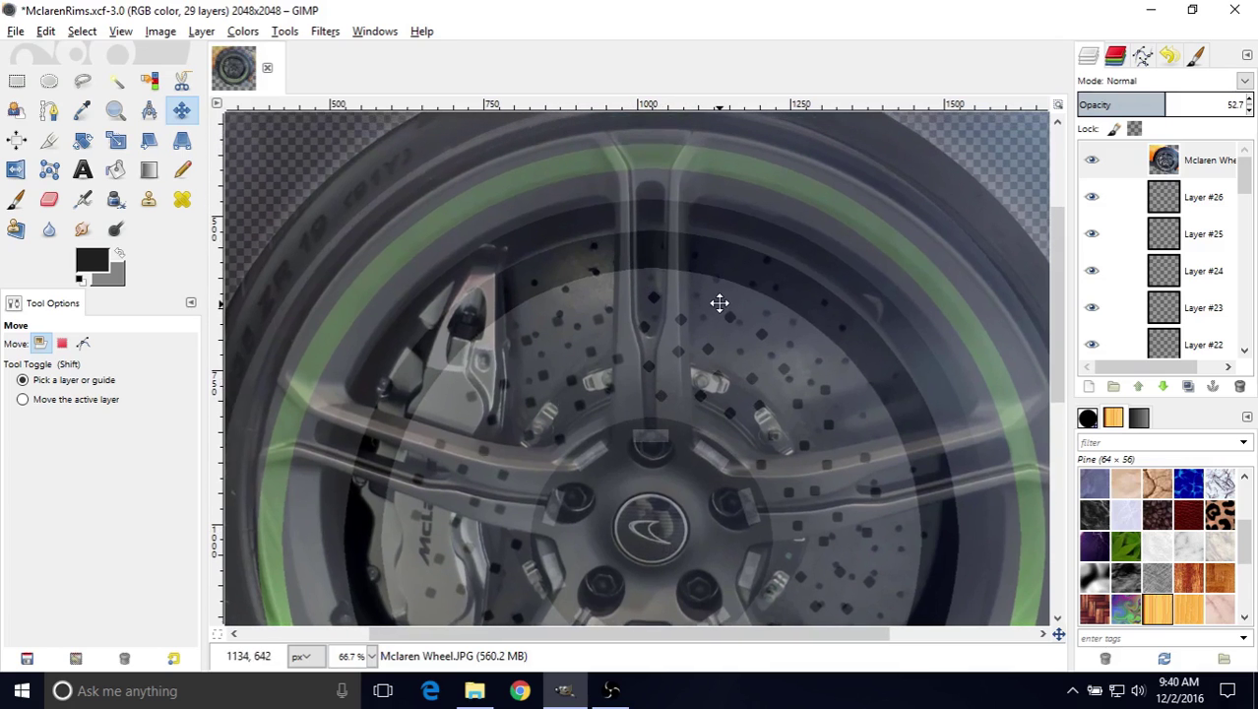
mouse_move(719, 303)
middle_mouse_down()
mouse_move(694, 161)
mouse_move(713, 82)
mouse_move(701, 301)
middle_mouse_up()
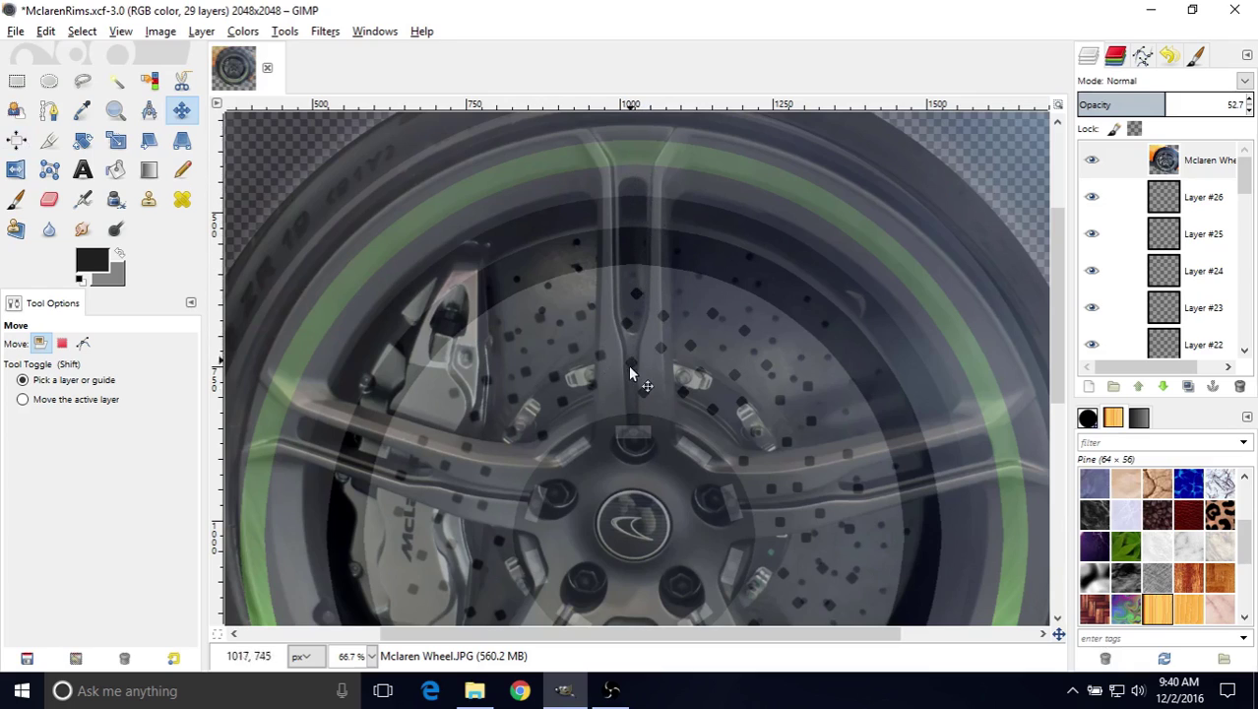
scroll(690, 273, "down", 1)
middle_click_drag(689, 272, 721, 80)
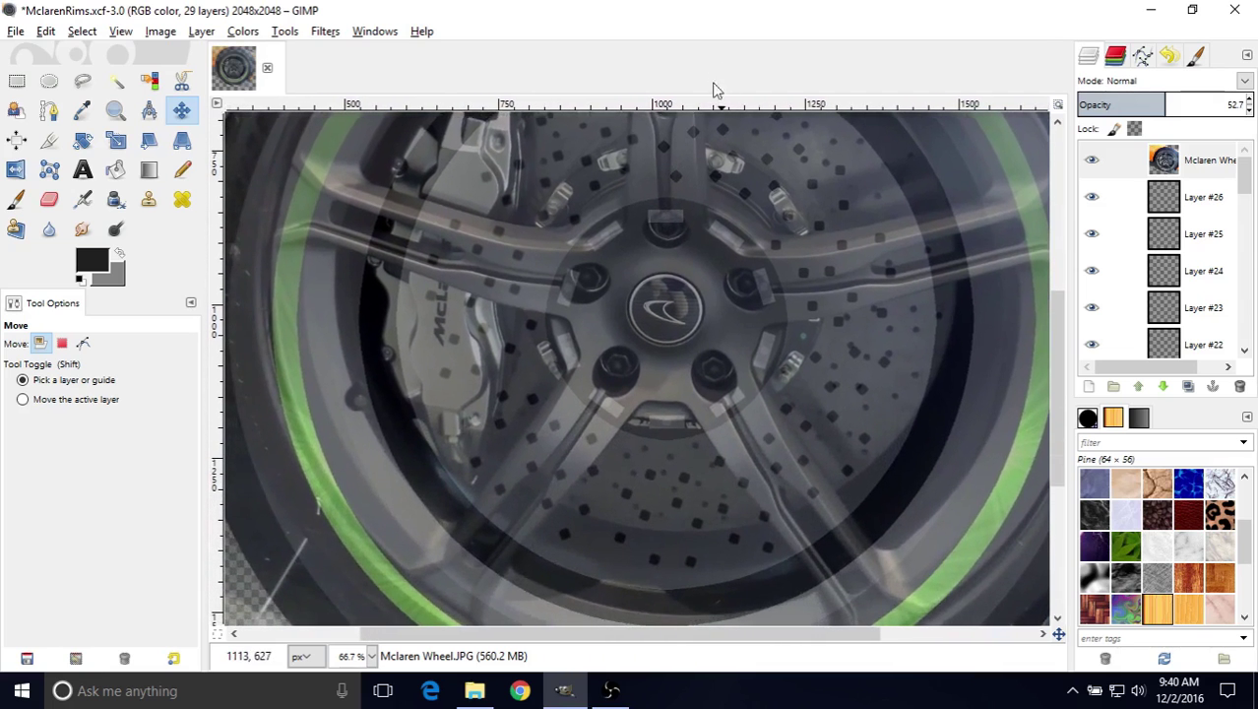
middle_click_drag(664, 157, 664, 377)
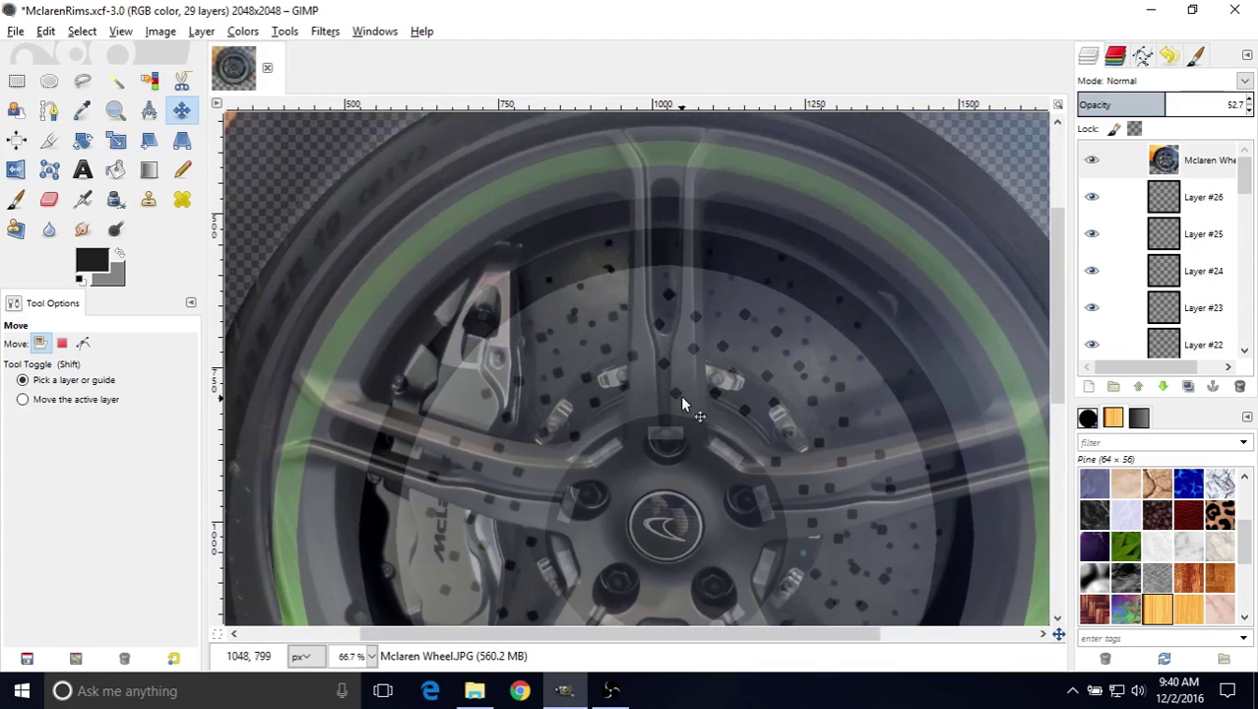
left_click(82, 139)
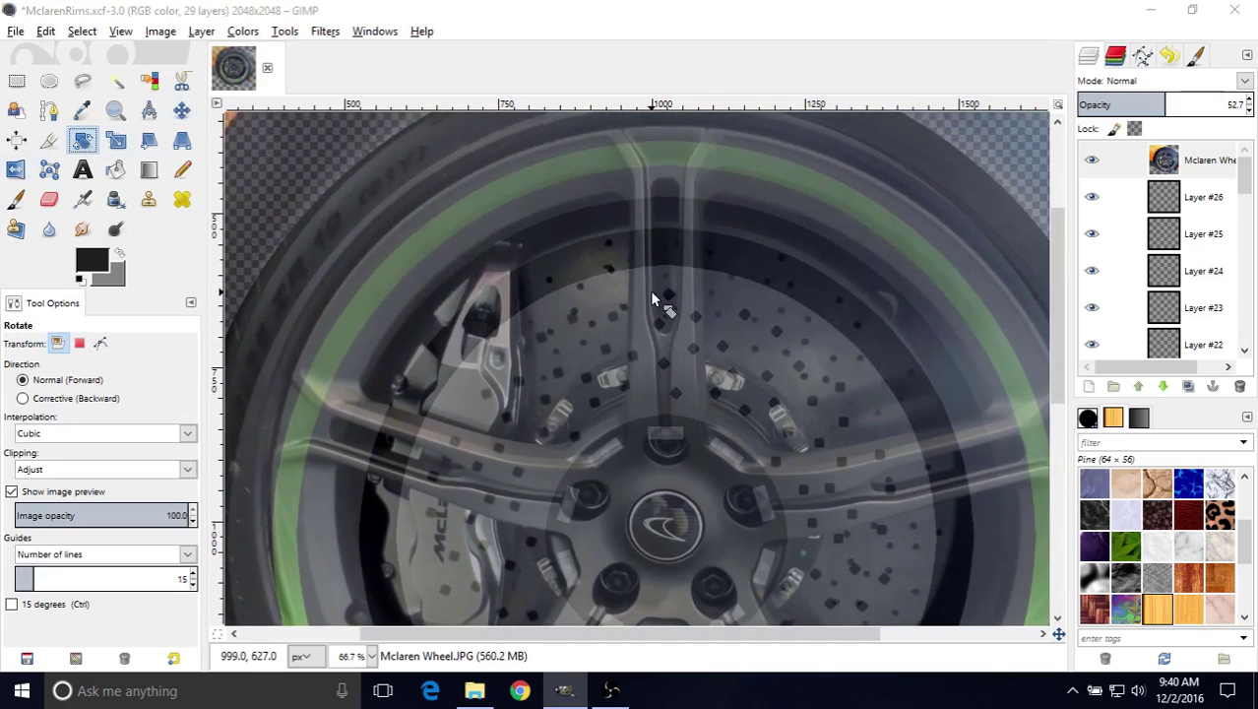
left_click(652, 293)
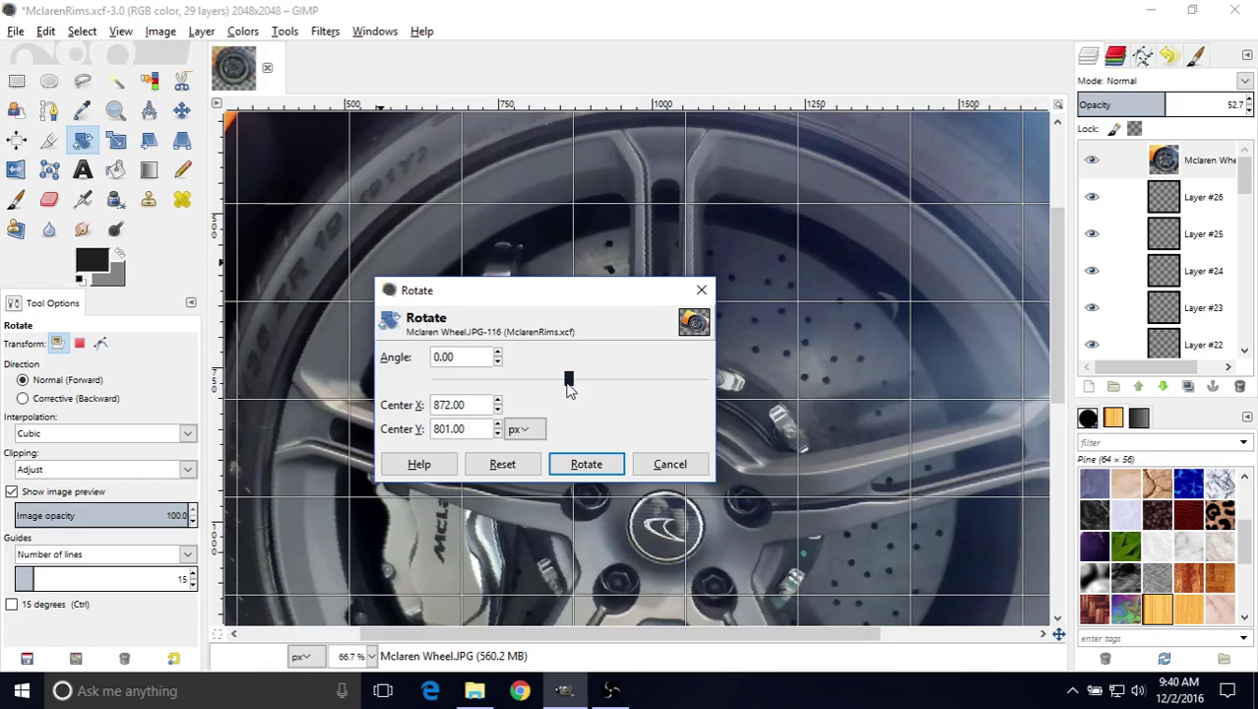
left_click_drag(568, 387, 567, 386)
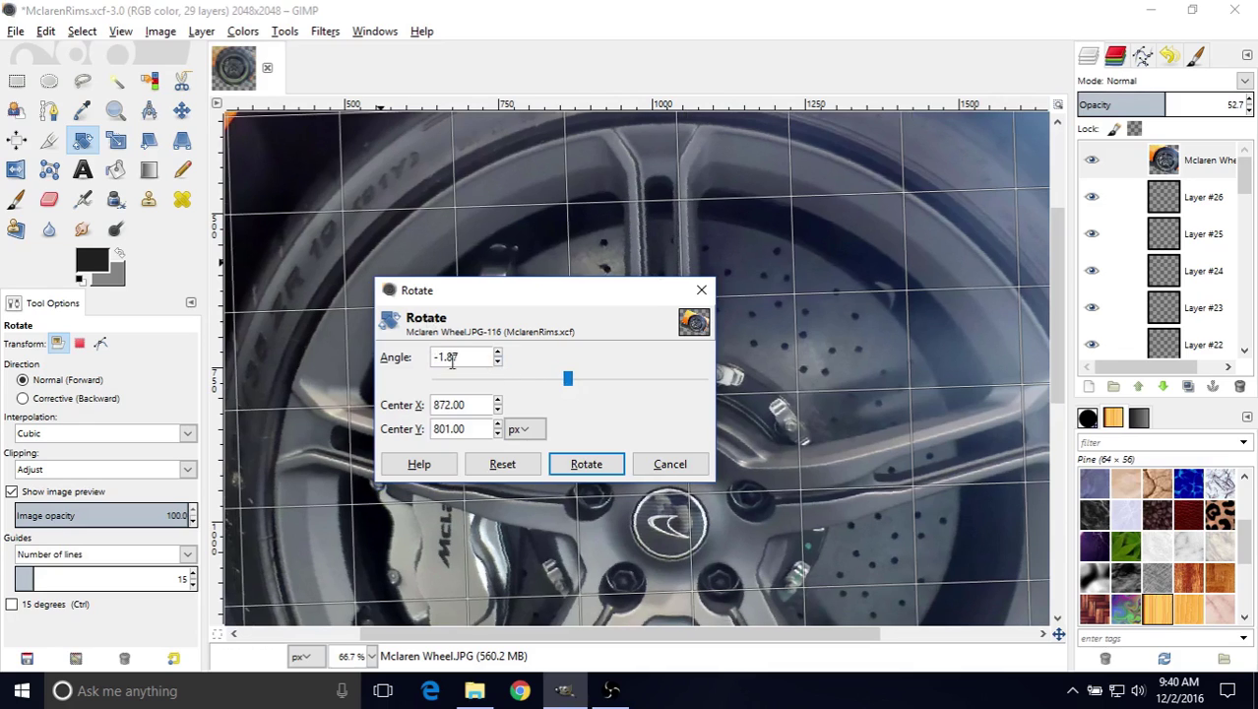
key("BackSpace")
key("BackSpace")
key("BackSpace")
key("Return")
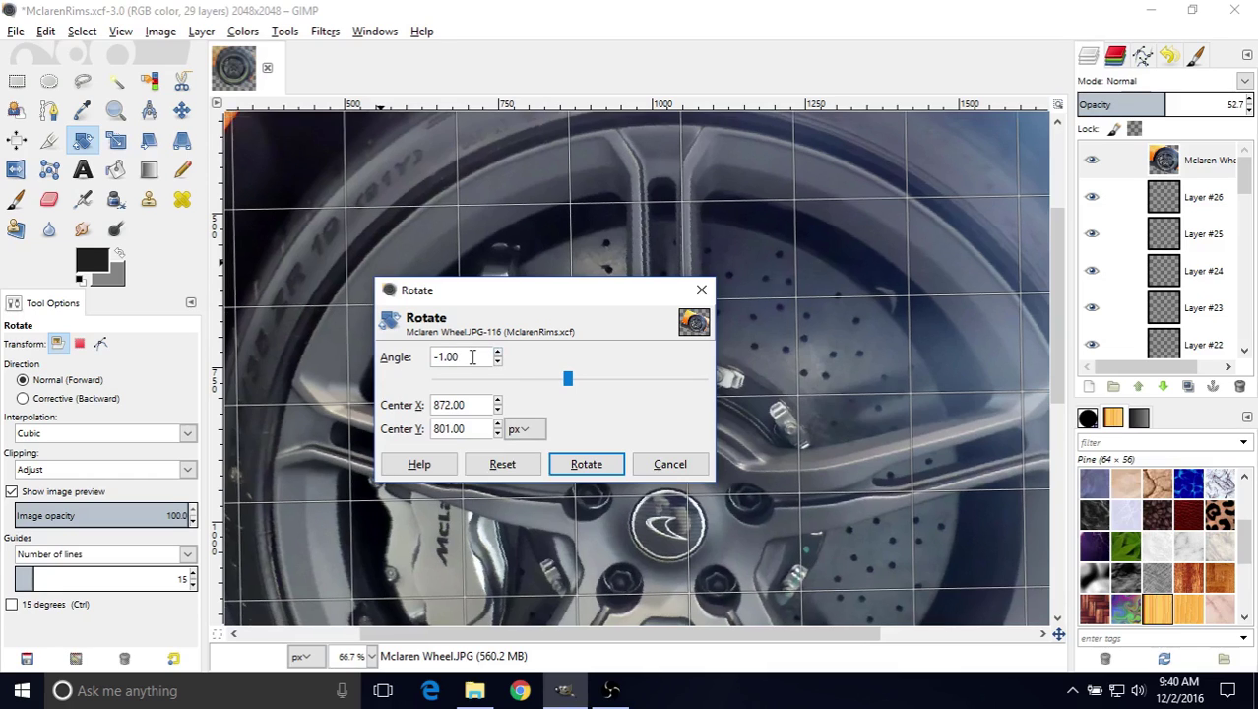
key("ctrl+a")
type("-0.8")
key("Tab")
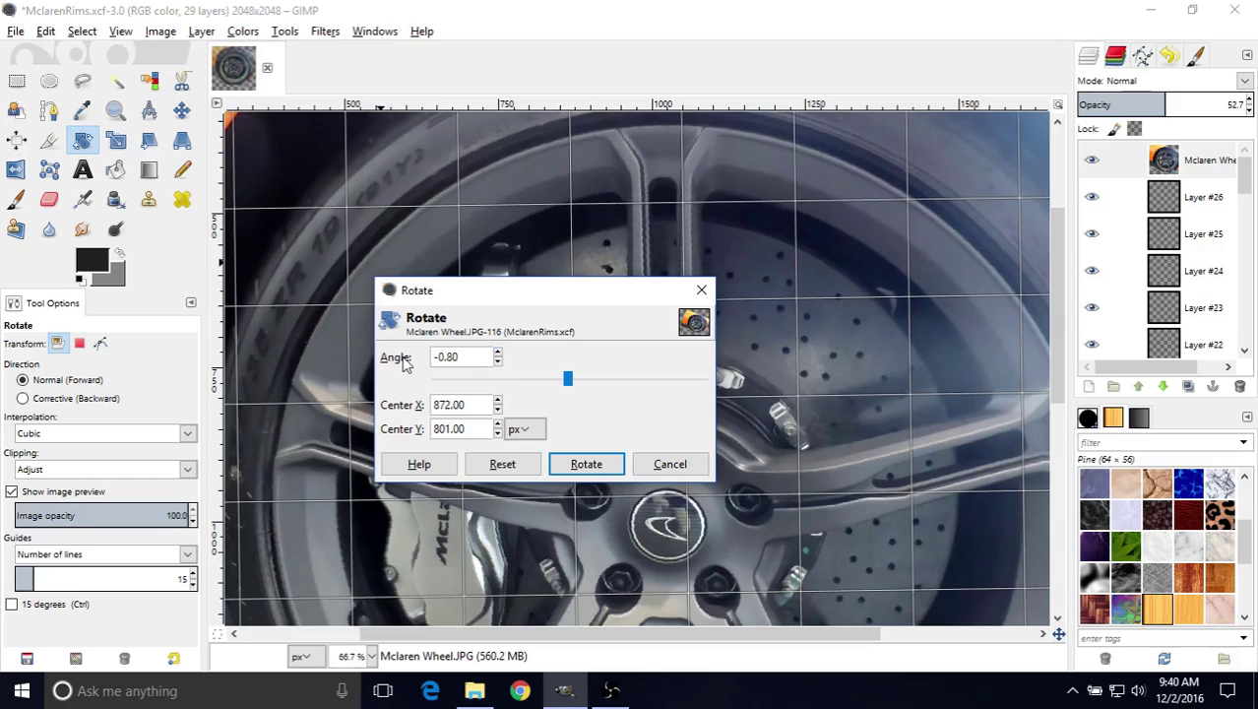
left_click(586, 464)
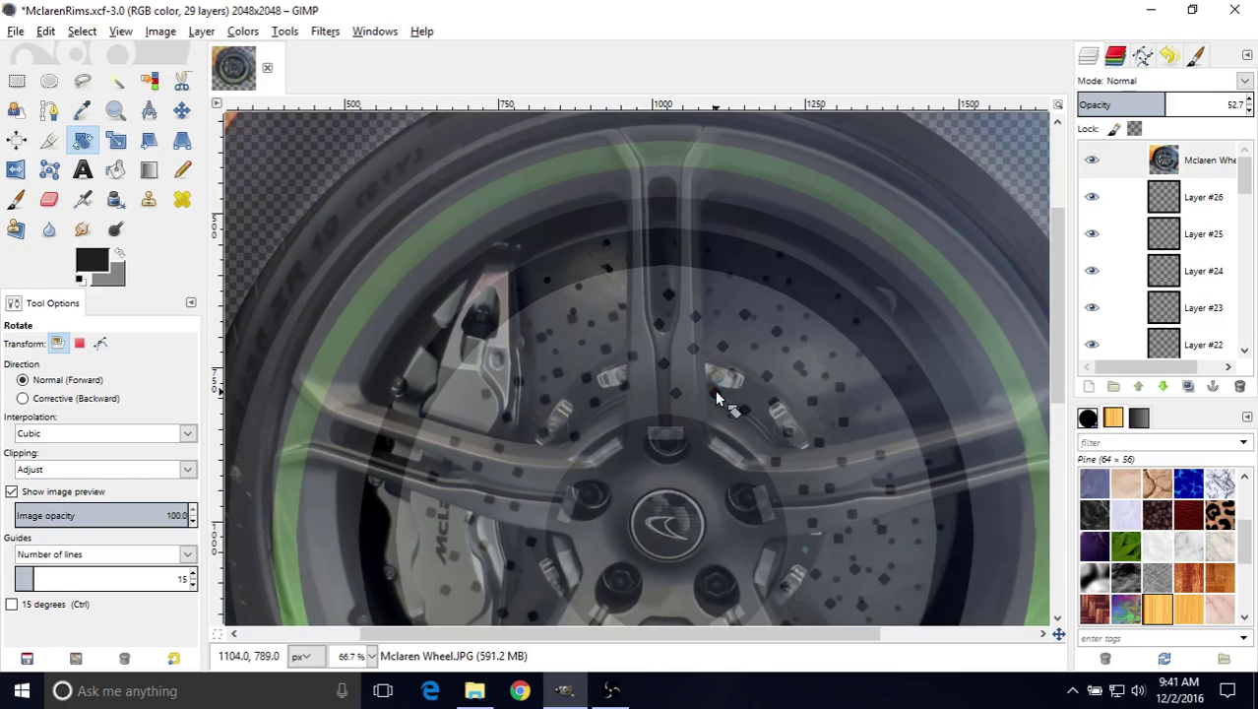
left_click(181, 111)
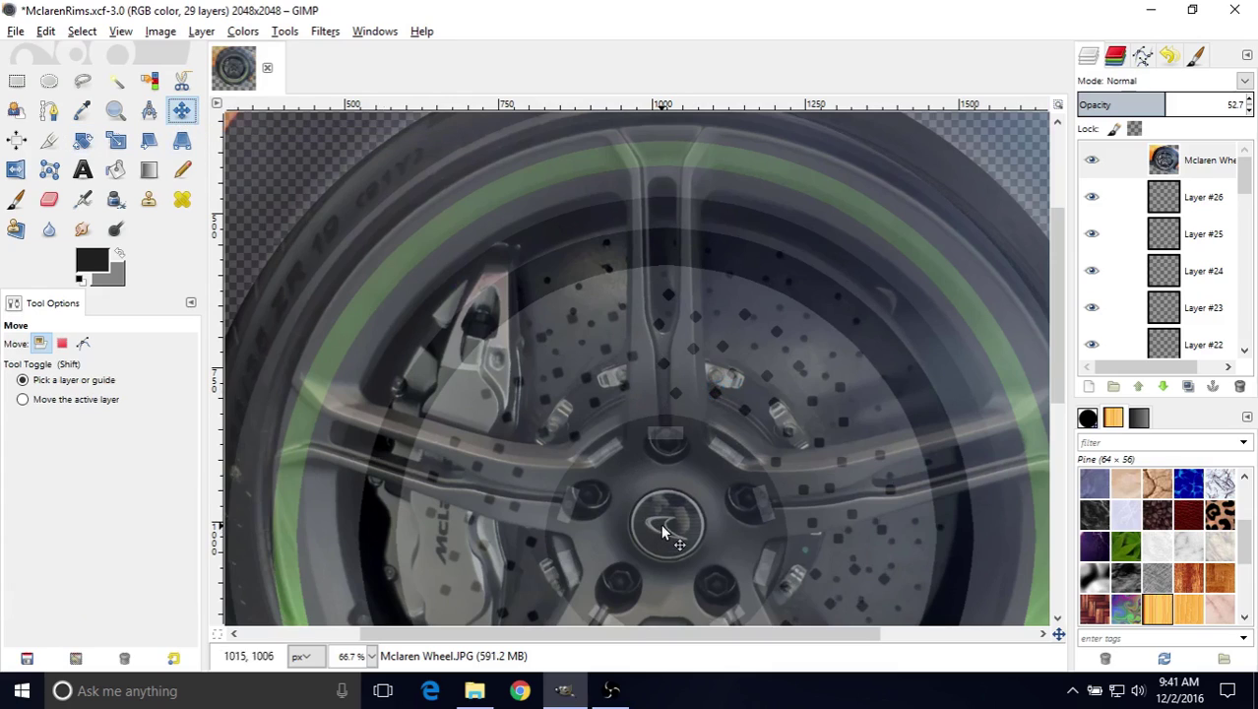
left_click_drag(667, 527, 668, 530)
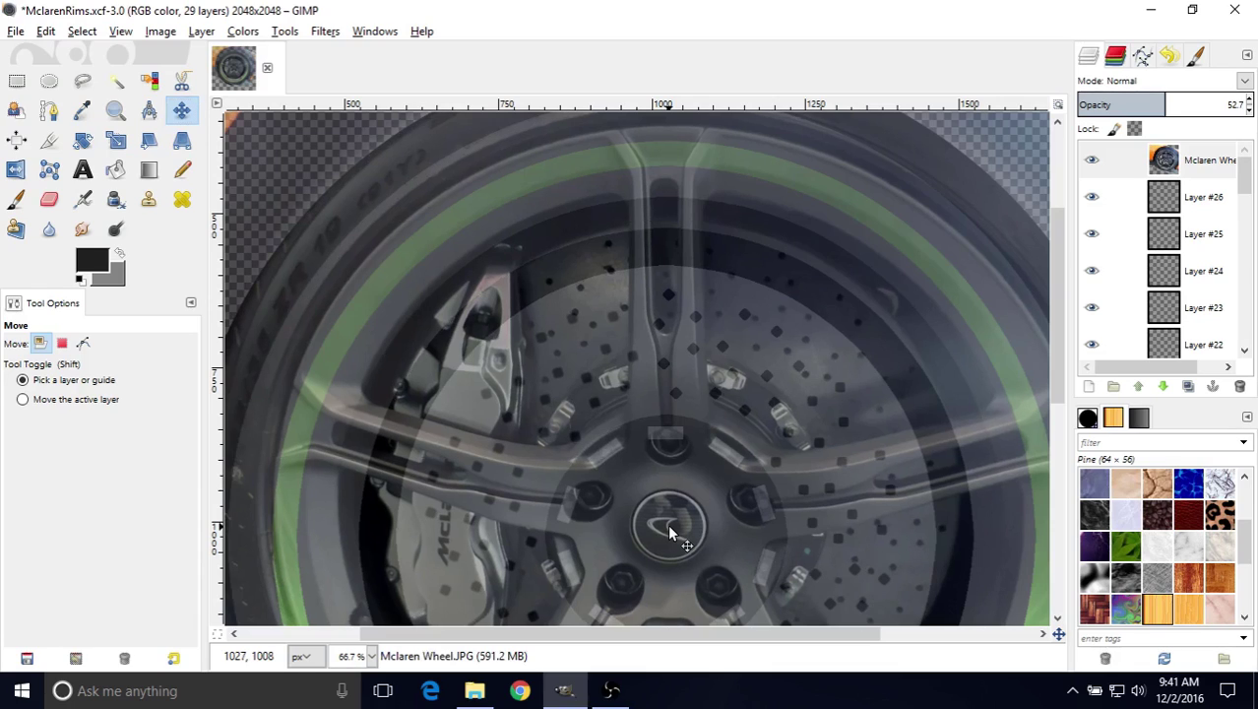
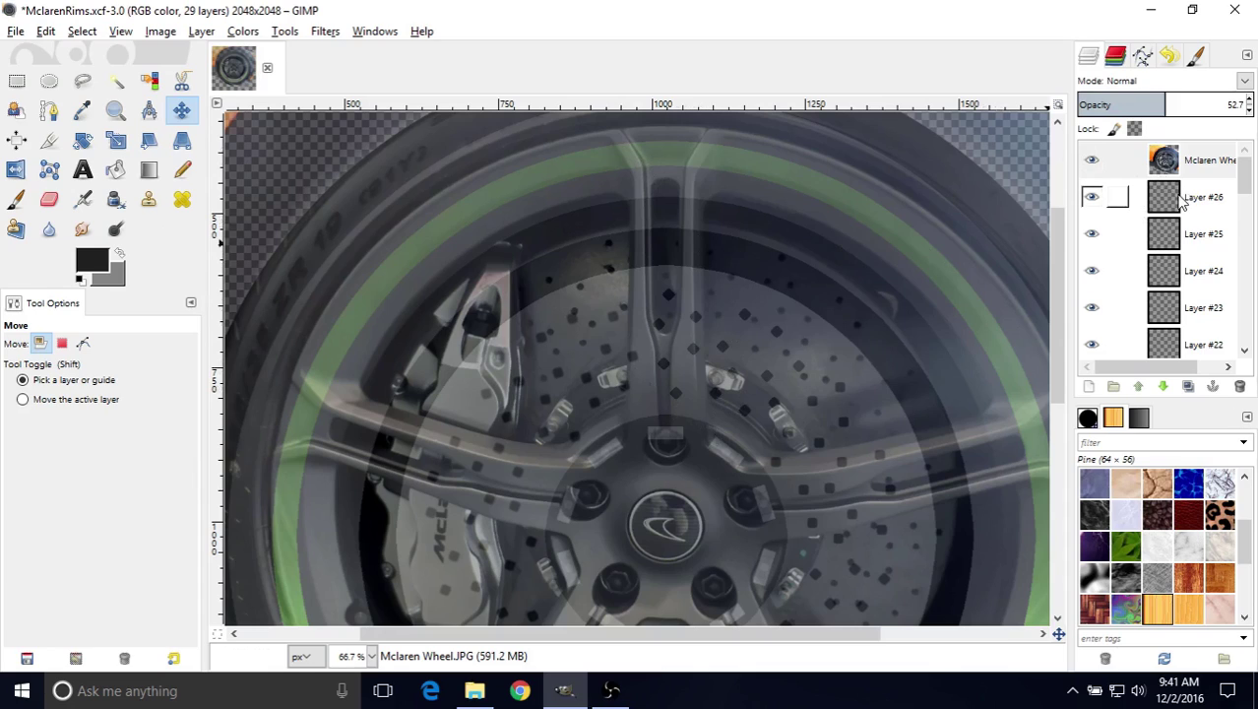
- Hide the Mclaren Wheel layer and toggle the visibility of Layer #26 and Layer #25 to examine what each contains
left_click(1184, 202)
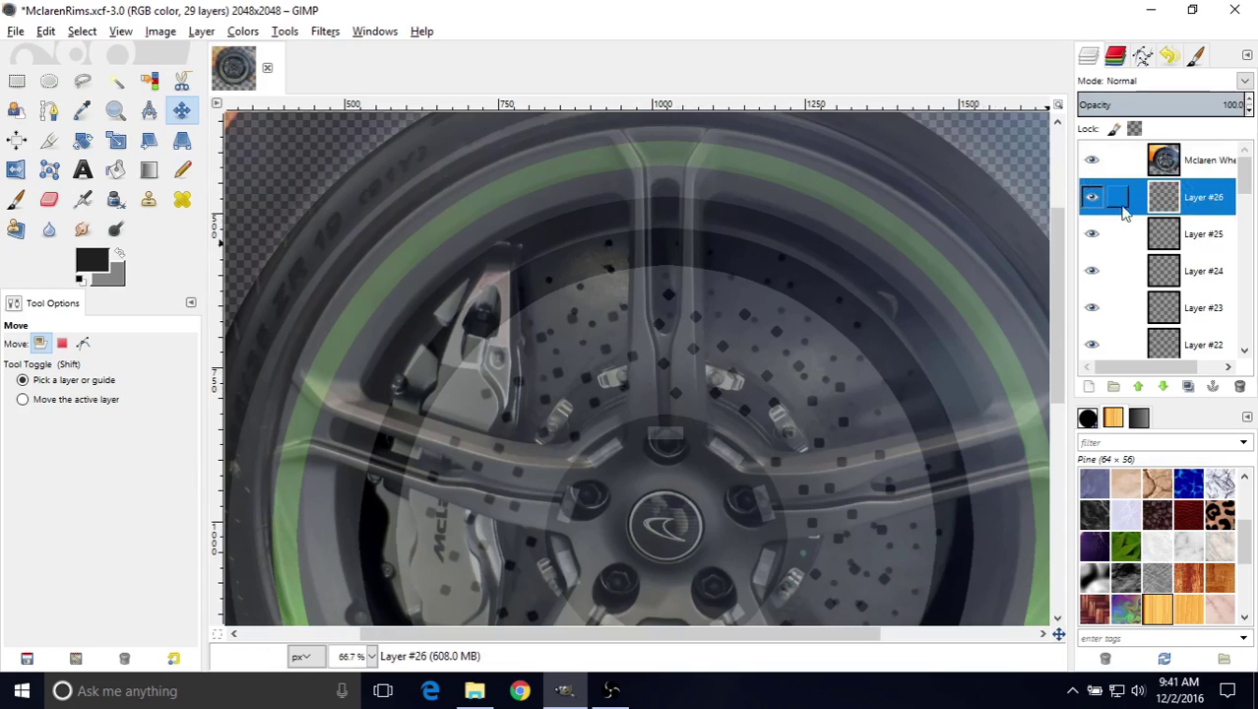
left_click(1091, 198)
left_click(1090, 198)
left_click(1092, 160)
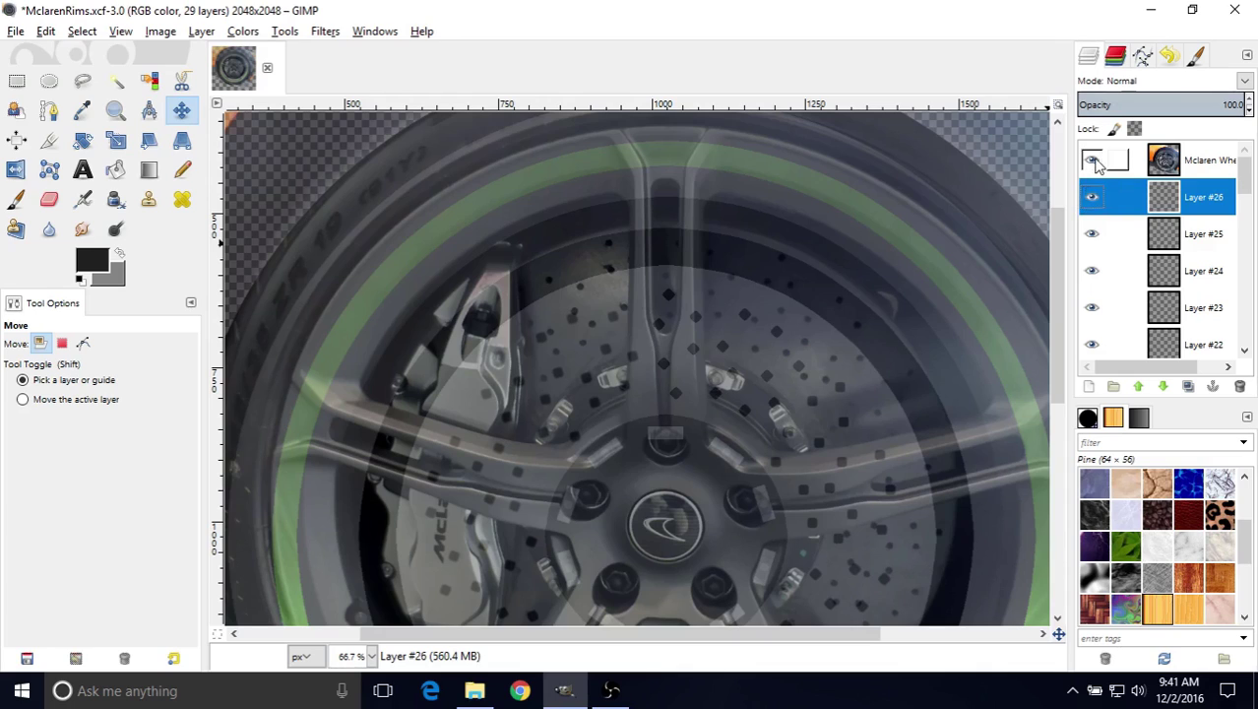
left_click(1091, 198)
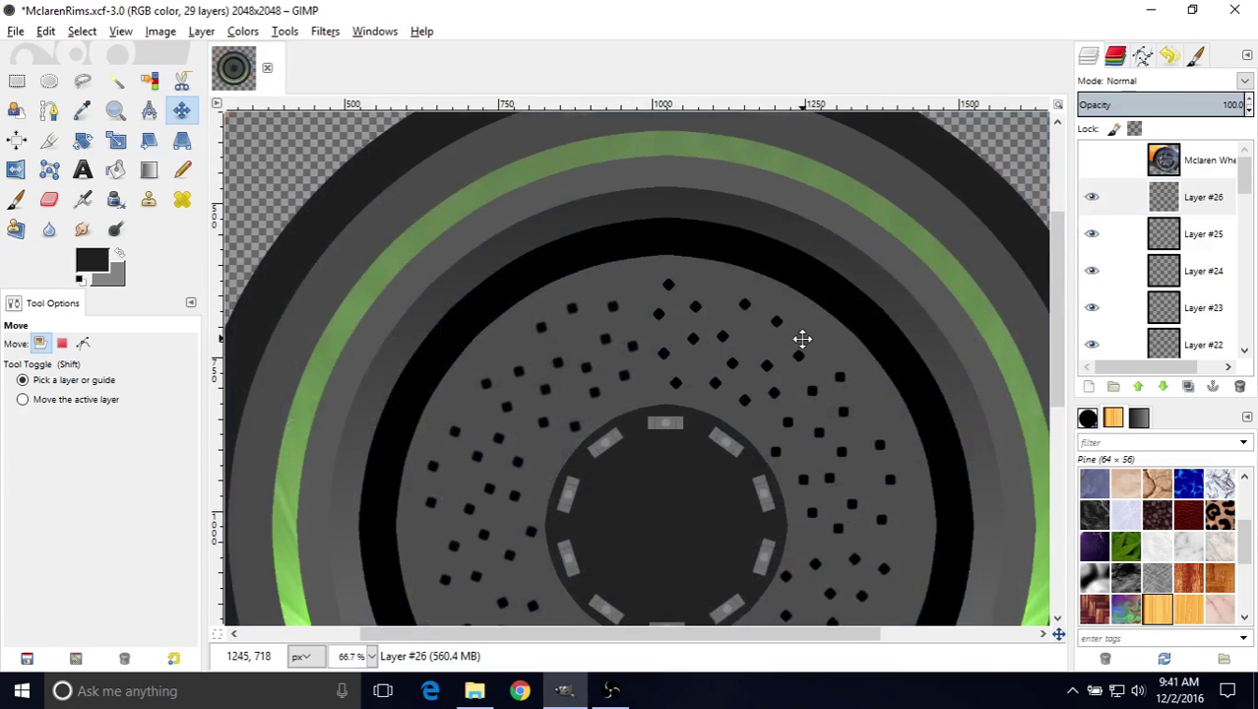
scroll(800, 338, "down", 2)
left_click(1162, 197)
left_click(1090, 234)
left_click(1091, 234)
left_click(1091, 237)
left_click(1091, 236)
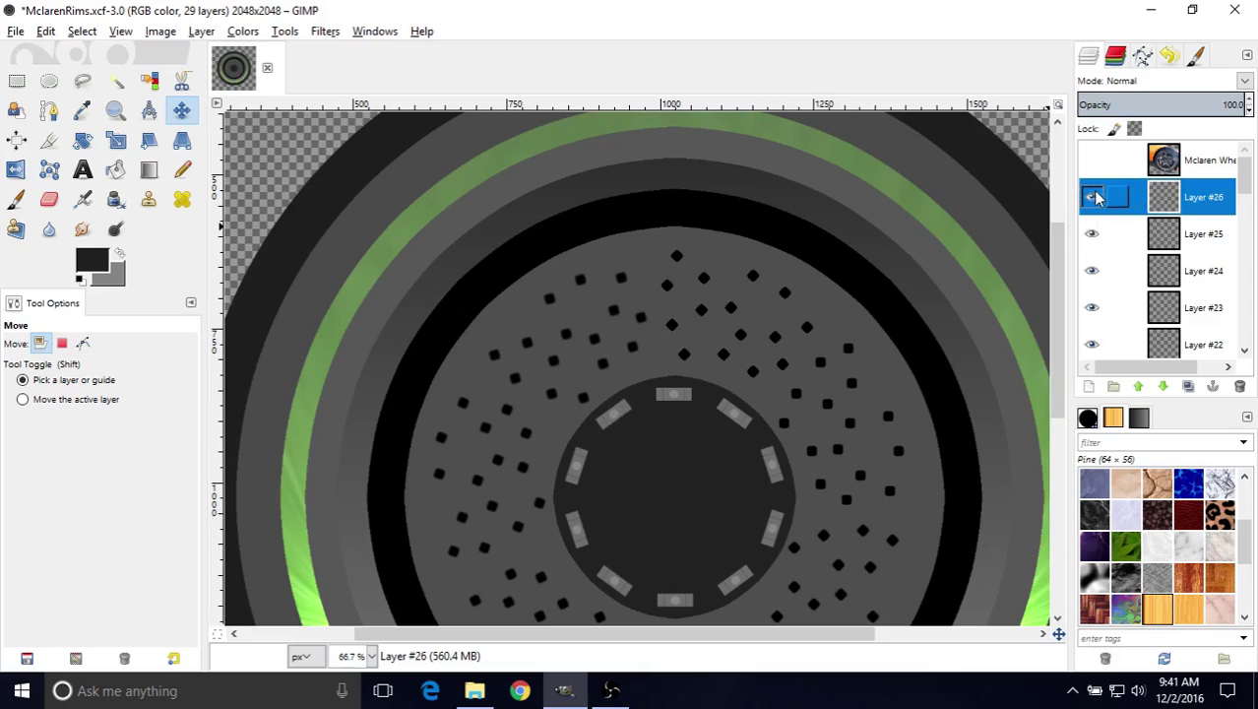
left_click(1091, 198)
left_click(1091, 198)
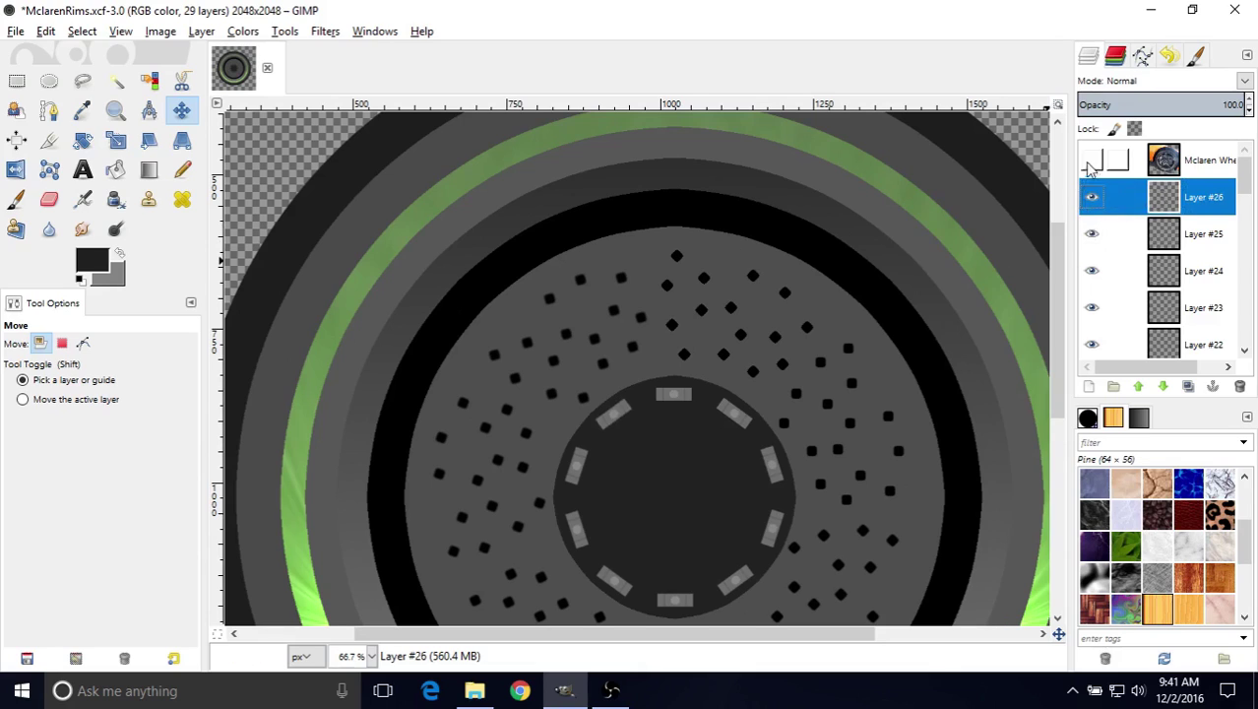
left_click(1182, 225)
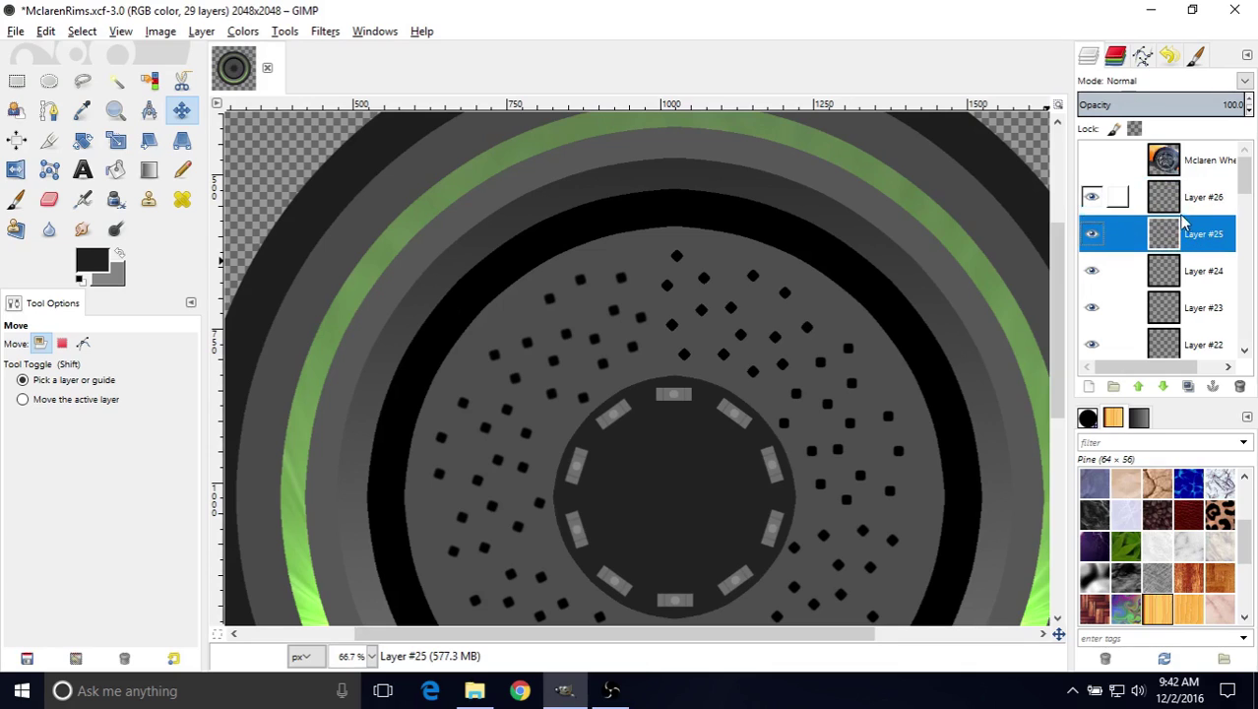
right_click(1188, 226)
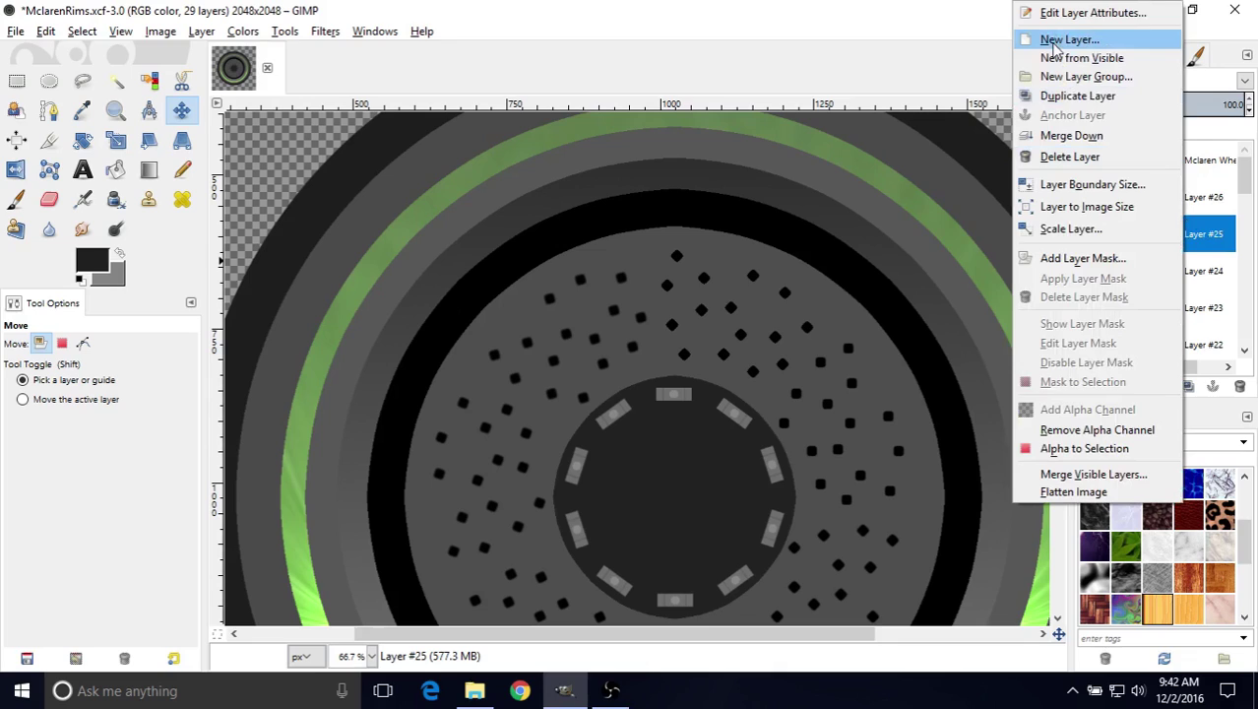
left_click(1214, 206)
left_click(1158, 199)
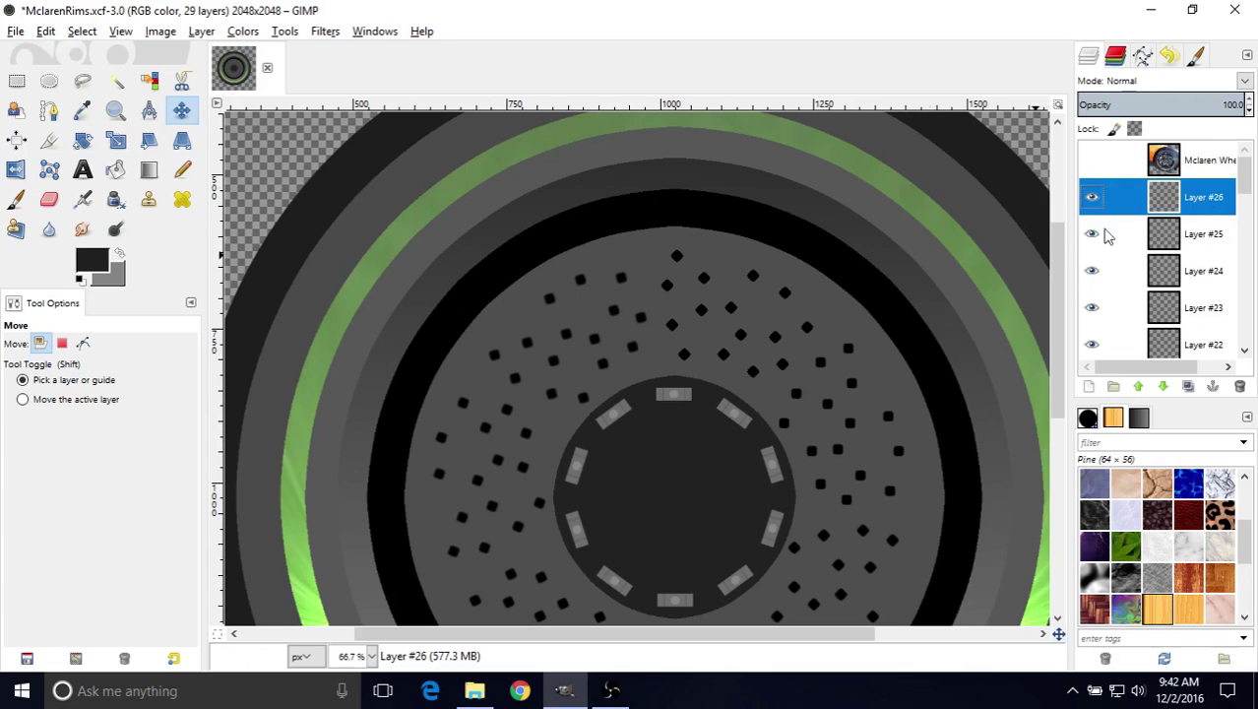
right_click(1180, 219)
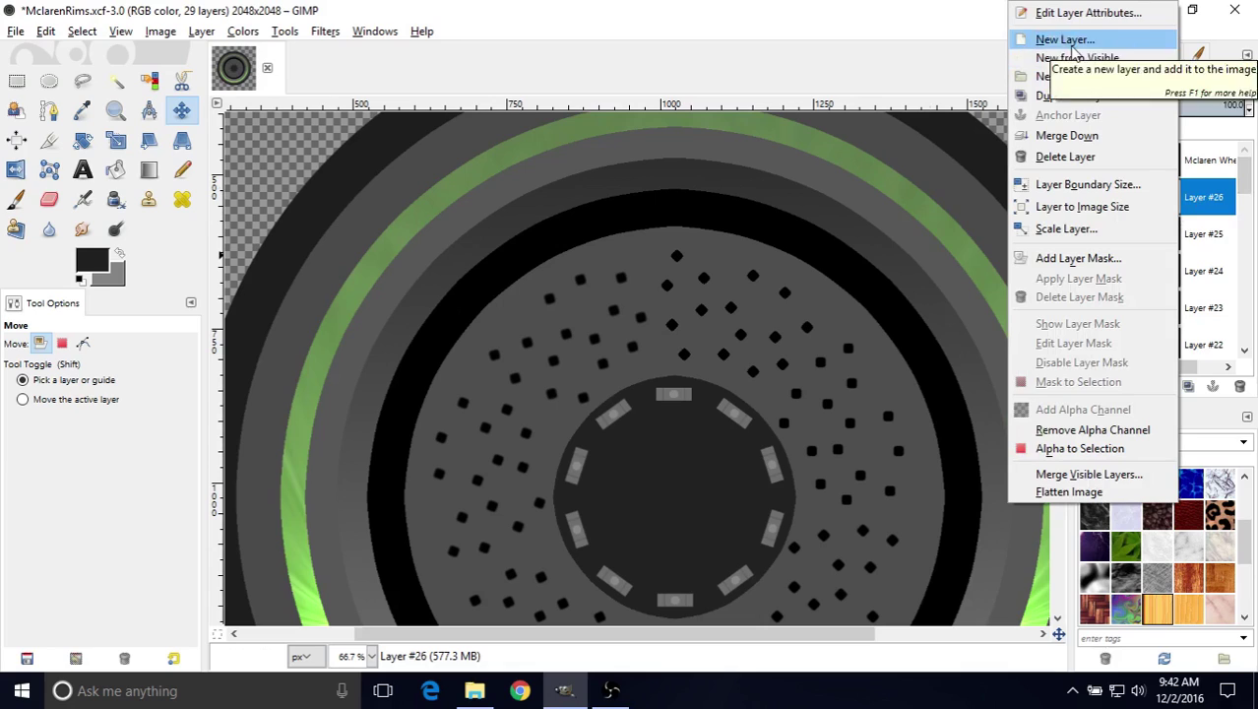
left_click(1209, 200)
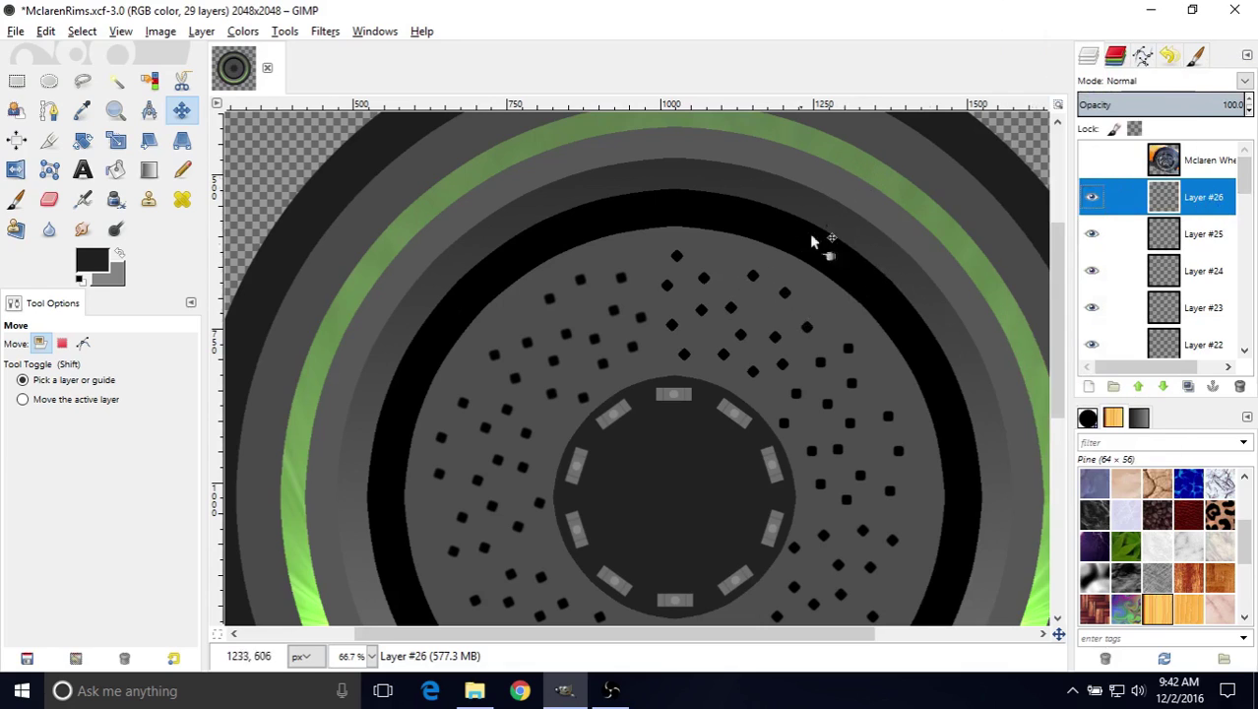
- Show the Mclaren Wheel layer and start a path in Design mode with two anchors at the outer right edge of the upper spoke
left_click(1092, 161)
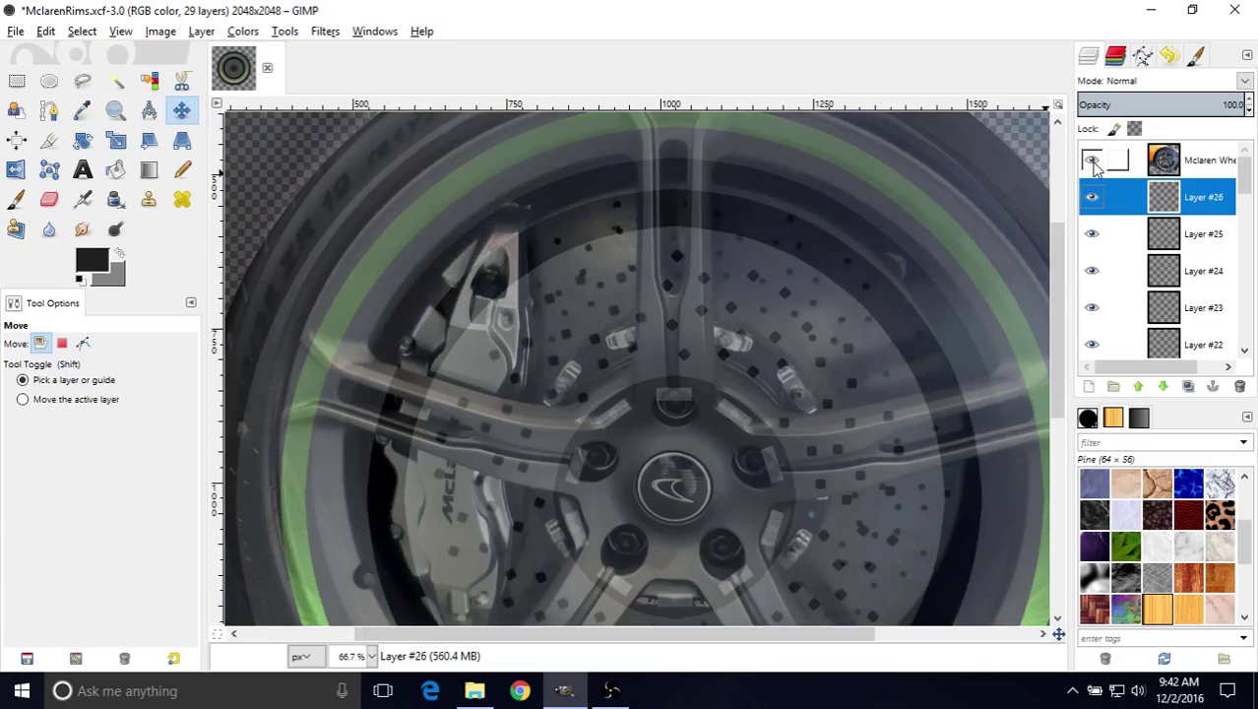
left_click(50, 113)
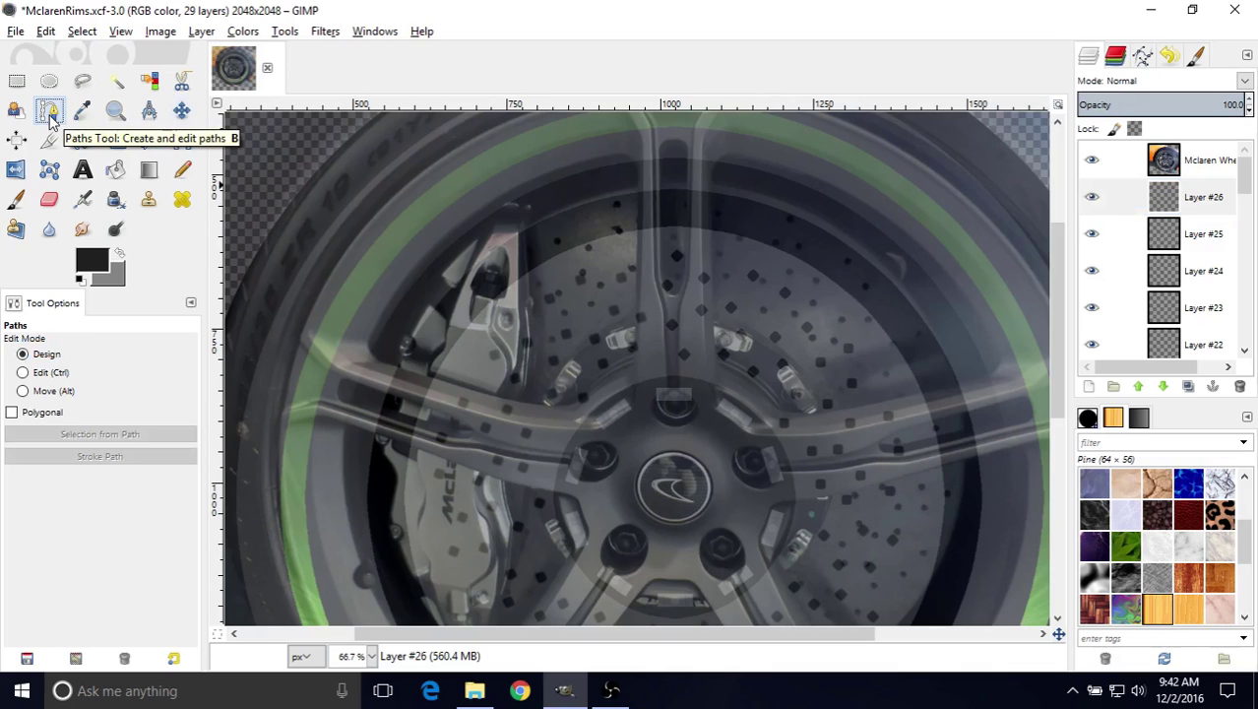
middle_click_drag(623, 220, 618, 394)
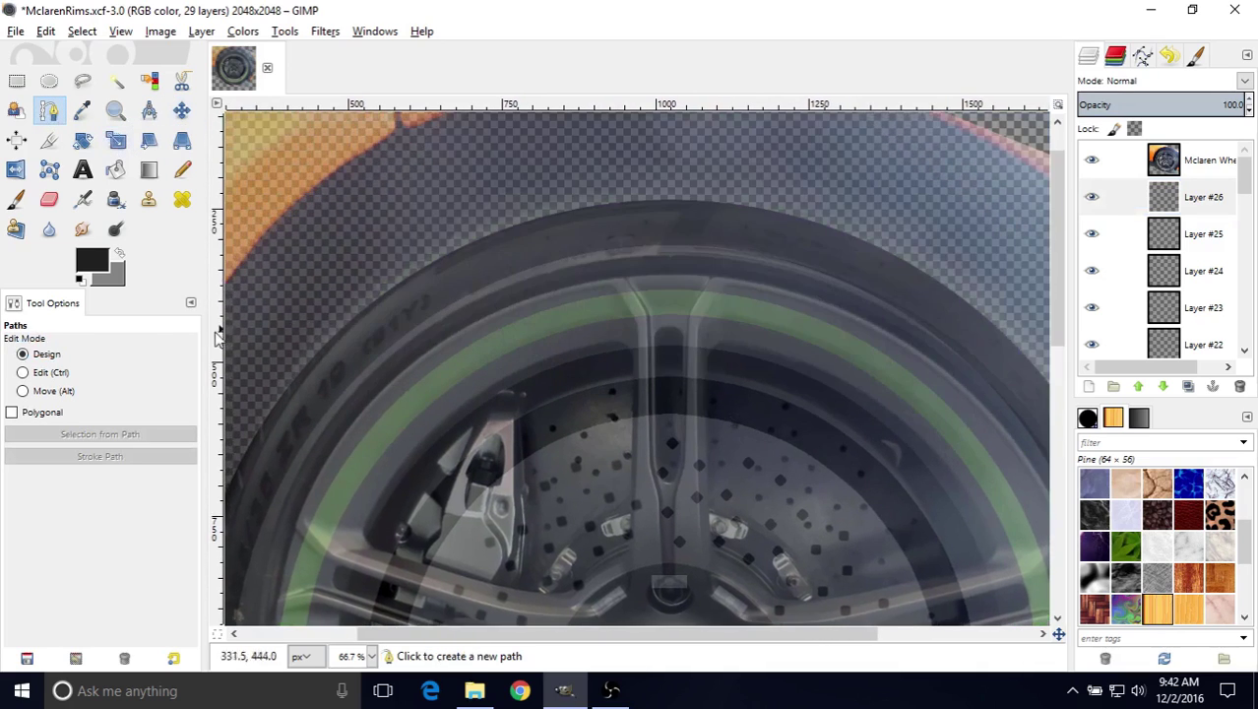
left_click(54, 357)
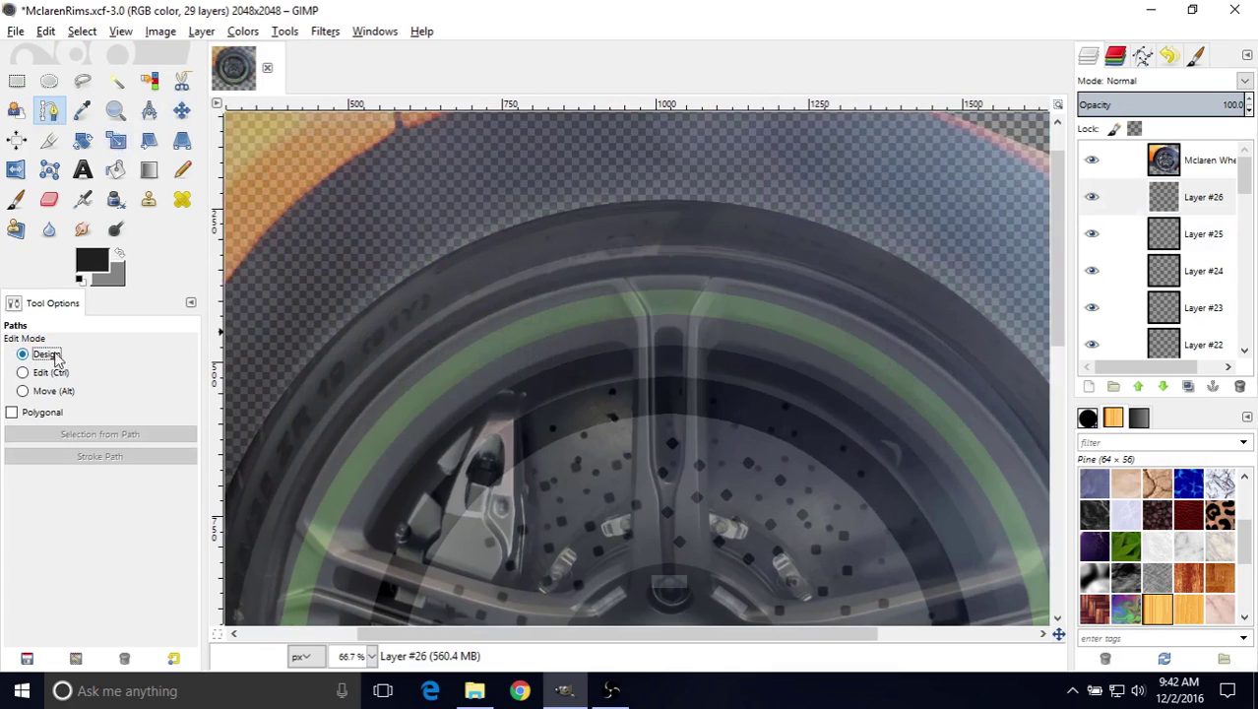
middle_click_drag(648, 295, 576, 194)
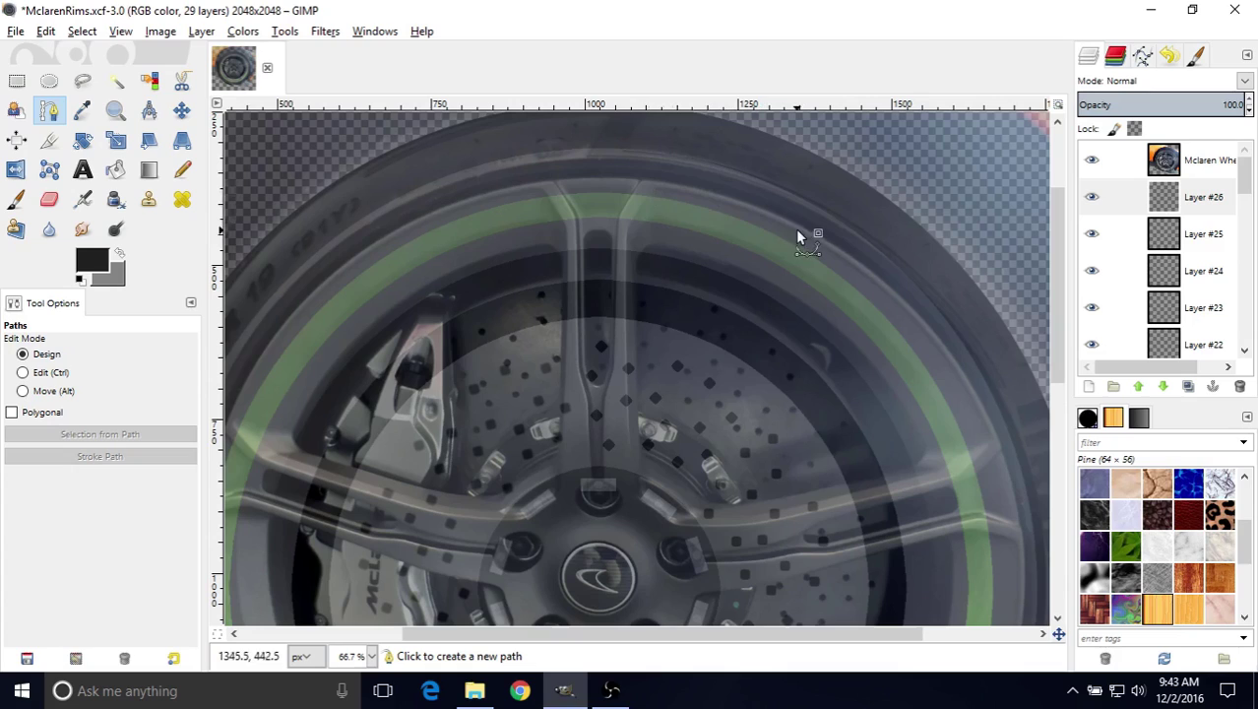
left_click(659, 181)
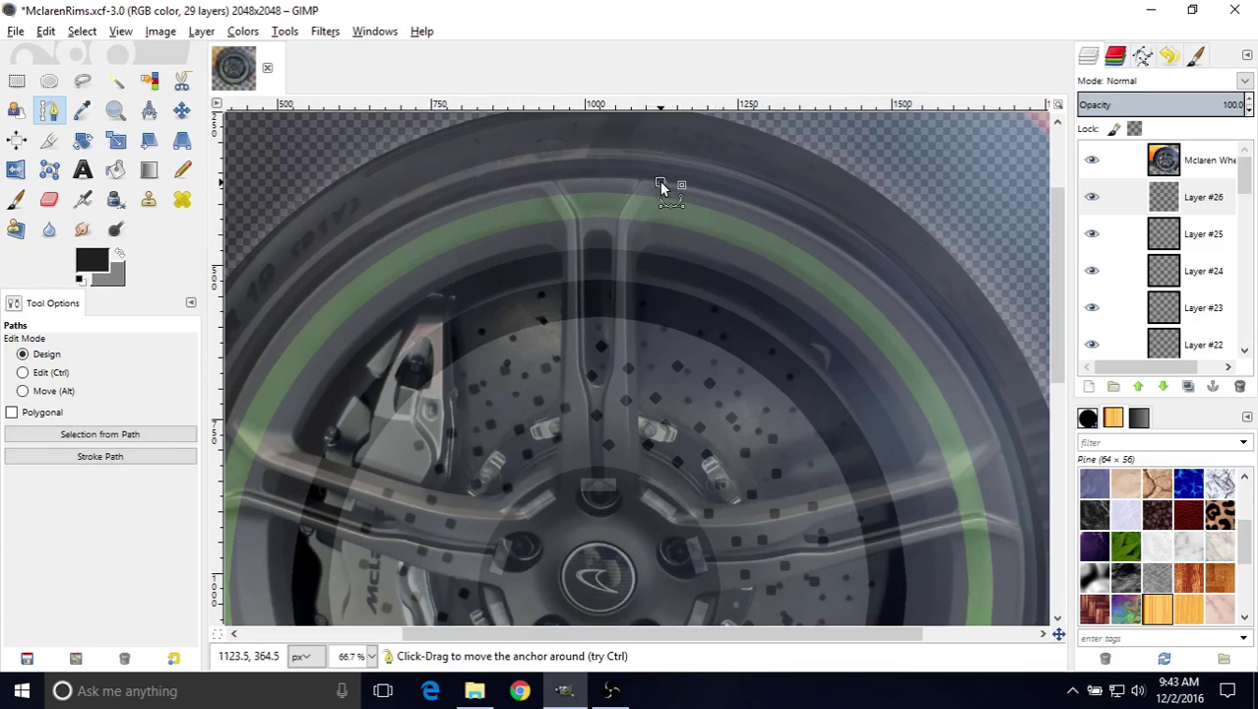
left_click(627, 224)
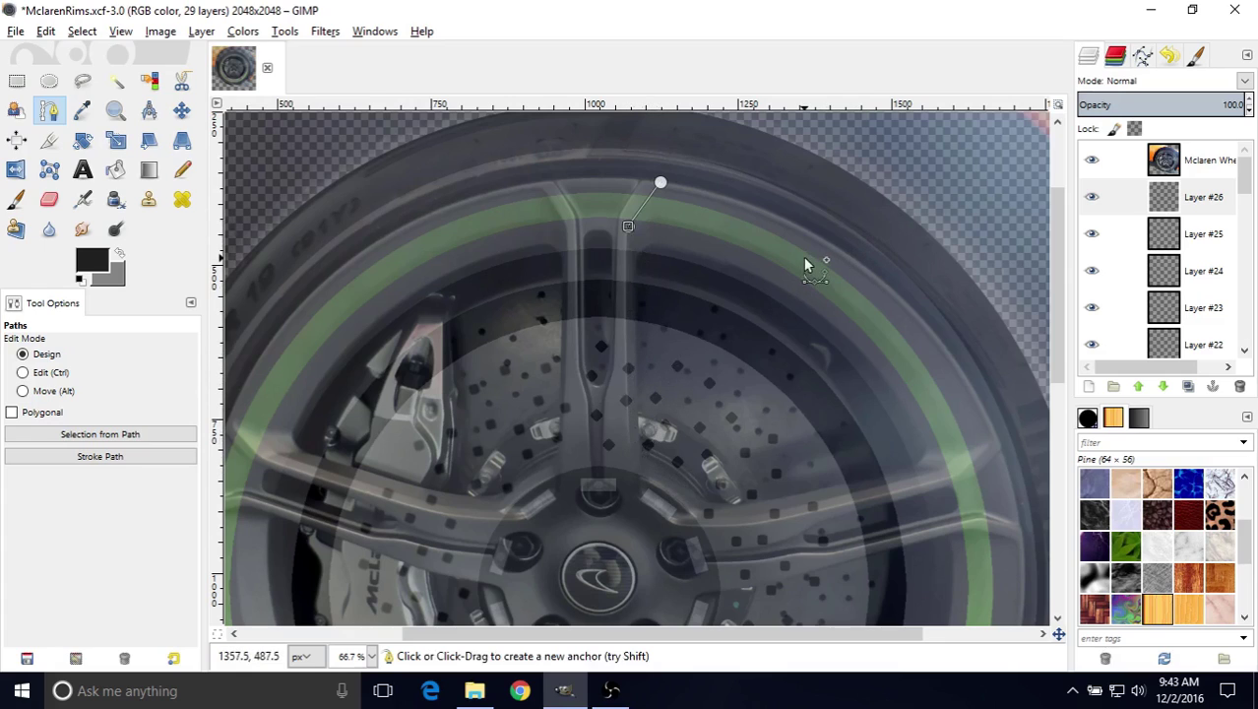
- Raise the Mclaren Wheel layer's opacity to 100 and make Layer #26 the active layer again
left_click(1166, 159)
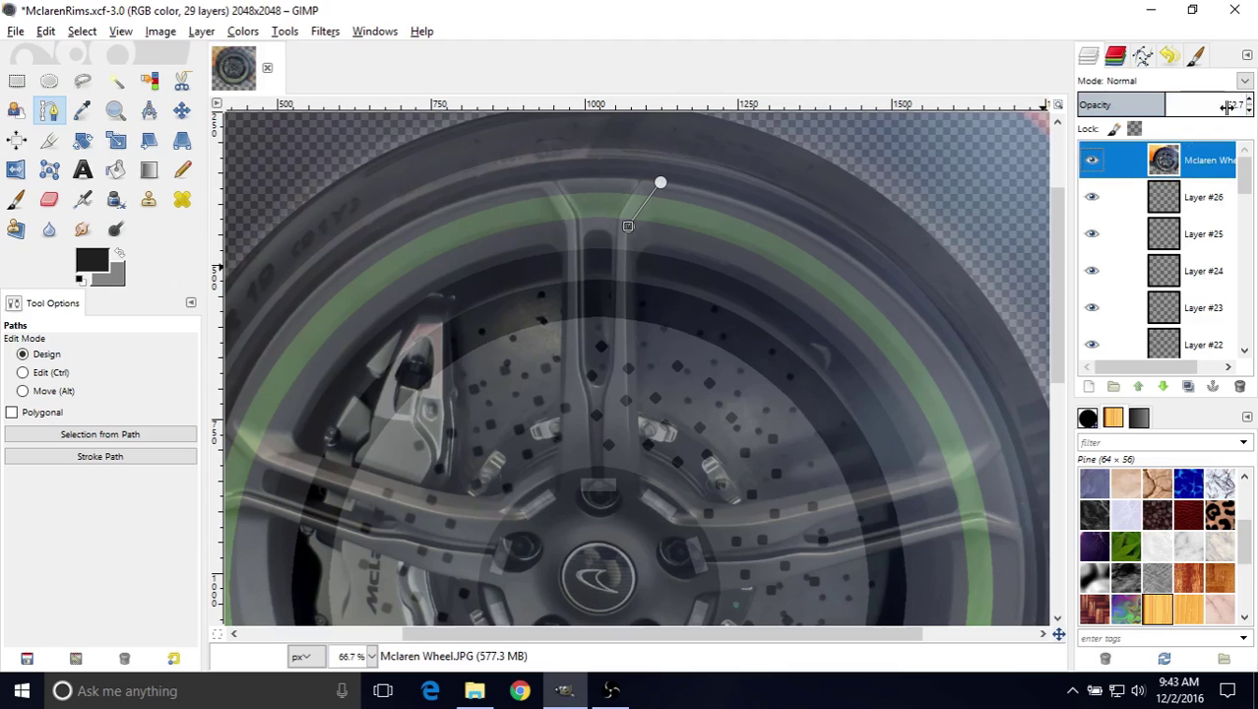
left_click_drag(1234, 105, 1255, 118)
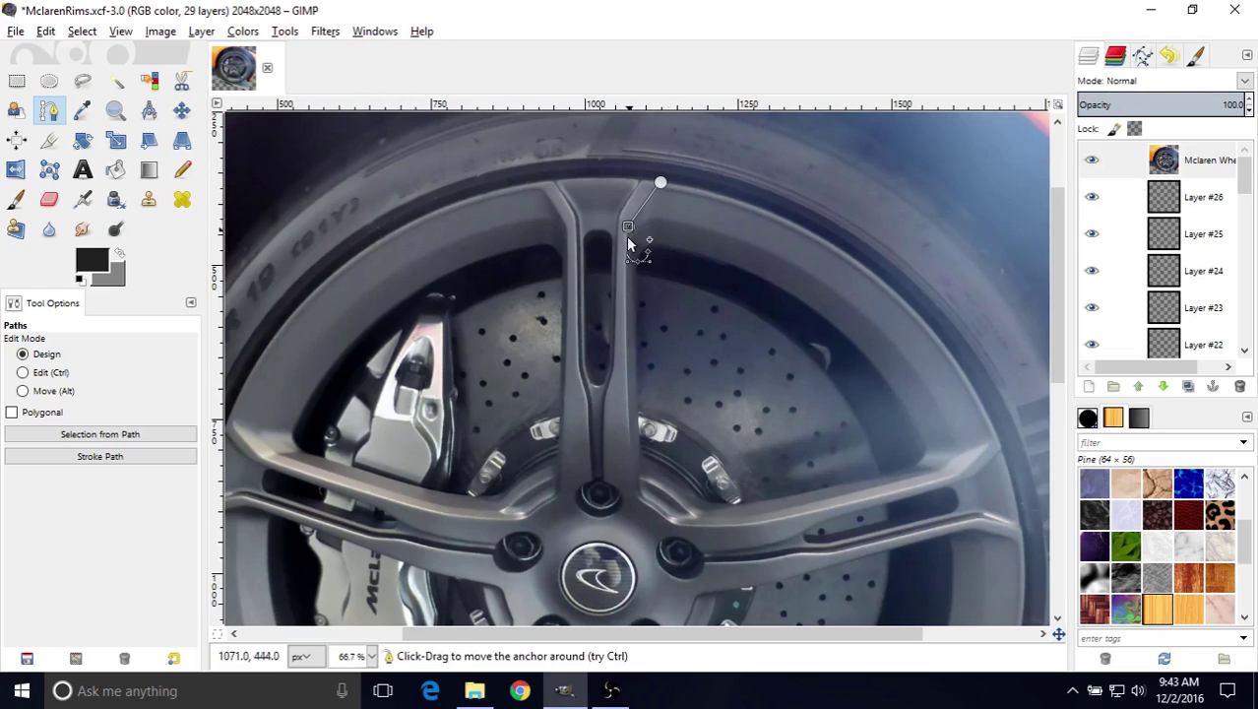
left_click(1161, 201)
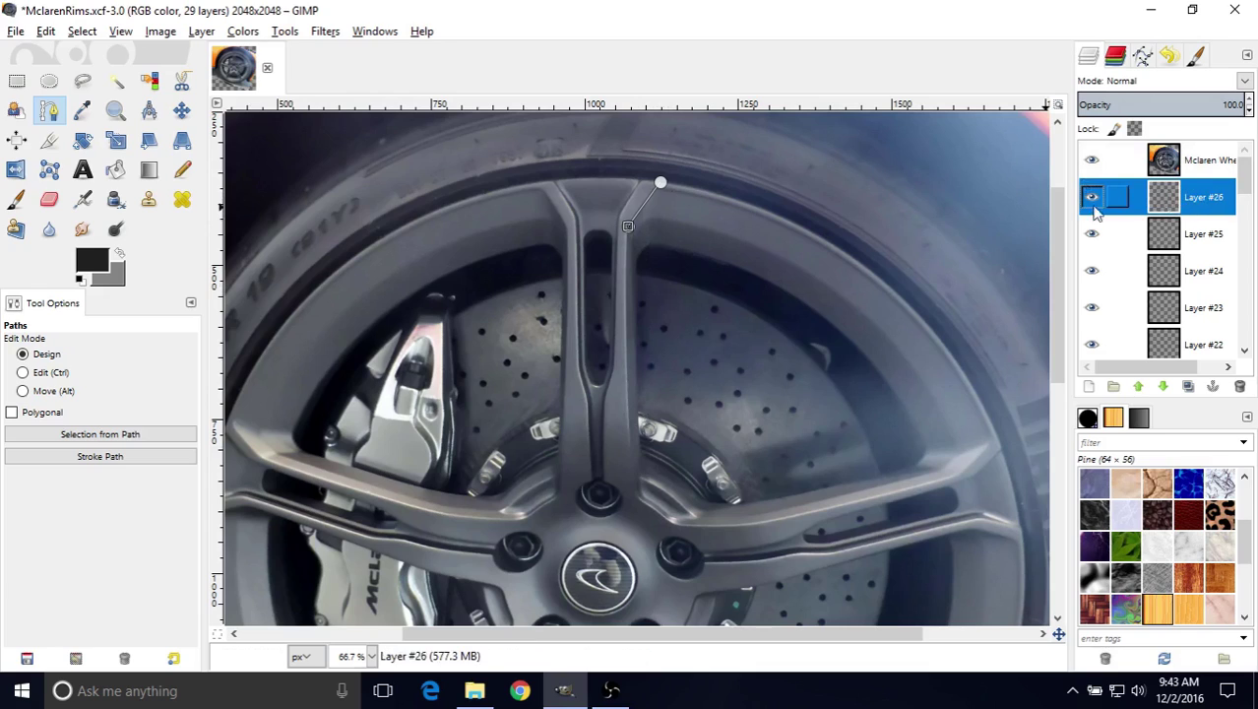
- Extend the path down the right edge of the upper spoke with two anchors, ending beside the hub's upper-right lug bolt
left_click(634, 495)
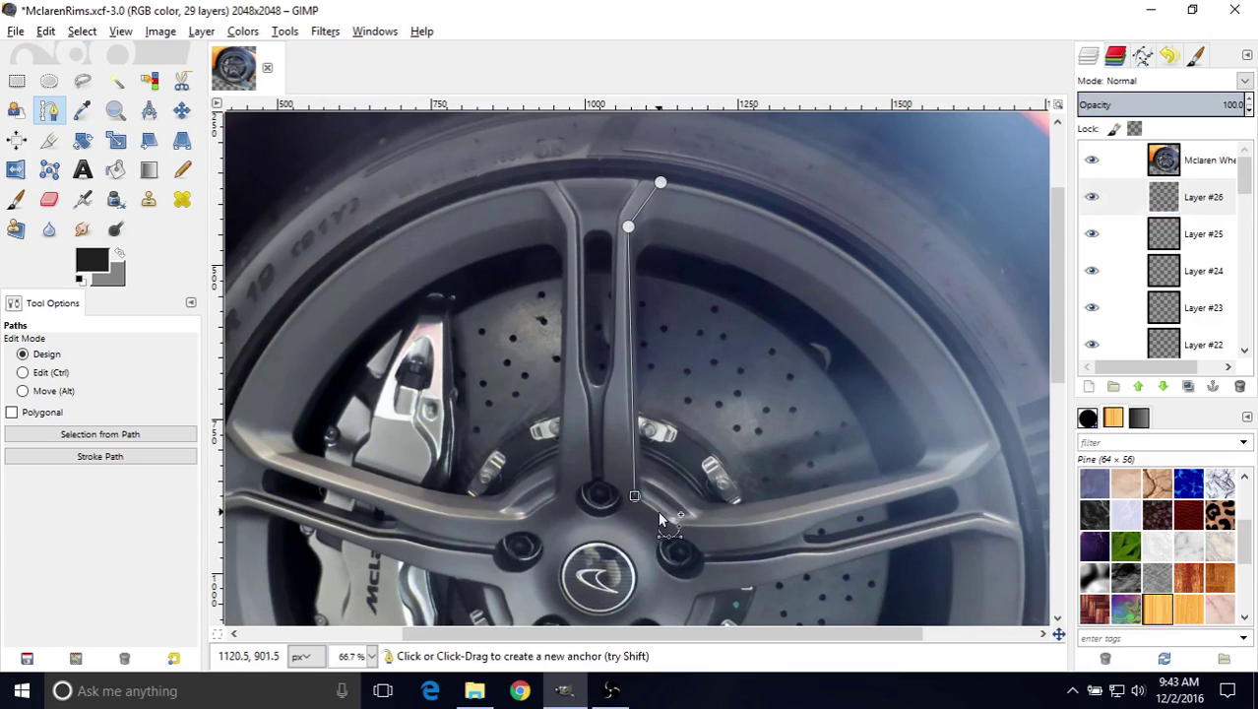
left_click(671, 520)
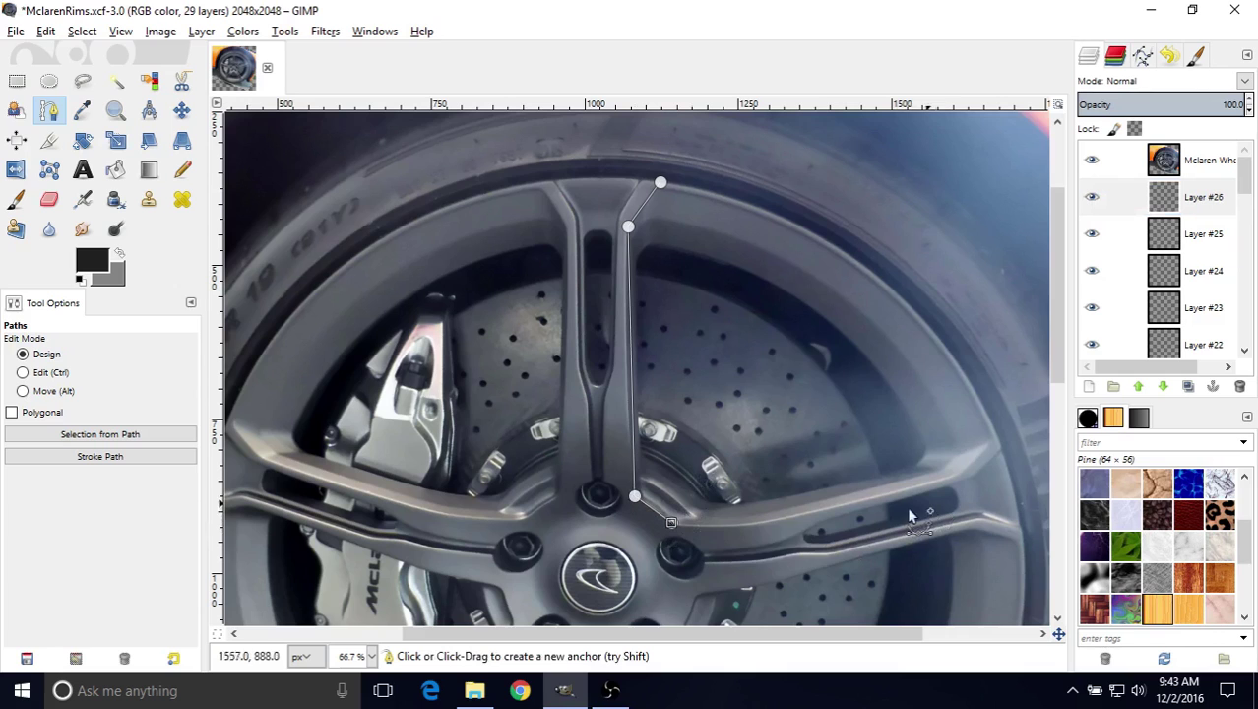
middle_click_drag(795, 478, 844, 316)
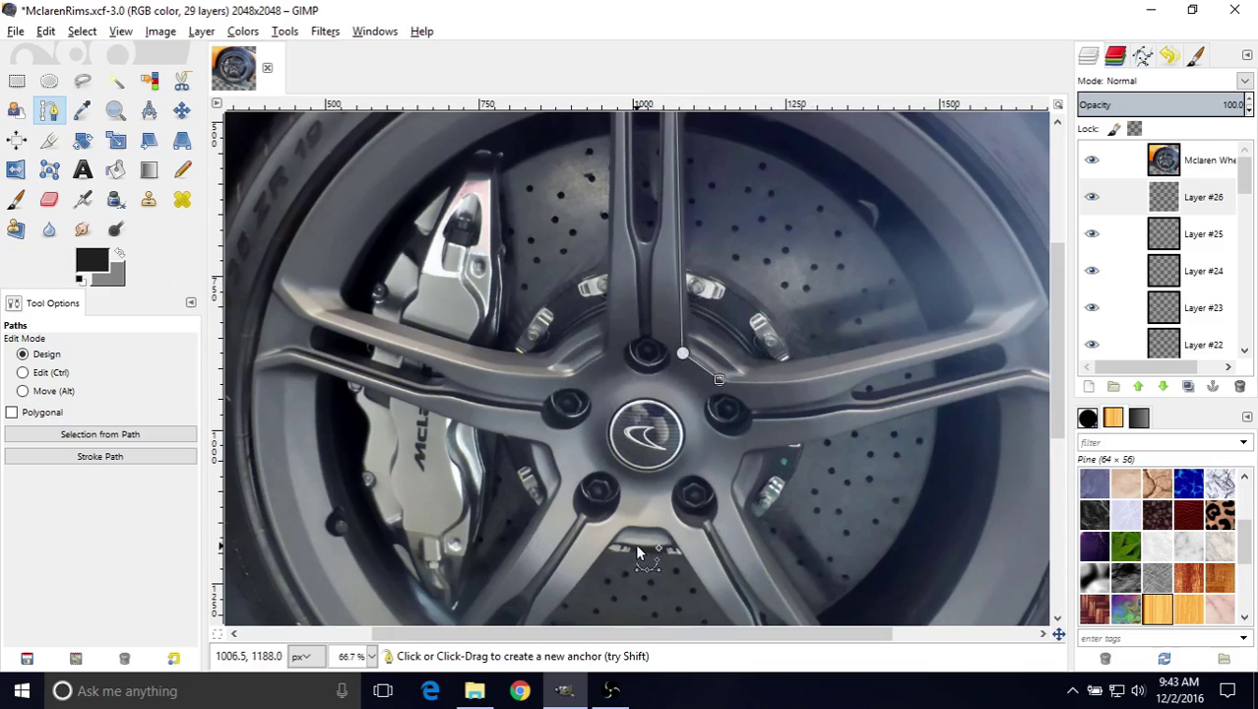
middle_click_drag(720, 321, 669, 455)
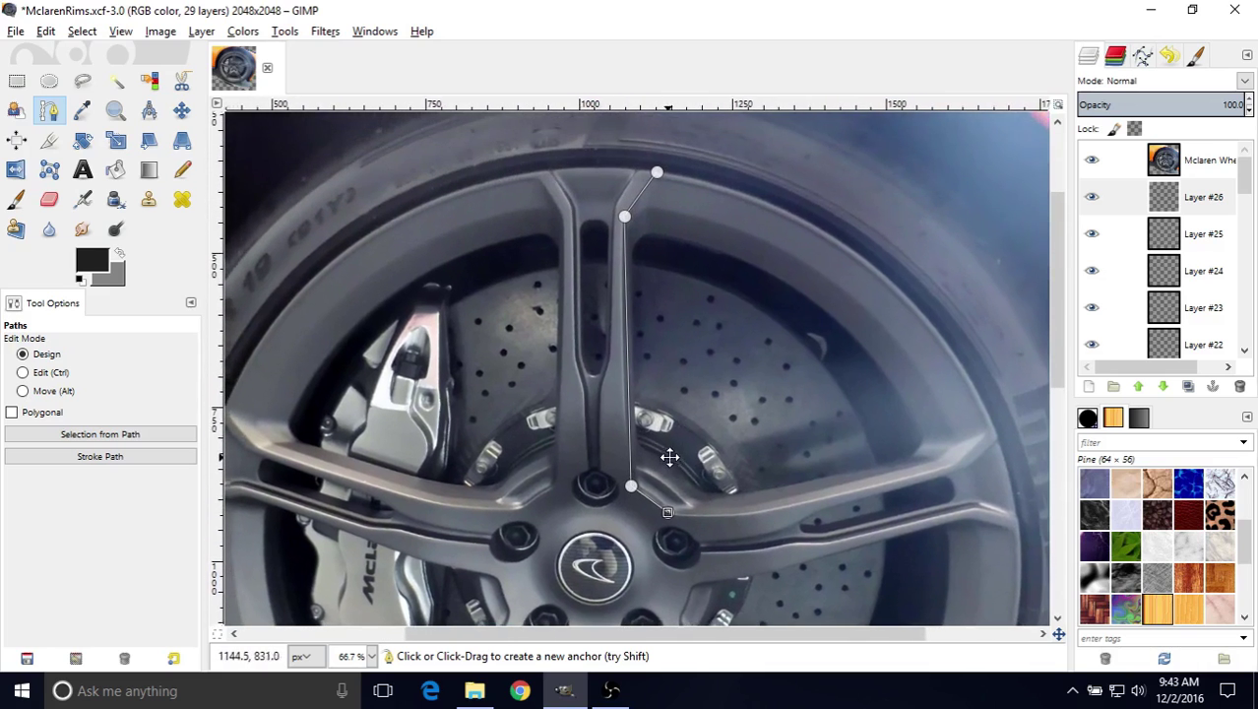
left_click(667, 513)
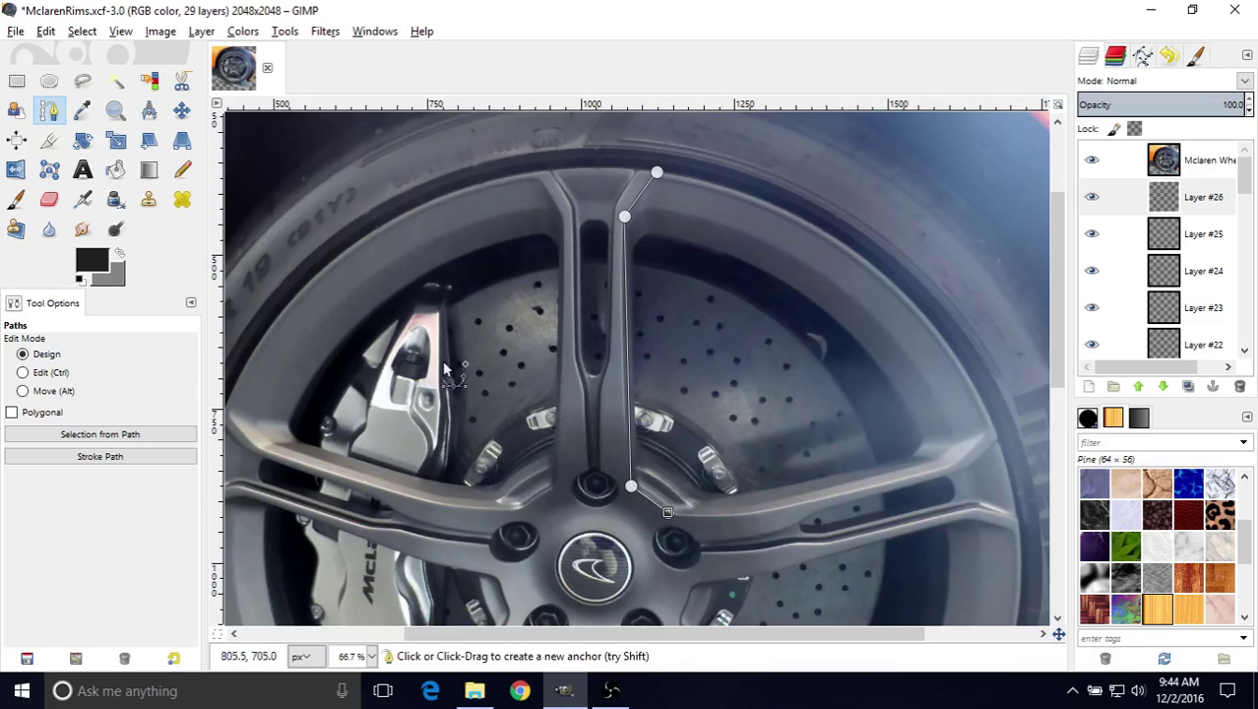
middle_click_drag(622, 326, 643, 329)
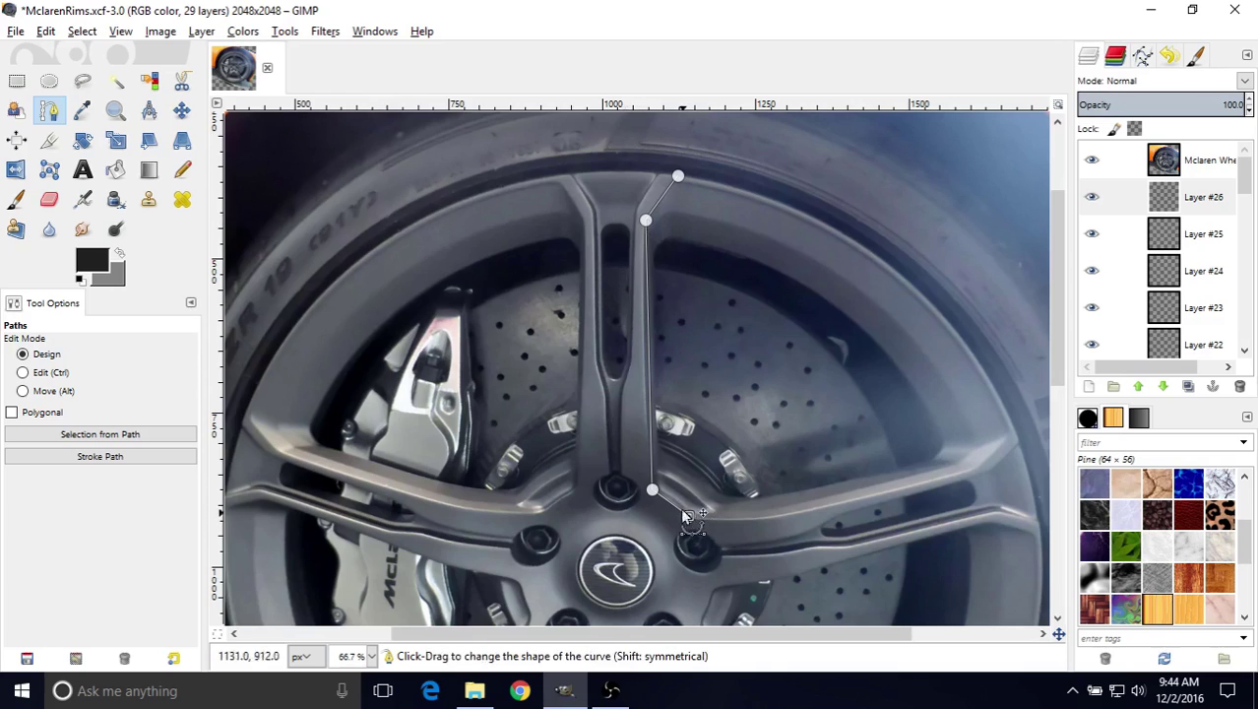
middle_click_drag(688, 298, 659, 313)
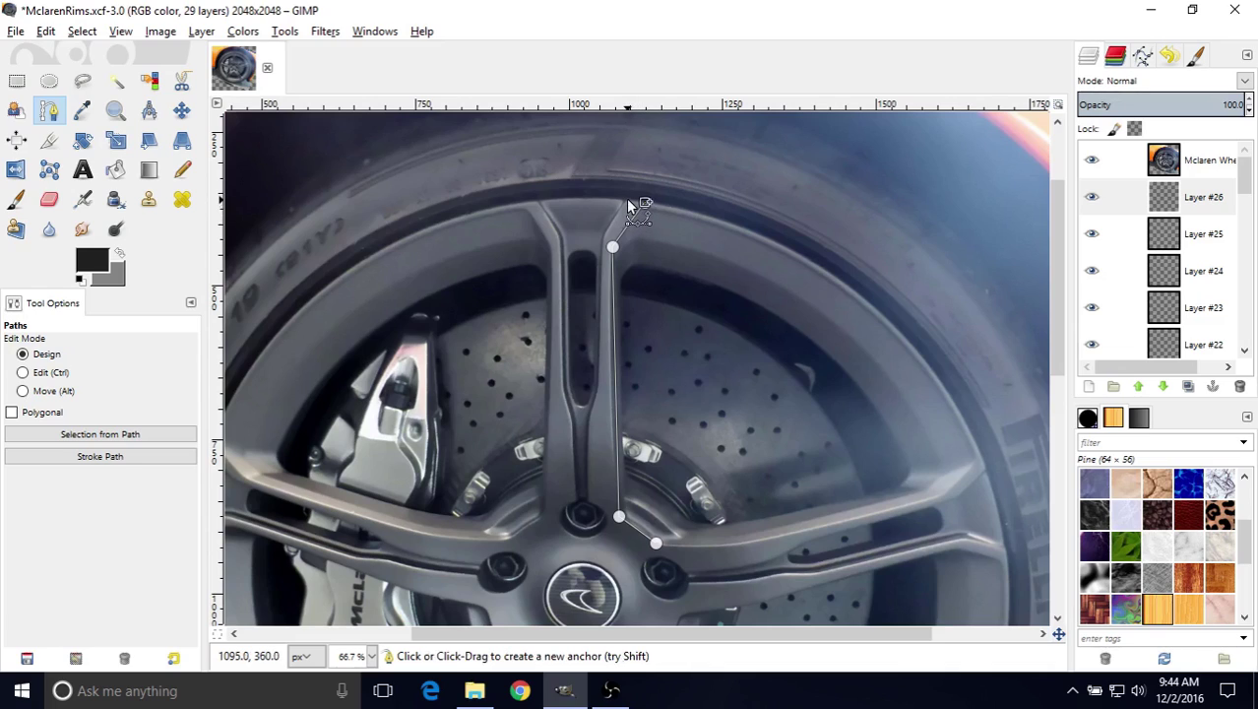
- Trace the inner edge of the upper spoke's right arm with five connected anchors, from the rim down to the upper lug bolt
left_click(626, 203)
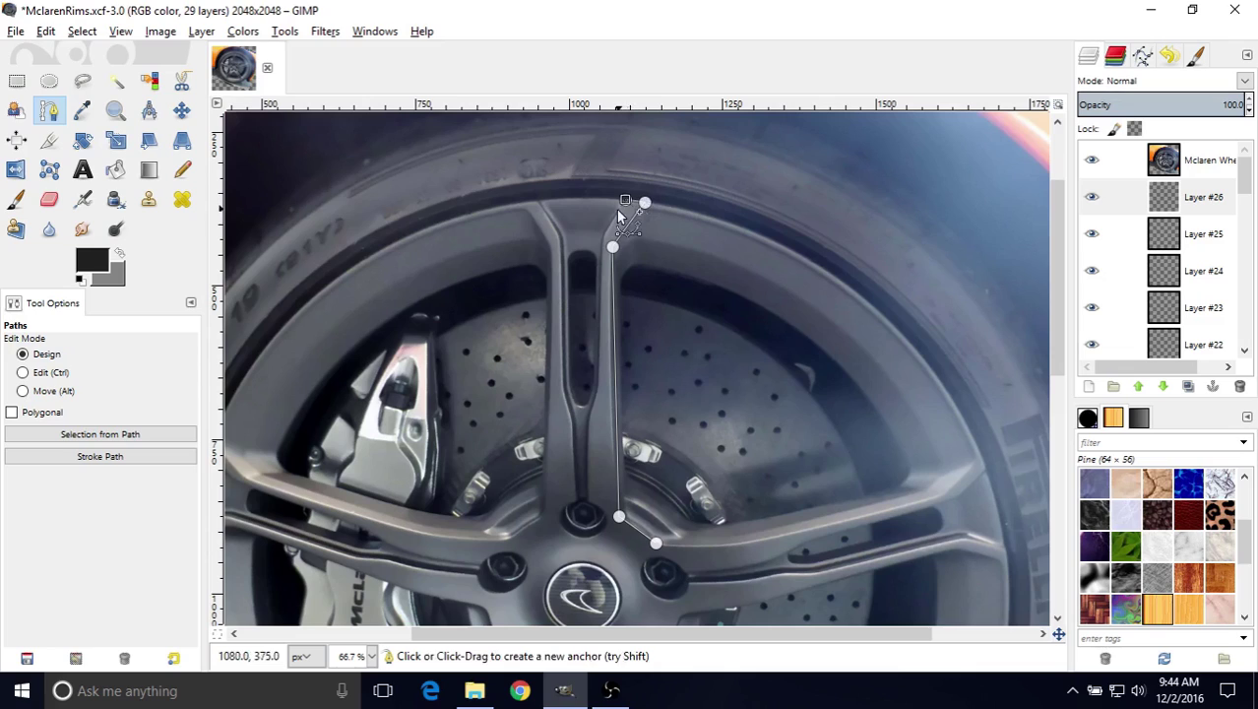
left_click(602, 234)
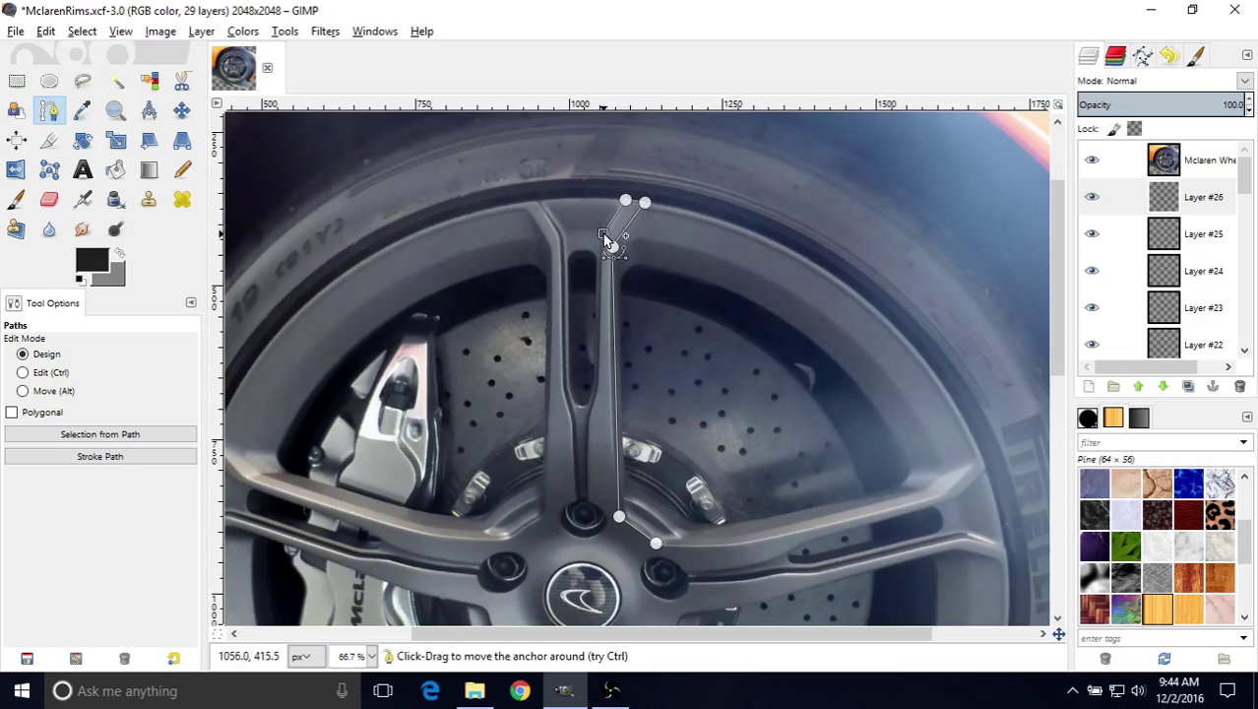
left_click(596, 391)
left_click(586, 422)
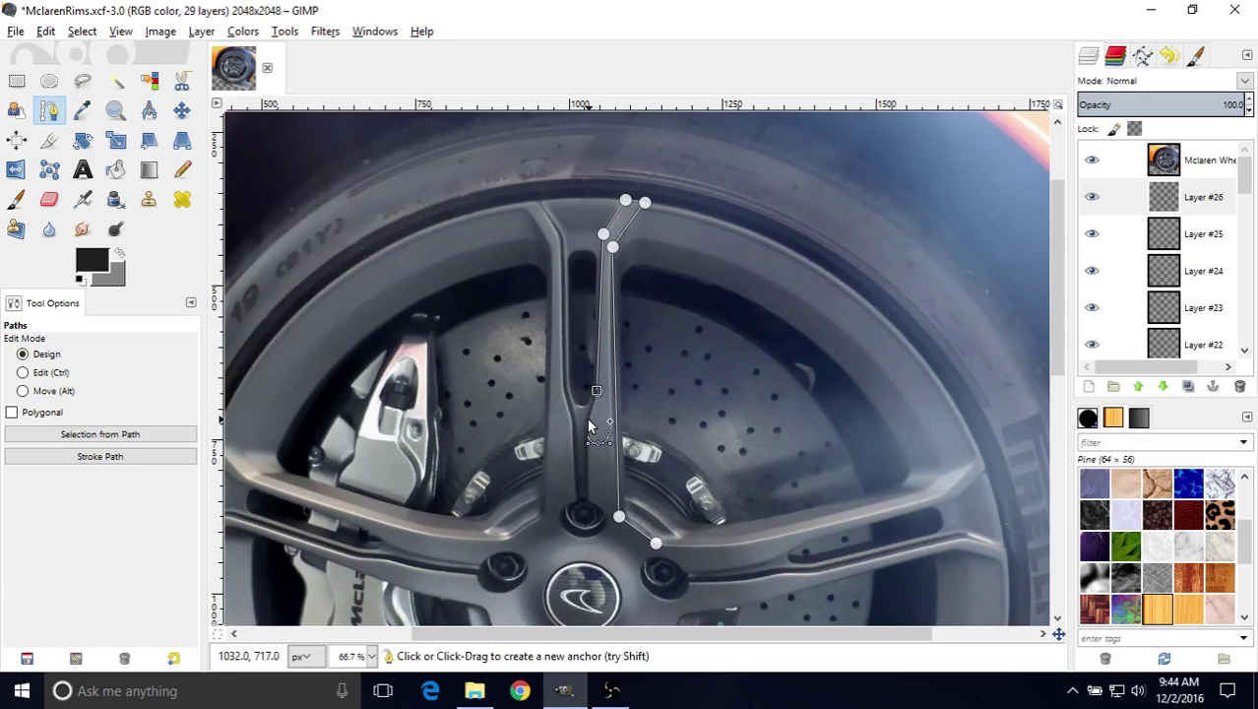
left_click(587, 502)
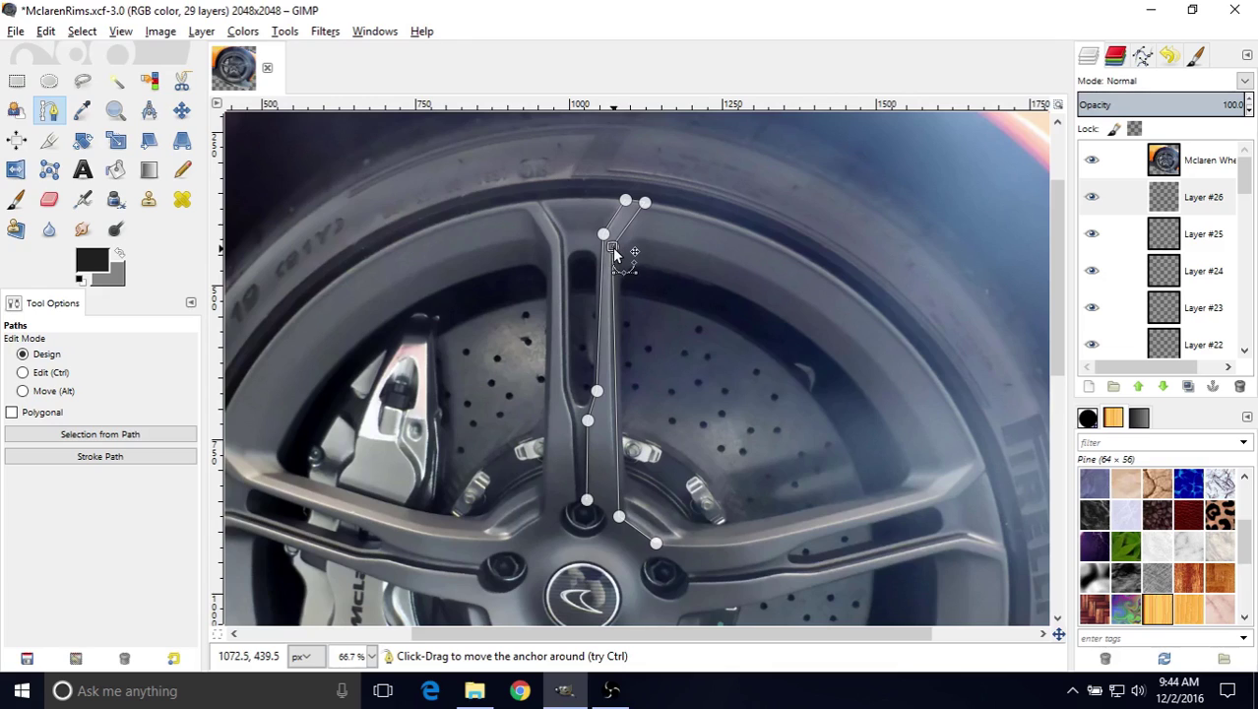
- Fine-tune the anchors at the outer end of the spoke path so they follow the bend of the right arm
mouse_move(609, 247)
left_mouse_down()
mouse_move(659, 250)
mouse_move(611, 248)
left_mouse_up()
left_click(644, 204)
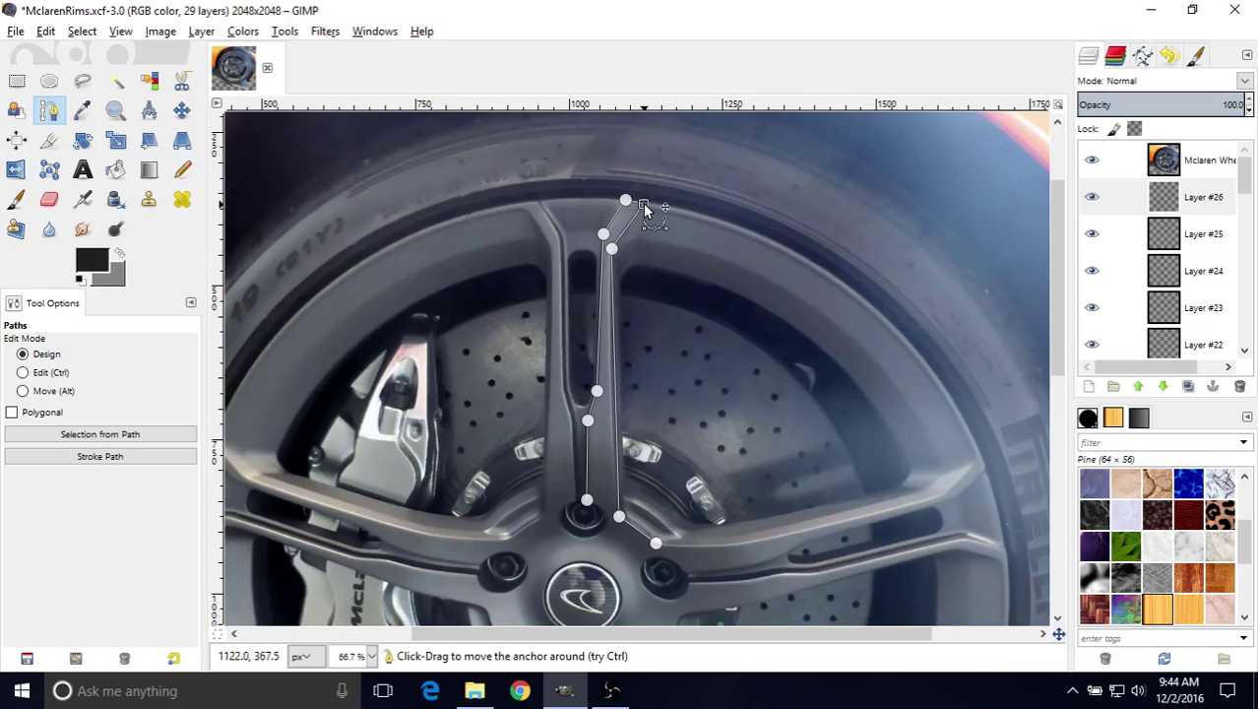
left_click(604, 235)
left_click_drag(604, 238, 601, 236)
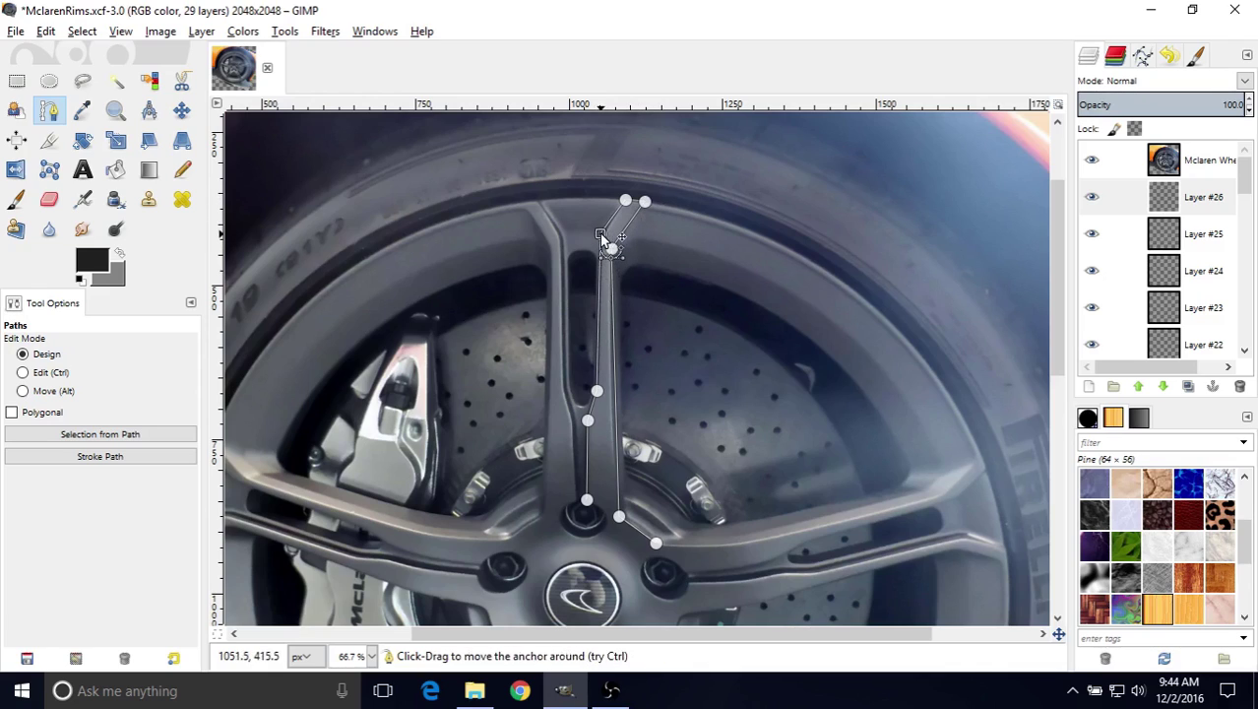
left_click_drag(612, 249, 613, 251)
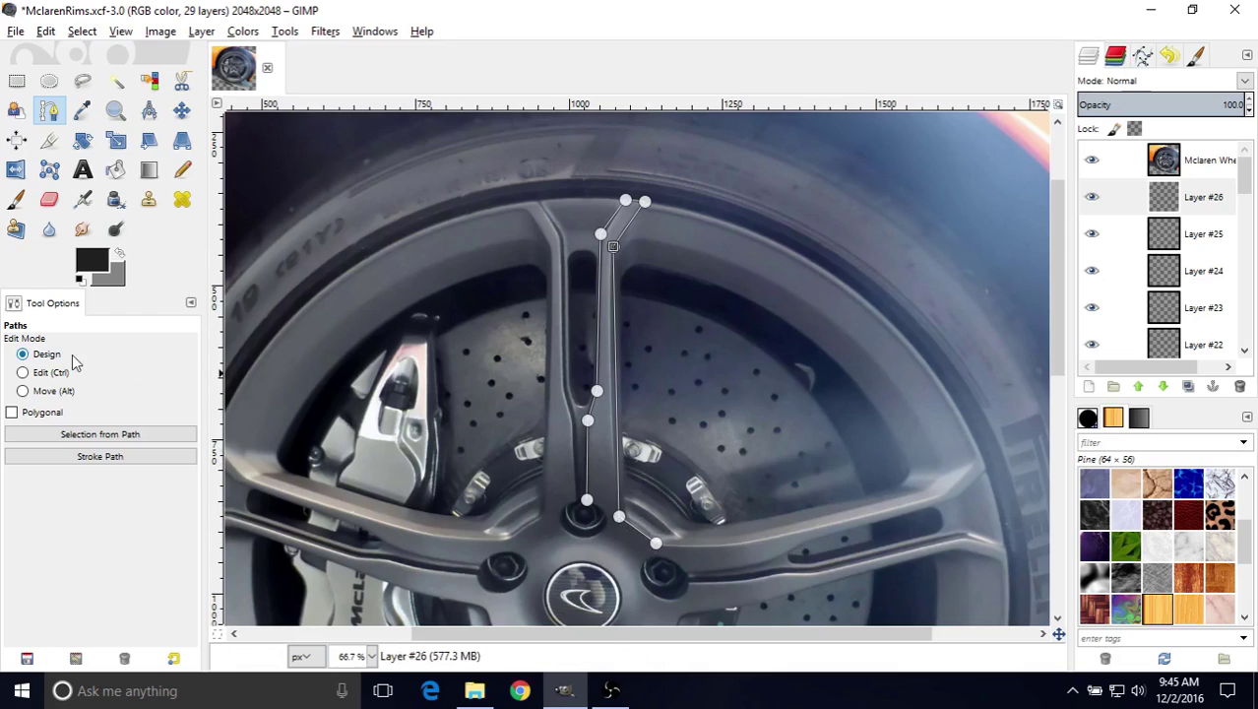
- Switch the path to Edit mode and add one anchor curving the spoke's long right edge and another in the short segment near the hub
left_click(35, 374)
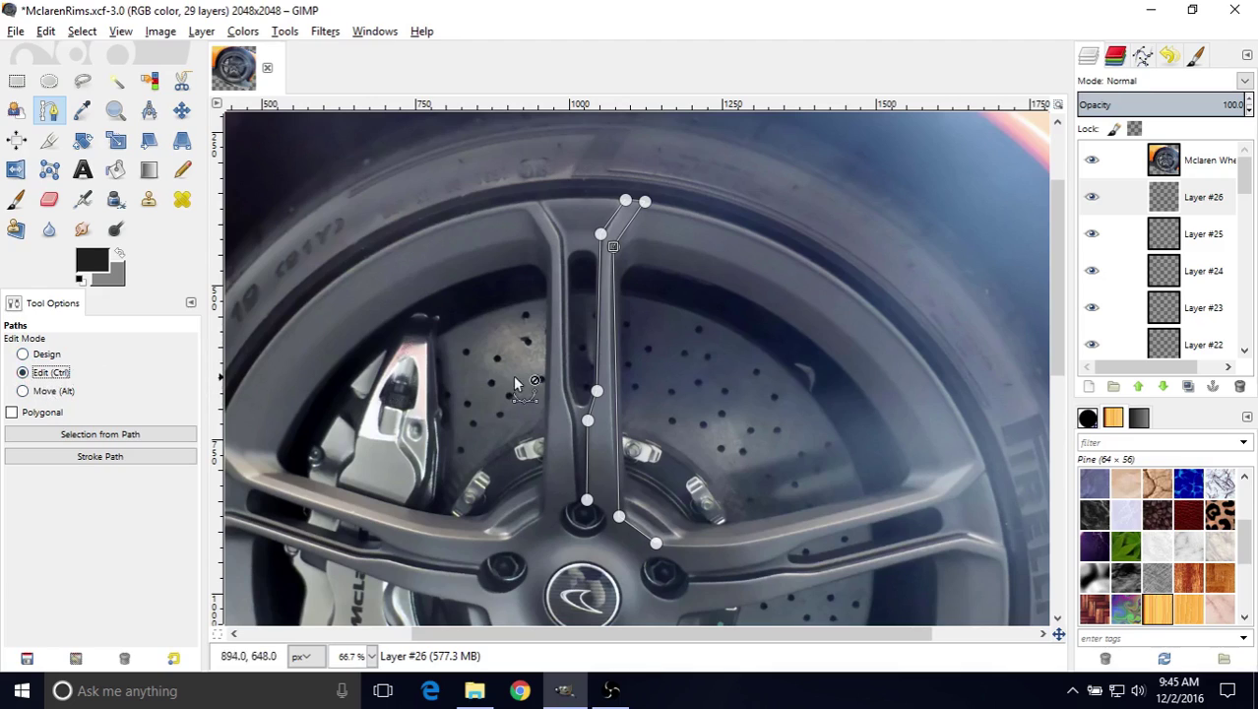
left_click(617, 371)
left_click_drag(617, 371, 610, 373)
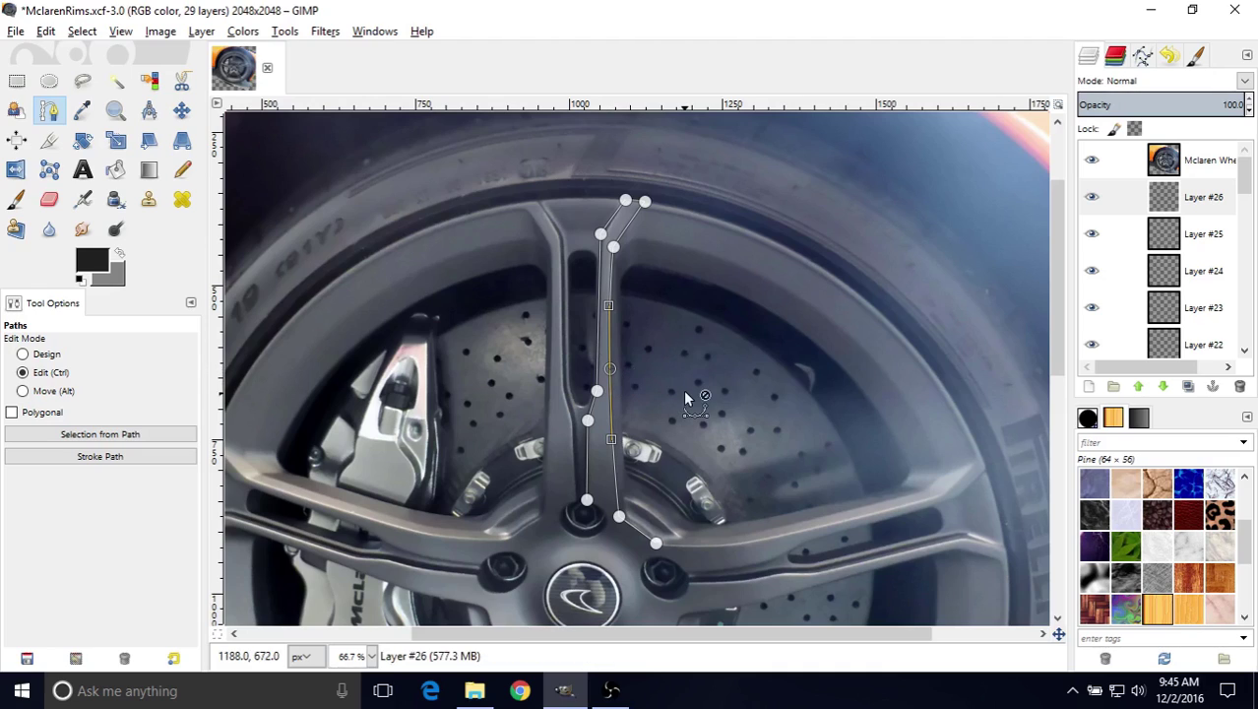
left_click(637, 534)
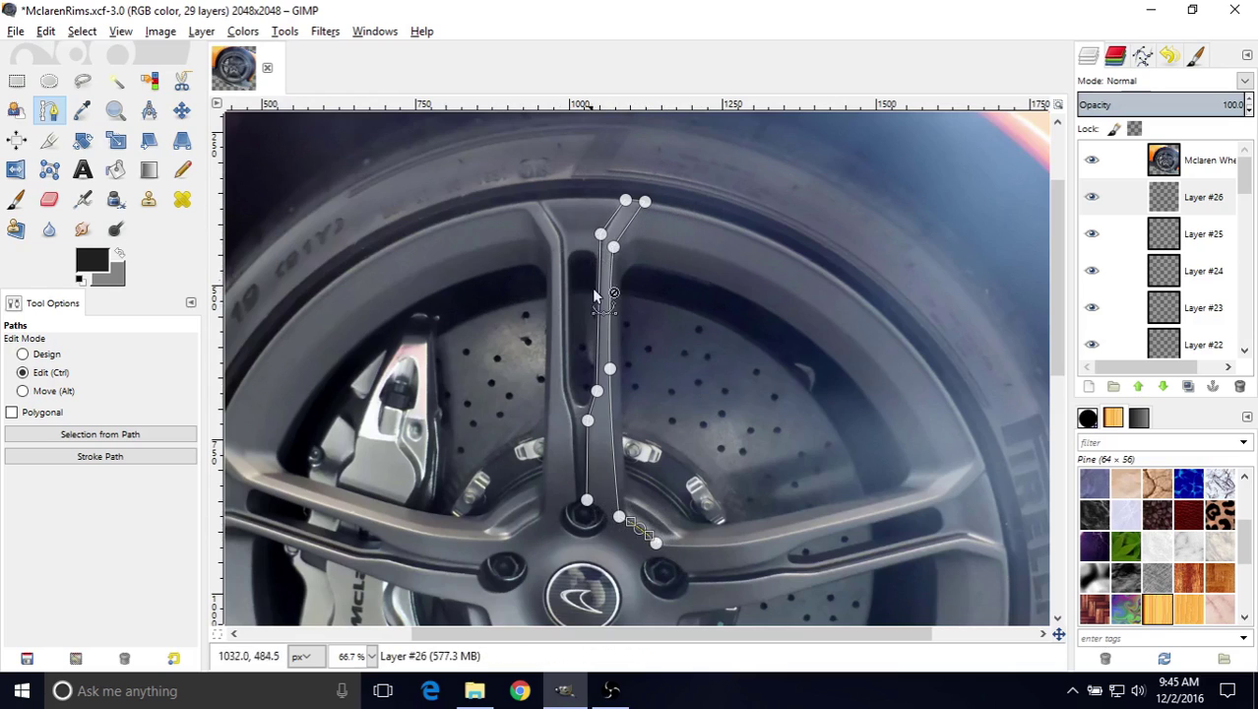
- Stroke the path on Layer #26 as an antialiased solid-color line 3 px wide with the dark foreground color
left_click(1186, 206)
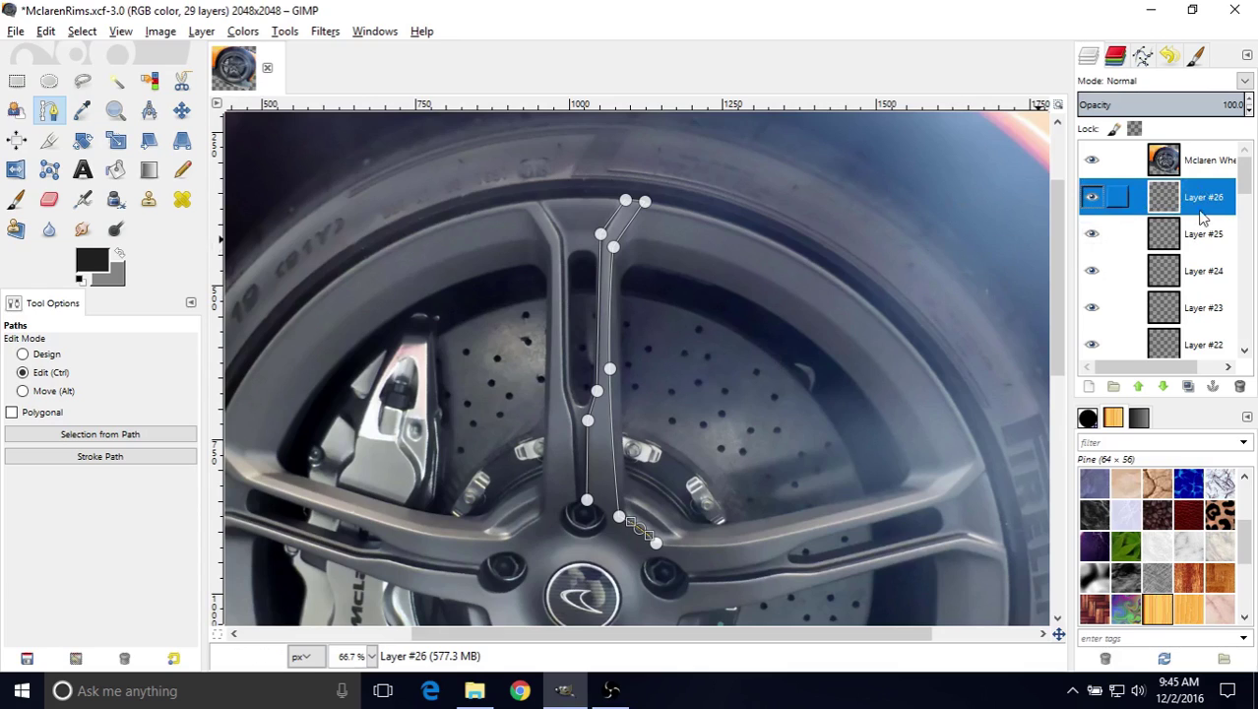
left_click(79, 460)
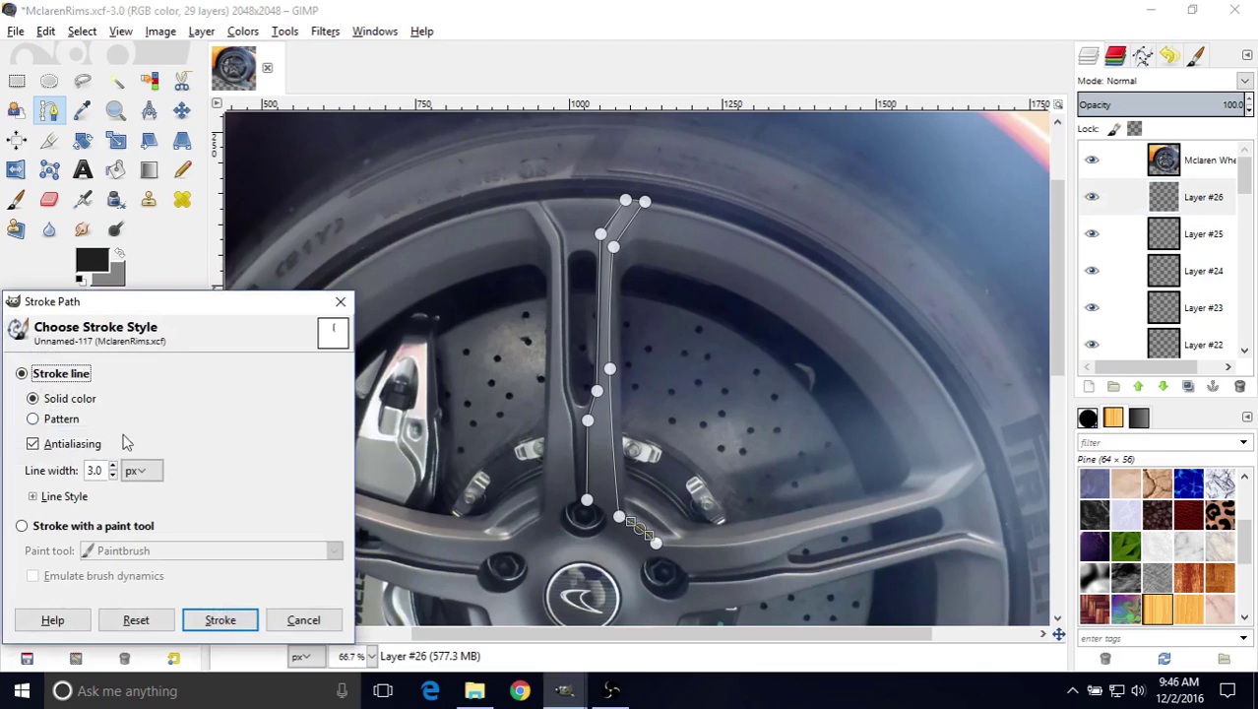
left_click_drag(92, 470, 81, 471)
left_click(33, 497)
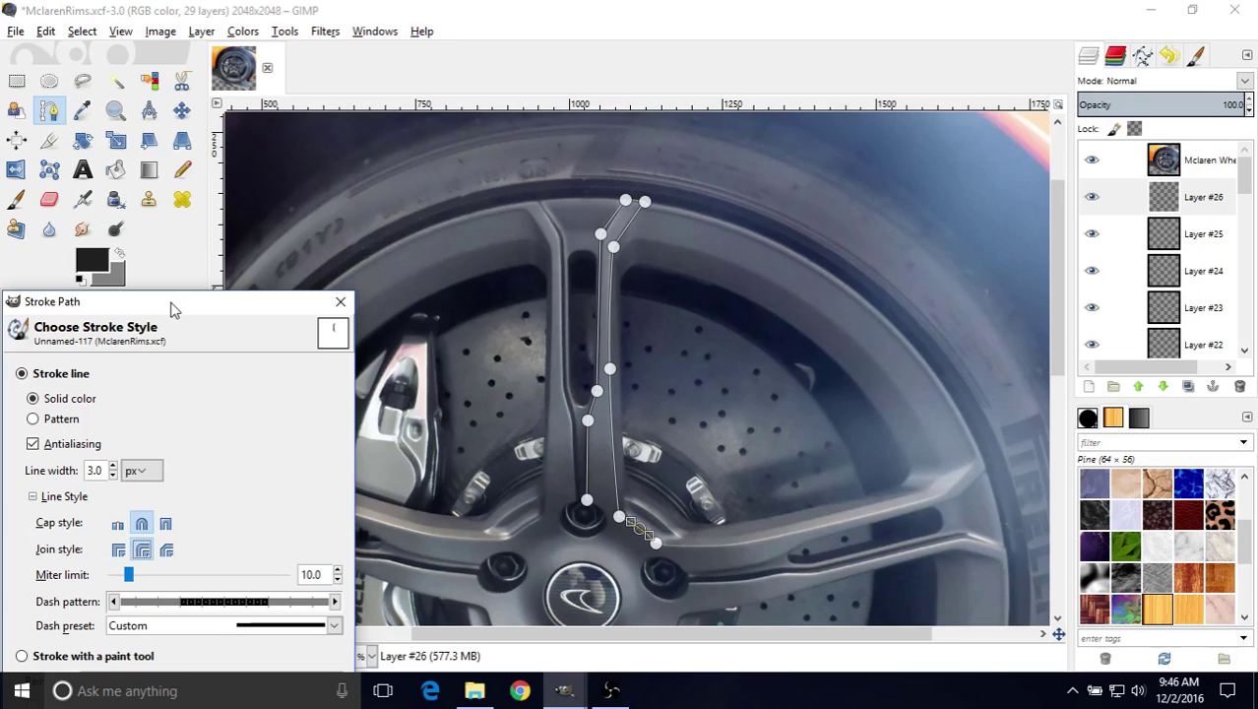
left_click_drag(172, 308, 191, 135)
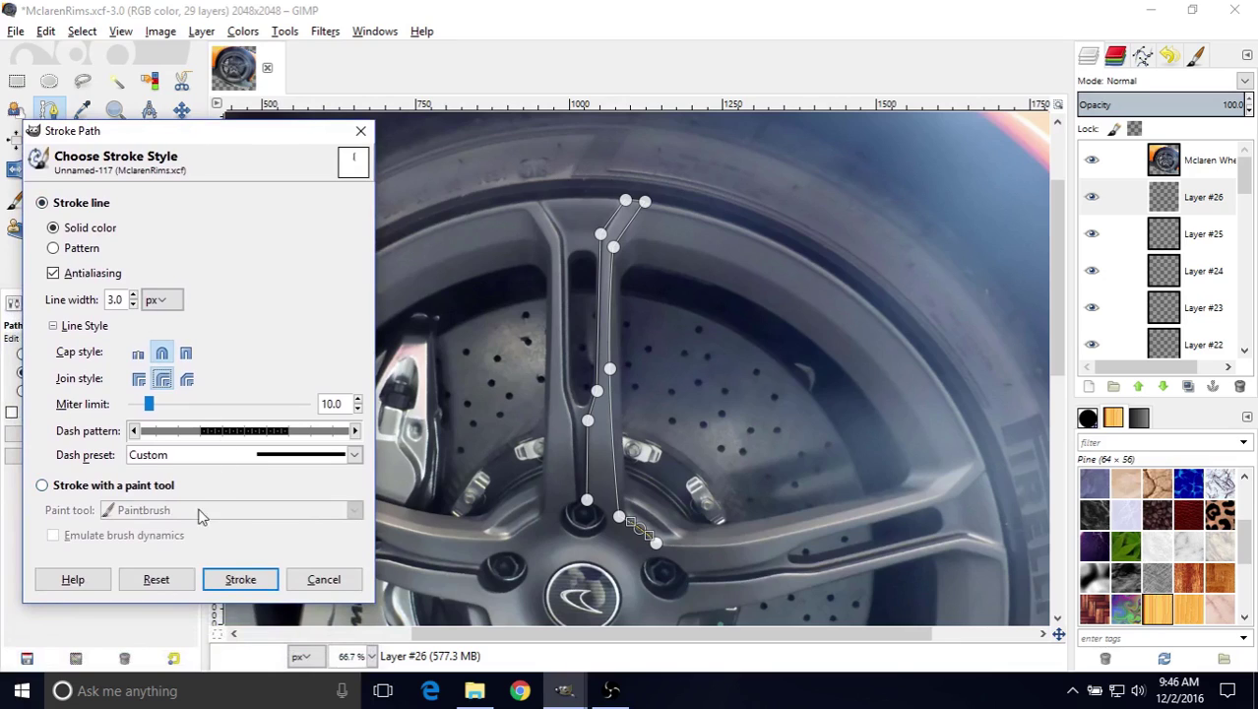
left_click(239, 581)
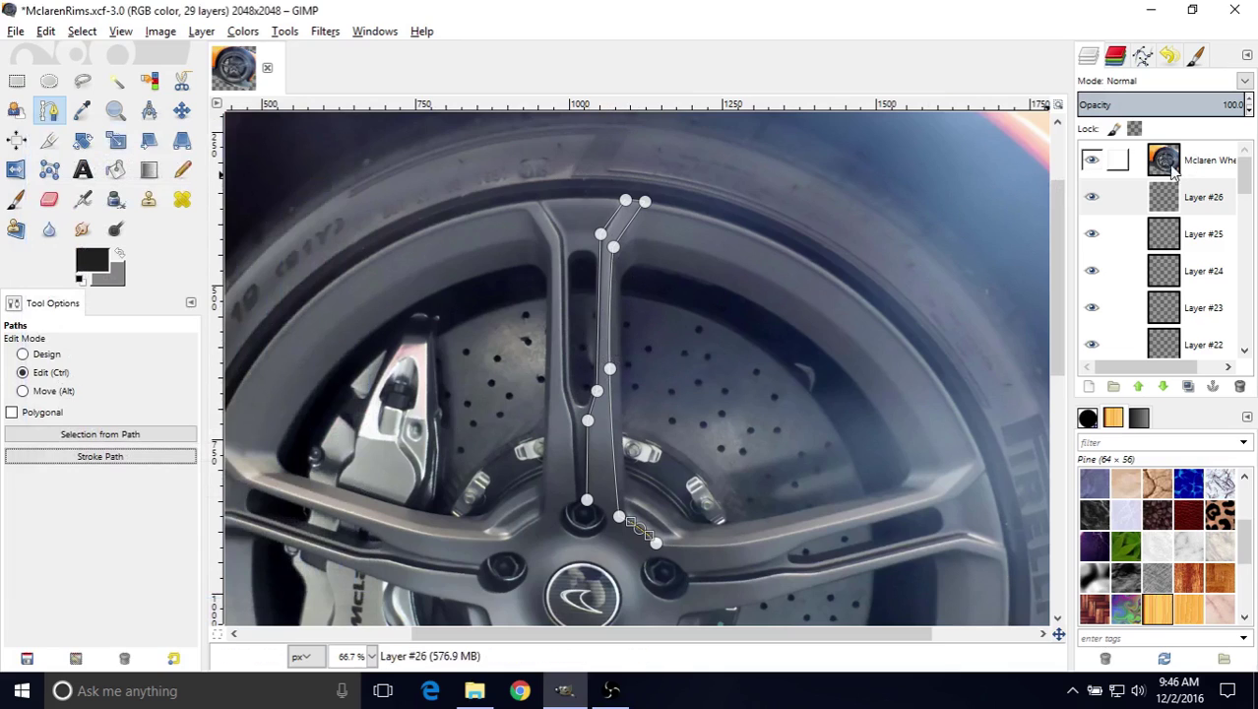
- Hide the Mclaren Wheel layer and examine the dark stroke along the spoke path up close against the rim artwork
left_click(1090, 163)
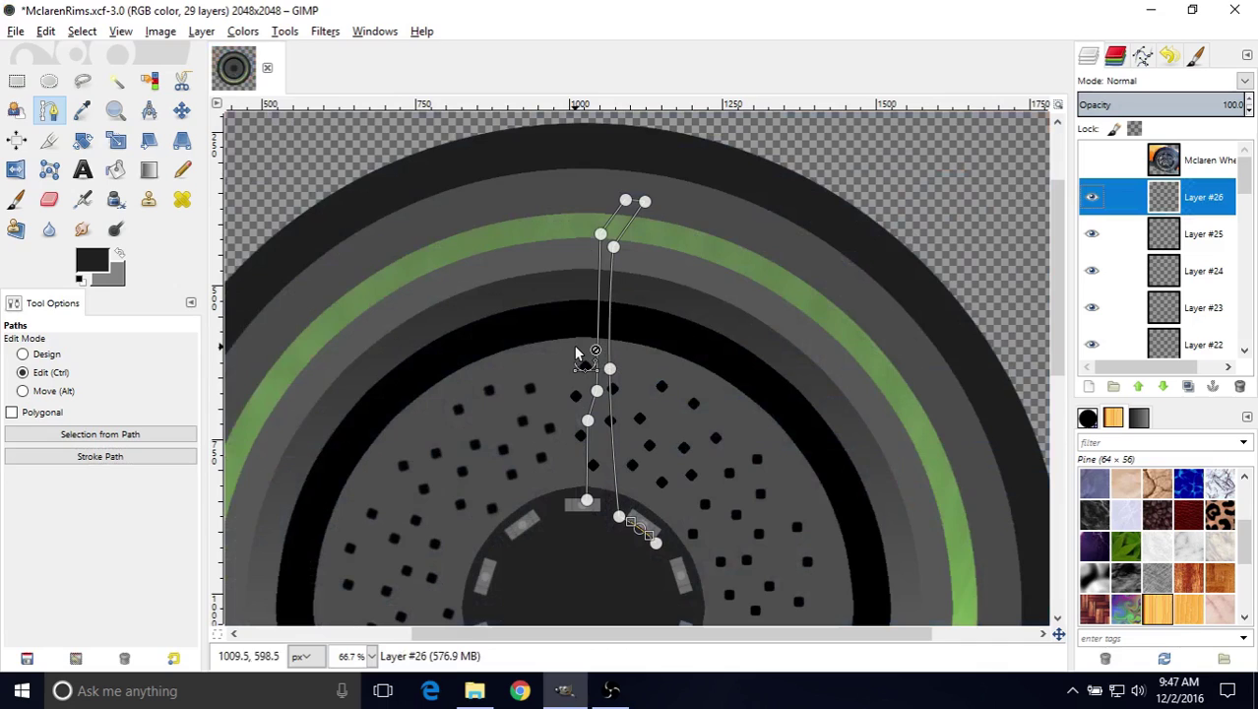
scroll(578, 352, "up", 1, "ctrl")
scroll(577, 351, "up", 1, "ctrl")
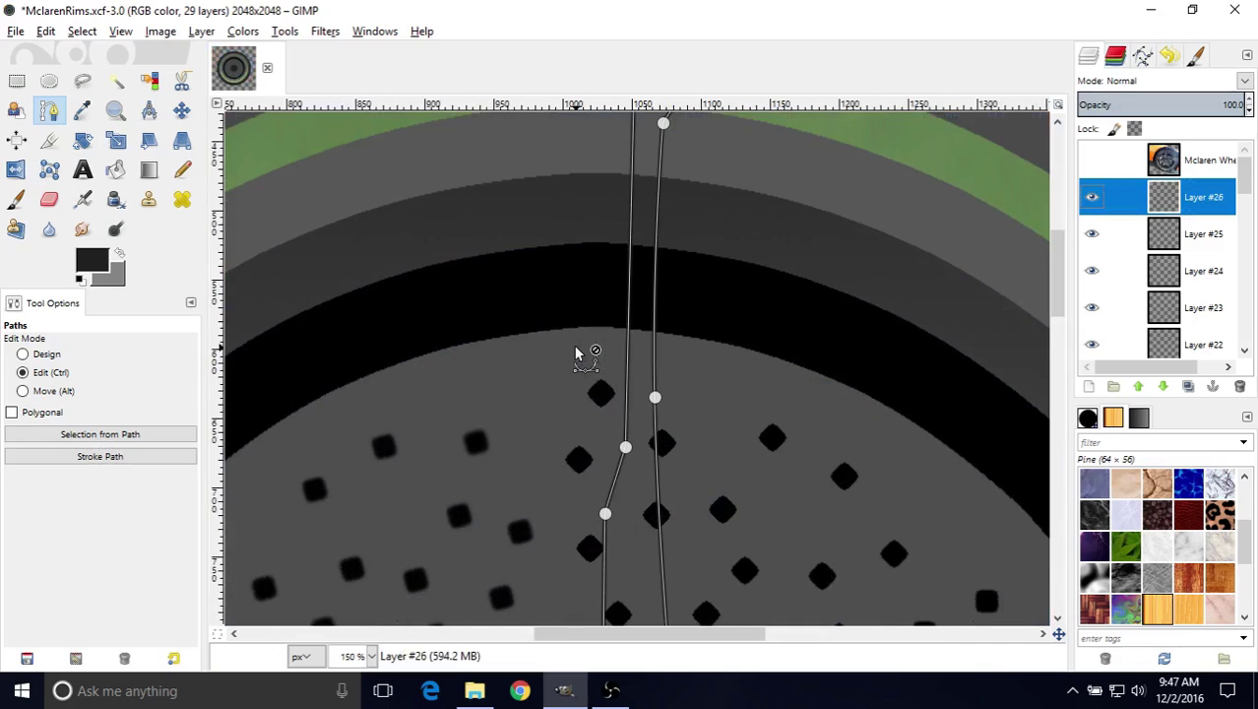
scroll(577, 351, "up", 2, "ctrl")
scroll(577, 352, "up", 1, "ctrl")
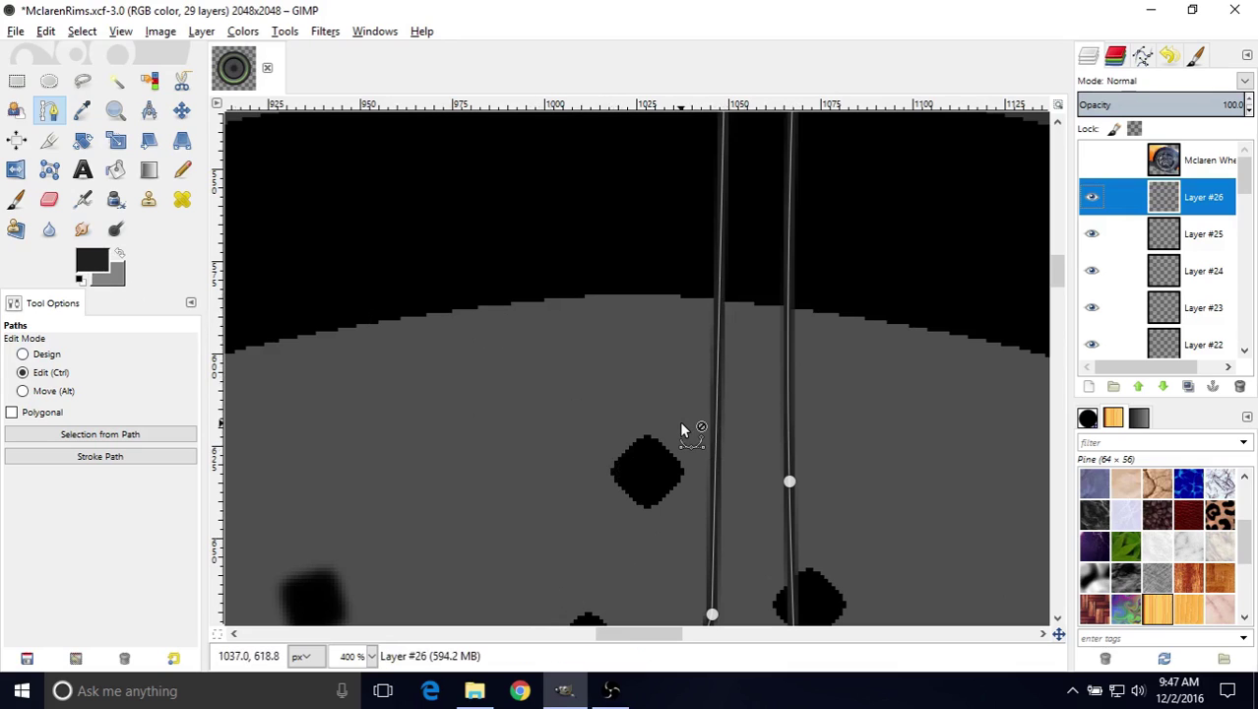
scroll(679, 428, "down", 5, "ctrl")
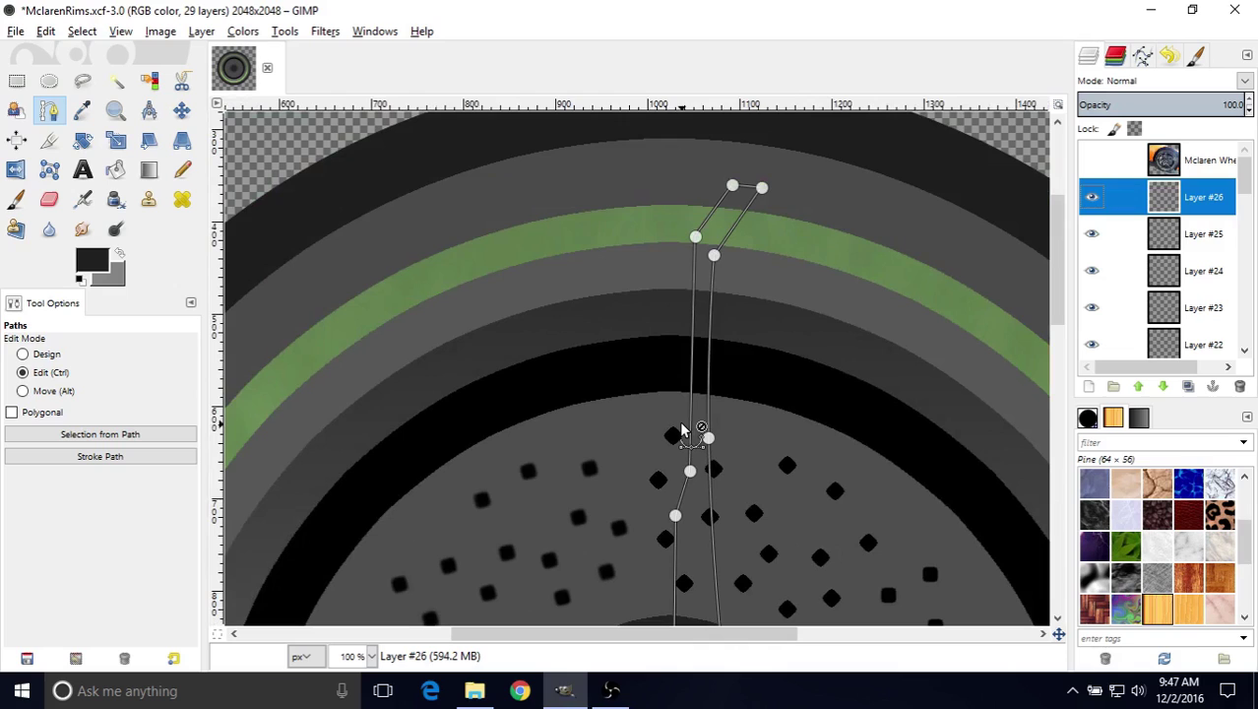
- Undo the dark stroke and check the spoke path area with the Mclaren Wheel layer hidden and shown again
key("ctrl+z")
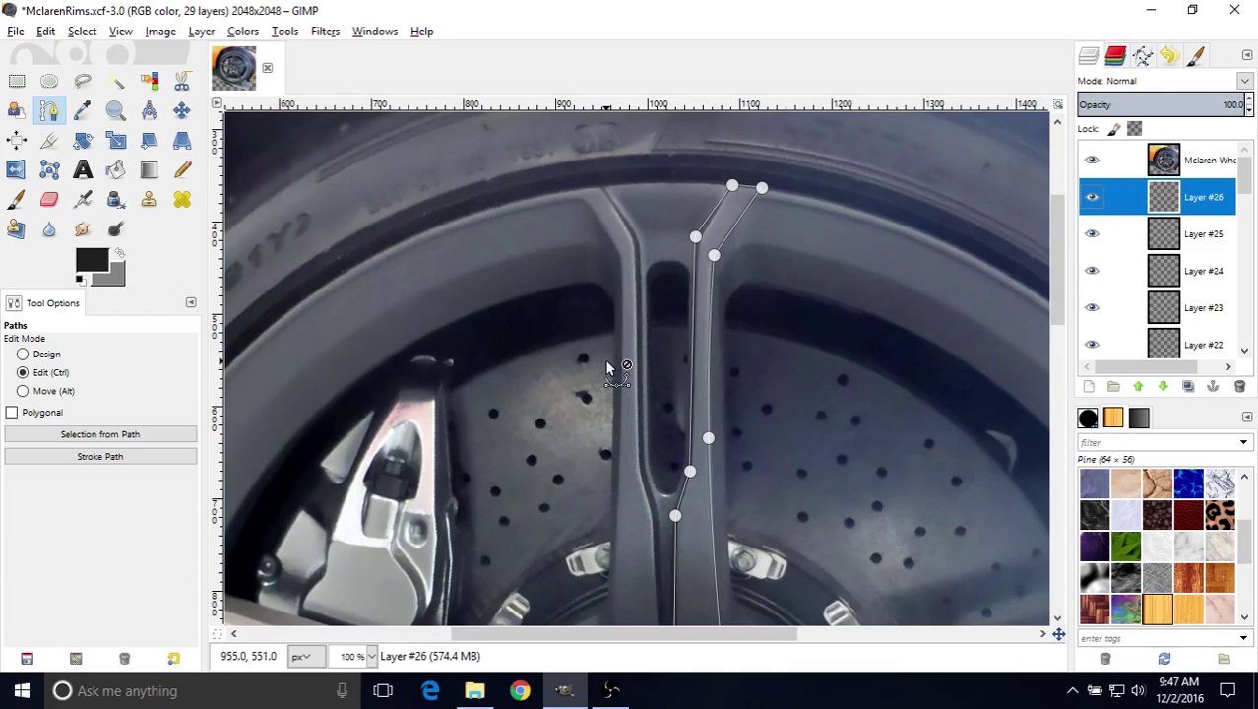
scroll(608, 368, "up", 2, "ctrl")
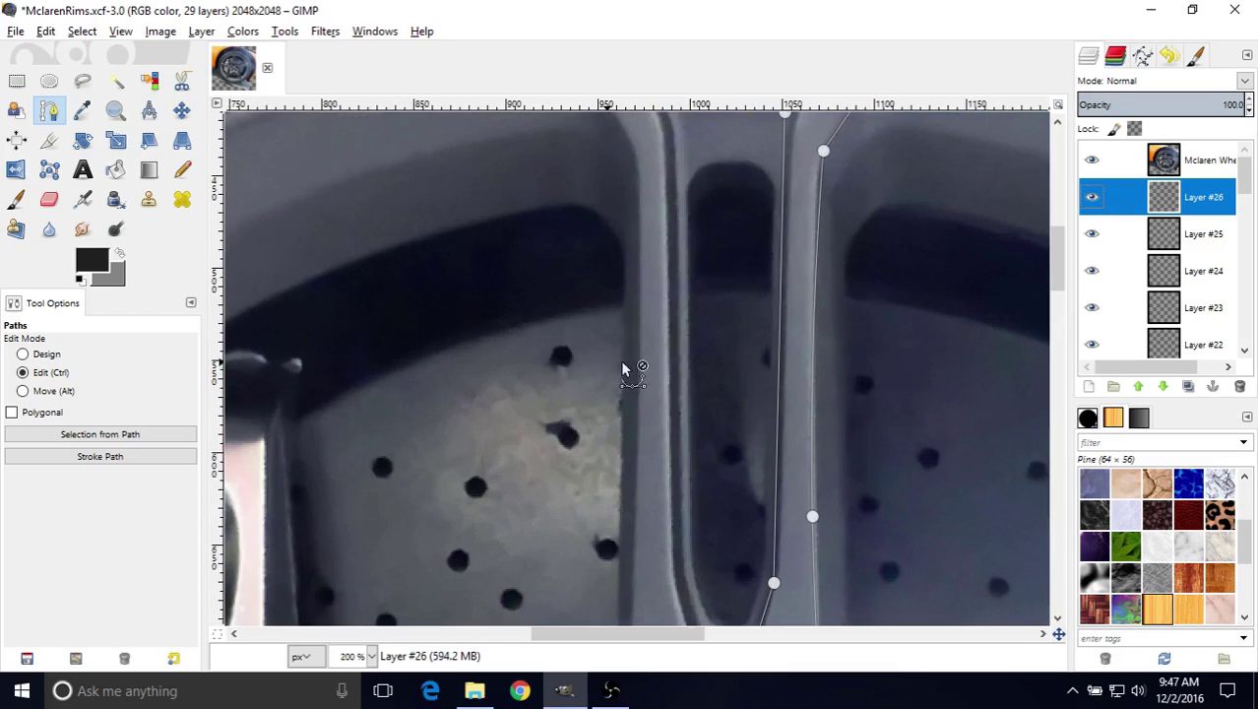
left_click(1092, 160)
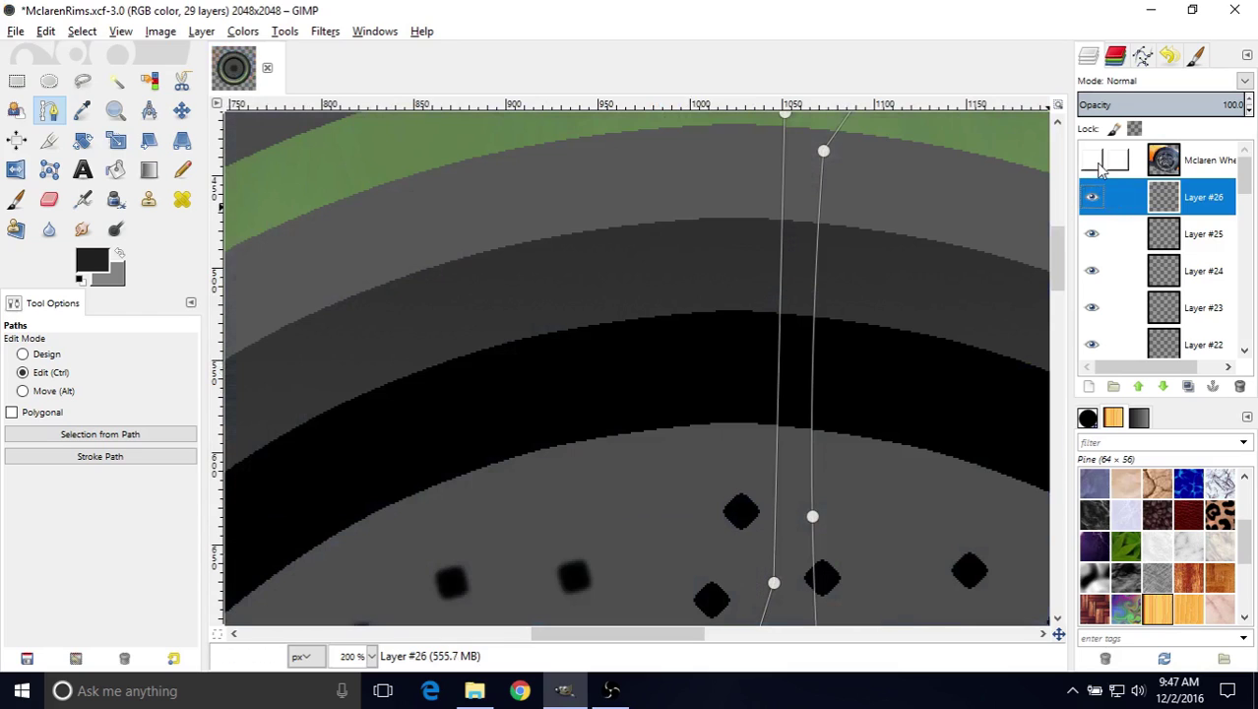
left_click(1099, 167)
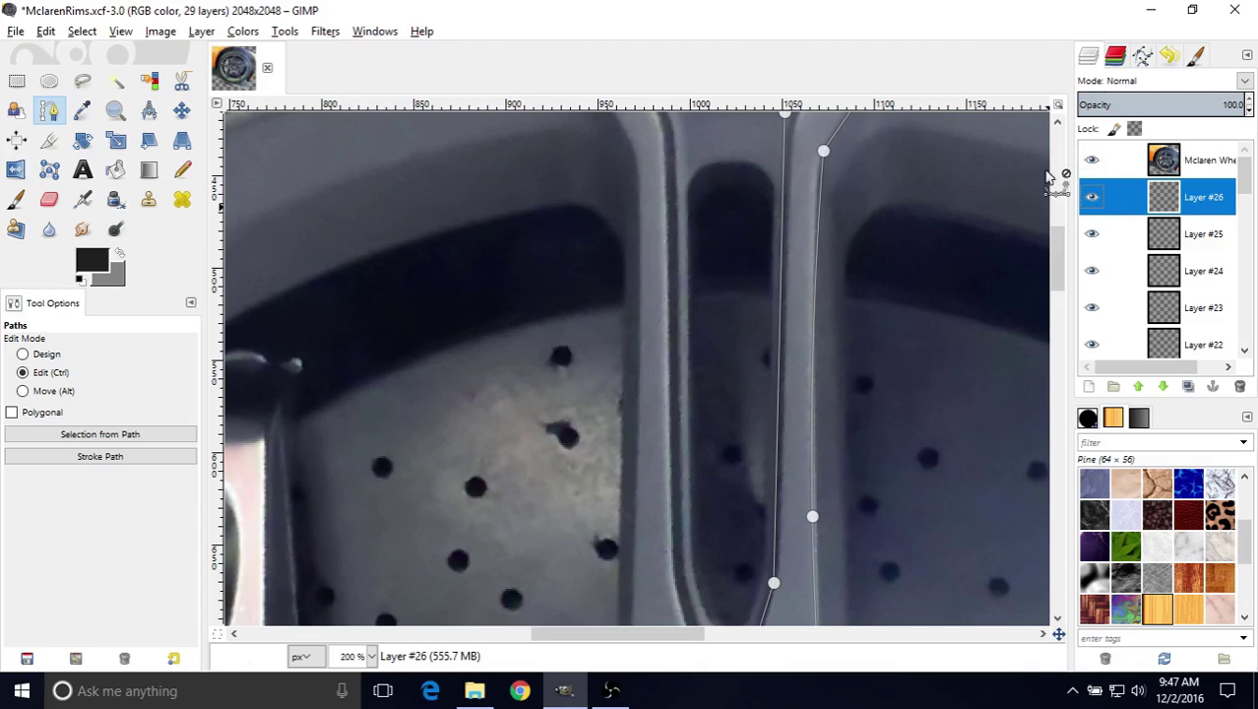
scroll(506, 385, "down", 2, "ctrl")
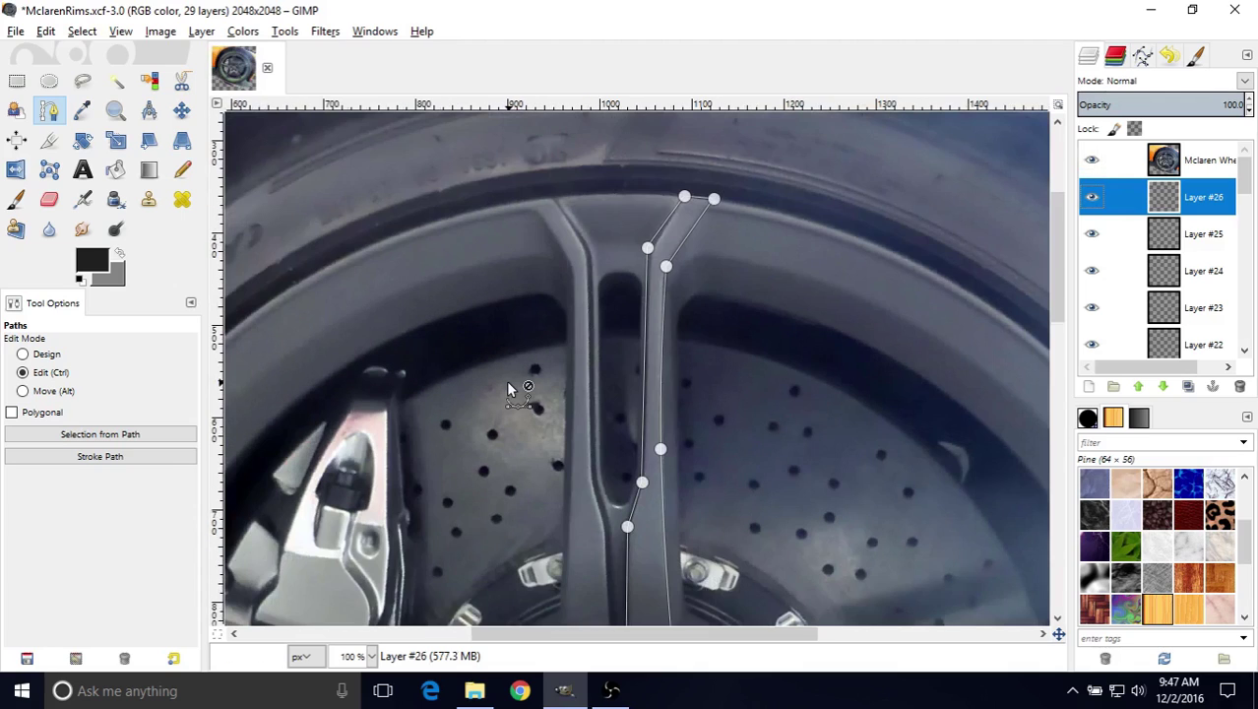
- Swap the foreground and background colors and confirm grey 858585 as the foreground color
left_click(120, 253)
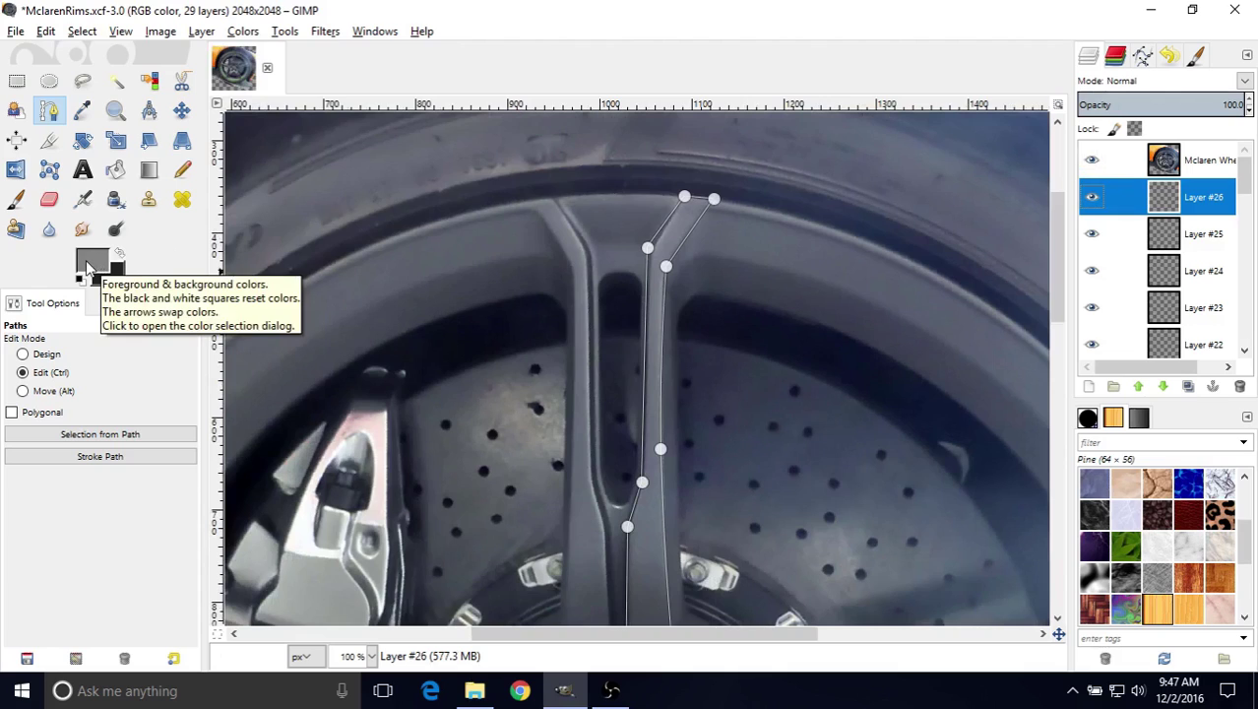
left_click(89, 264)
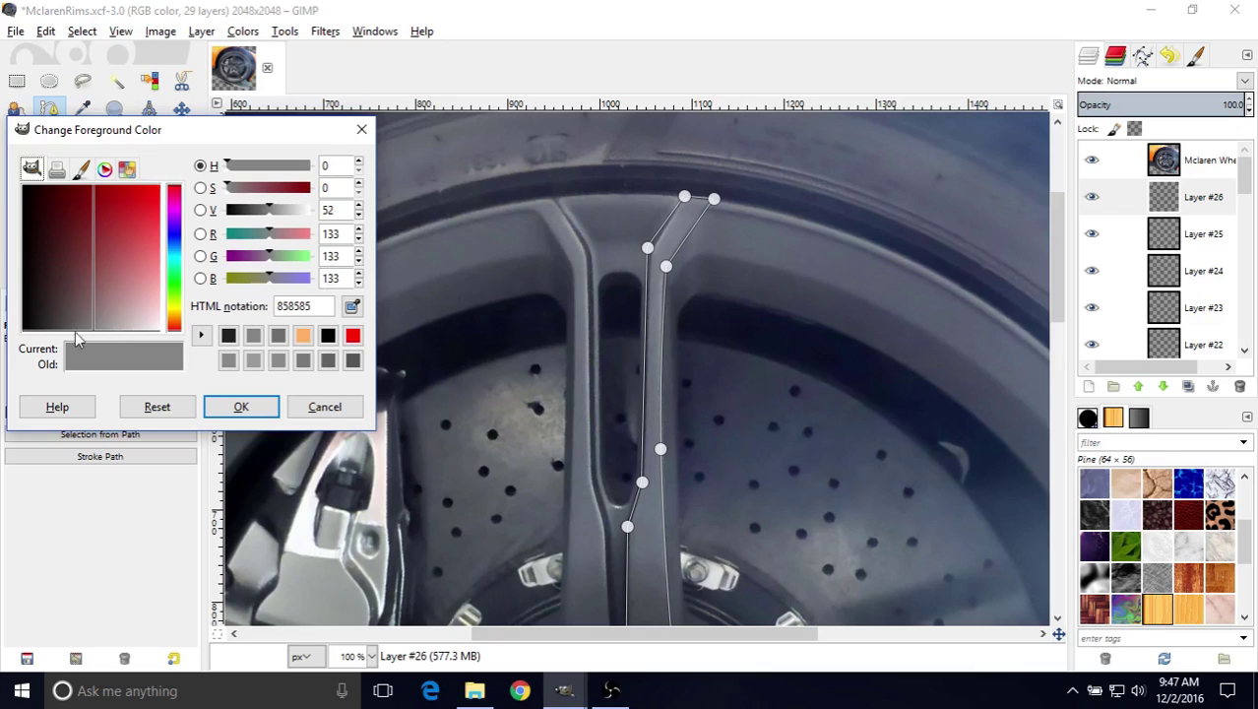
left_click(239, 413)
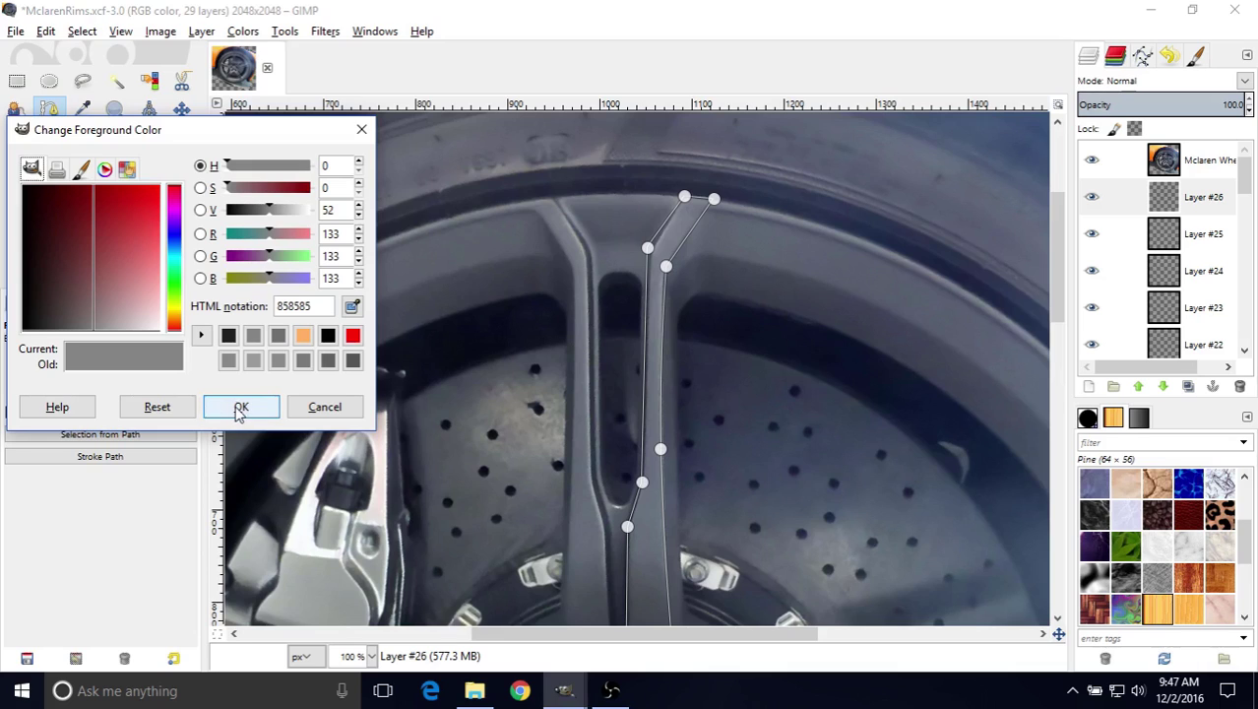
left_click(239, 411)
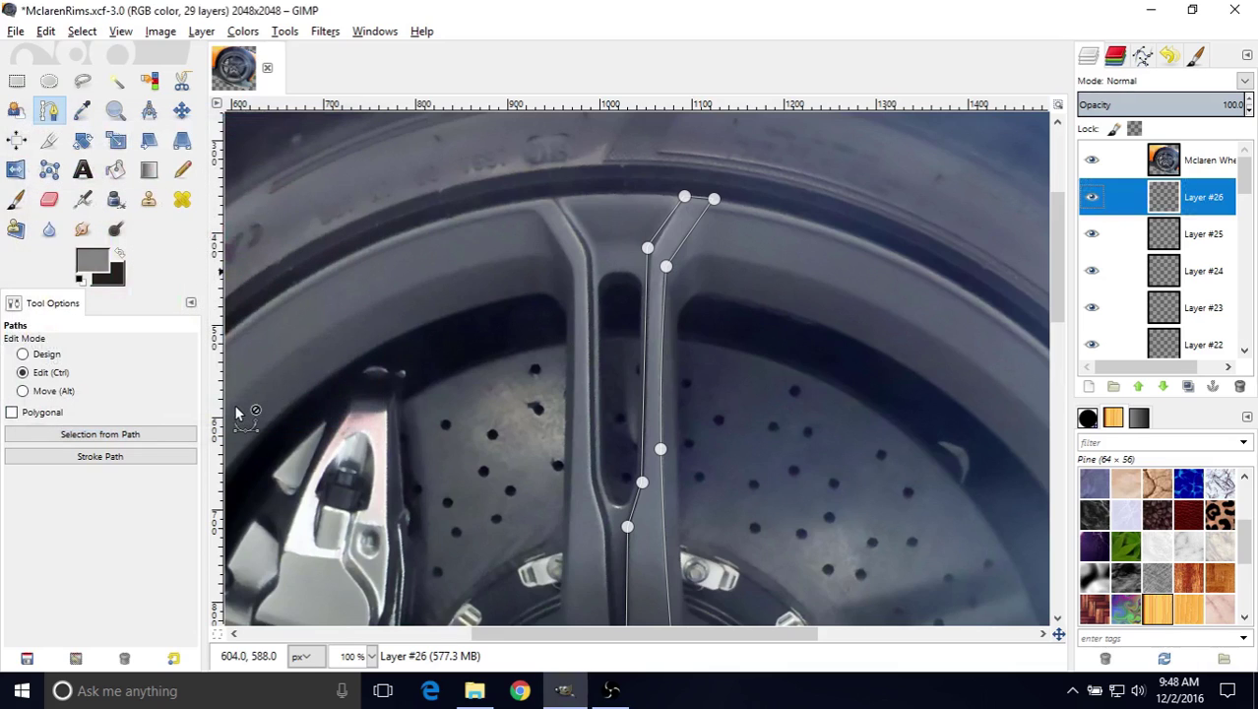
- Stroke the spoke path on Layer #26 as an antialiased solid-color line 3 px wide in the grey foreground color
left_click(82, 457)
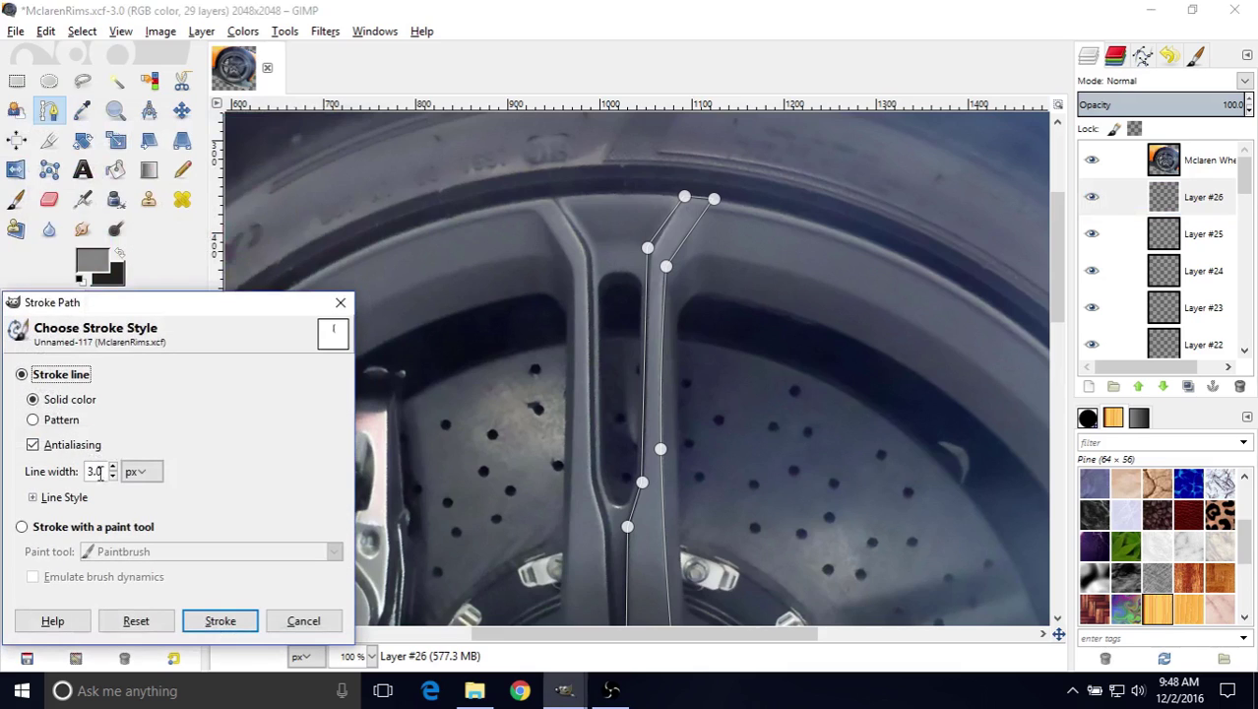
left_click(34, 498)
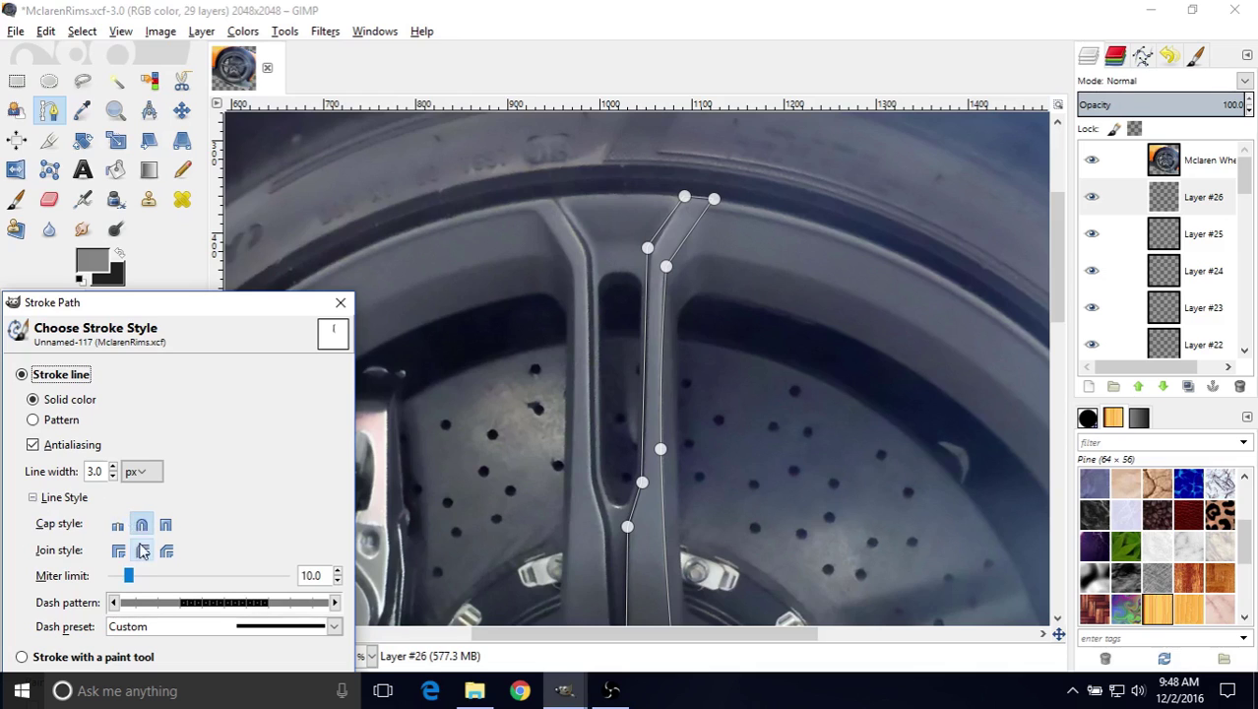
left_click_drag(126, 317, 139, 156)
left_click(224, 588)
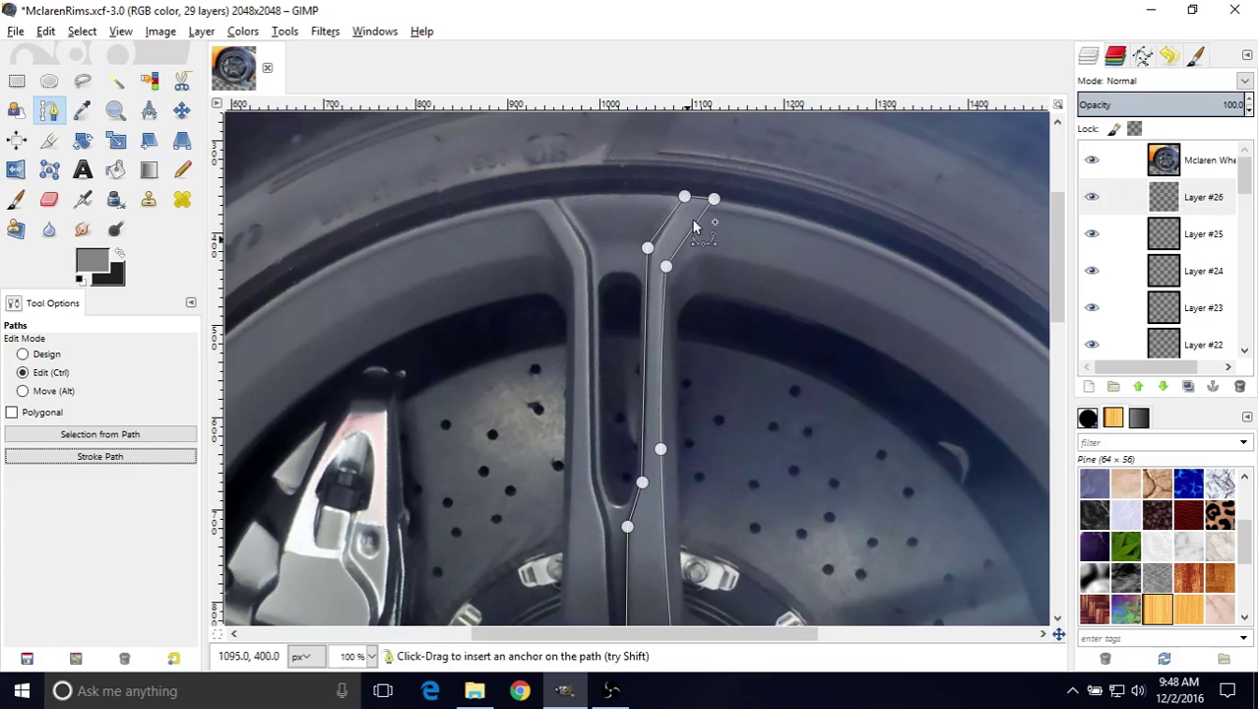
- Check the grey spoke stroke up close against the rim artwork with the Mclaren Wheel layer hidden, and show the layer again
left_click(1193, 200)
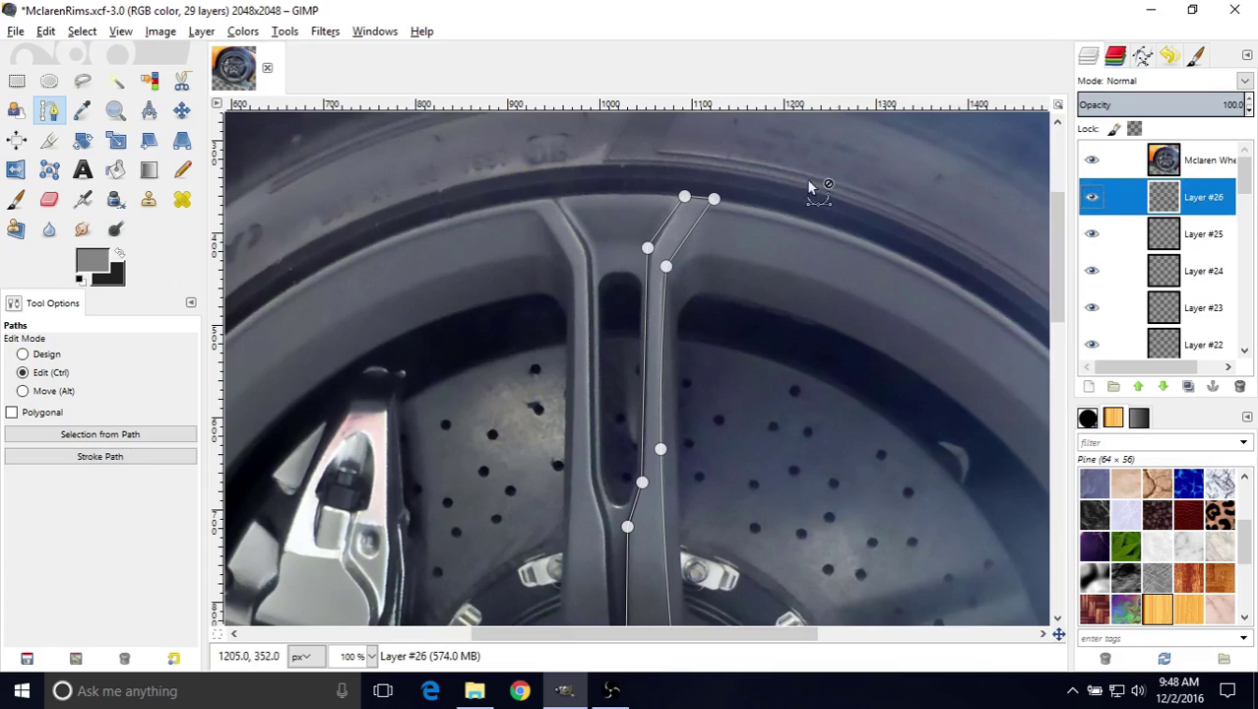
left_click(1092, 160)
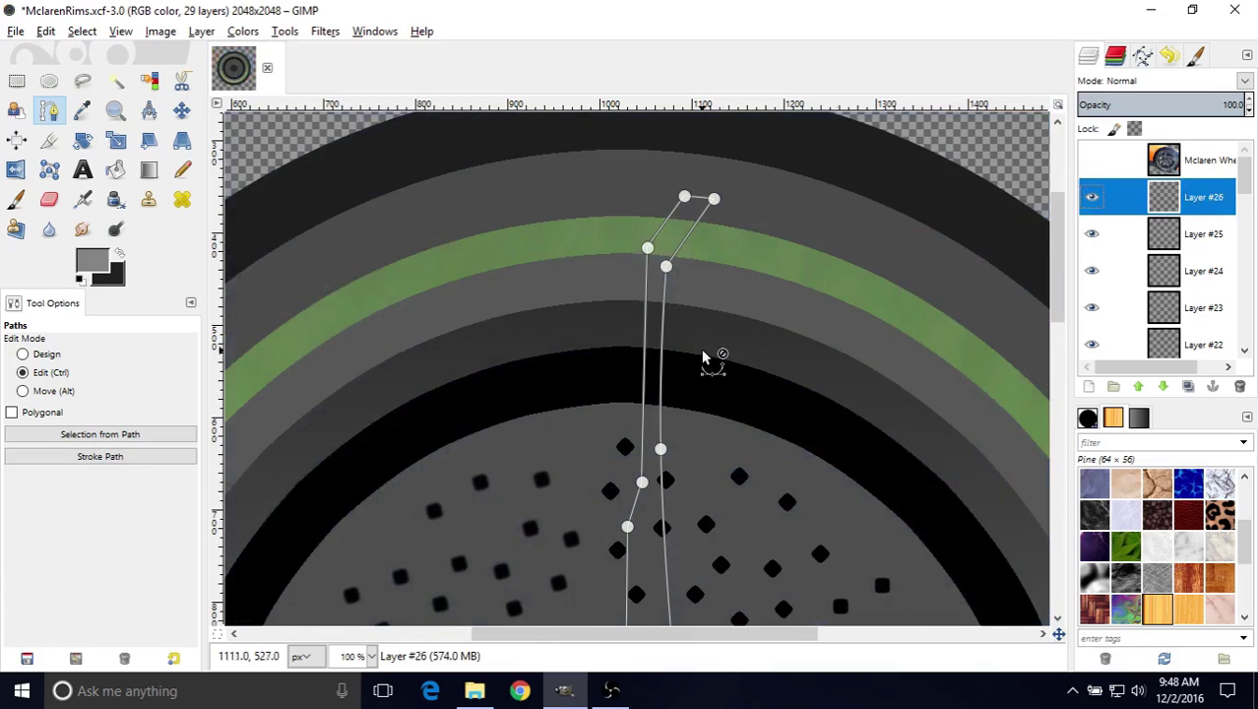
scroll(703, 357, "up", 3, "ctrl")
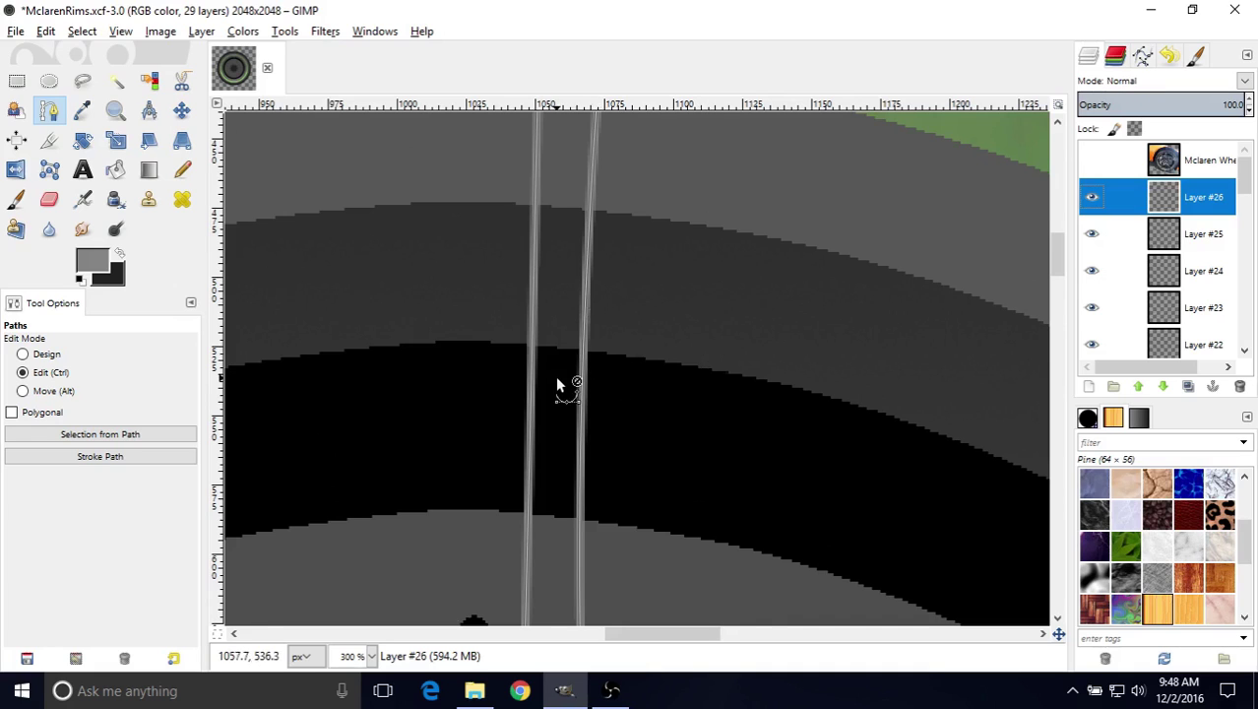
scroll(558, 382, "down", 4, "ctrl")
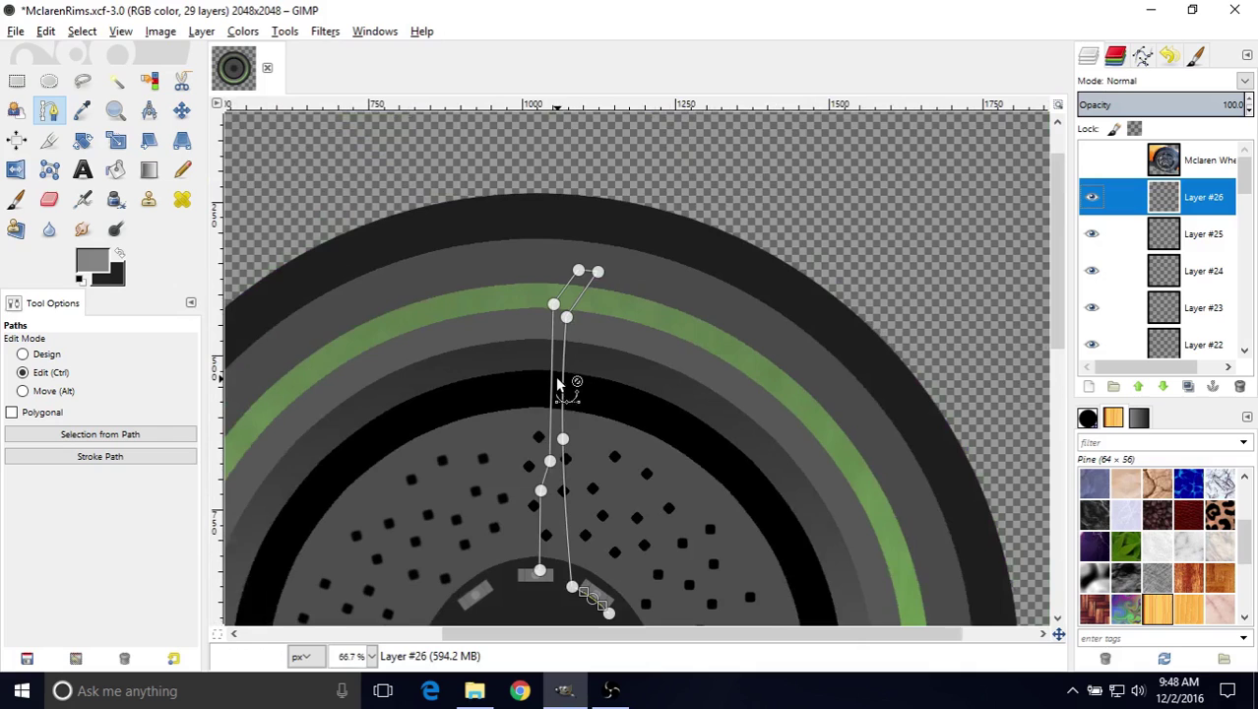
scroll(557, 382, "down", 1, "ctrl")
scroll(569, 386, "up", 1, "ctrl")
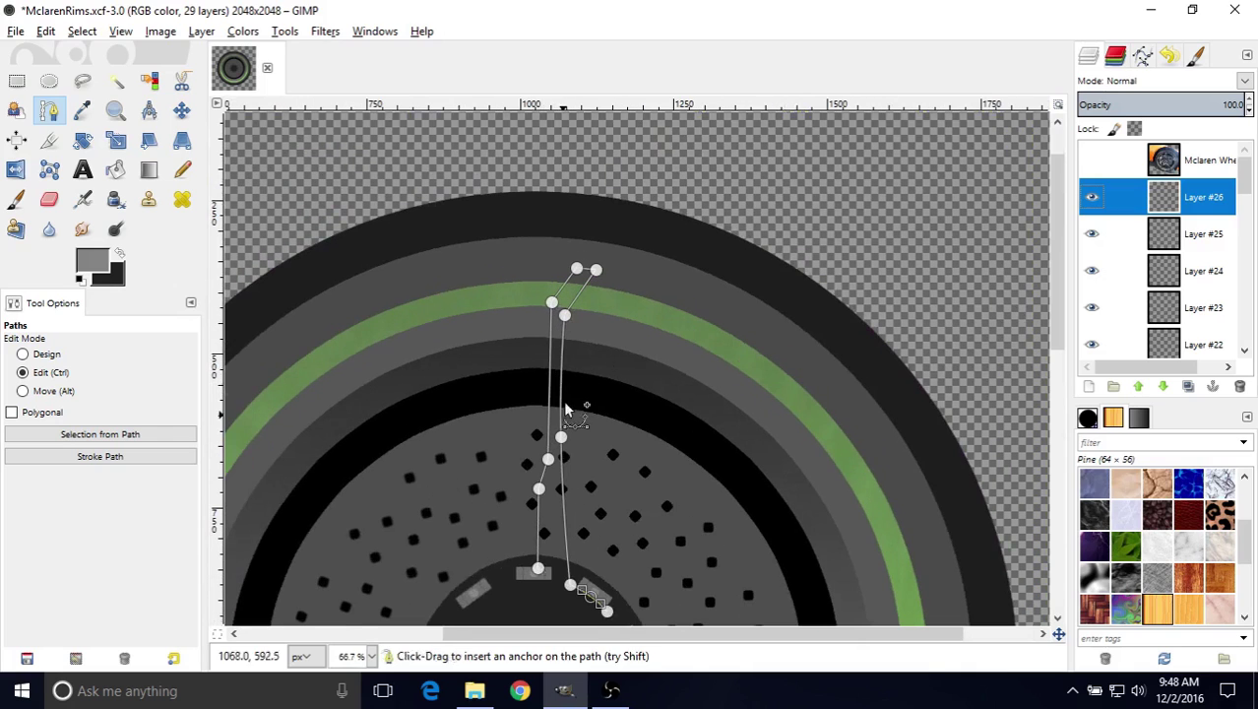
left_click(1098, 162)
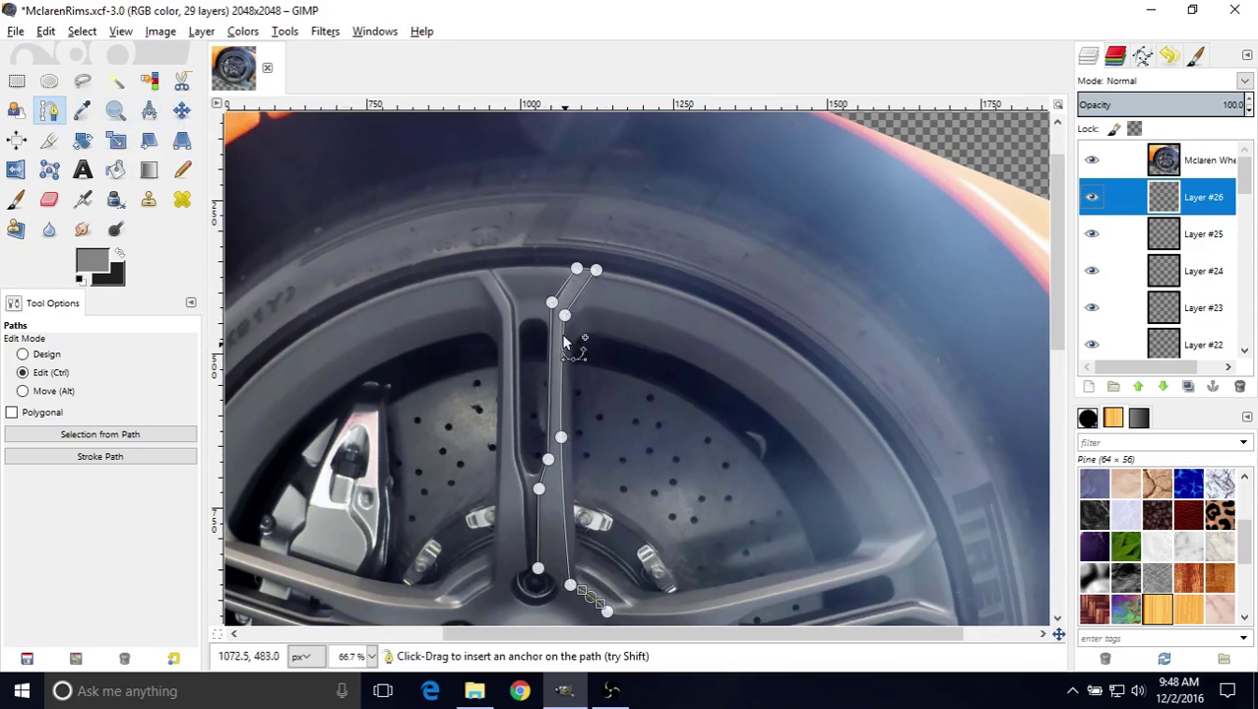
- Leave path editing by switching to the Move tool and hide the Mclaren Wheel layer
left_click(561, 436)
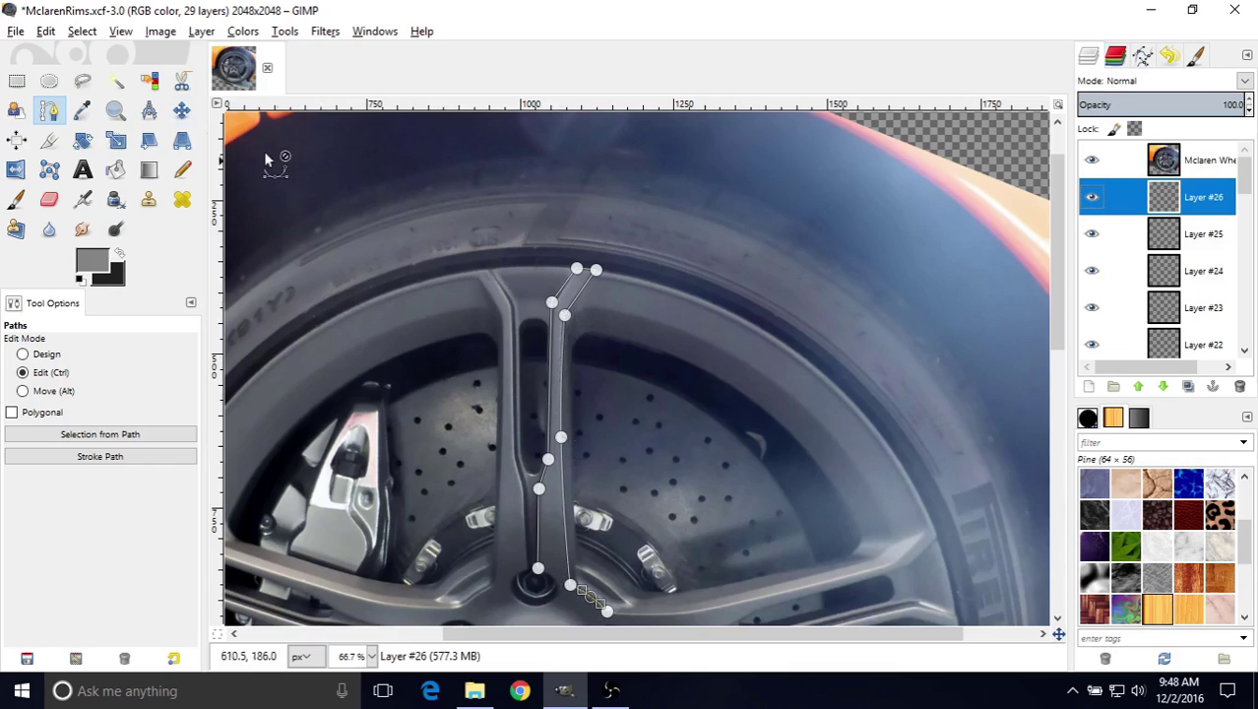
left_click(183, 112)
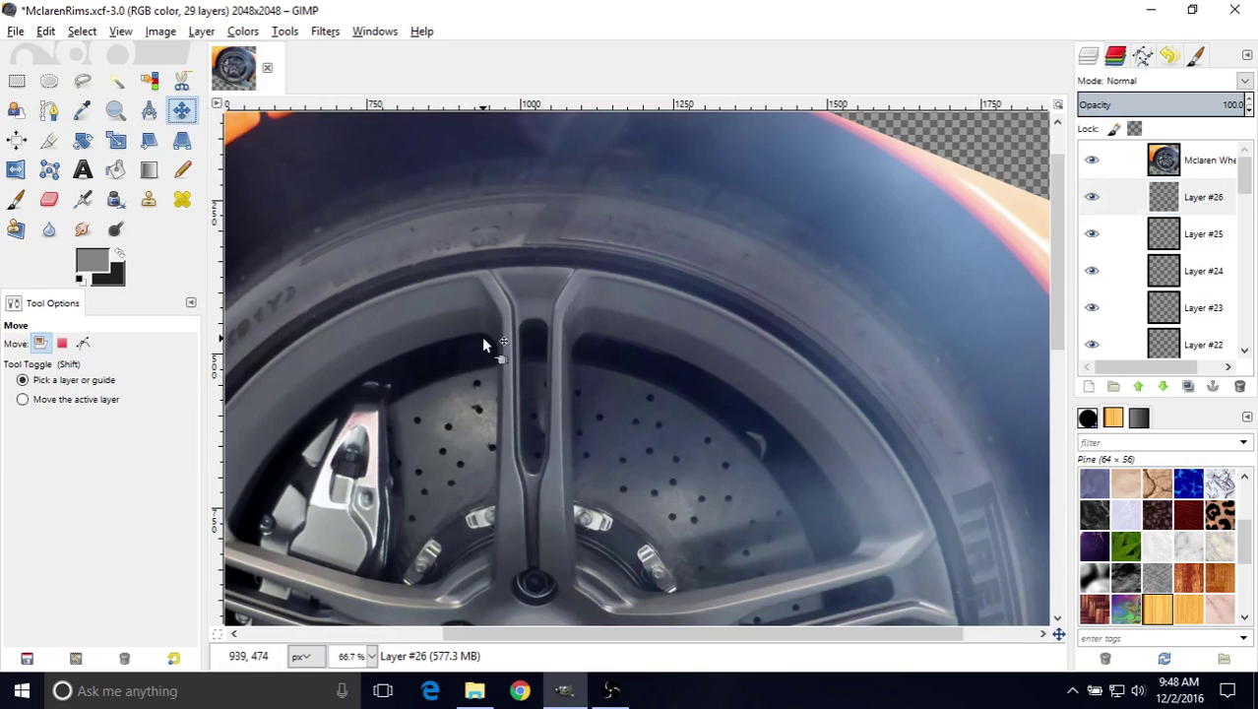
left_click(1092, 161)
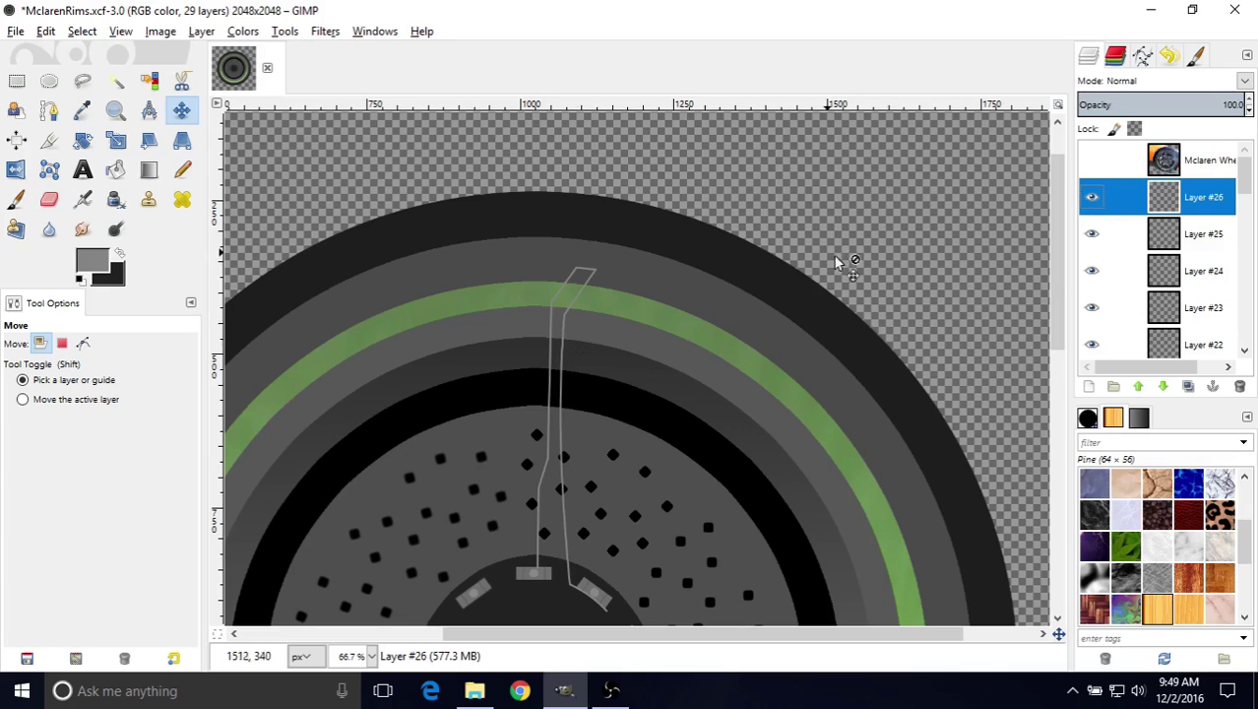
- Duplicate the spoke outline on Layer #26 and flip the copy horizontally
right_click(1163, 209)
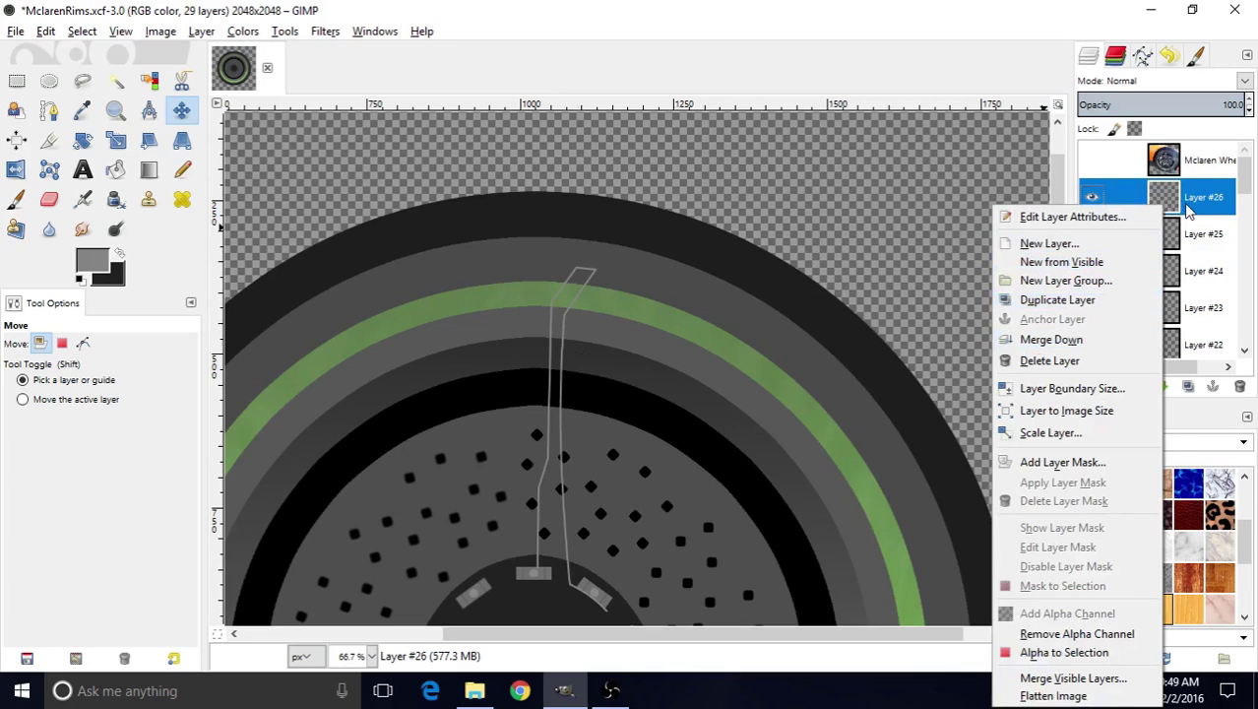
left_click(921, 275)
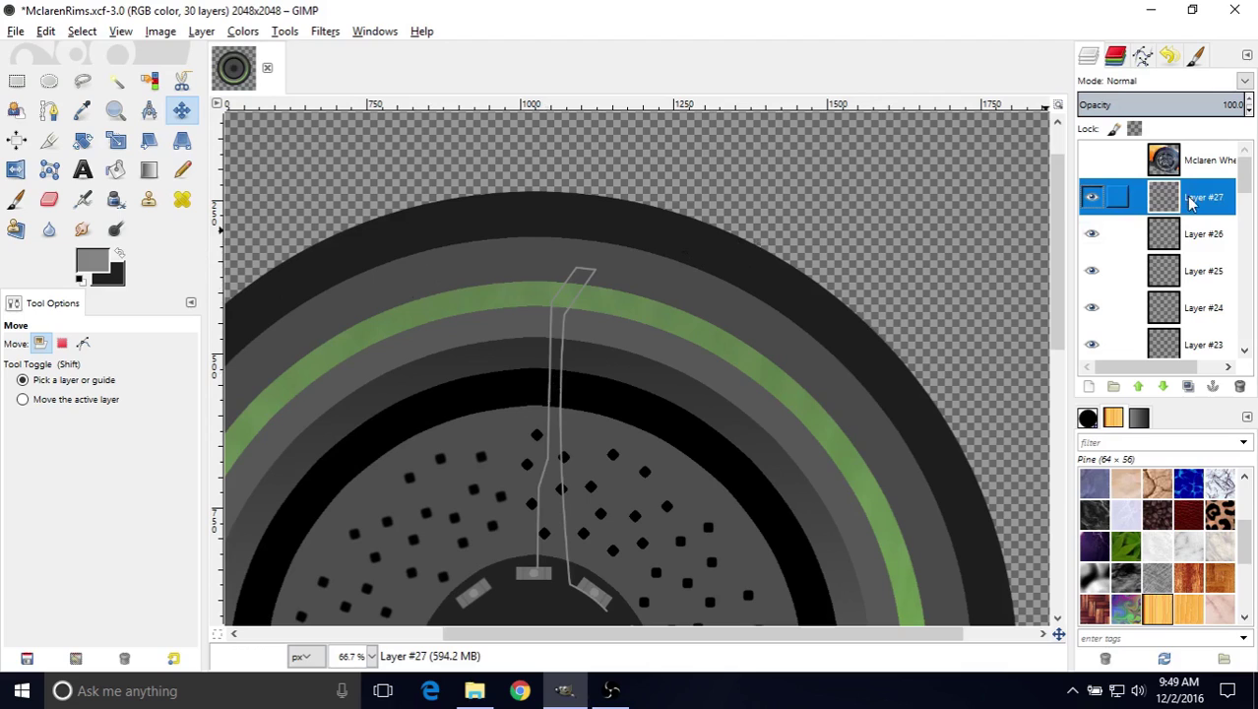
left_click(205, 33)
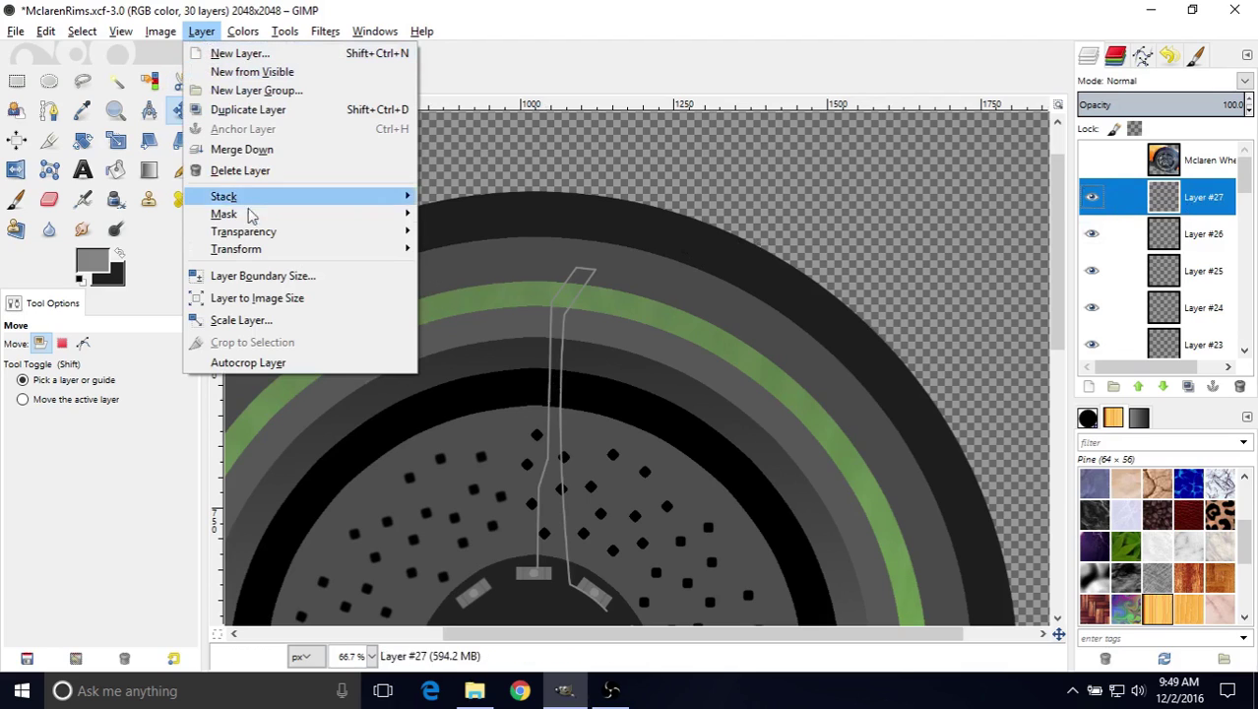
mouse_move(248, 254)
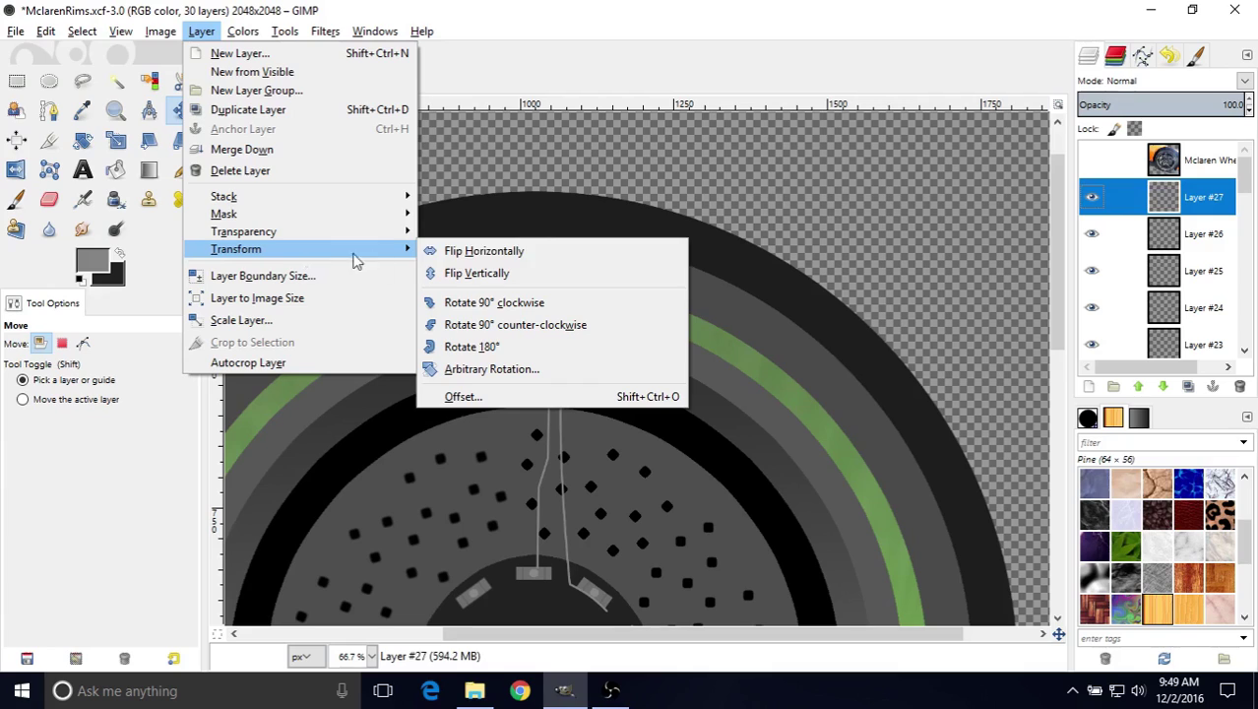
left_click(483, 250)
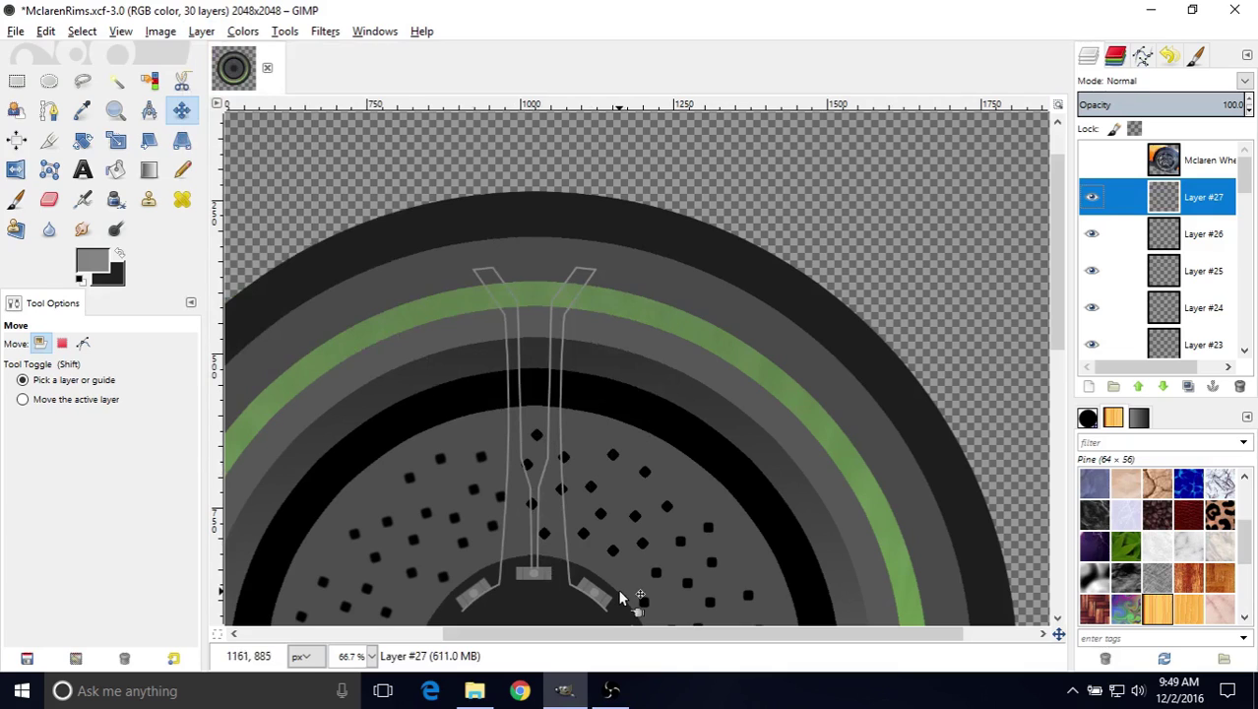
- Compare the mirrored spoke outlines with the wheel photo by showing and hiding the Mclaren Wheel layer, and inspect the hub area
left_click(1093, 163)
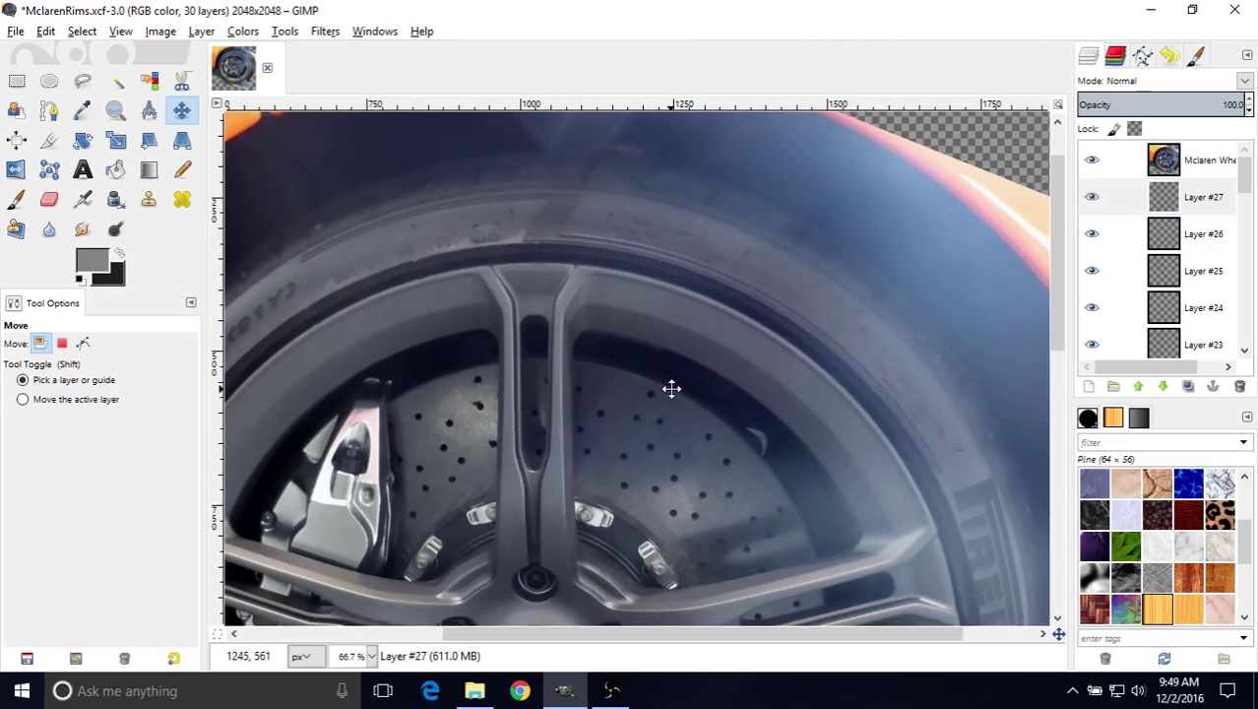
scroll(672, 388, "down", 2)
scroll(691, 351, "left", 1)
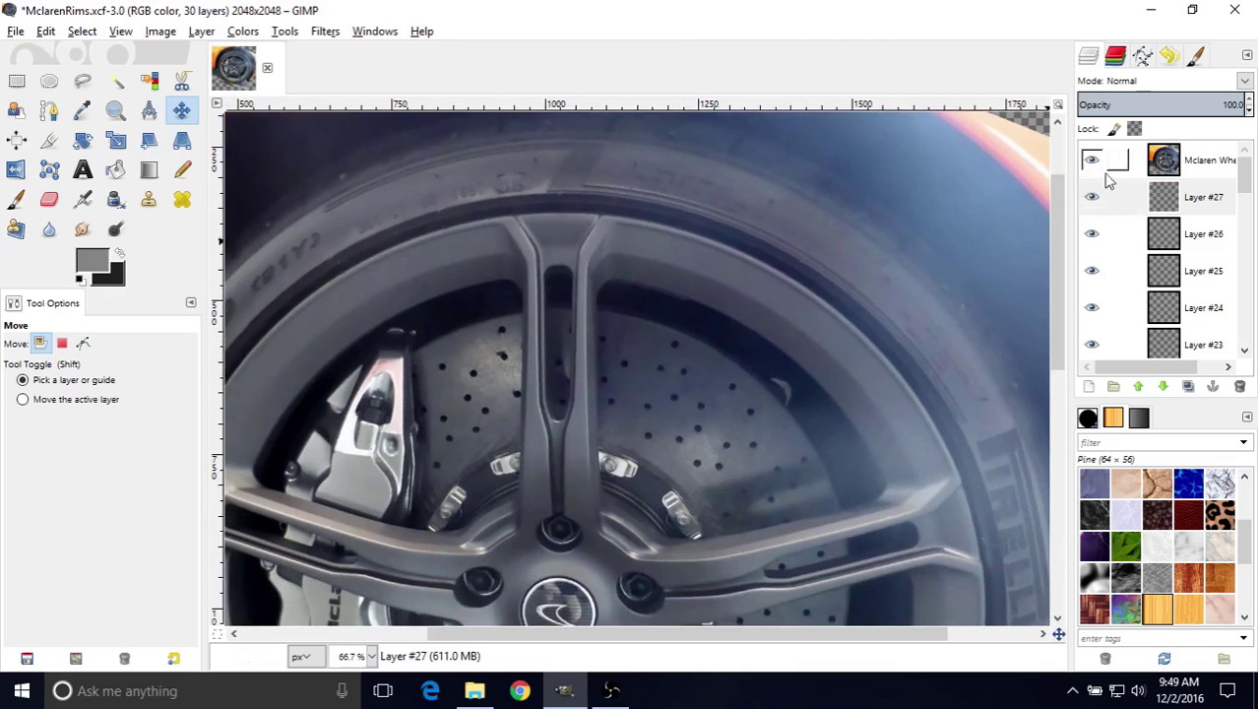
left_click(1171, 162)
left_click(1132, 195)
left_click(1132, 165)
left_click(1094, 163)
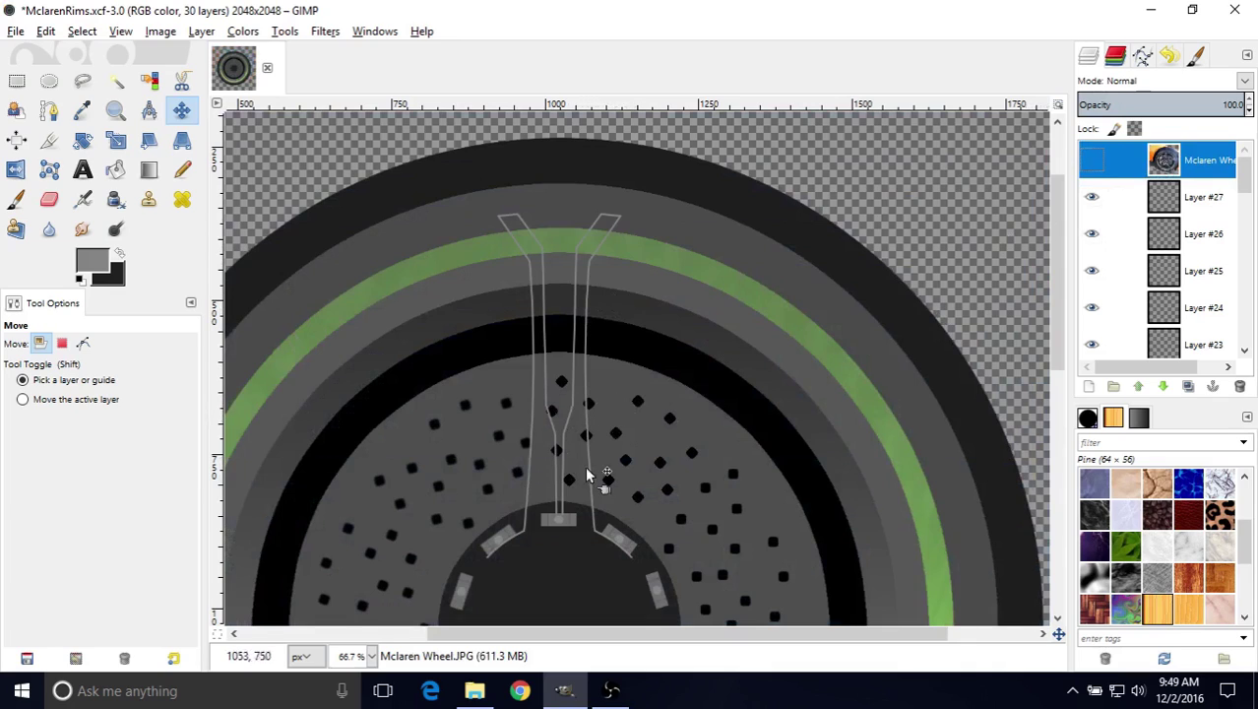
scroll(636, 522, "down", 3)
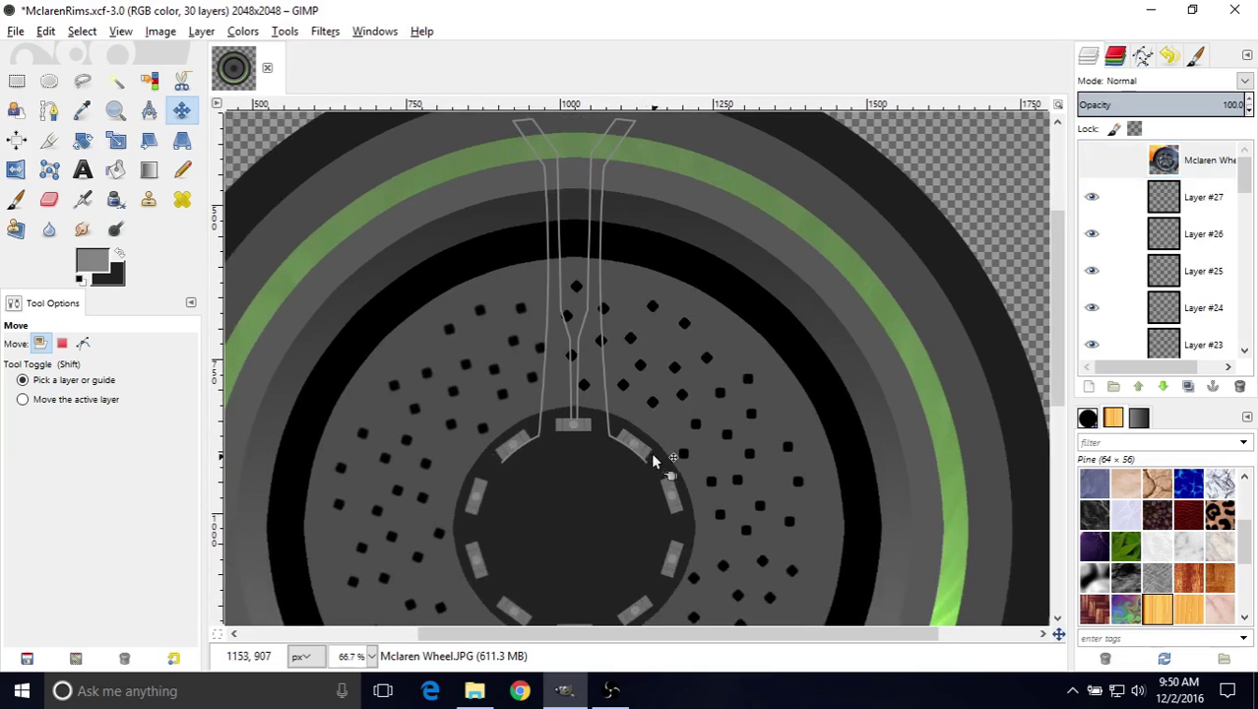
left_click_drag(649, 455, 613, 388)
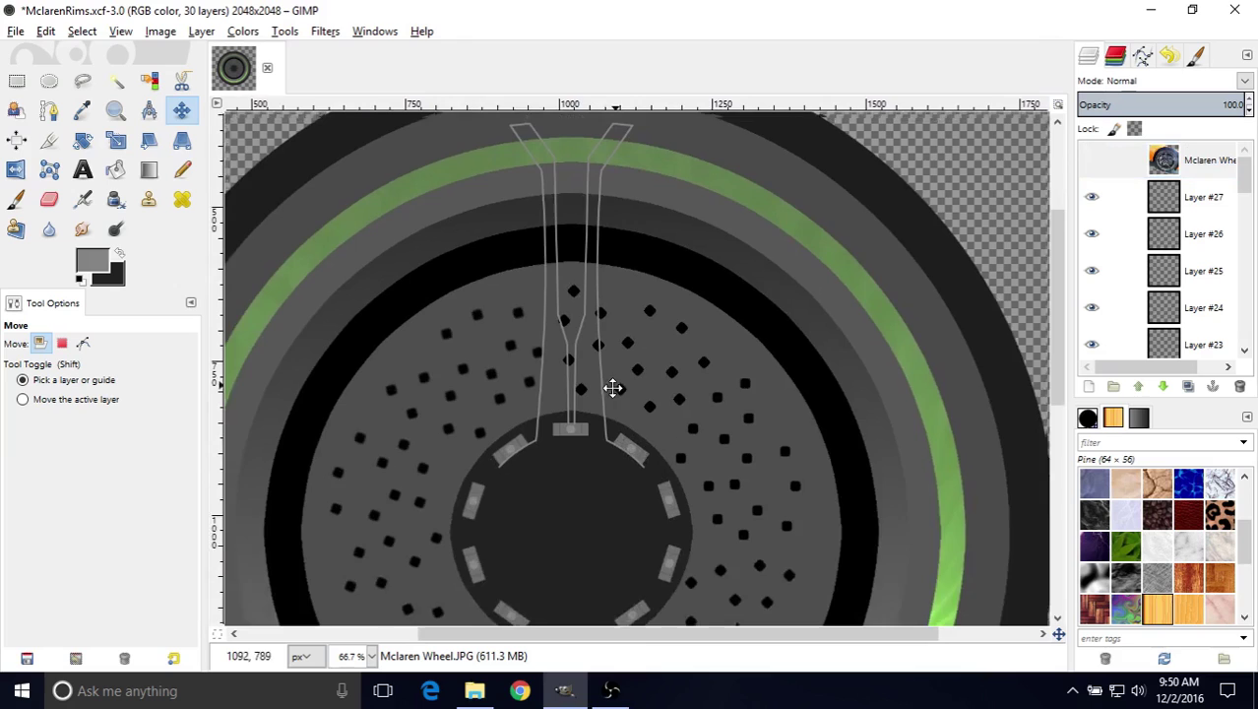
- Delete the mirrored copy, Layer #27
left_click(1171, 197)
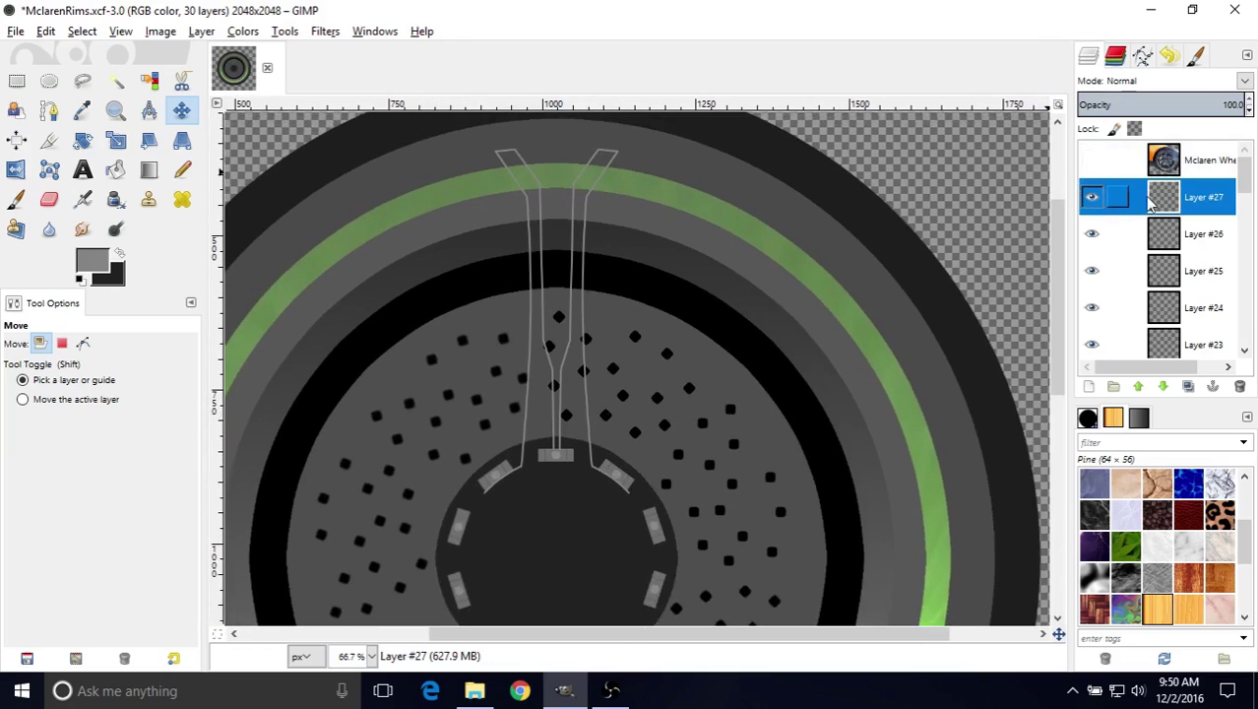
right_click(1161, 197)
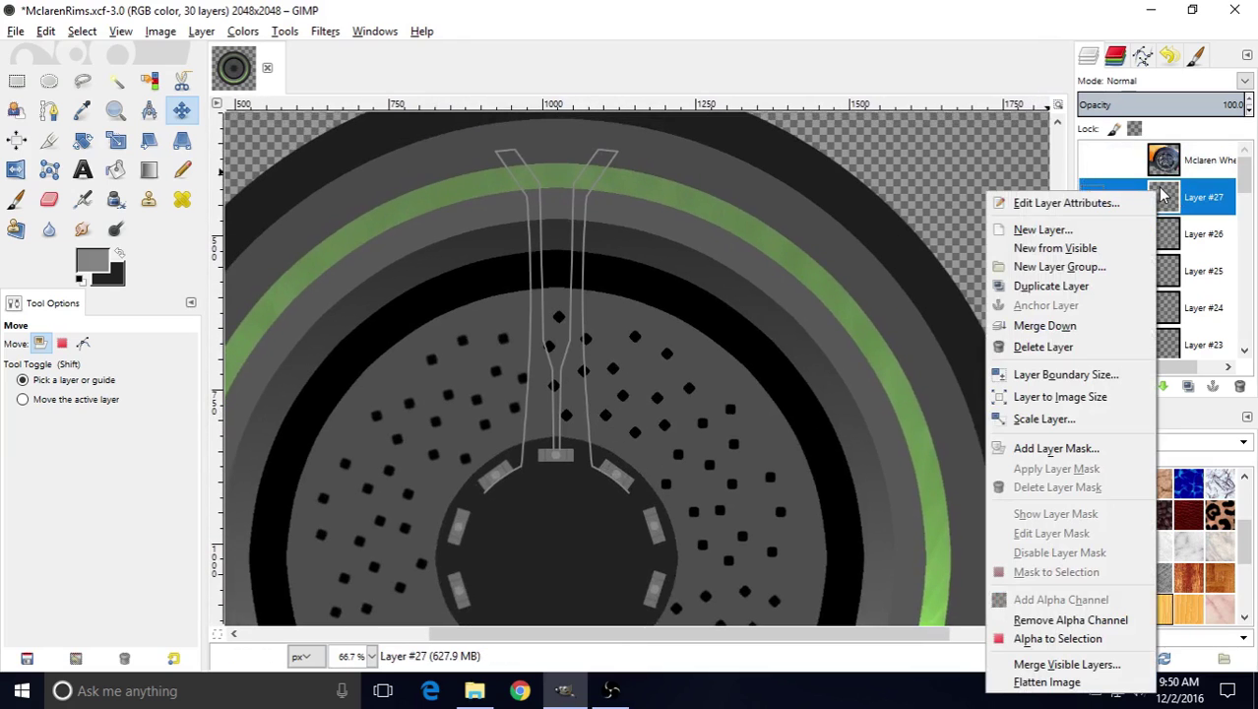
left_click(1043, 347)
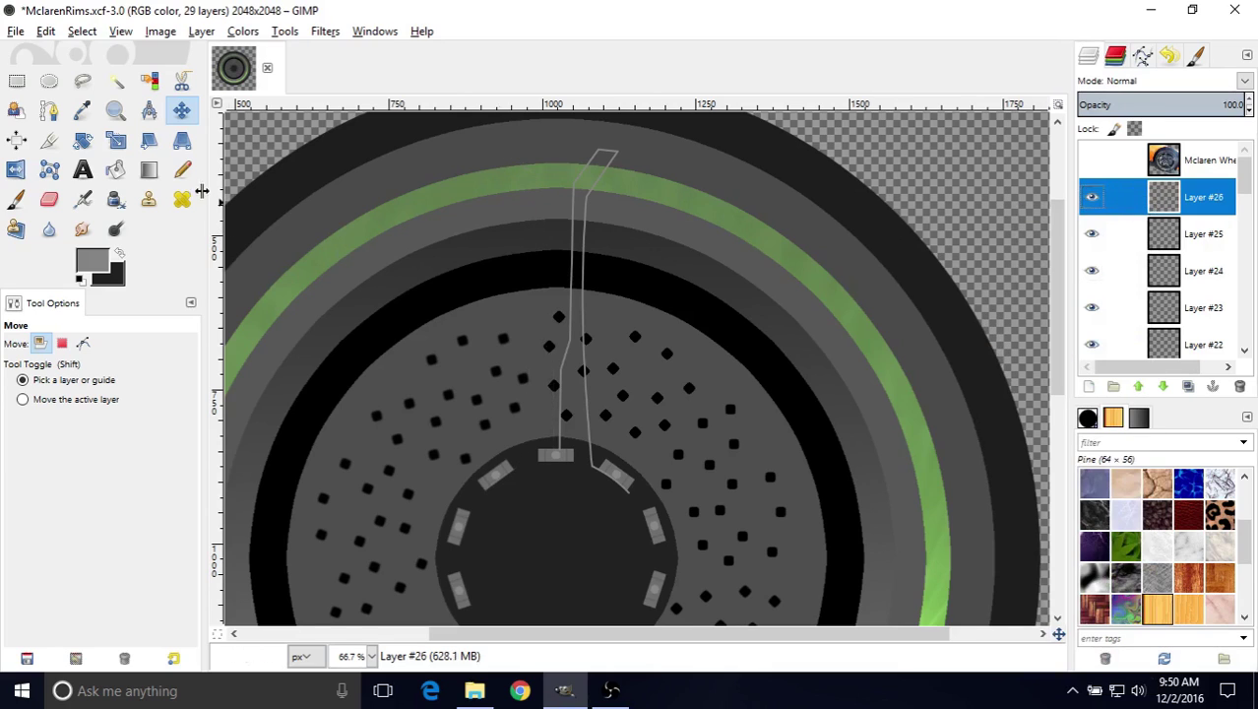
- Move the spoke outline on Layer #26 slightly right and down as the active layer, and fit the layer to the image size
left_click(188, 116)
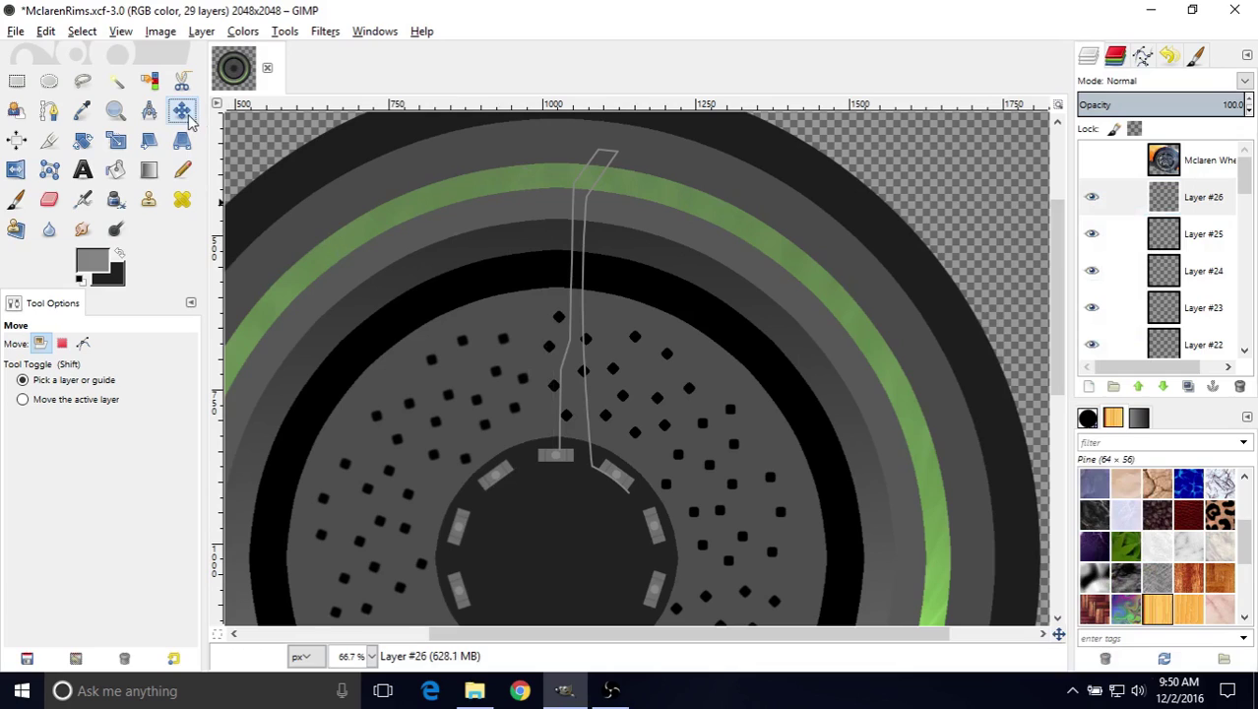
left_click(23, 401)
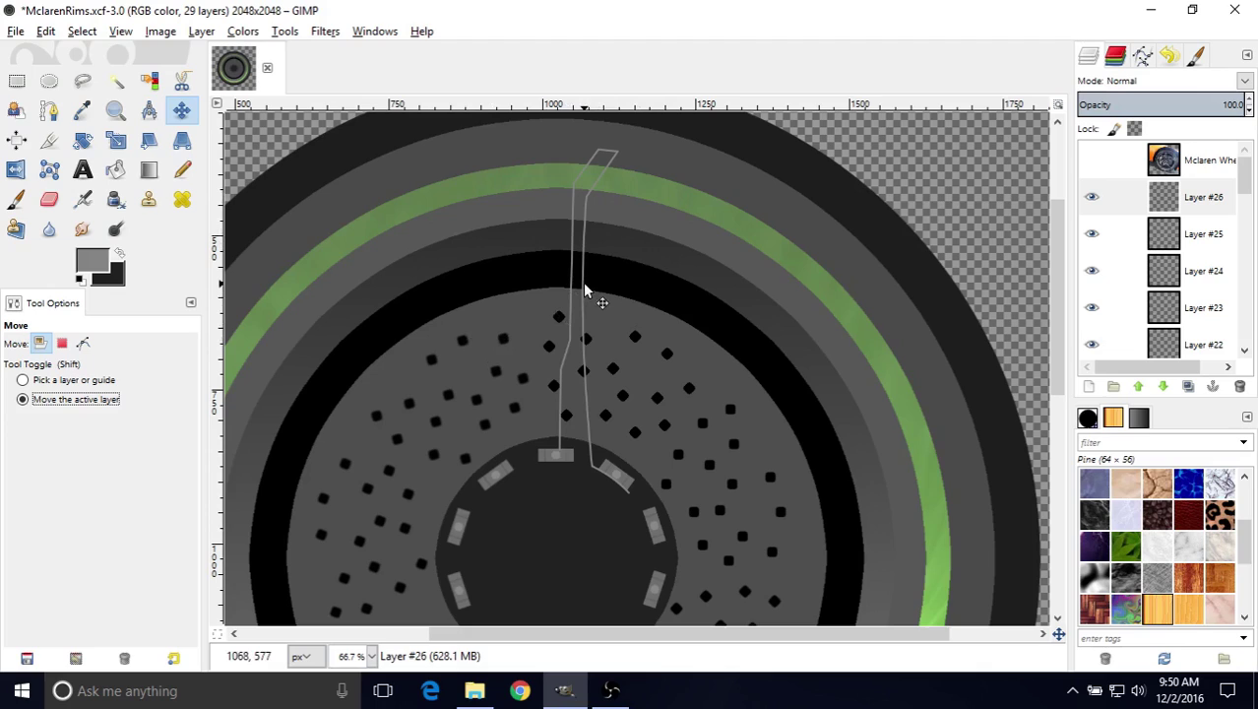
left_click_drag(583, 282, 589, 296)
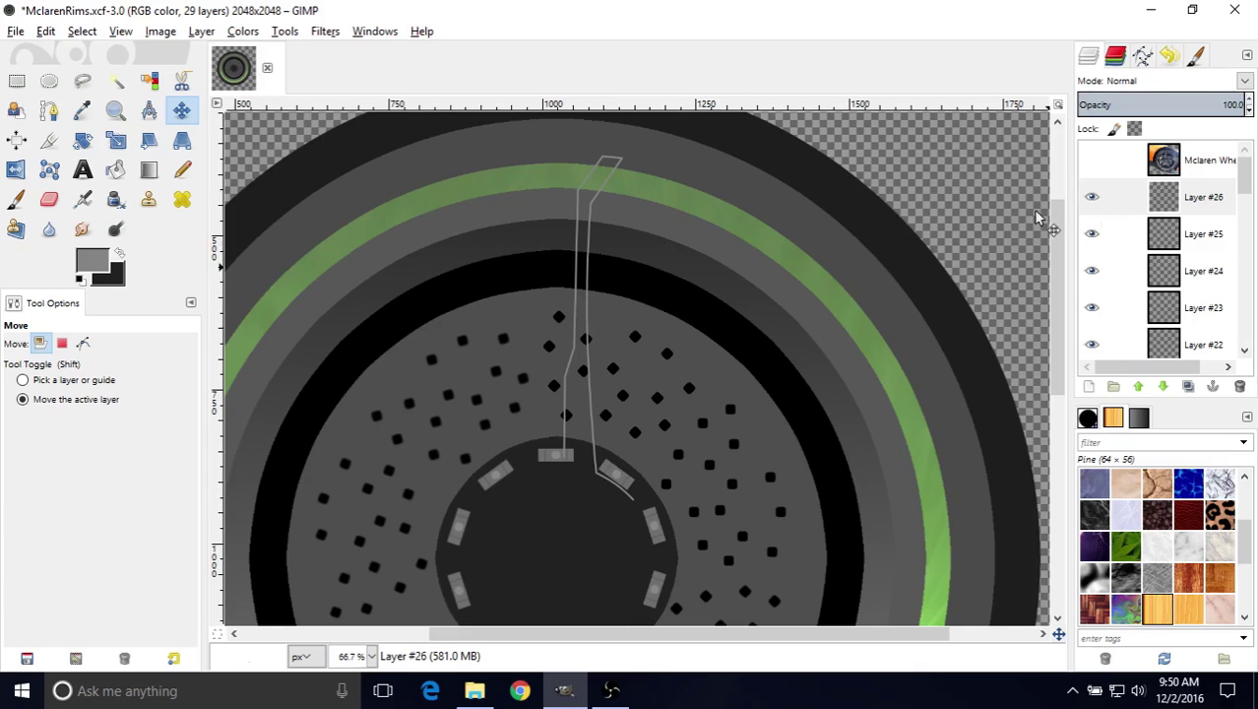
left_click(201, 31)
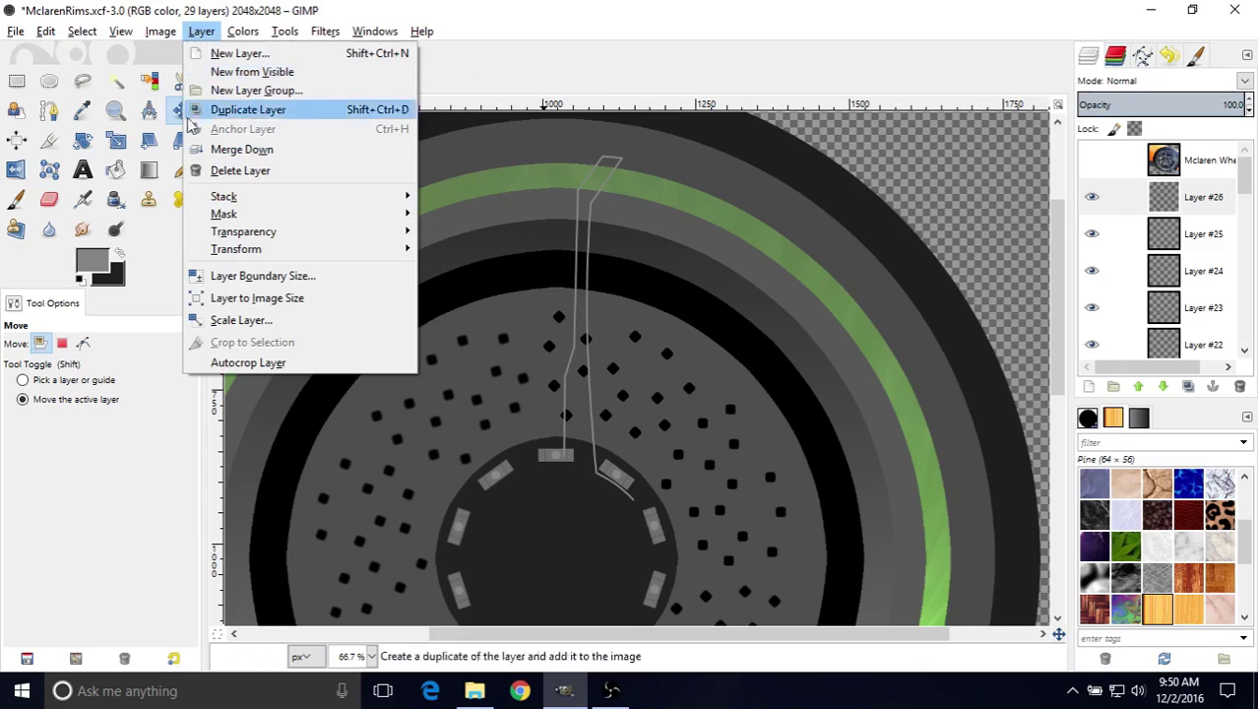
left_click(233, 299)
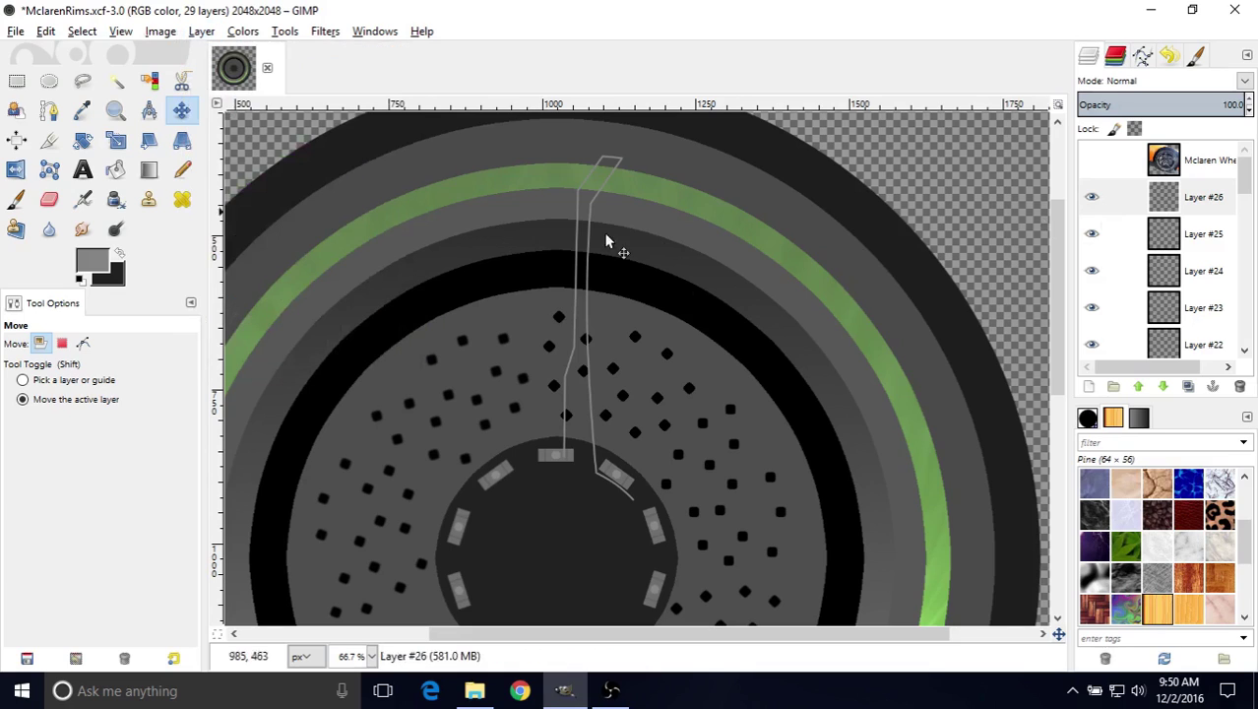
- Mirror a duplicate of Layer #26 horizontally and merge it down into Layer #26
left_click(1171, 205)
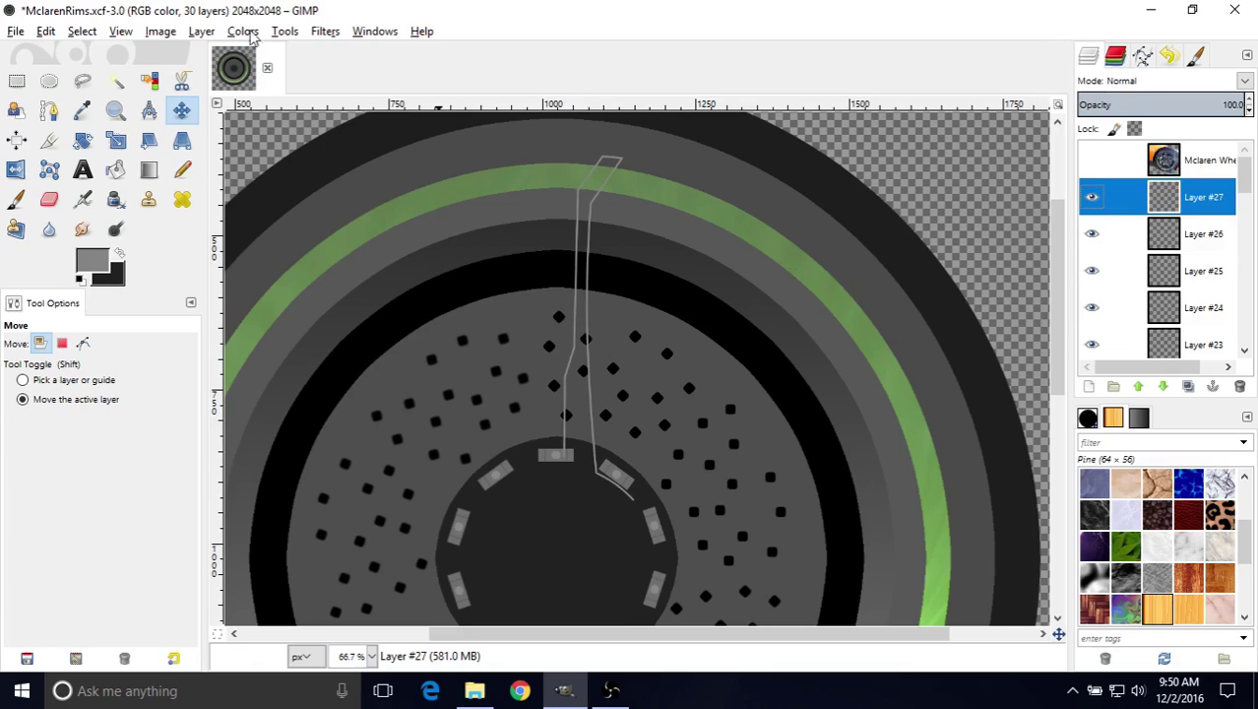
left_click(200, 34)
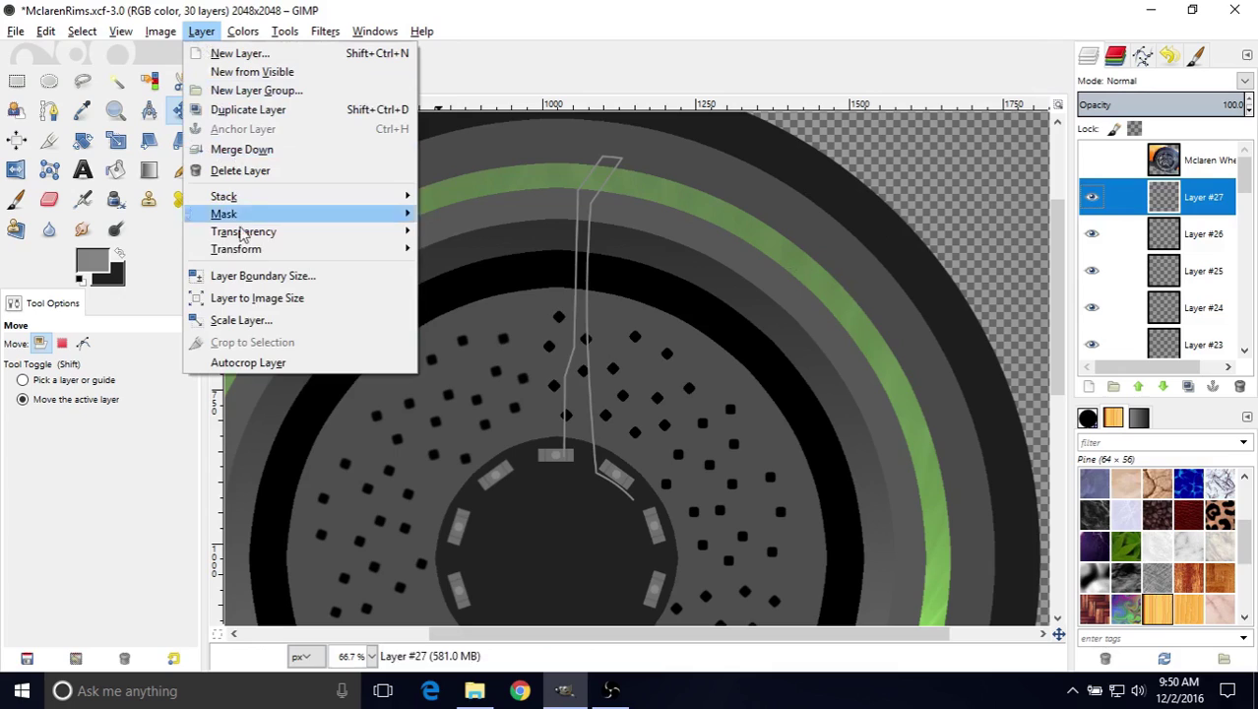
mouse_move(403, 249)
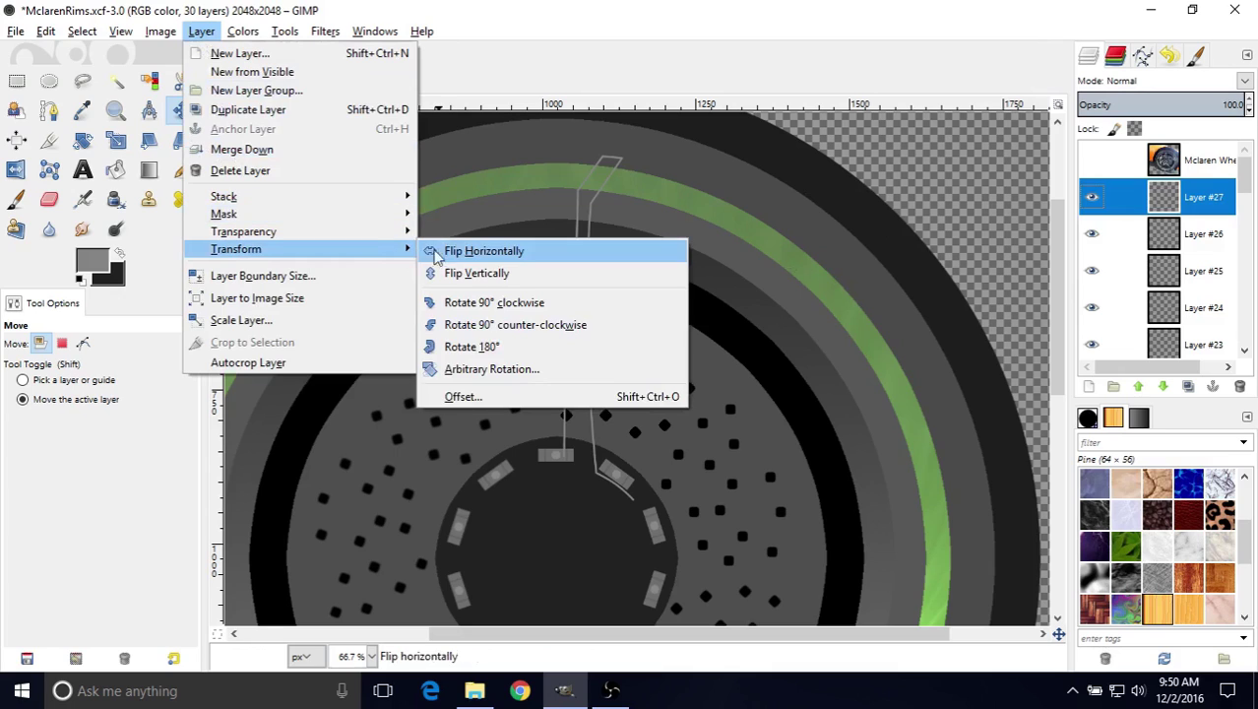
left_click(445, 254)
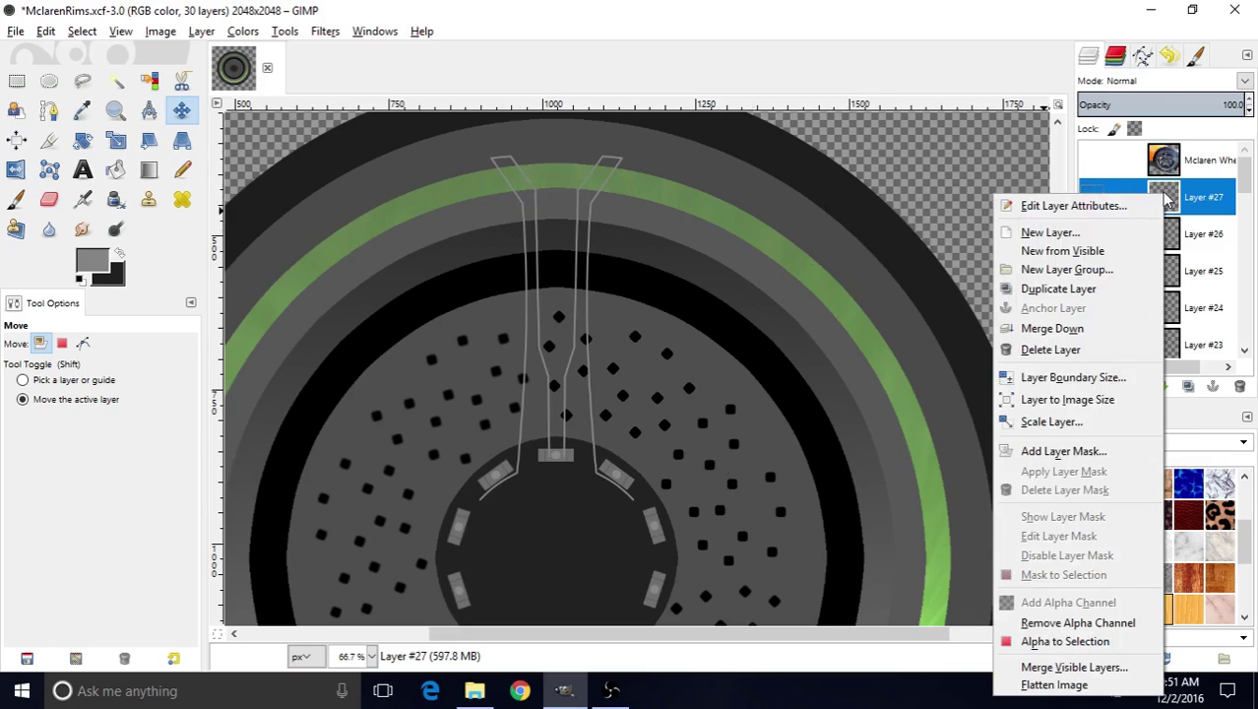
left_click(1054, 328)
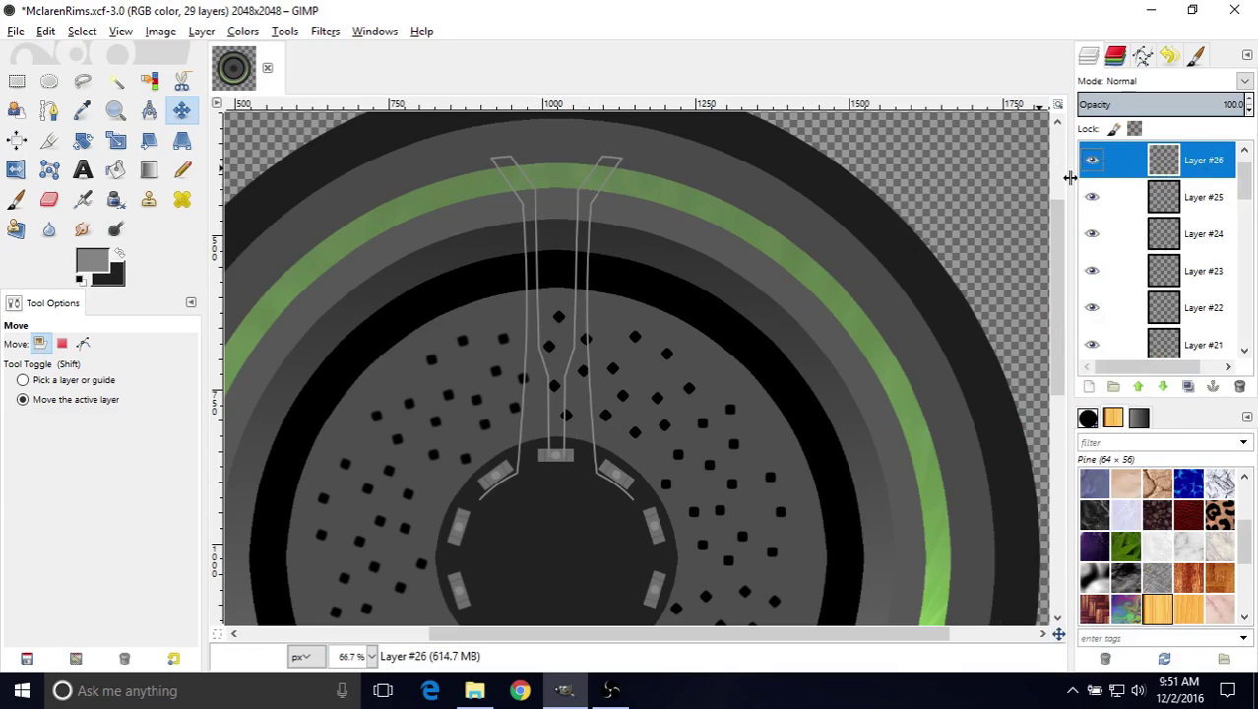
- Check the merged double spoke by hiding and showing Layer #26, and duplicate that layer
left_click(1095, 163)
left_click(1095, 163)
left_click(1095, 163)
left_click(1097, 165)
scroll(1244, 172, "up", 1)
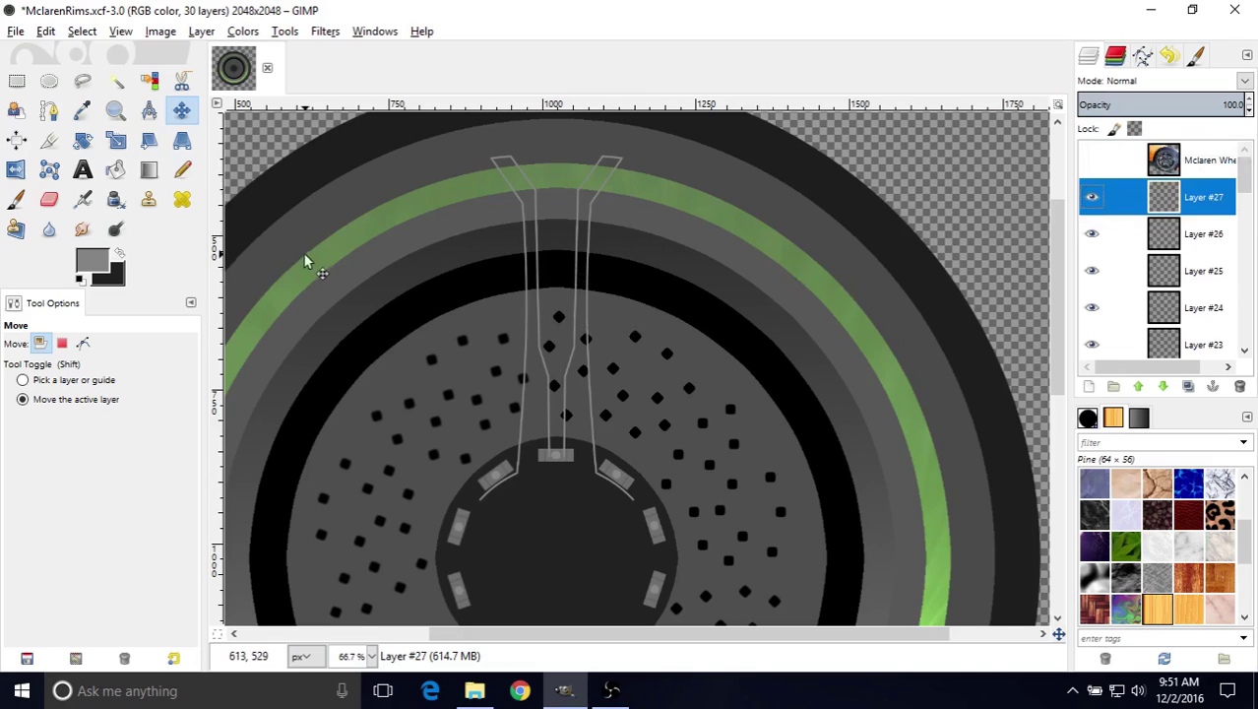
- Try to rotate the duplicate, Layer #27, by 72 degrees about the image center at 1024, 1024 px
left_click(85, 143)
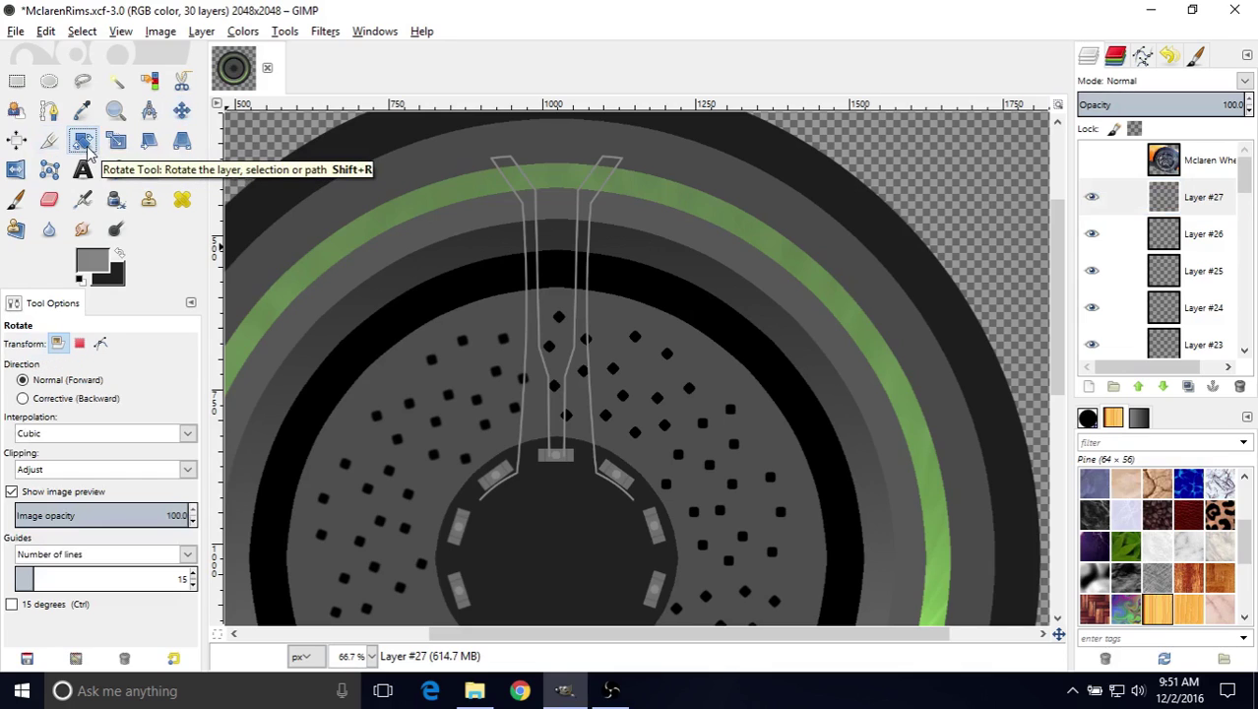
left_click(560, 332)
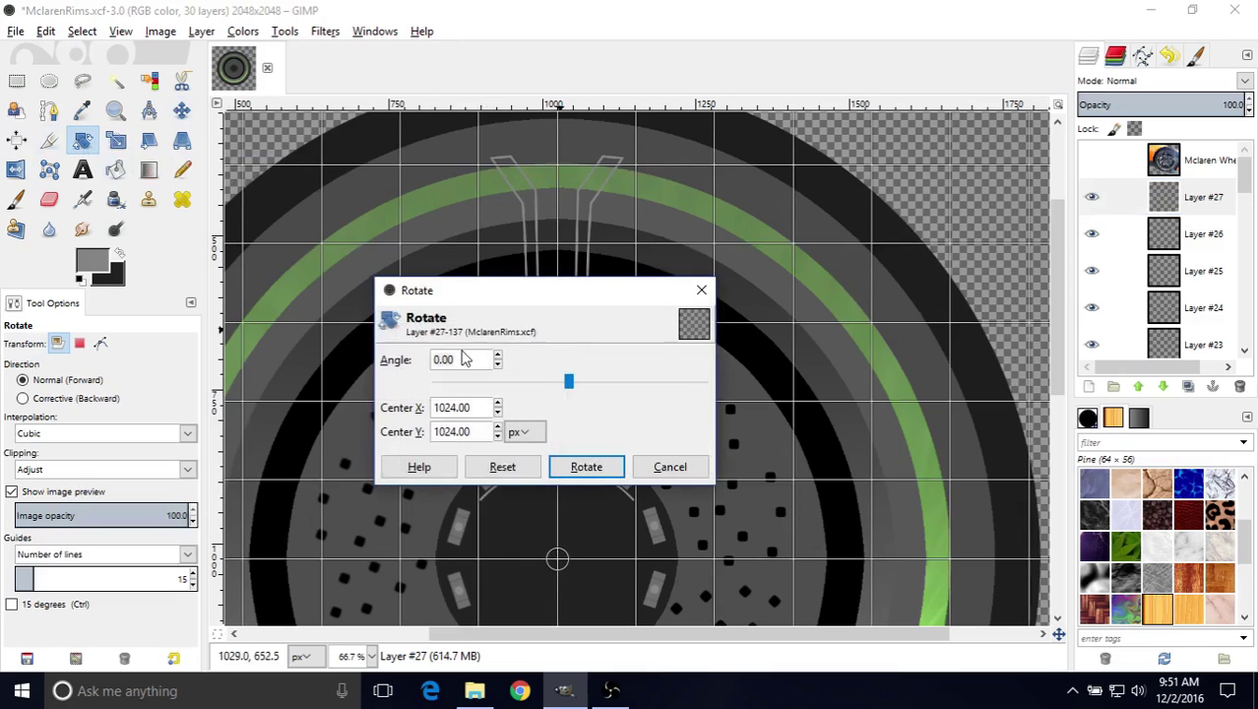
type("72")
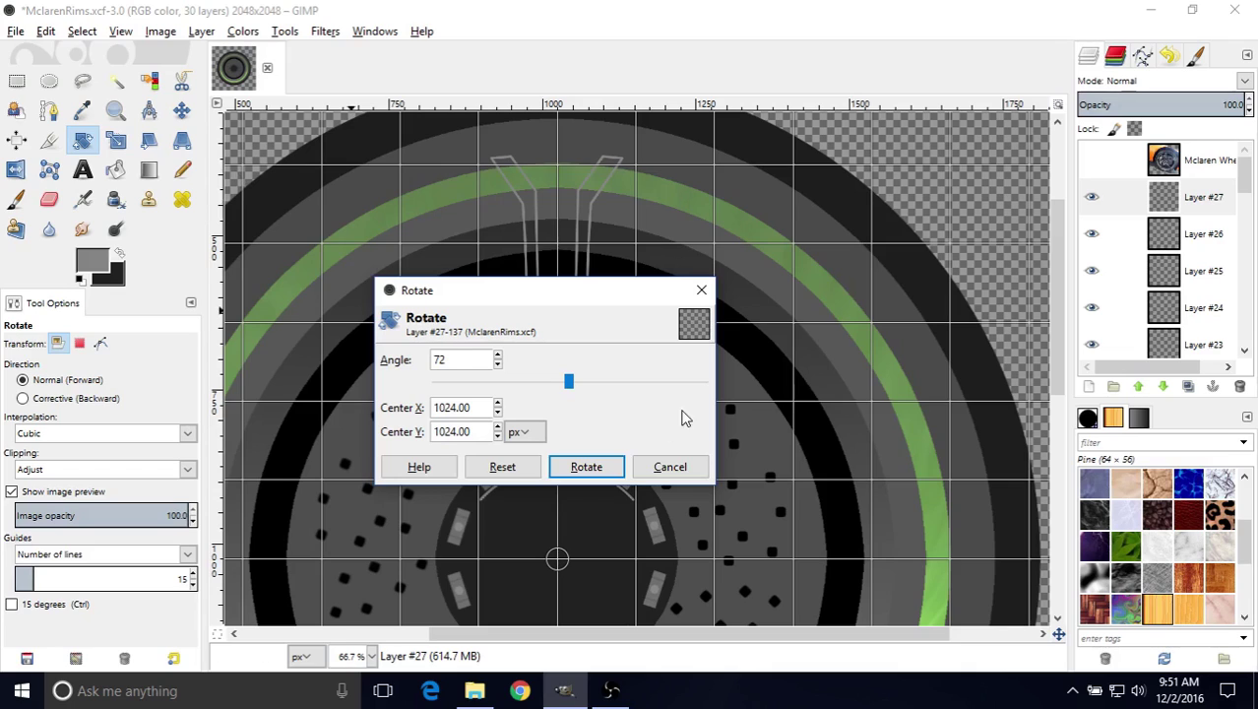
left_click(587, 466)
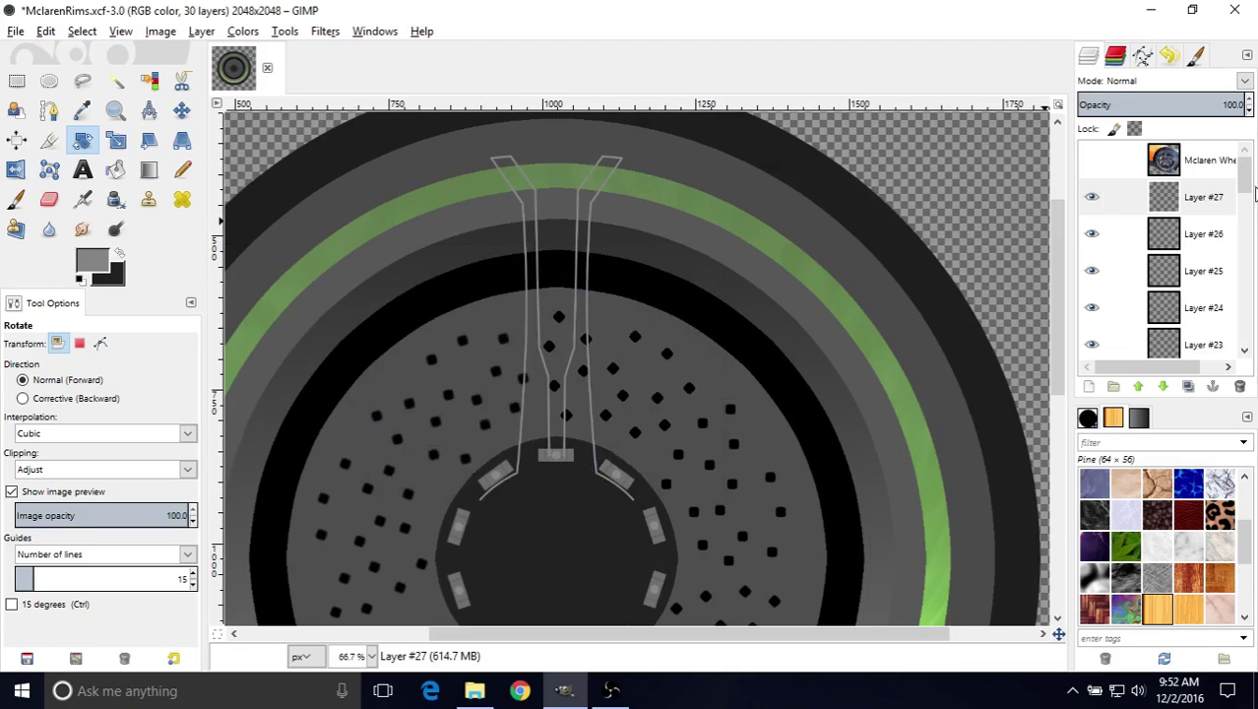
- Check whether Layer #27 was rotated by hiding and showing Layers #26 and #25 around the wheel's spokes
scroll(1246, 192, "down", 1)
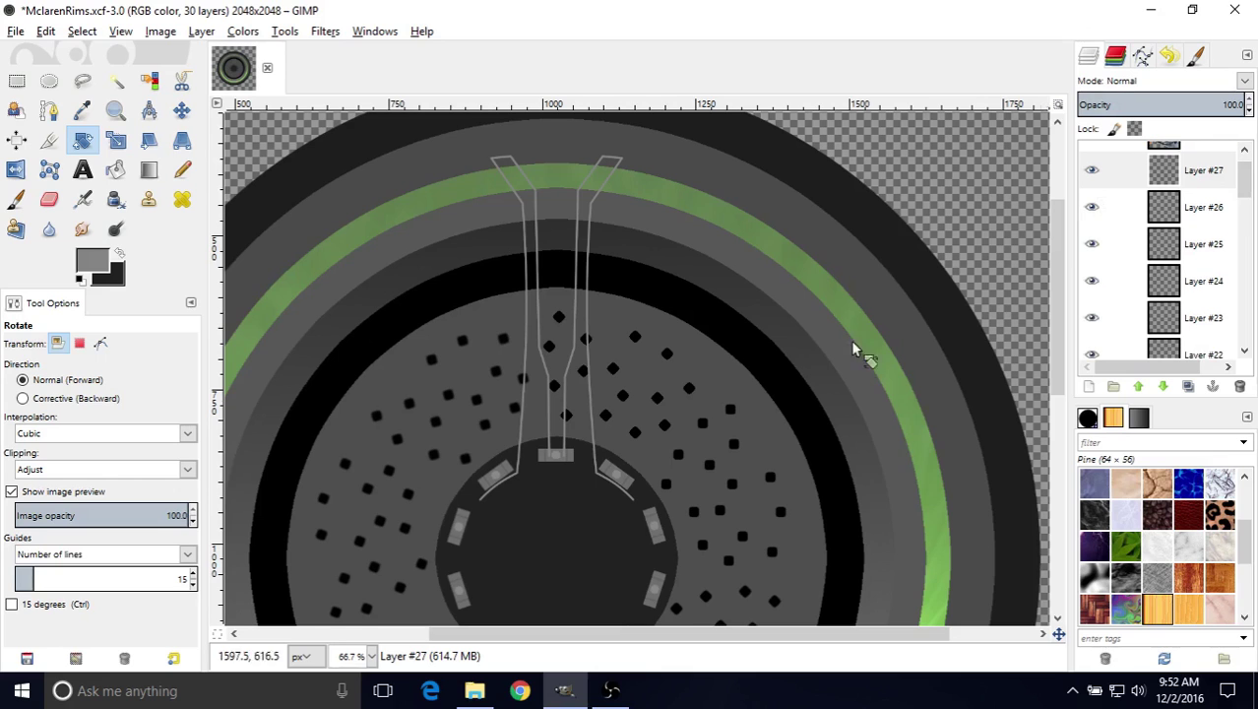
middle_click_drag(697, 401, 674, 345)
left_click(1090, 175)
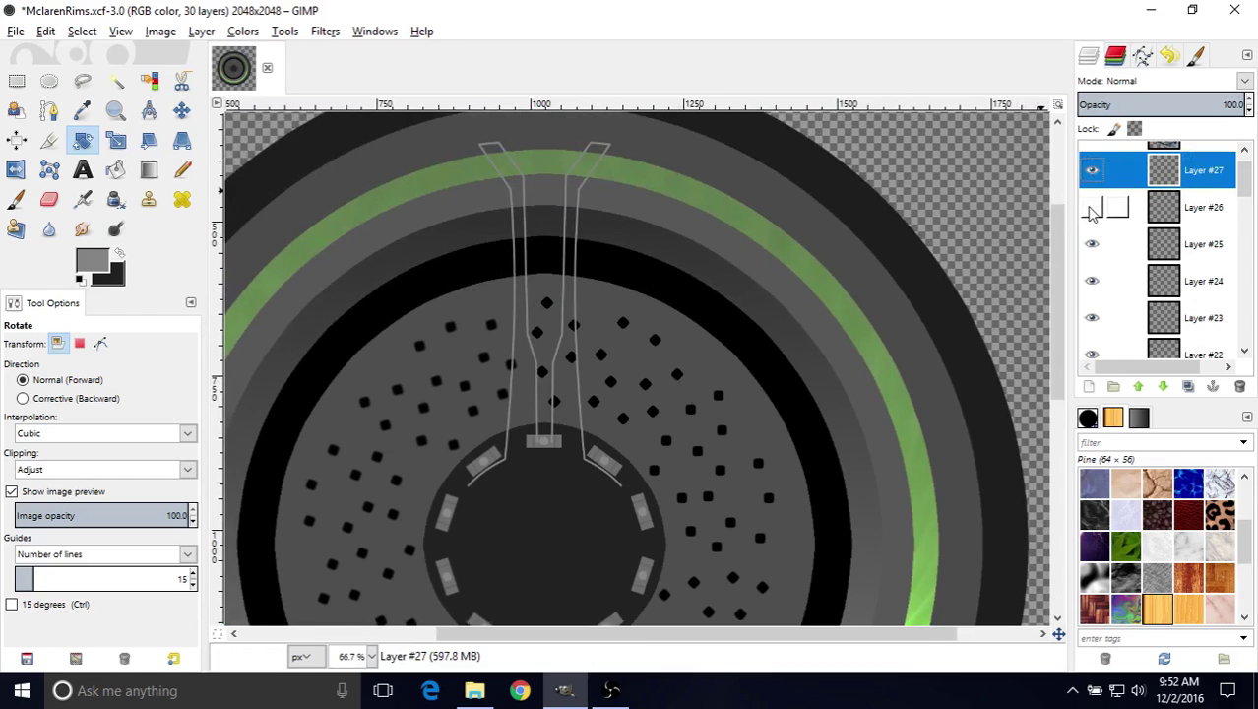
left_click(1091, 209)
left_click(1091, 244)
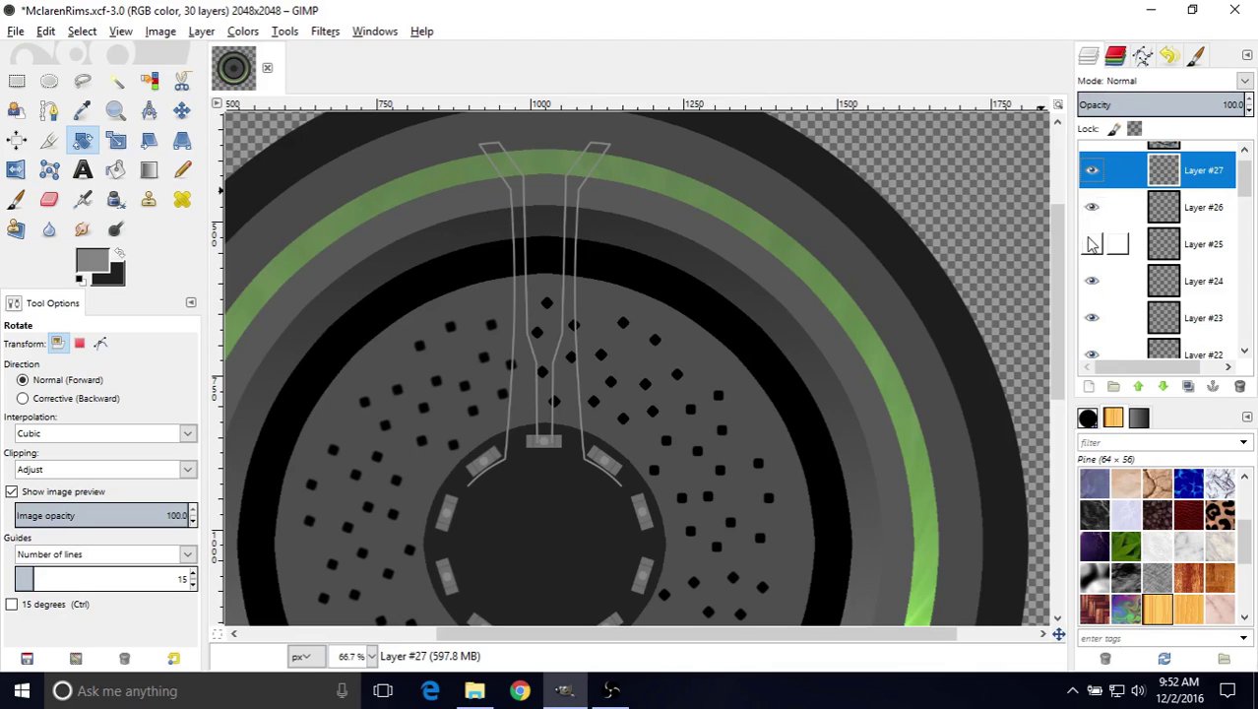
left_click(1090, 244)
left_click(1091, 210)
left_click(1092, 211)
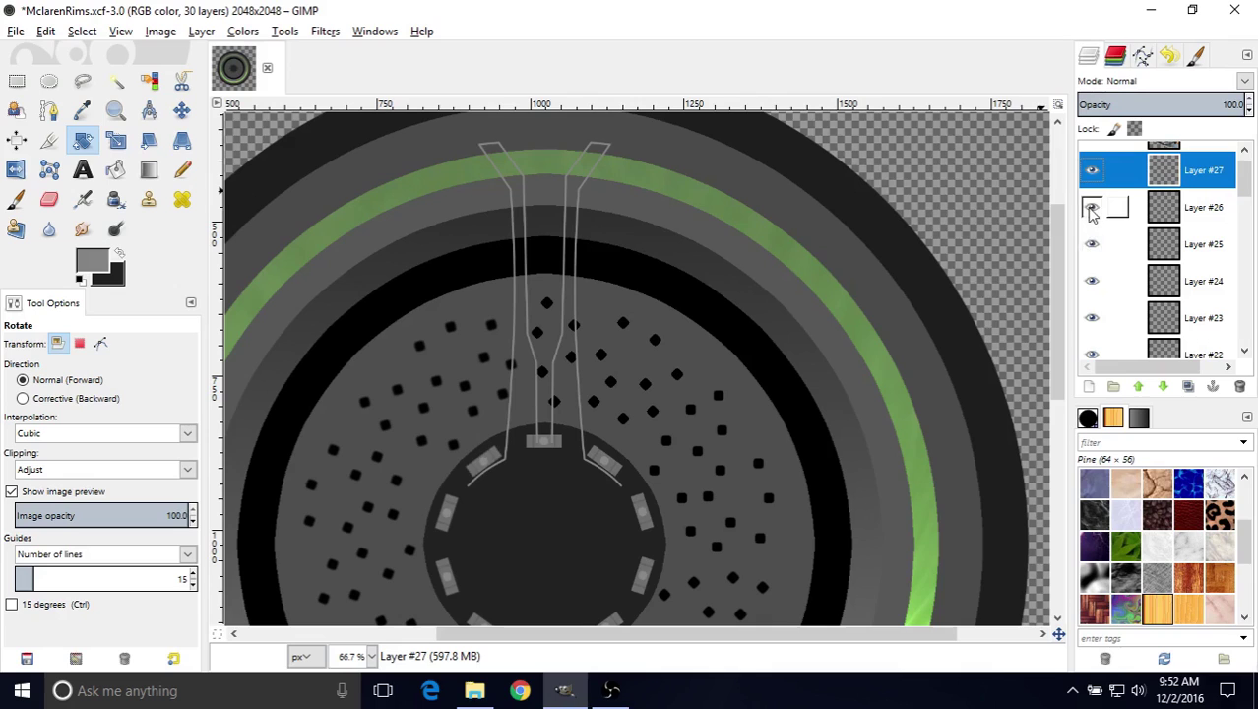
- Rotate Layer #27 by 72 degrees about the image center at 1024, 1024 px
middle_click_drag(563, 296, 591, 340)
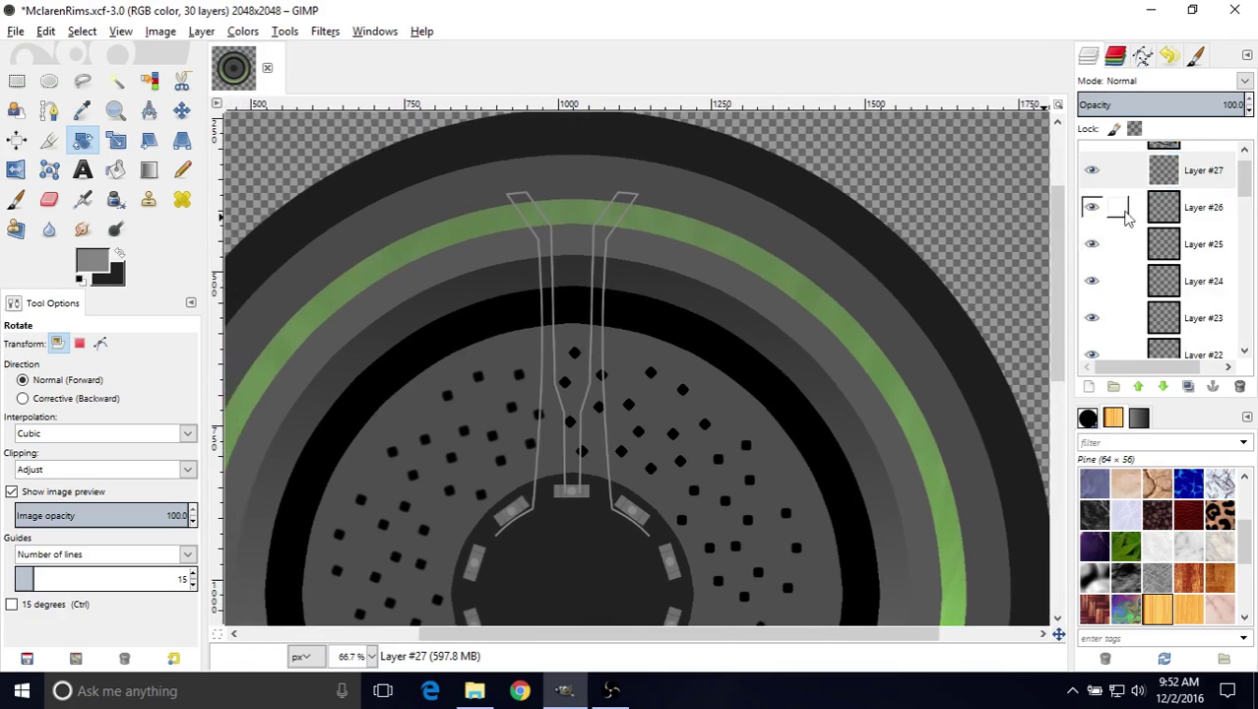
scroll(1122, 206, "up", 1)
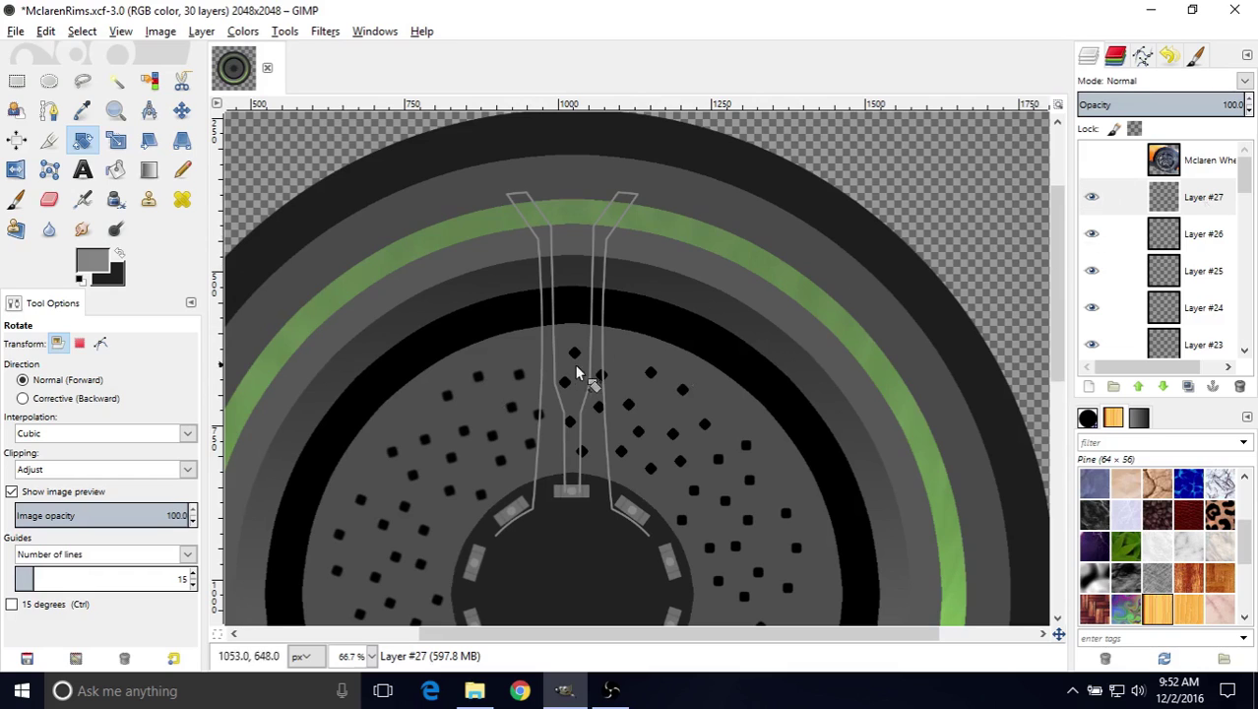
left_click(520, 351)
type("72")
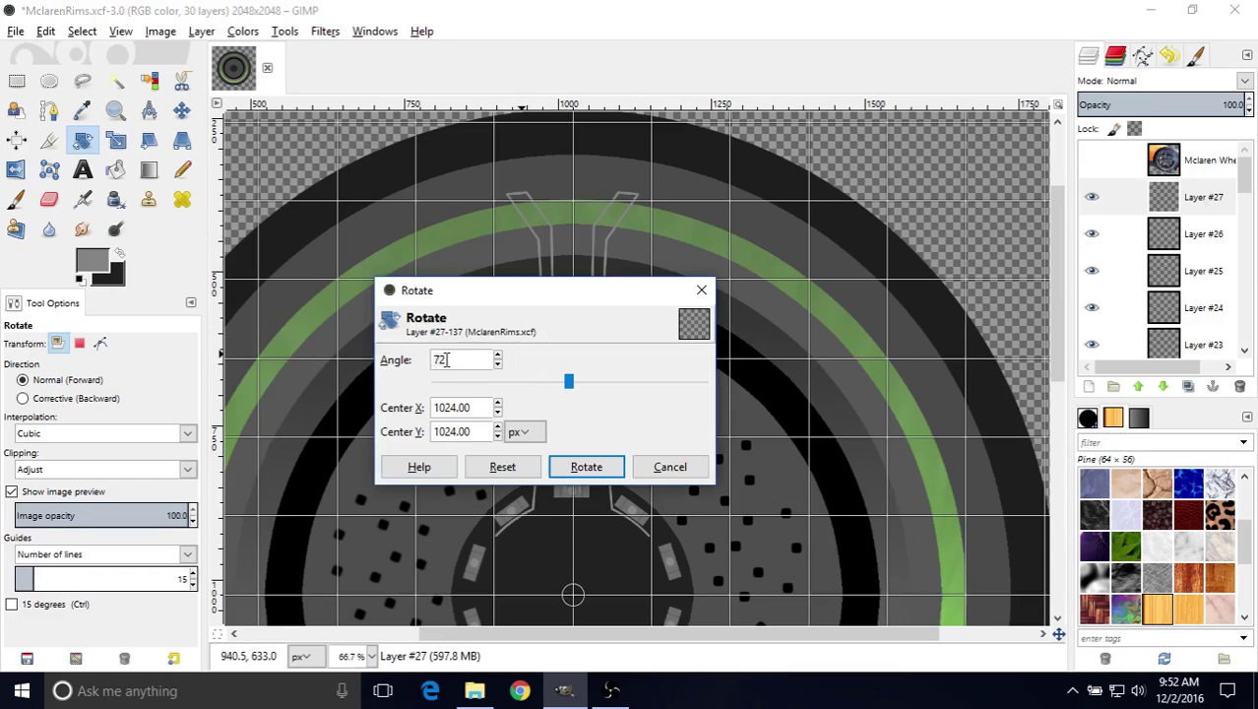
key("Return")
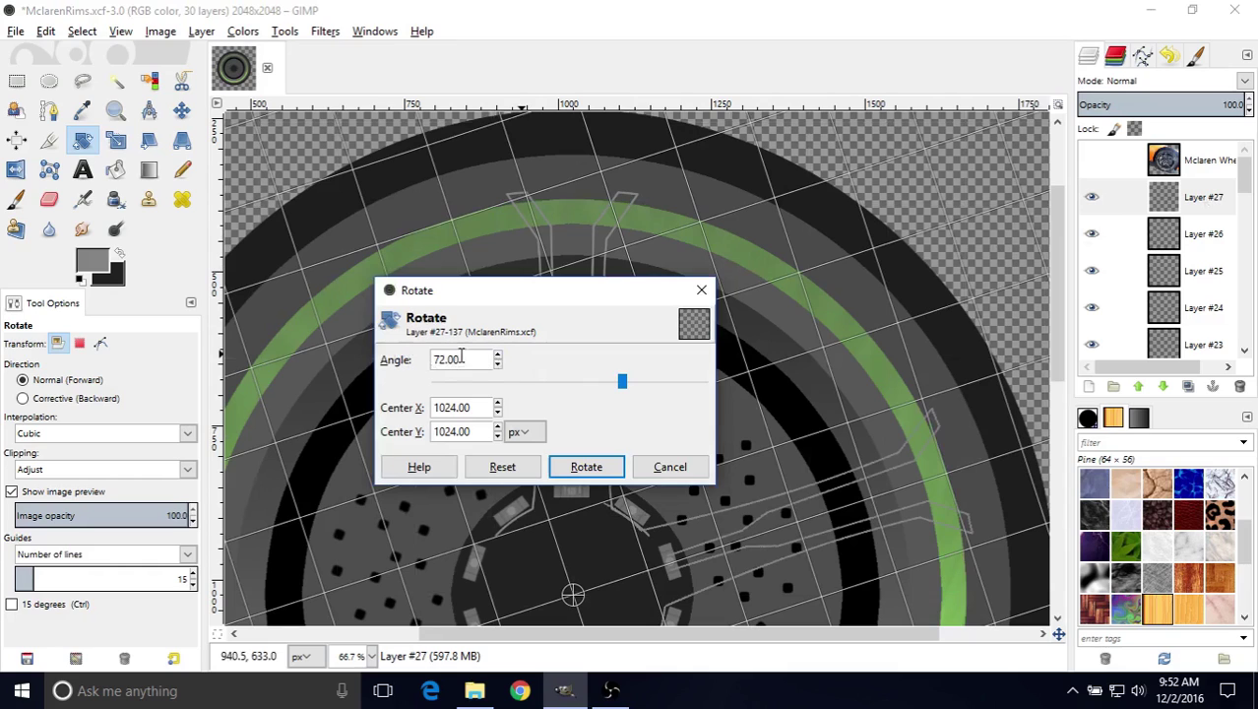
left_click(603, 466)
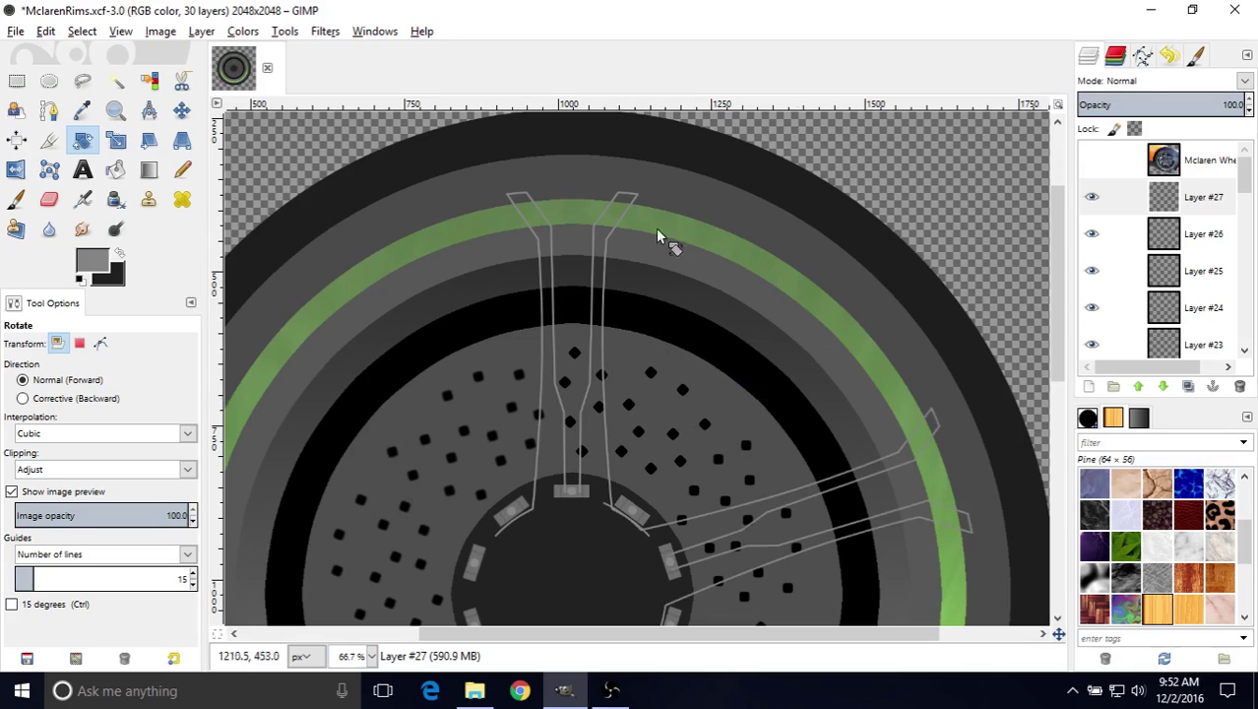
- Examine the original and rotated spoke outlines, especially where their arcs overlap at the edge of the hub
middle_click_drag(703, 386, 703, 308)
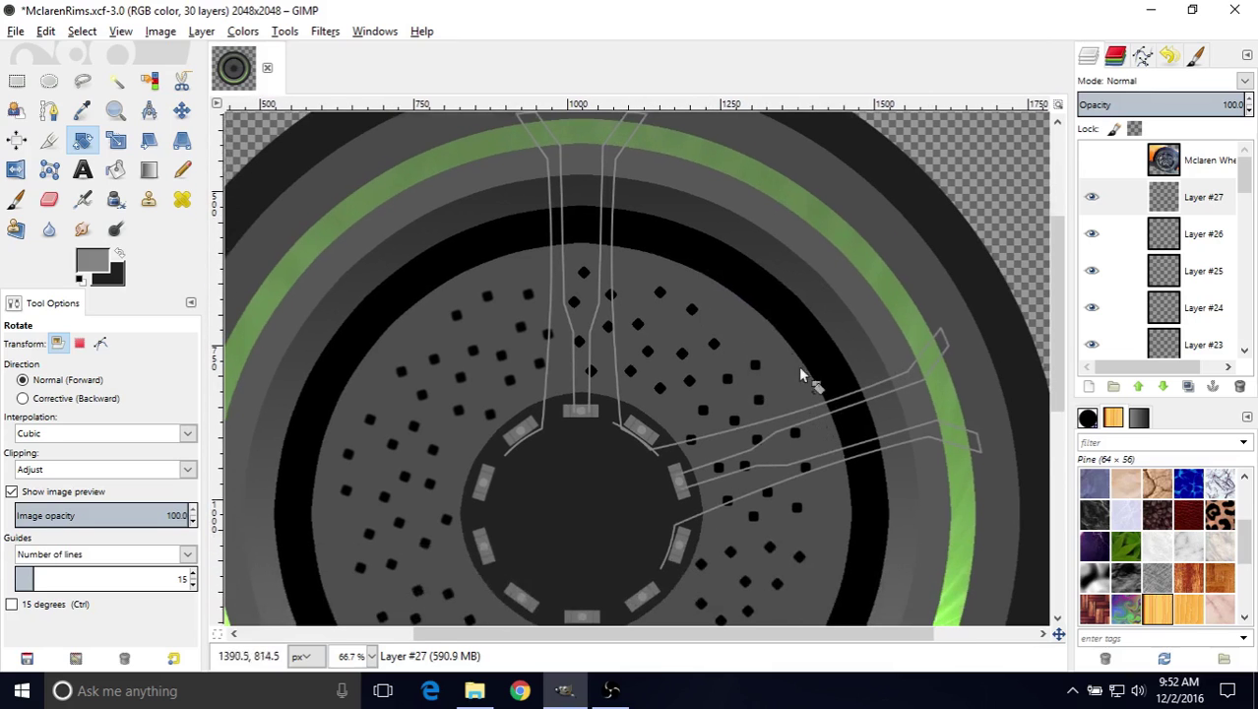
middle_click_drag(576, 238, 603, 291)
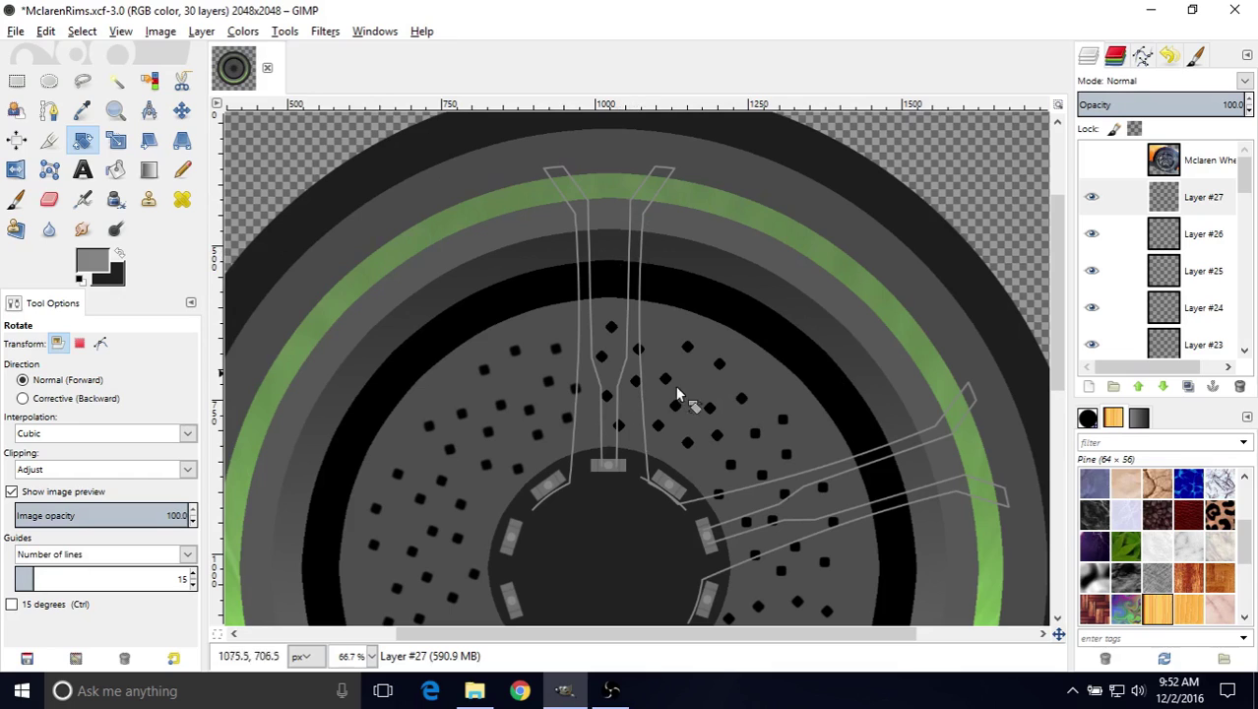
left_click(200, 31)
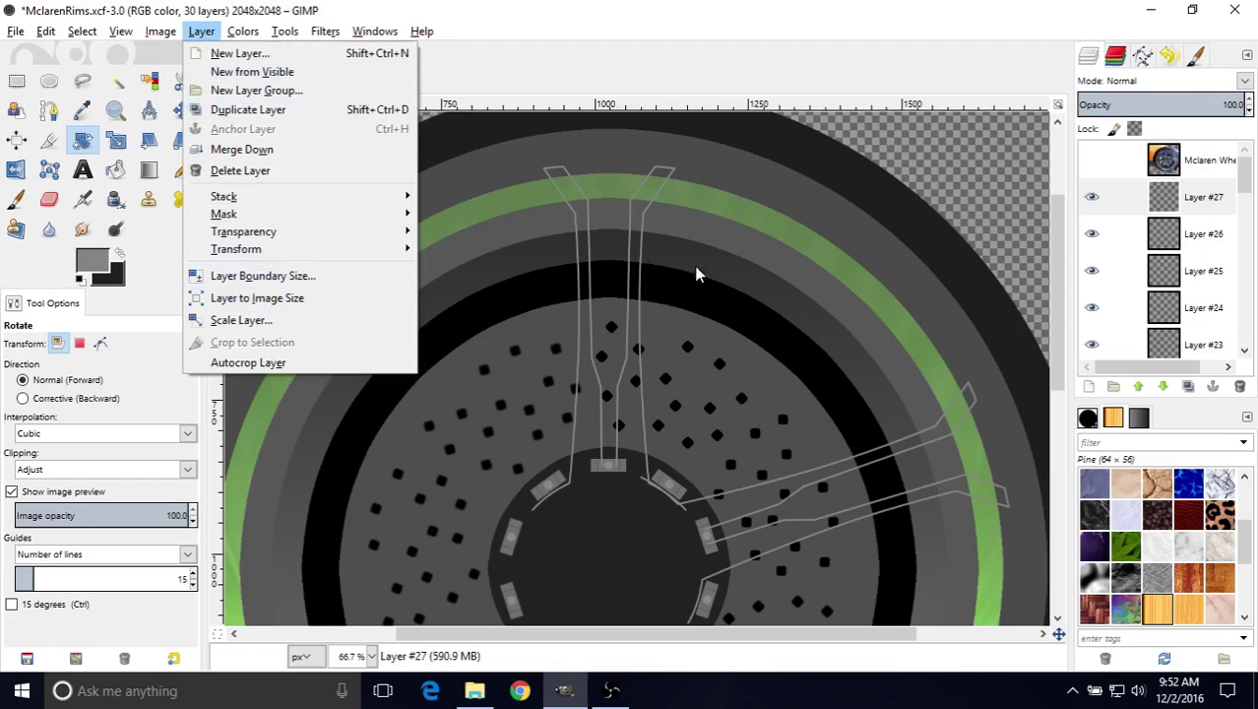
left_click(669, 89)
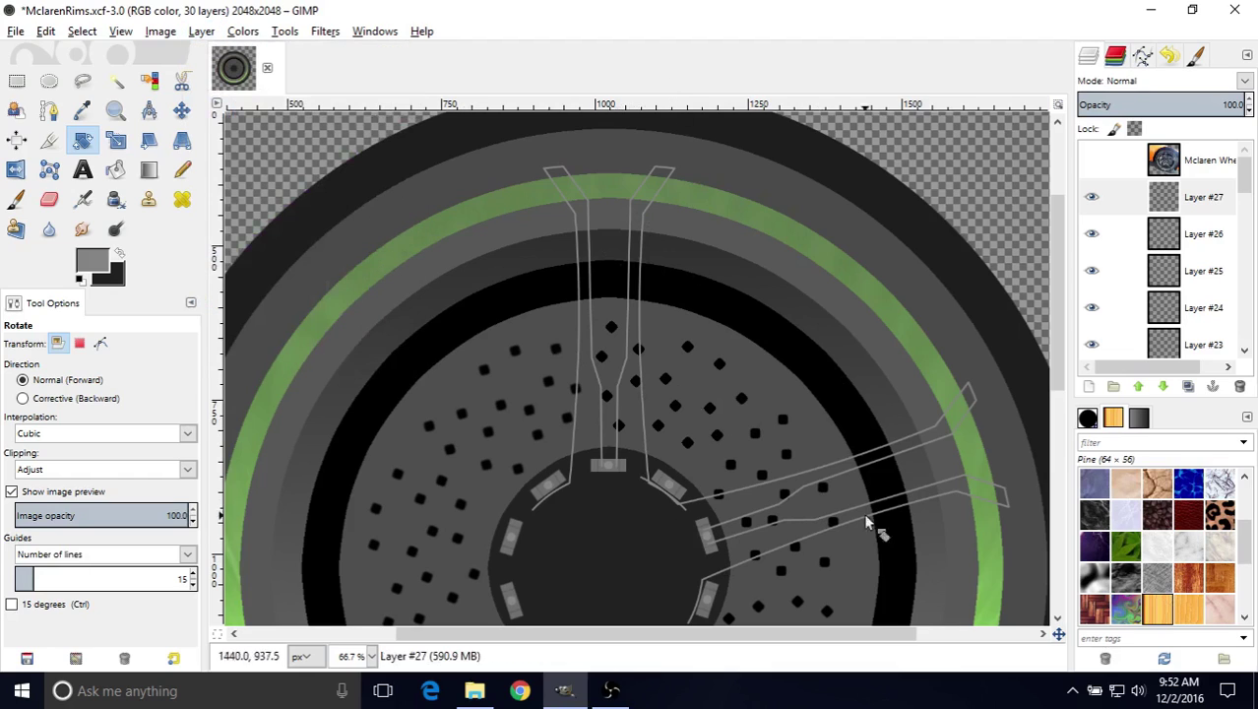
middle_click_drag(646, 463, 649, 364)
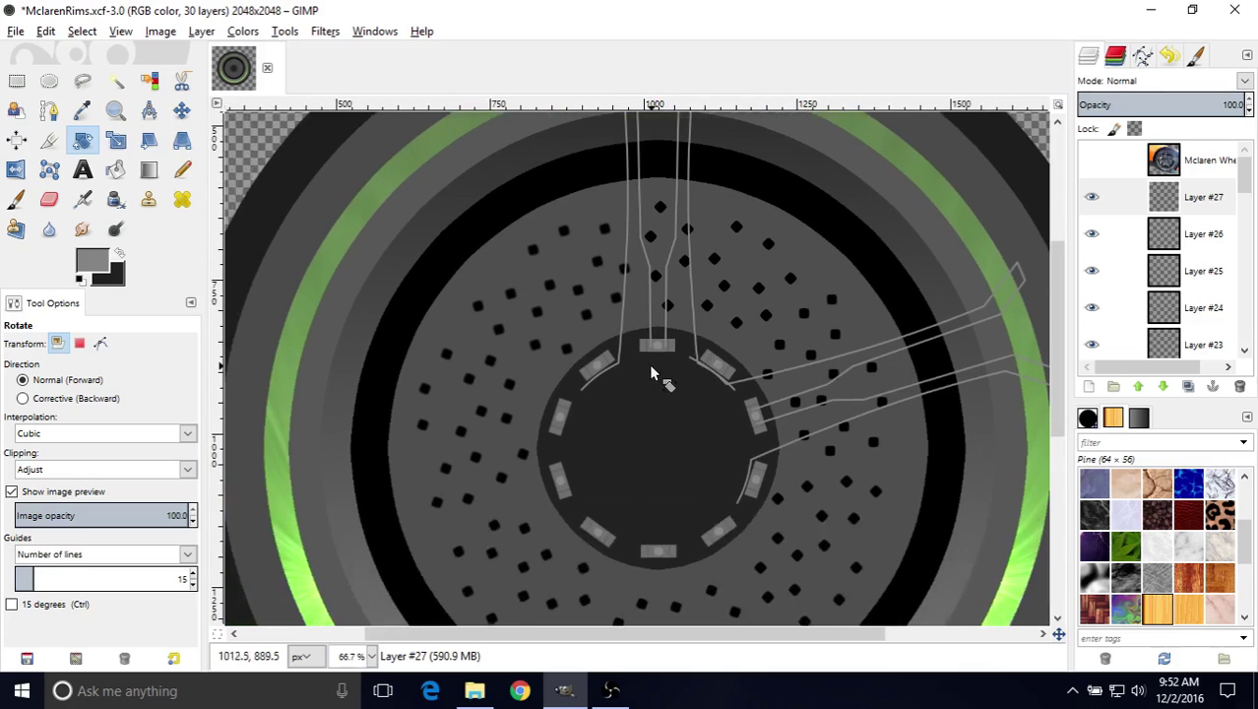
middle_click_drag(749, 340, 593, 386)
middle_click_drag(669, 365, 657, 308)
scroll(634, 349, "up", 4, "ctrl")
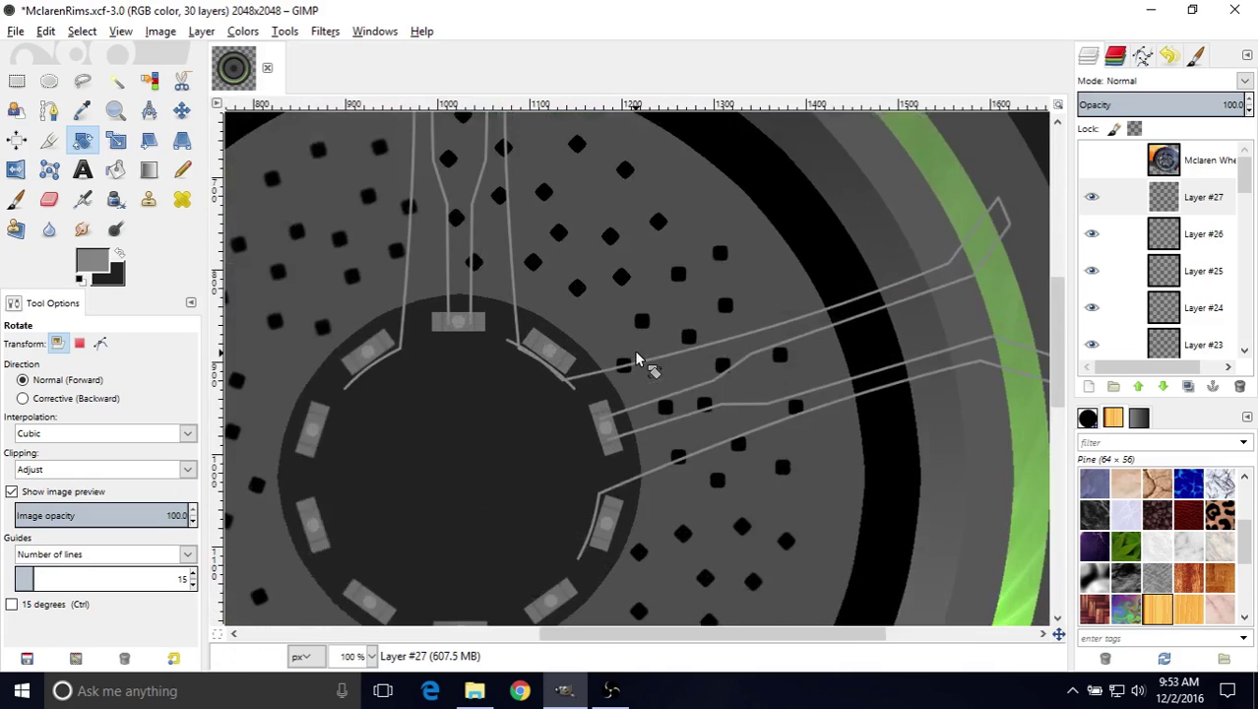
middle_click_drag(559, 365, 774, 373)
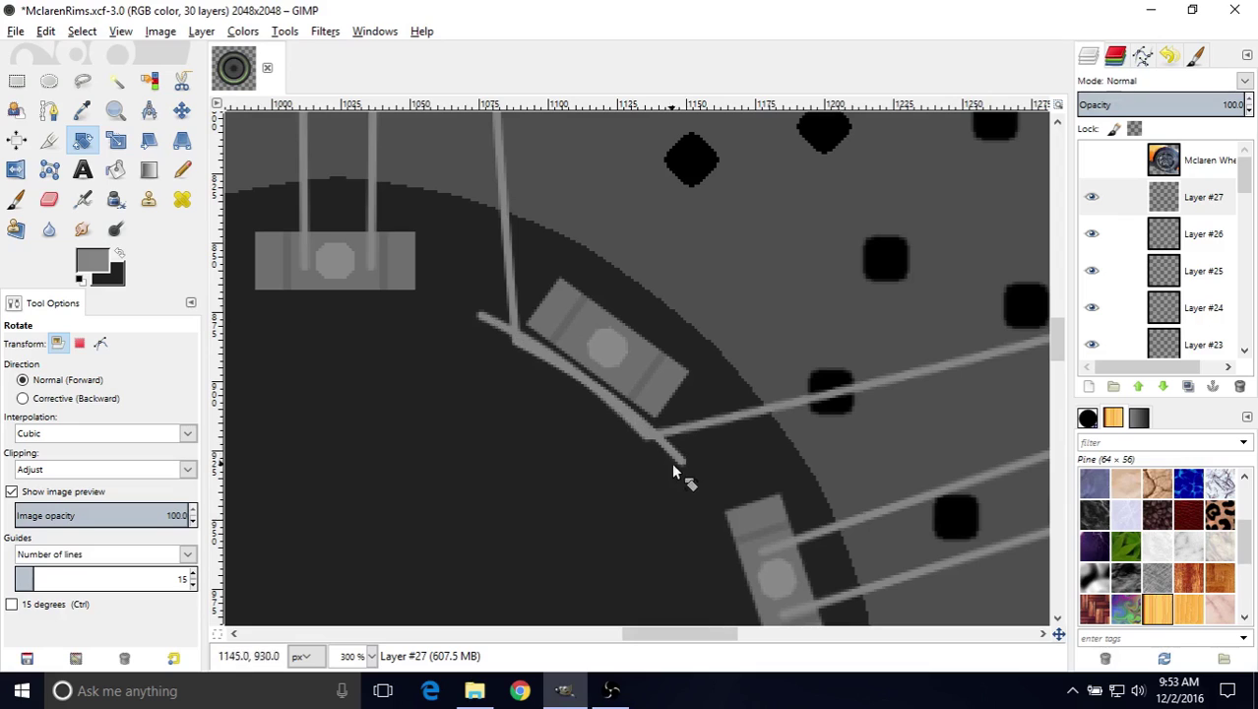
middle_click_drag(678, 455, 760, 341)
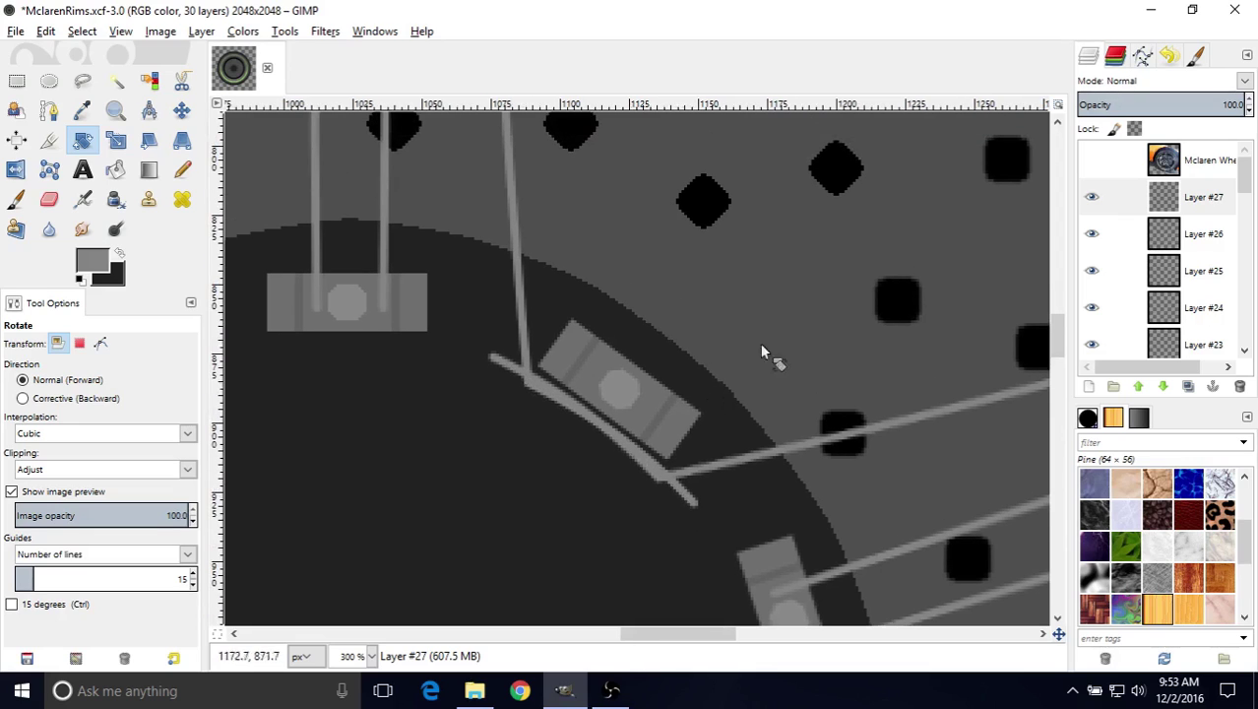
- Hide Layer #27 and set up the Eraser with the 2. Hardness 100 brush, size 10 and fade length 0
left_click(1094, 200)
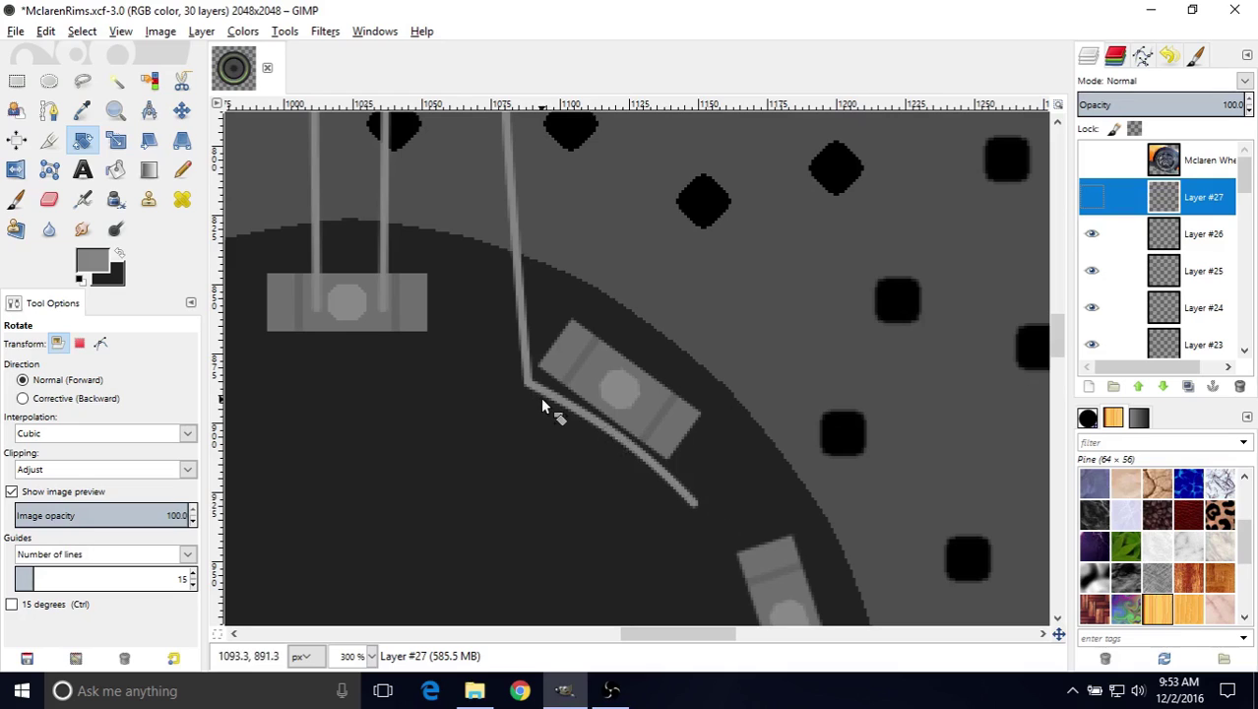
left_click(49, 200)
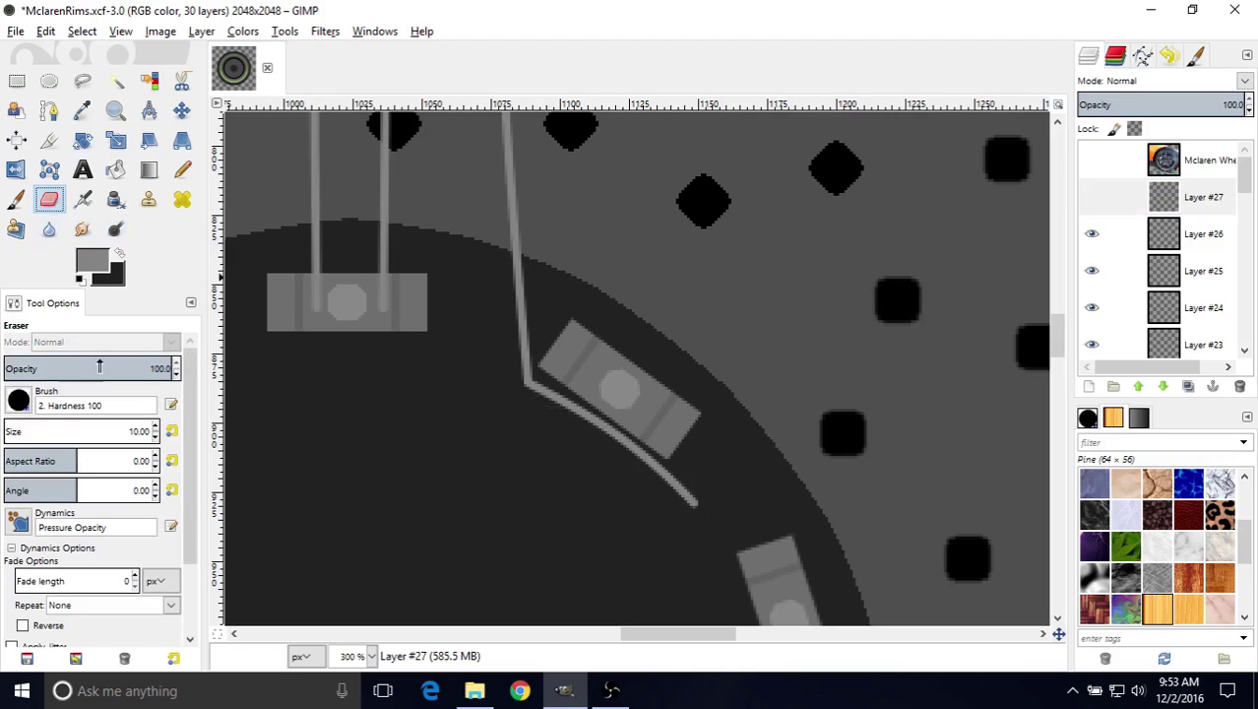
left_click(17, 401)
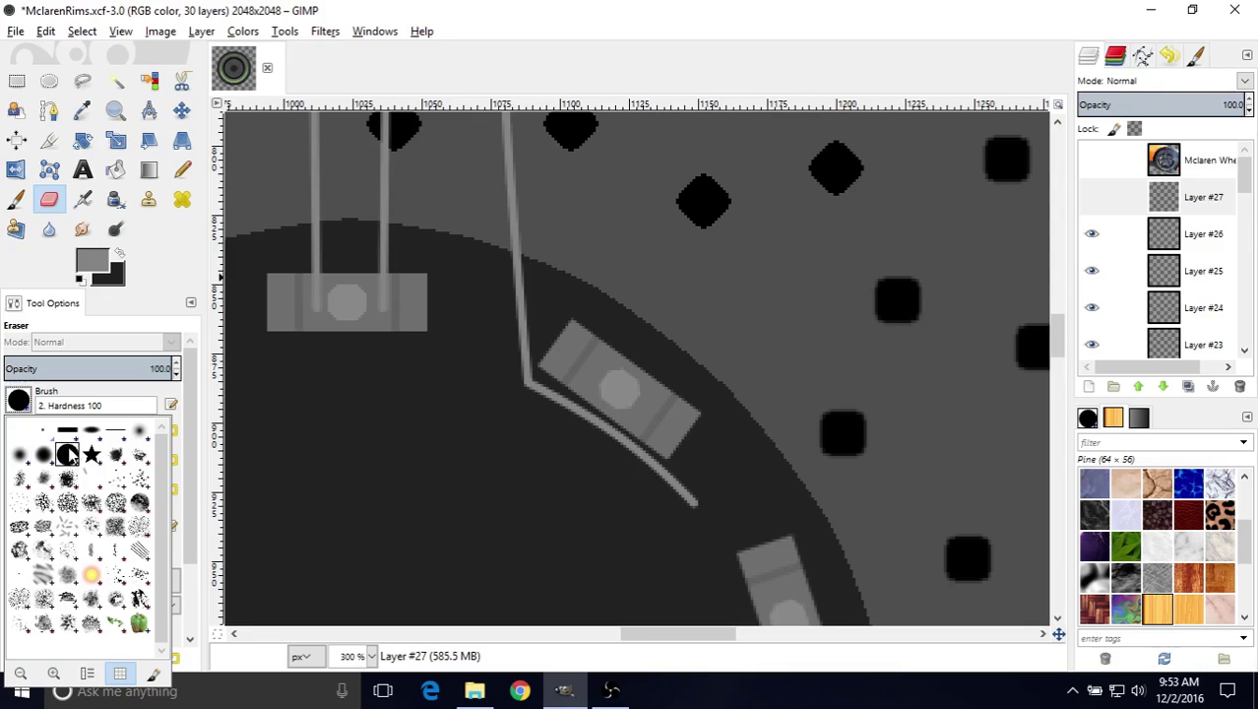
left_click(21, 402)
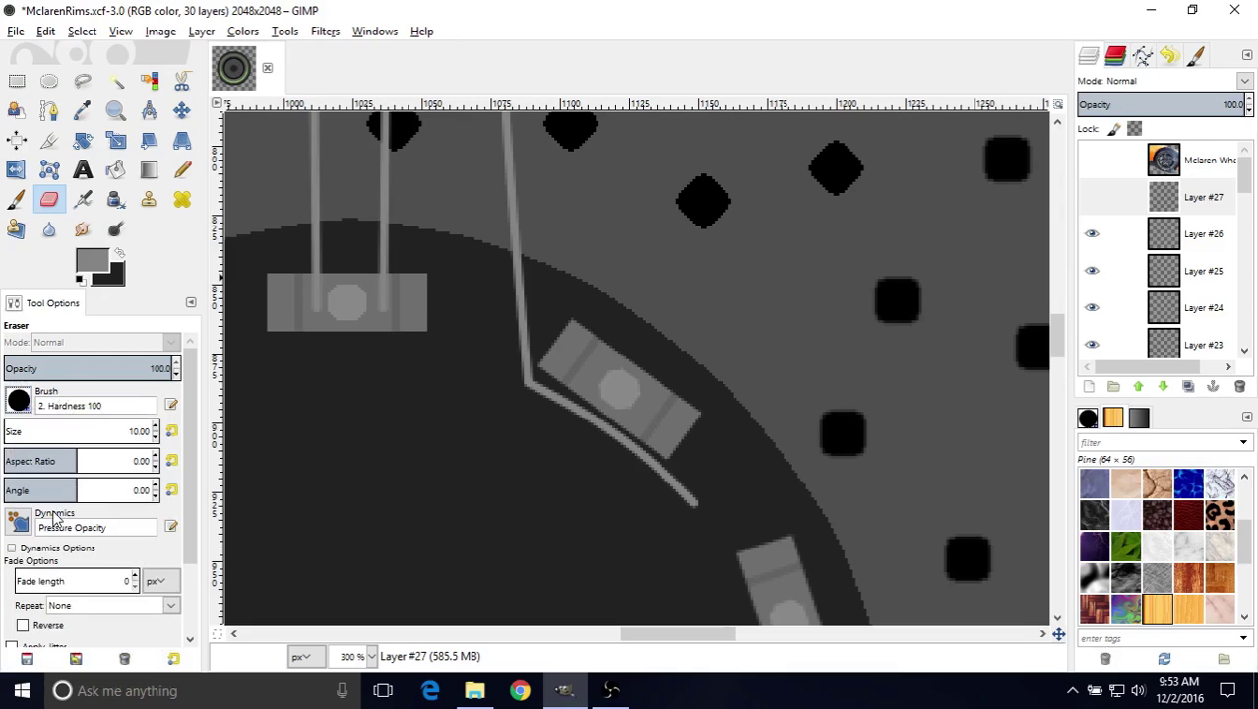
left_click(9, 549)
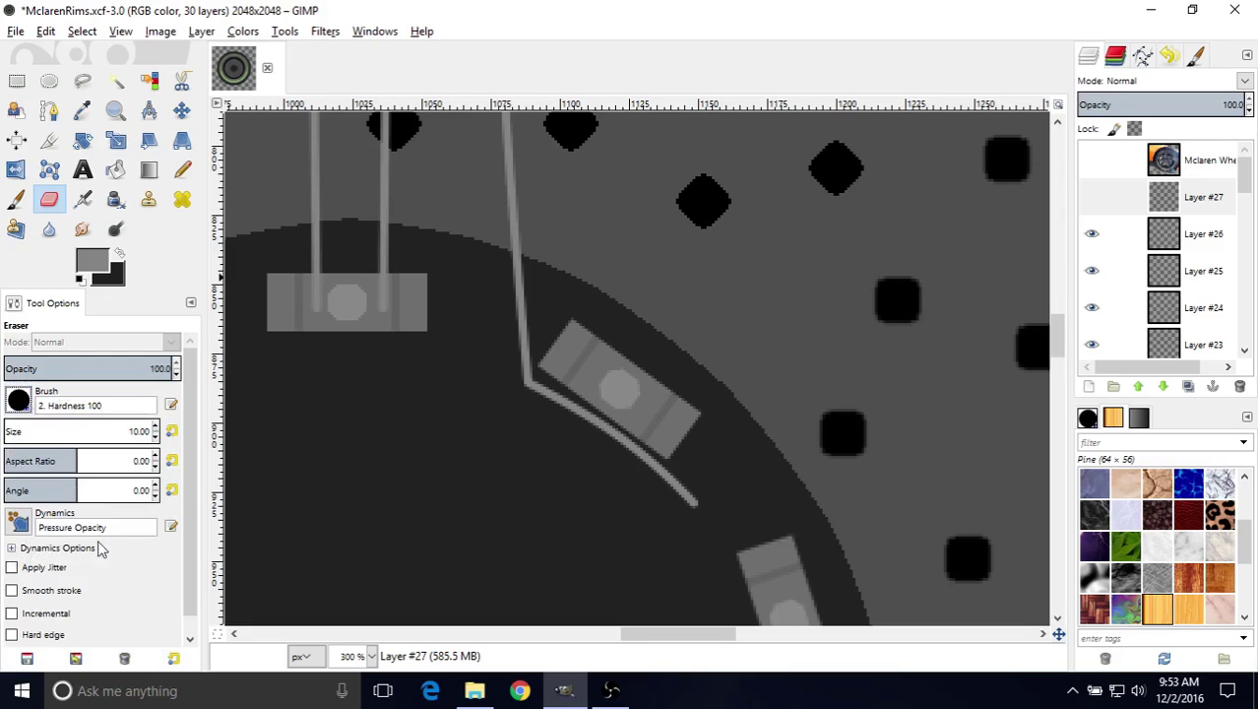
left_click(12, 551)
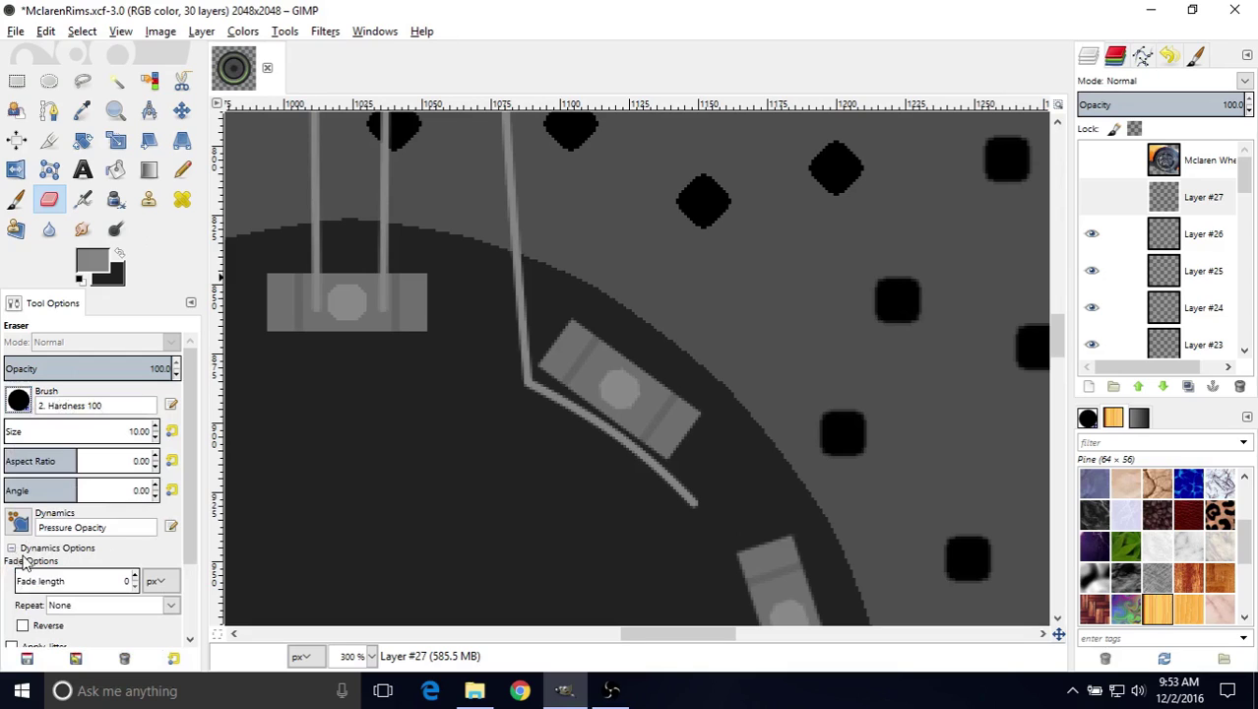
double_click(127, 581)
type("0")
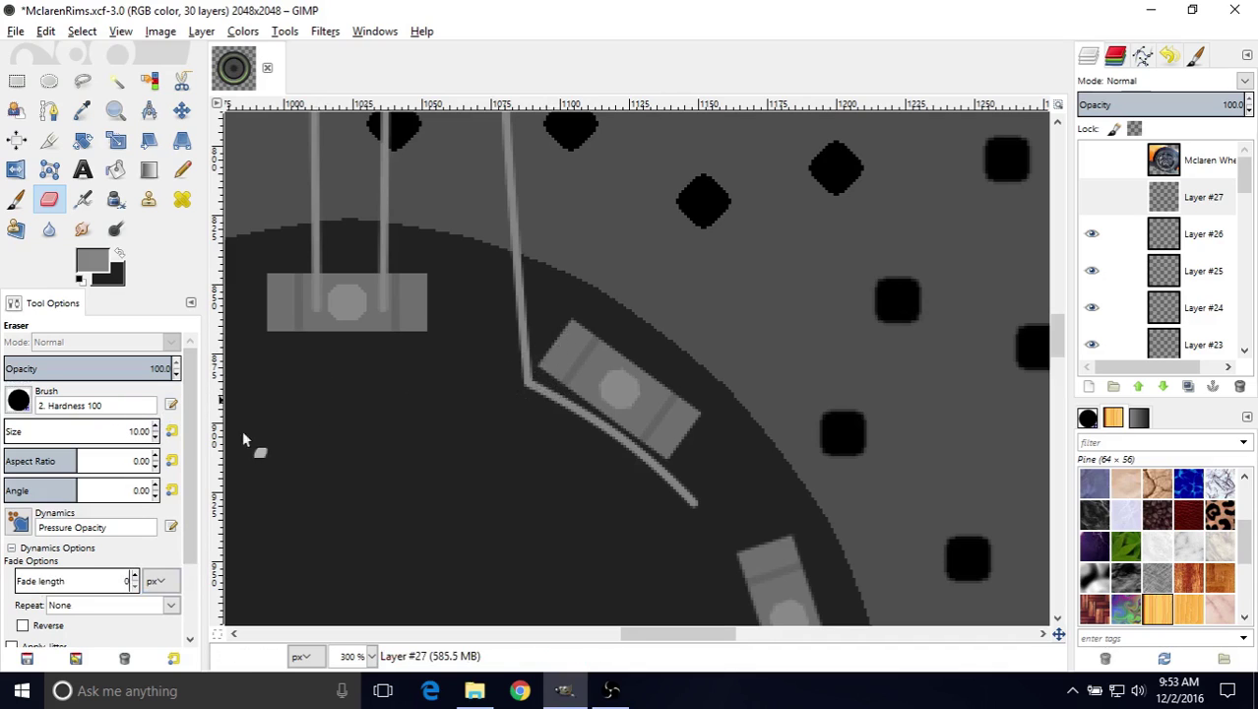
double_click(143, 432)
key("Home")
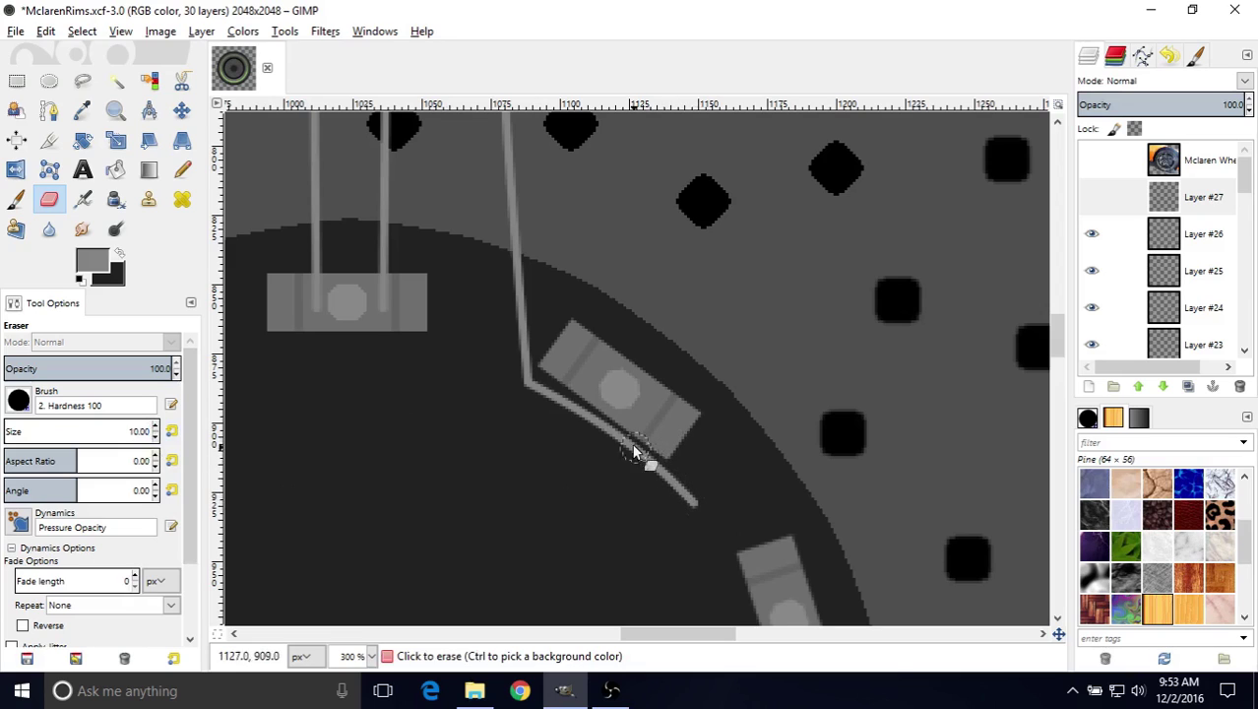
- Erase the hub arc on Layer #26 that runs from the spoke's right edge beneath the angled bolt
left_click(1193, 202)
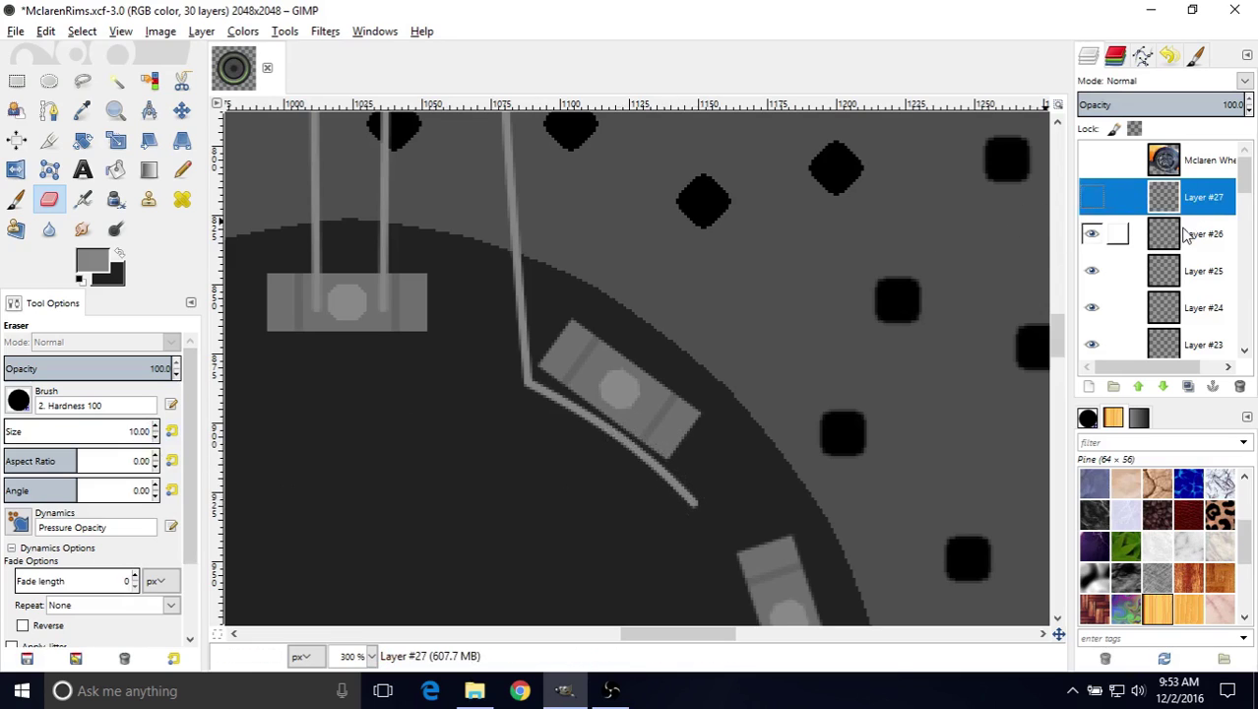
left_click(1187, 235)
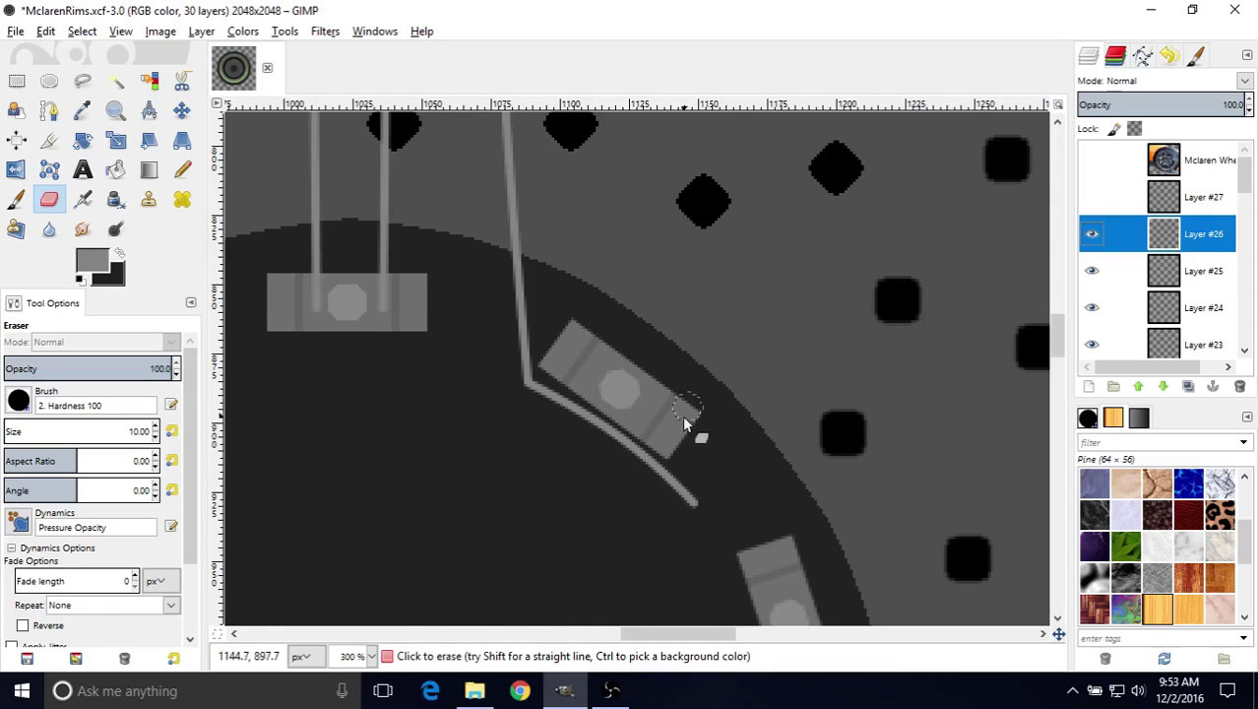
mouse_move(672, 484)
left_mouse_down()
mouse_move(688, 504)
mouse_move(589, 414)
left_mouse_up()
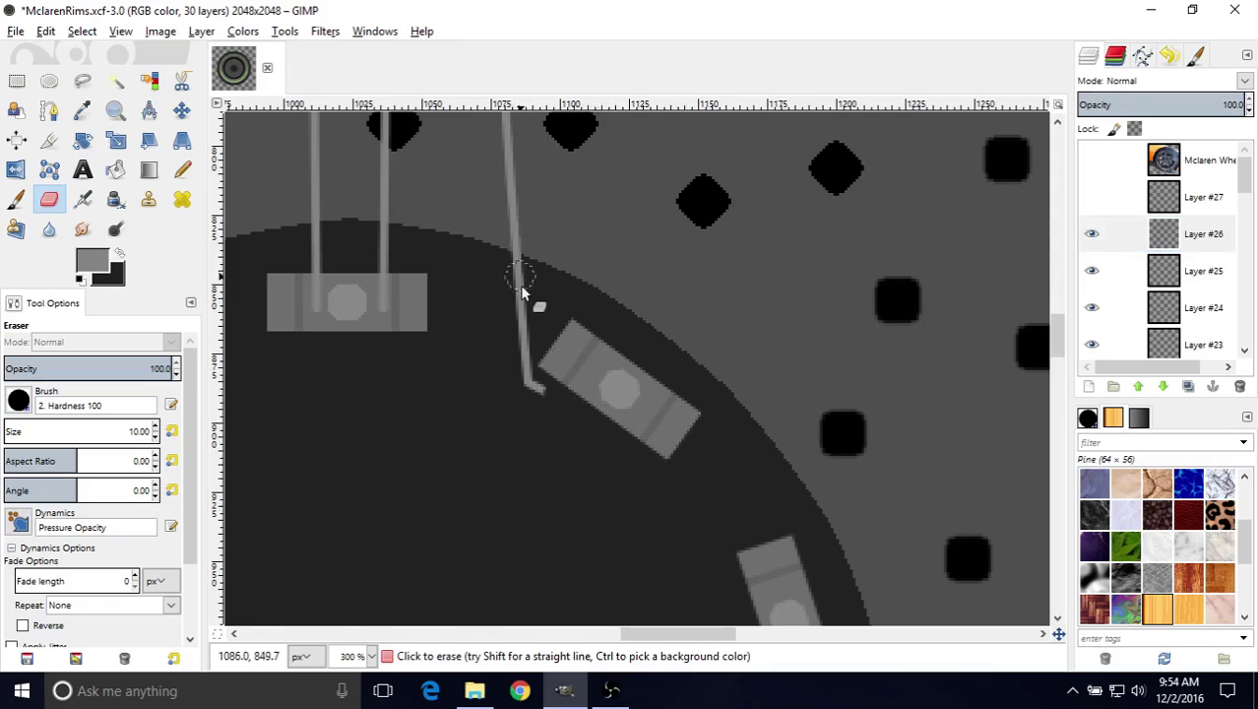
left_click(542, 387)
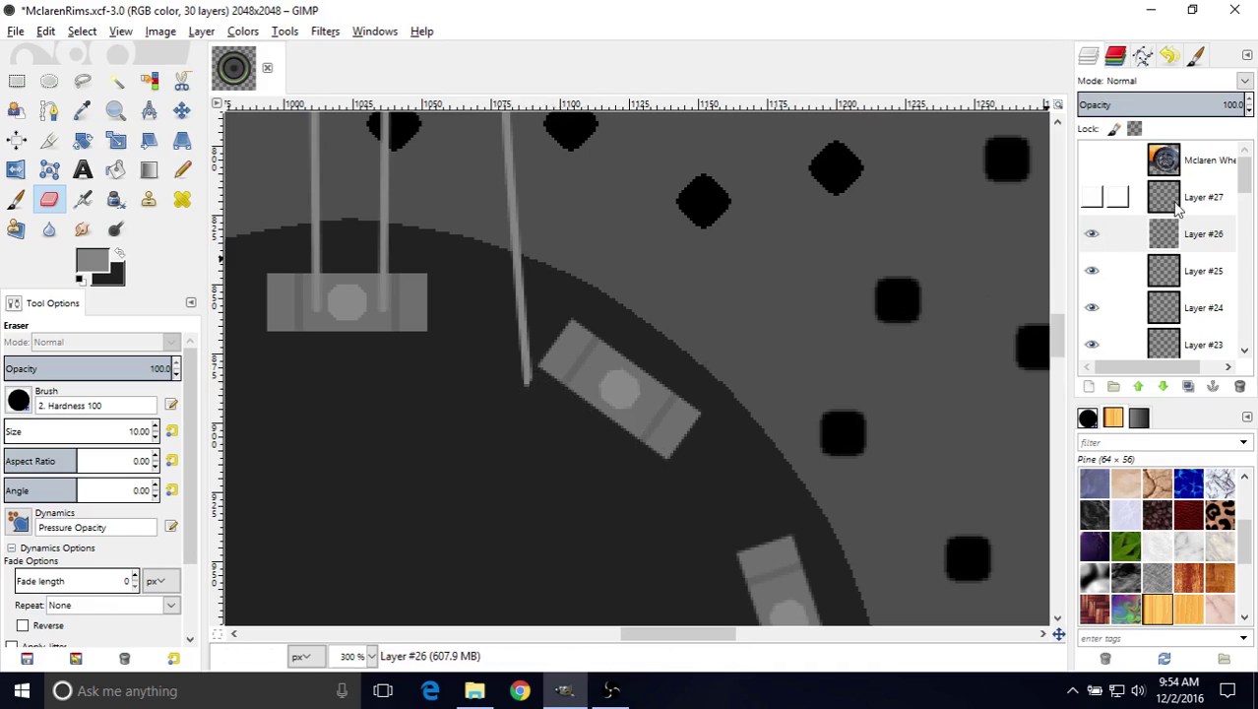
- Try to erase the hub arc beneath the angled bolt on Layer #27 with Layer #26 hidden
left_click(1092, 235)
left_click(1093, 198)
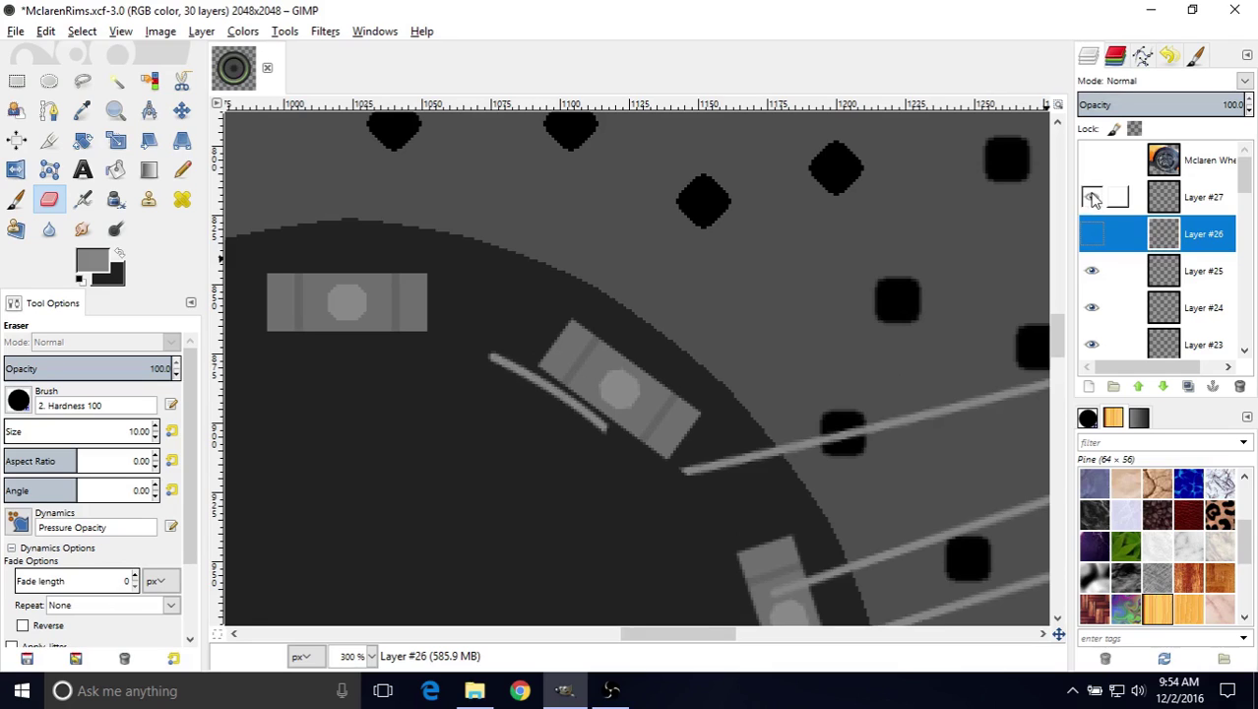
left_click(595, 425)
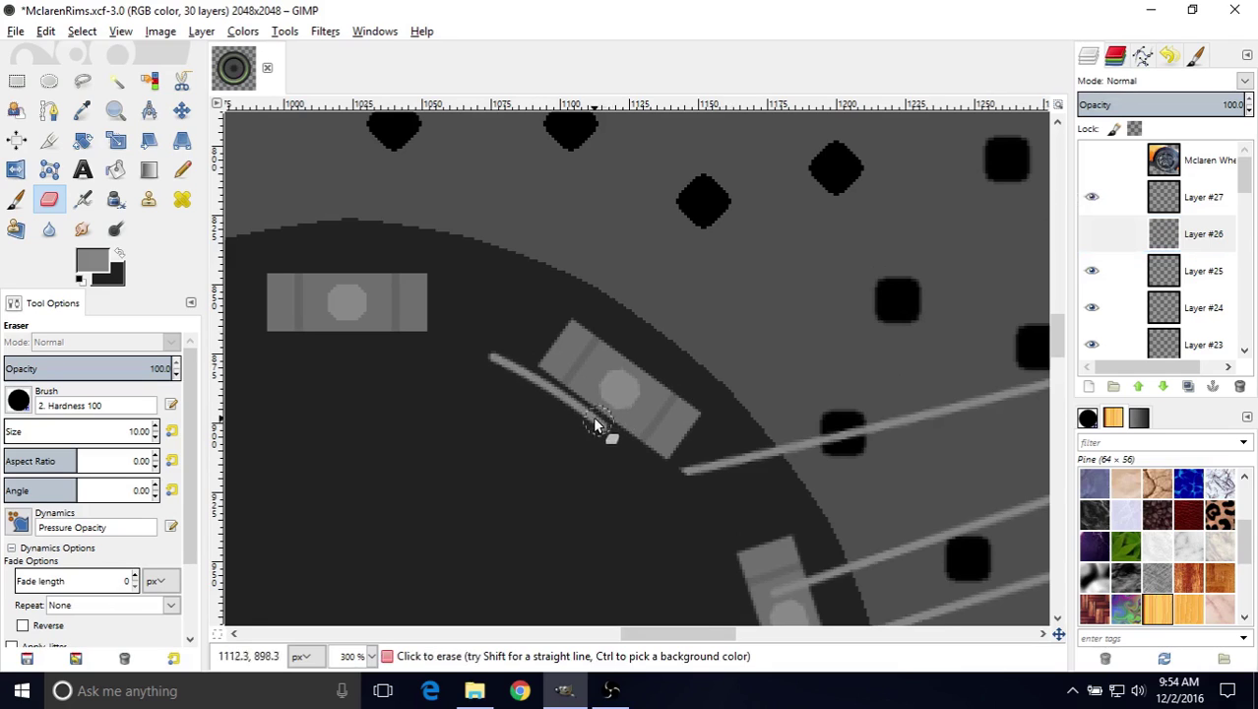
left_click(1193, 201)
middle_click_drag(747, 472, 679, 314)
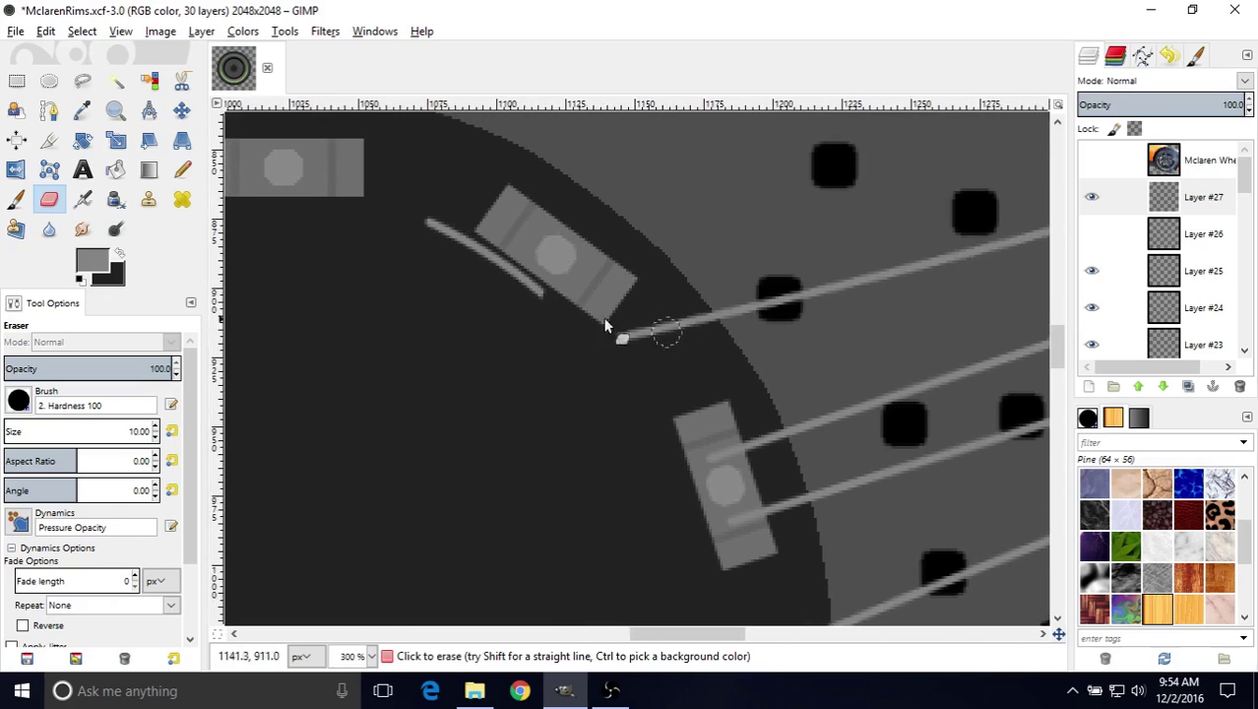
left_click_drag(485, 266, 419, 231)
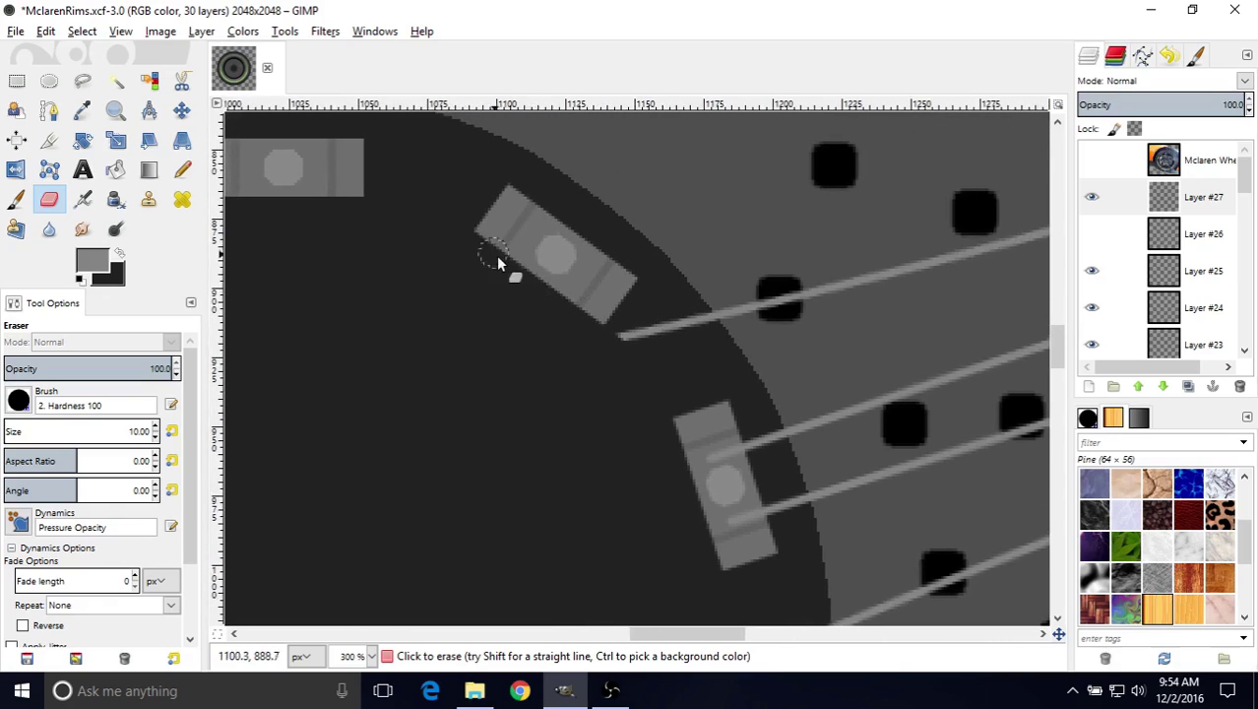
mouse_move(624, 413)
middle_mouse_down()
mouse_move(544, 208)
mouse_move(555, 268)
middle_mouse_up()
middle_click_drag(545, 222, 702, 385)
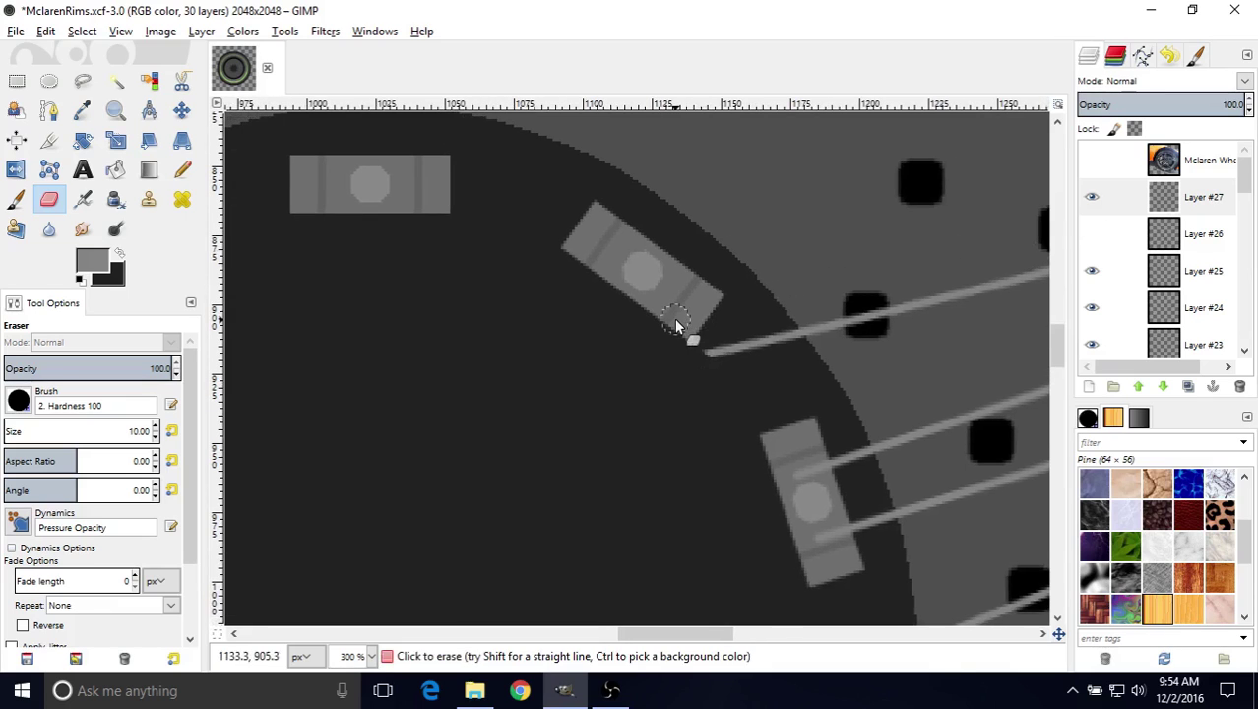
left_click_drag(512, 236, 625, 310)
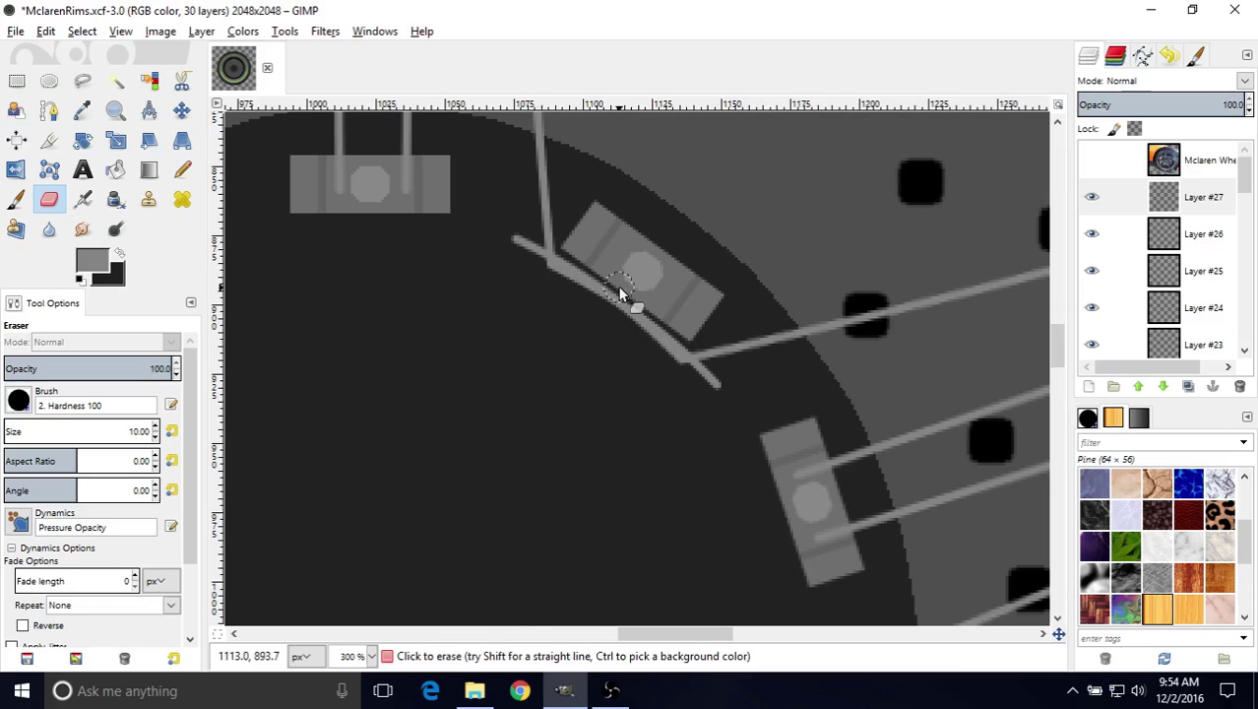
- Hide Layer #26 and erase the hub arc on Layer #27 beneath the angled bolt, down to the spoke's lower end
left_click(1185, 214)
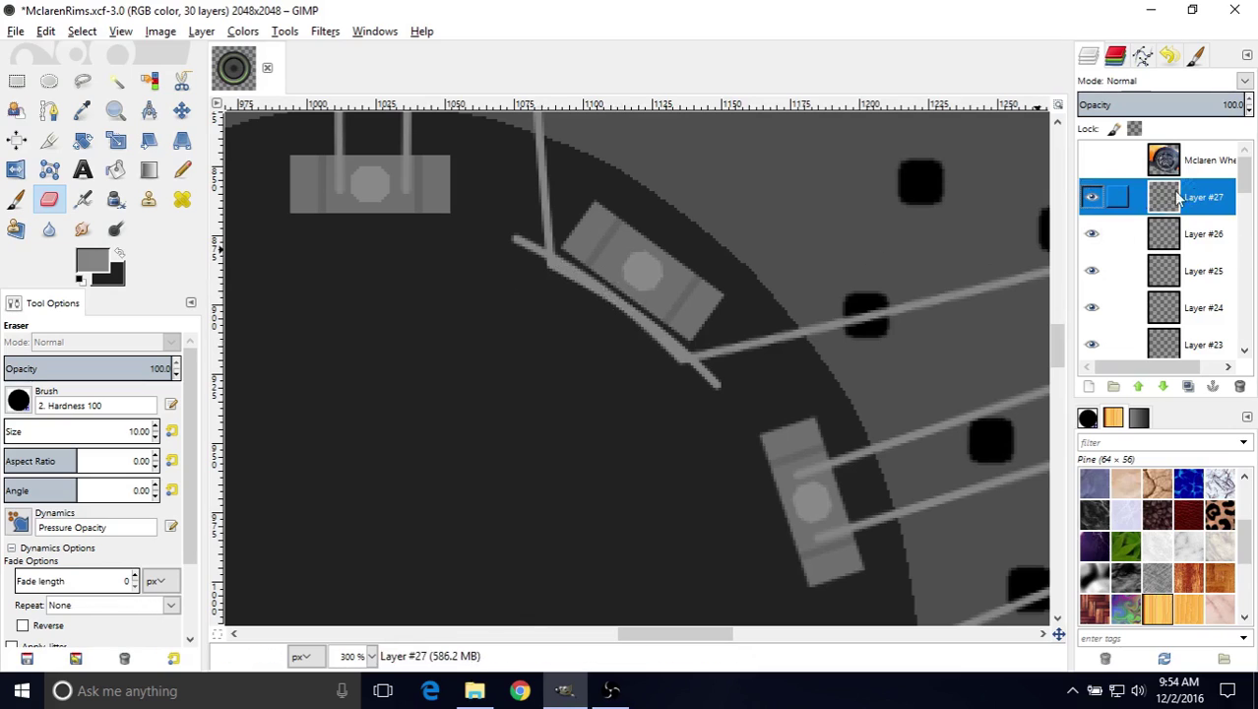
left_click(1092, 233)
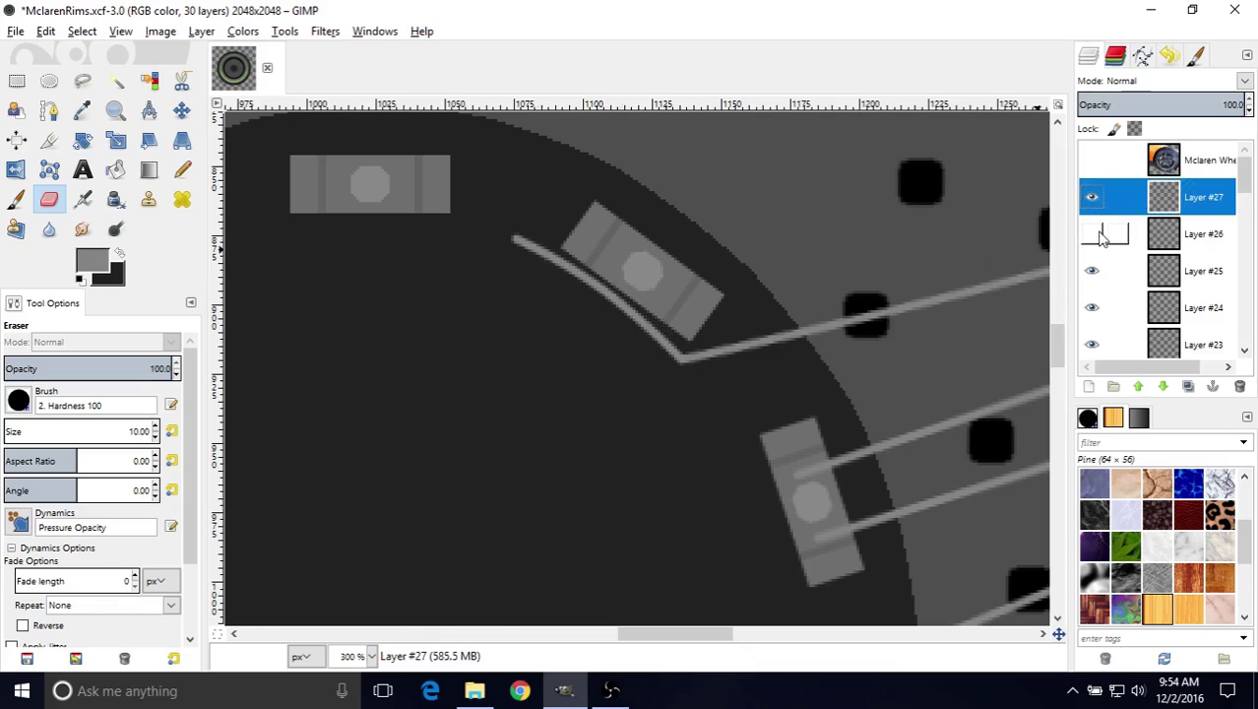
mouse_move(521, 246)
left_mouse_down()
mouse_move(629, 295)
mouse_move(640, 315)
left_mouse_up()
left_click_drag(567, 279, 673, 350)
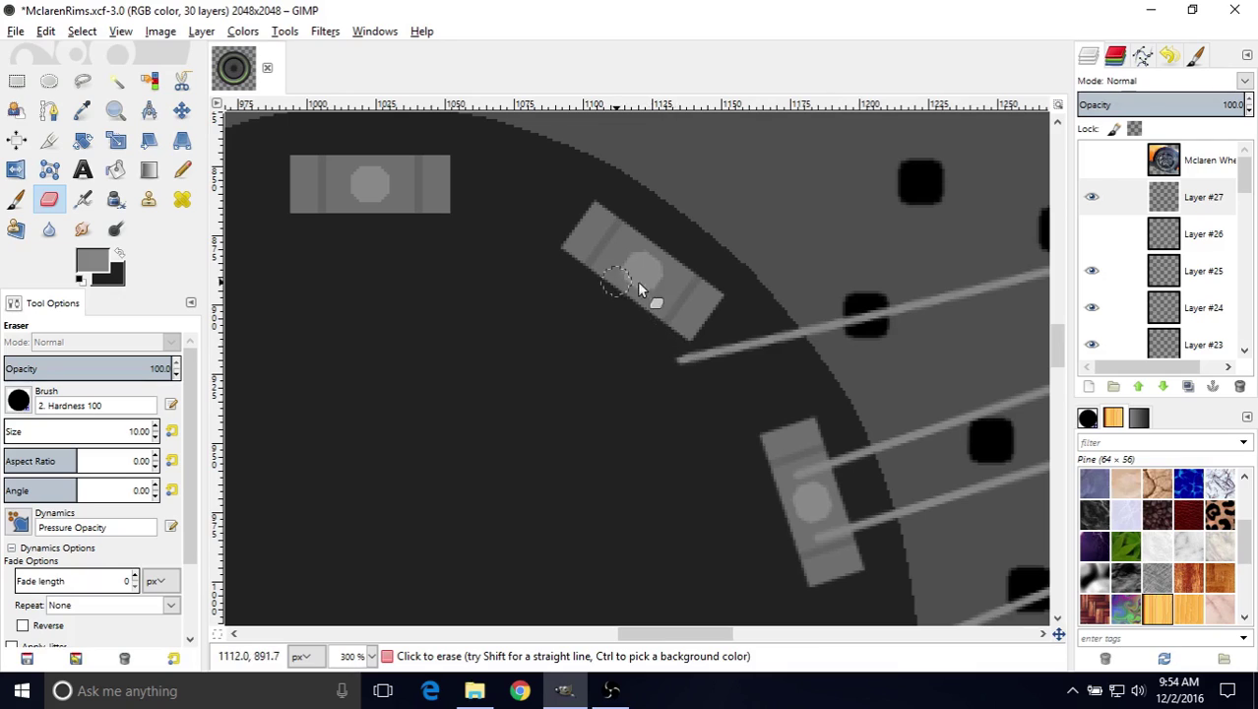
- Show Layer #26 in place of Layer #27 and erase its hub arc beneath the angled bolt, up to the spoke's end
left_click(1090, 197)
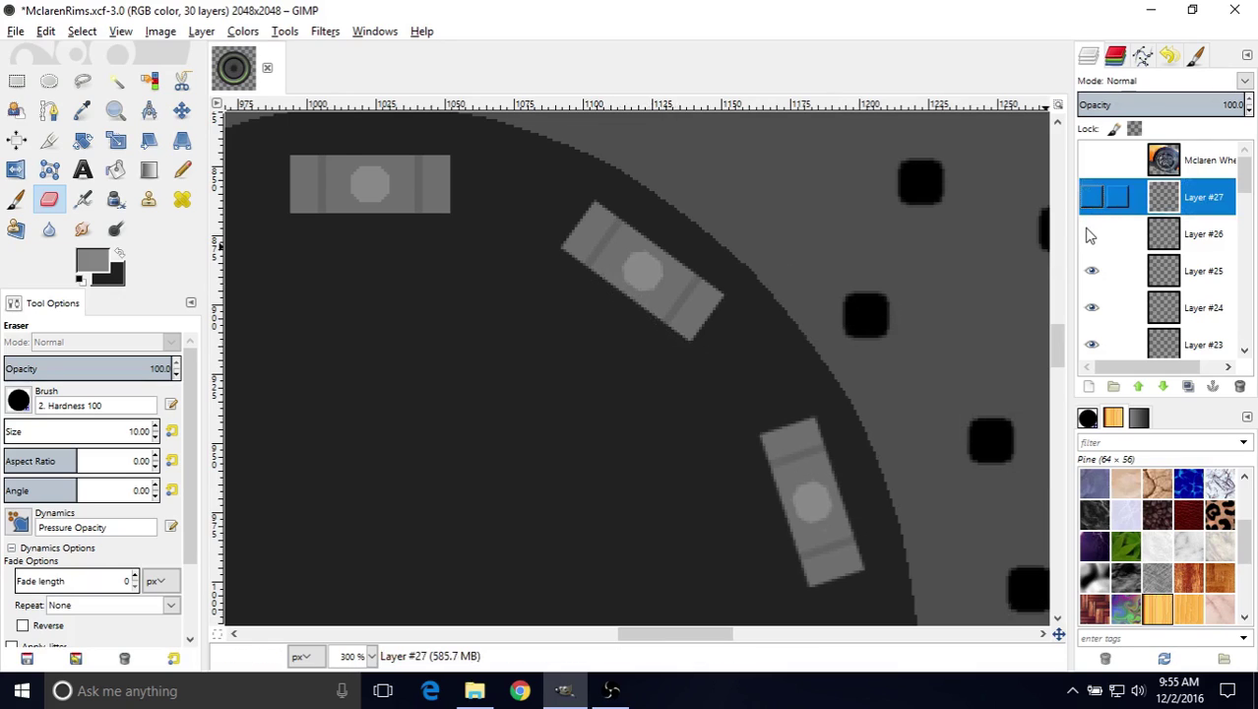
left_click(1091, 234)
left_click_drag(713, 385, 687, 366)
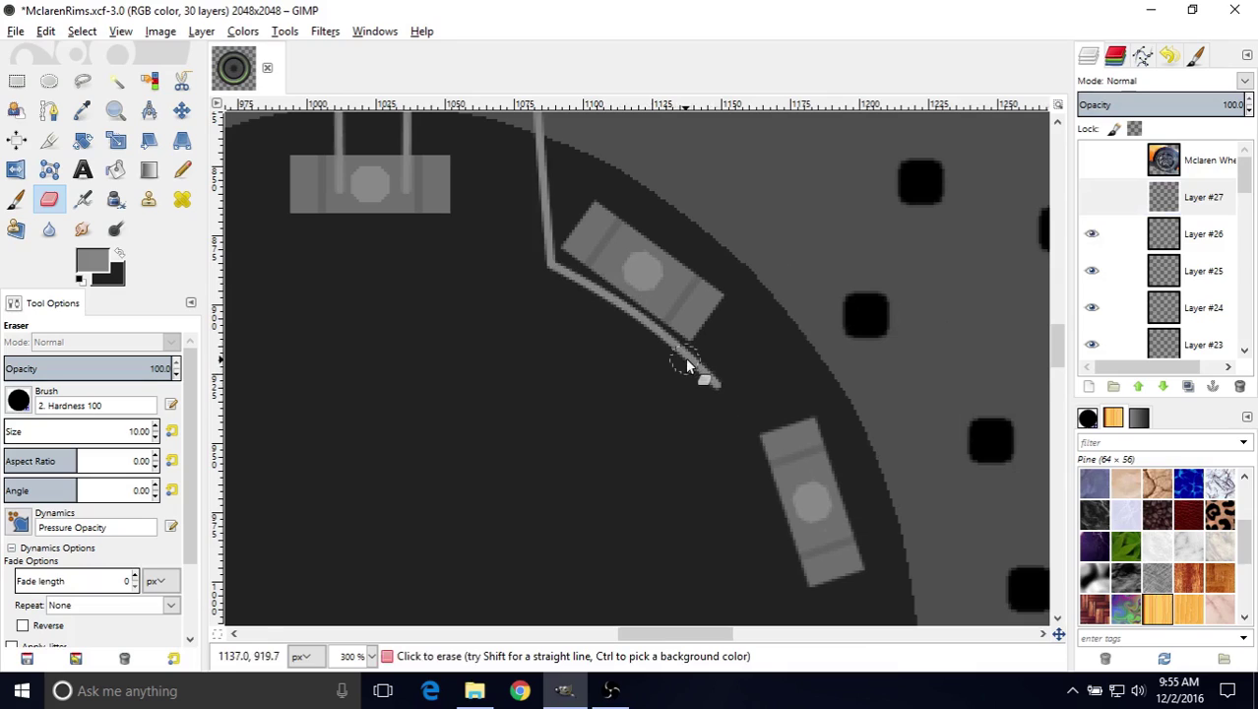
key("ctrl+z")
left_click(1090, 198)
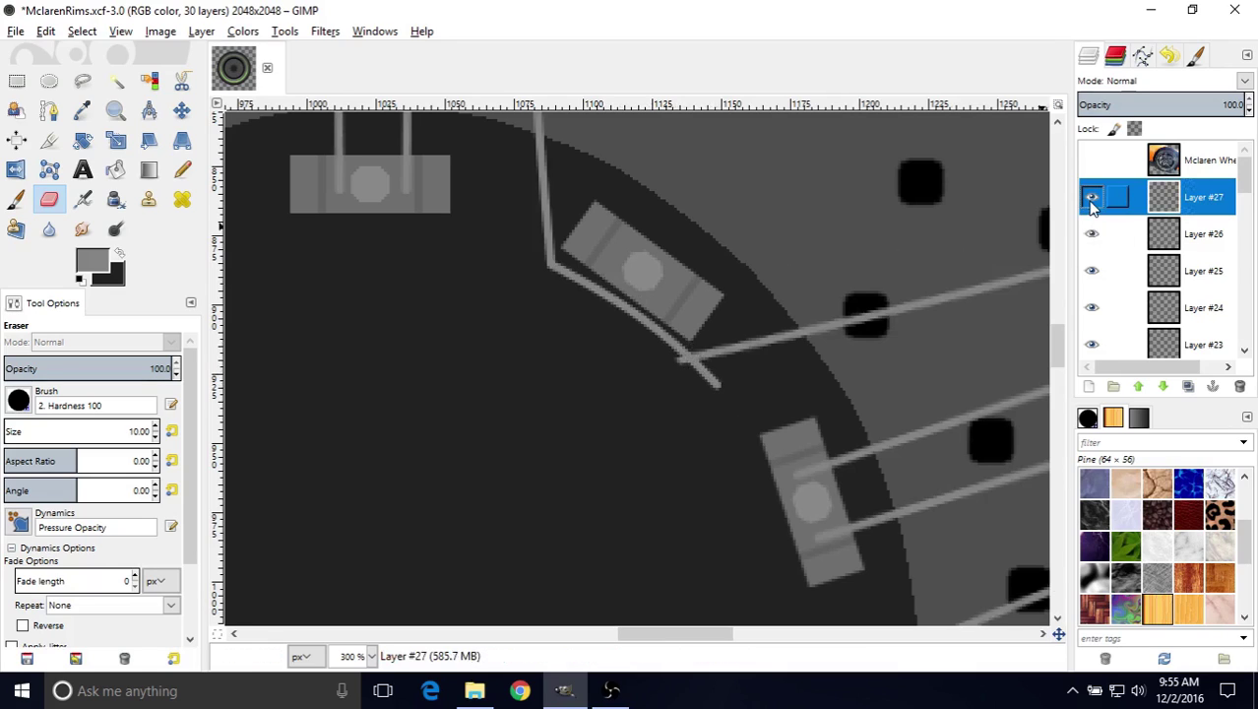
left_click(1091, 197)
left_click(1182, 233)
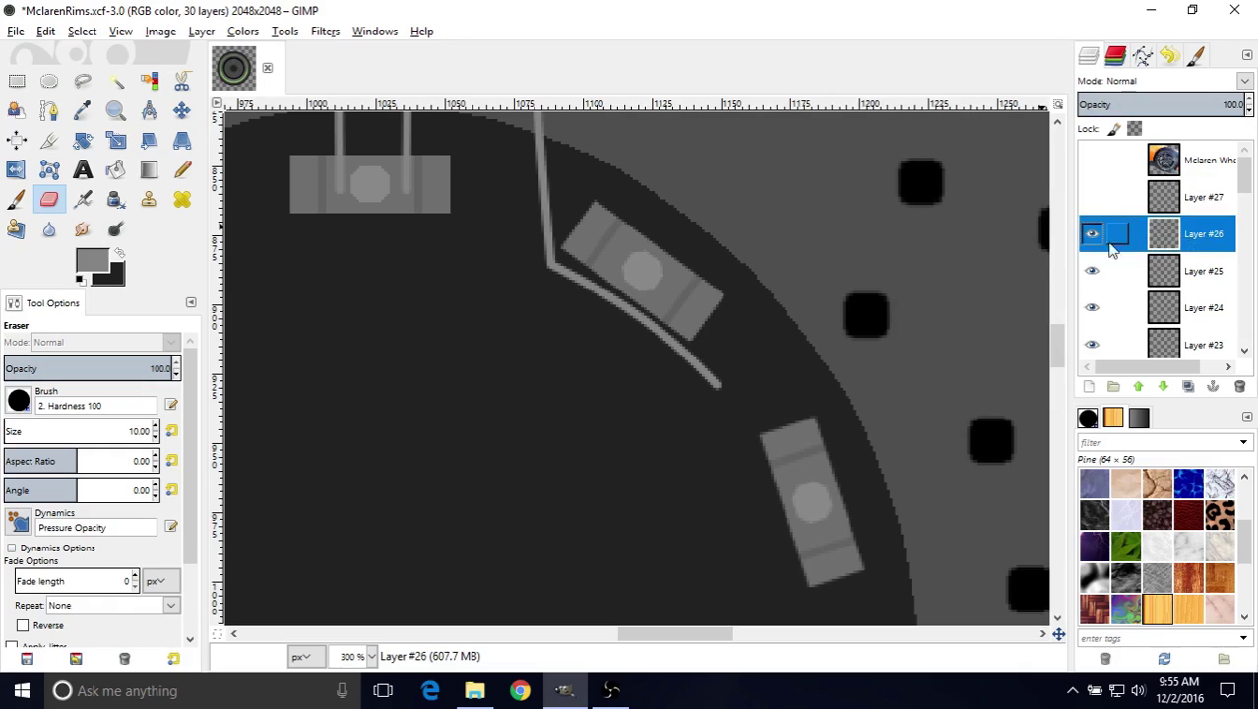
left_click_drag(719, 384, 650, 332)
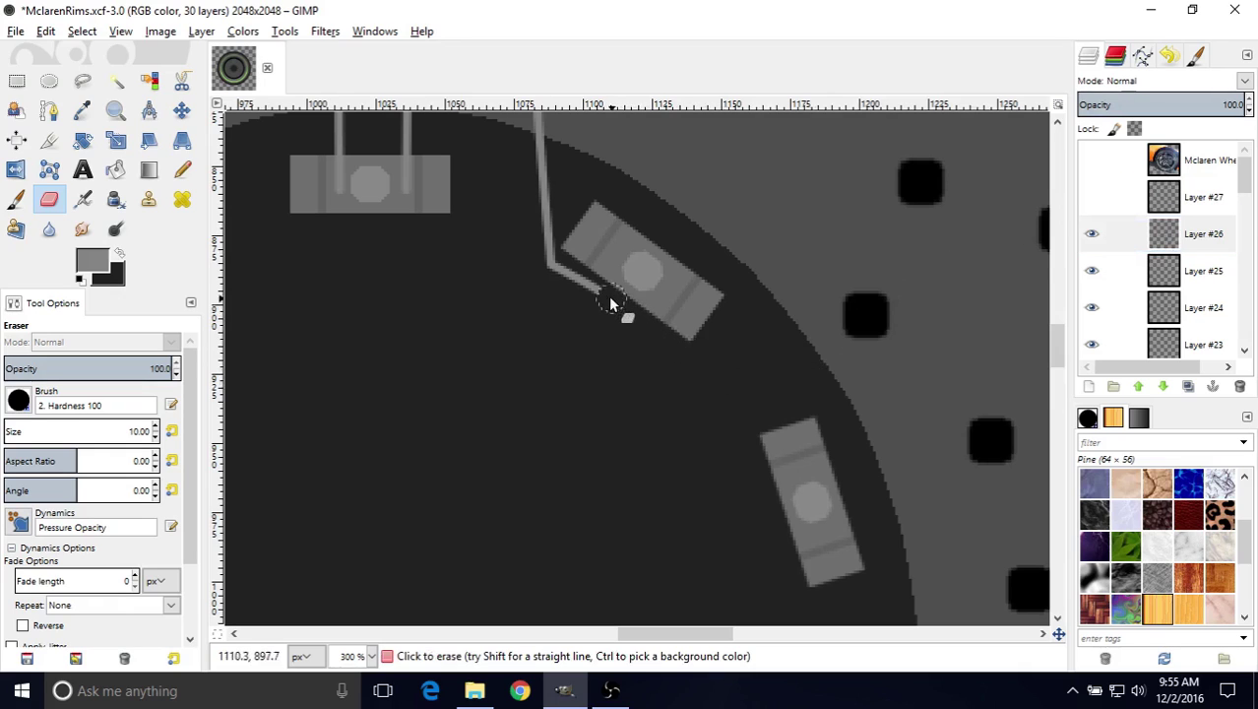
left_click_drag(583, 279, 568, 268)
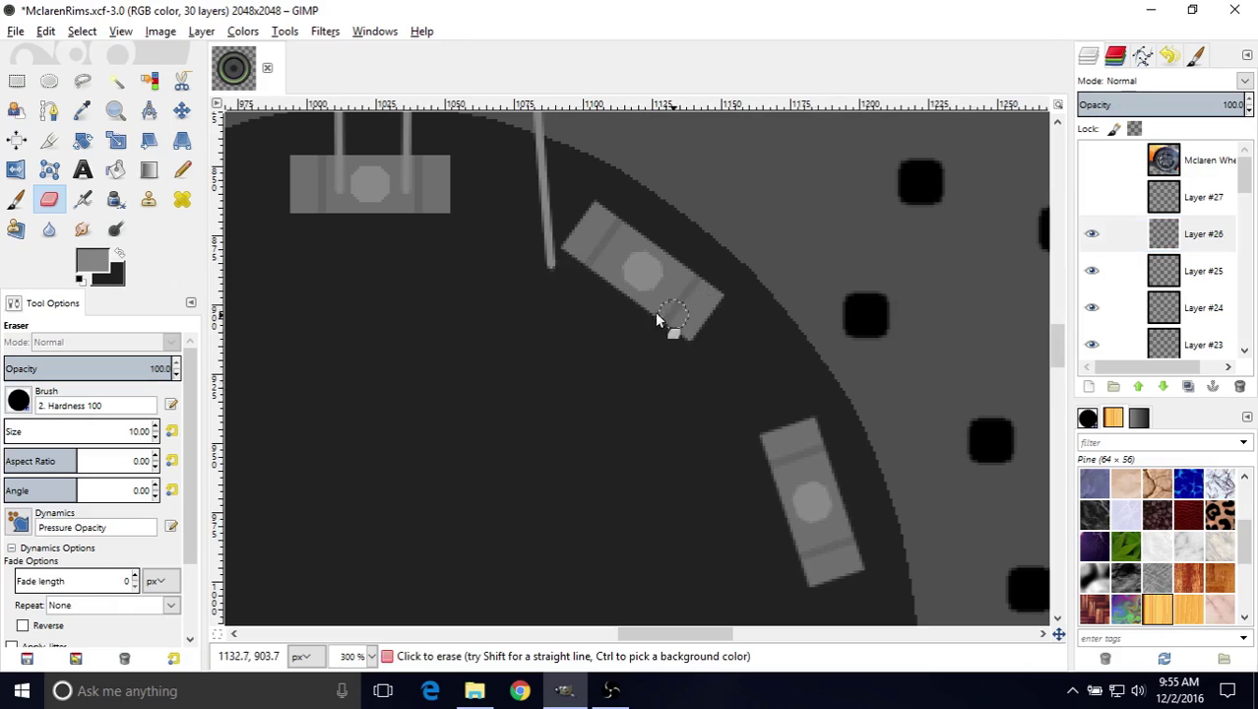
- Show Layer #27 again and merge it down into Layer #26
middle_click_drag(620, 297, 662, 344)
left_click(1090, 197)
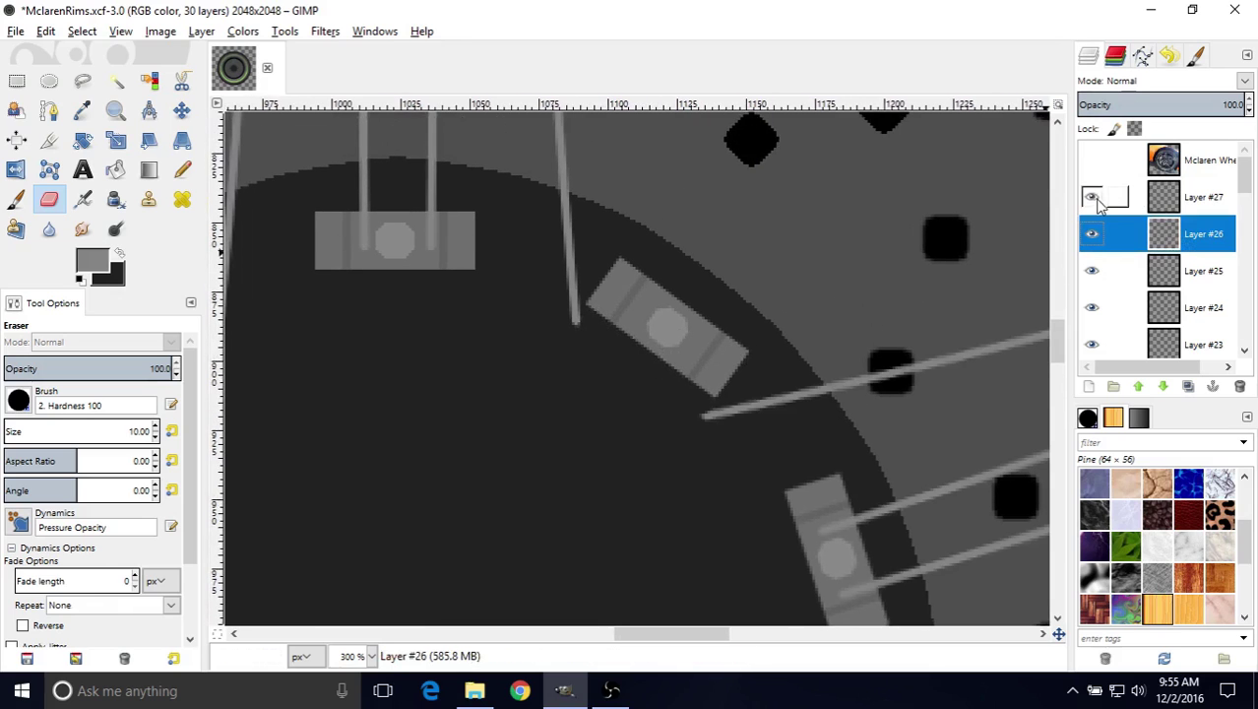
middle_click_drag(581, 311, 570, 342)
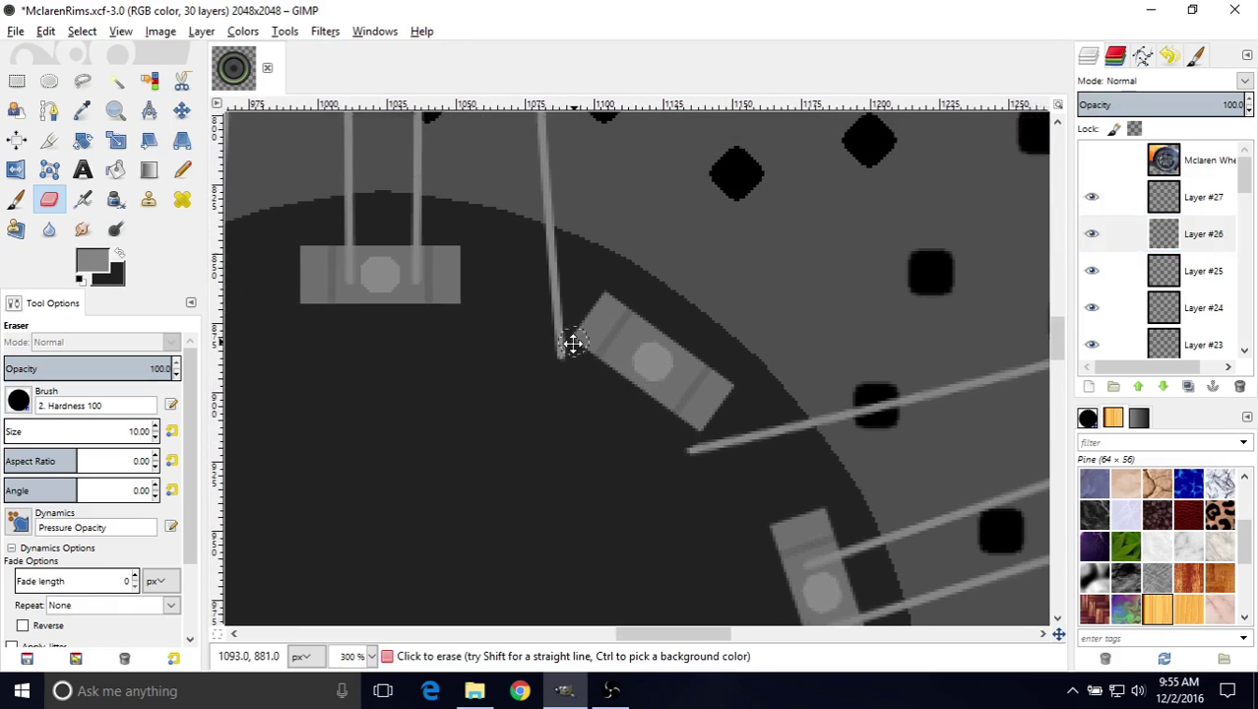
left_click(1164, 200)
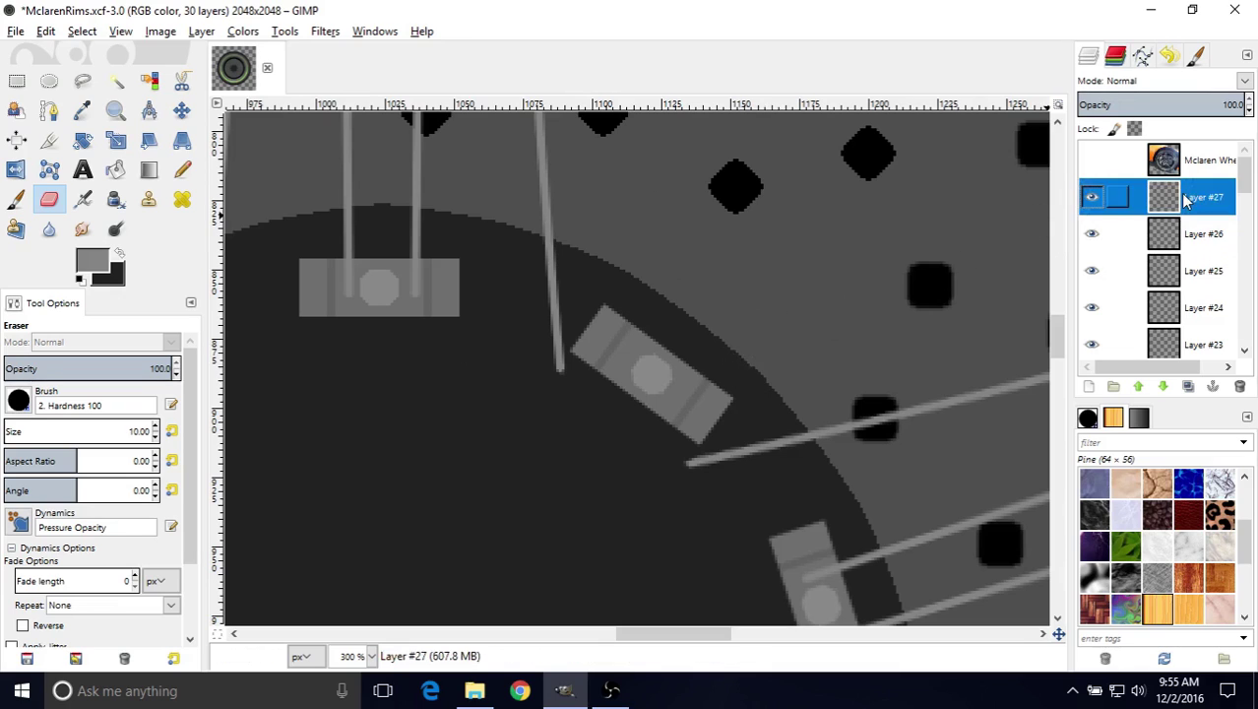
right_click(1166, 200)
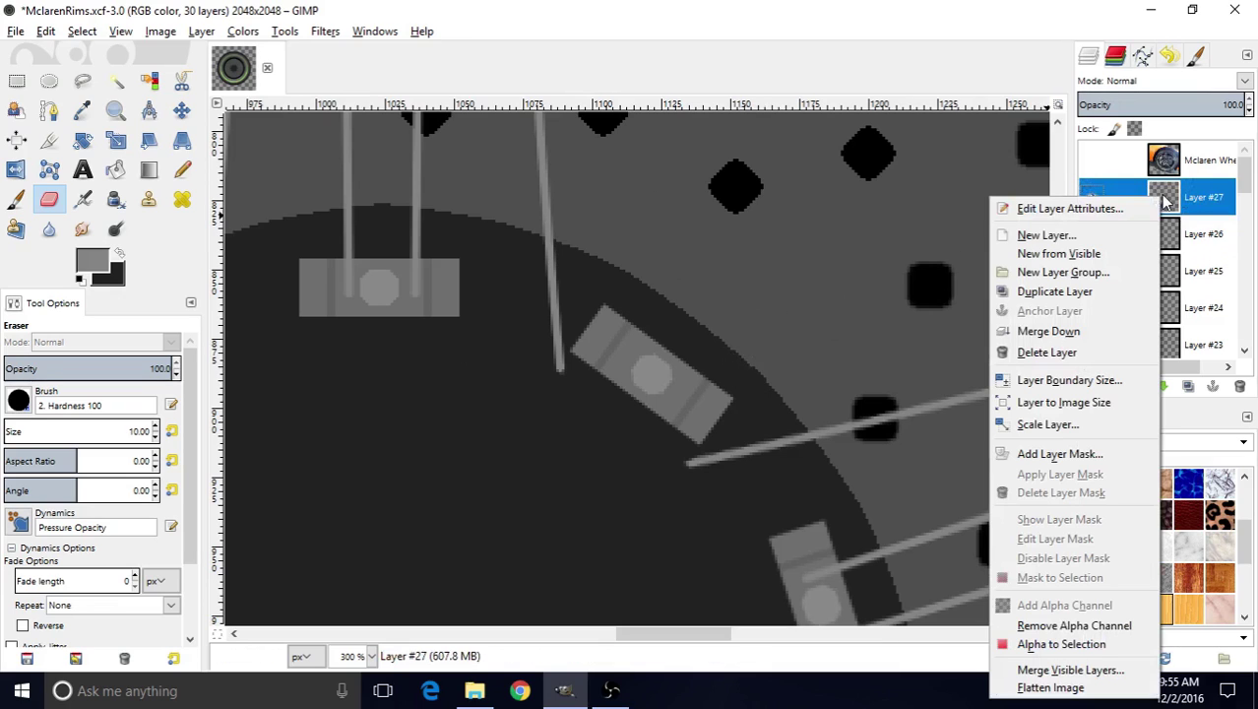
left_click(1063, 335)
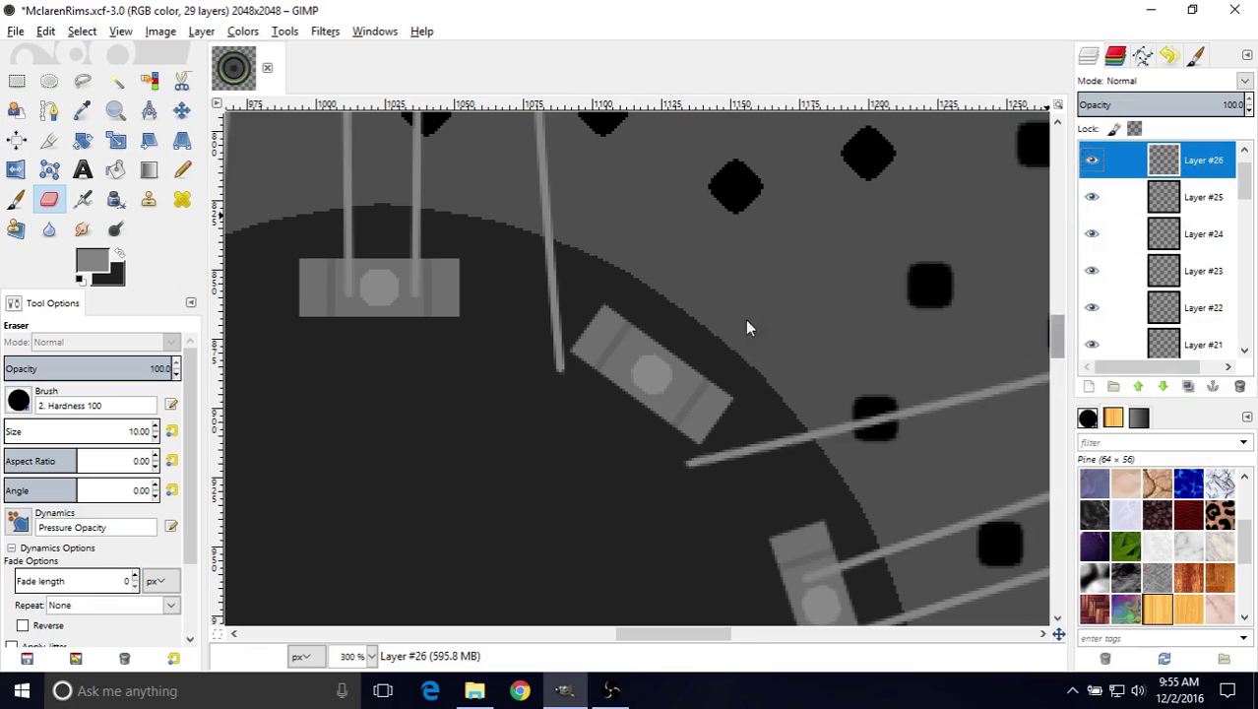
- Draw a path on Layer #26 joining the two spoke ends beneath the angled bolt and bend it to follow the hub's curve
middle_click_drag(655, 332, 616, 476)
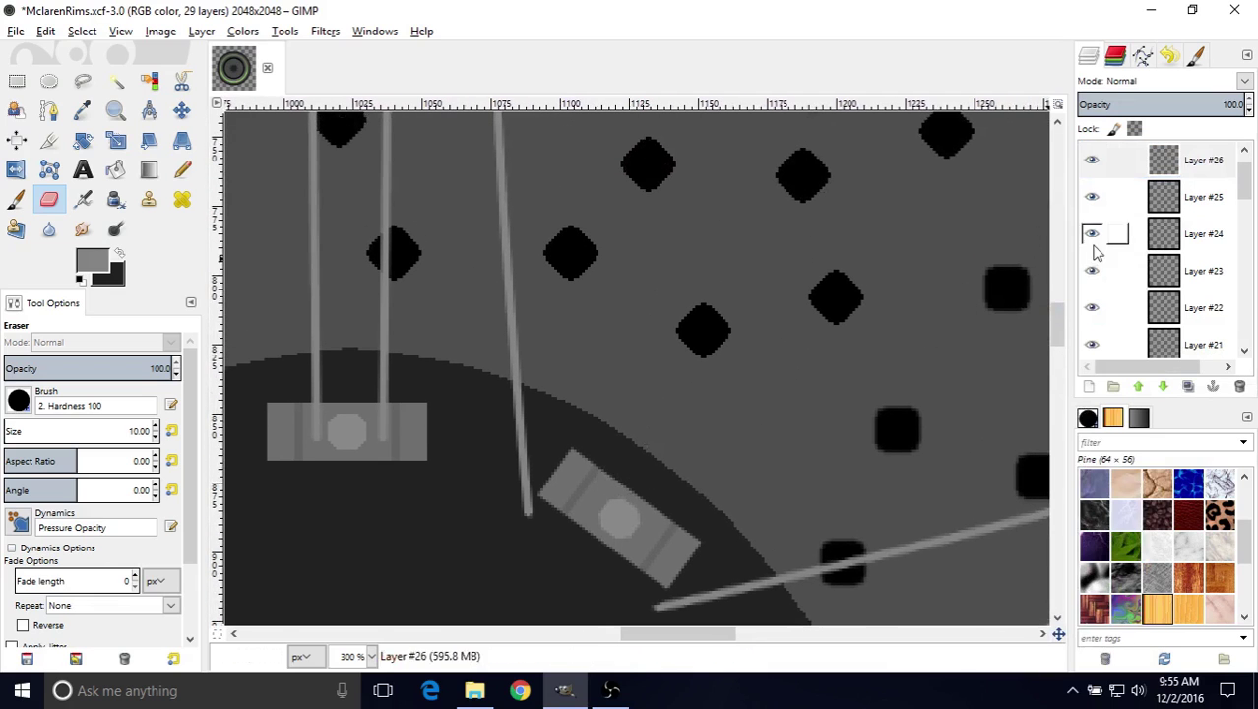
middle_click_drag(682, 393, 654, 441)
middle_click_drag(652, 501, 695, 312)
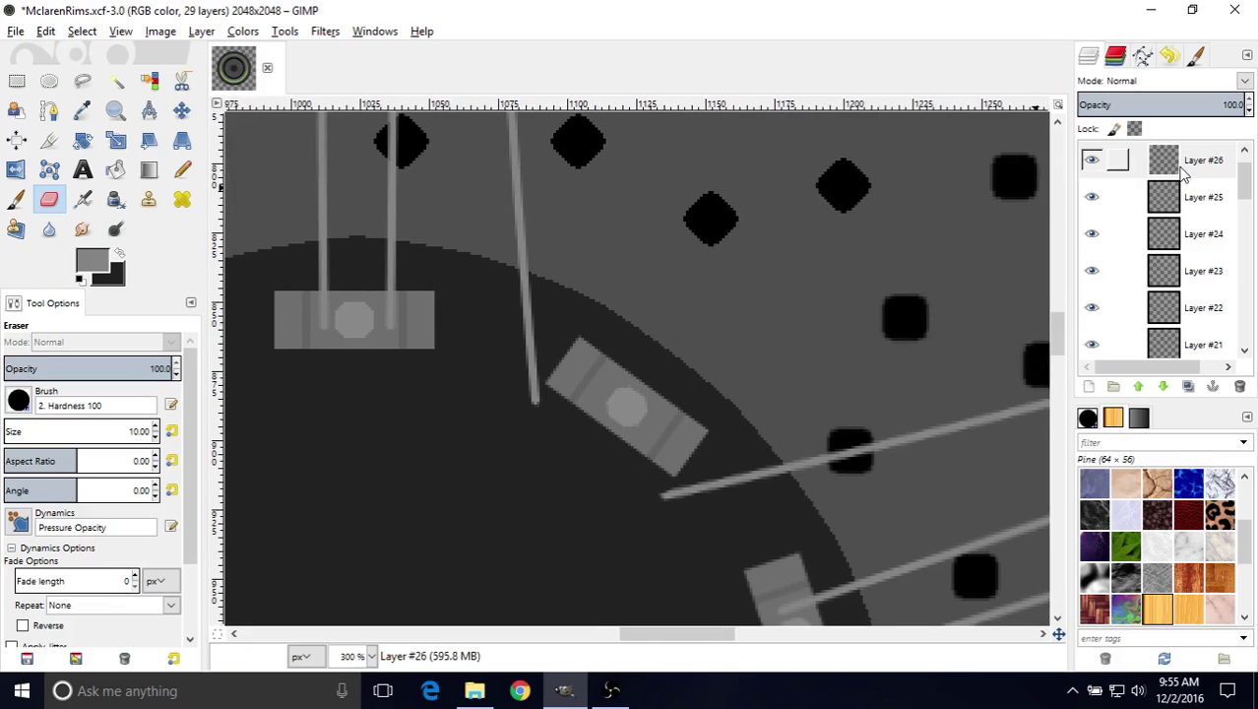
left_click(1096, 160)
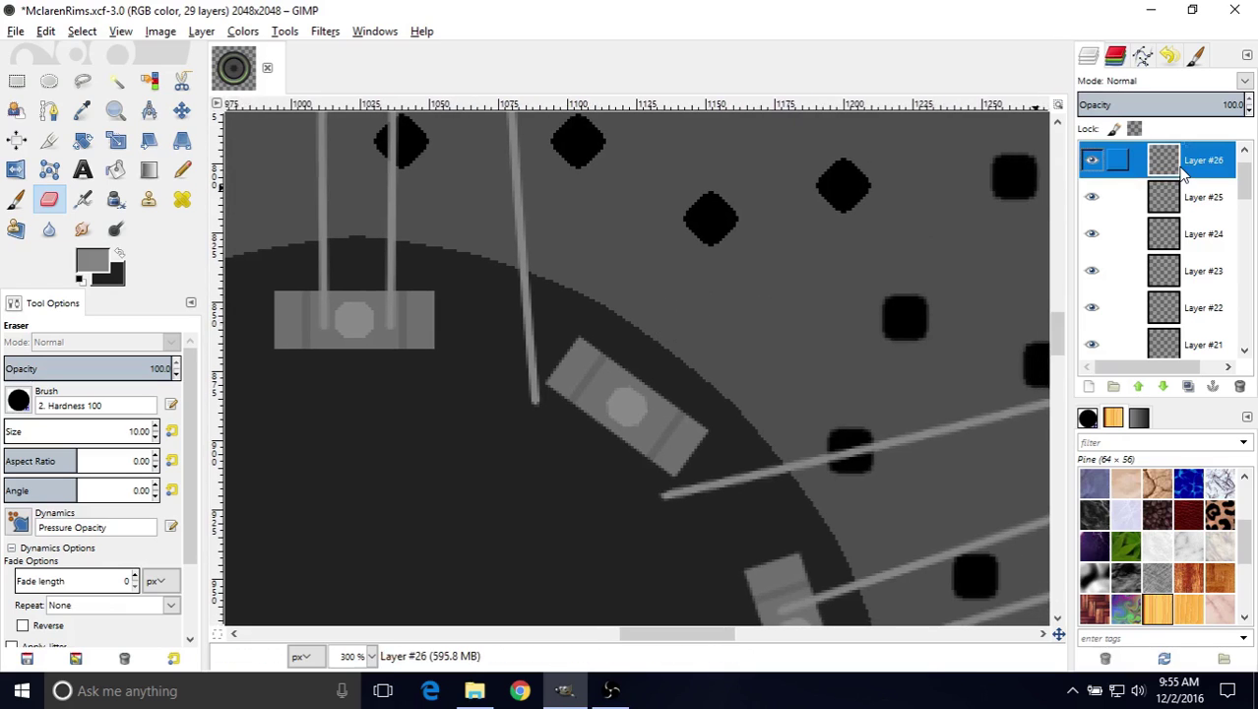
left_click(49, 109)
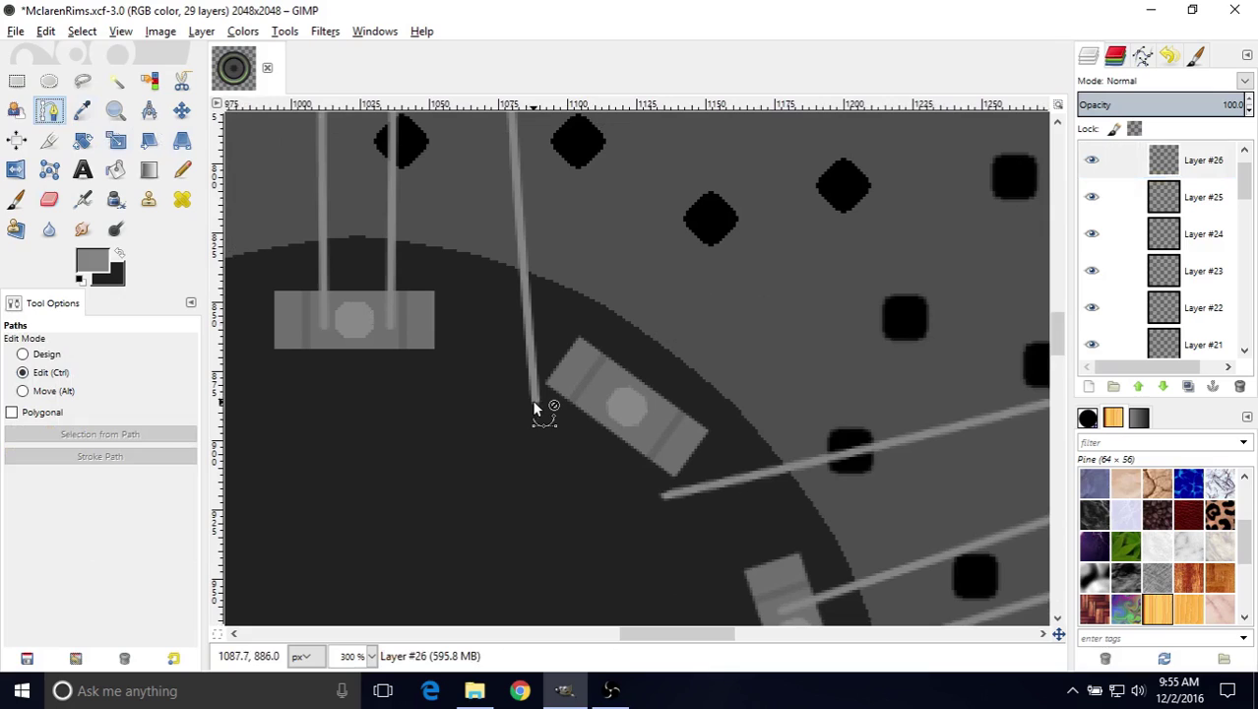
left_click(22, 356)
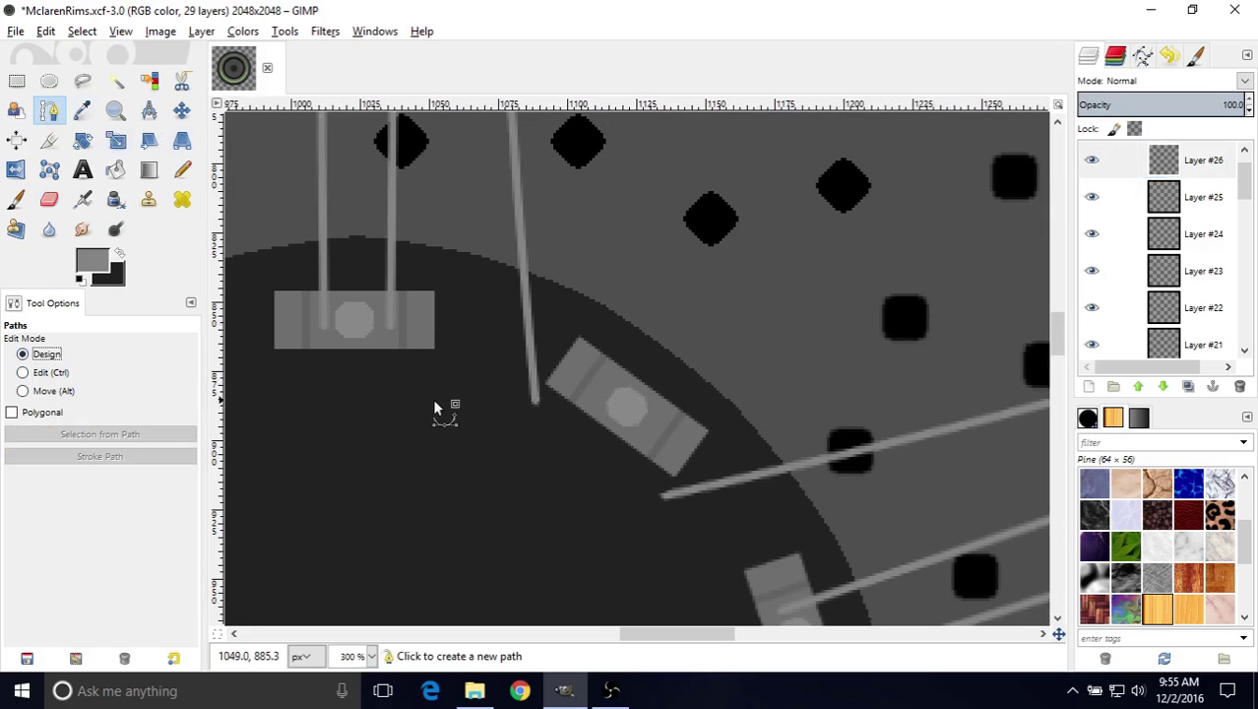
left_click(533, 400)
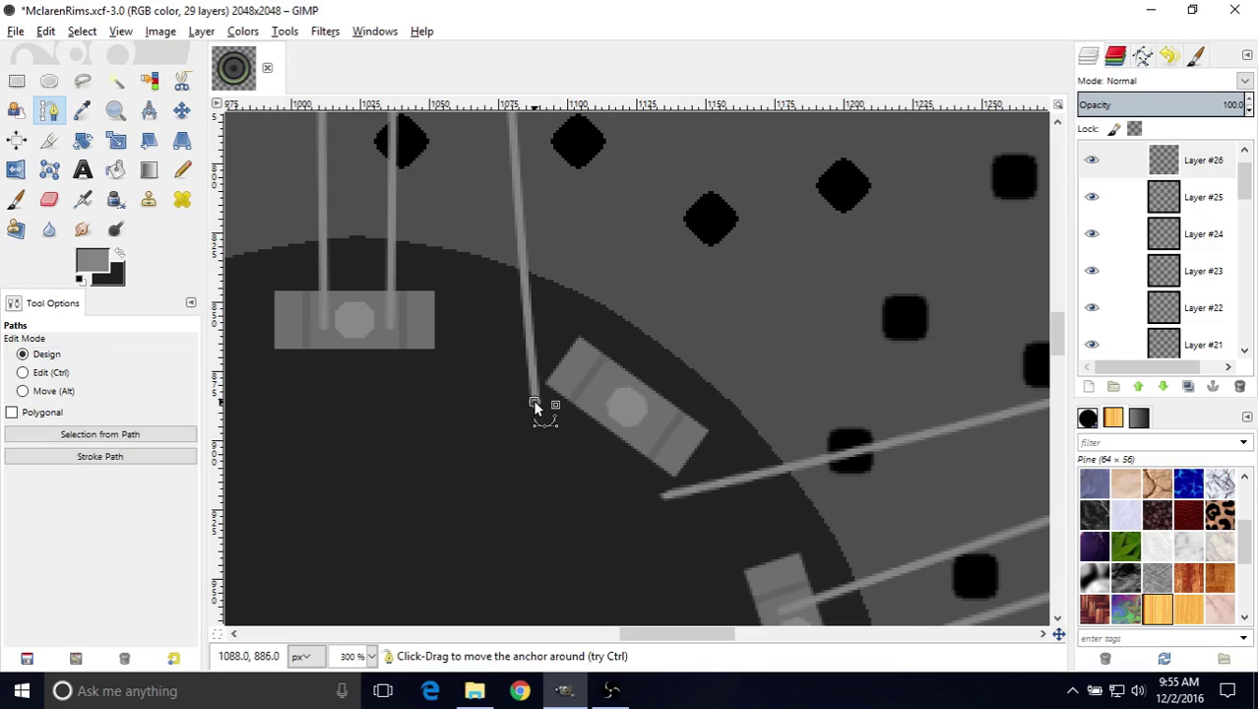
left_click(664, 496)
left_click(24, 376)
left_click_drag(597, 446, 611, 447)
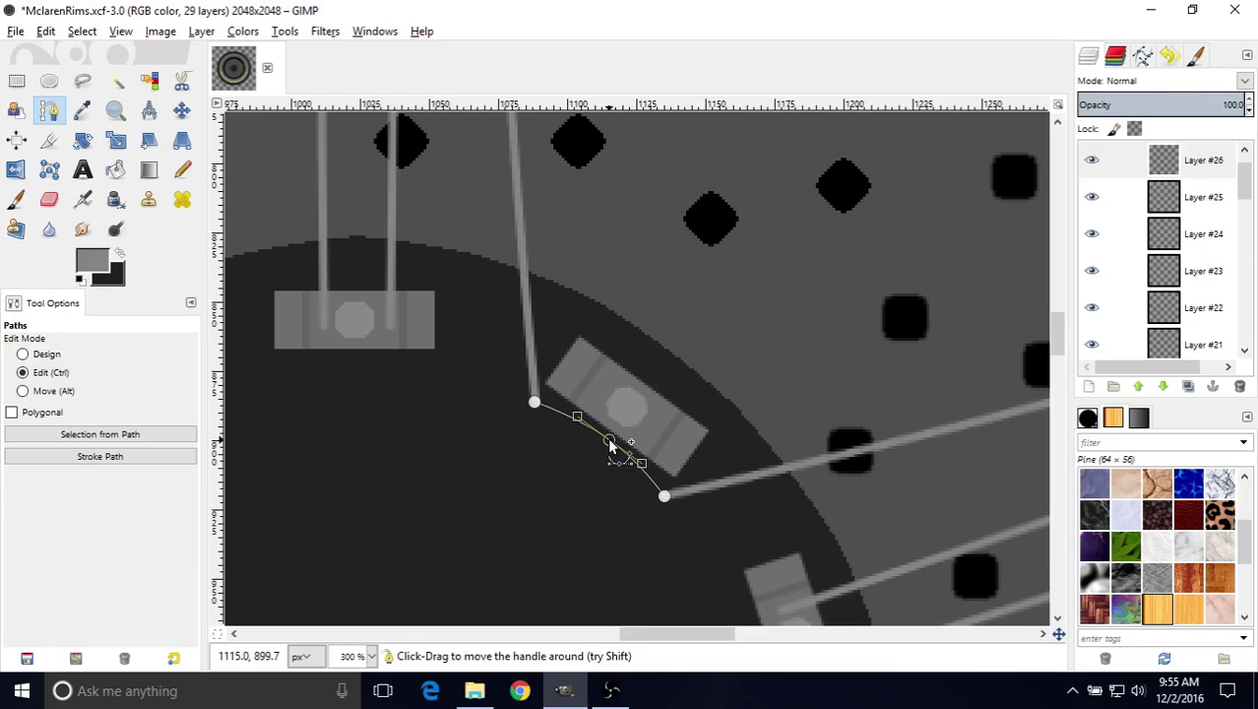
- Stroke the curved hub path with a 3 px solid color line and switch to the Move tool
left_click(80, 459)
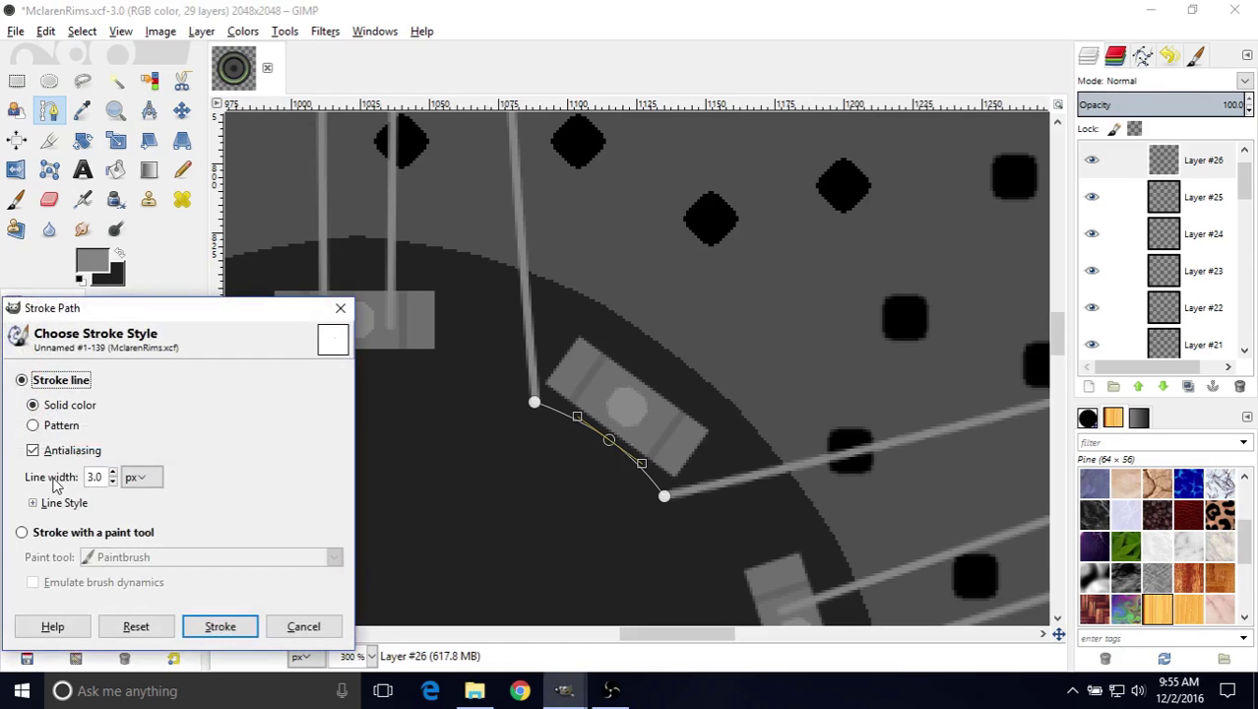
left_click(207, 627)
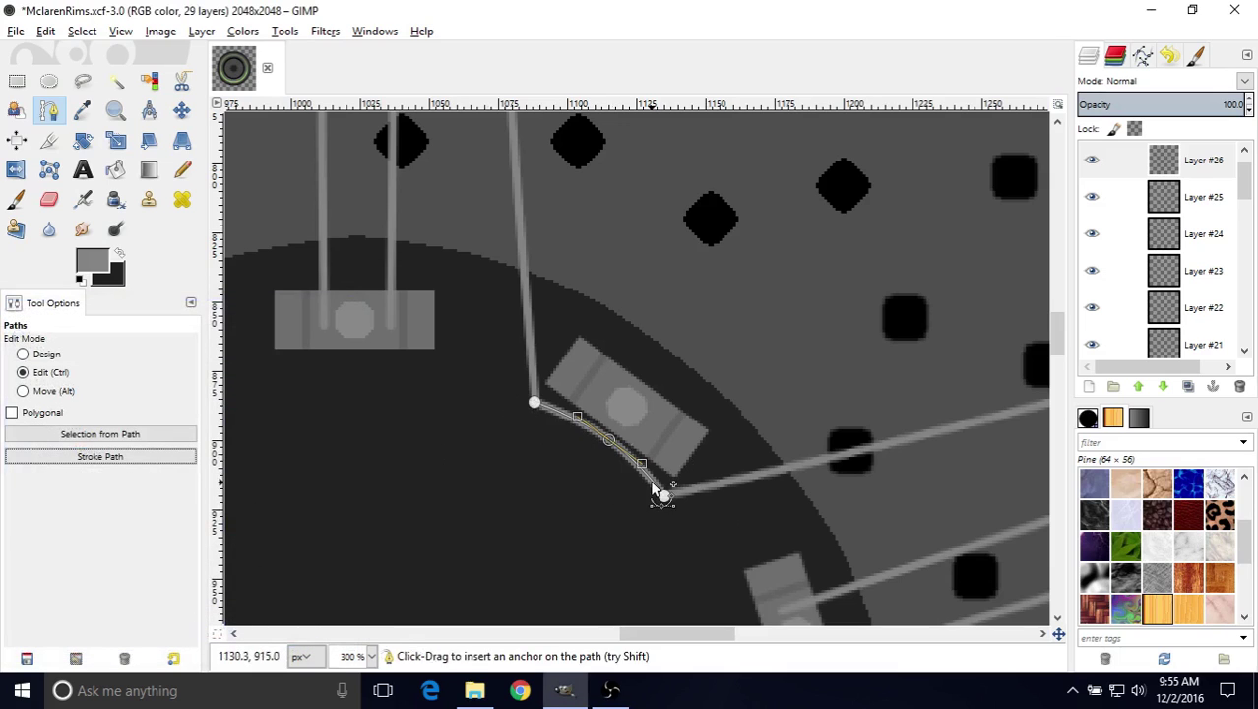
left_click(182, 111)
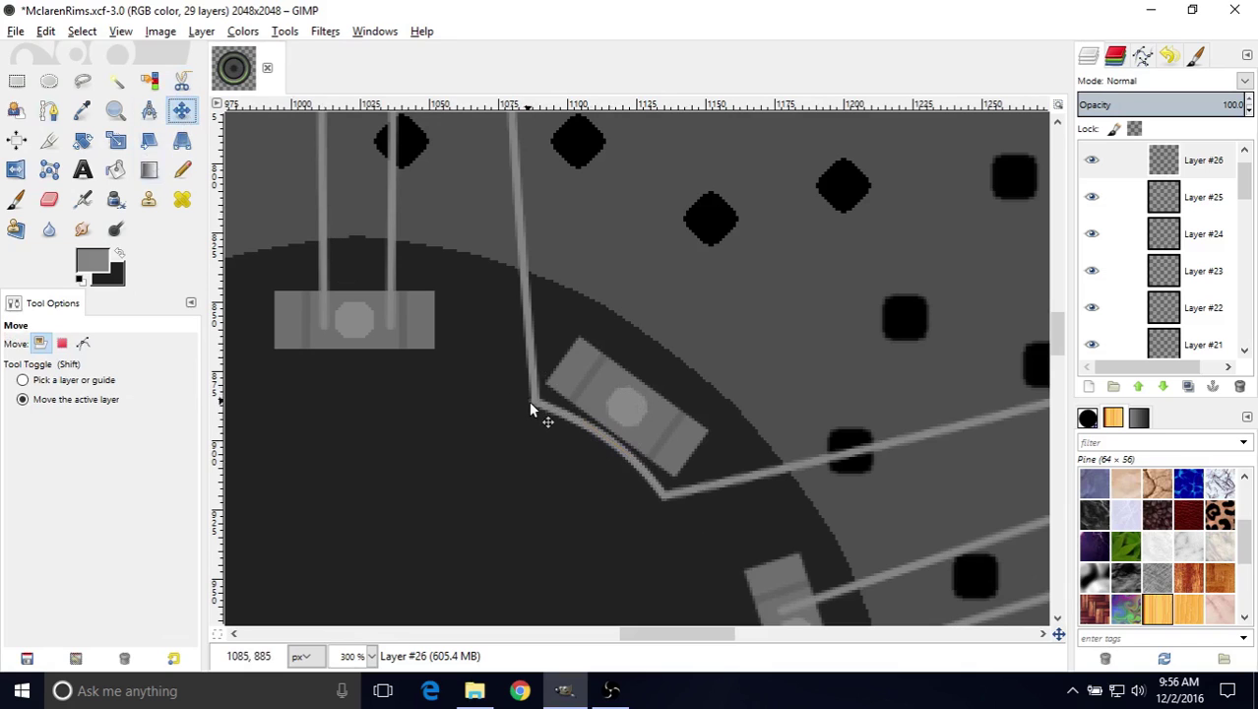
- Examine the joined spoke outlines on the whole wheel and show the McLaren wheel reference photo for comparison
scroll(676, 442, "down", 4, "ctrl")
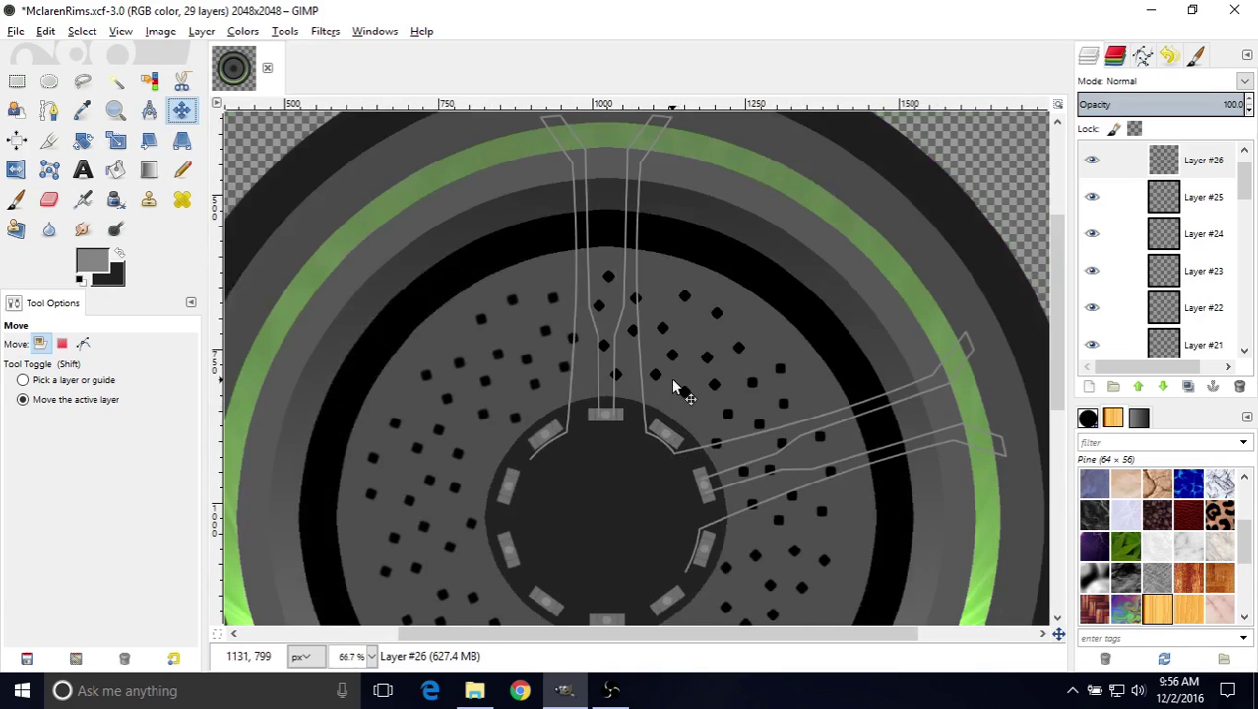
scroll(652, 368, "right", 2)
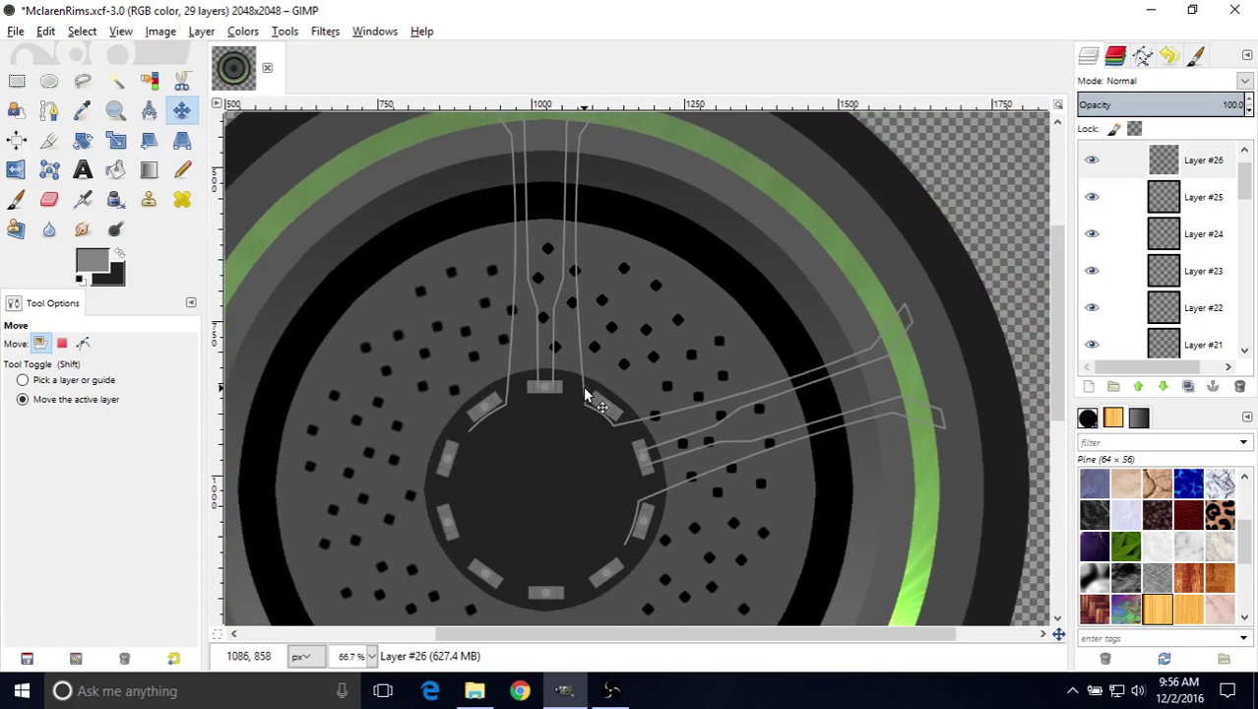
middle_click_drag(584, 394, 542, 402)
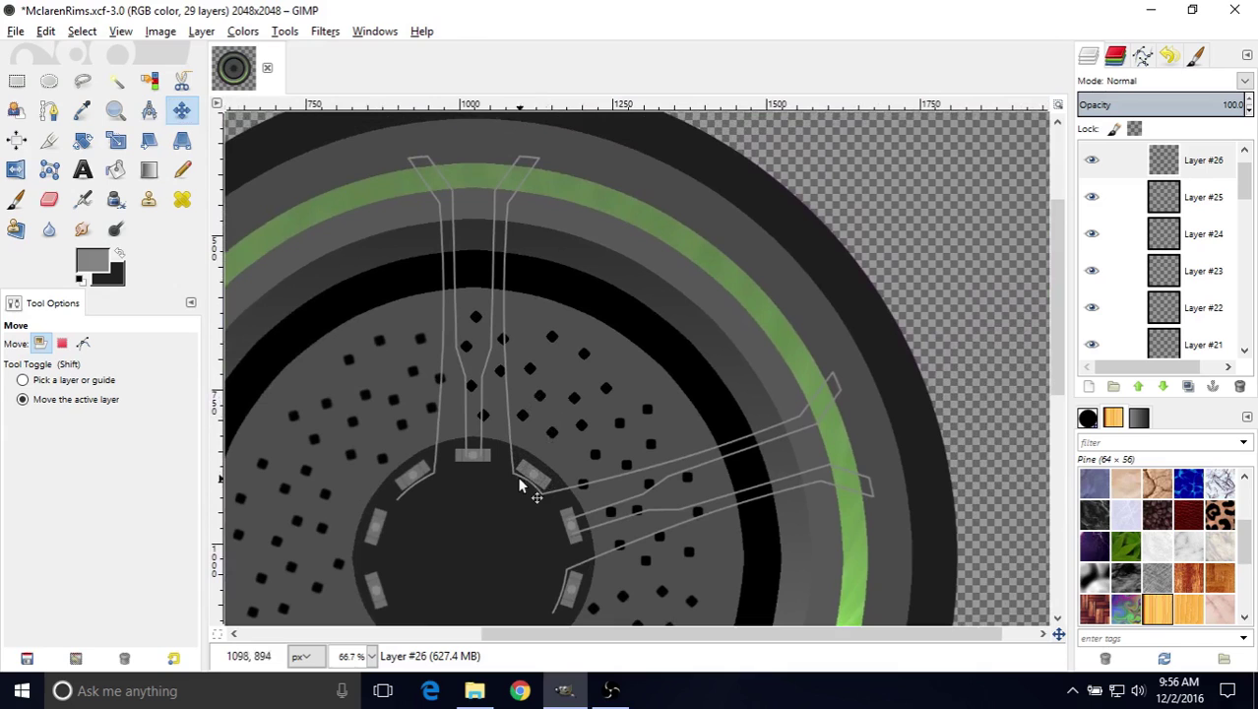
middle_click_drag(629, 301, 604, 321)
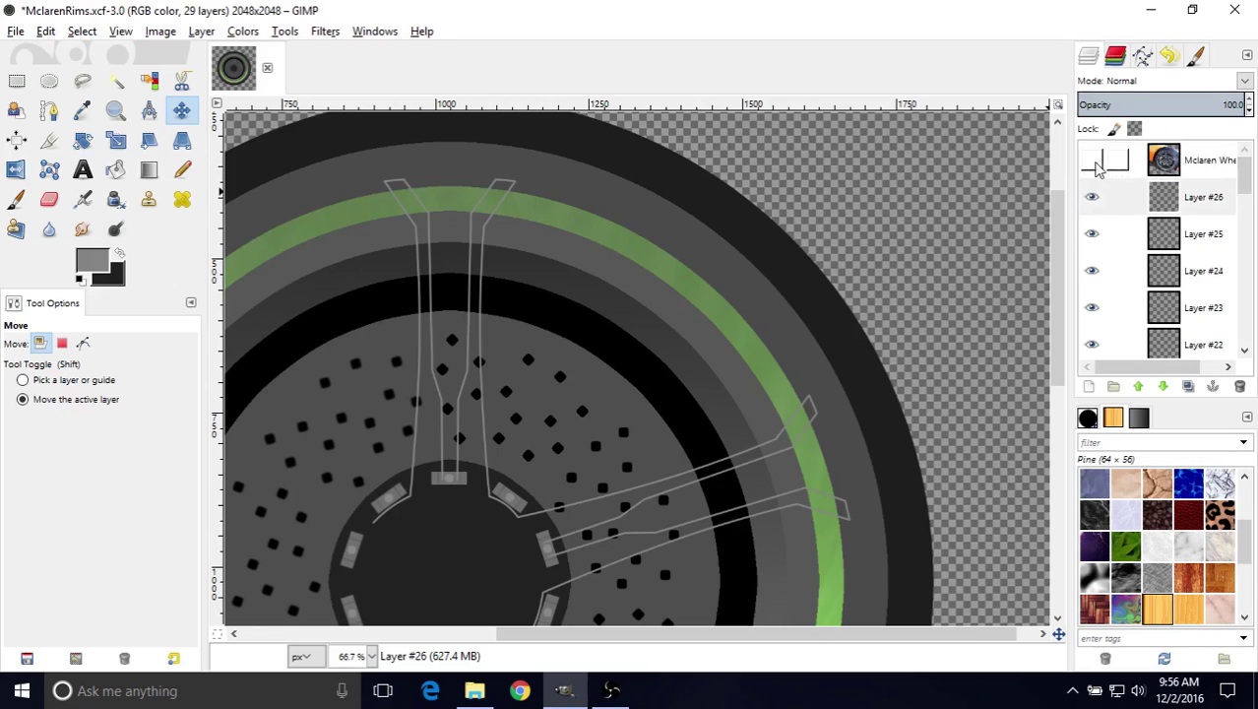
left_click(1092, 161)
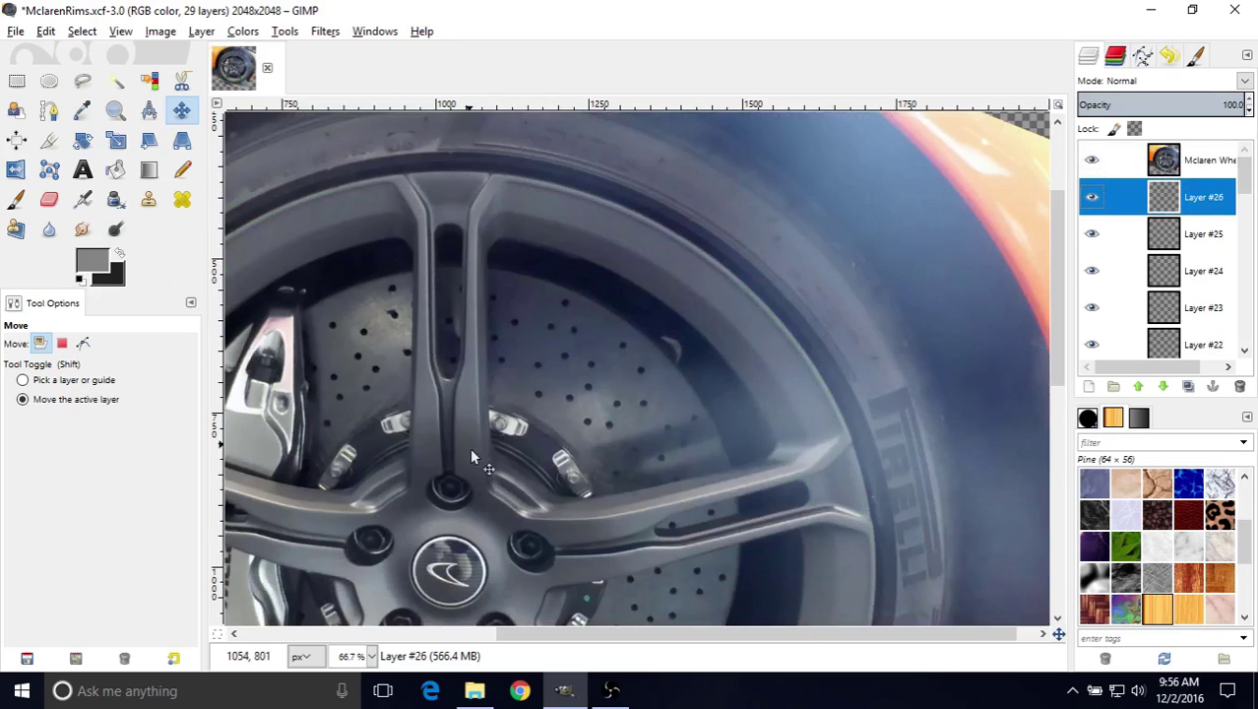
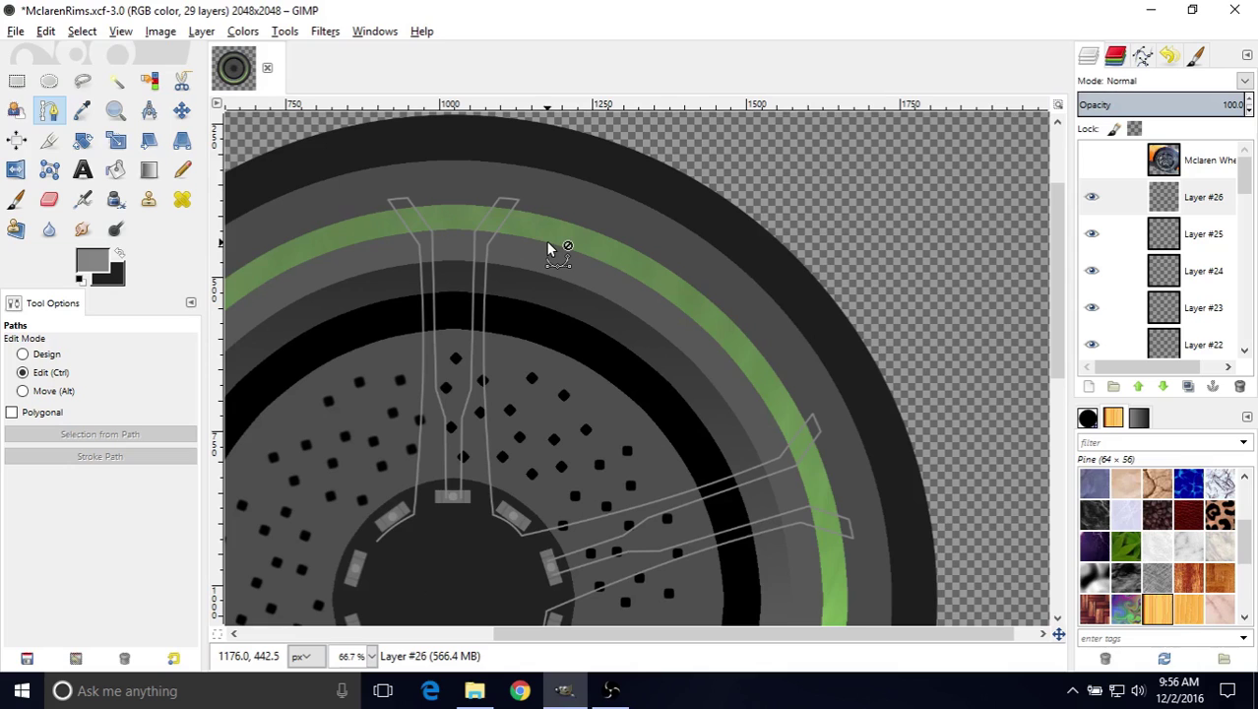
- Draw a path on Layer #26 from the upper spoke's outer corner to the neighbouring spoke's nearest corner and bend it along the rim
scroll(546, 240, "up", 1, "ctrl")
middle_click_drag(551, 256, 507, 278)
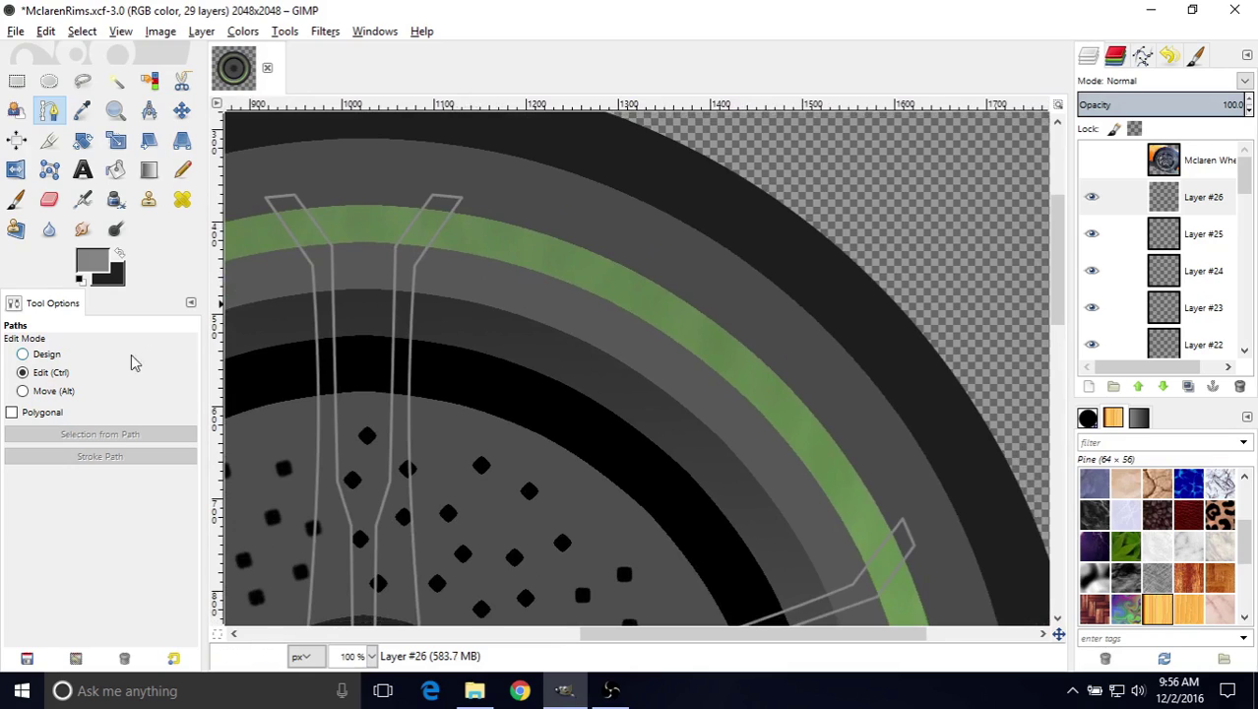
left_click(30, 358)
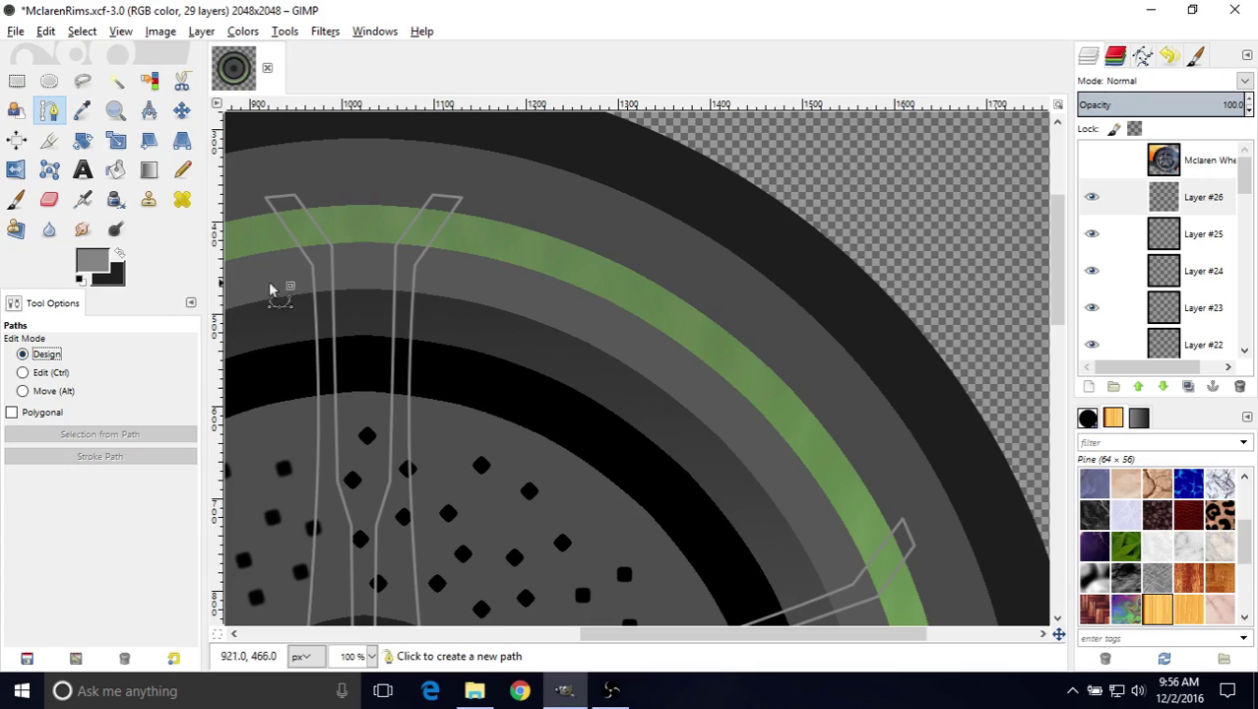
left_click(459, 199)
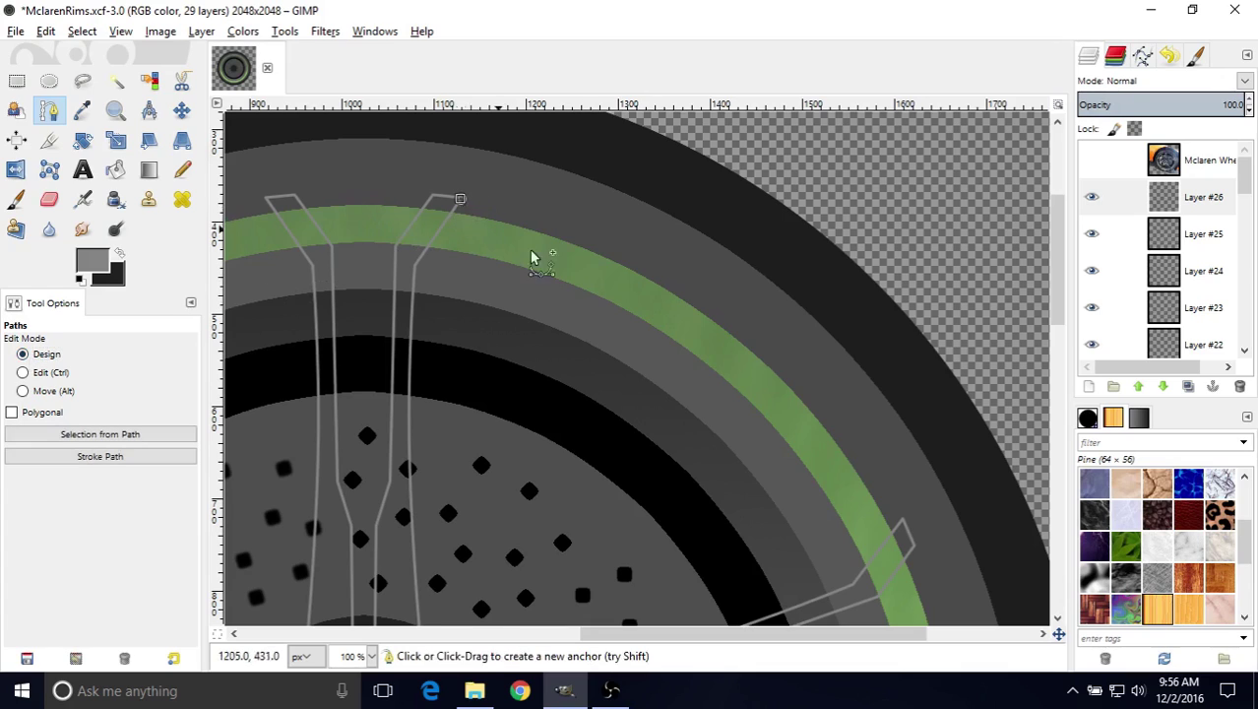
left_click(901, 520)
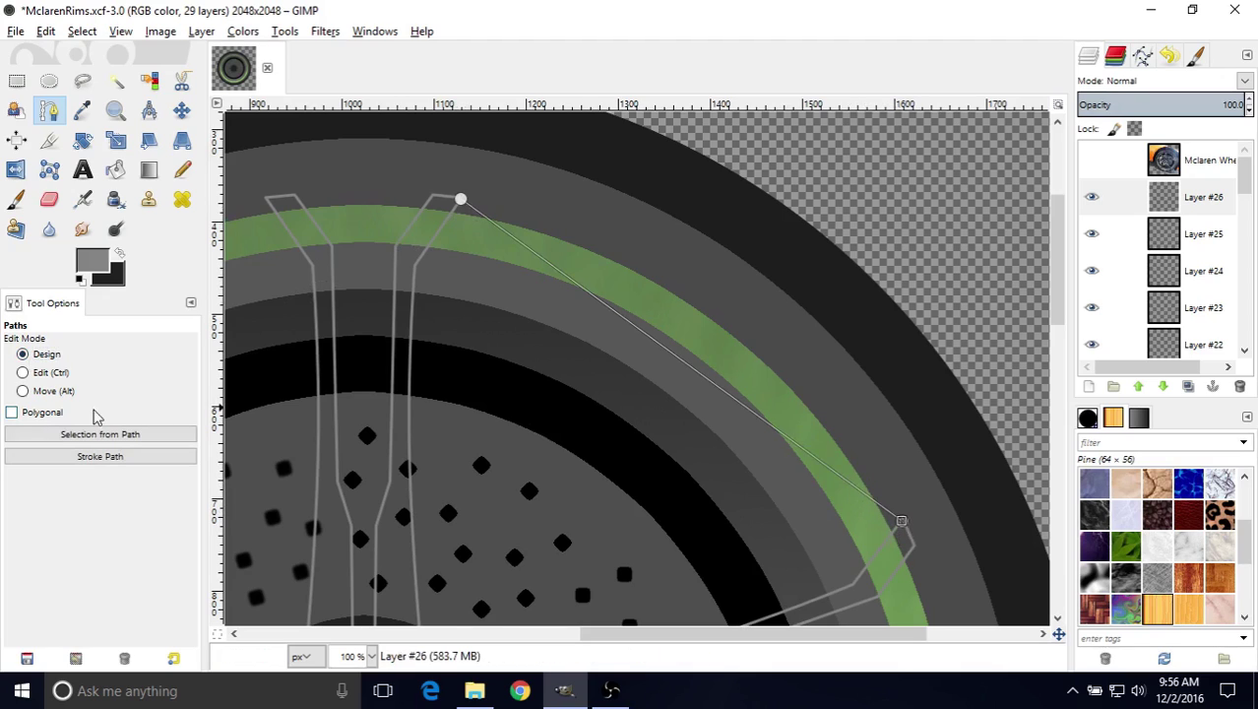
left_click(23, 373)
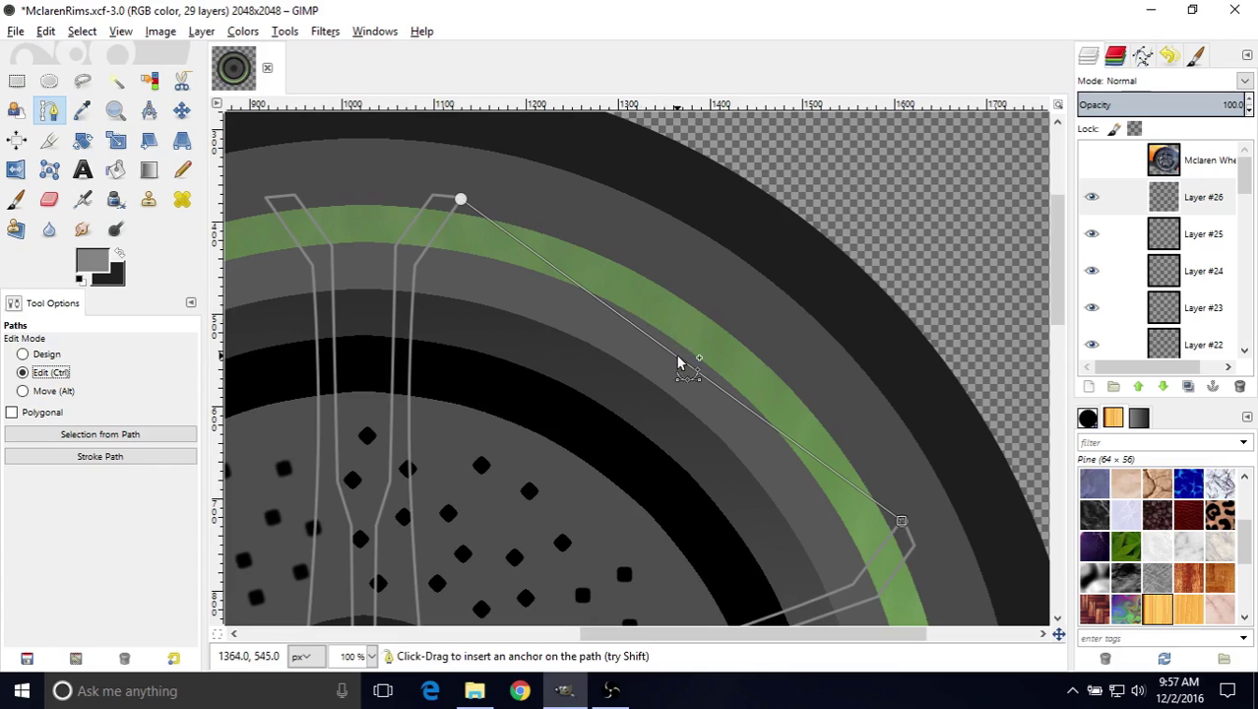
left_click_drag(678, 363, 721, 315)
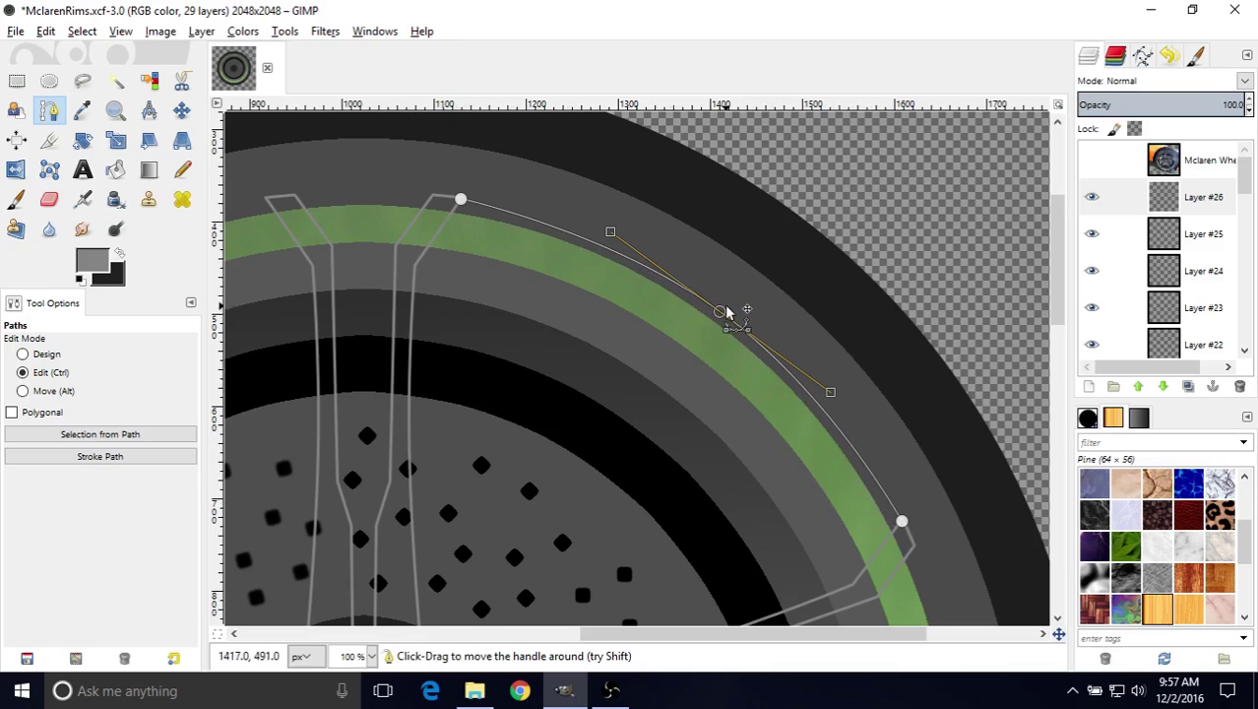
left_click(25, 354)
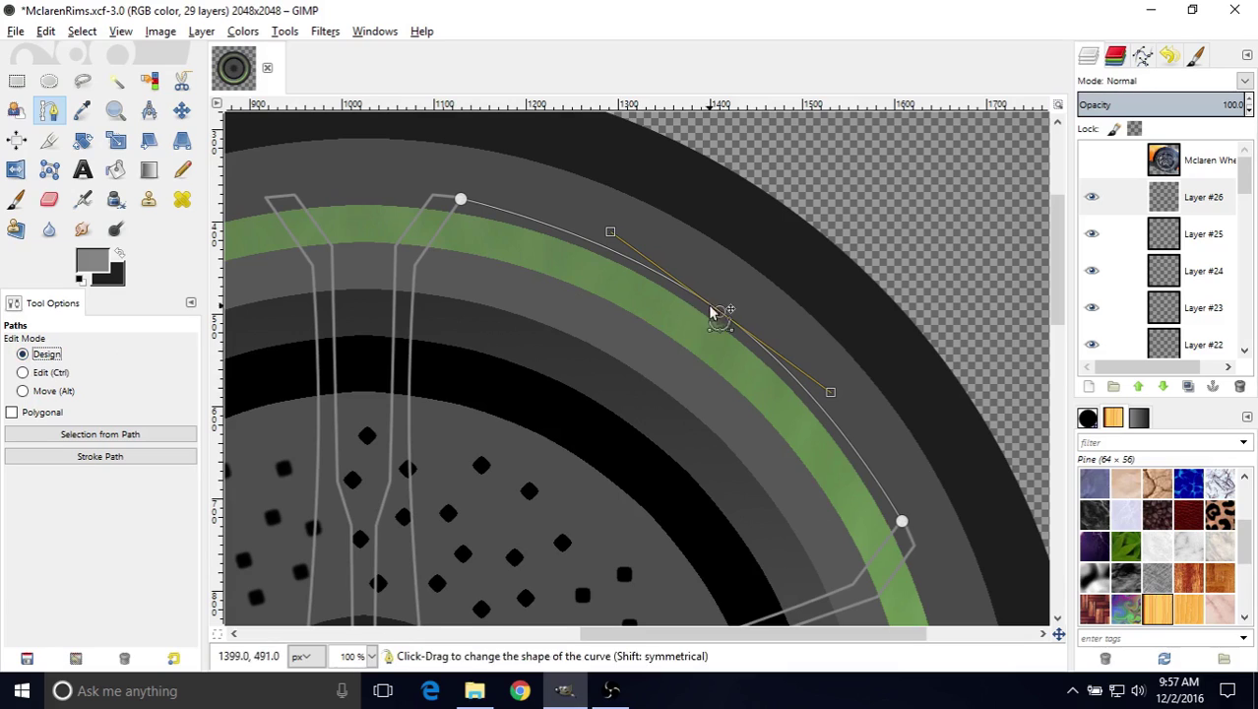
left_click_drag(721, 317, 722, 313)
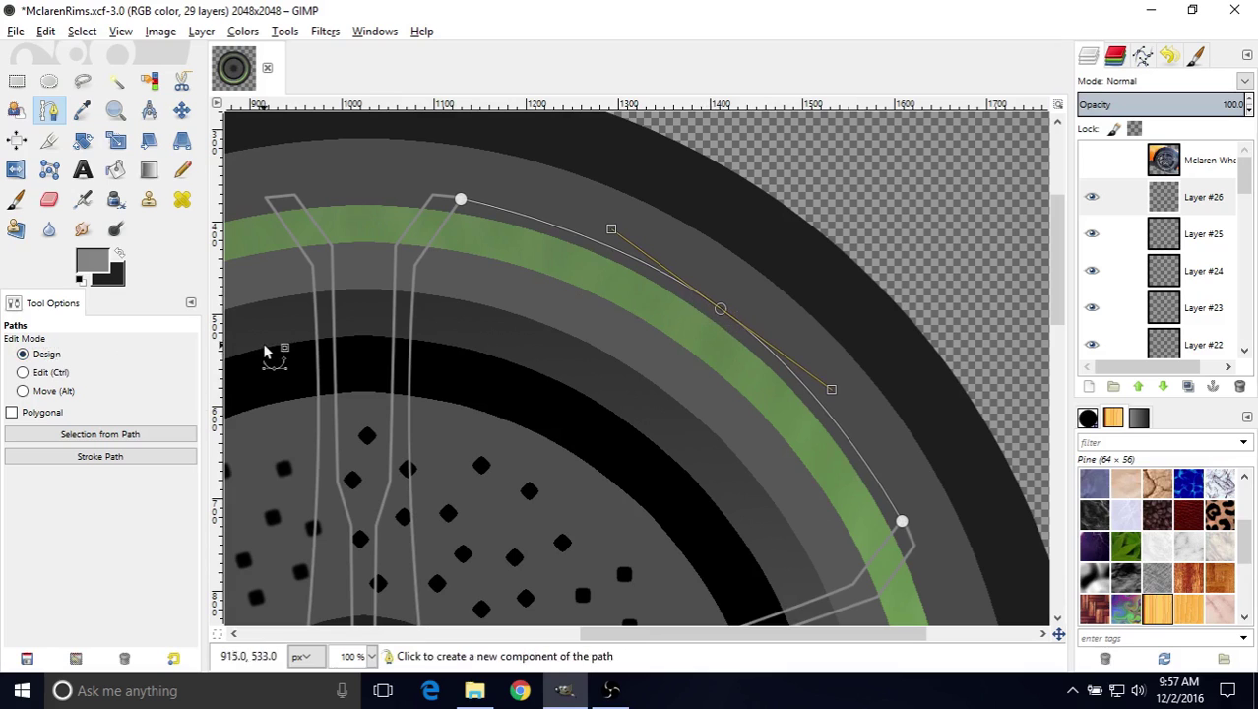
- Stroke the curved rim path with a 3 px solid color line and switch to the Move tool
left_click(59, 458)
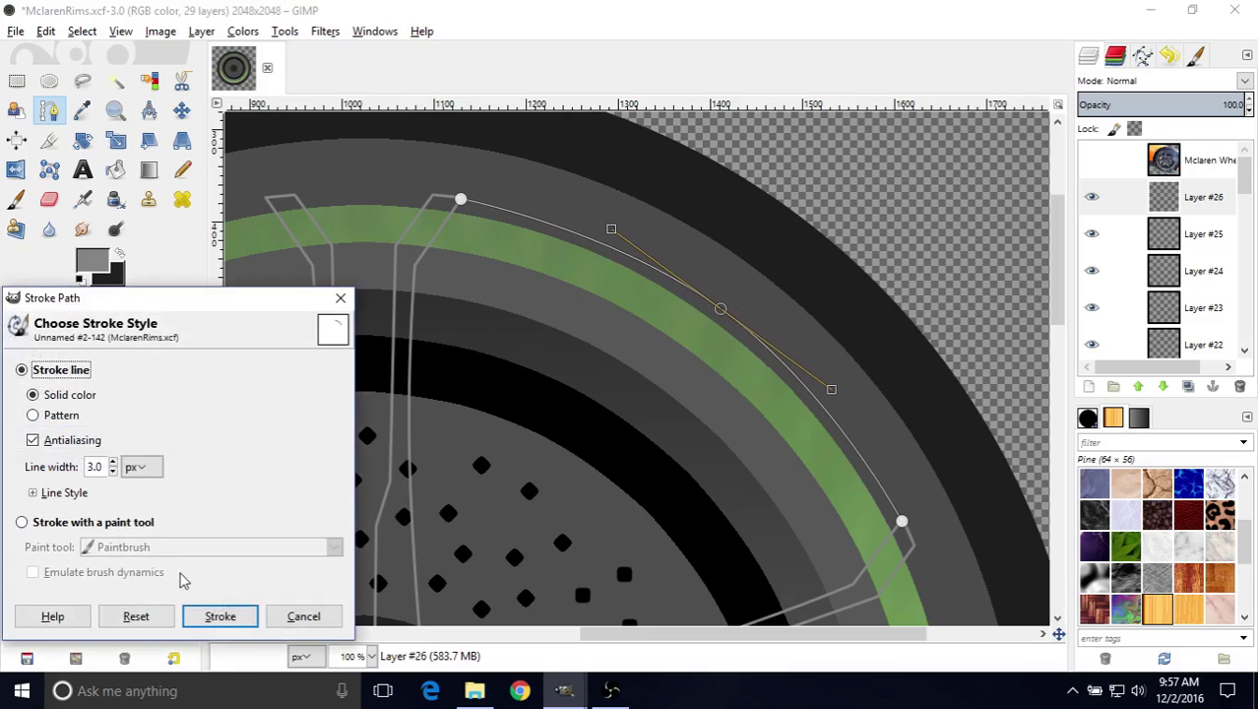
left_click(216, 616)
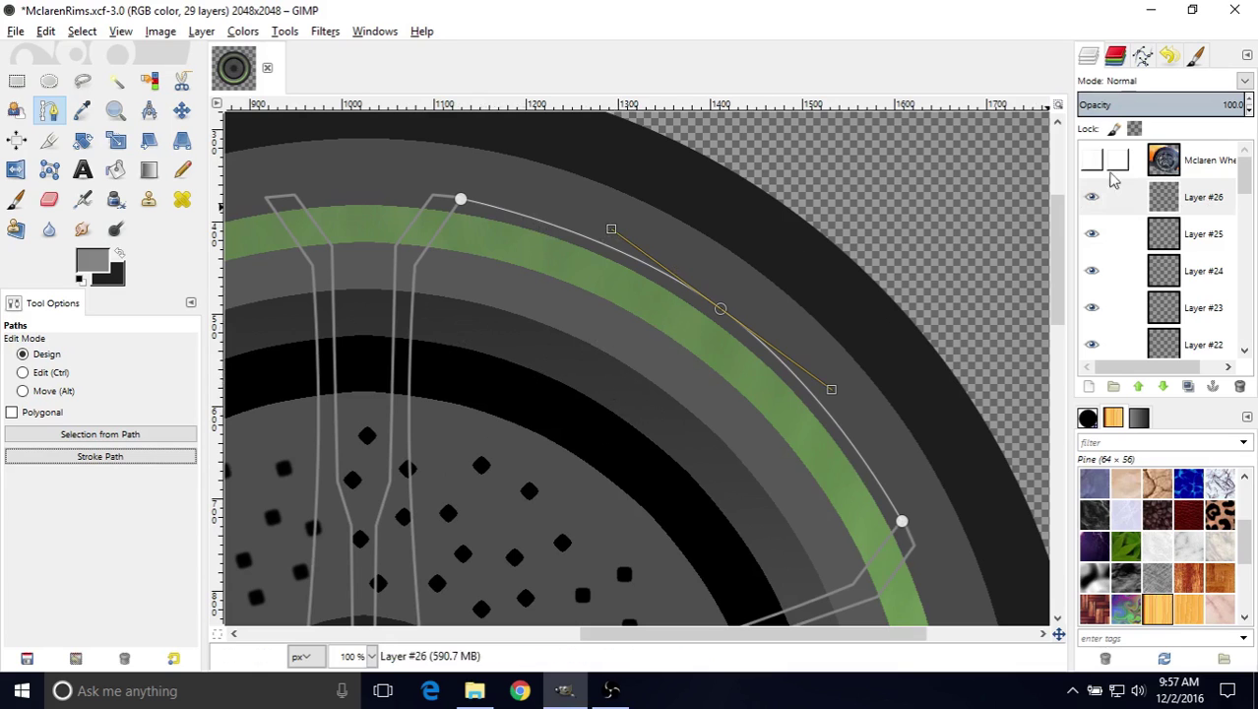
middle_click_drag(662, 356, 701, 265)
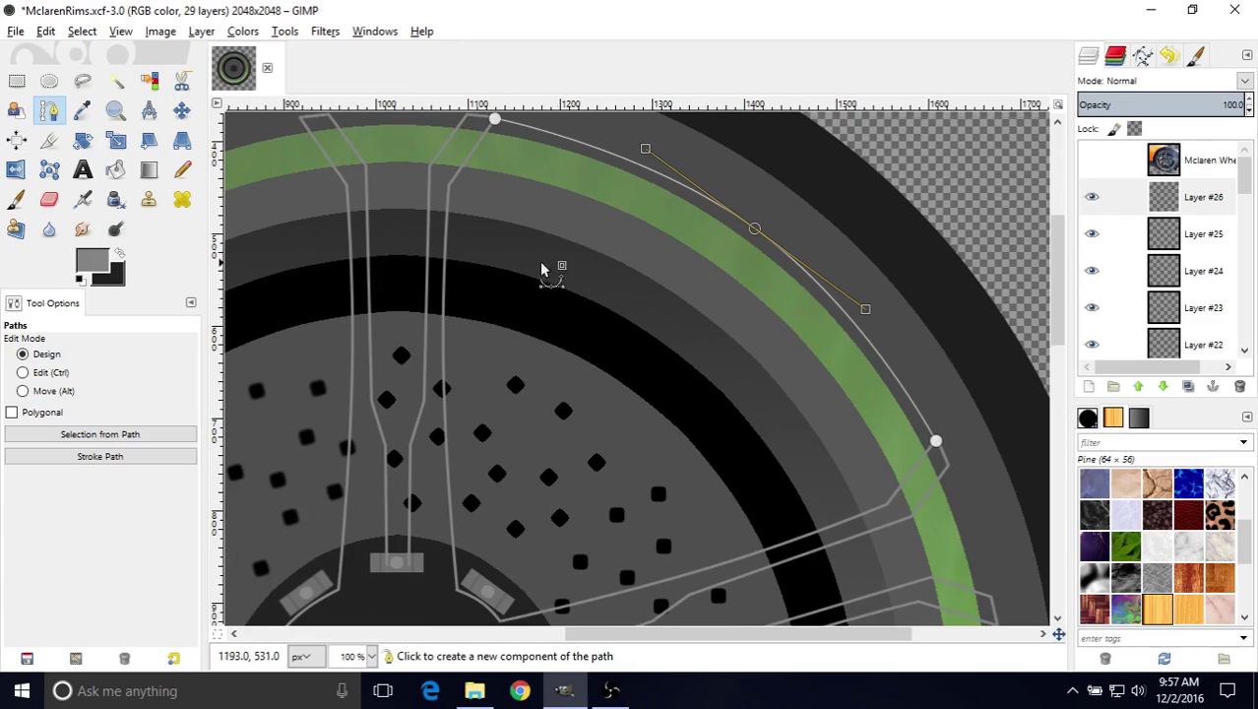
left_click(182, 111)
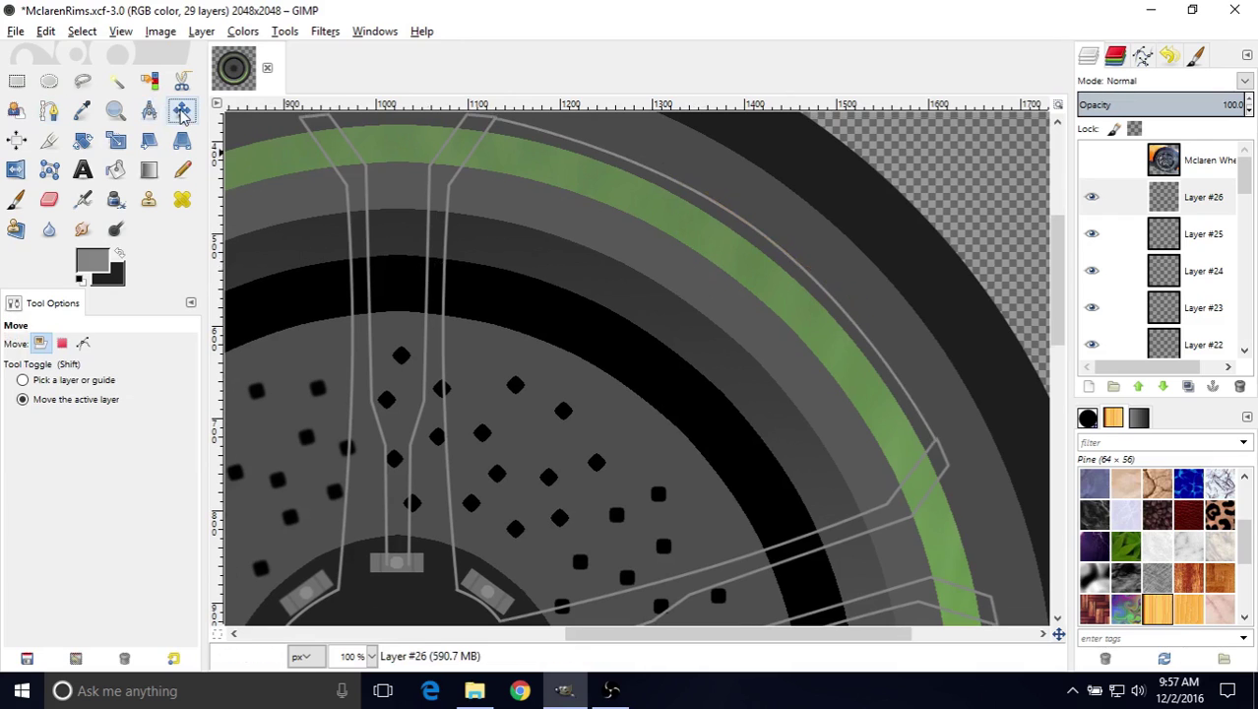
- Inspect the stroked rim arc up close at both spoke ends and undo the stroke
middle_click_drag(669, 318, 626, 441)
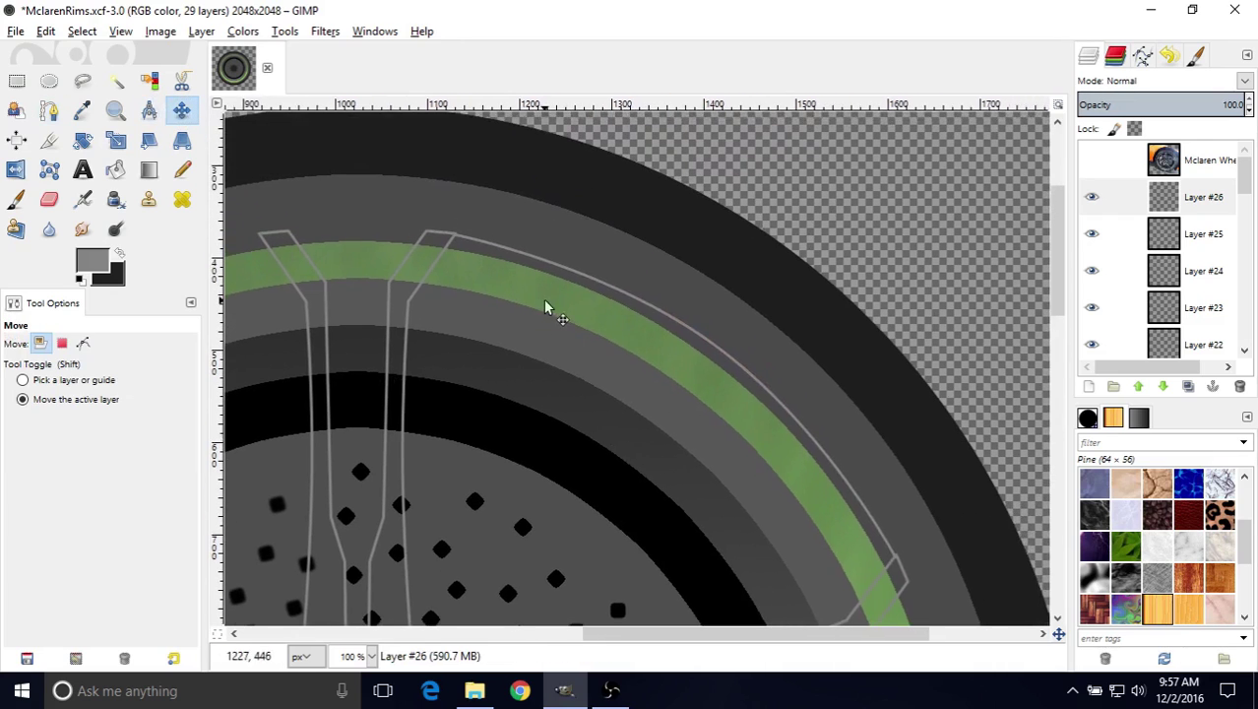
middle_click_drag(546, 307, 563, 340)
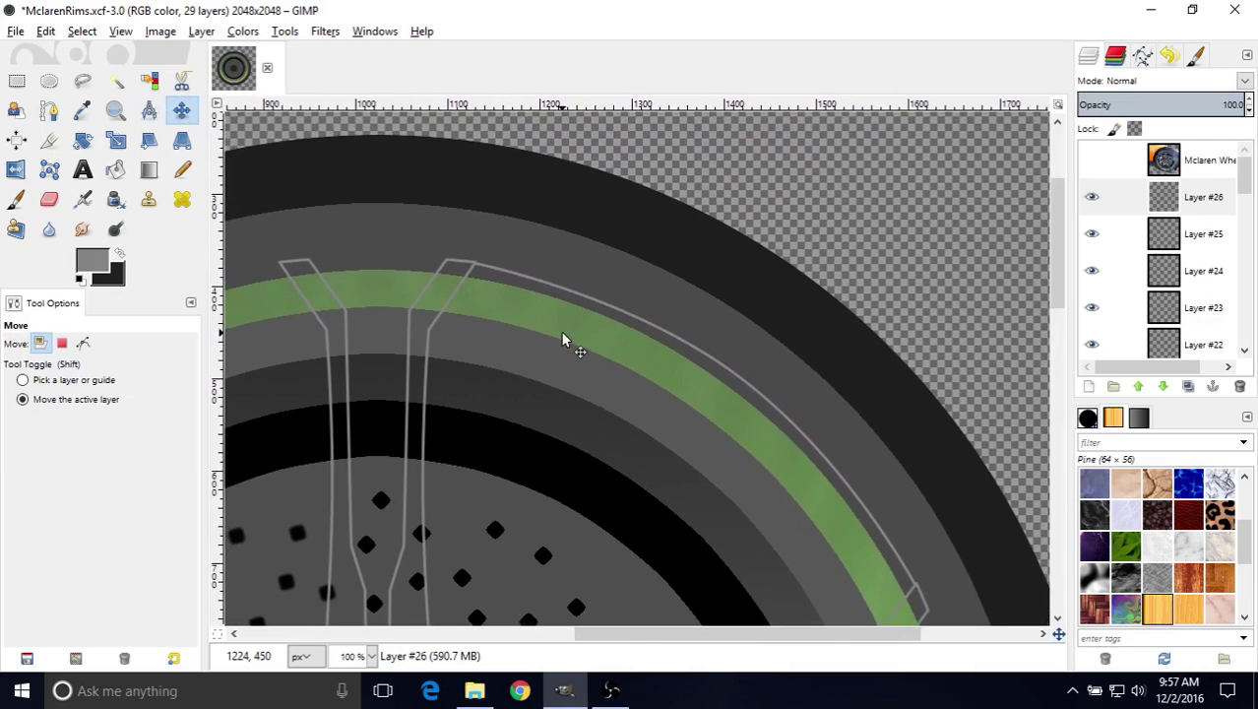
scroll(562, 340, "up", 2, "ctrl")
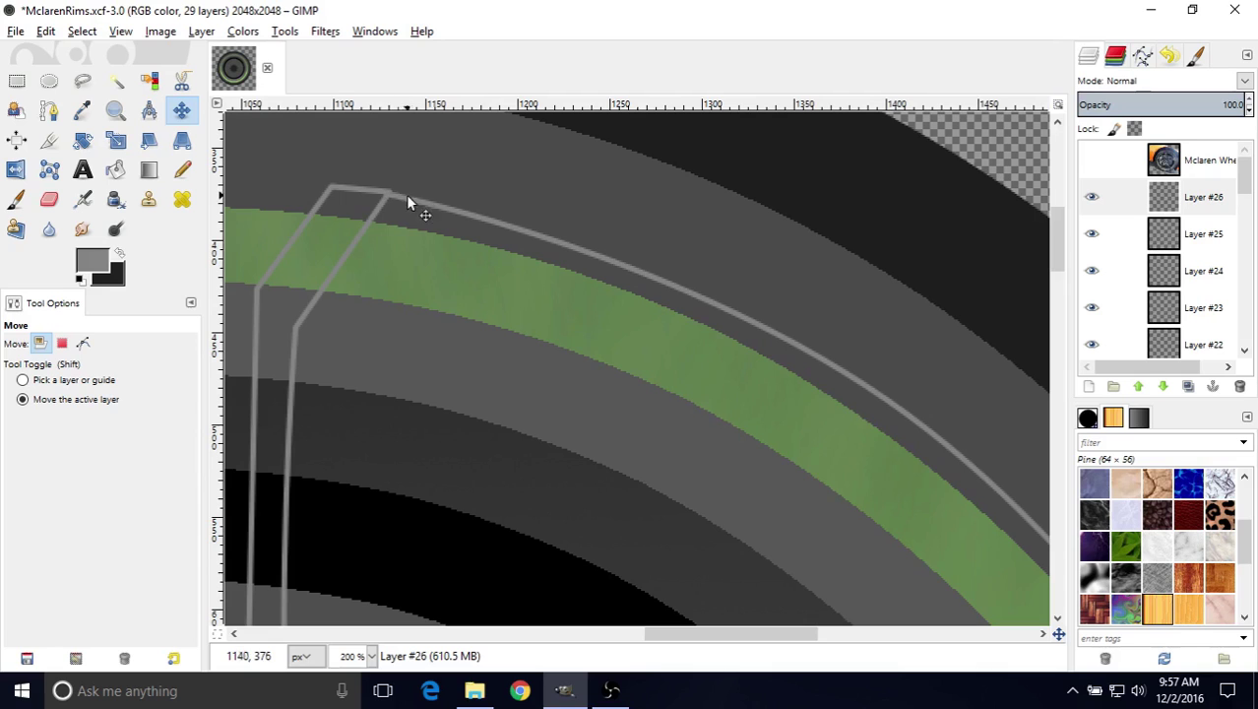
scroll(450, 203, "down", 5)
scroll(601, 329, "right", 5, "shift")
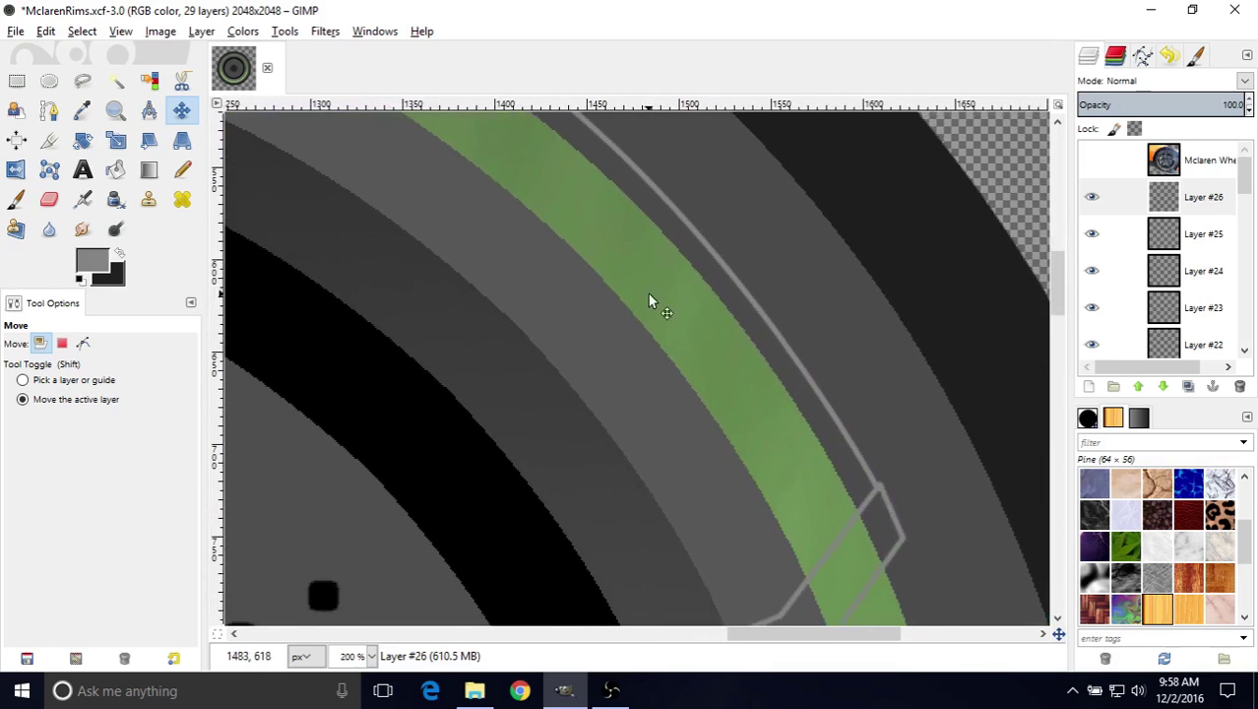
scroll(777, 423, "left", 5, "shift")
scroll(787, 452, "up", 5)
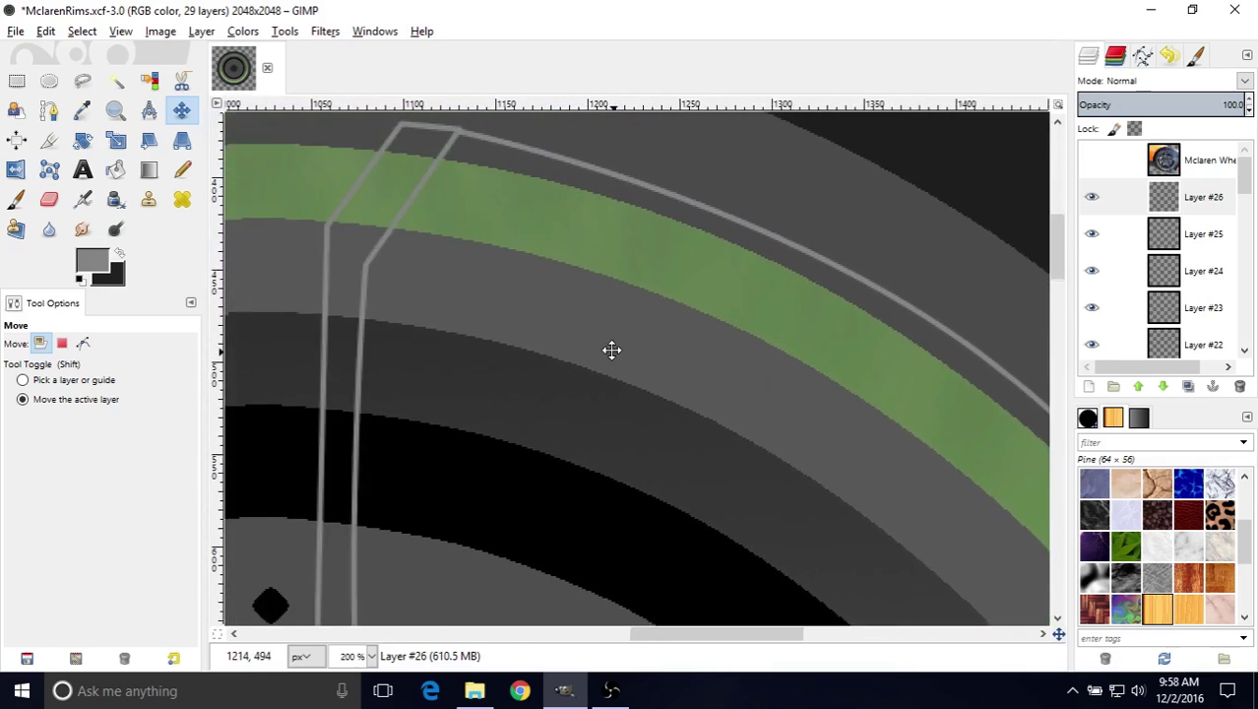
key("ctrl+z")
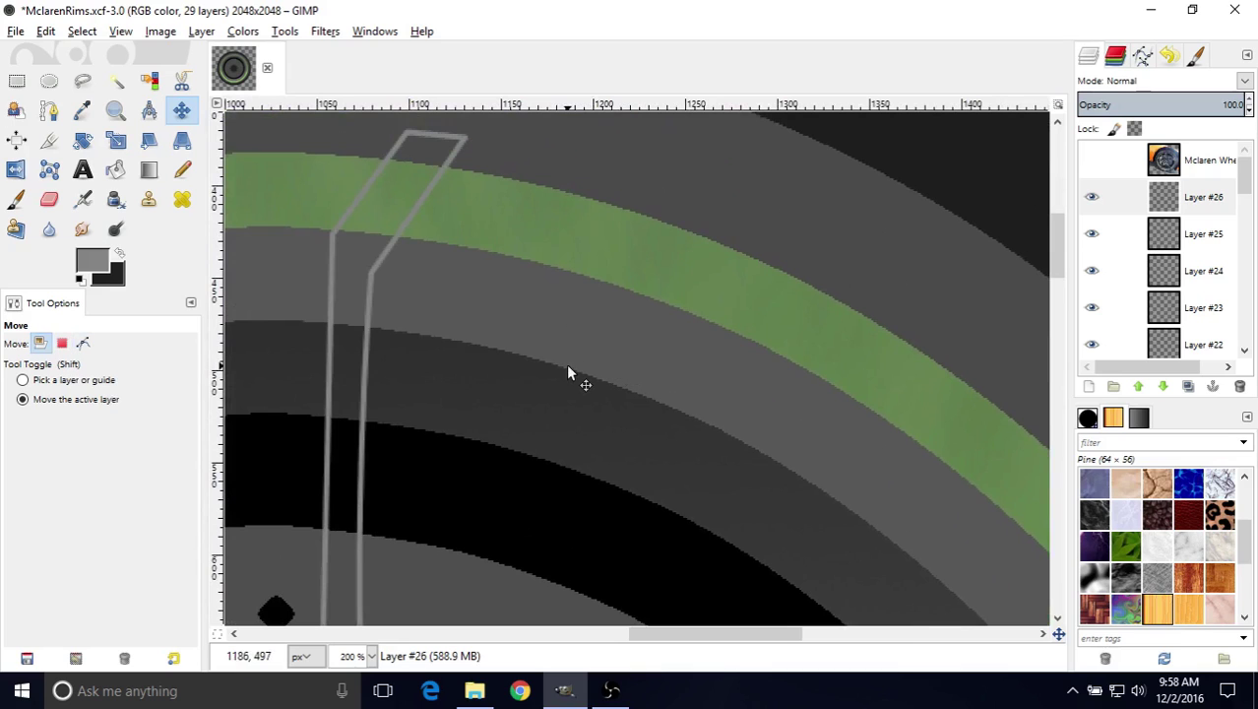
- Redraw the path between the two spokes' facing outer corners and bend its middle outward to follow the rim just outside the green ring
scroll(569, 374, "down", 1, "ctrl")
scroll(591, 325, "down", 1)
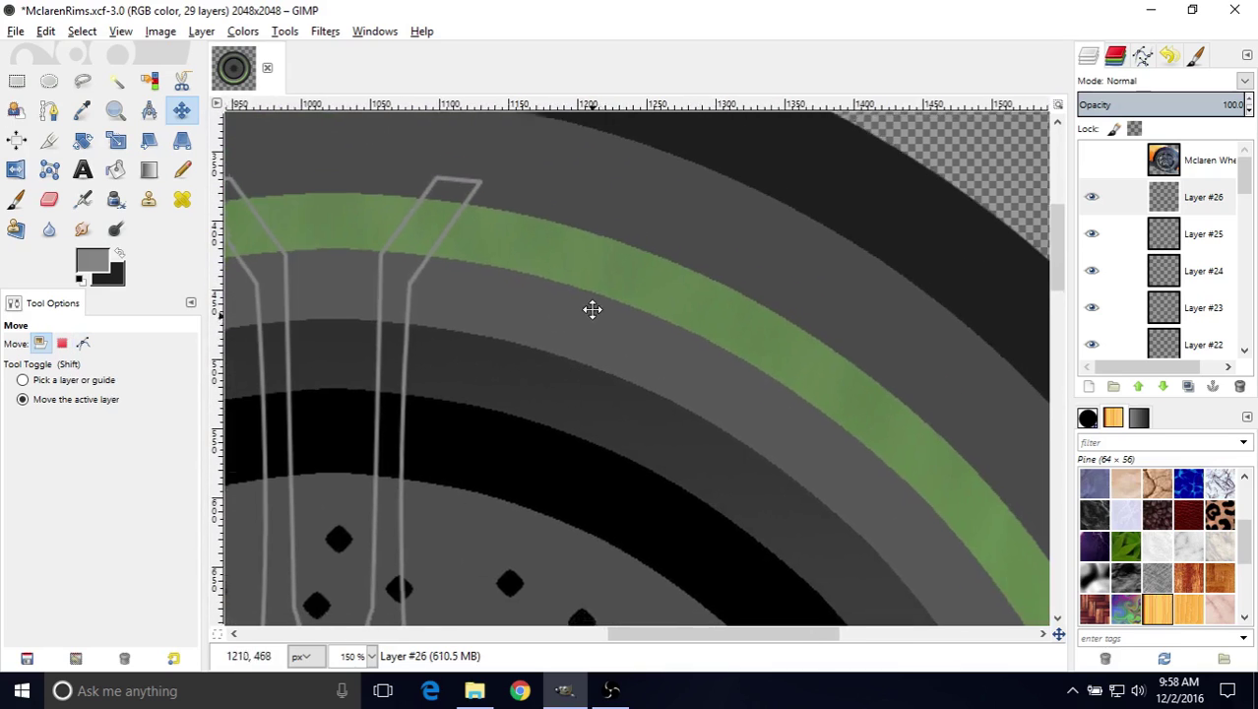
scroll(548, 267, "down", 1, "ctrl")
middle_click_drag(544, 282, 520, 295)
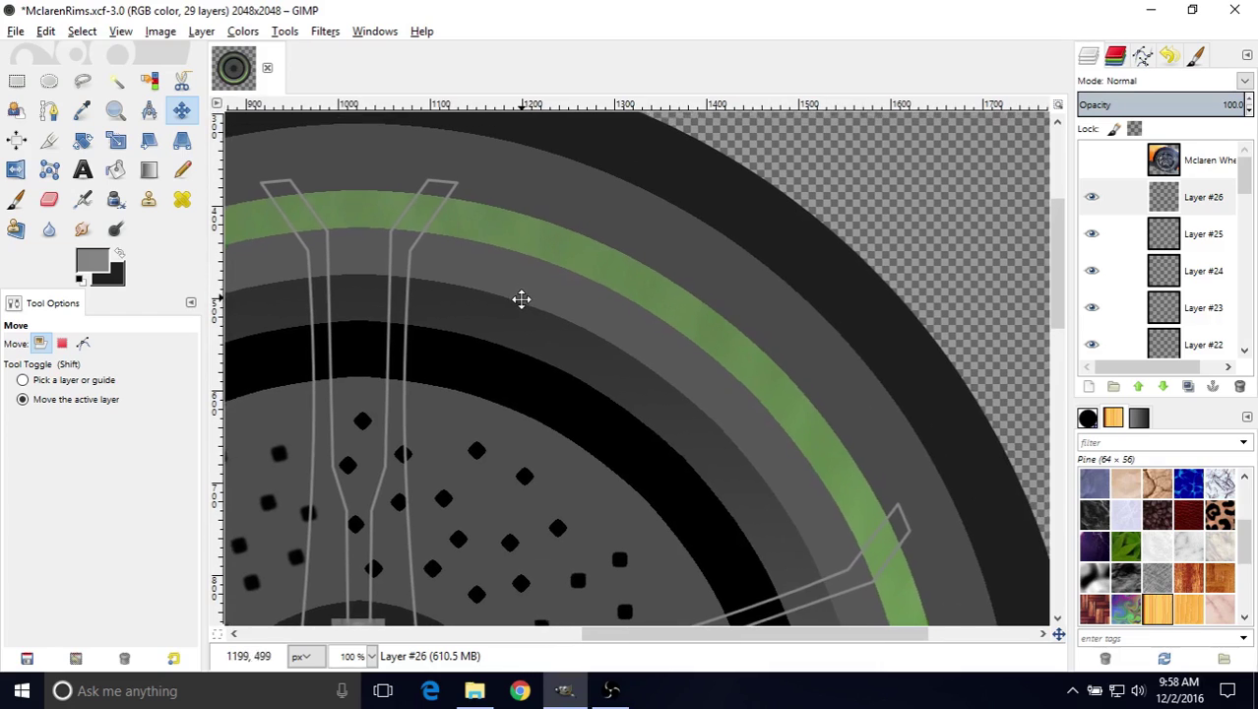
left_click(49, 110)
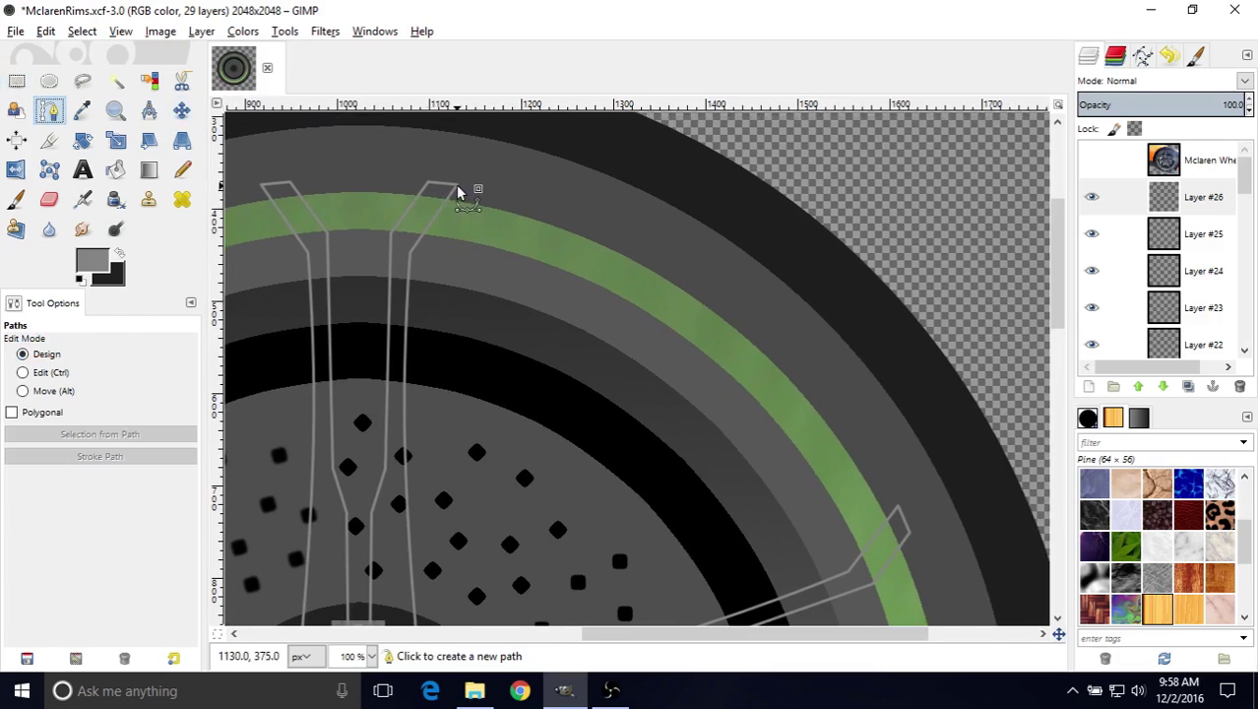
left_click(46, 353)
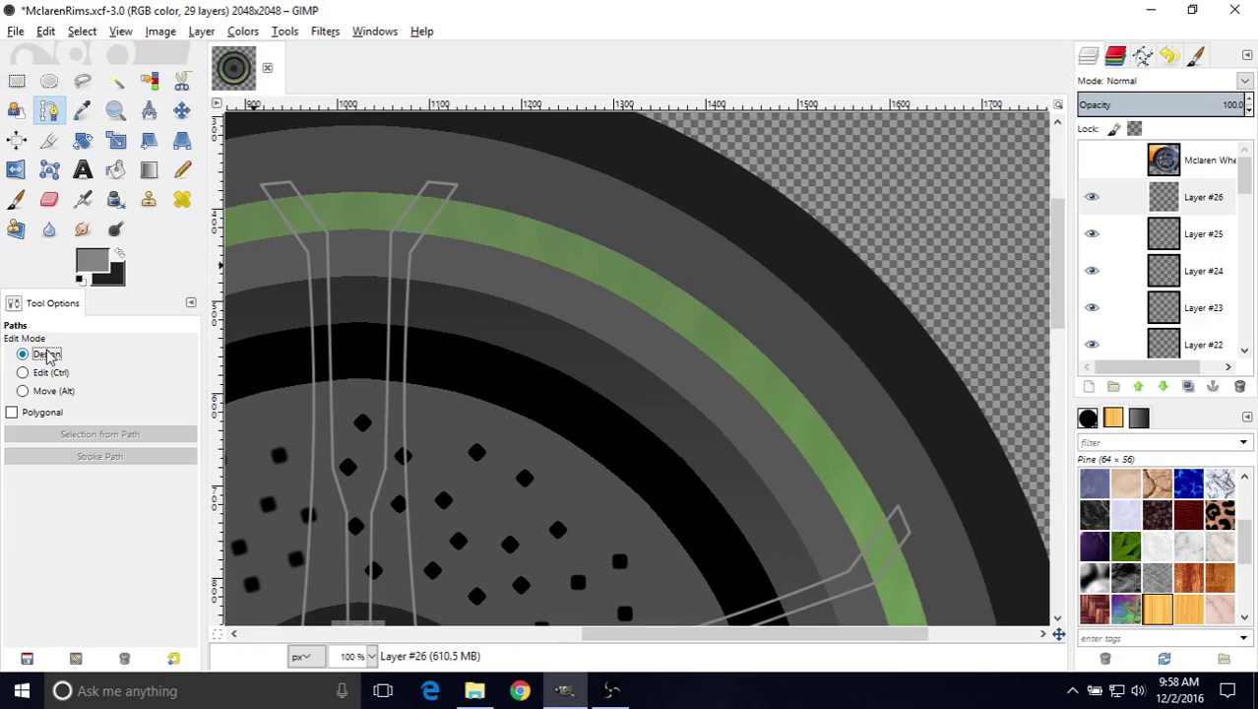
left_click(456, 184)
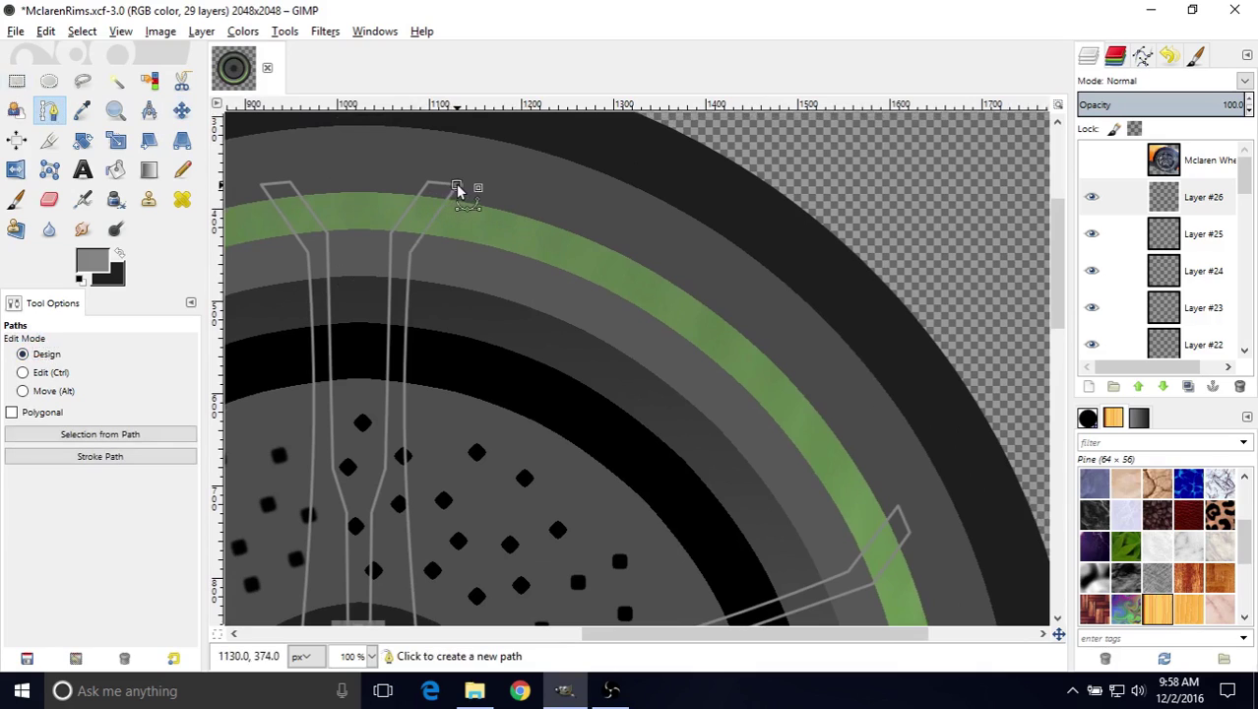
left_click(897, 507)
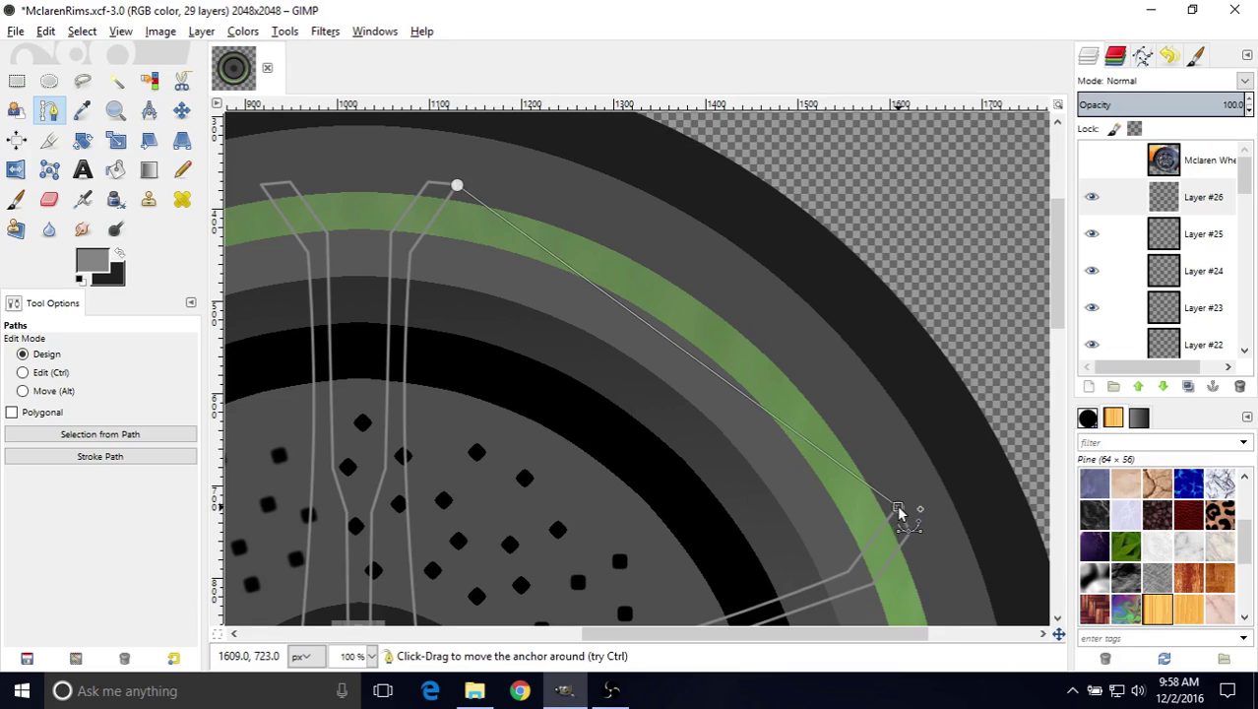
left_click(79, 376)
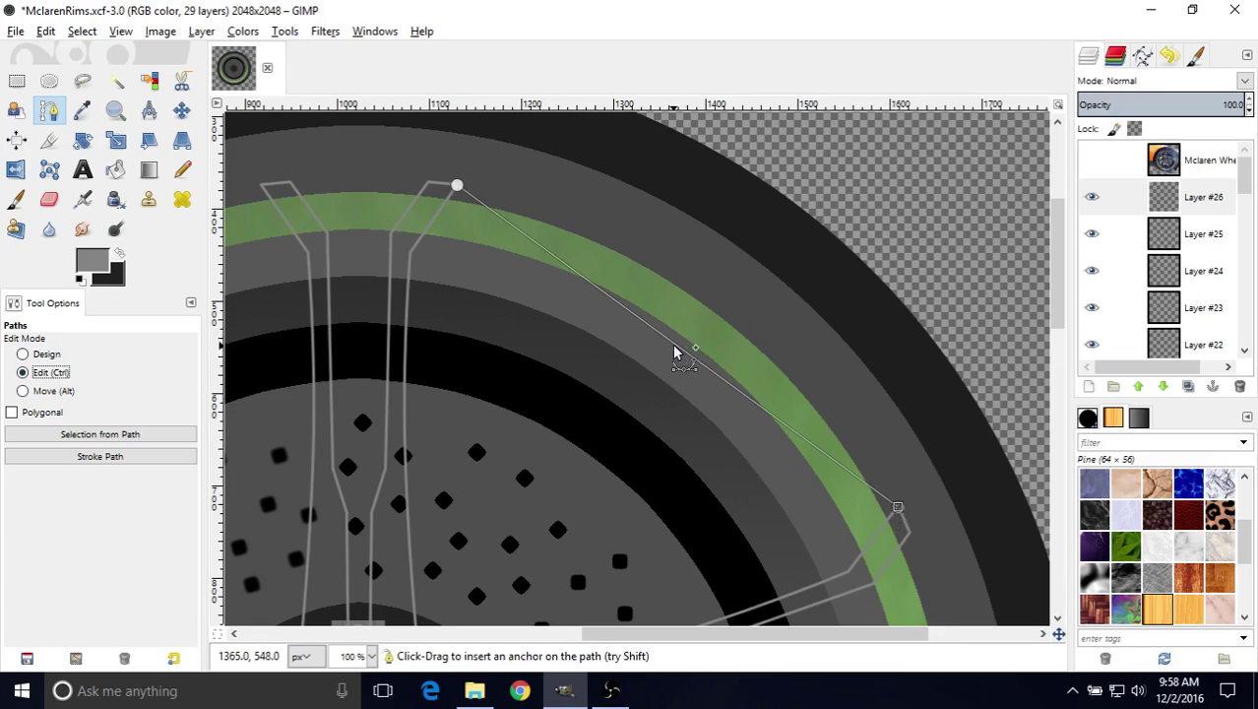
left_click_drag(674, 352, 722, 303)
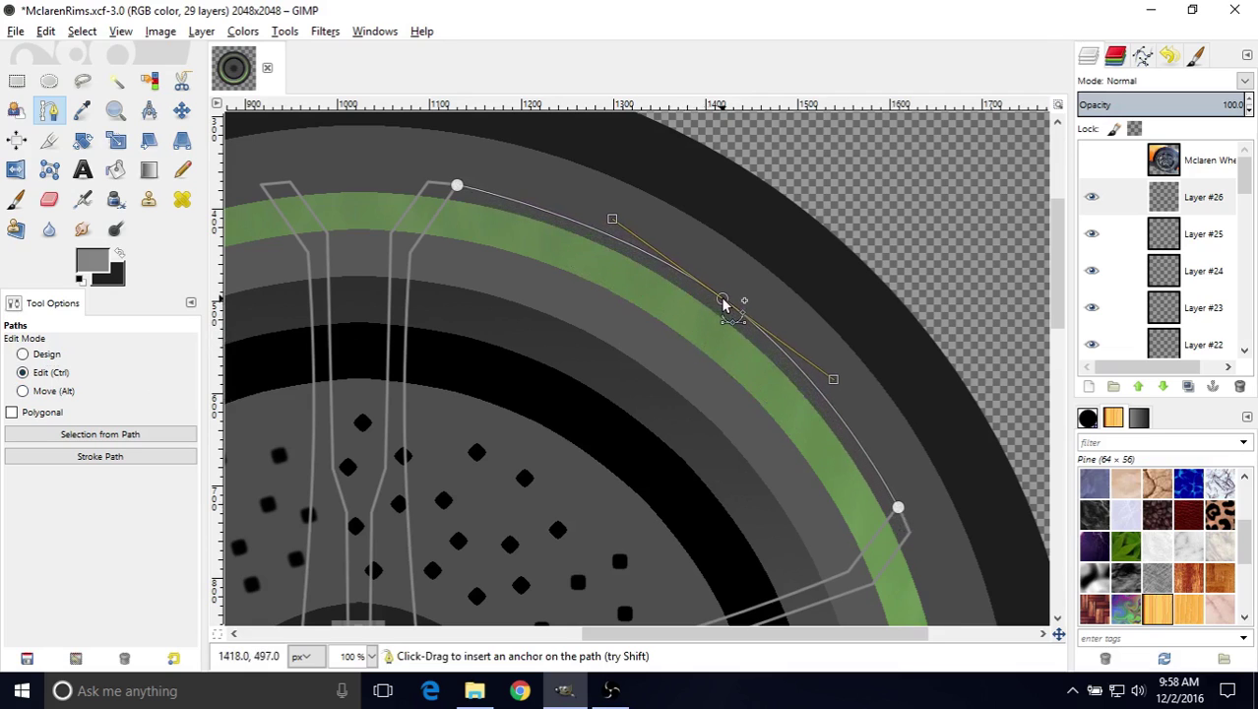
- Stroke the redrawn rim arc using the current stroke settings and switch to the Move tool
left_click(103, 456)
left_click(216, 622)
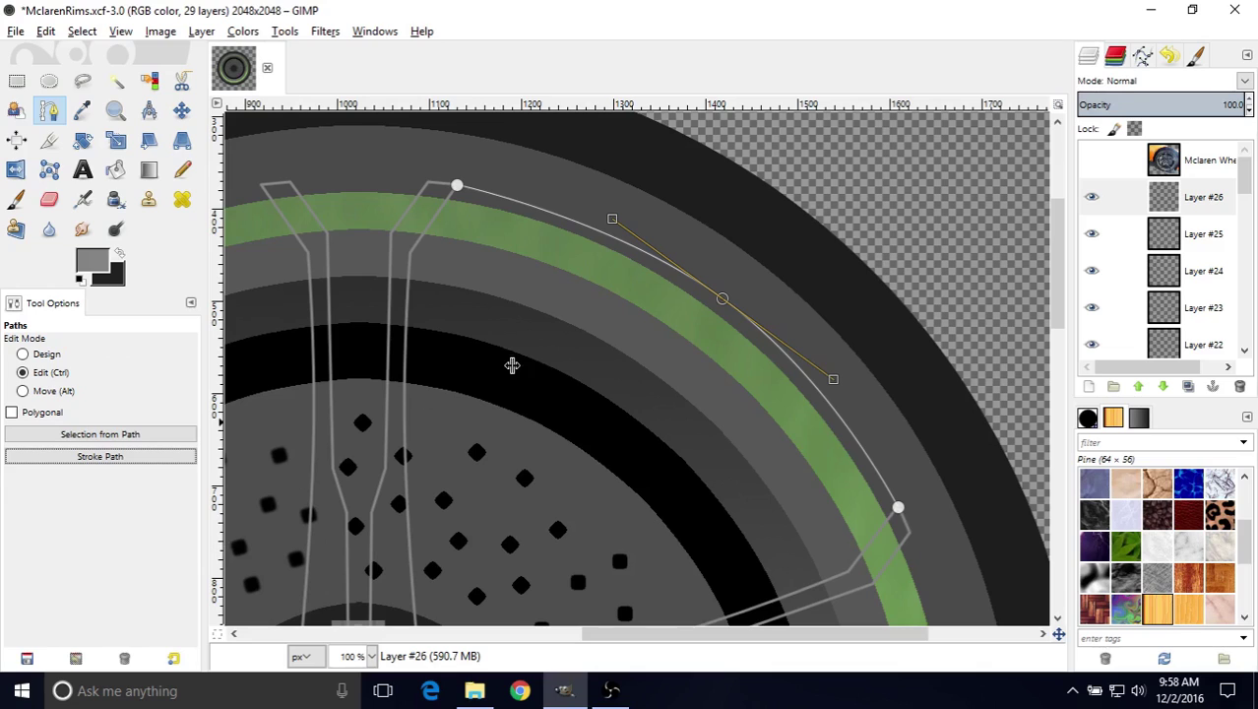
left_click(181, 110)
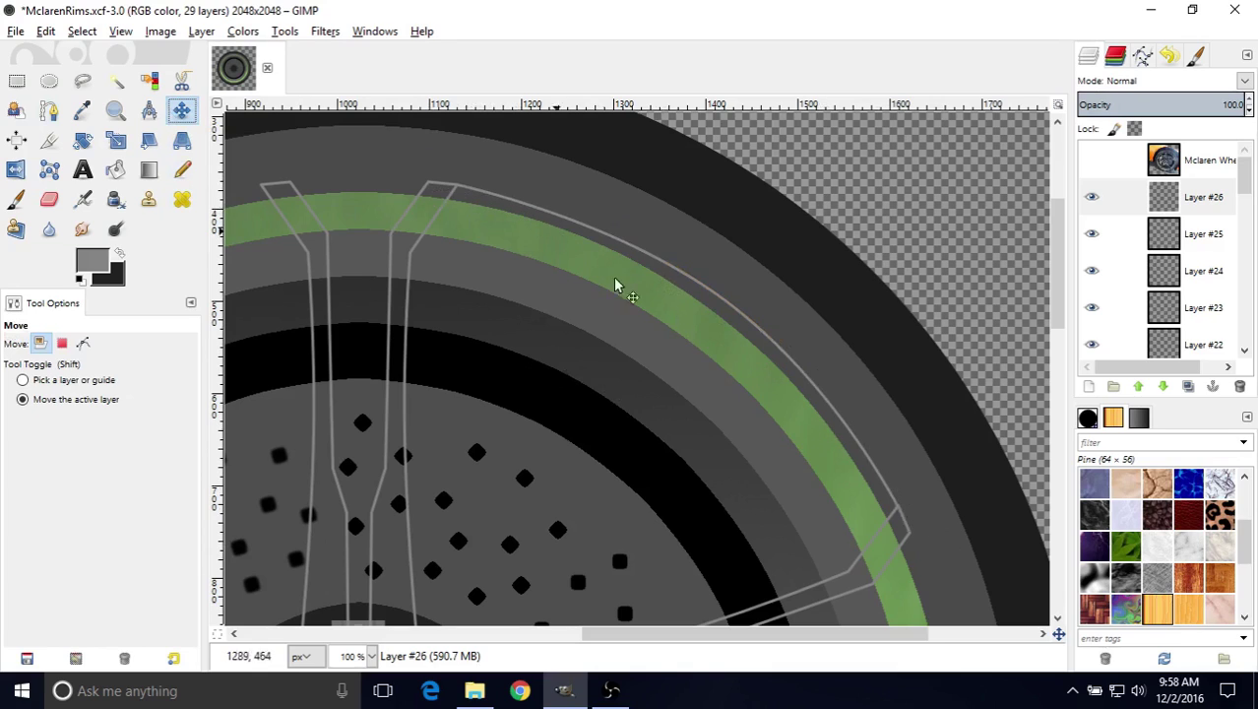
- Show the McLaren wheel reference photo, examine the outer end of the upper double spoke, and hide the photo again
middle_click_drag(589, 374, 687, 382)
left_click(1091, 159)
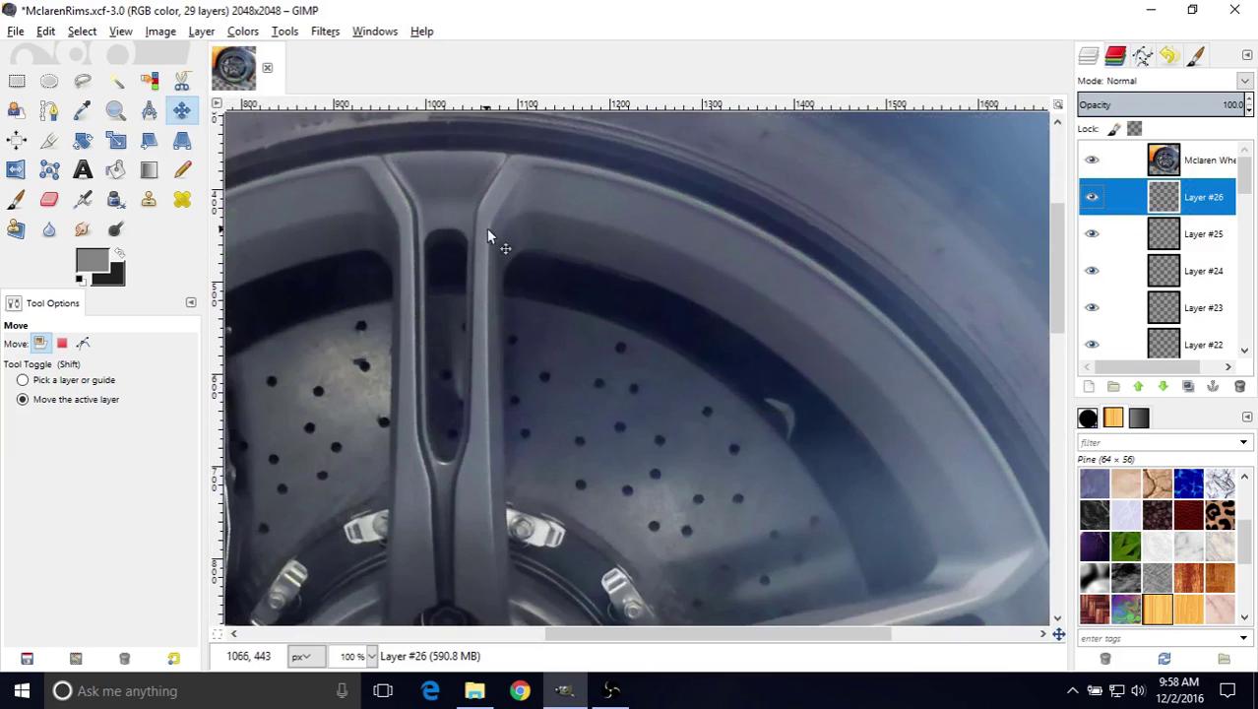
middle_click_drag(486, 237, 592, 262)
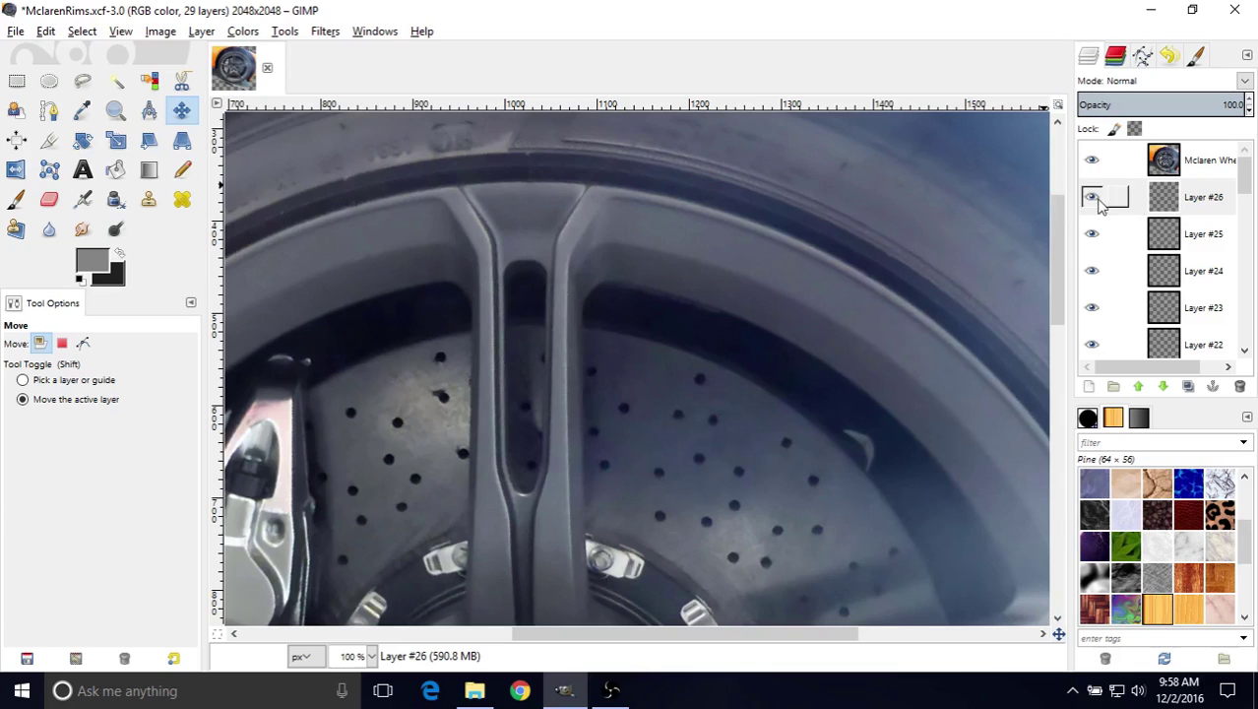
left_click(1093, 163)
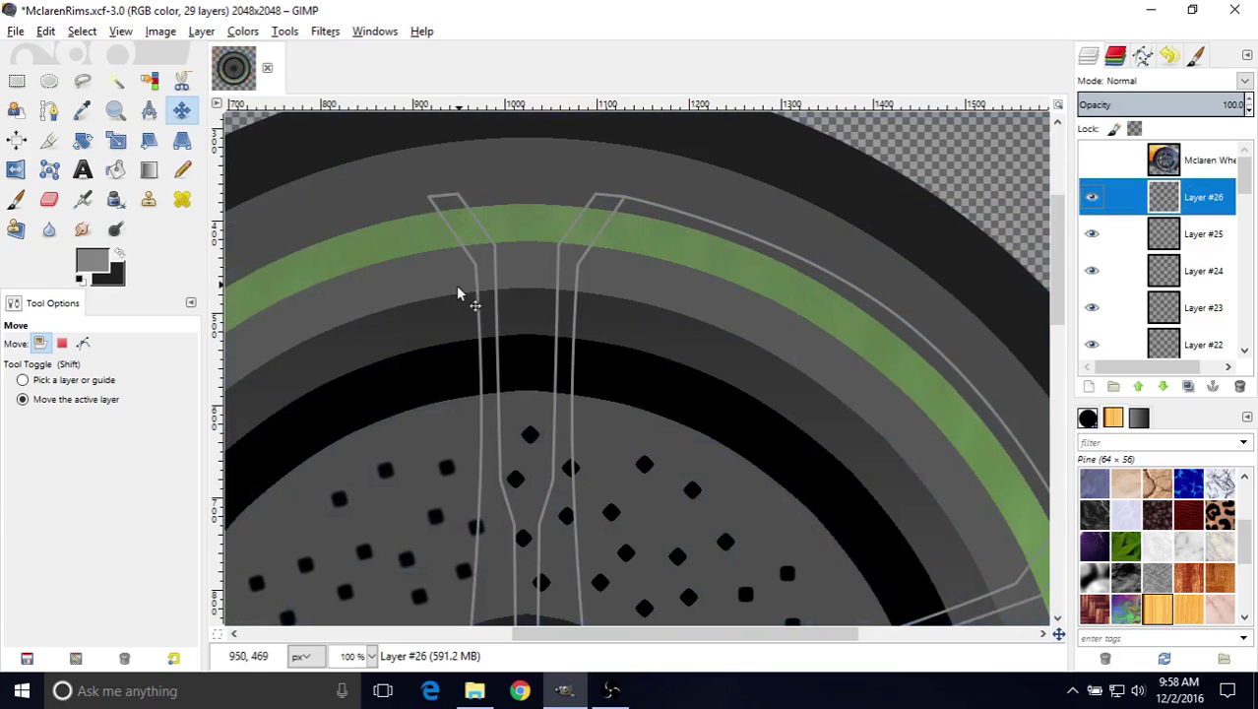
- Draw a path across the upper double spoke's outer end between its two inner corners and bend its middle slightly outward
left_click(49, 111)
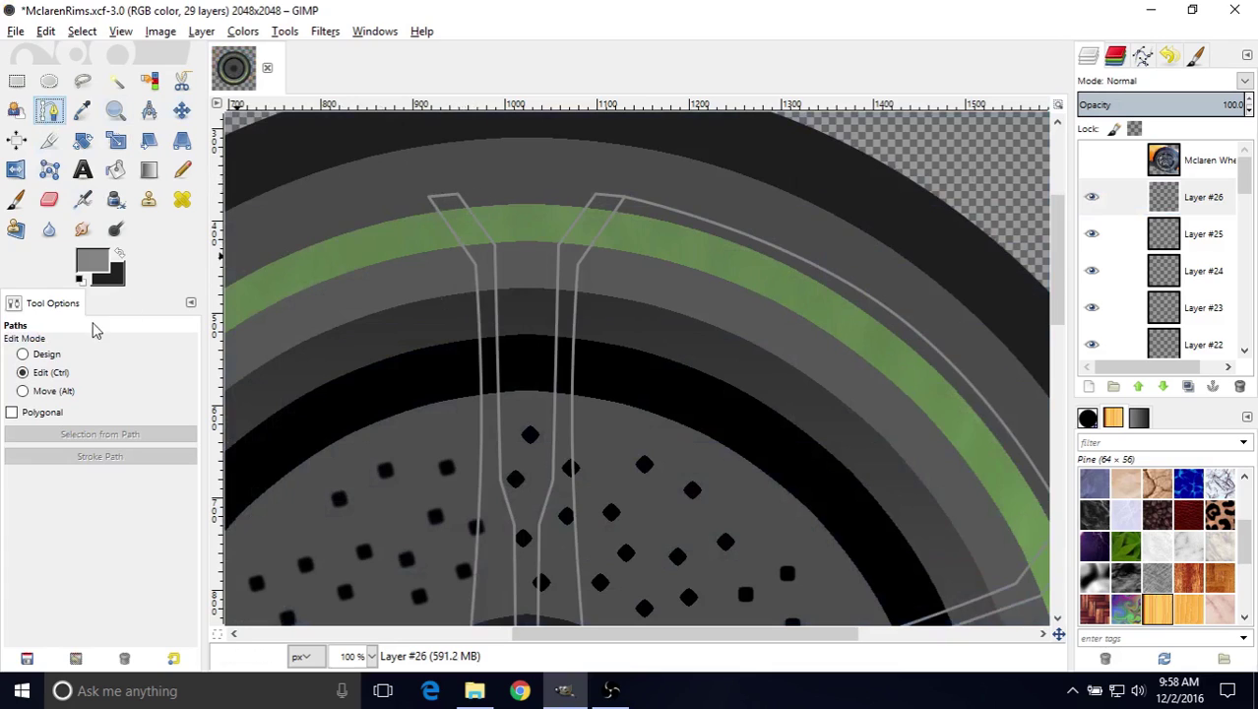
left_click(23, 353)
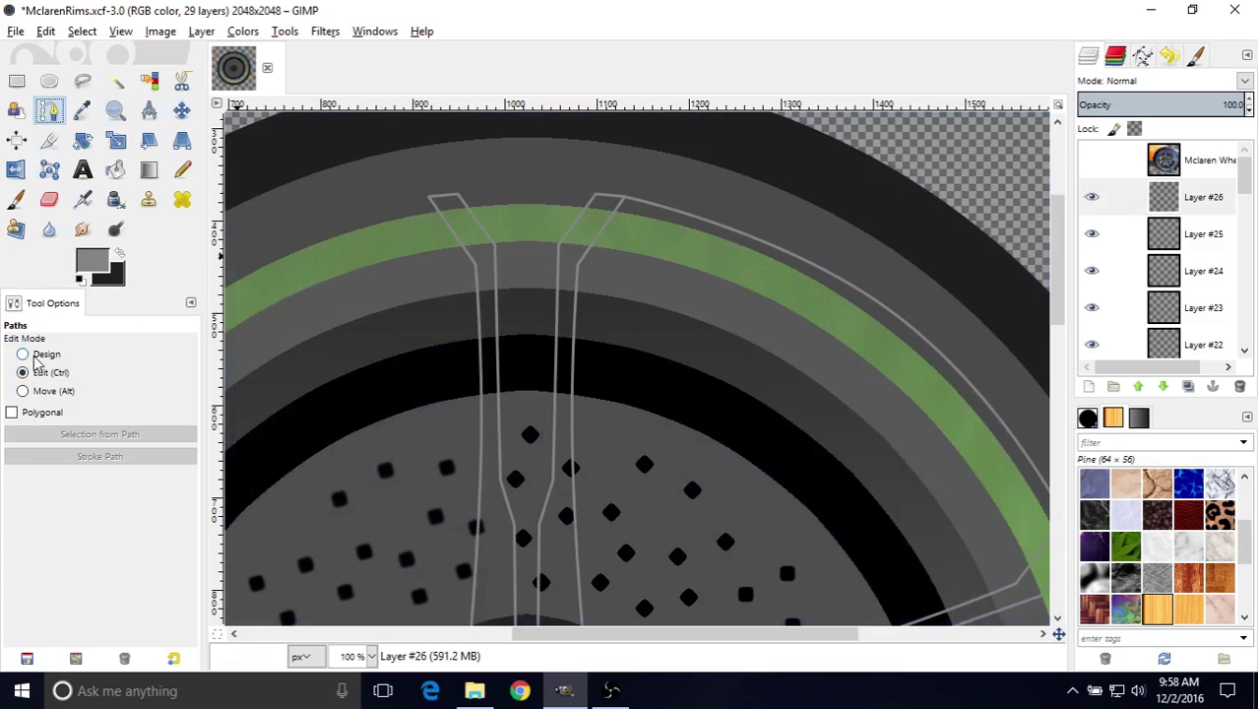
left_click(457, 194)
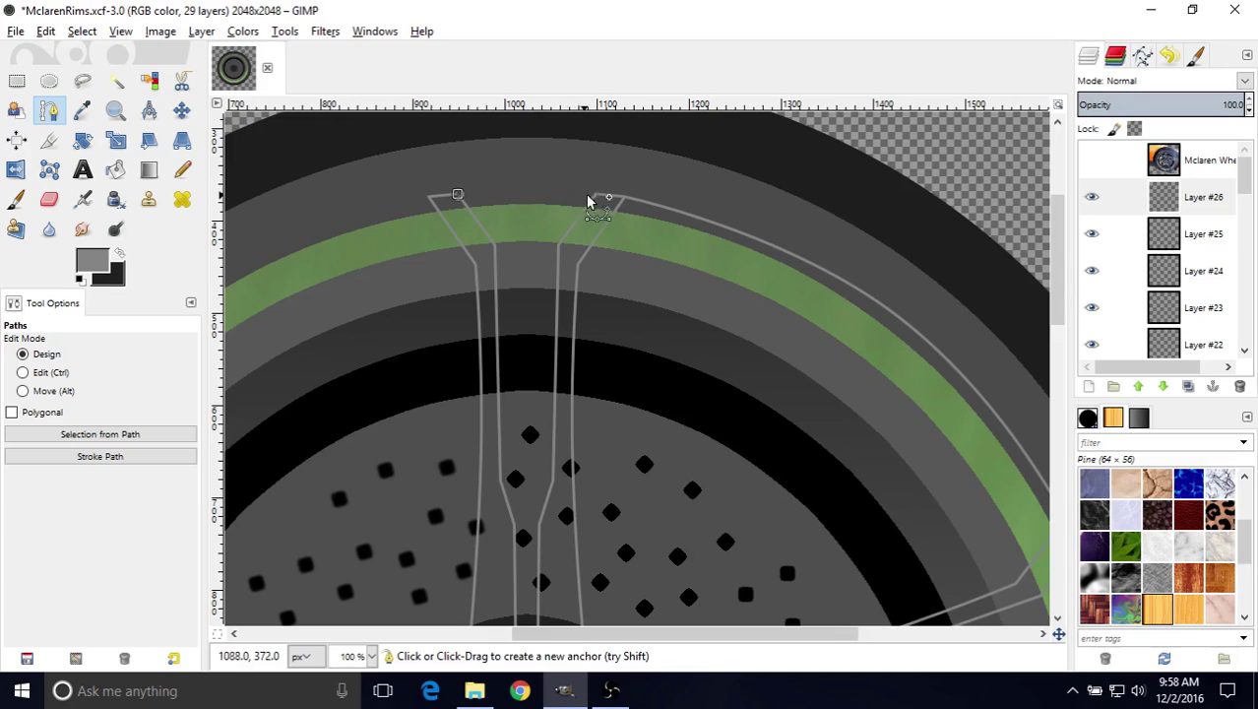
left_click(596, 194)
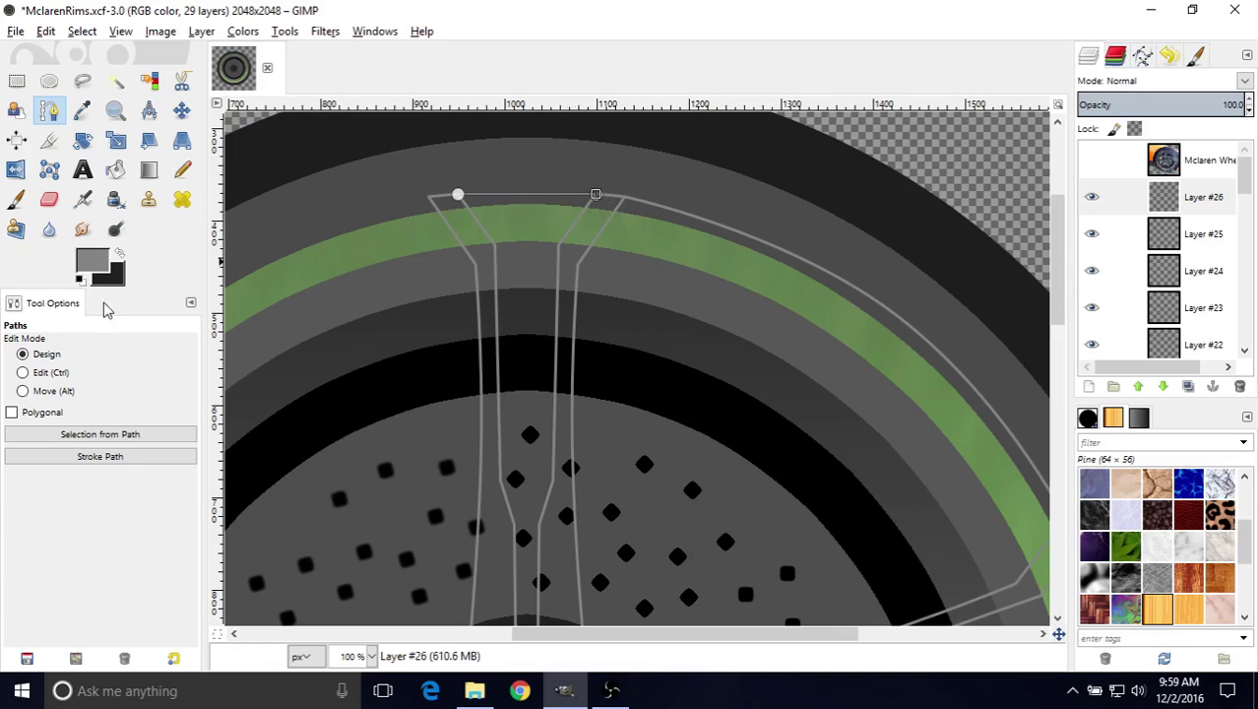
left_click(43, 374)
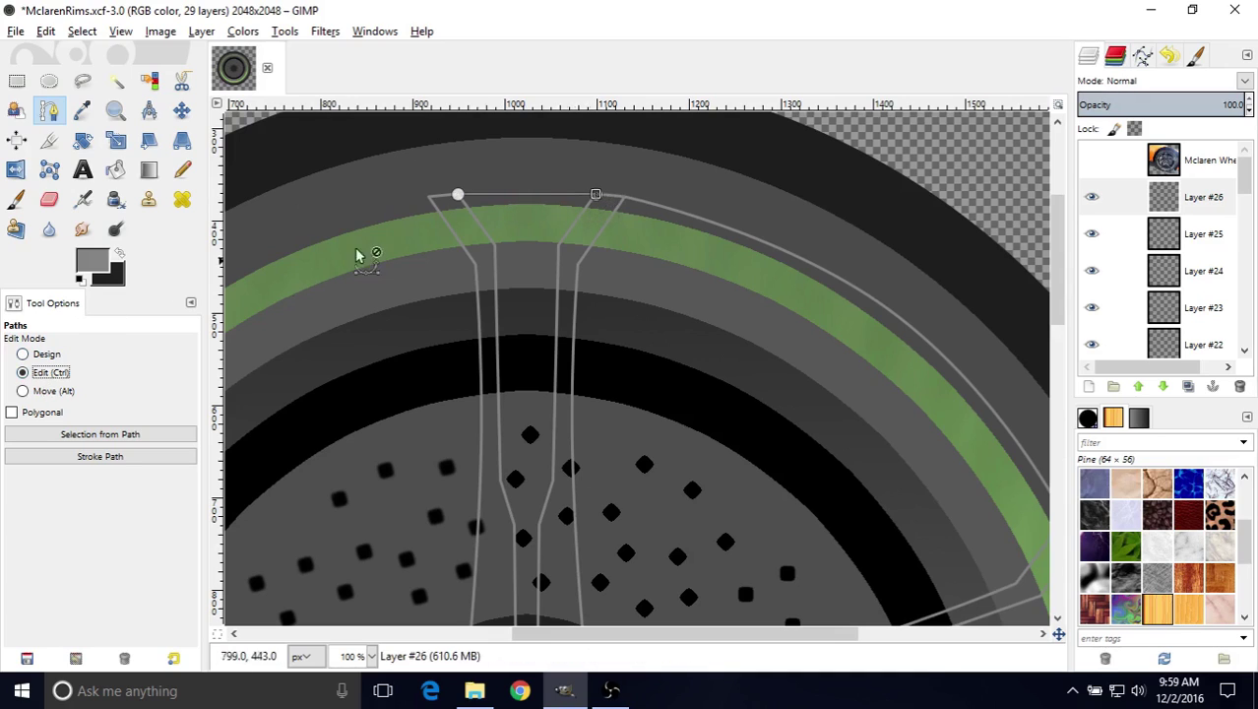
left_click(526, 194)
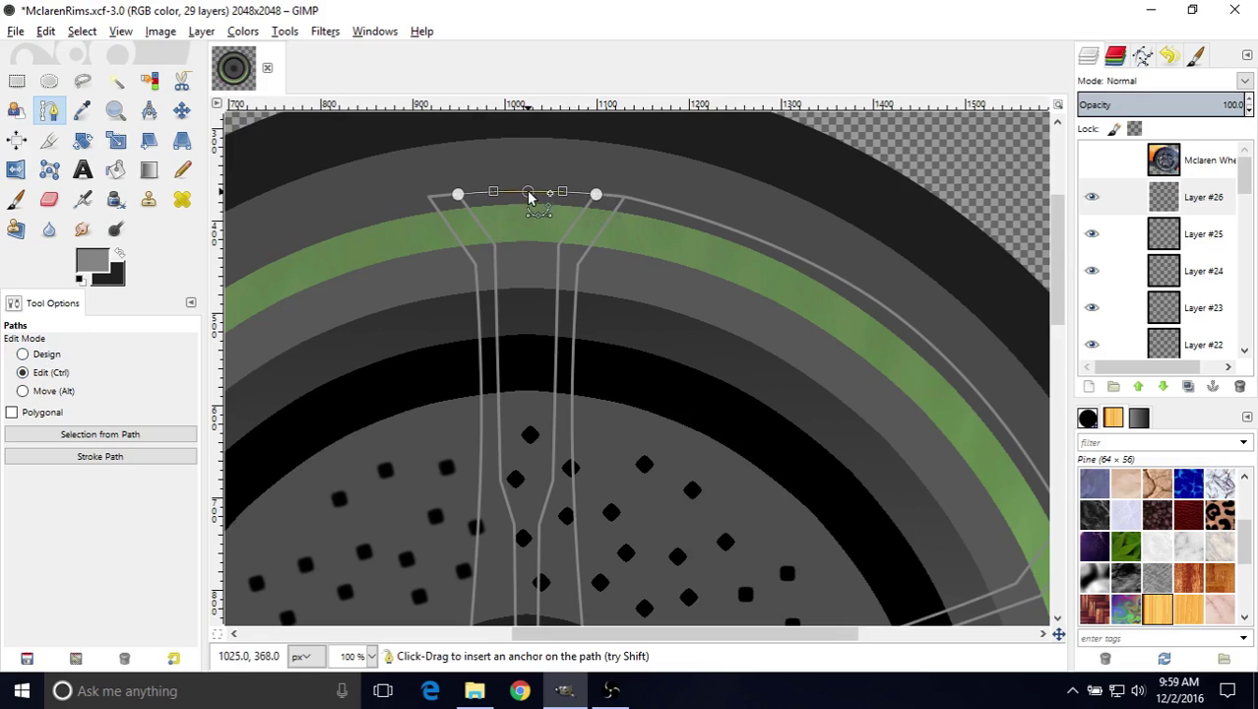
left_click_drag(526, 187, 532, 190)
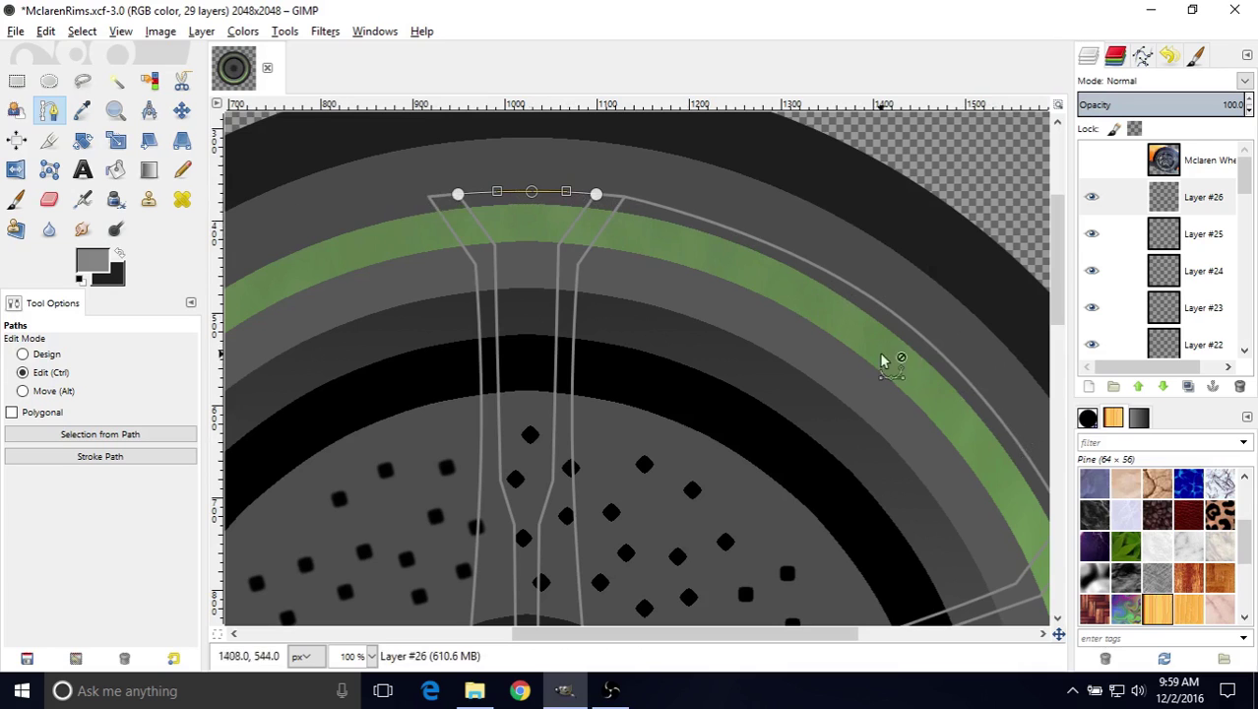
- Stroke the spoke-end path with a 3 px solid-color line and switch to the Move tool
left_click(56, 458)
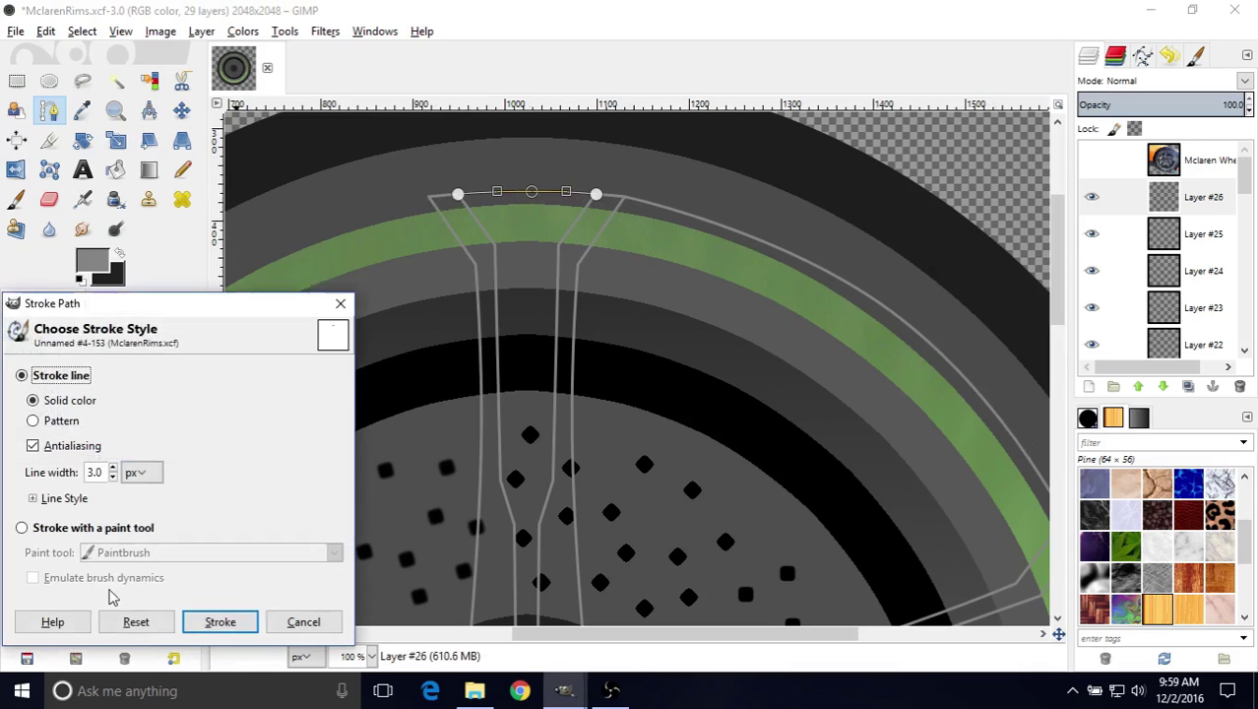
left_click(201, 630)
key("m")
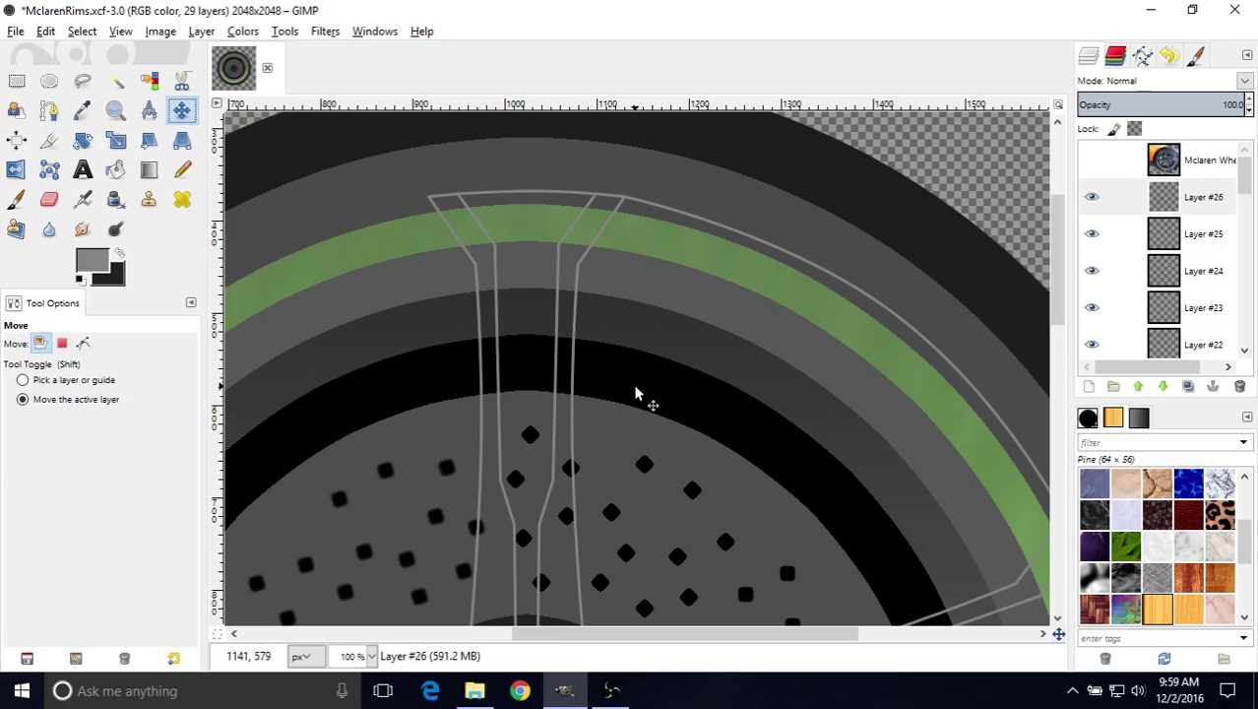
- Compare the outline around the upper and right double spokes with the McLaren wheel reference photo, then hide the photo
scroll(635, 392, "down", 1, "ctrl")
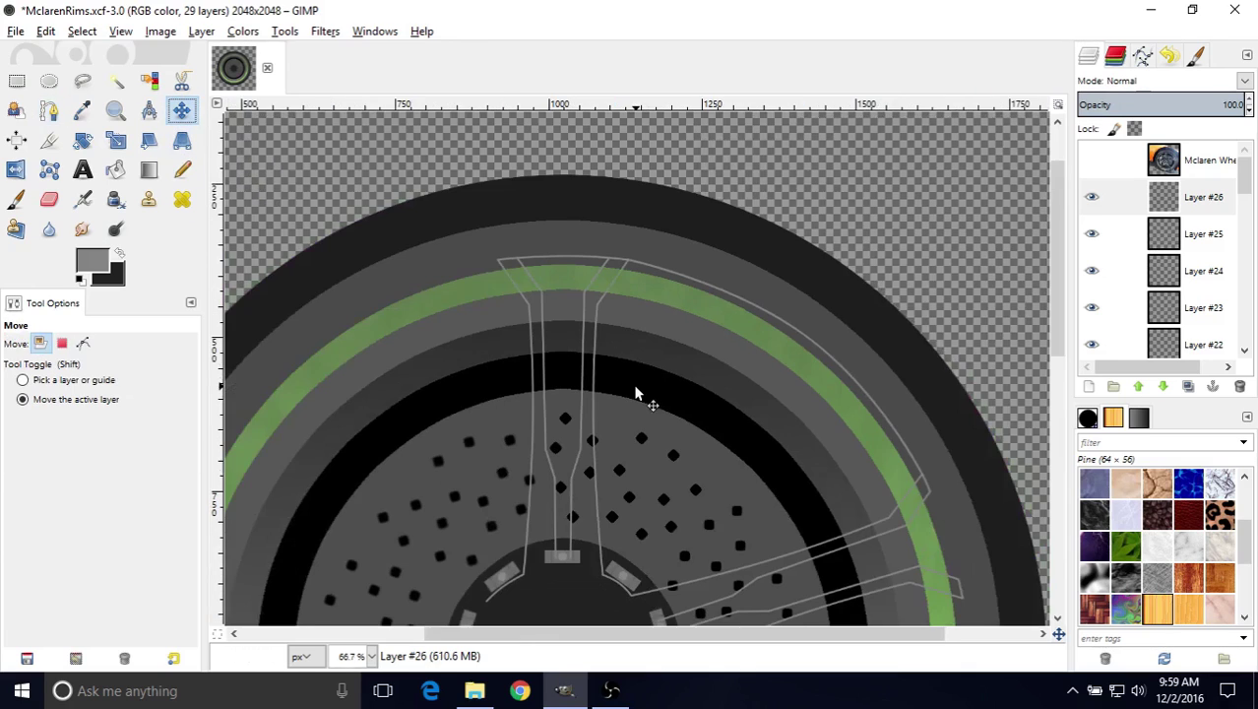
middle_click_drag(634, 392, 612, 358)
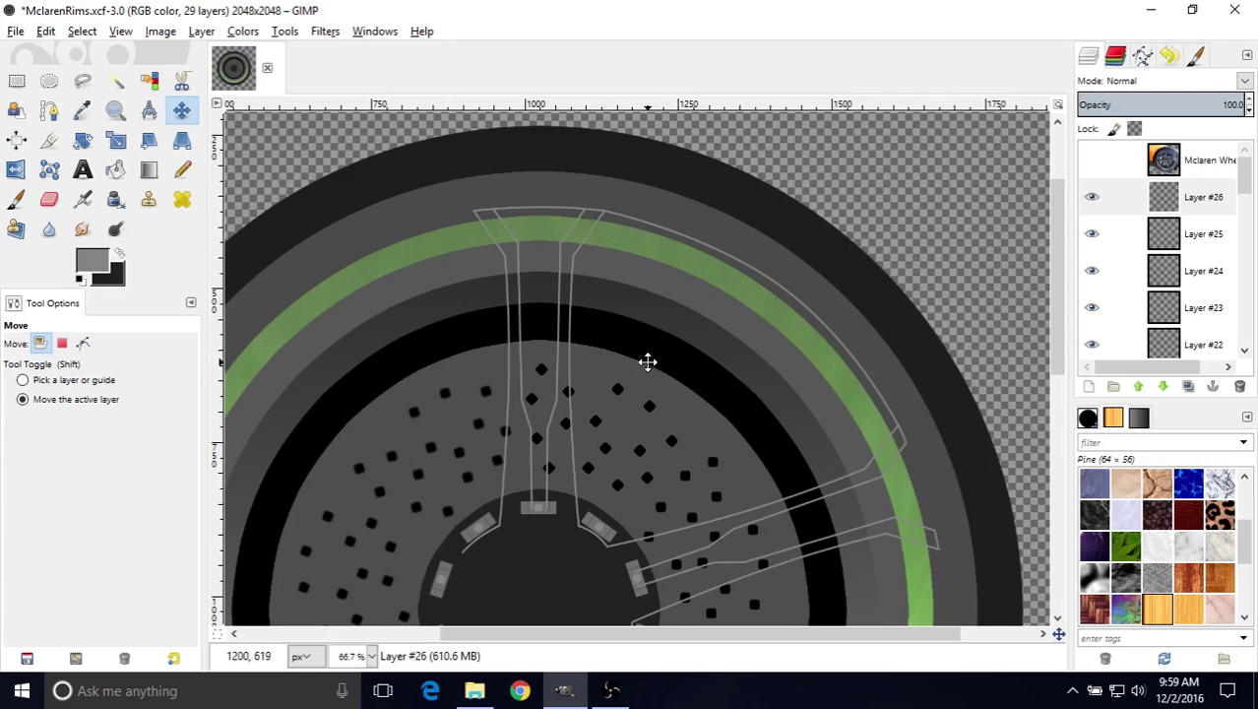
middle_click_drag(646, 359, 671, 304)
middle_click_drag(809, 290, 747, 325)
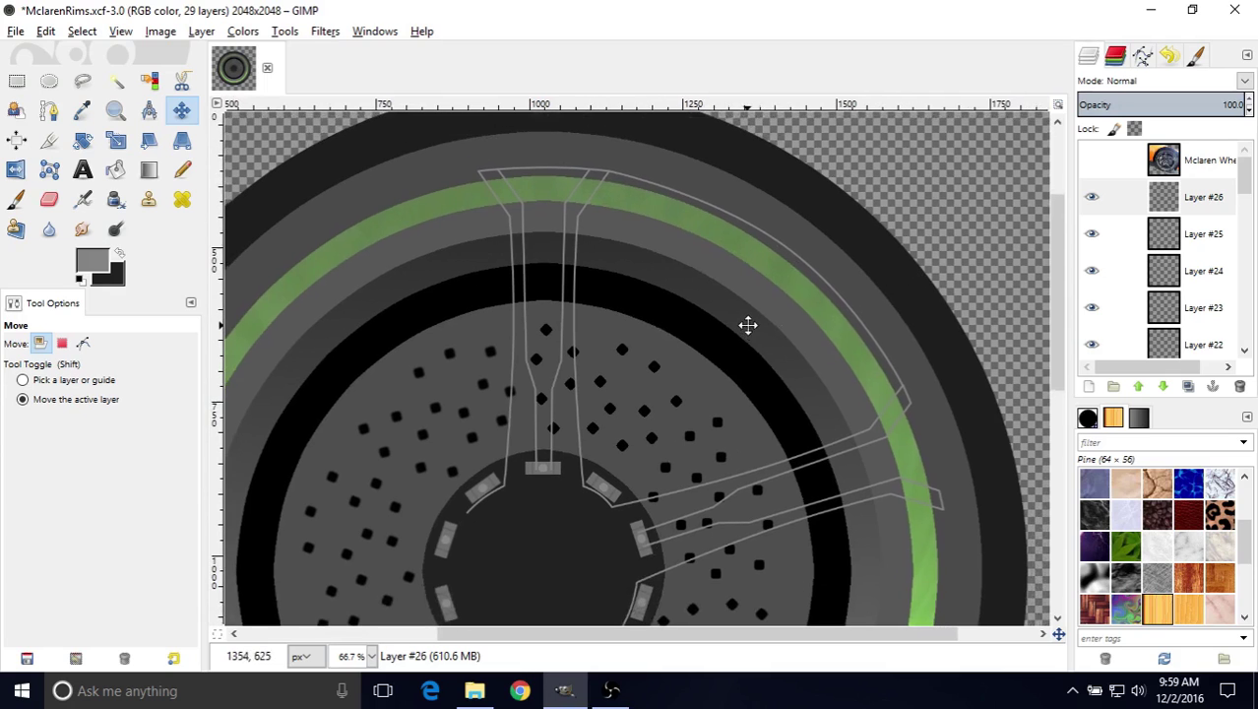
left_click(1098, 164)
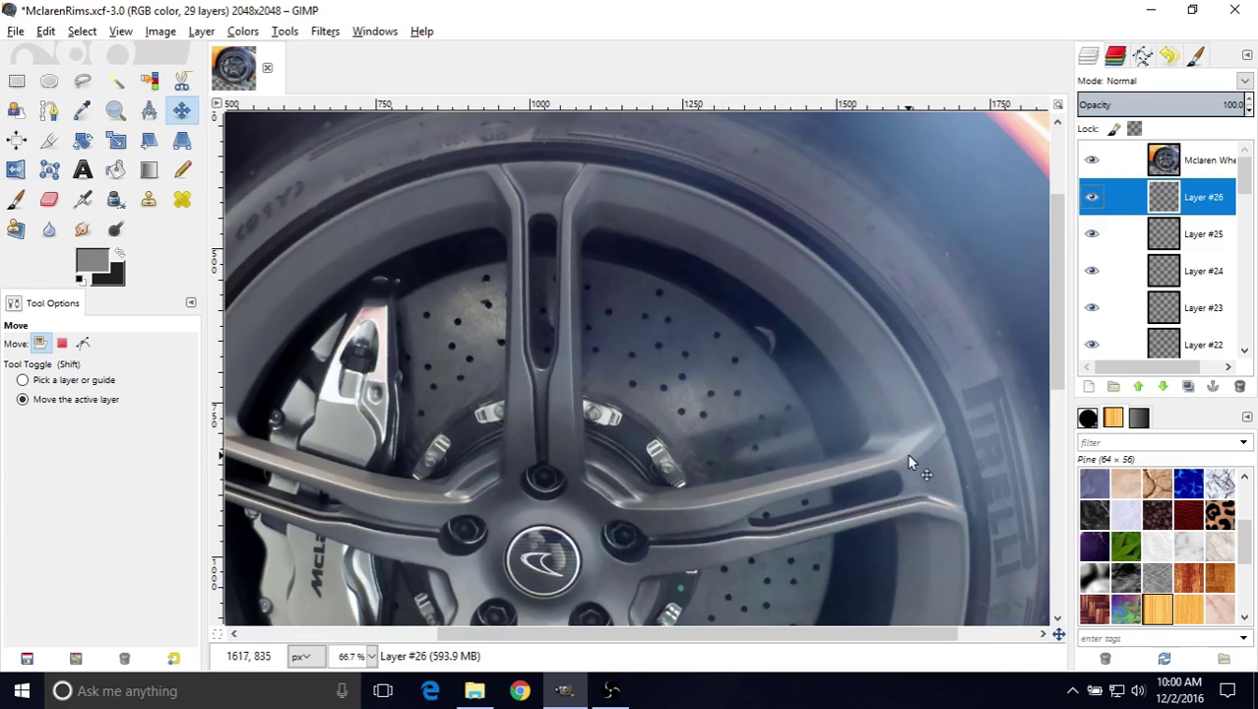
left_click(1092, 161)
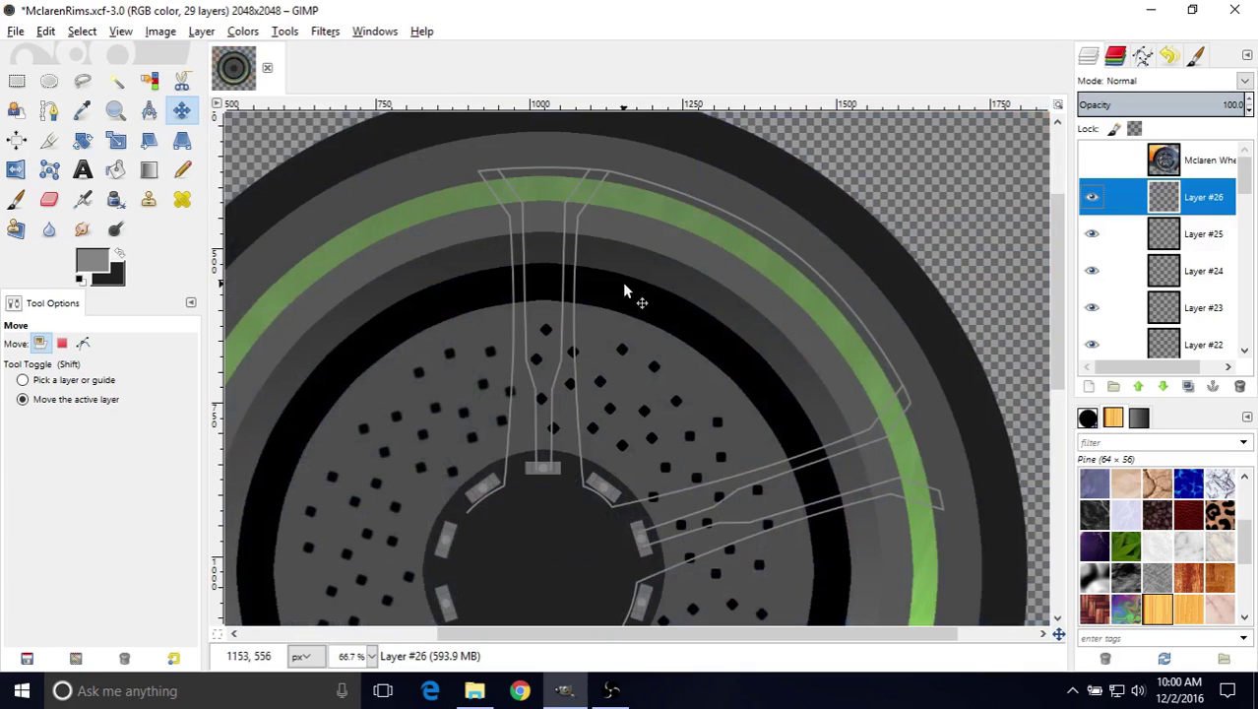
- Check the reference photo and start a new path on the upper spoke's right edge, just inside the green ring
left_click(51, 111)
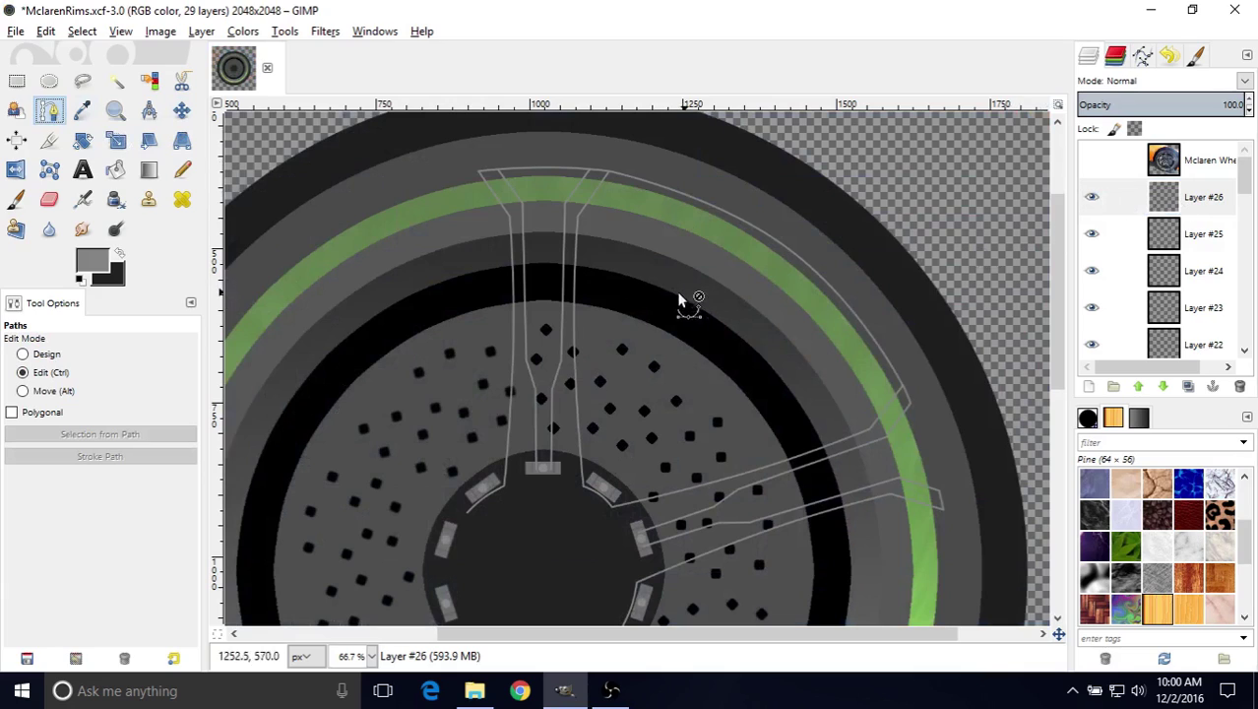
left_click(39, 353)
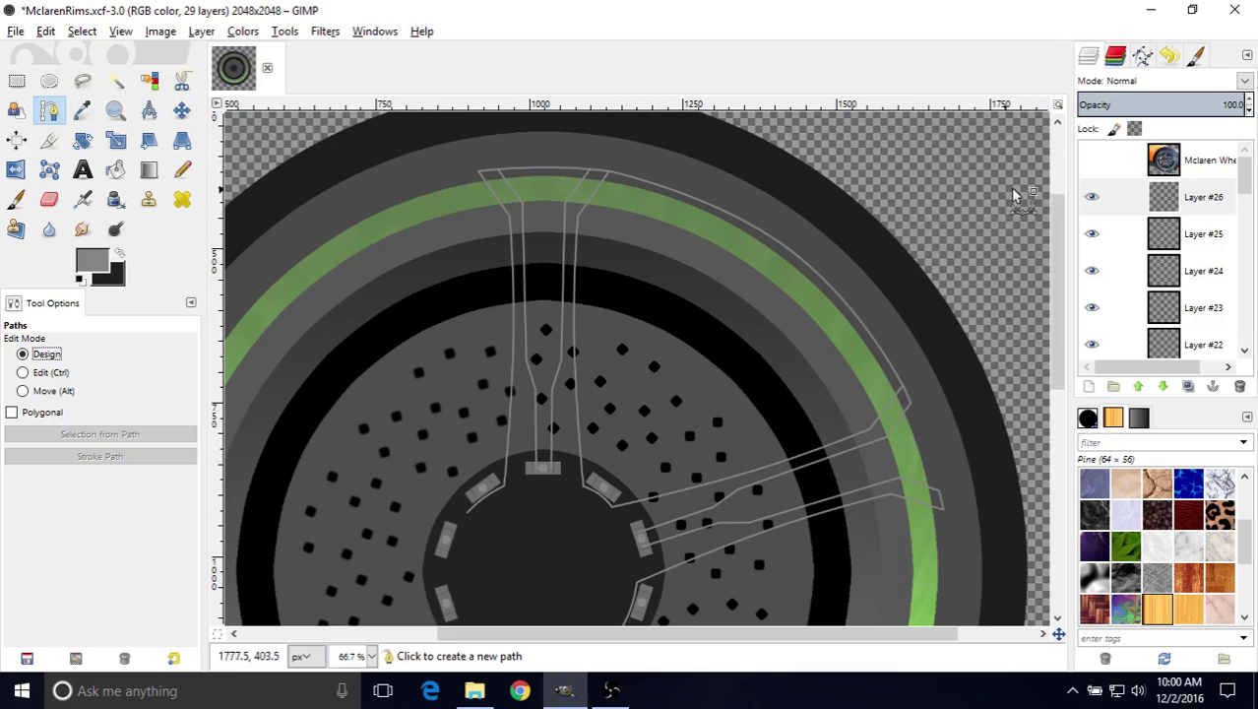
left_click(1090, 160)
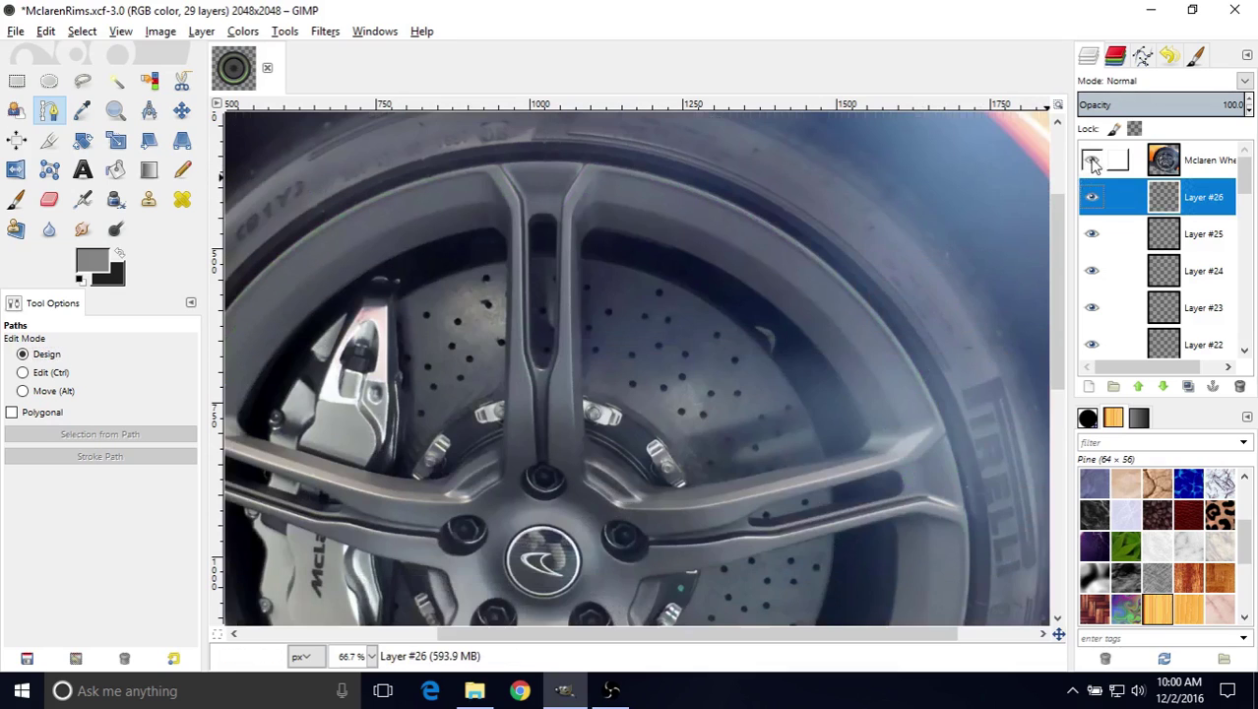
left_click(1173, 158)
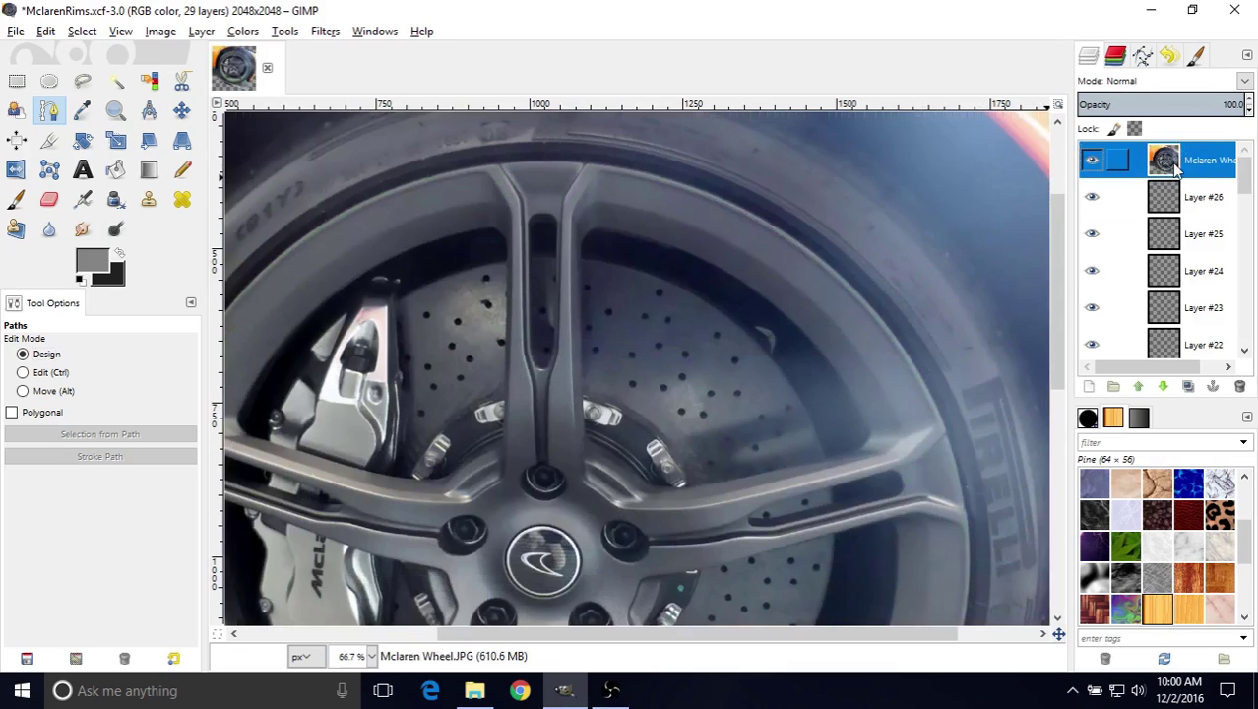
left_click_drag(1180, 104, 1242, 104)
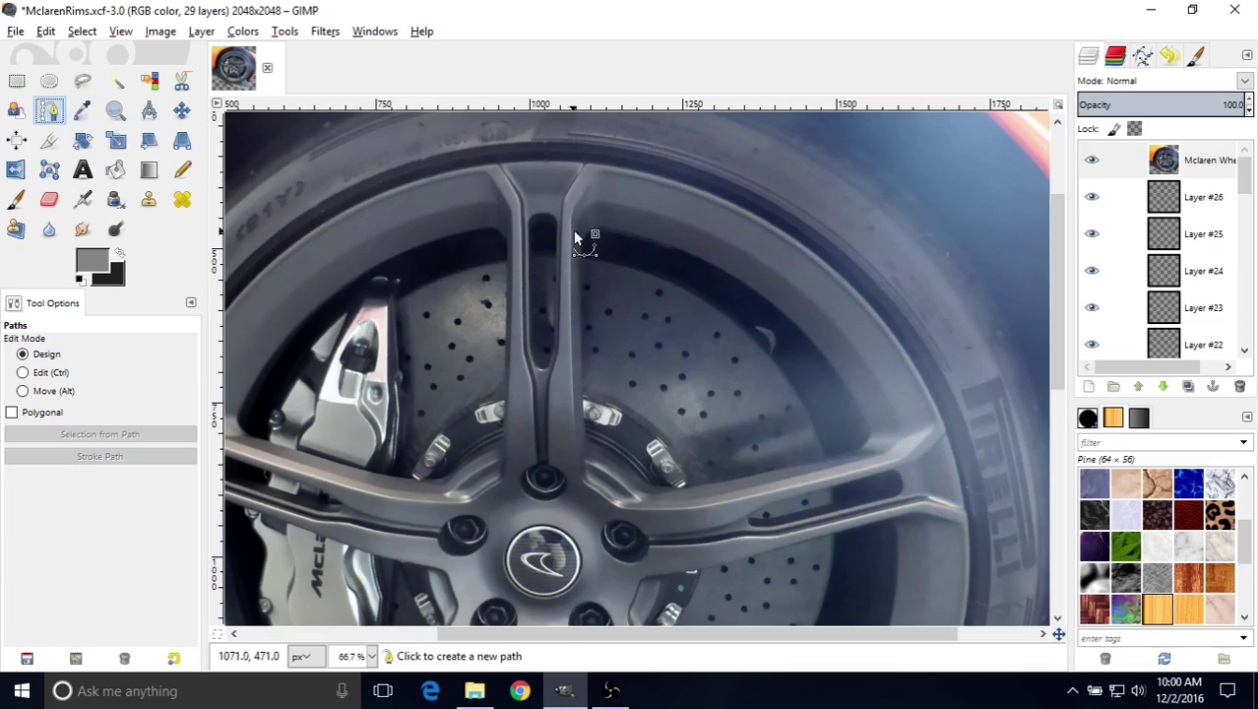
left_click(1093, 163)
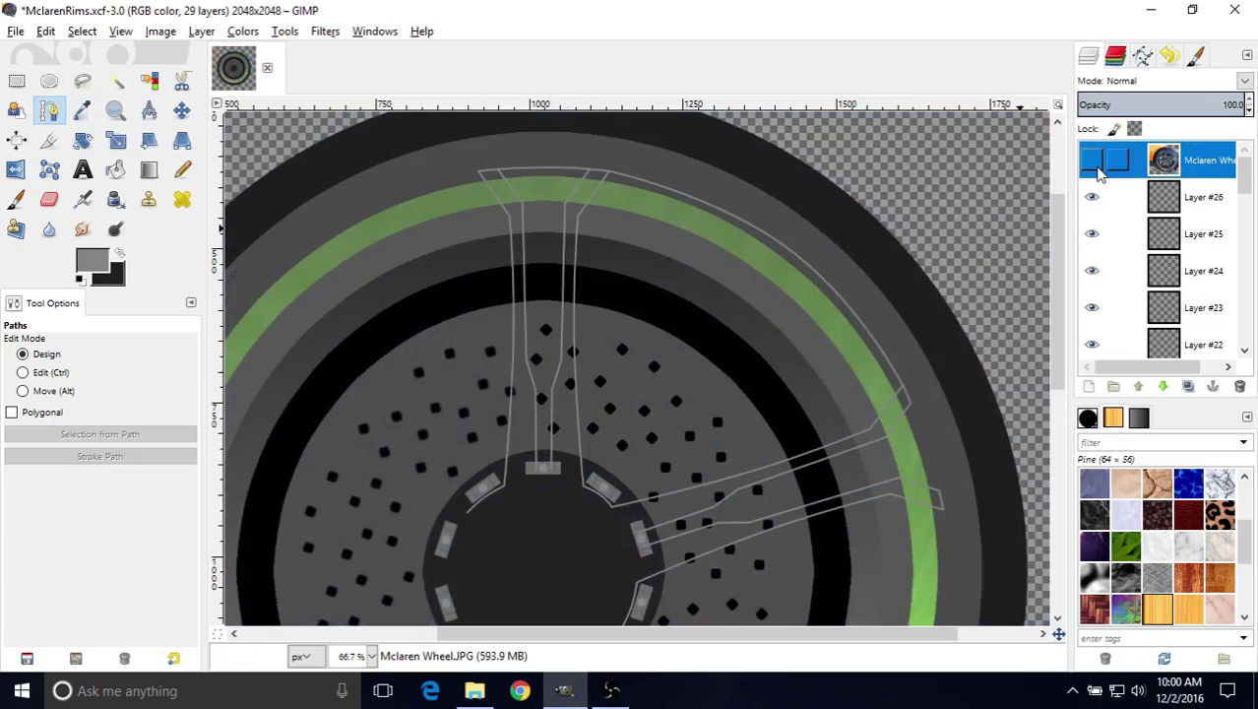
left_click(576, 233)
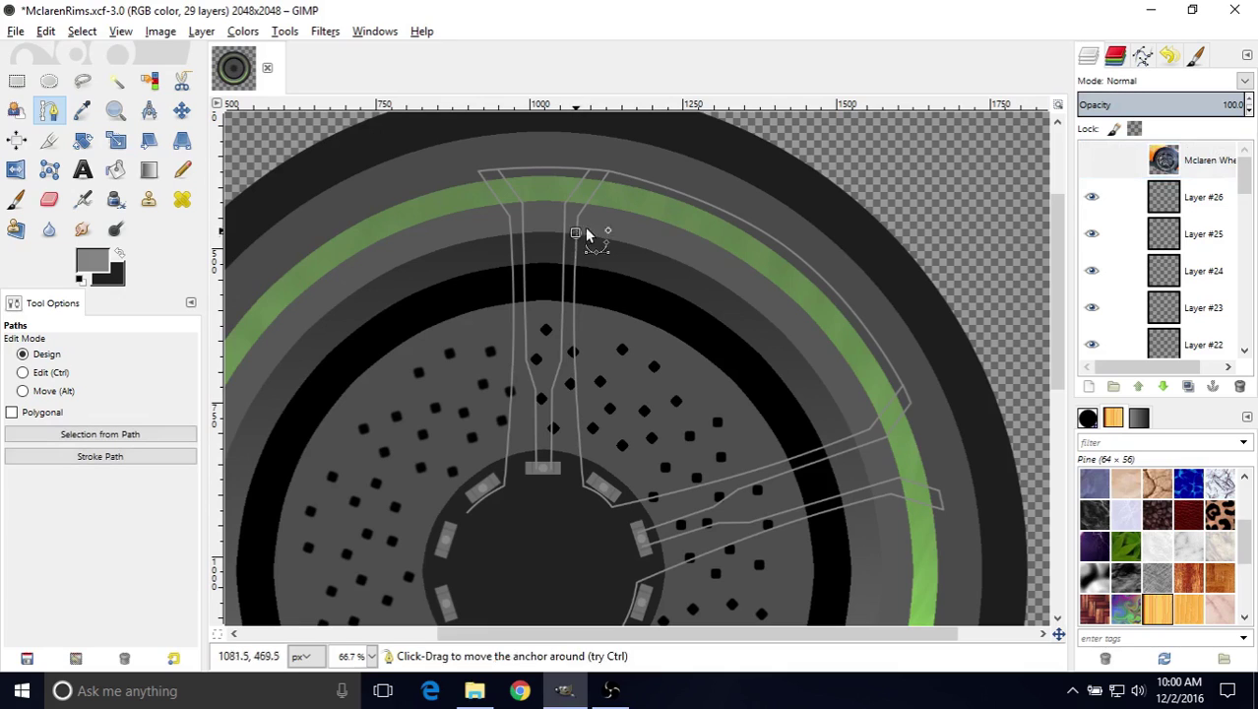
- Show the reference photo and extend the path along the inner rim recess from the upper spoke to the right spoke
left_click(1092, 161)
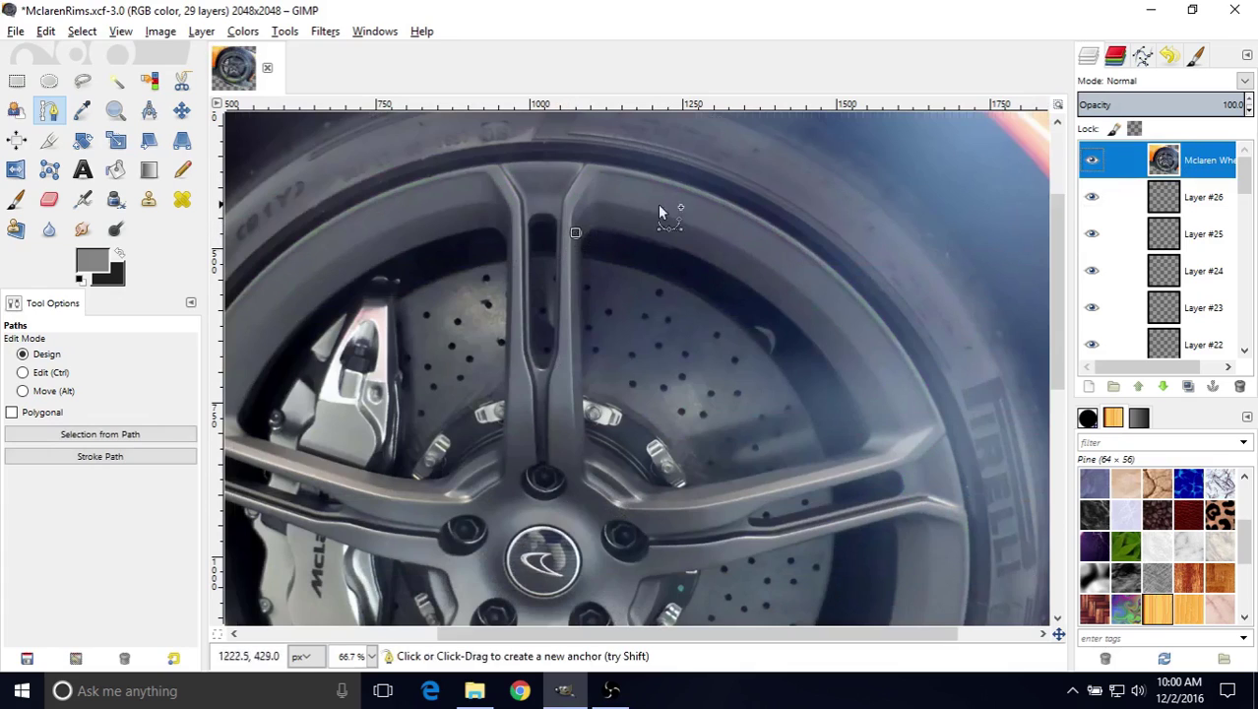
left_click(606, 205)
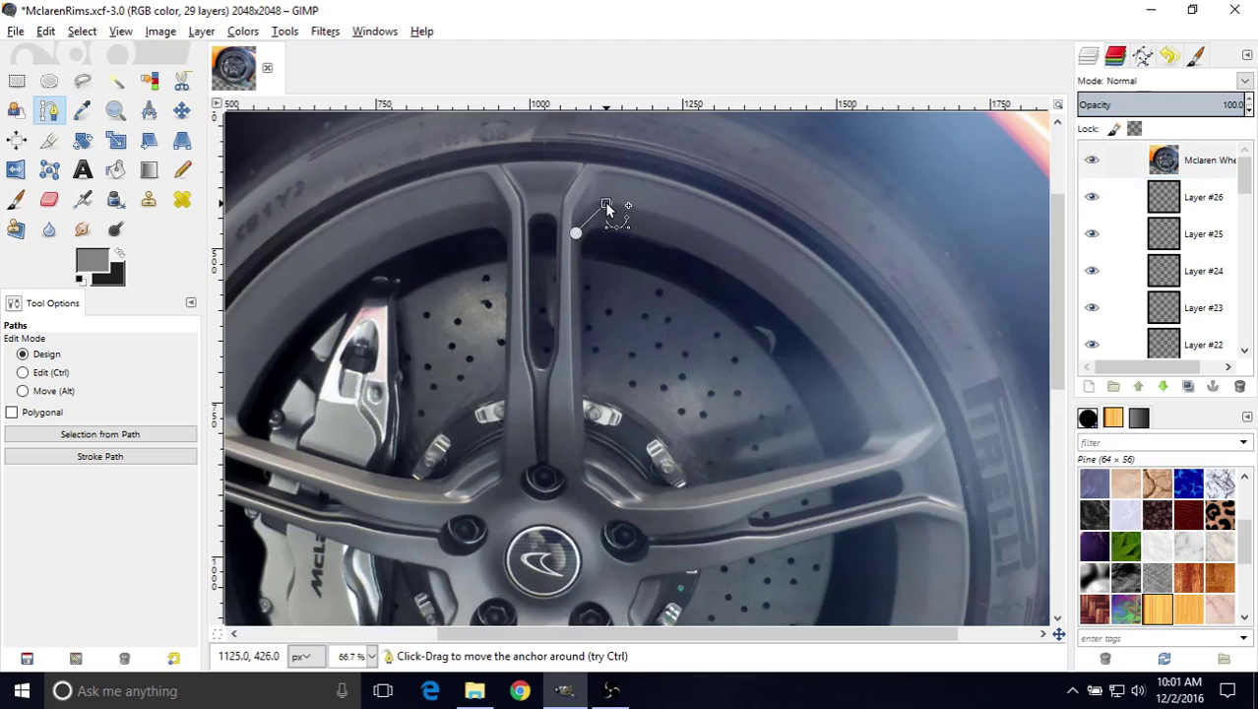
left_click_drag(606, 207, 604, 204)
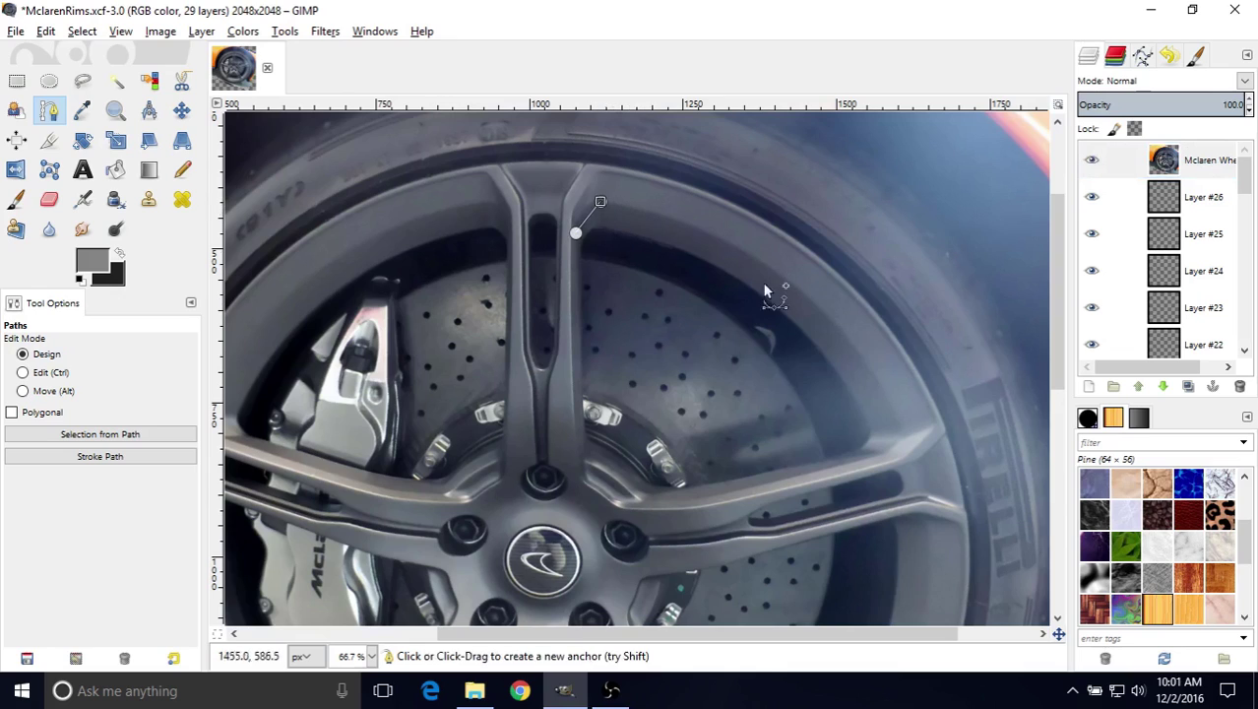
left_click(901, 432)
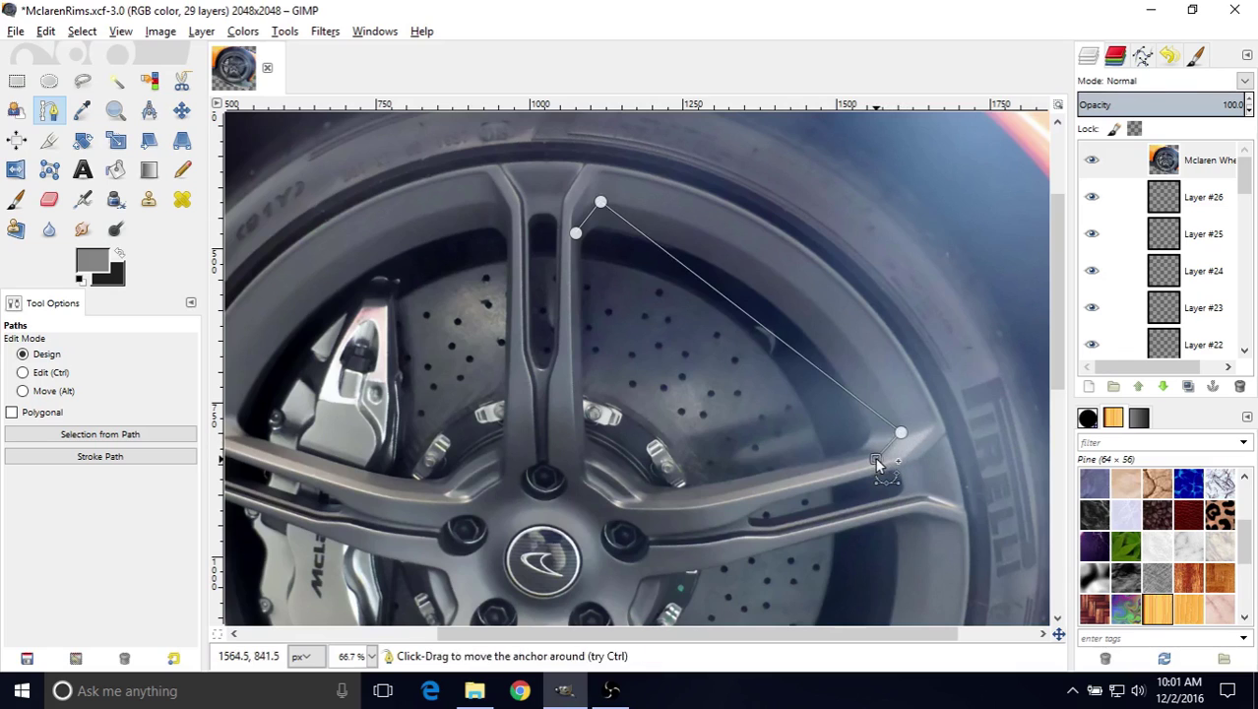
- Hide the photo and move the path's anchors so its right end meets the drawn right spoke and its corners follow the green ring
left_click(1090, 159)
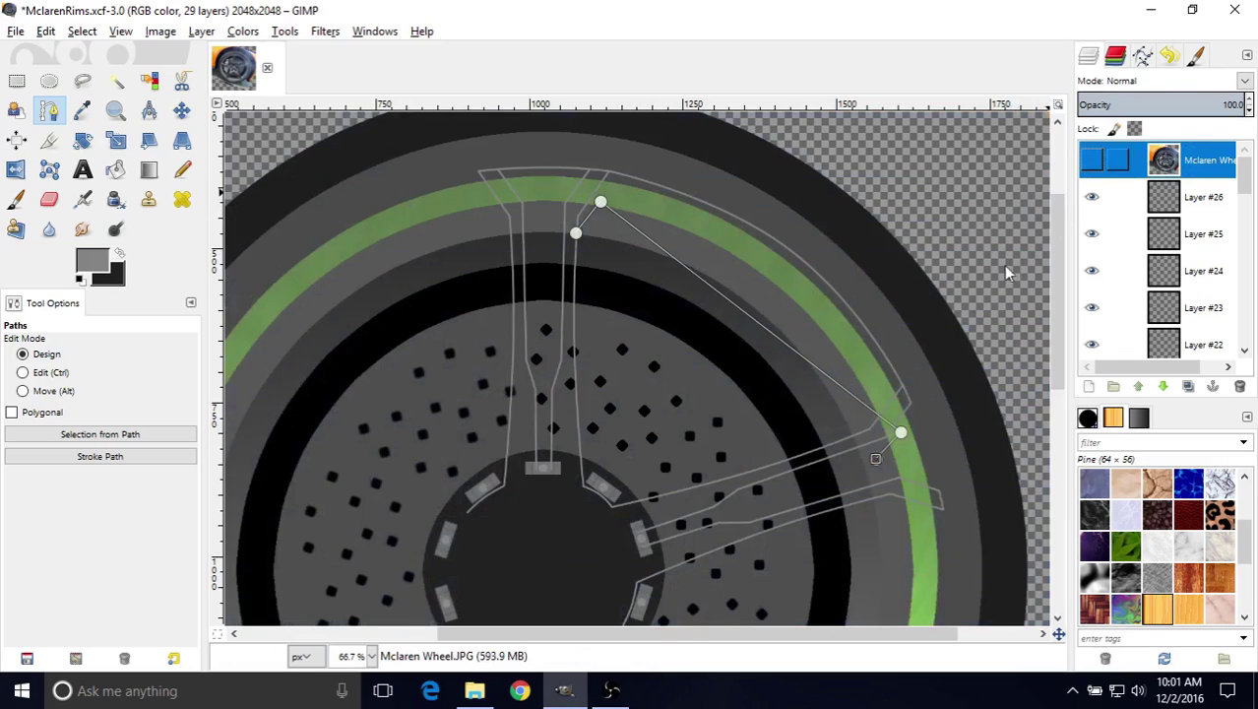
left_click(895, 431)
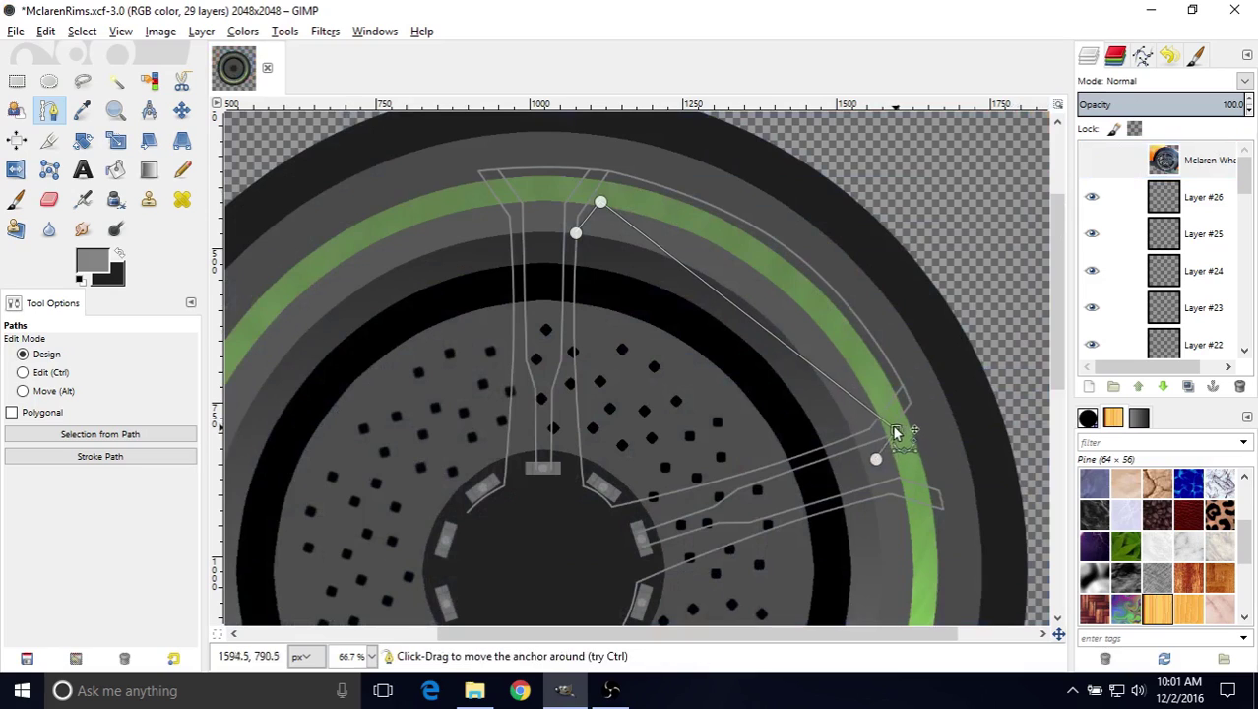
left_click_drag(896, 431, 874, 397)
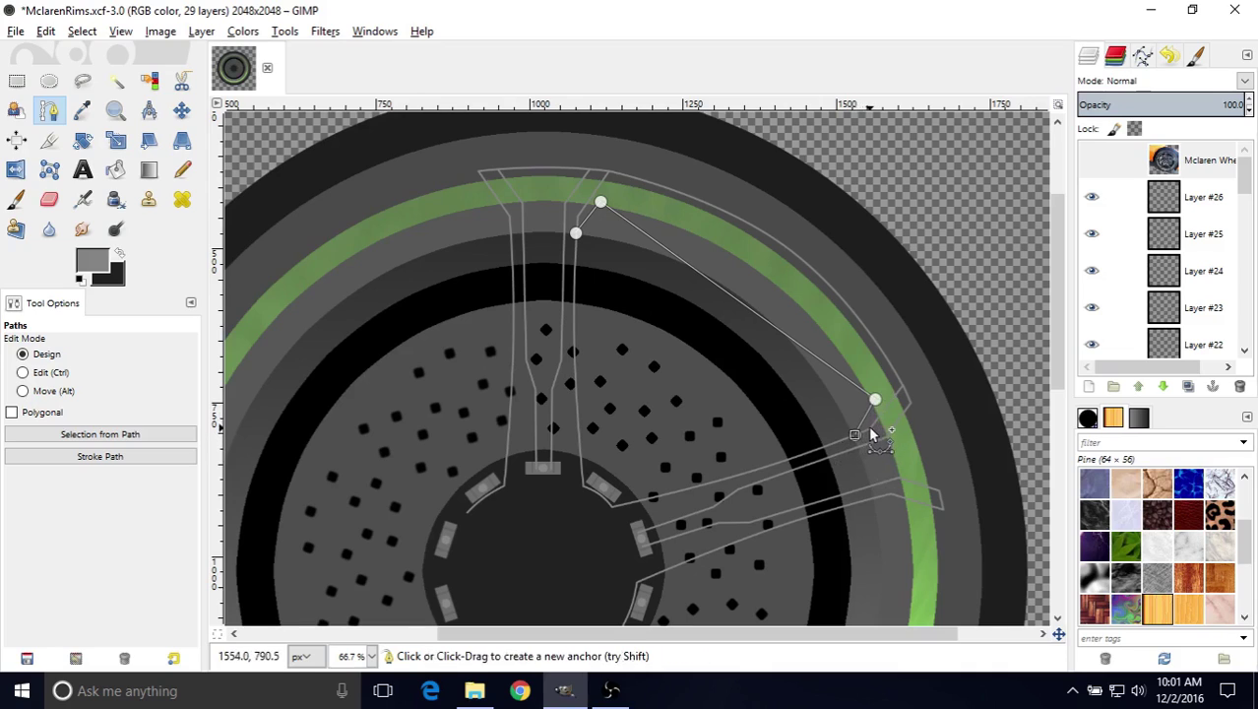
mouse_move(875, 404)
left_mouse_down()
mouse_move(894, 401)
mouse_move(874, 405)
left_mouse_up()
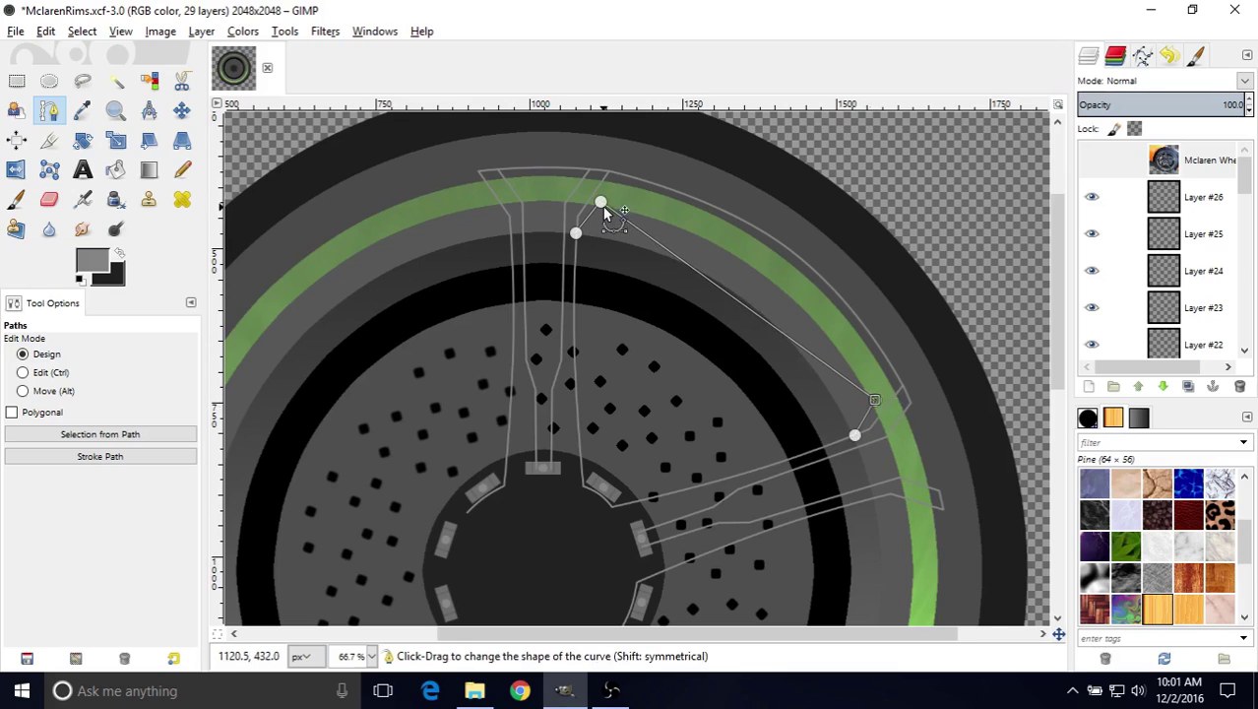
left_click_drag(601, 204, 608, 207)
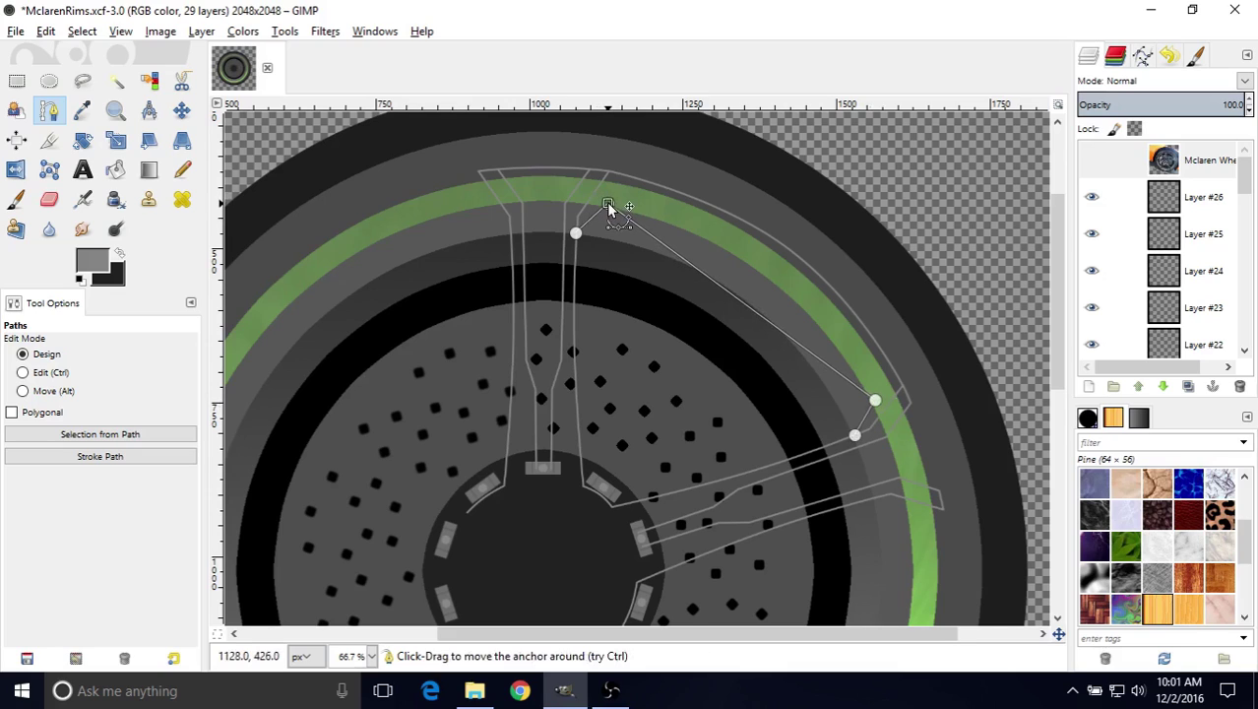
left_click(874, 398)
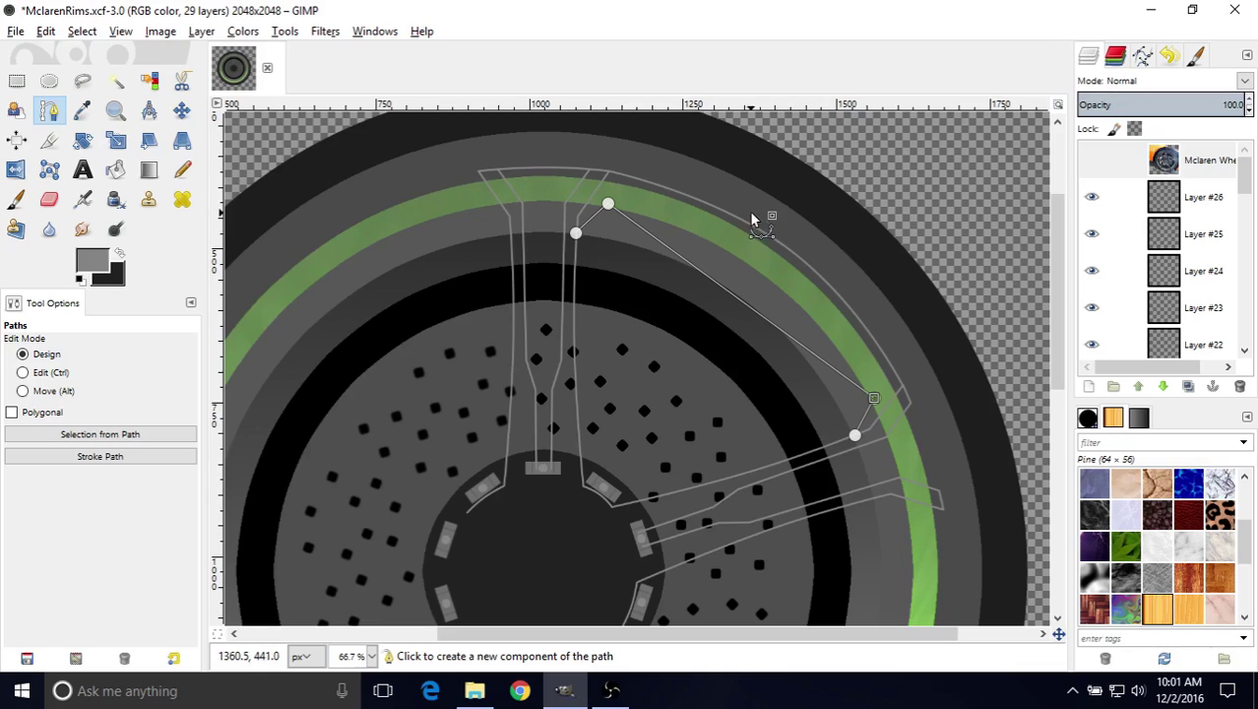
- Show the wheel reference photo and insert an anchor in each short end segment of the recess path, rounding both corners
left_click(1091, 159)
left_click(1196, 159)
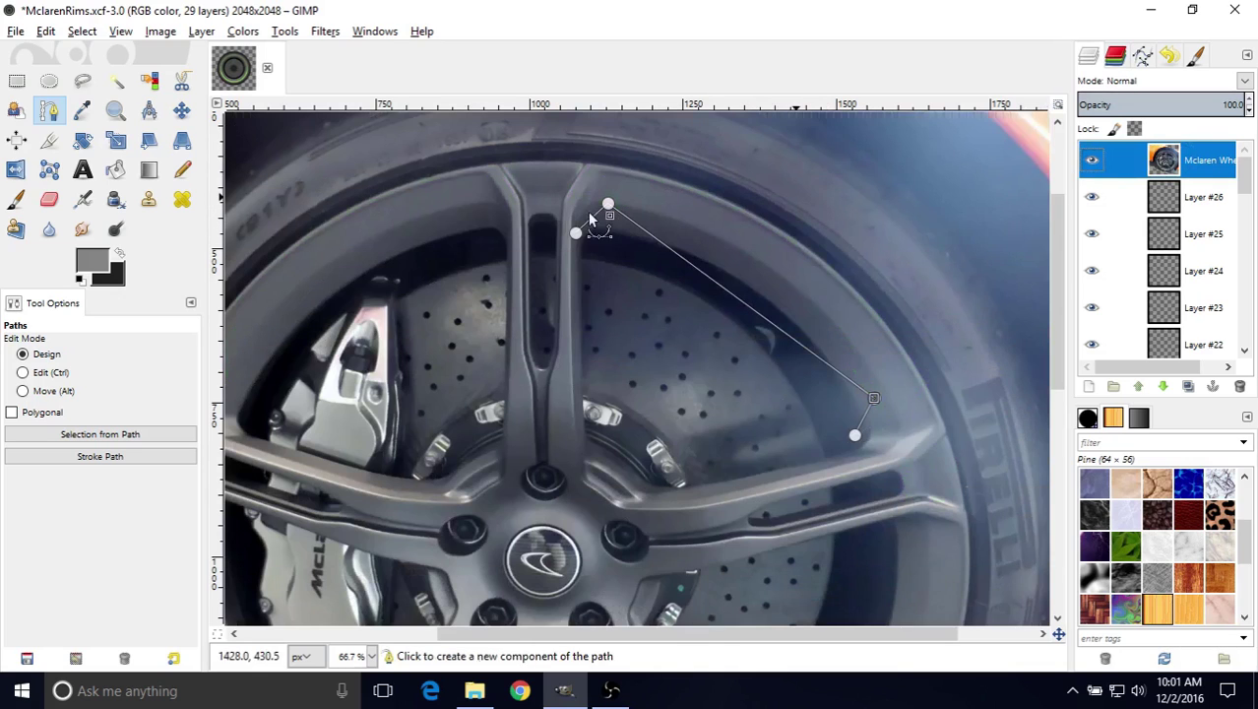
left_click(22, 372)
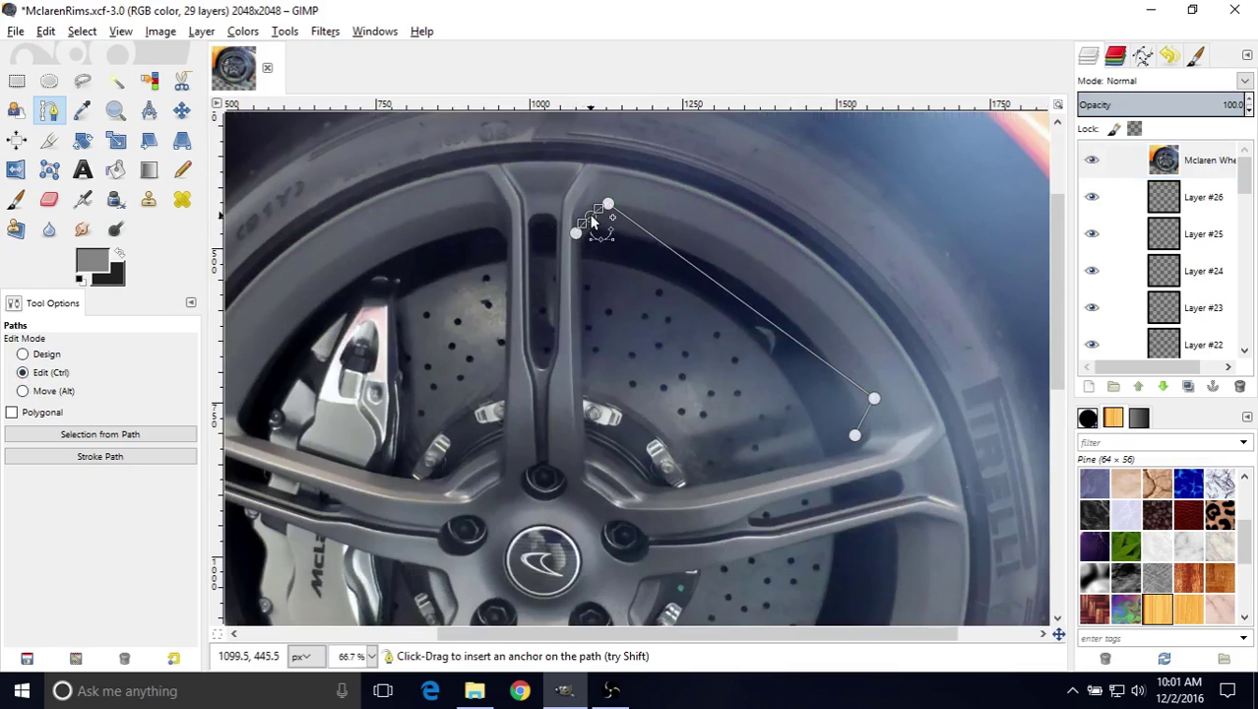
left_click_drag(588, 210, 587, 209)
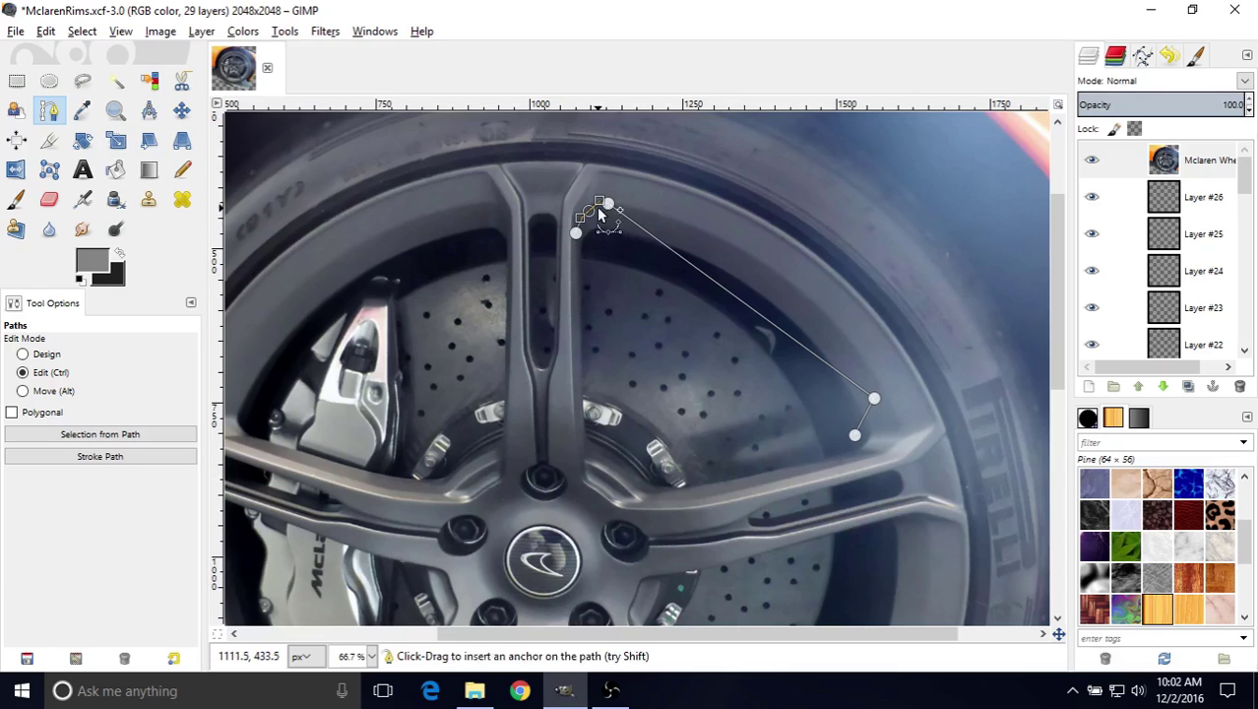
mouse_move(598, 208)
left_mouse_down()
mouse_move(593, 217)
mouse_move(598, 197)
left_mouse_up()
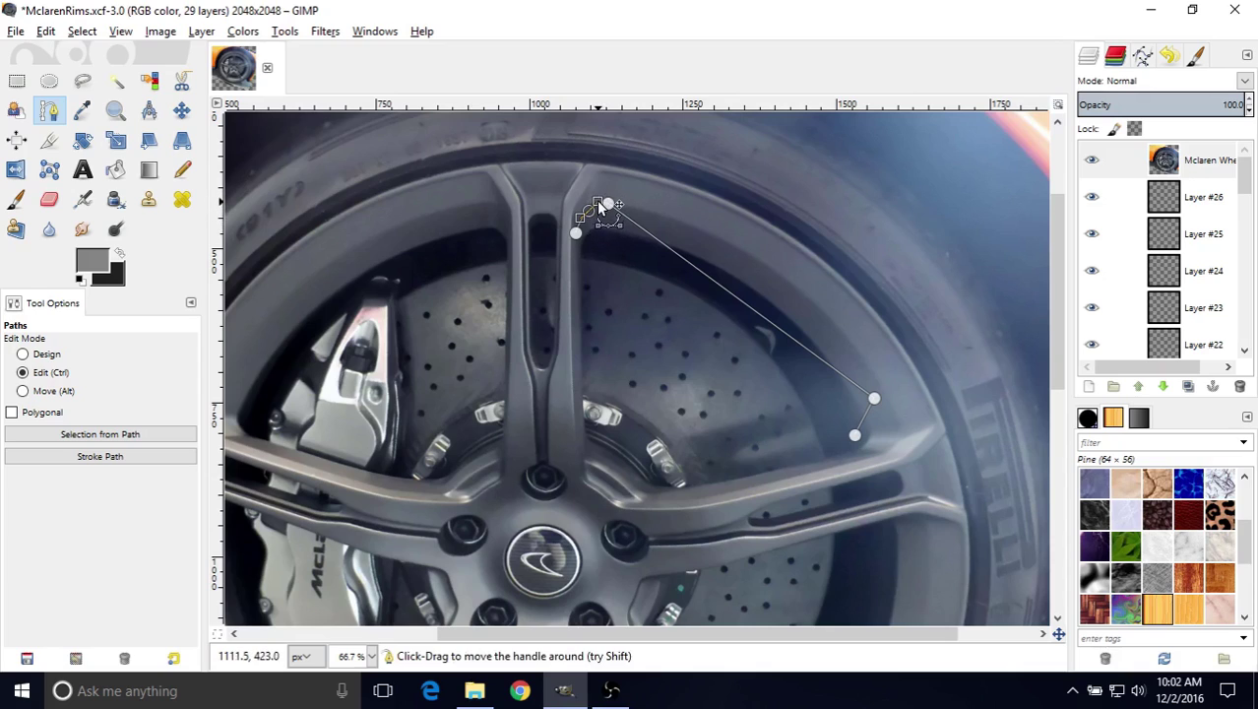
left_click(856, 430)
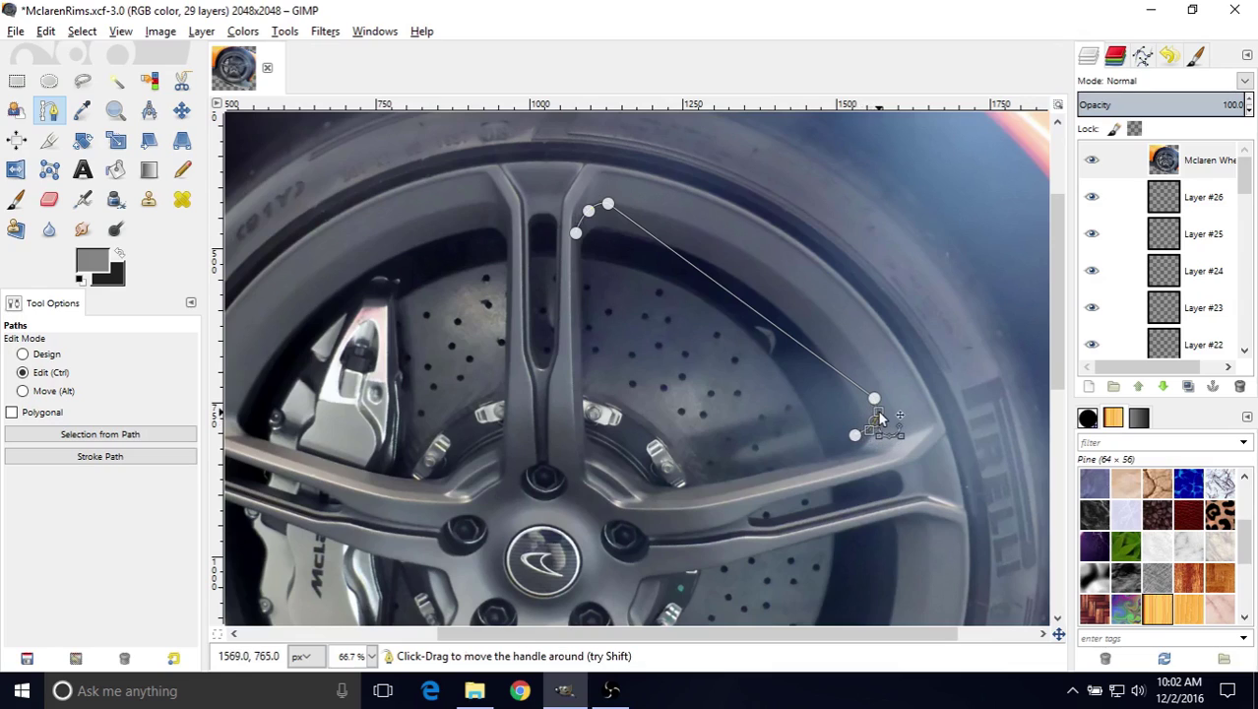
left_click_drag(879, 417, 881, 414)
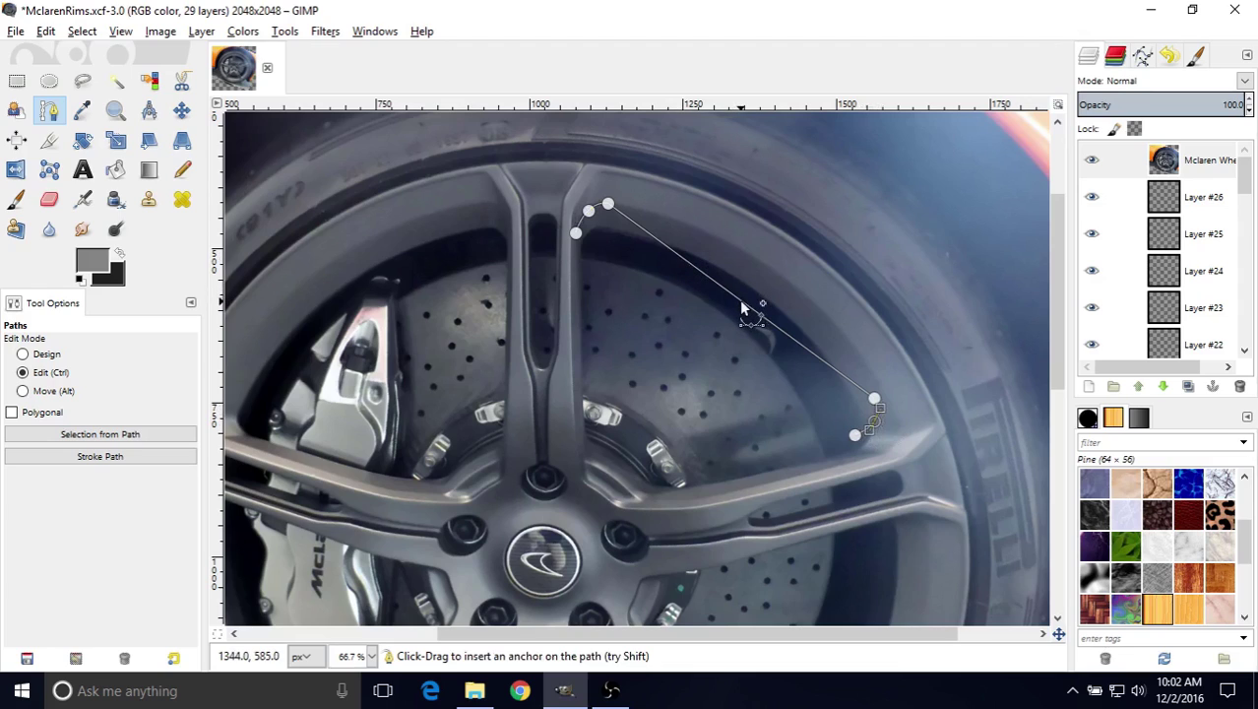
- Bow the path's long middle segment outward along the photo's inner rim recess, then compare it with the drawing and hide the photo
left_click_drag(745, 306, 766, 276)
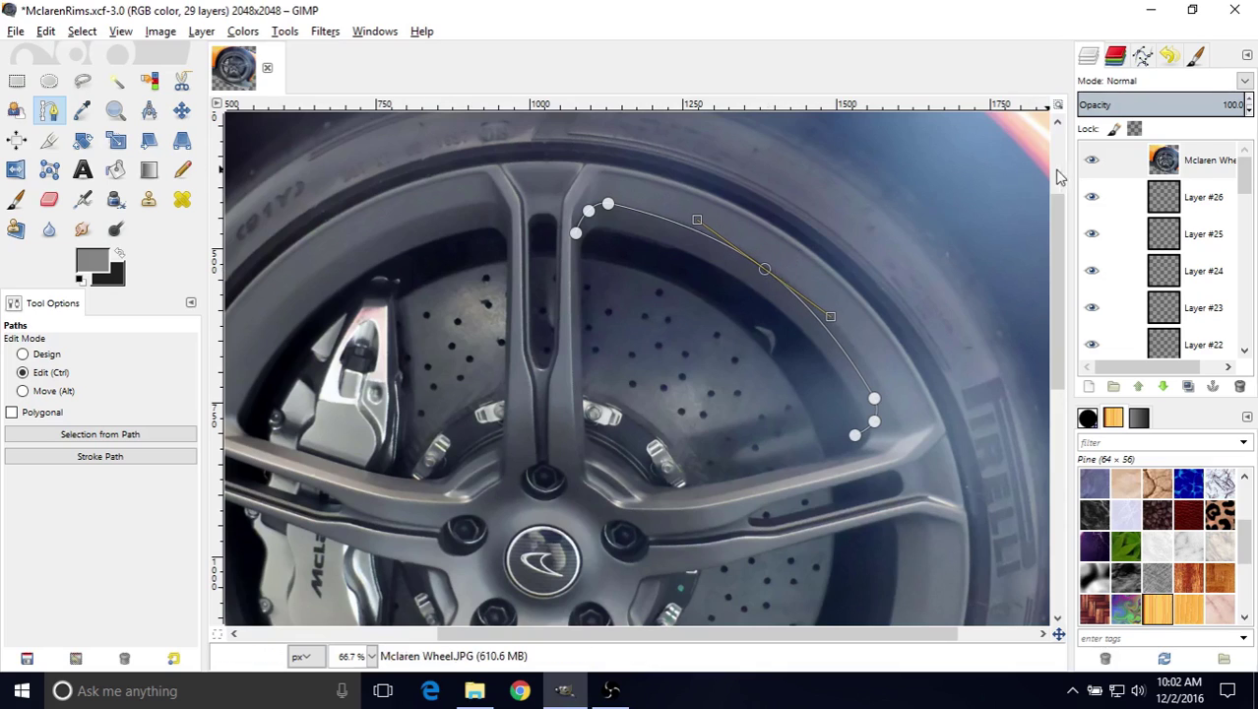
left_click(1093, 162)
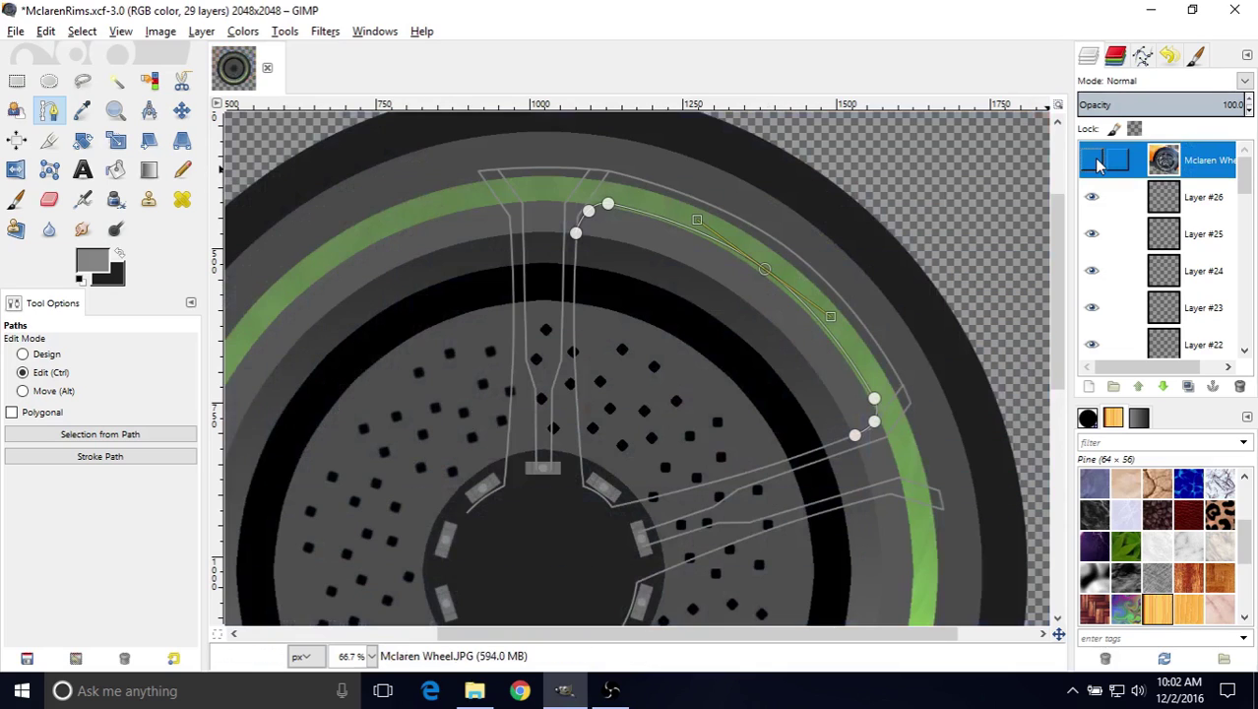
left_click(1091, 161)
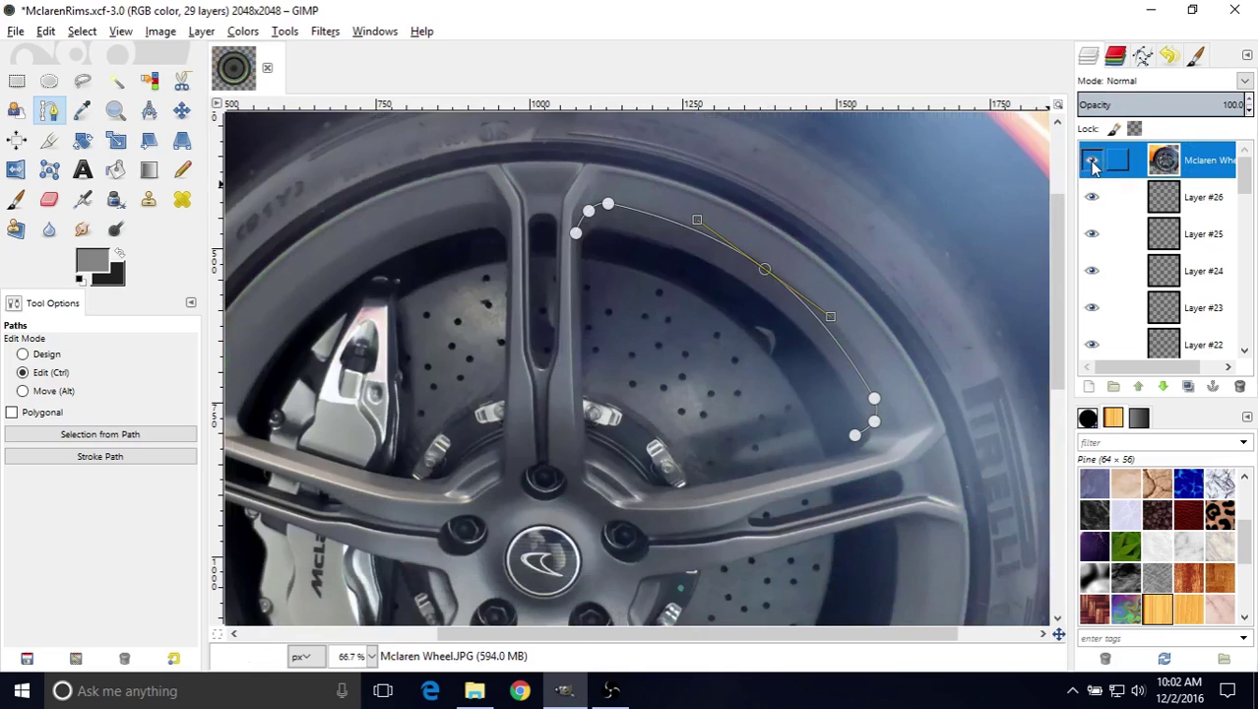
left_click(1093, 161)
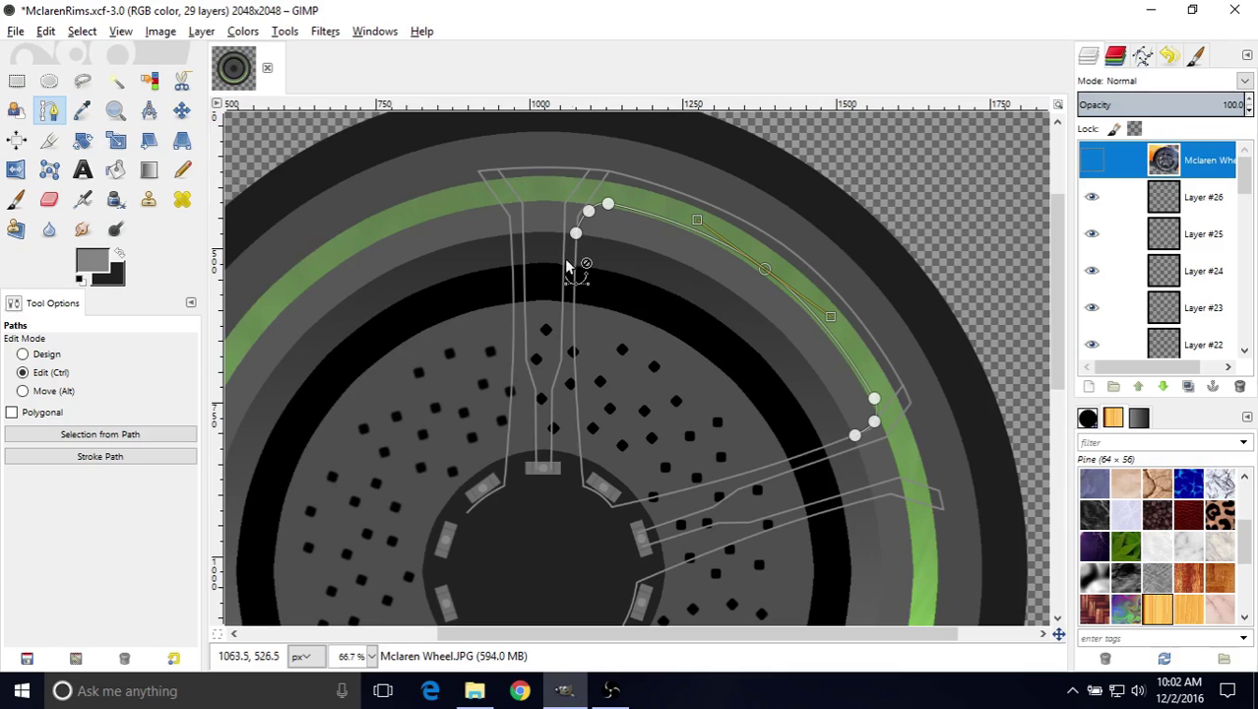
- Stroke the recess path on Layer #26 as a 3 px solid antialiased line
left_click(81, 456)
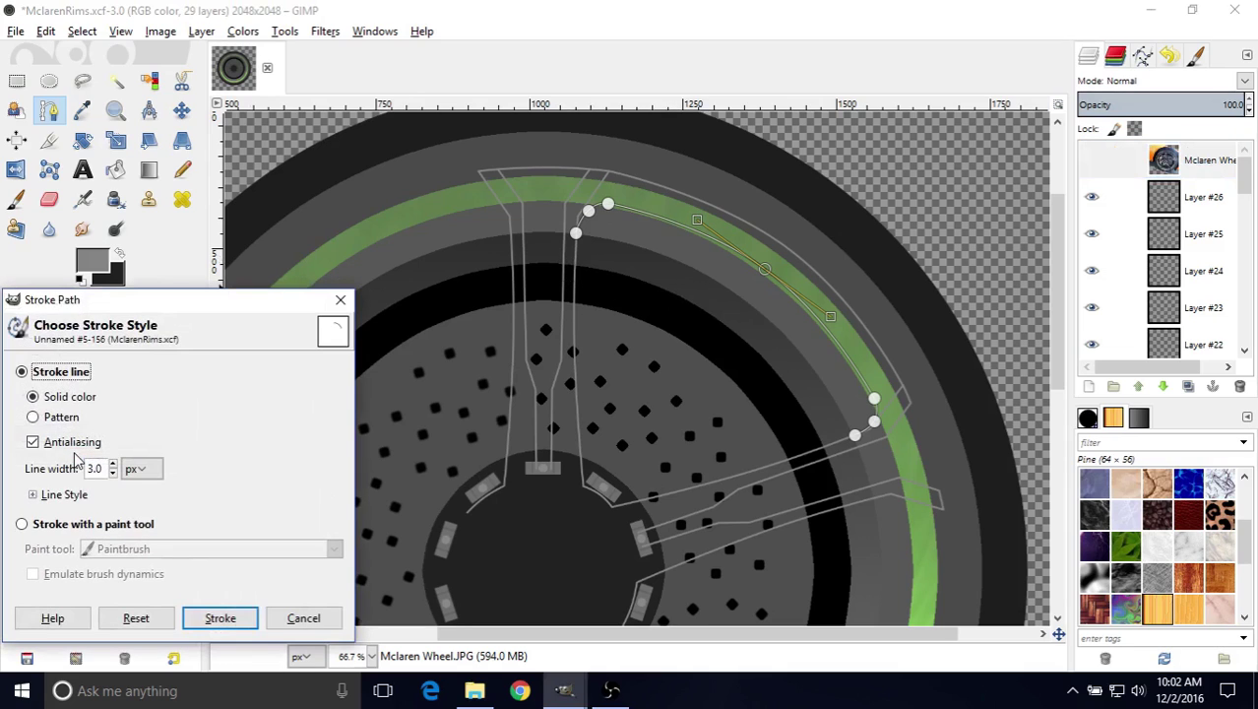
left_click(213, 618)
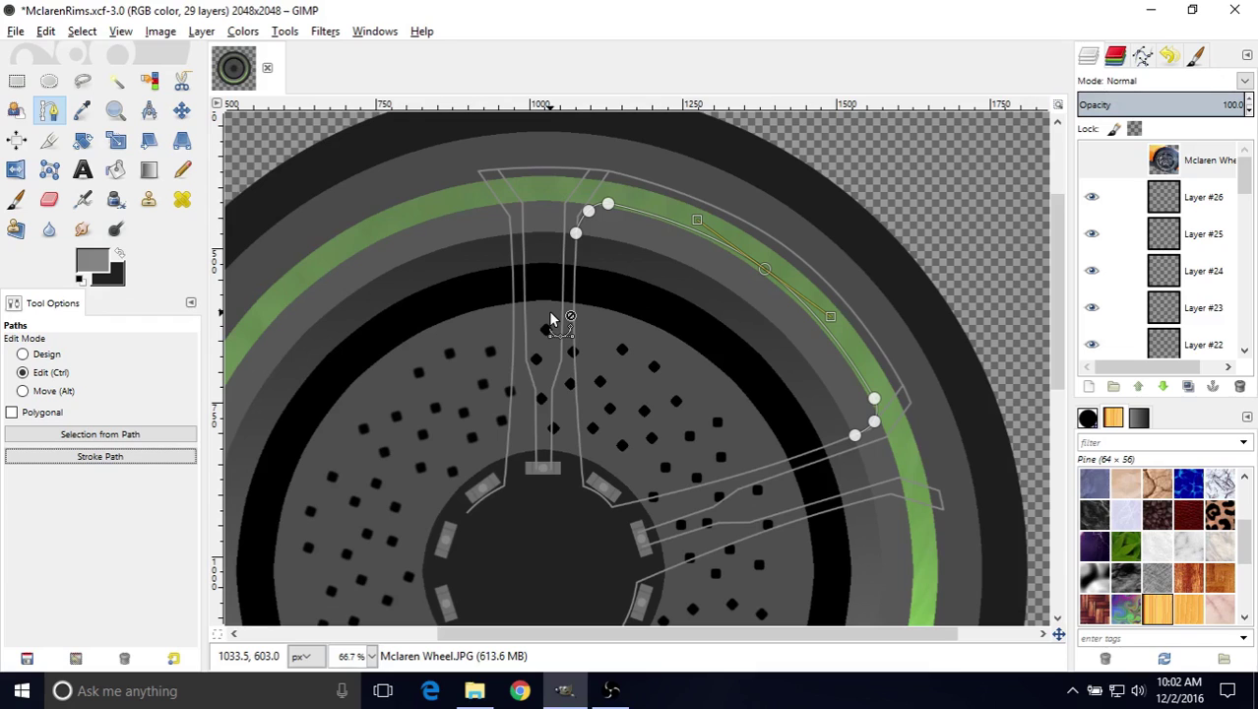
left_click(1186, 197)
left_click(99, 457)
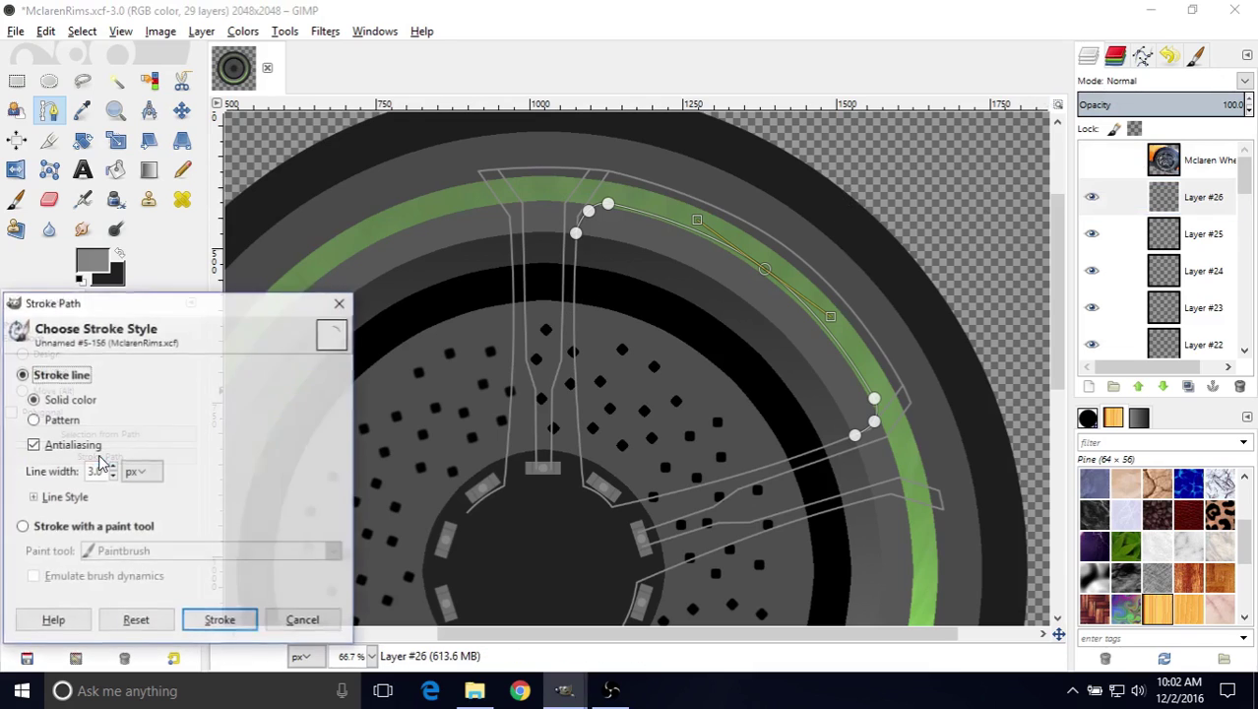
left_click(191, 620)
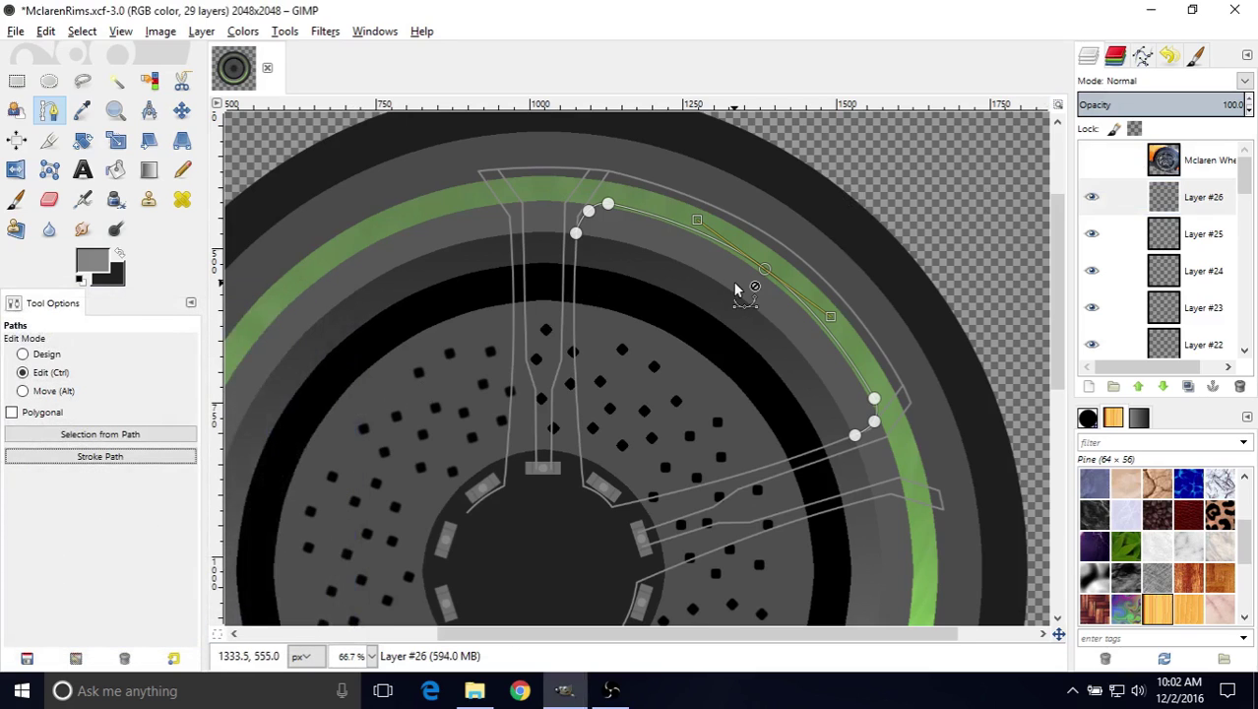
- Examine up close how the stroked recess contour joins the upper and right double spokes
scroll(735, 287, "up", 3, "ctrl")
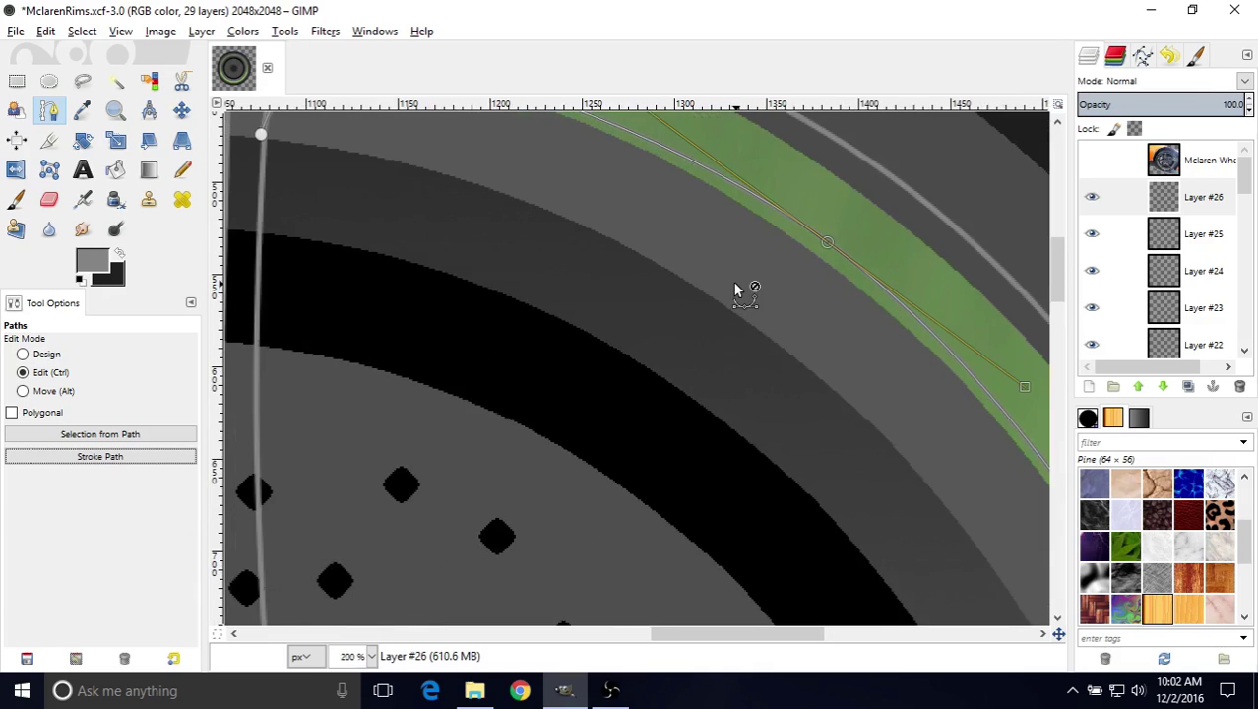
scroll(733, 282, "down", 3, "ctrl")
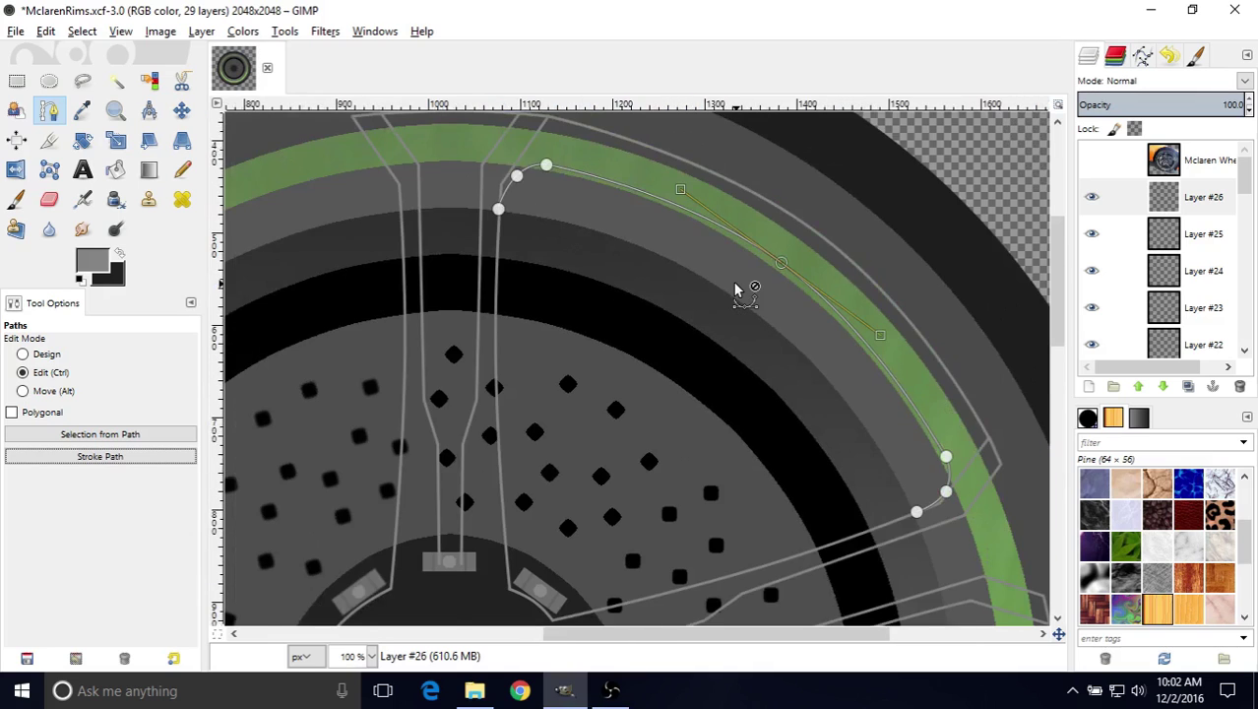
left_click(181, 111)
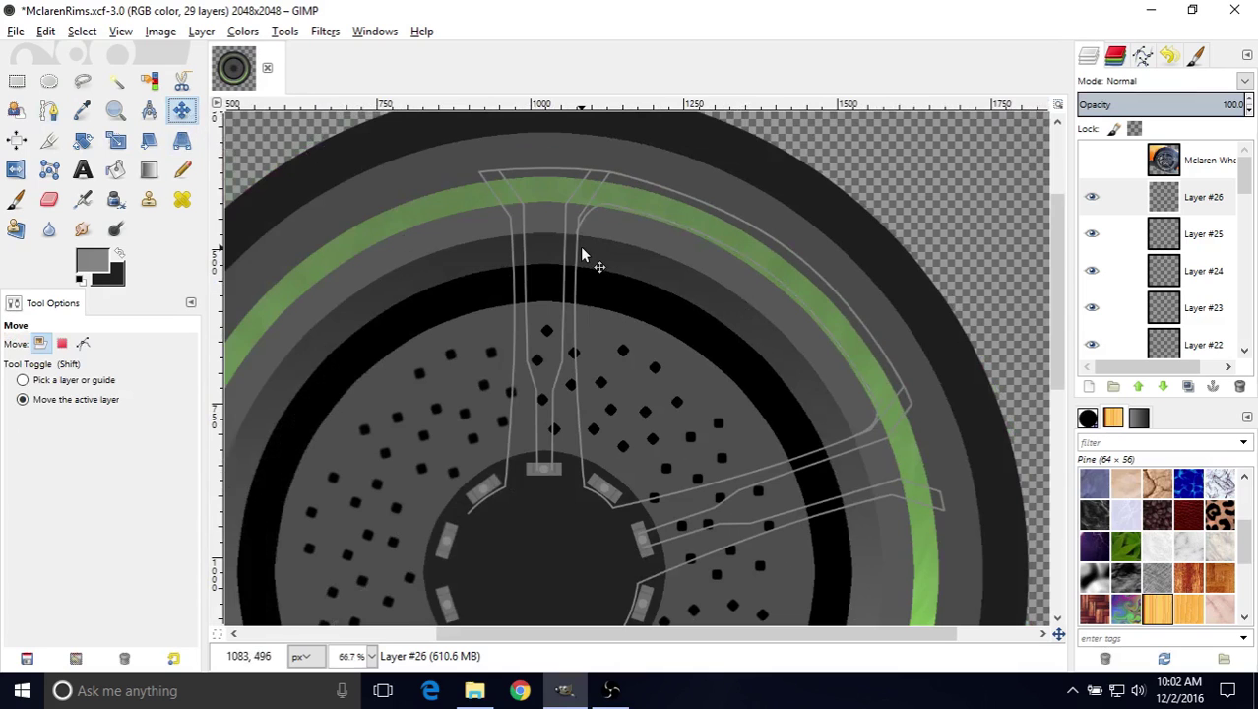
scroll(582, 251, "up", 3, "ctrl")
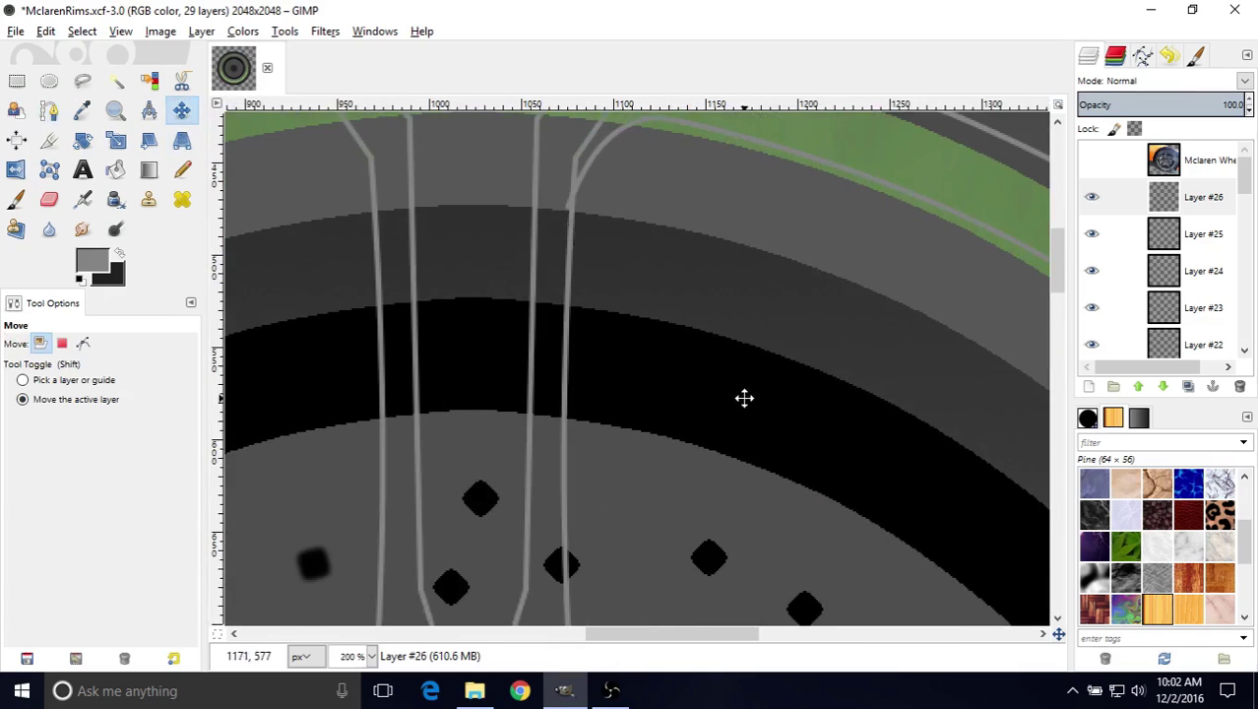
middle_click_drag(744, 398, 223, 219)
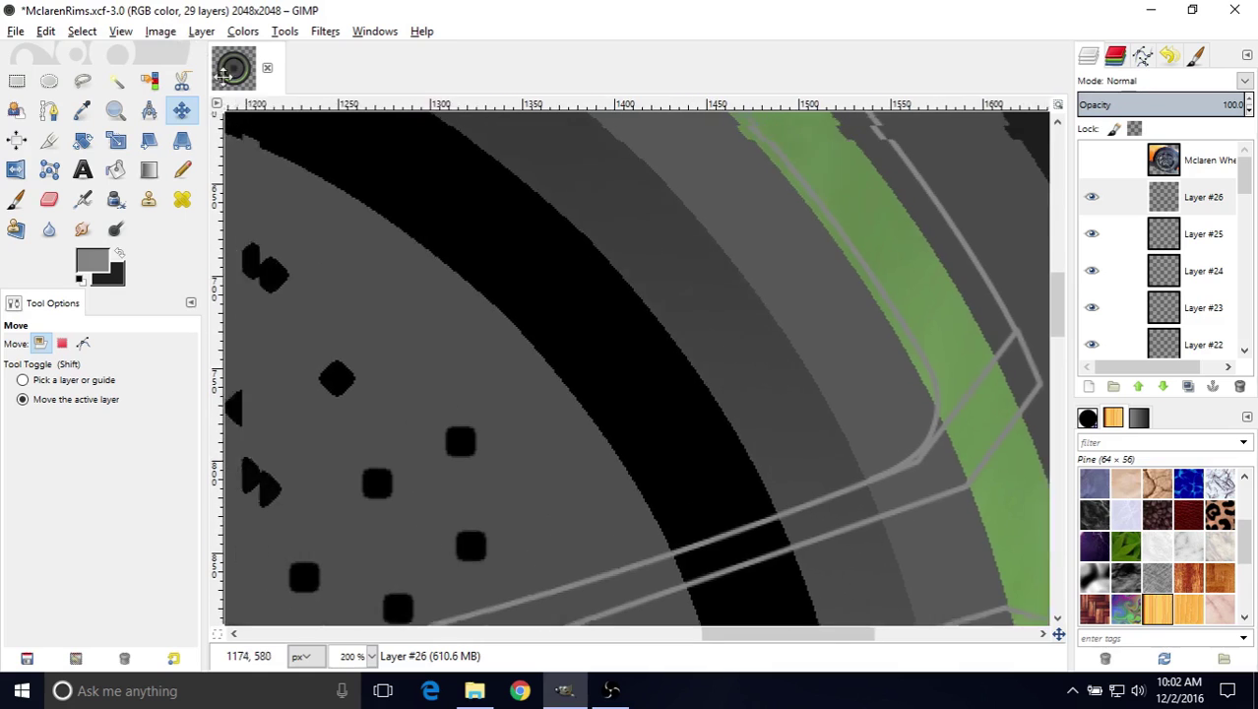
middle_click_drag(223, 74, 749, 497)
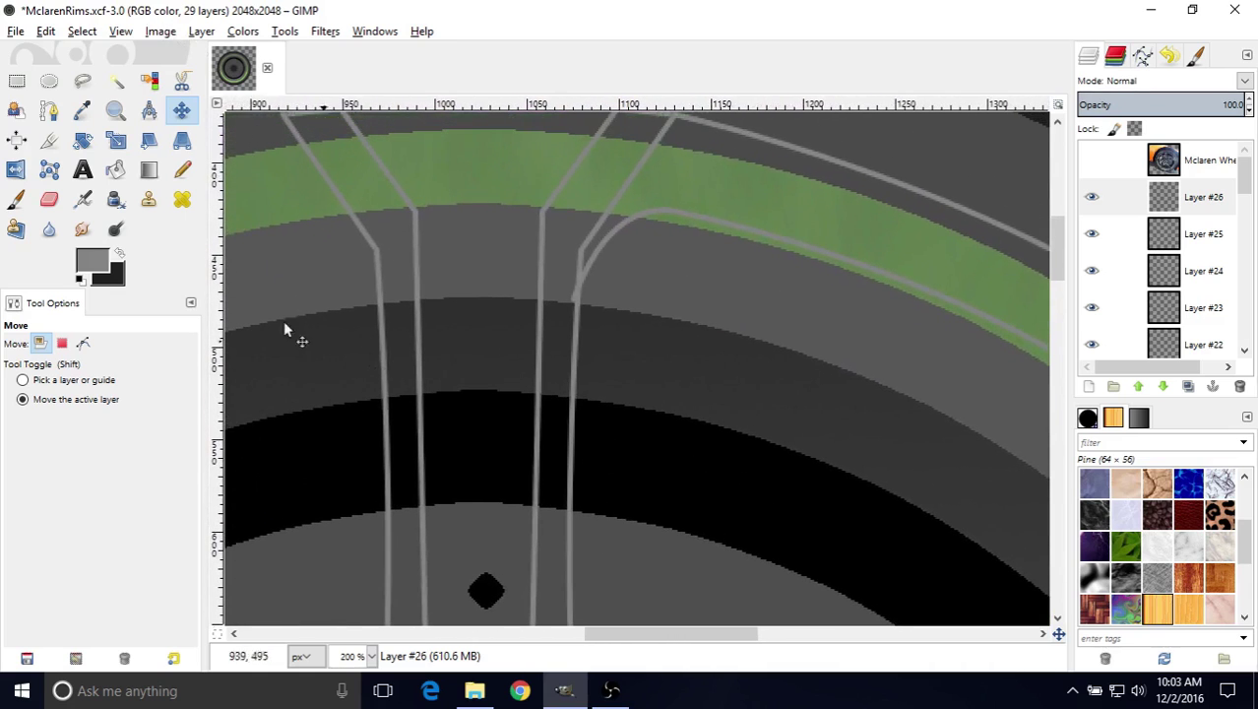
- Choose the Eraser and look over the spoke, hub and rim outlines between the upper and right double spokes
left_click(49, 199)
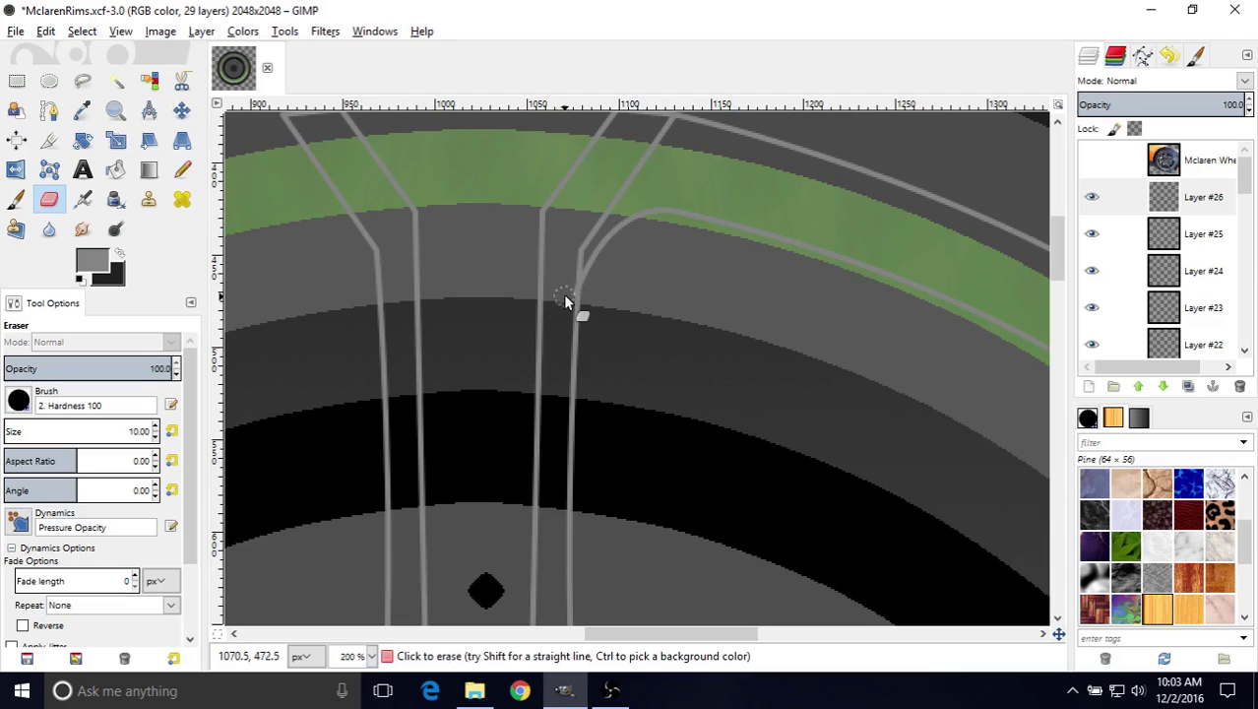
scroll(591, 382, "down", 2, "ctrl")
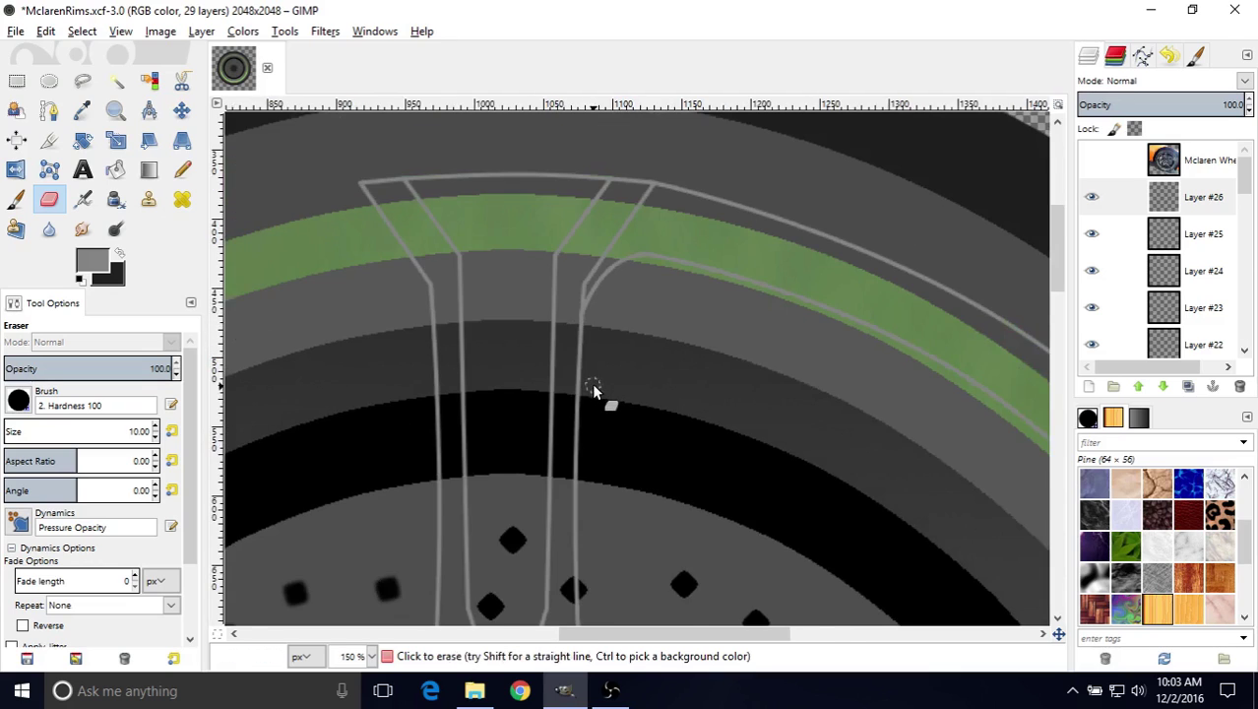
scroll(630, 481, "down", 4)
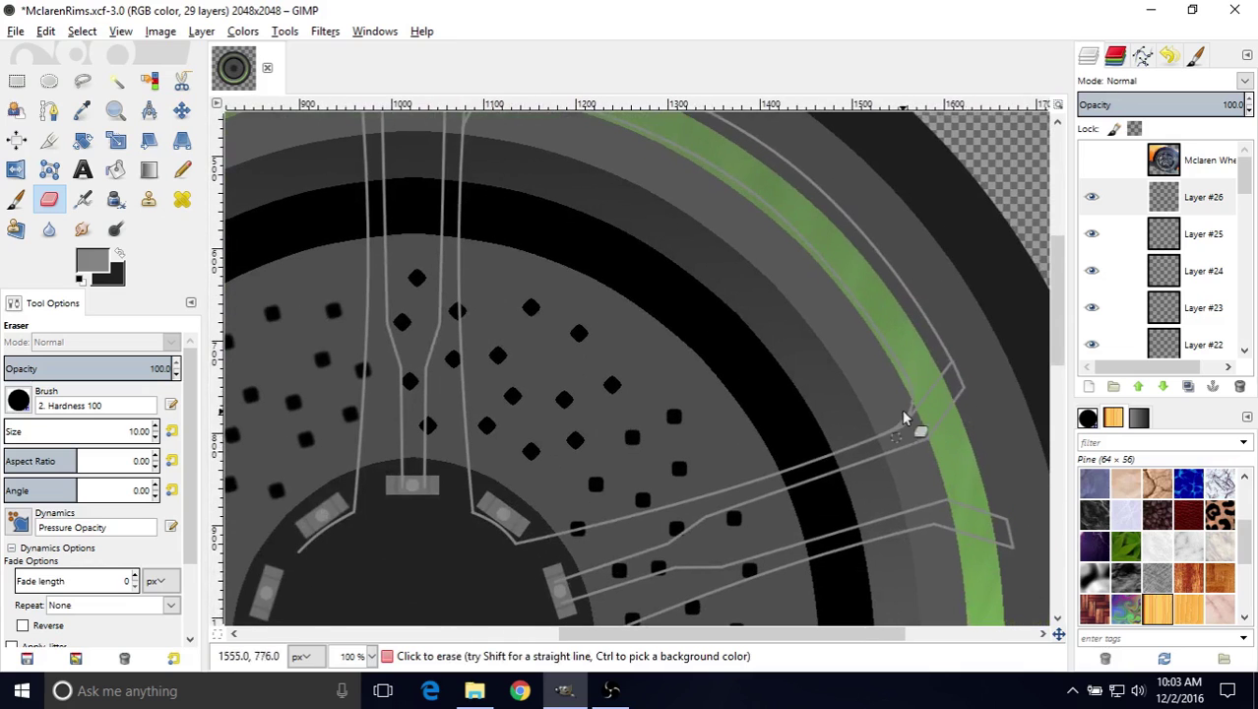
middle_click_drag(630, 384, 694, 431)
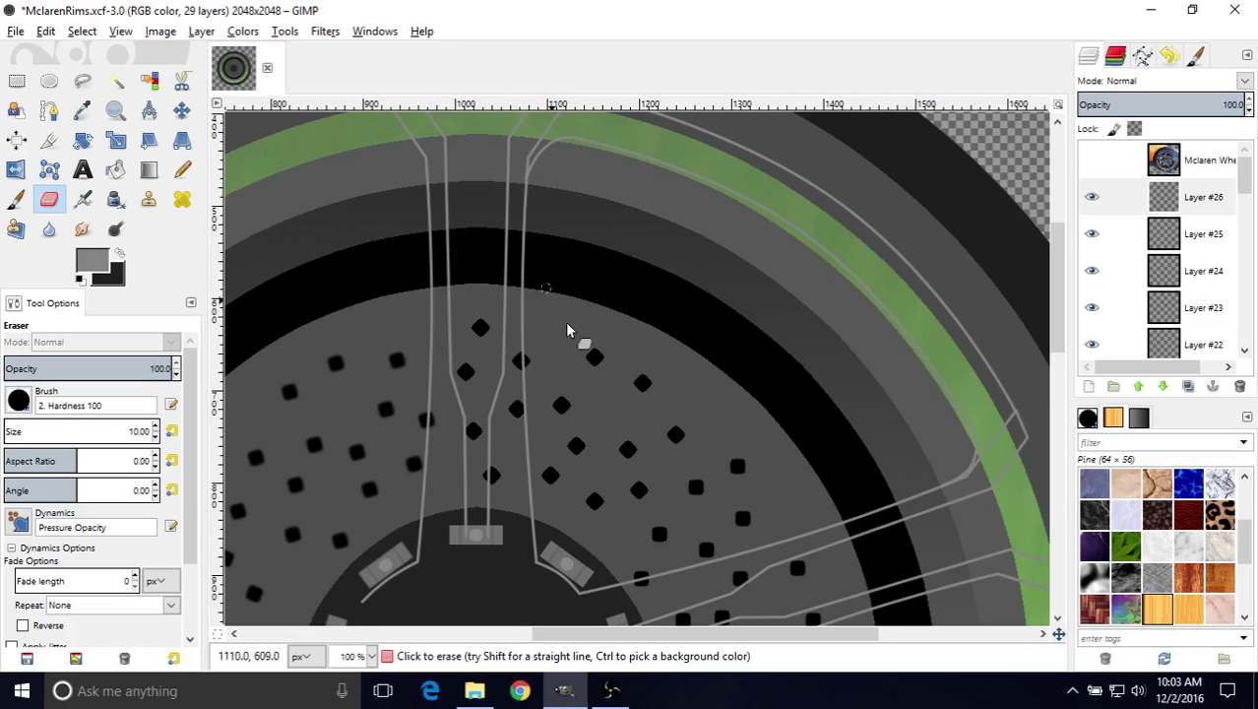
scroll(662, 368, "up", 2)
scroll(662, 368, "right", 1)
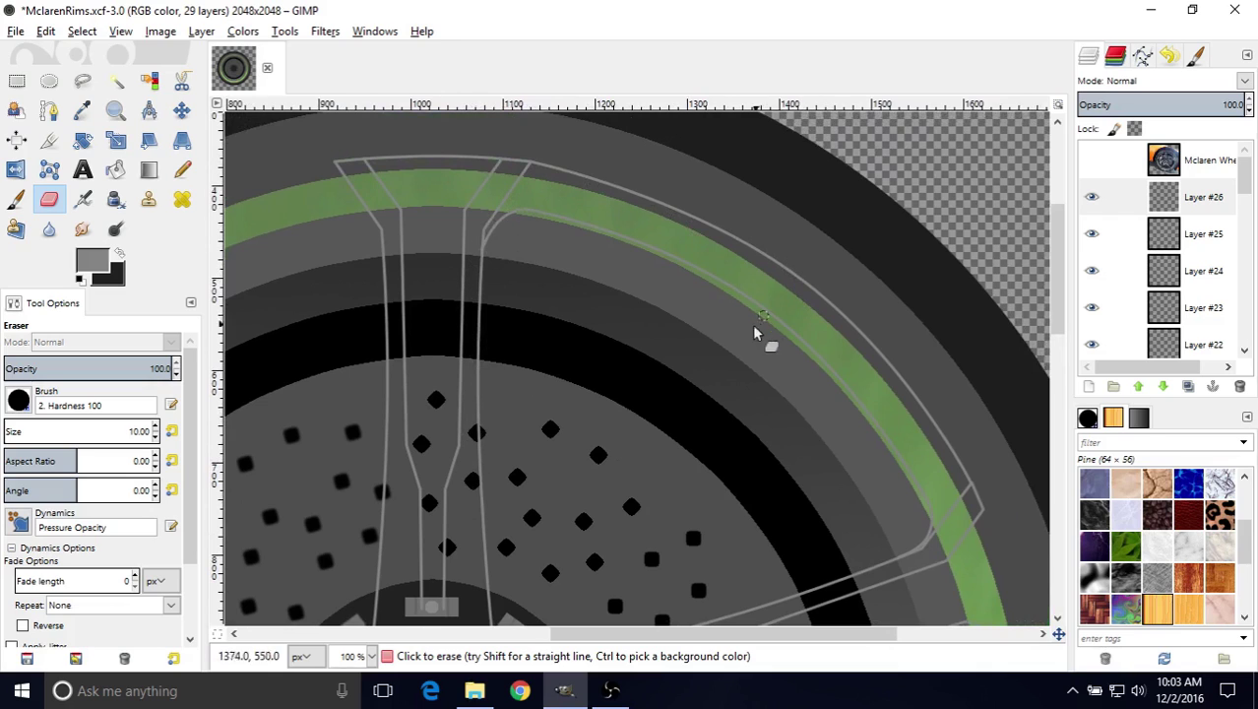
scroll(498, 607, "down", 2)
scroll(497, 607, "left", 1)
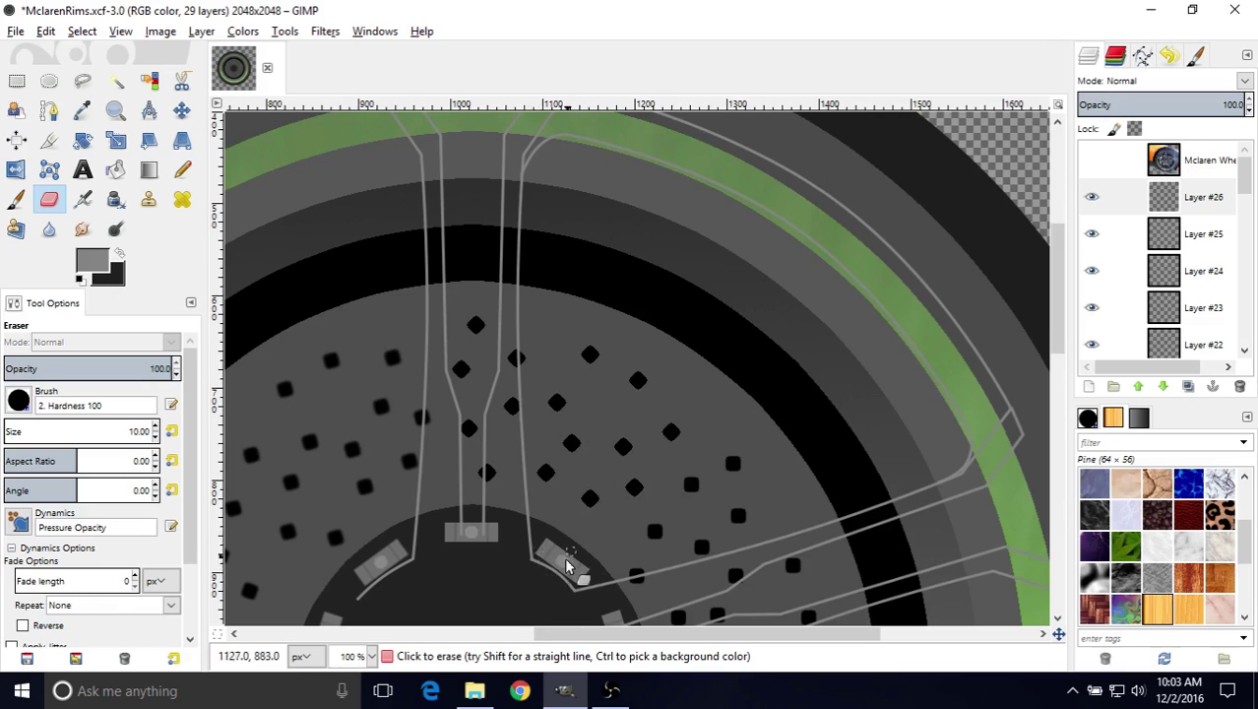
scroll(563, 190, "up", 2)
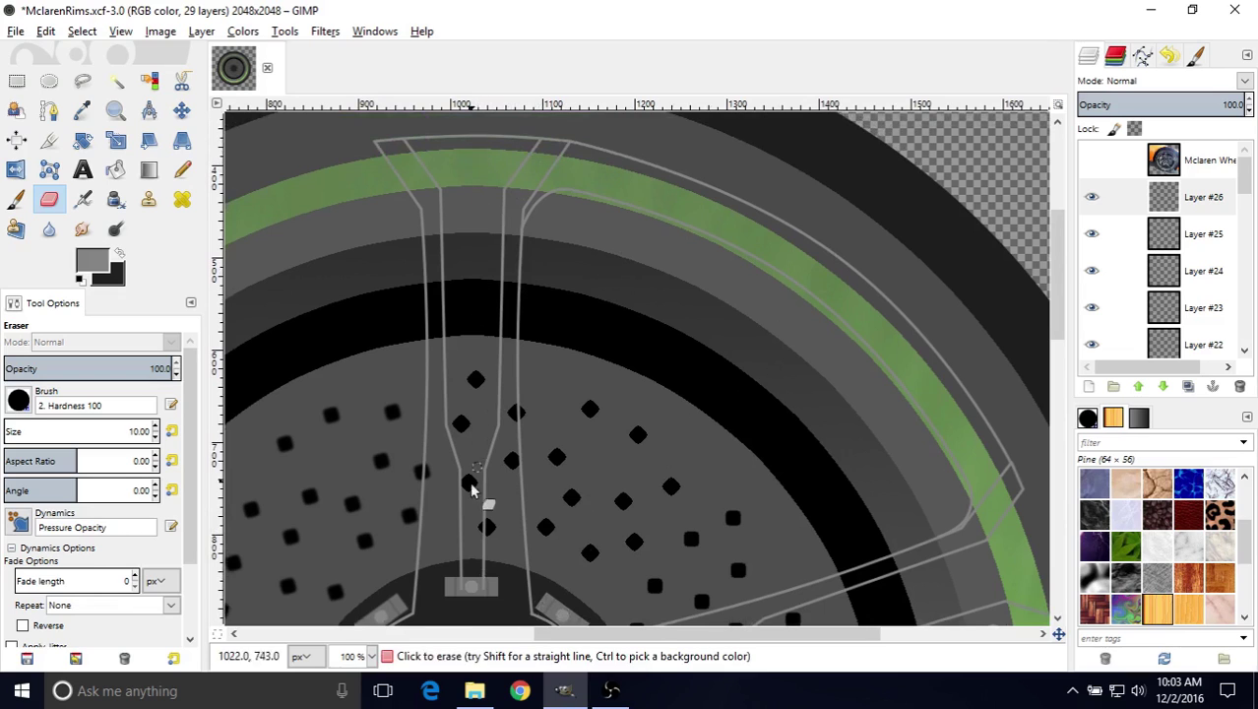
scroll(478, 531, "down", 4)
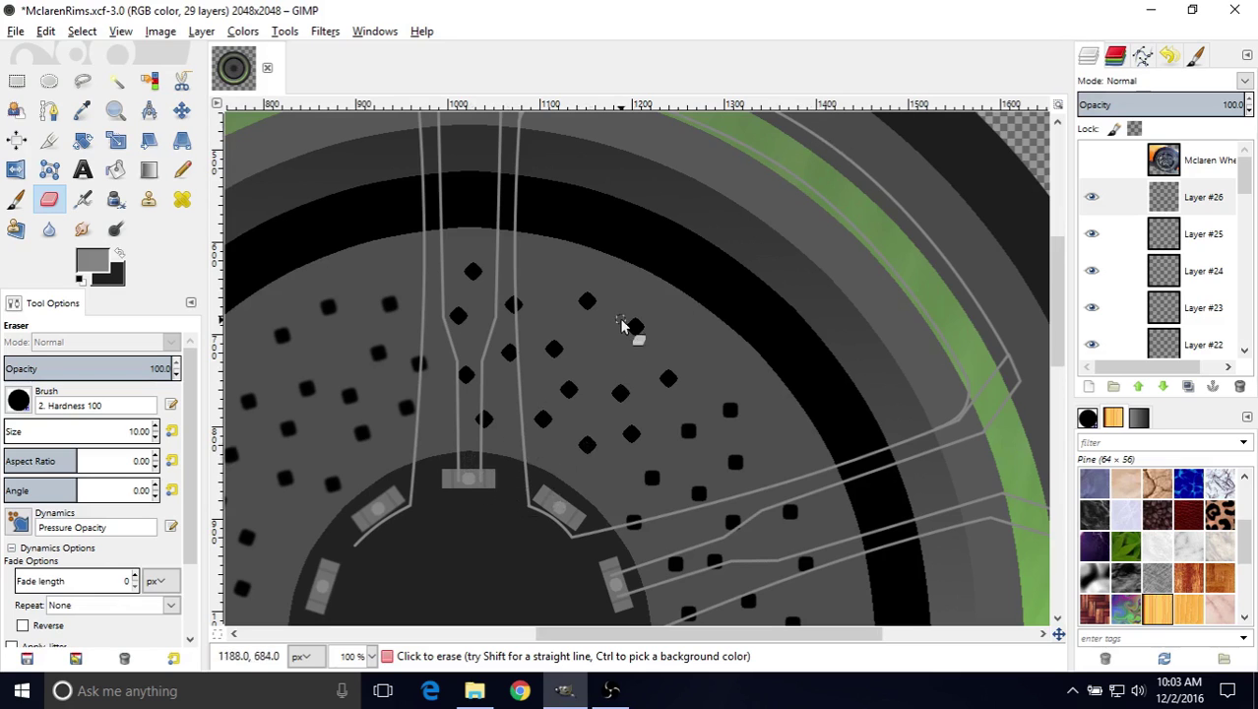
scroll(689, 315, "right", 2)
scroll(689, 315, "up", 1)
scroll(689, 295, "up", 2)
scroll(744, 421, "left", 1)
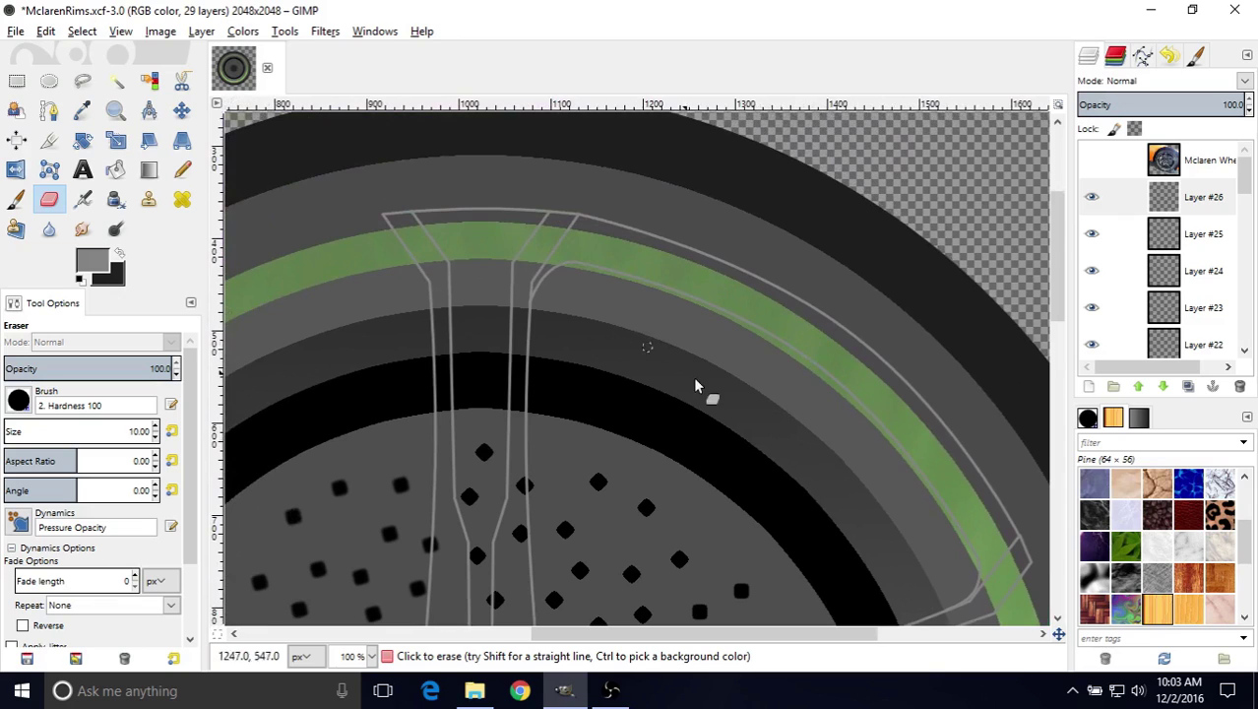
scroll(716, 356, "down", 1)
scroll(721, 350, "left", 1)
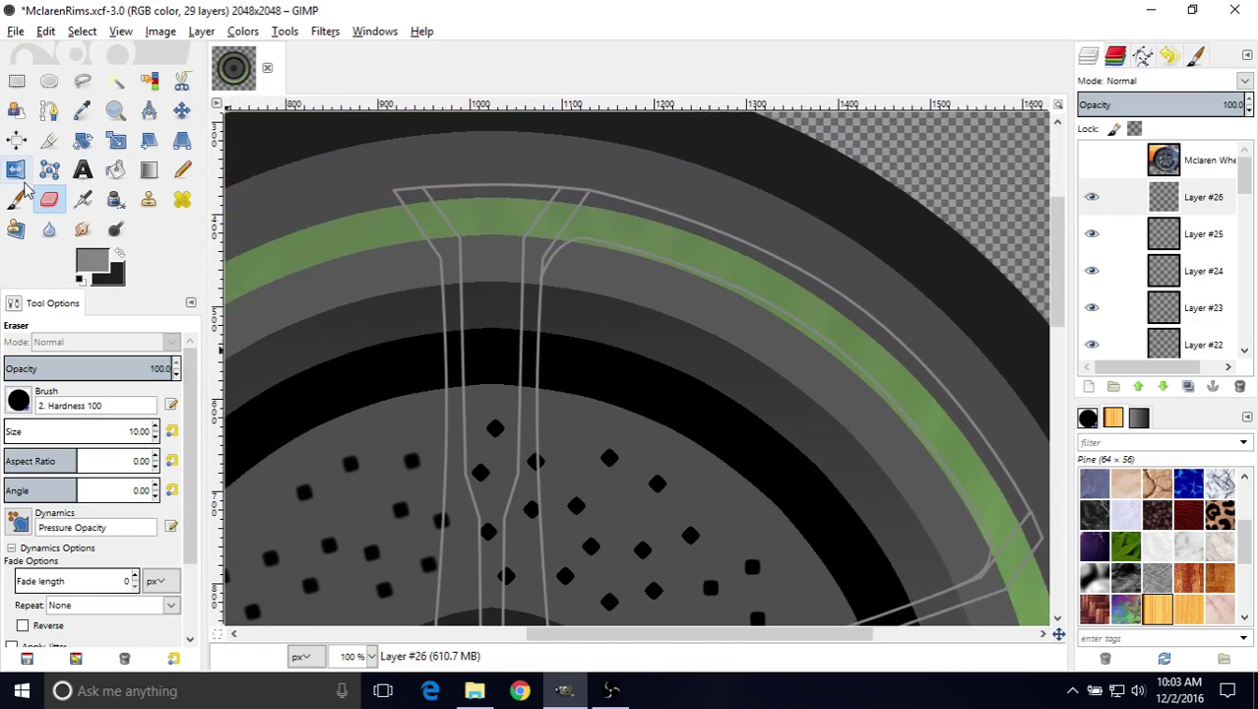
- Bucket-fill the rim band between the outer rim arc and the recess contour on Layer #26 with the gray foreground color
left_click(116, 172)
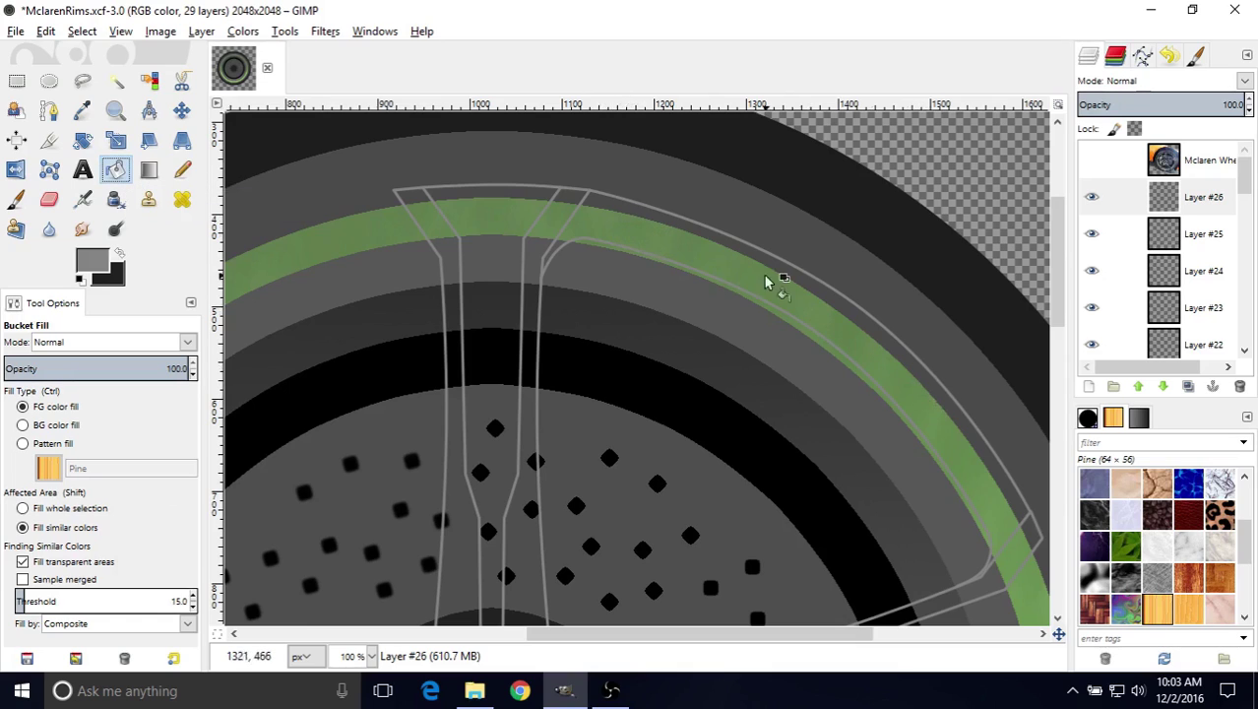
left_click(735, 269)
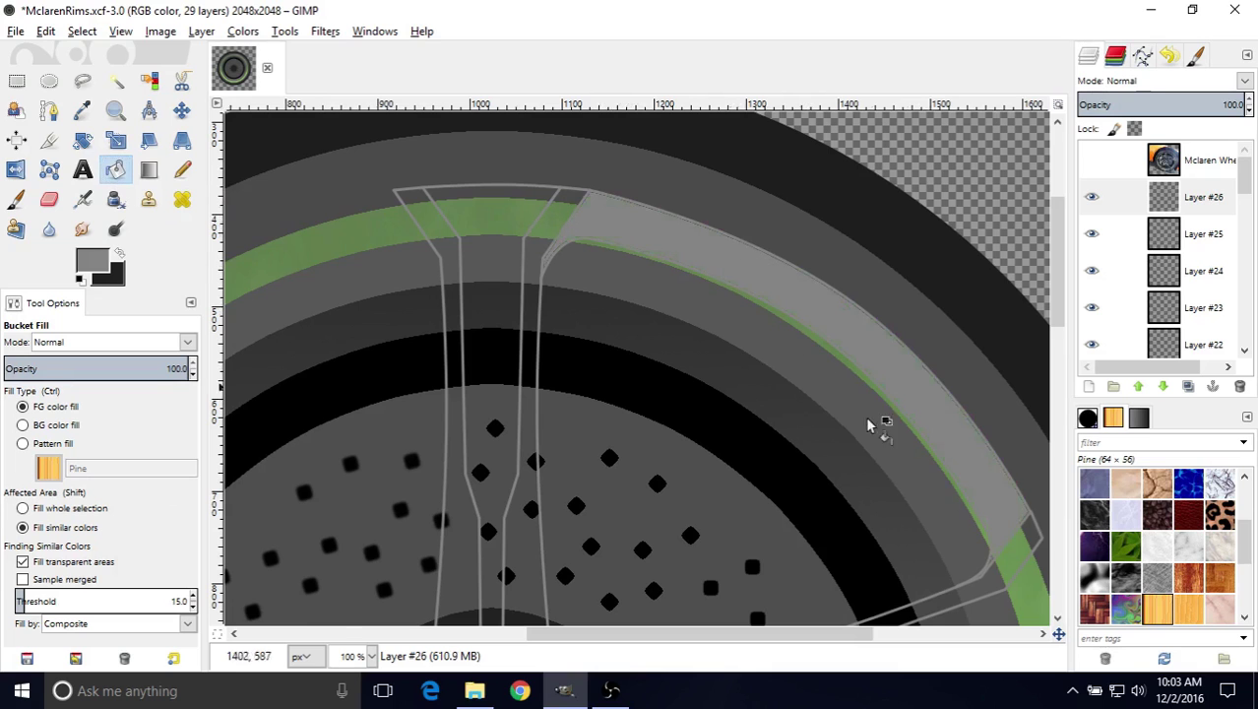
middle_click_drag(680, 413, 618, 335)
- Consult the wheel photo, then draw a shallow arched open path across the flared top of the upper double spoke, between its inner outlines
middle_click_drag(662, 216, 763, 352)
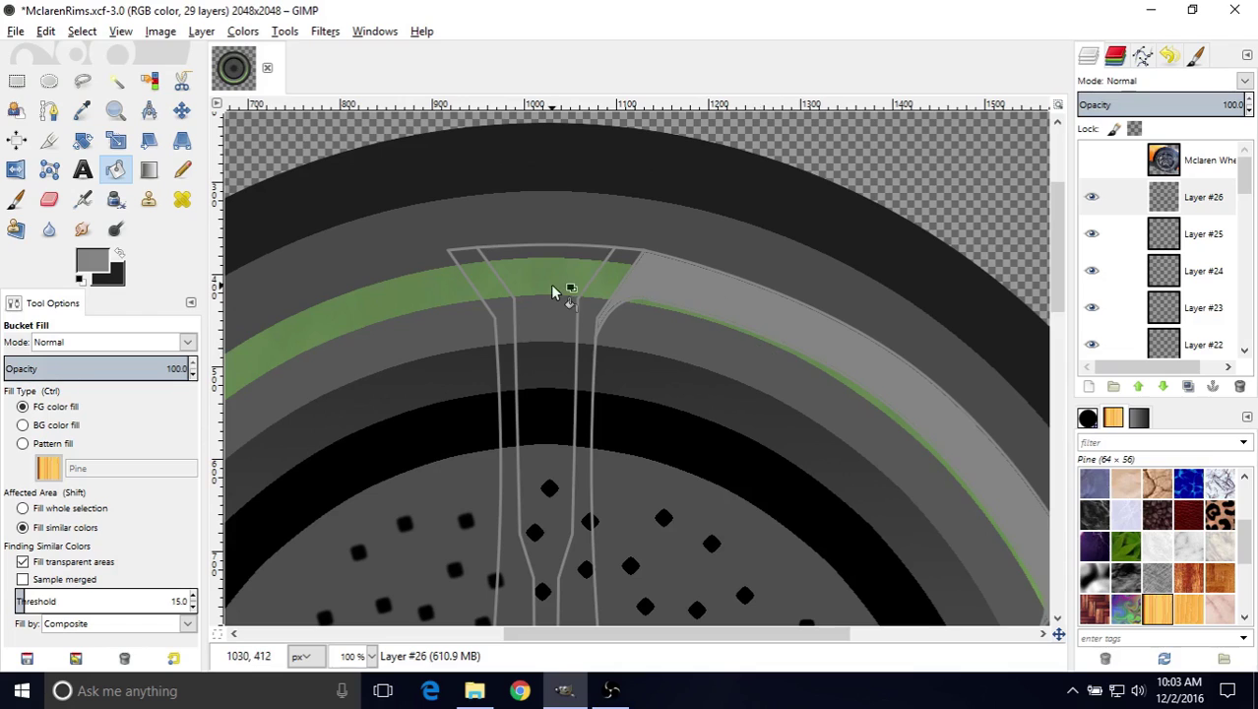
left_click(52, 113)
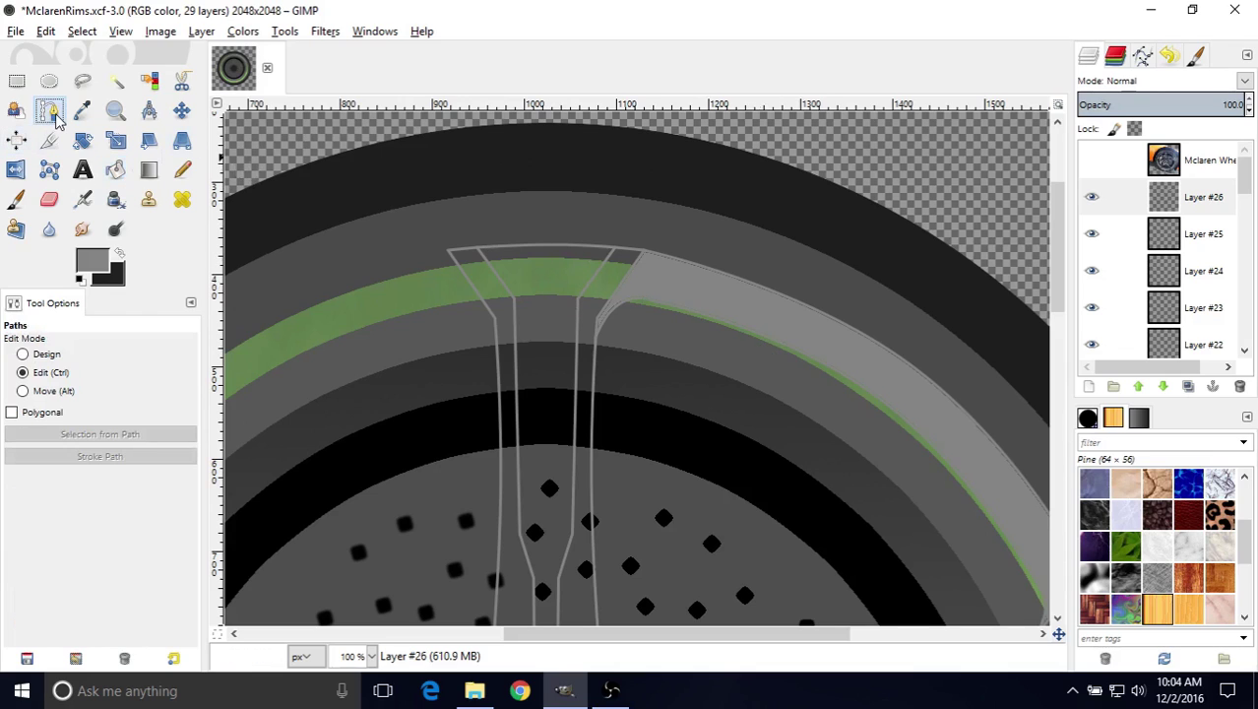
left_click(1090, 162)
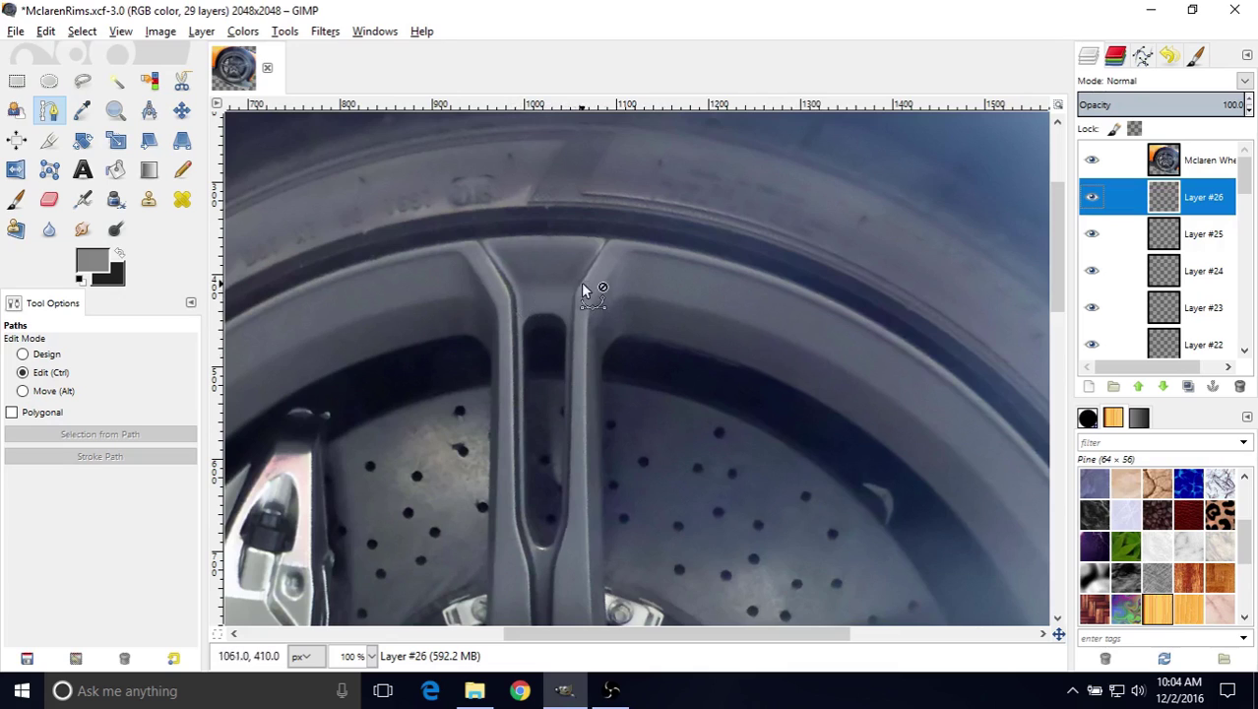
left_click(1092, 159)
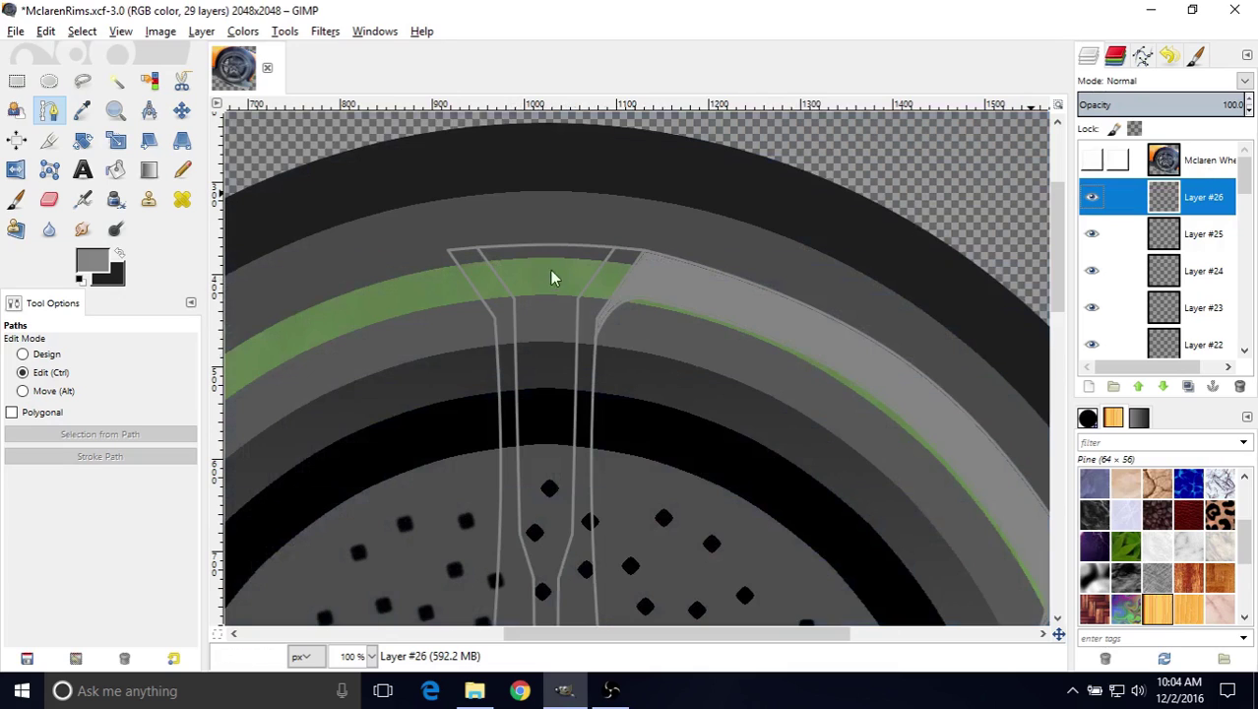
left_click(50, 110)
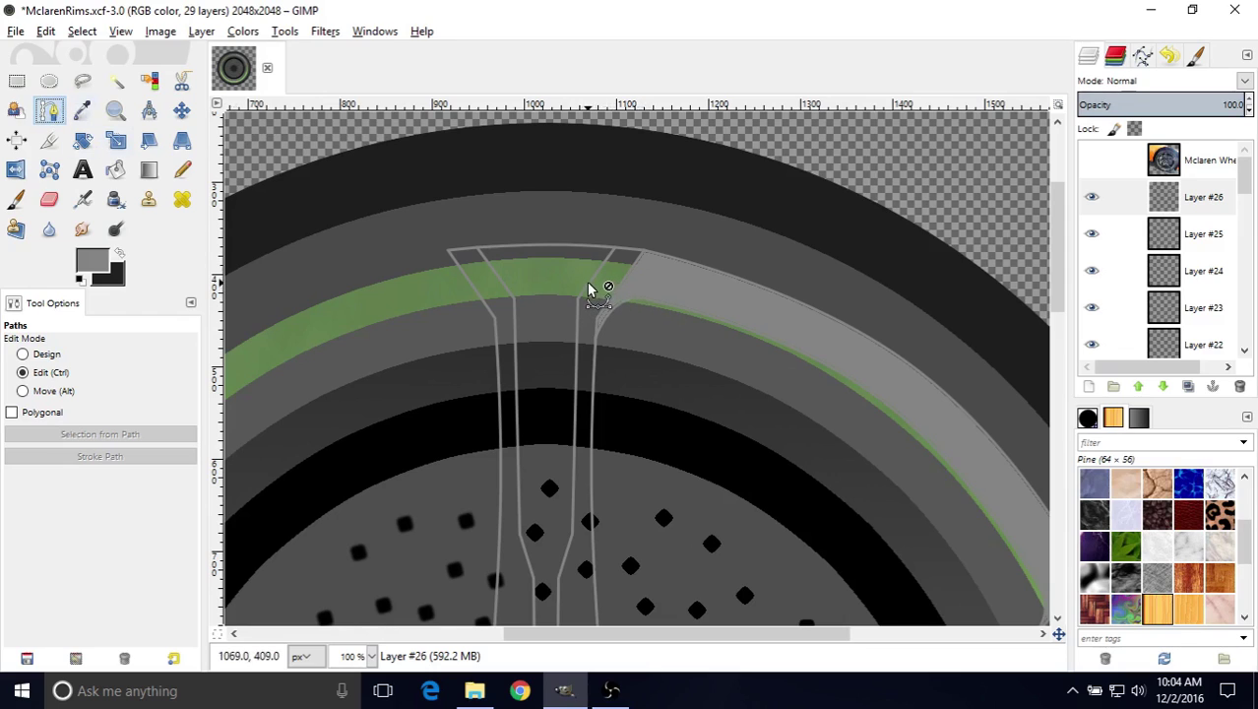
key("ctrl")
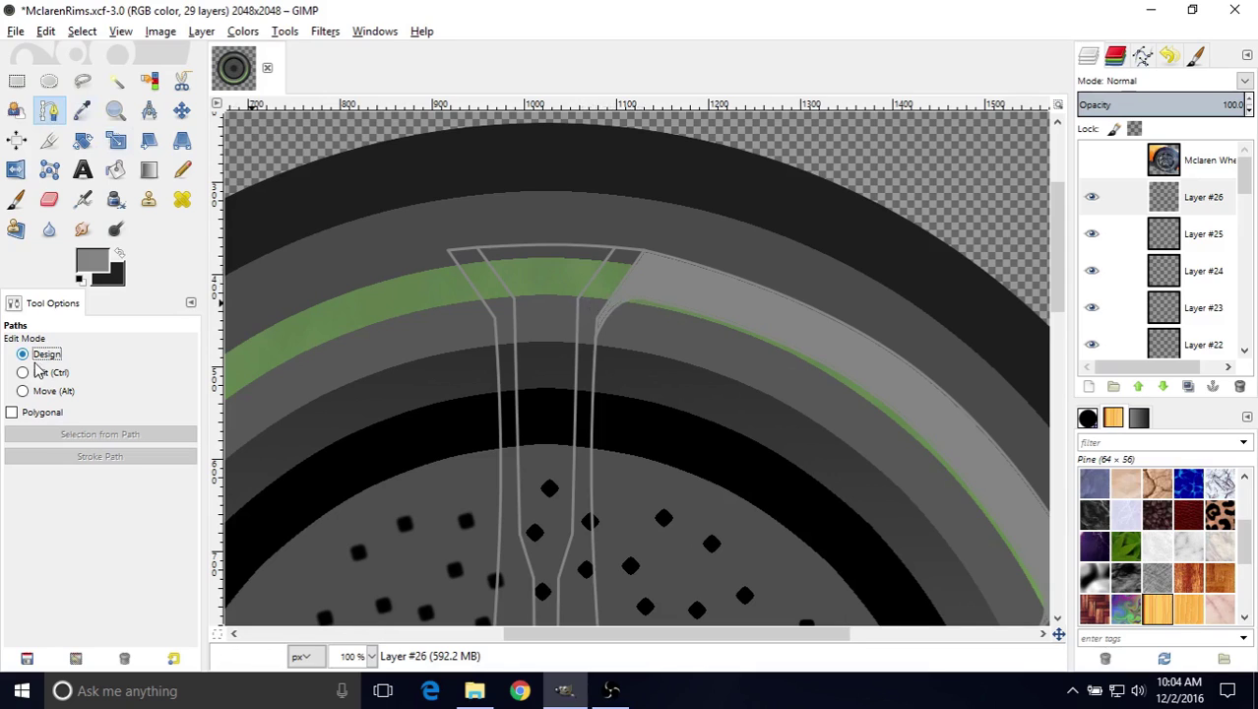
left_click(591, 282)
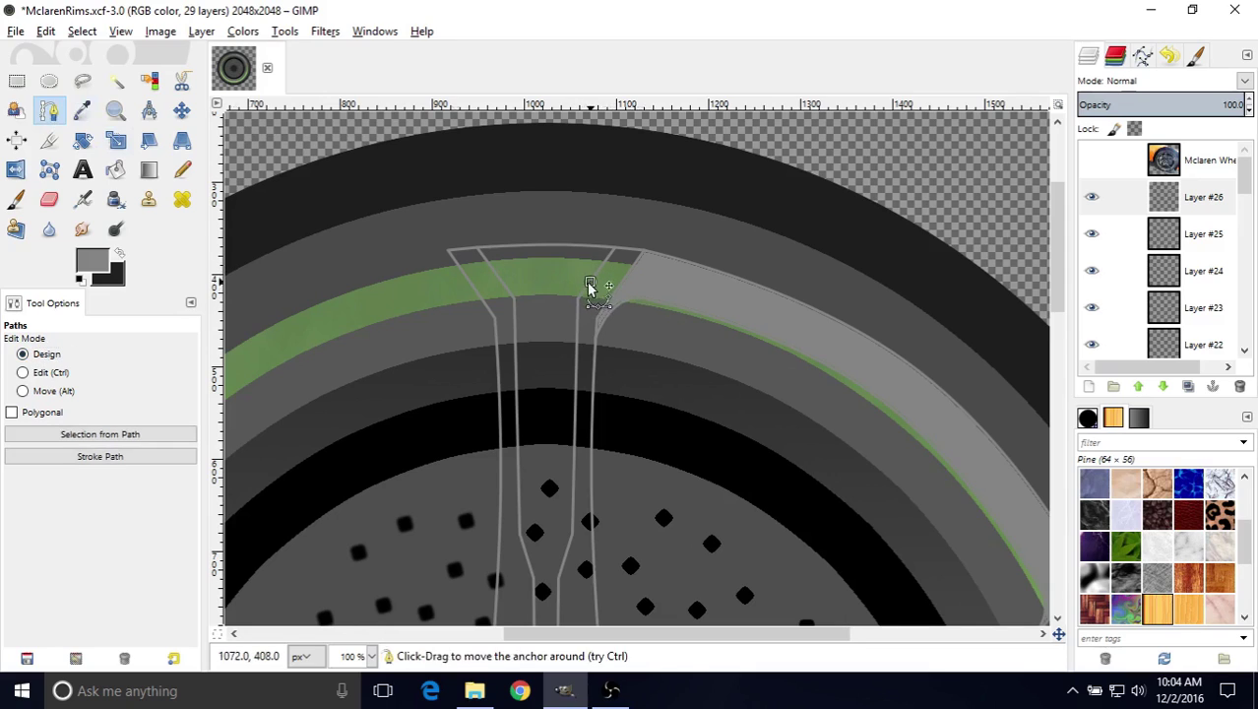
left_click(499, 281)
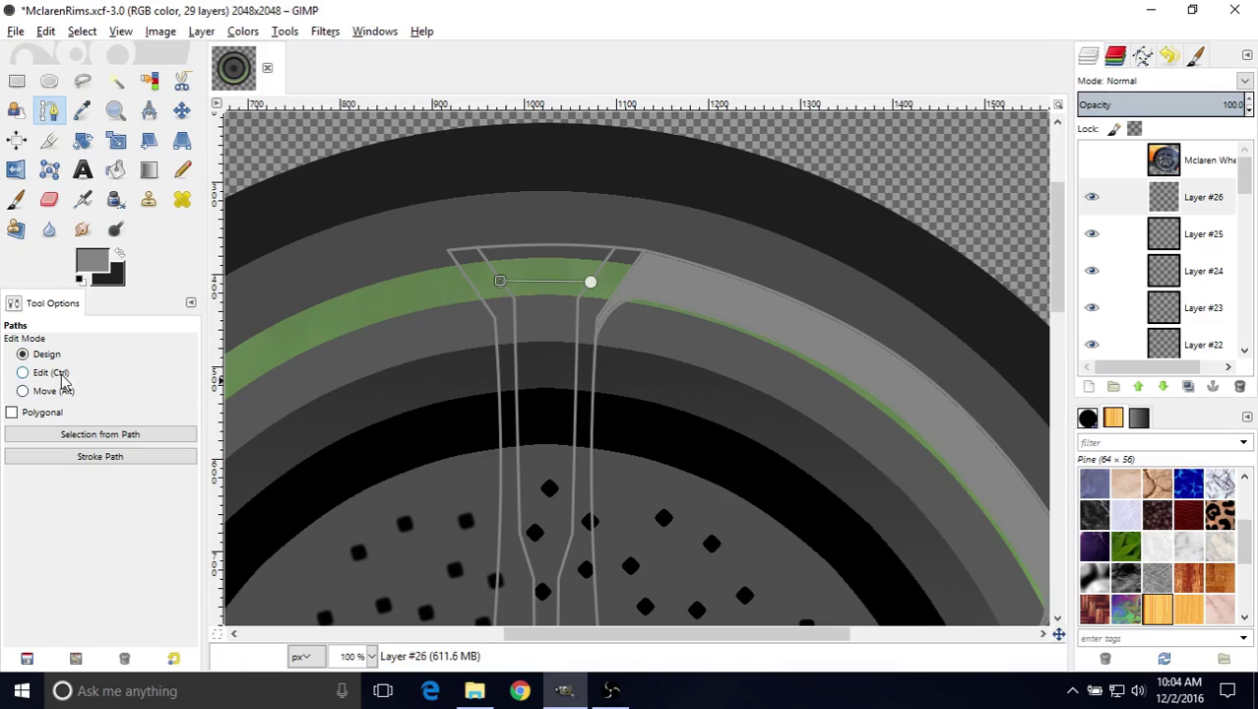
left_click(49, 372)
left_click(546, 281)
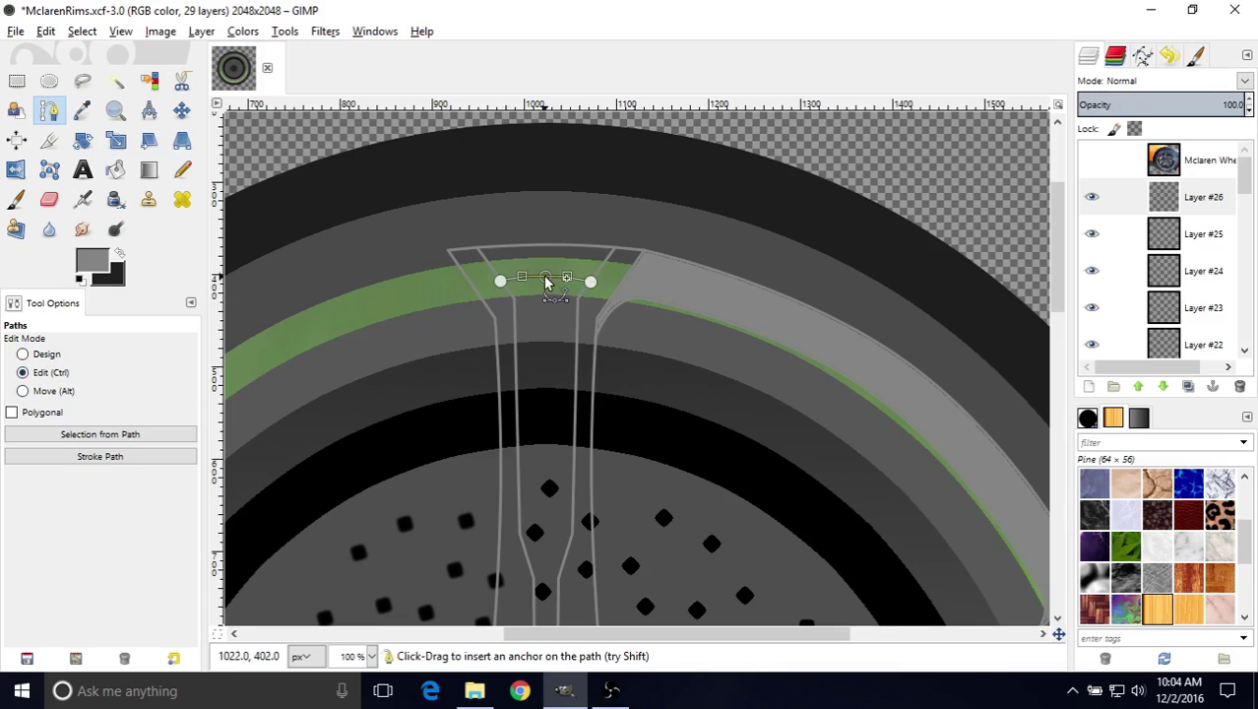
left_click_drag(546, 282, 549, 284)
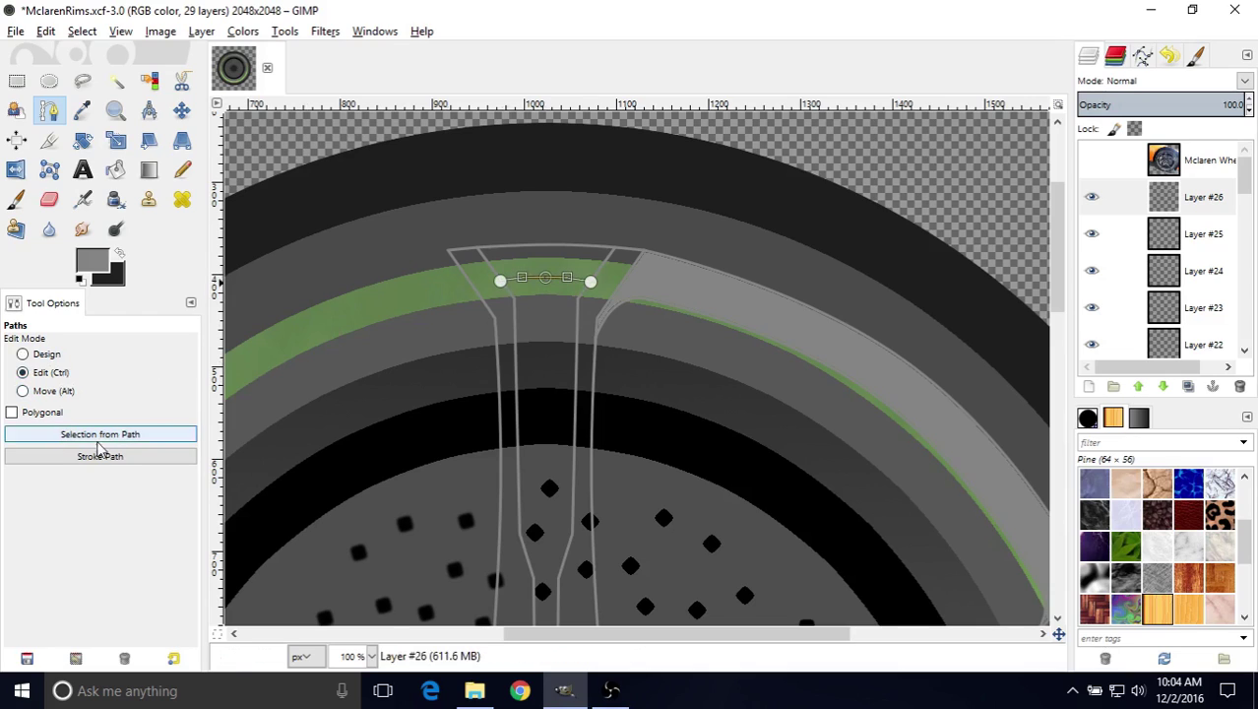
- Stroke the arched path on Layer #26 and examine the resulting line across the upper double spoke up close
left_click(1162, 199)
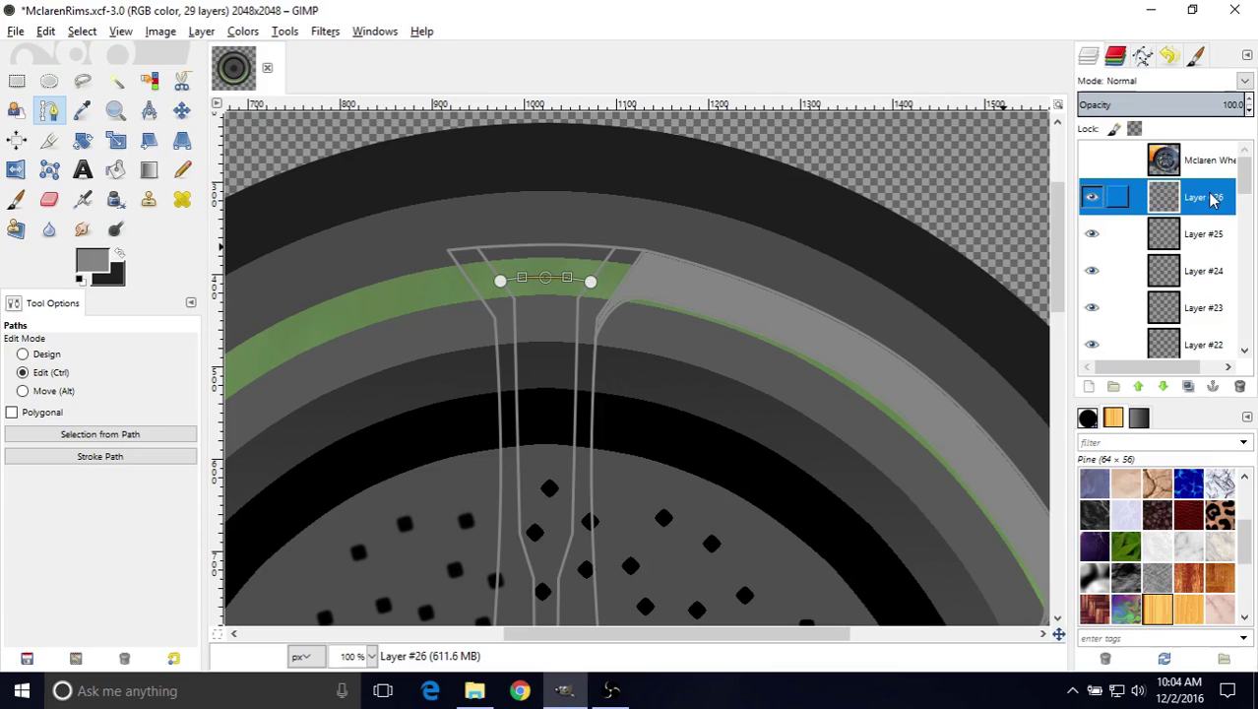
left_click(158, 456)
left_click(218, 623)
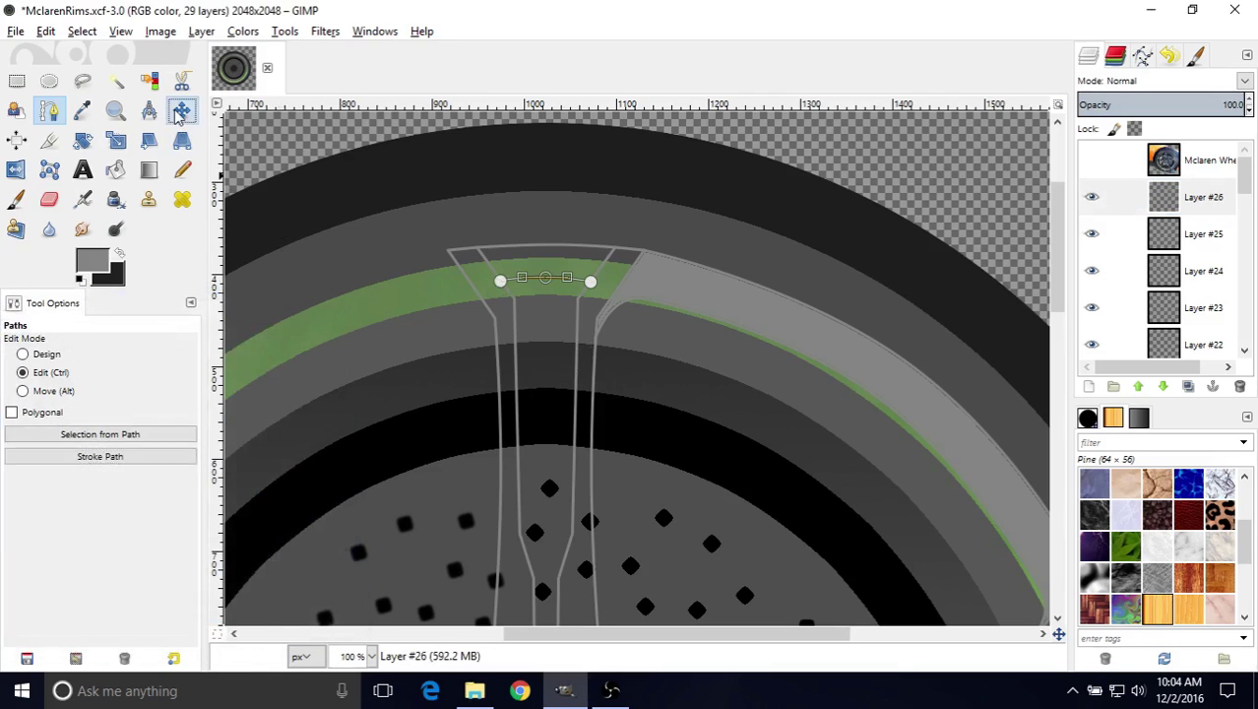
key("m")
scroll(585, 267, "up", 3, "ctrl")
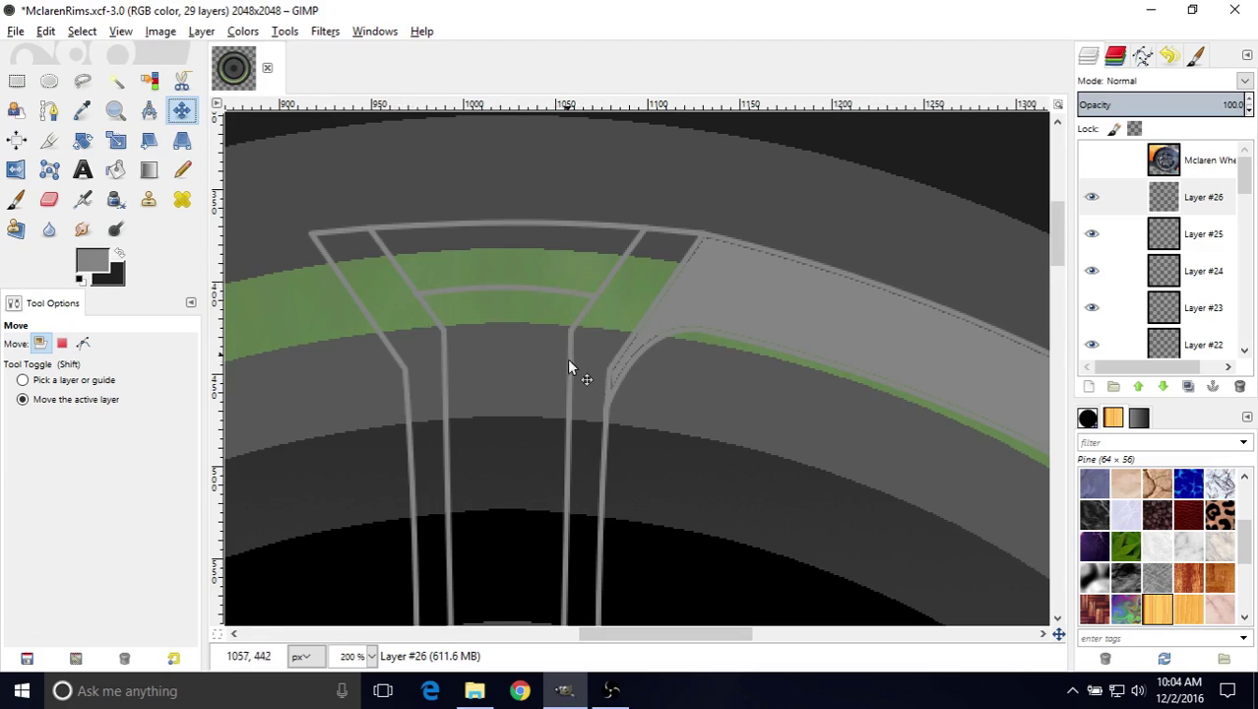
- Bucket-fill the area above the arched line in the upper double spoke with the light gray foreground color and compare it with the wheel photo
mouse_move(570, 365)
middle_mouse_down()
mouse_move(580, 345)
mouse_move(549, 358)
middle_mouse_up()
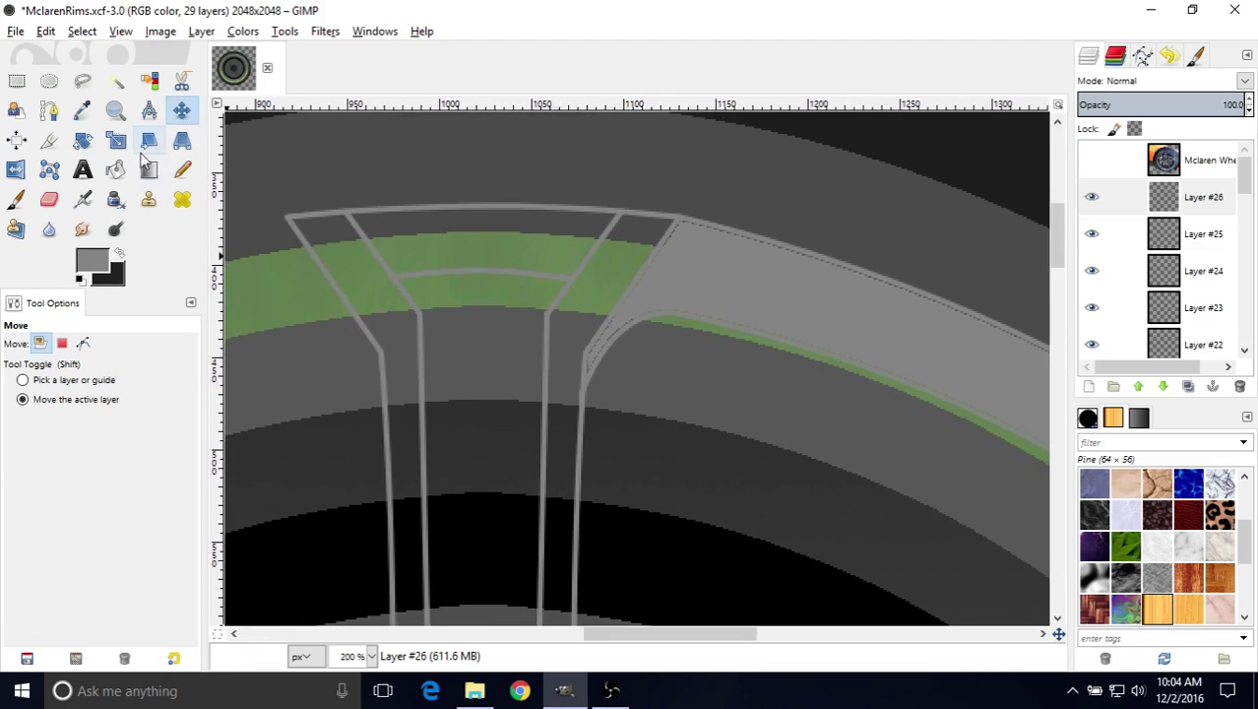
left_click(115, 169)
left_click(510, 258)
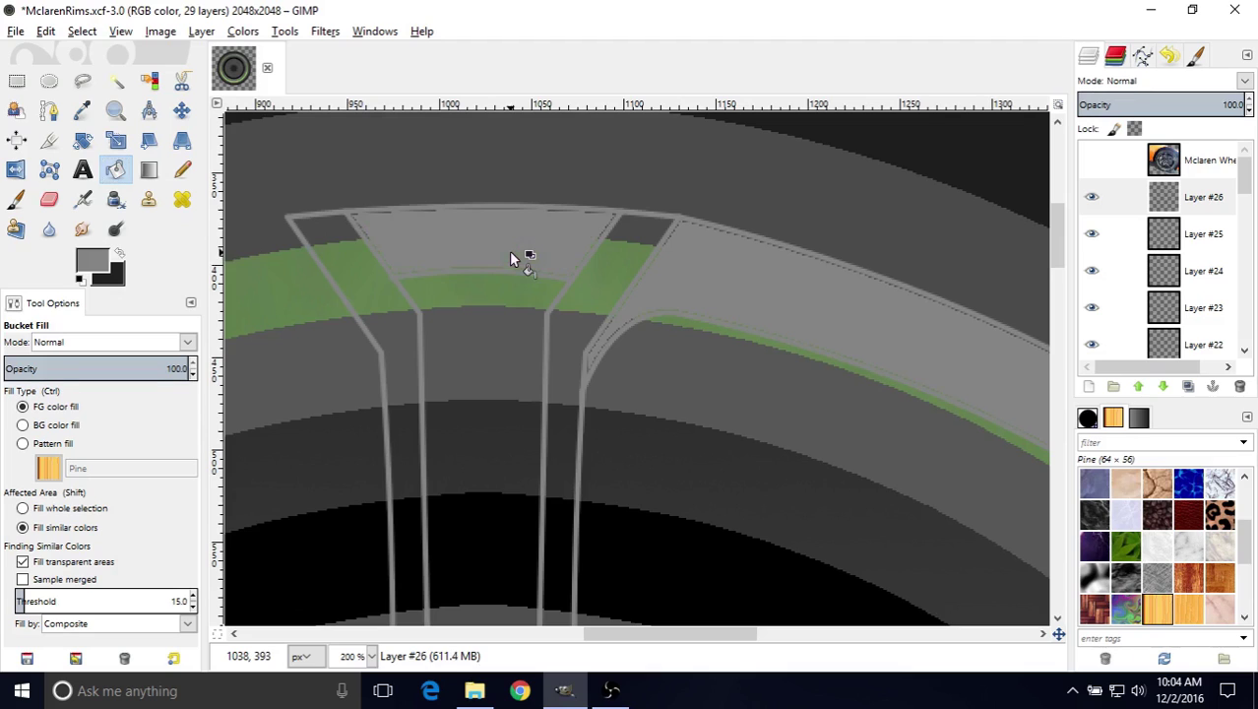
scroll(551, 372, "down", 1, "ctrl")
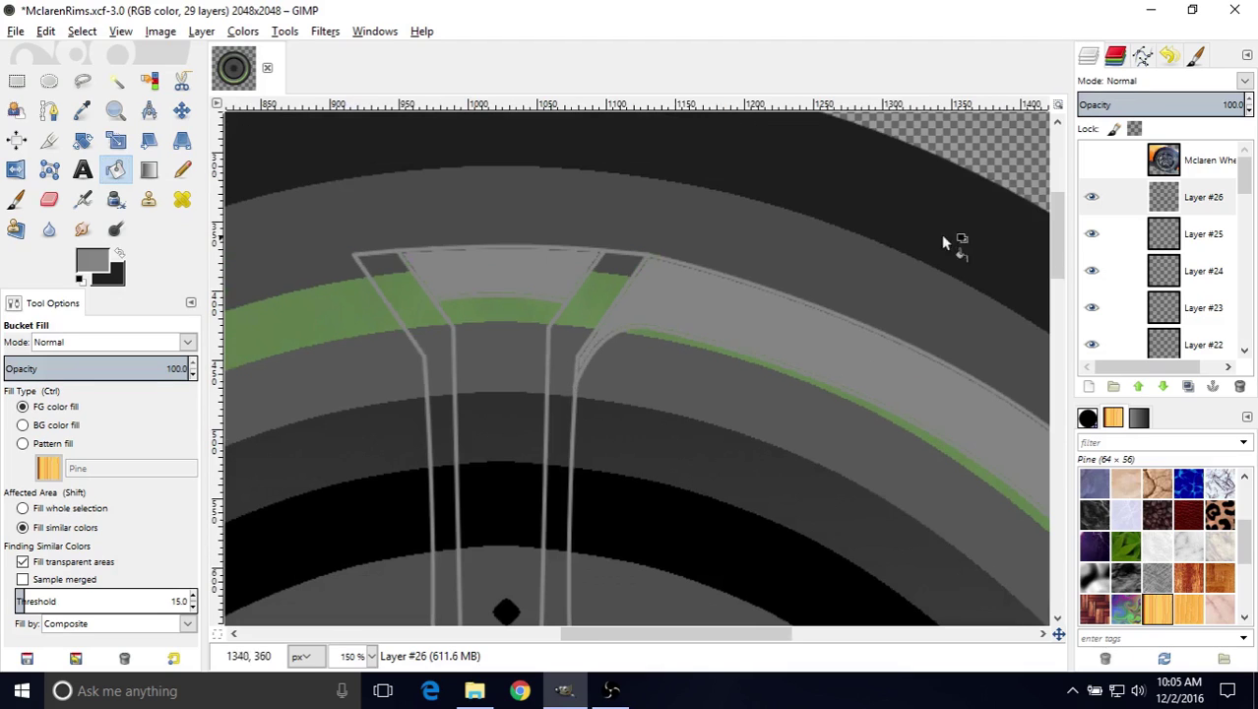
left_click(1092, 160)
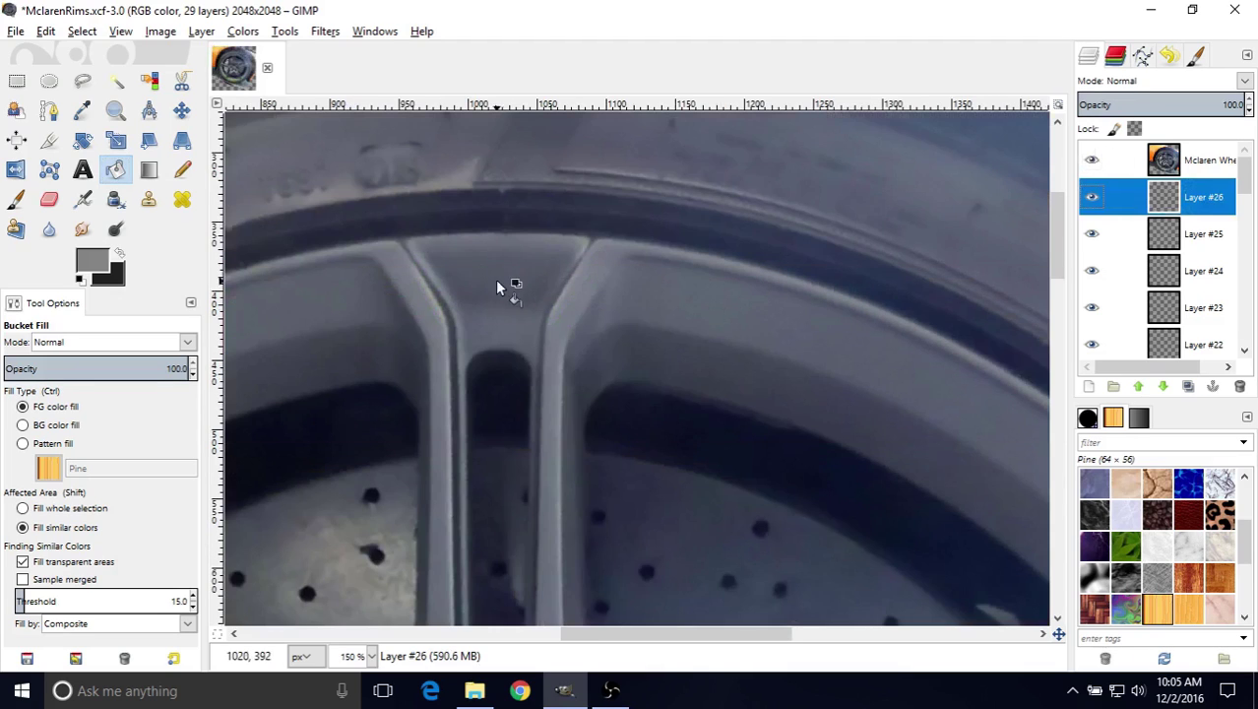
left_click(1092, 159)
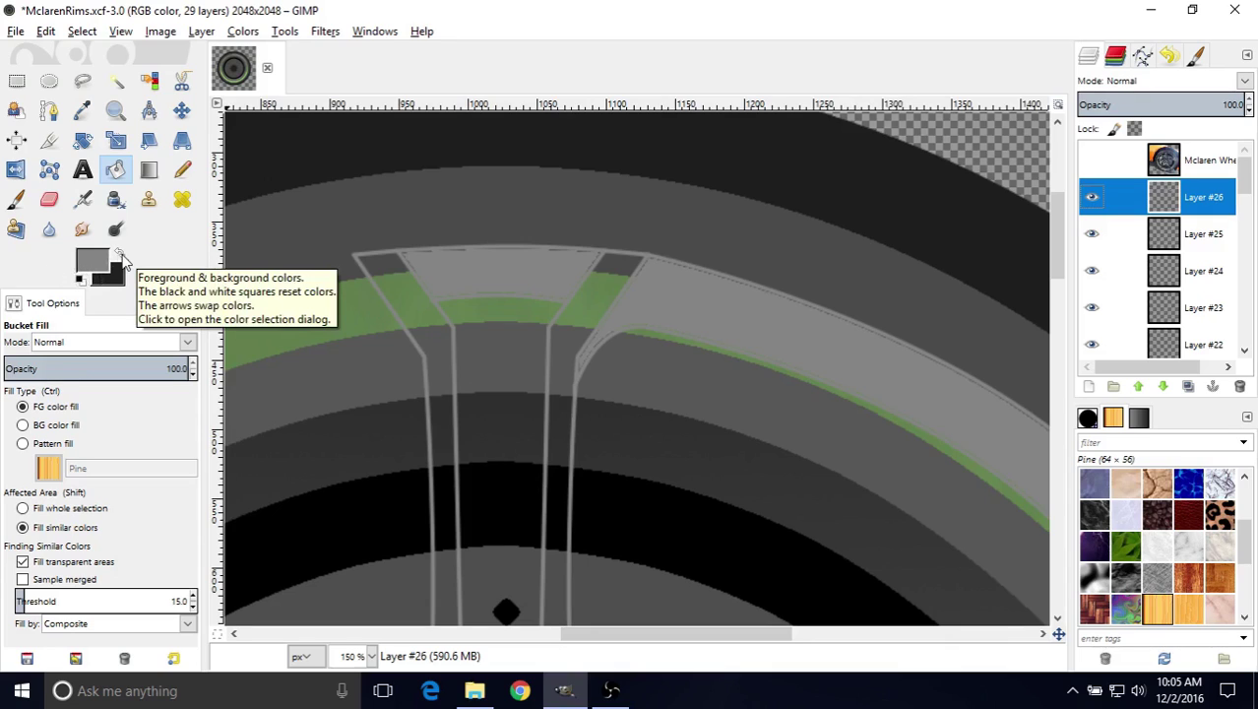
- Undo the light gray fill, swap the colors, and refill the area above the arched line with a darker gray foreground color
left_click(121, 257)
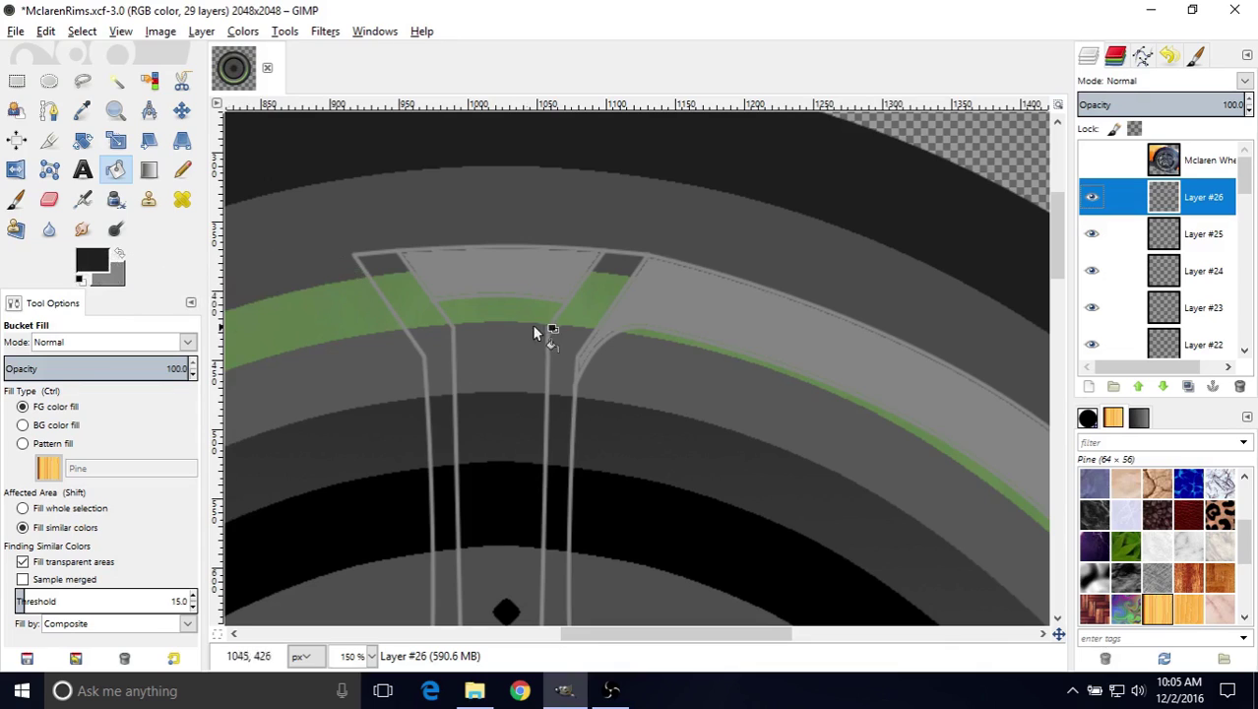
left_click(520, 268)
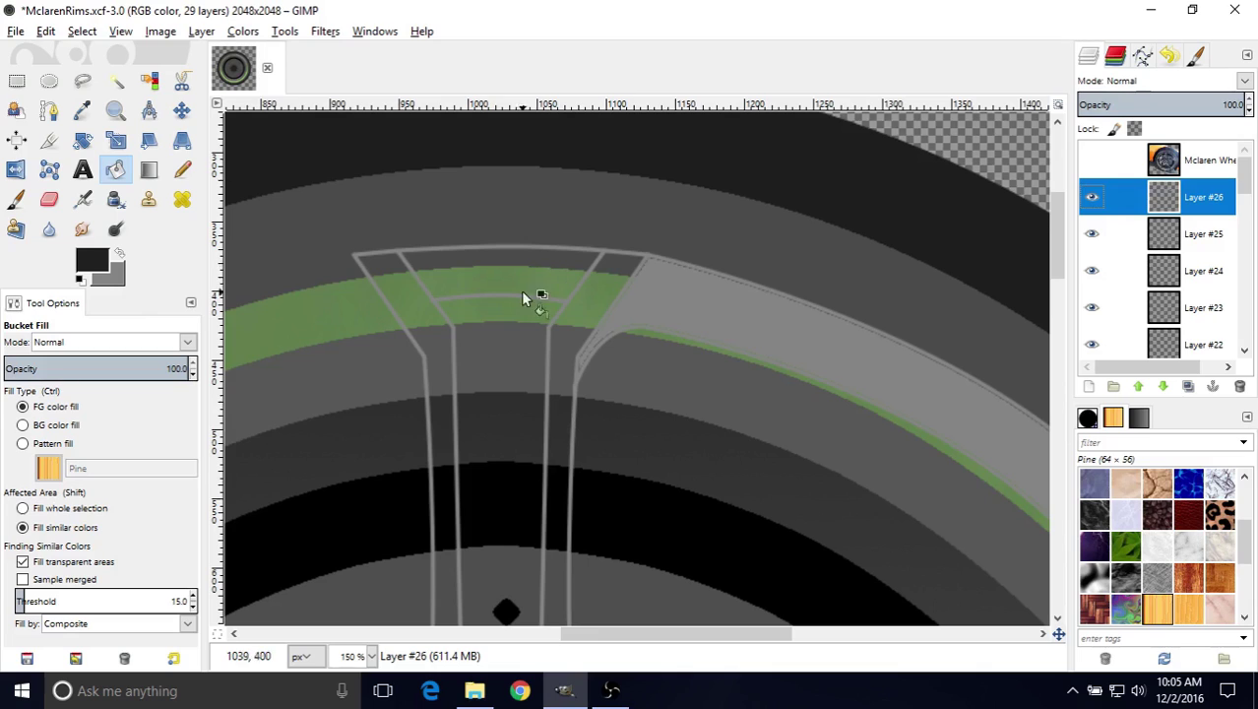
left_click(89, 258)
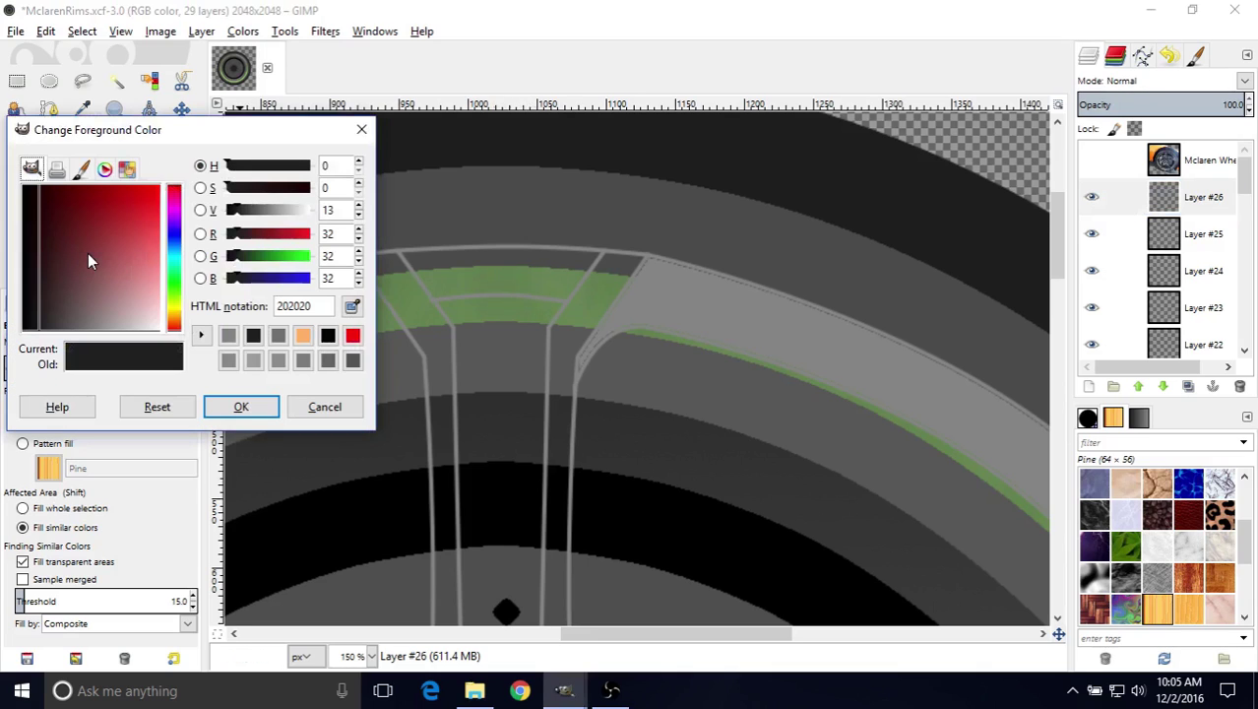
left_click_drag(93, 293, 80, 332)
left_click(238, 401)
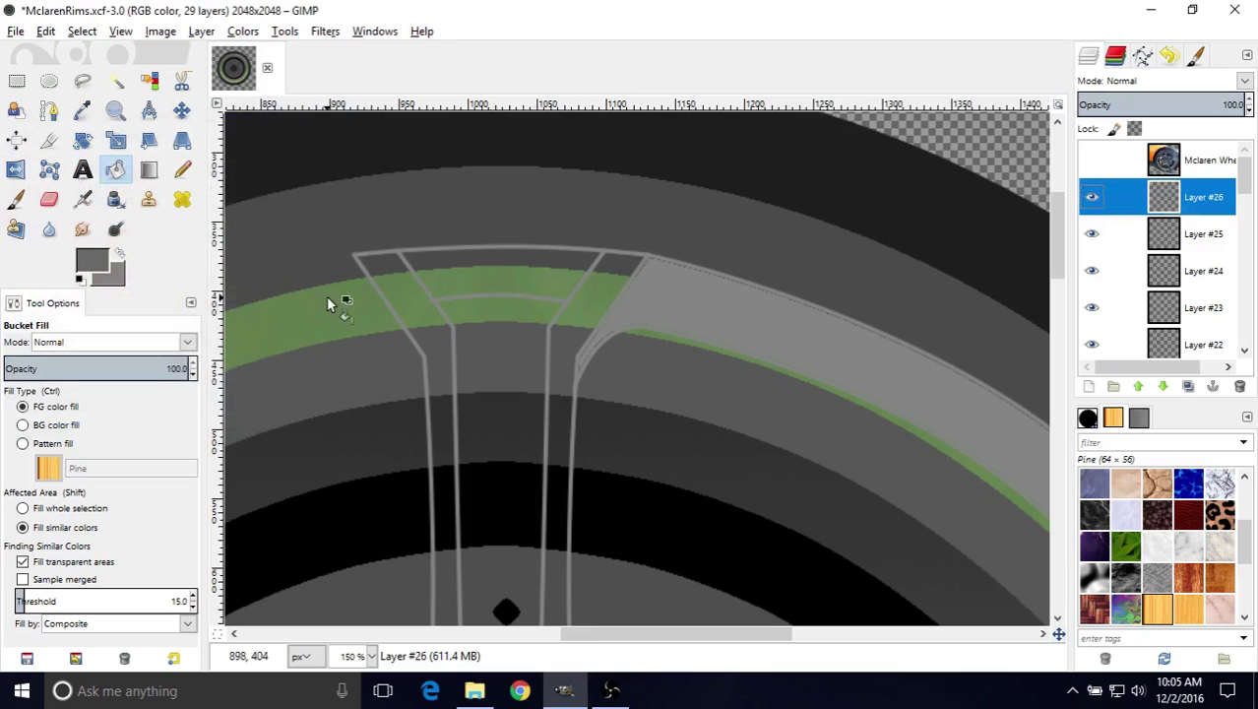
left_click(465, 281)
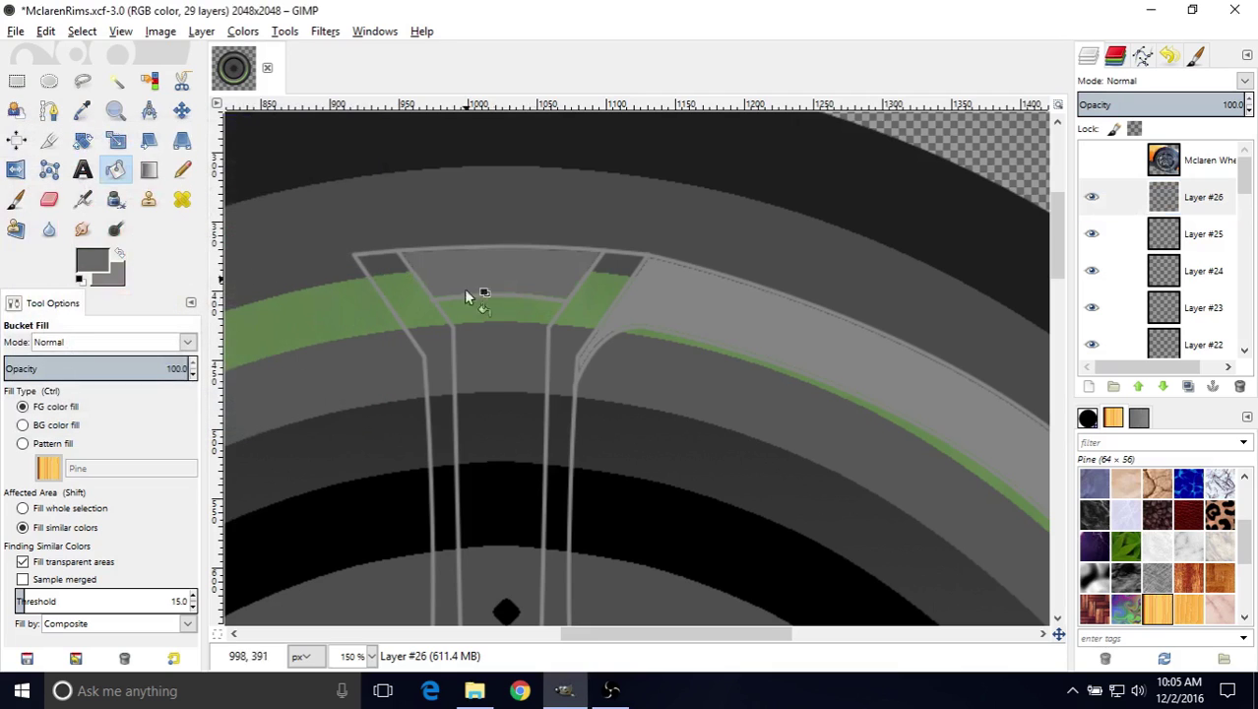
- Examine the upper double spoke, its inner slot and the adjoining rim recesses in the McLaren wheel reference photo
scroll(502, 427, "down", 3, "ctrl")
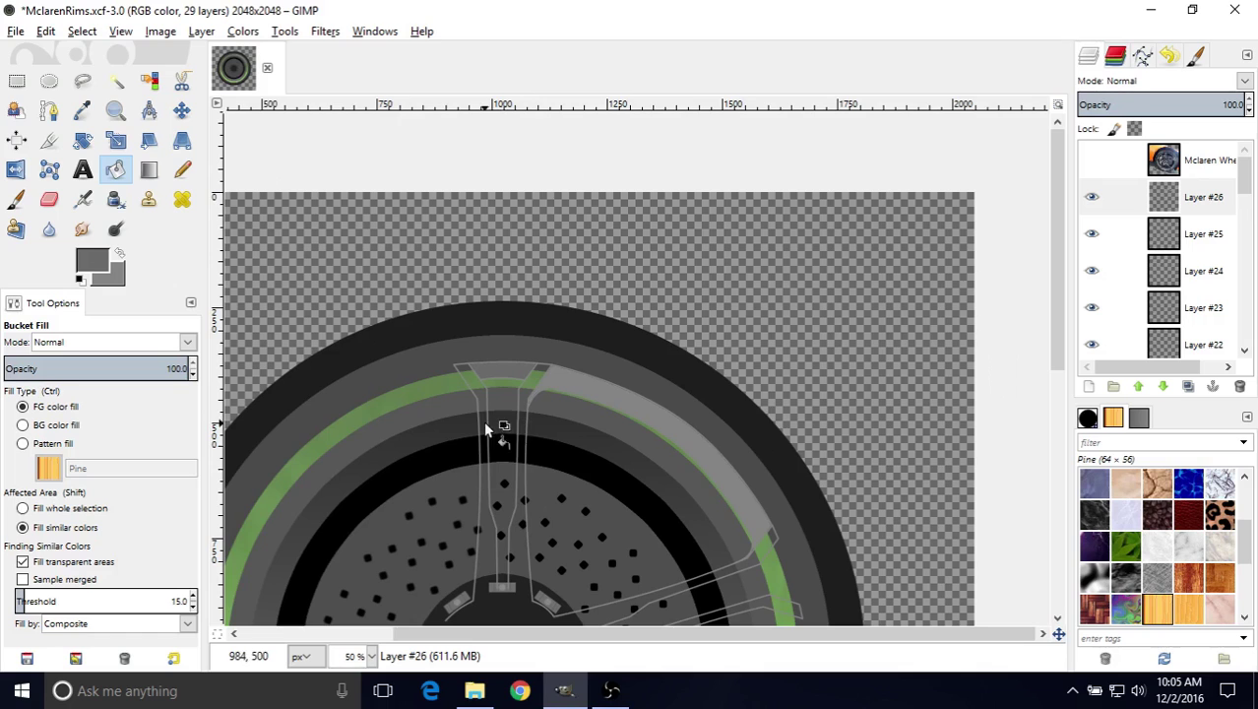
middle_click_drag(483, 420, 498, 275)
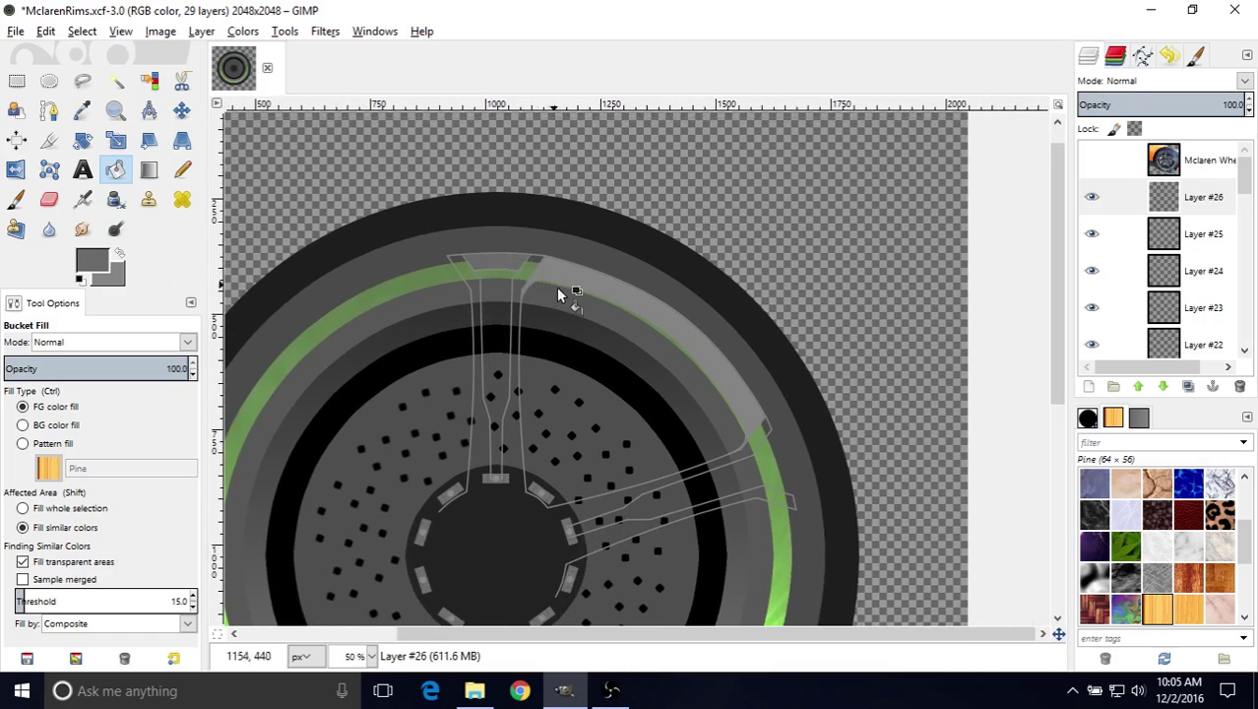
scroll(563, 297, "up", 2, "ctrl")
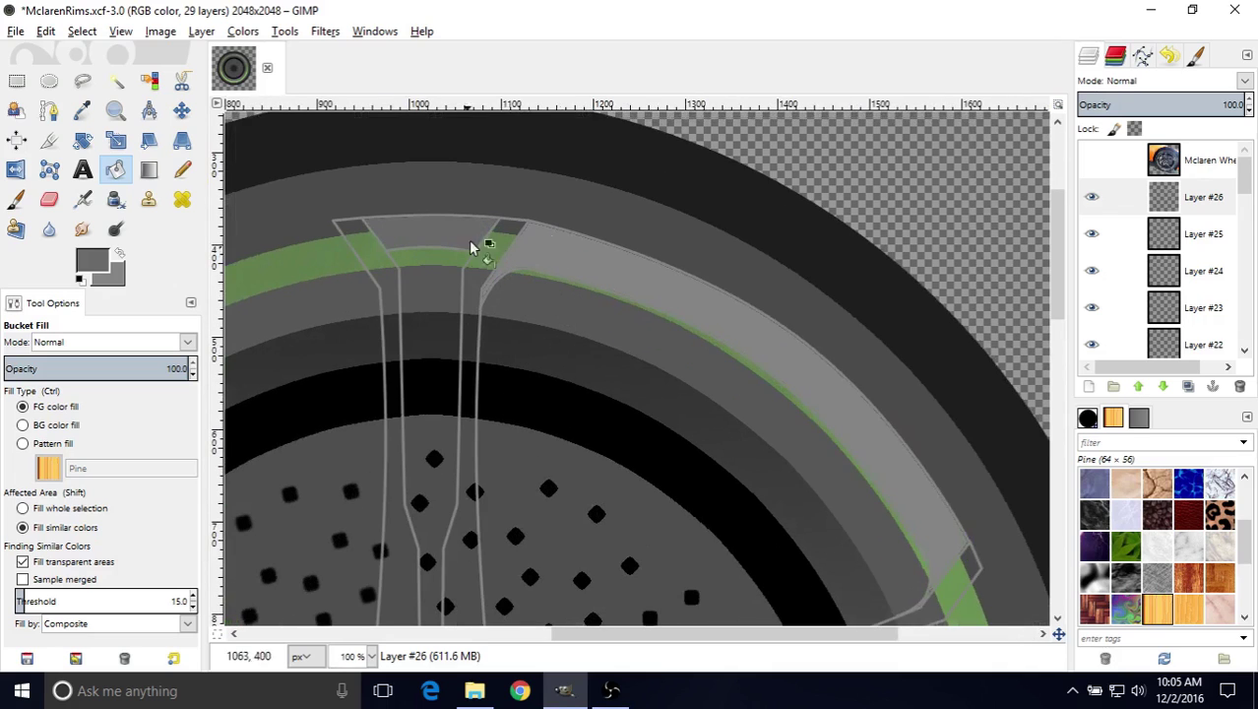
left_click(1090, 160)
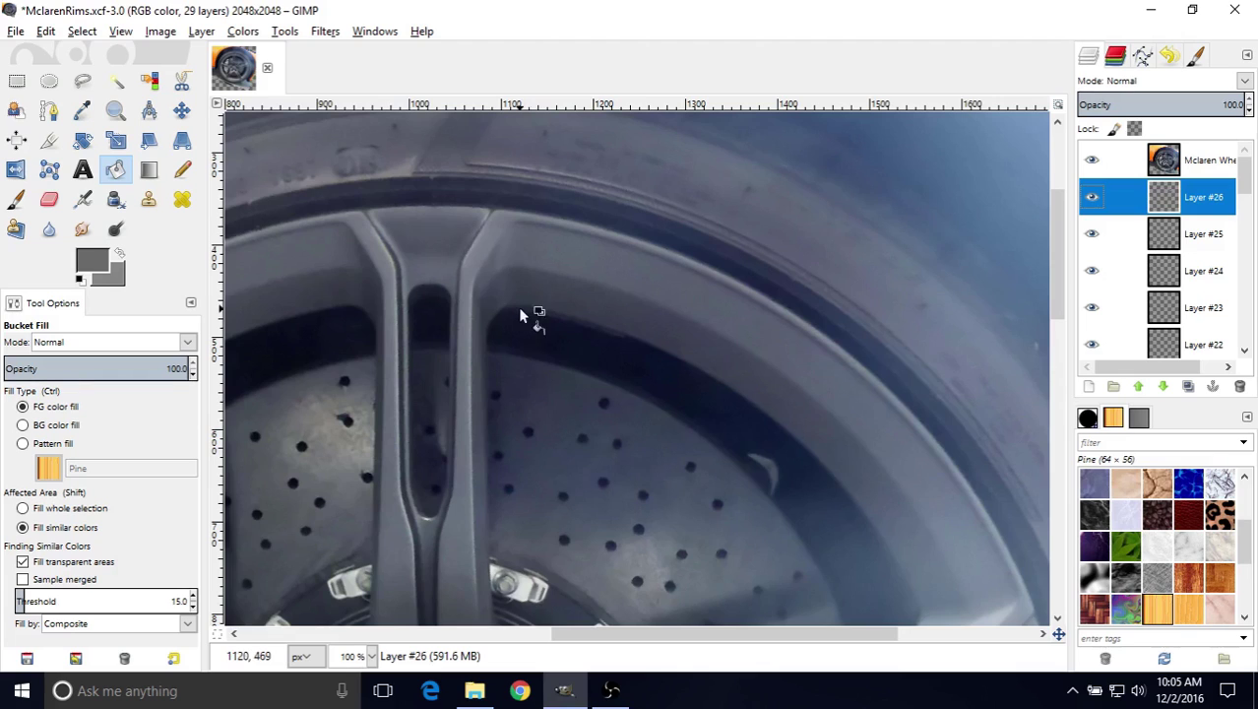
middle_click_drag(540, 310, 622, 273)
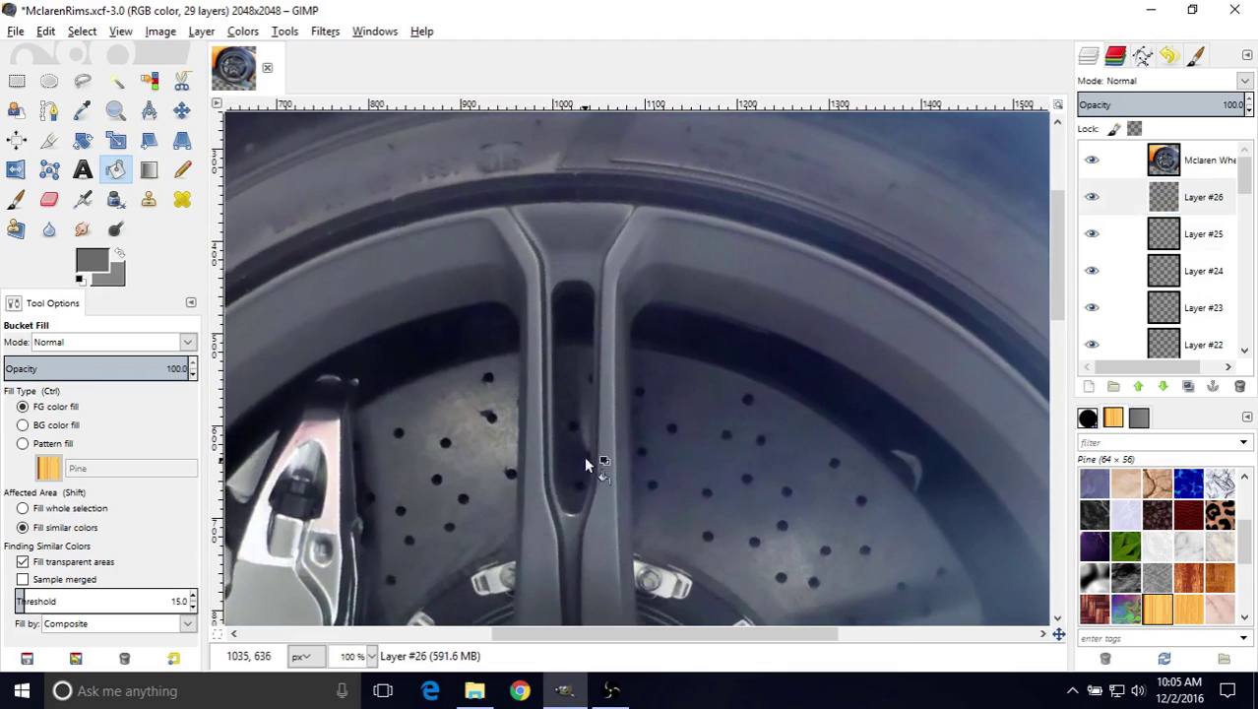
scroll(590, 403, "down", 3)
scroll(593, 374, "left", 1)
middle_click_drag(611, 337, 525, 458)
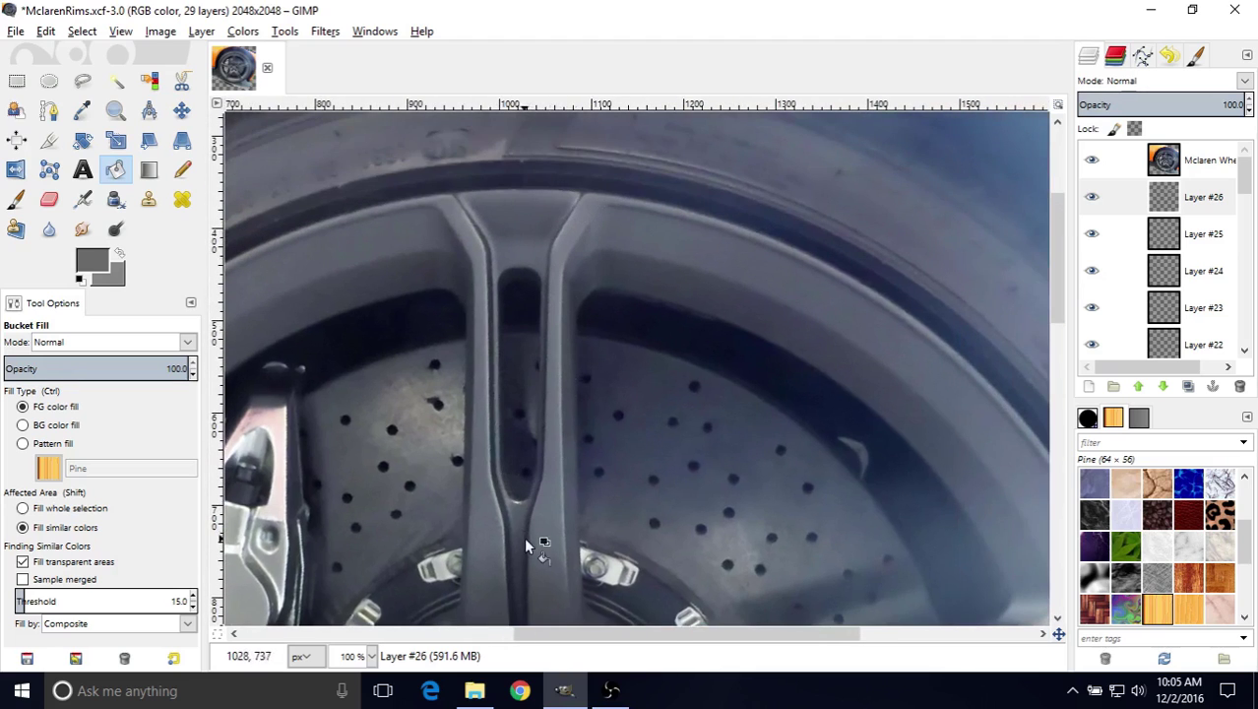
scroll(642, 258, "left", 1)
scroll(608, 258, "up", 1)
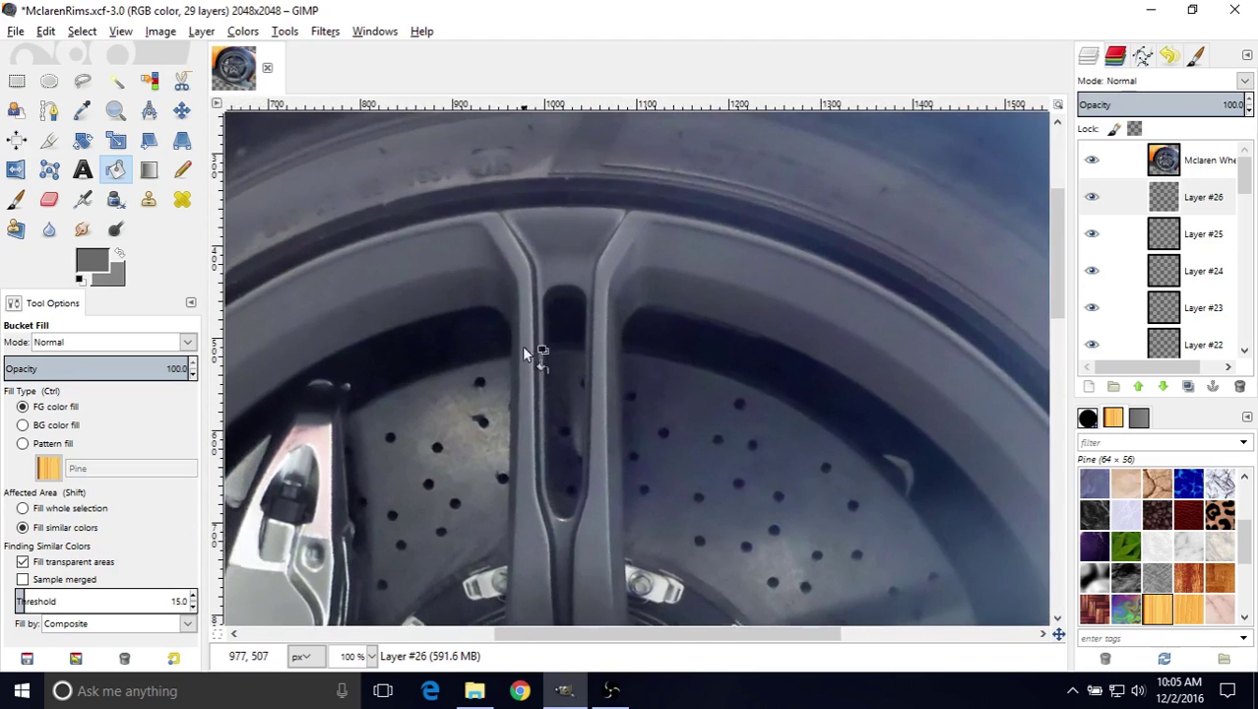
middle_click_drag(607, 442, 611, 436)
scroll(610, 436, "up", 1)
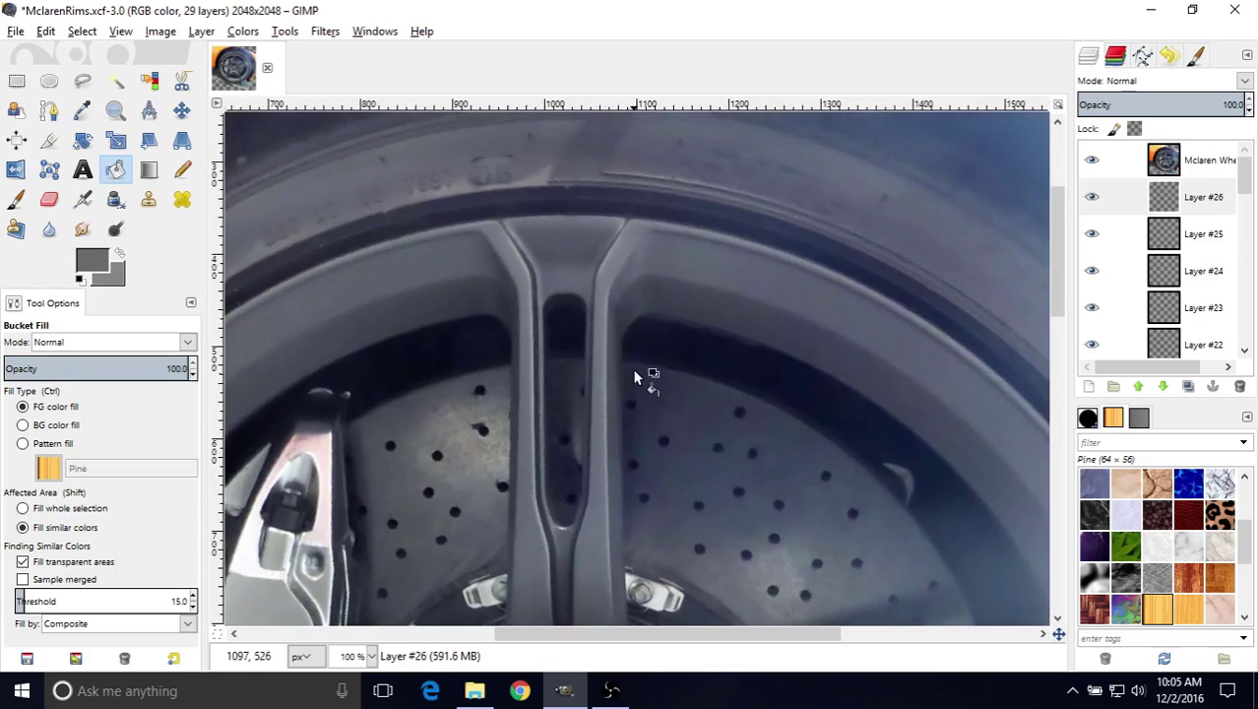
- Hide the McLaren wheel photo layer and make Layer #26 the active layer
left_click(1182, 161)
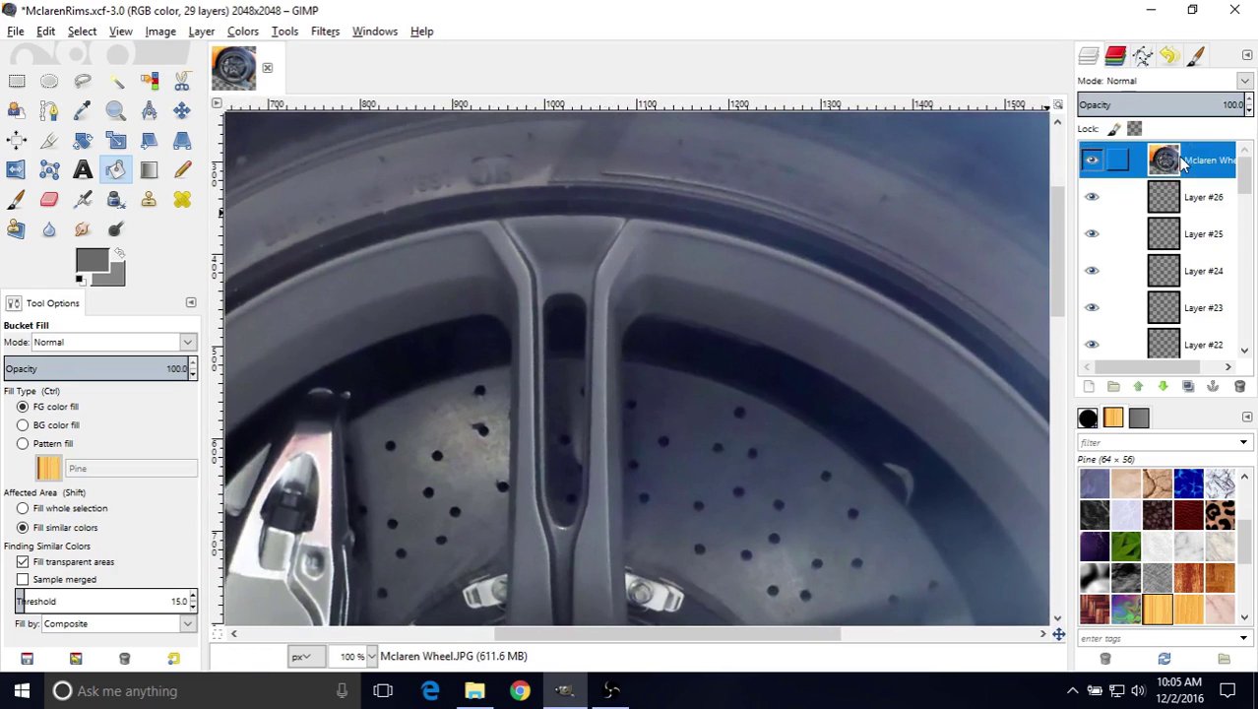
left_click(1091, 162)
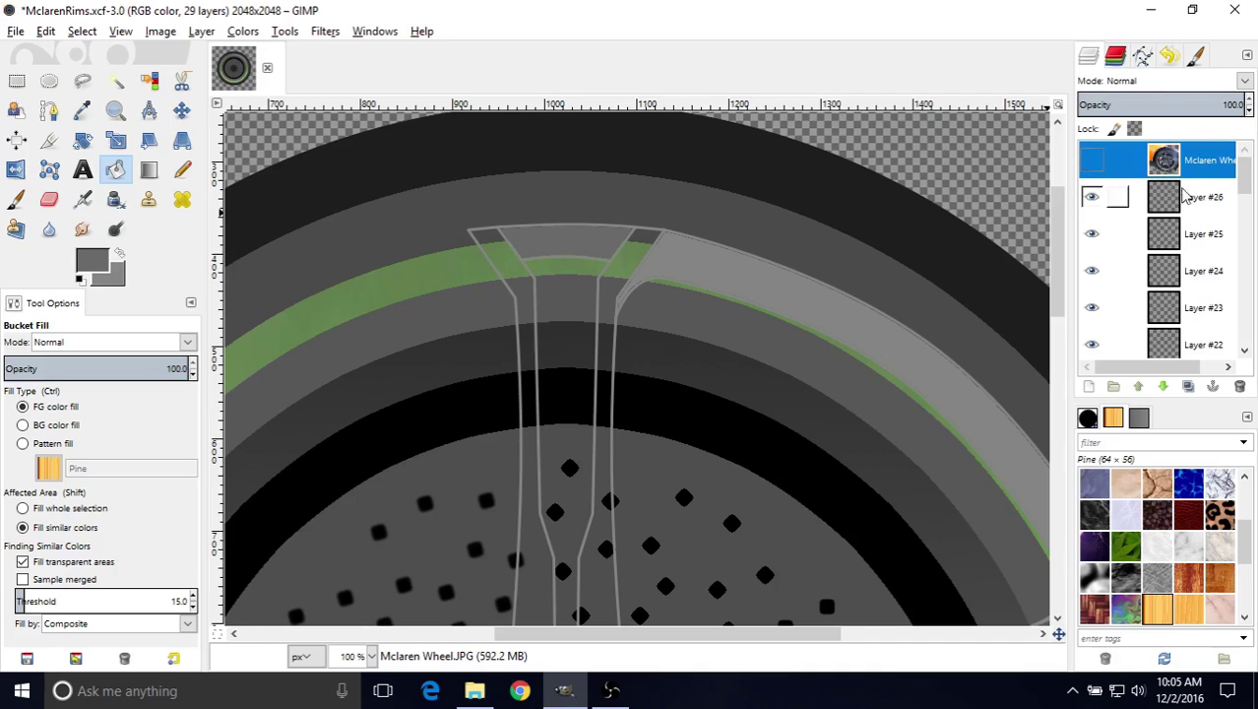
left_click(1117, 202)
middle_click_drag(566, 281, 524, 271)
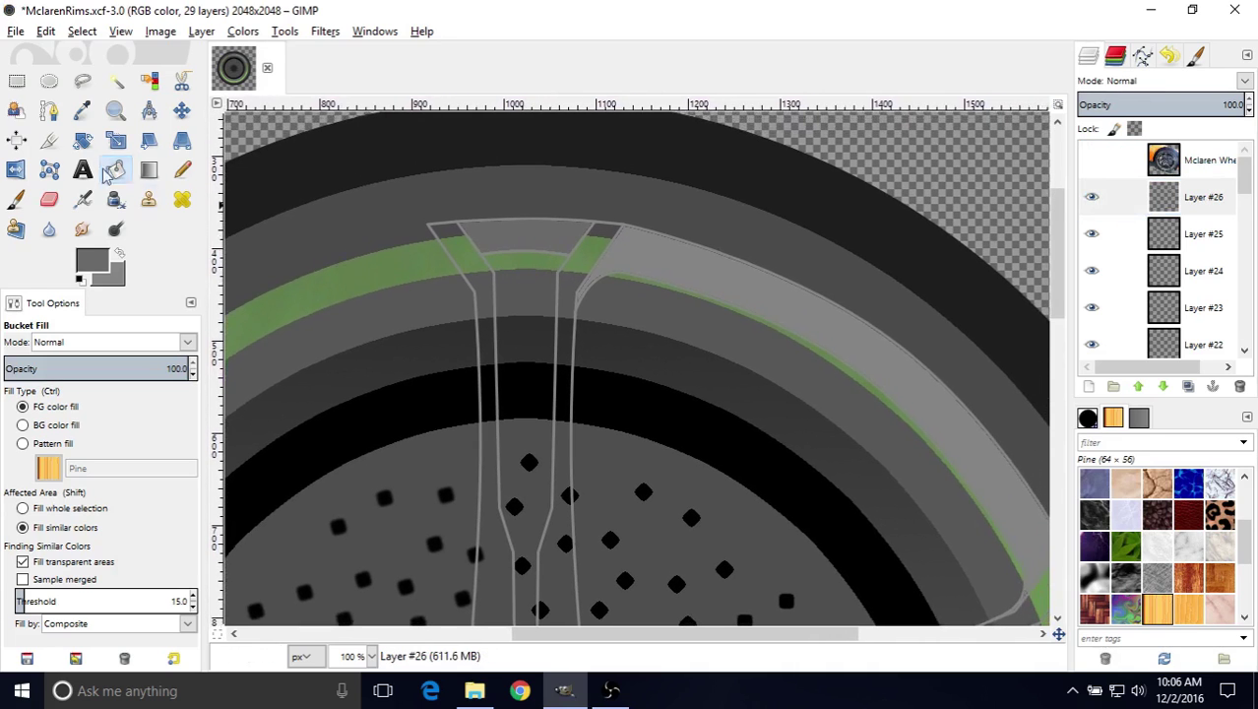
- Start a path in Design mode along the upper double spoke's right inner line, from the outer rim edge to its first bend
left_click(47, 116)
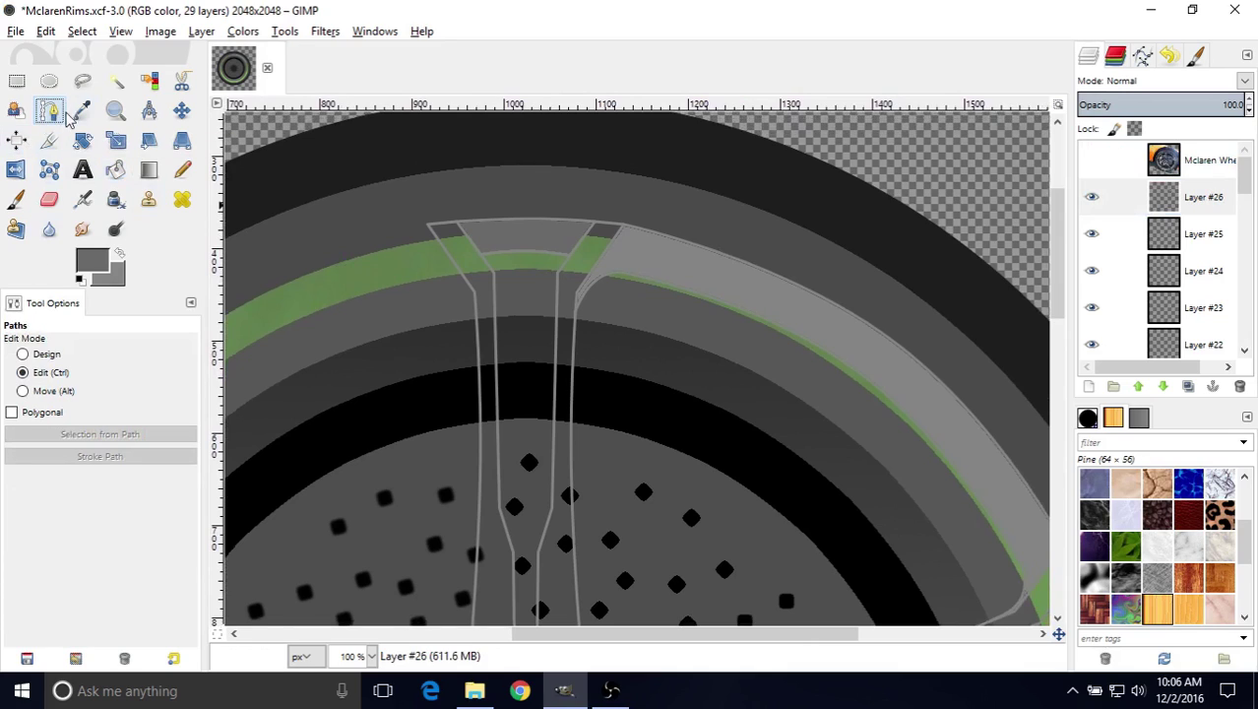
left_click(45, 354)
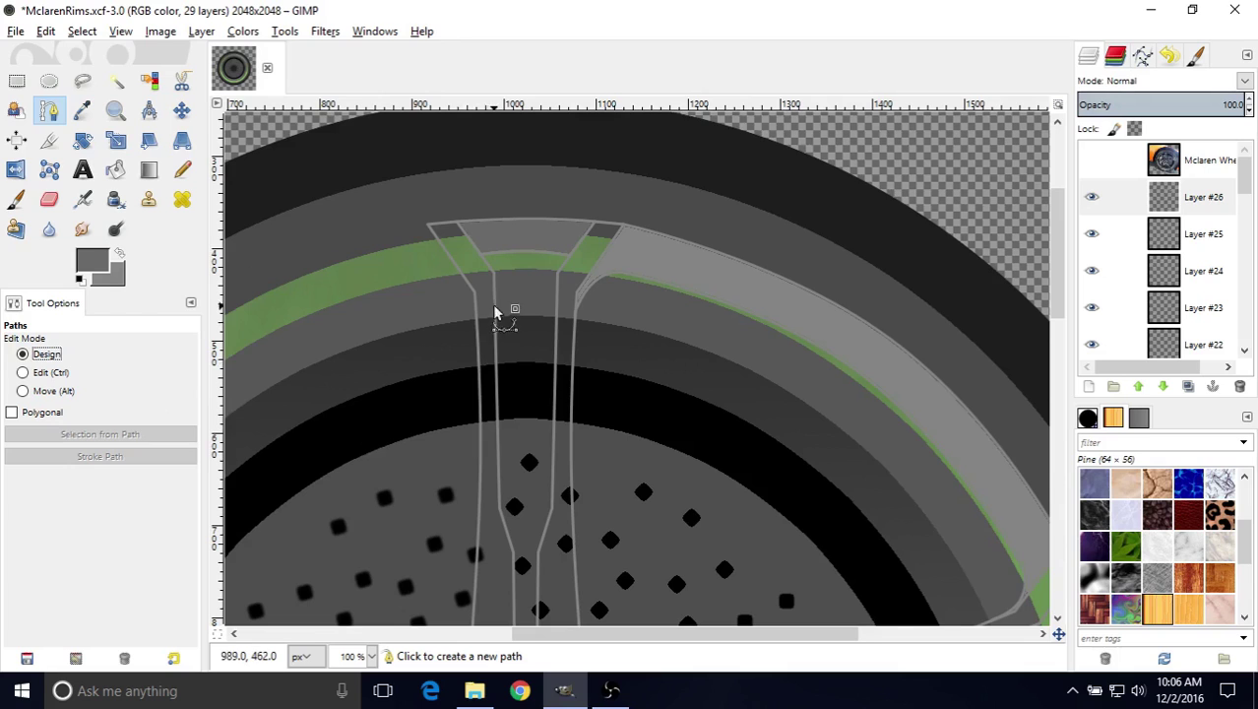
middle_click_drag(492, 304, 462, 332)
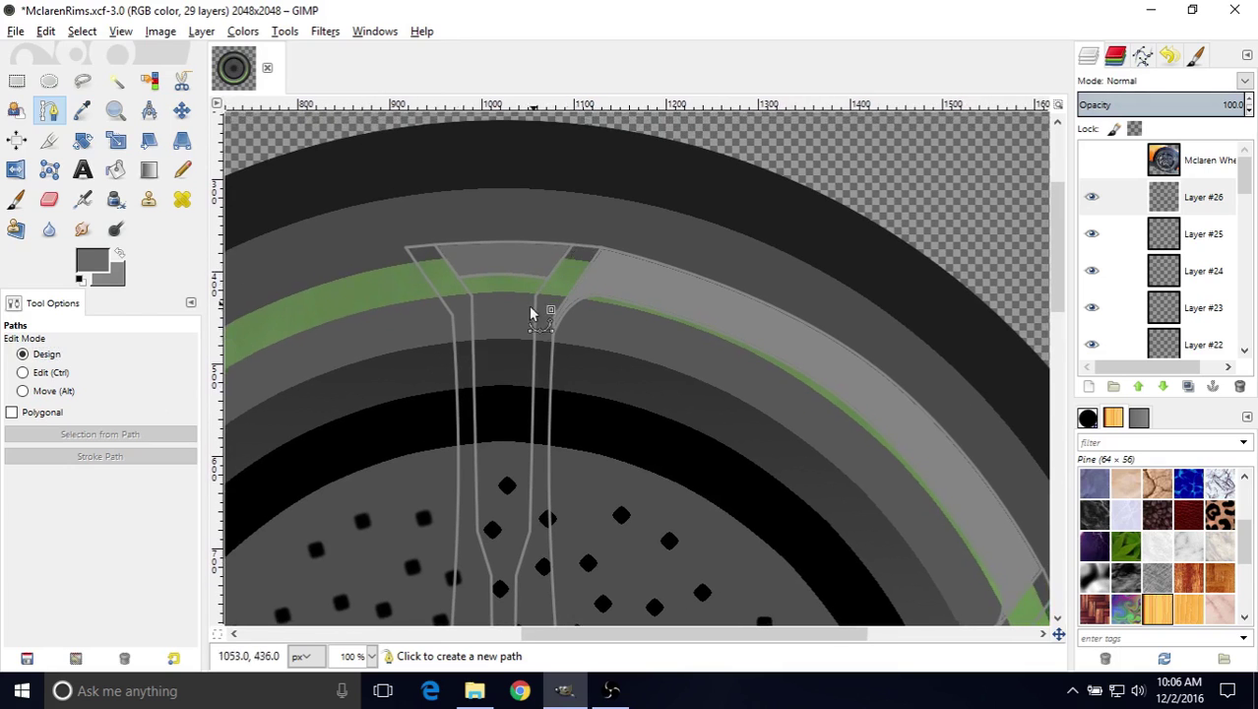
scroll(562, 388, "down", 5)
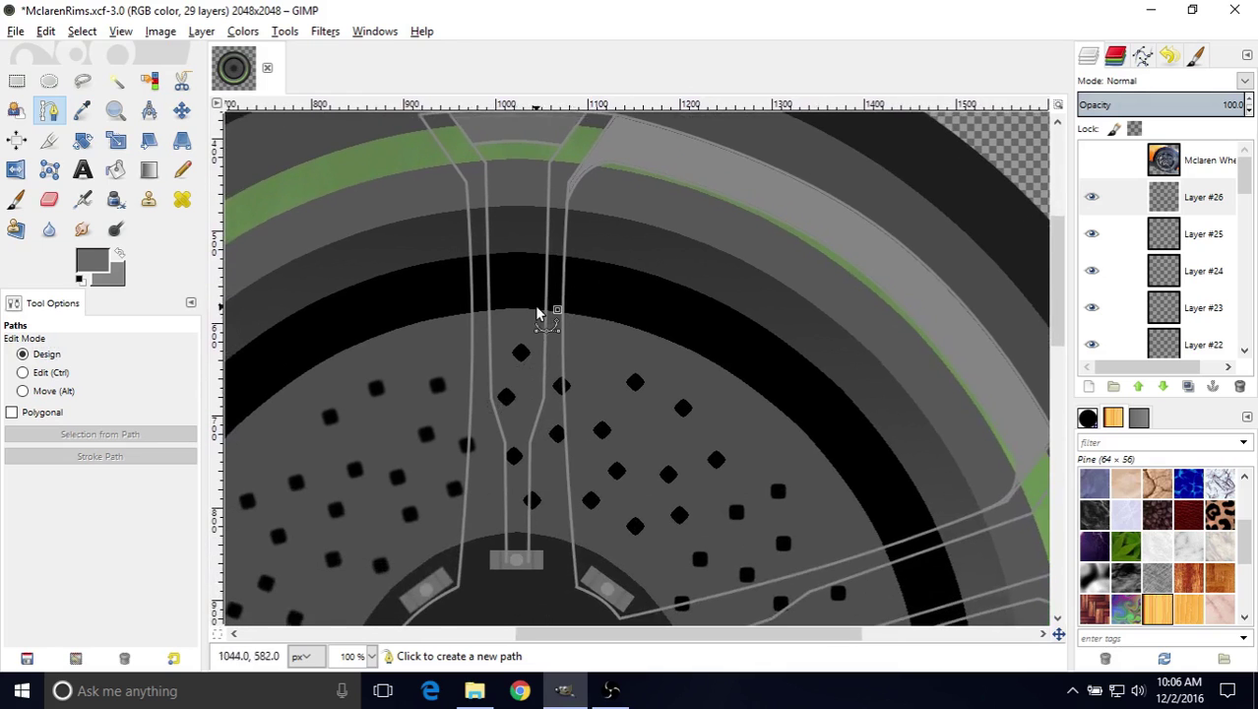
scroll(543, 309, "up", 2)
scroll(502, 280, "up", 3)
scroll(502, 280, "left", 4)
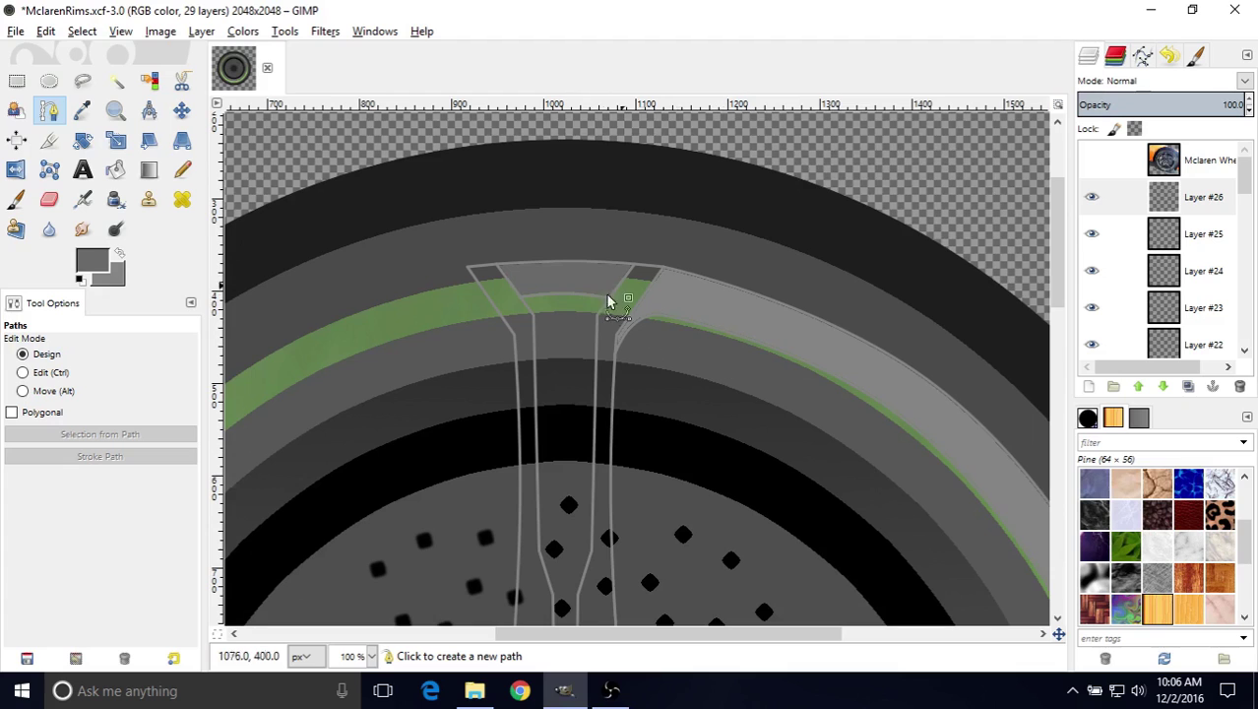
scroll(589, 340, "down", 5)
scroll(587, 278, "up", 5)
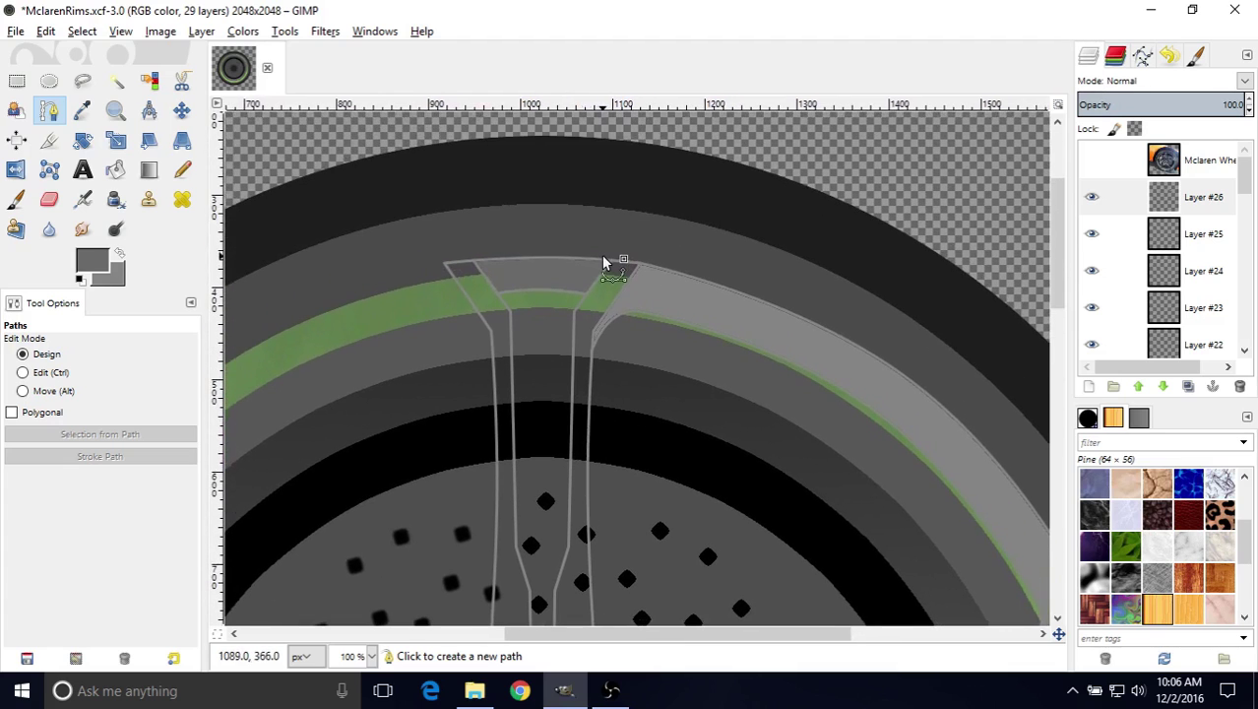
scroll(603, 261, "up", 2, "ctrl")
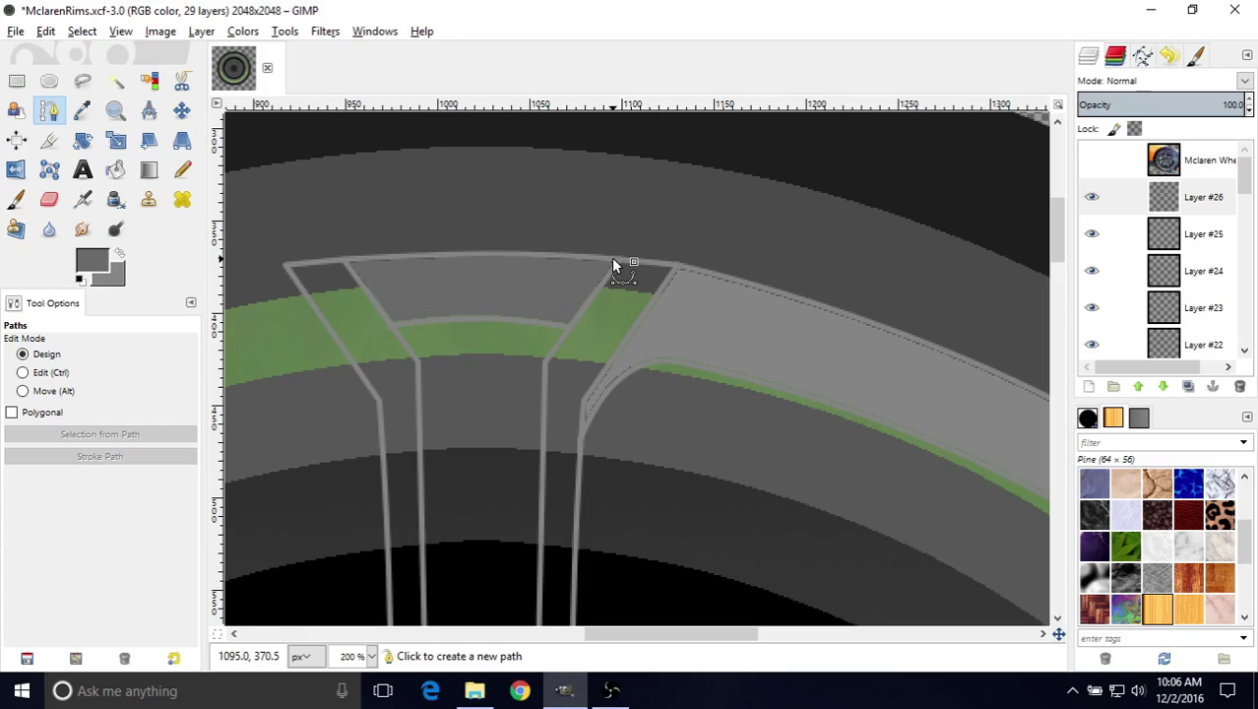
left_click(615, 259)
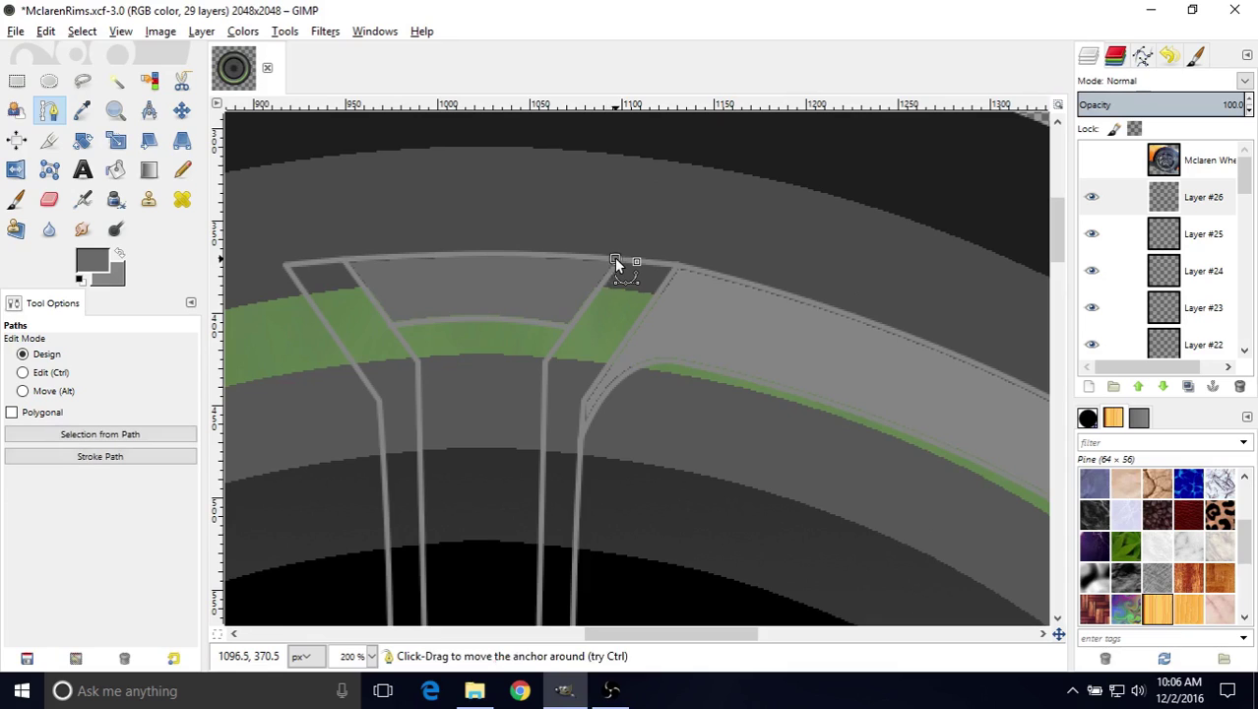
left_click(540, 361)
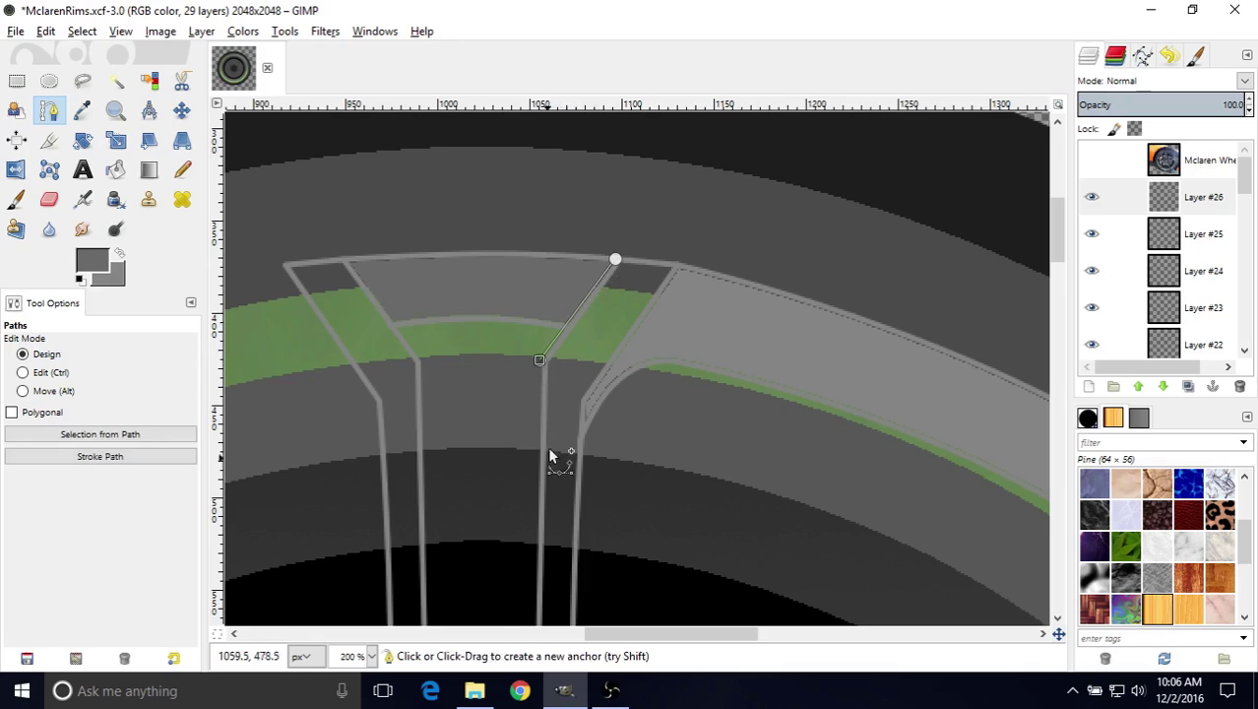
- Extend the path down the right inner line through the two lower bends to its end at the hub's top block
scroll(551, 456, "down", 10)
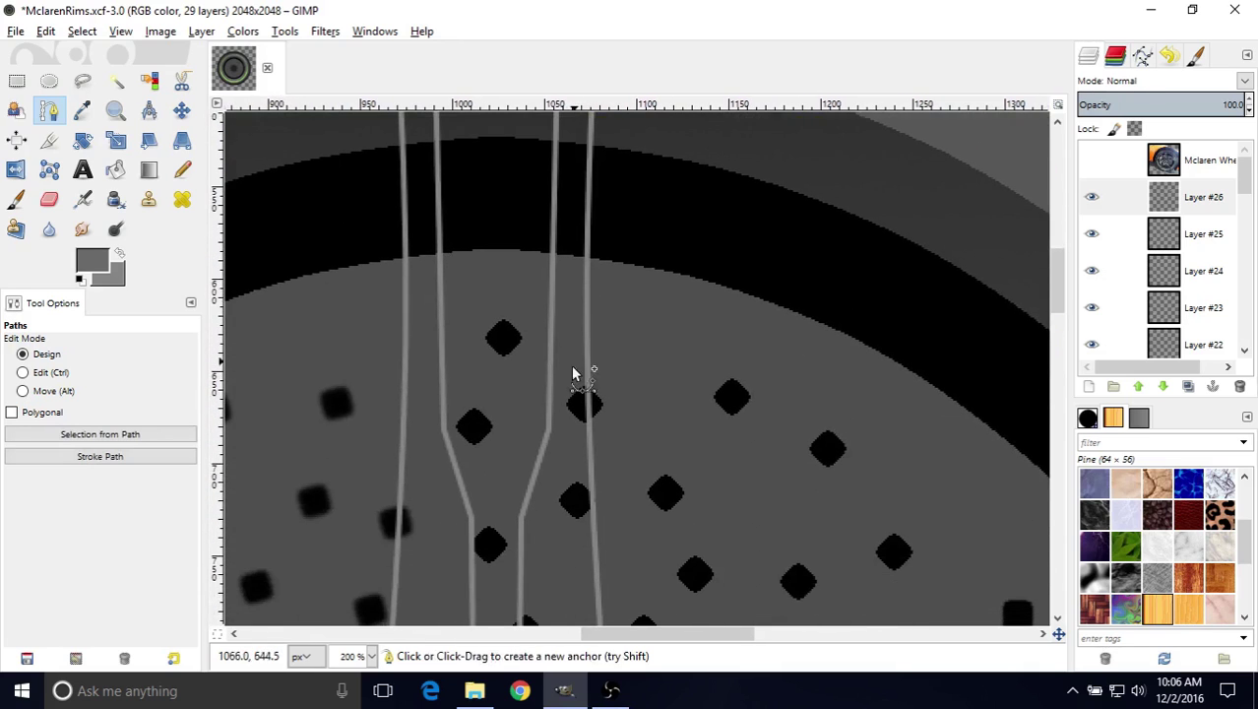
left_click(544, 430)
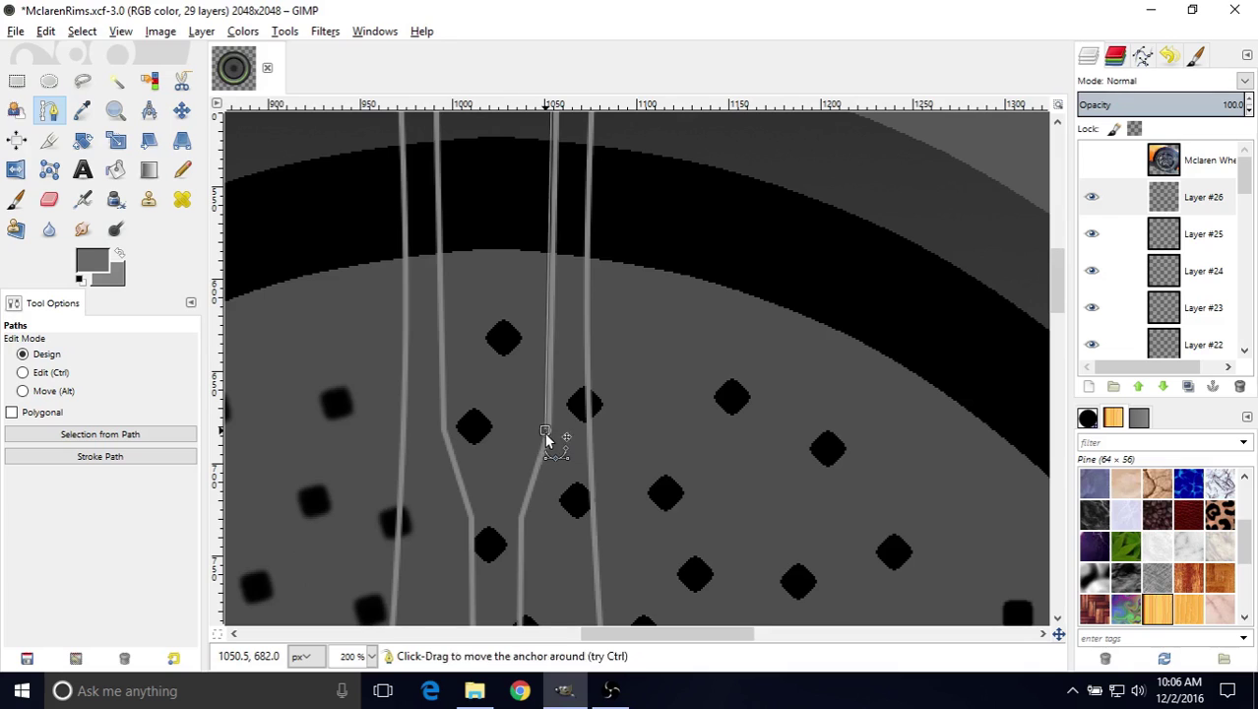
middle_click_drag(547, 430, 579, 356)
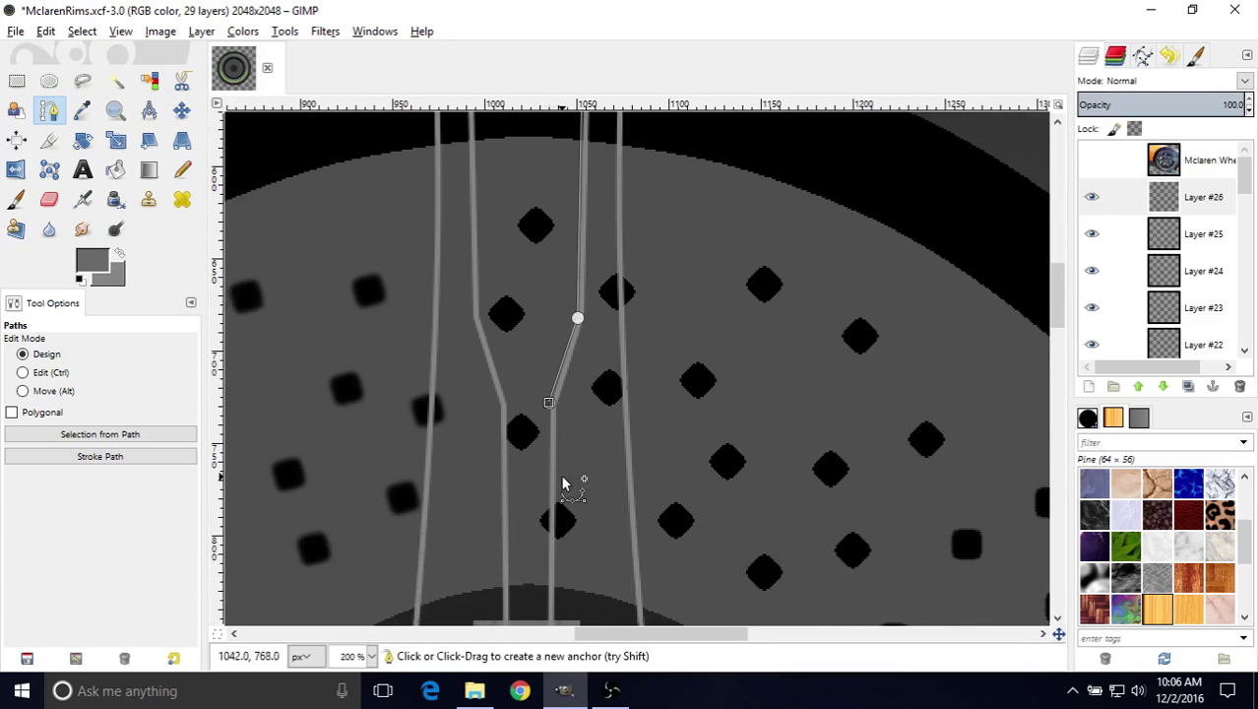
middle_click_drag(564, 483, 598, 315)
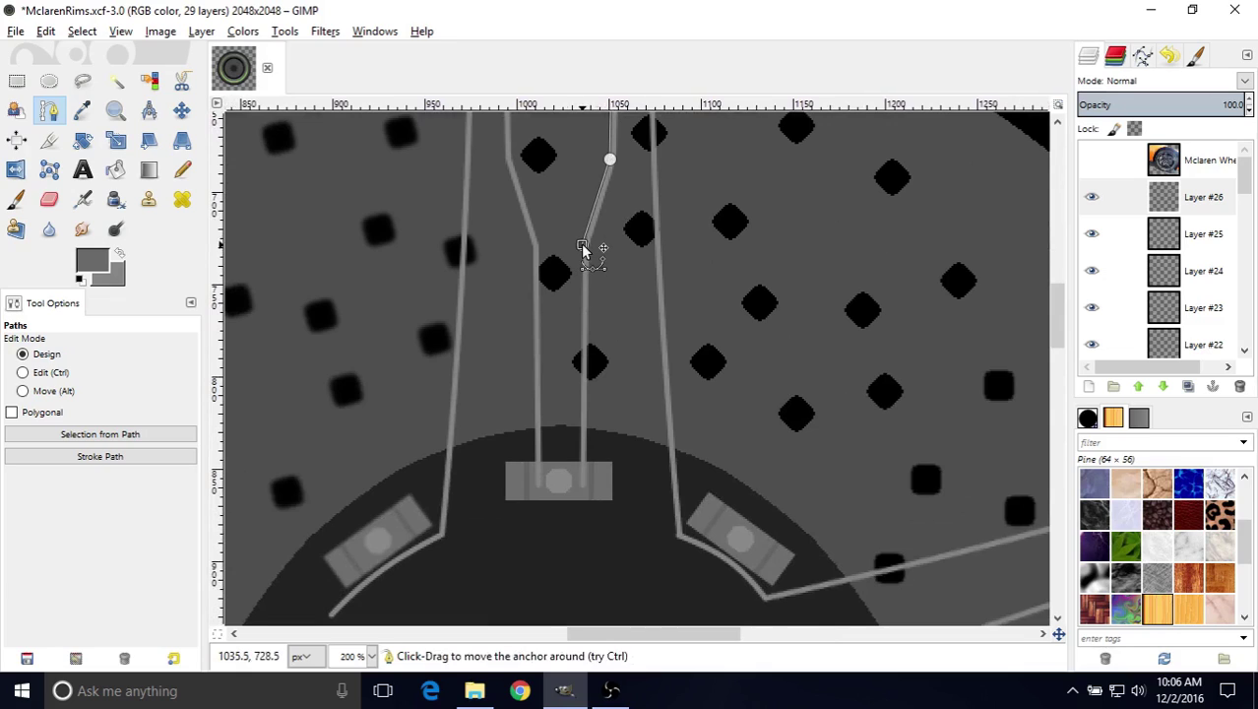
left_click(578, 489)
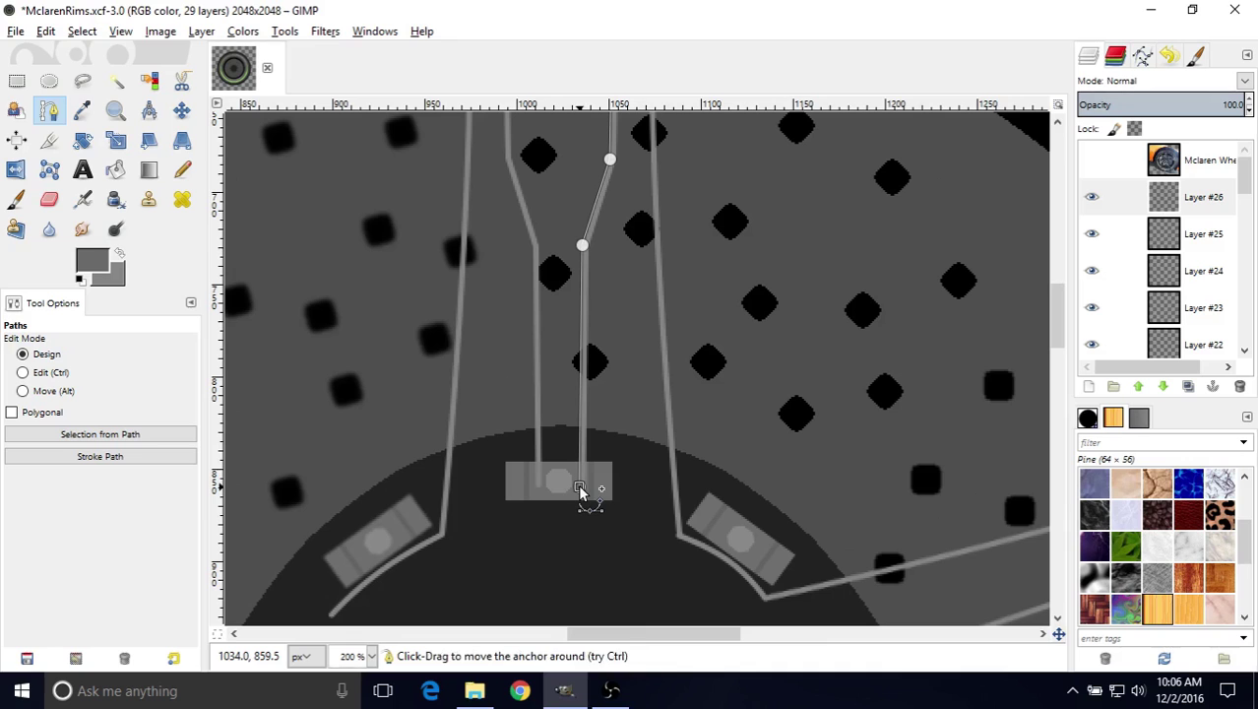
- Nudge the path's upper-bend and rim-edge anchors onto the spoke's right inner line
middle_click_drag(622, 292, 623, 532)
scroll(623, 385, "up", 5)
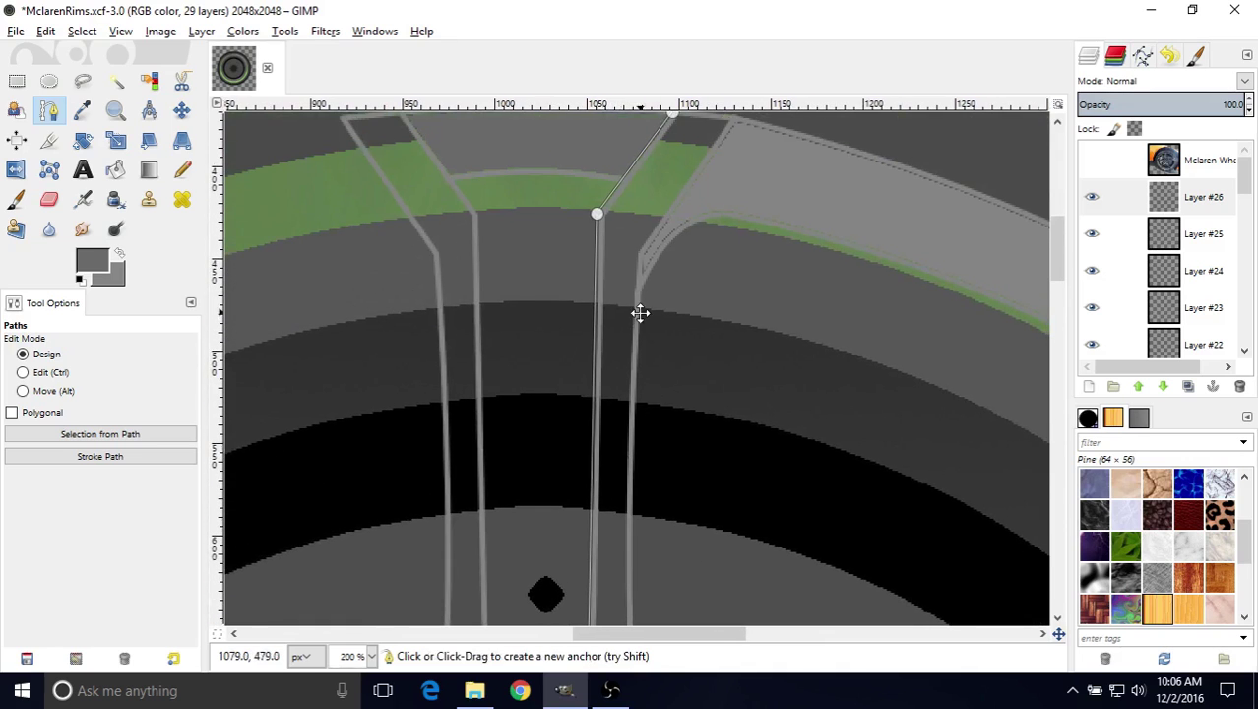
middle_click_drag(640, 312, 605, 381)
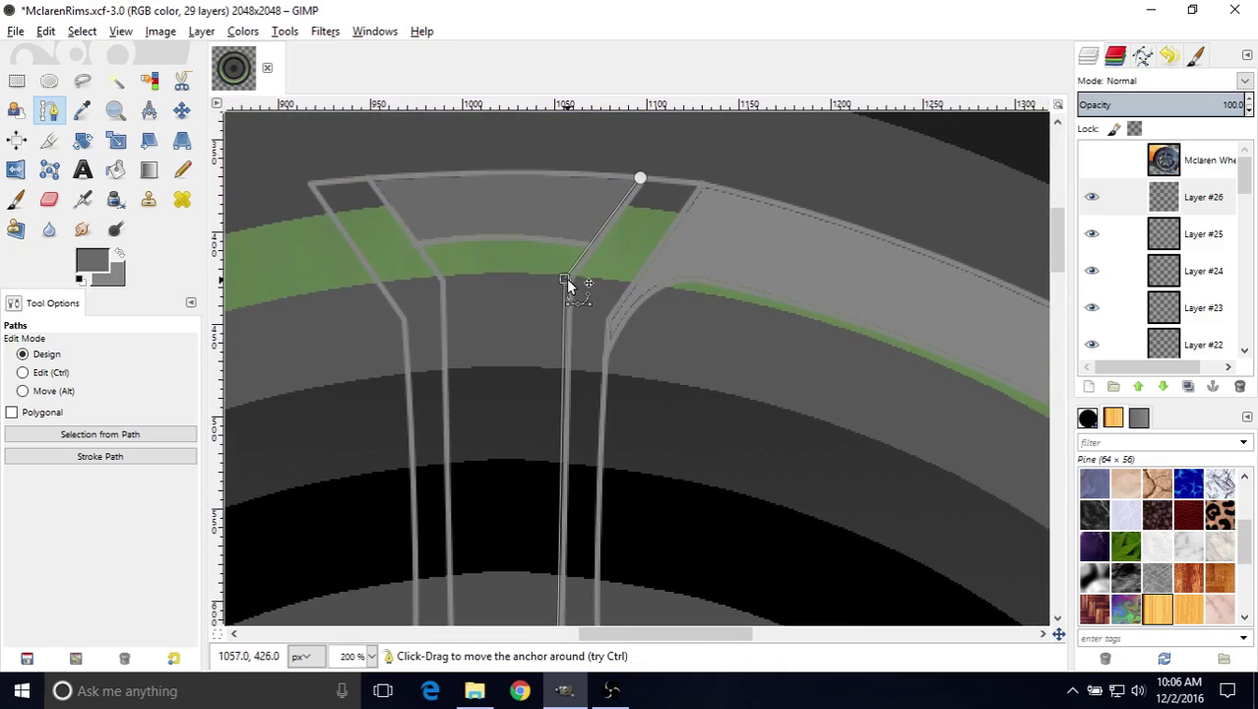
left_click_drag(567, 279, 566, 278)
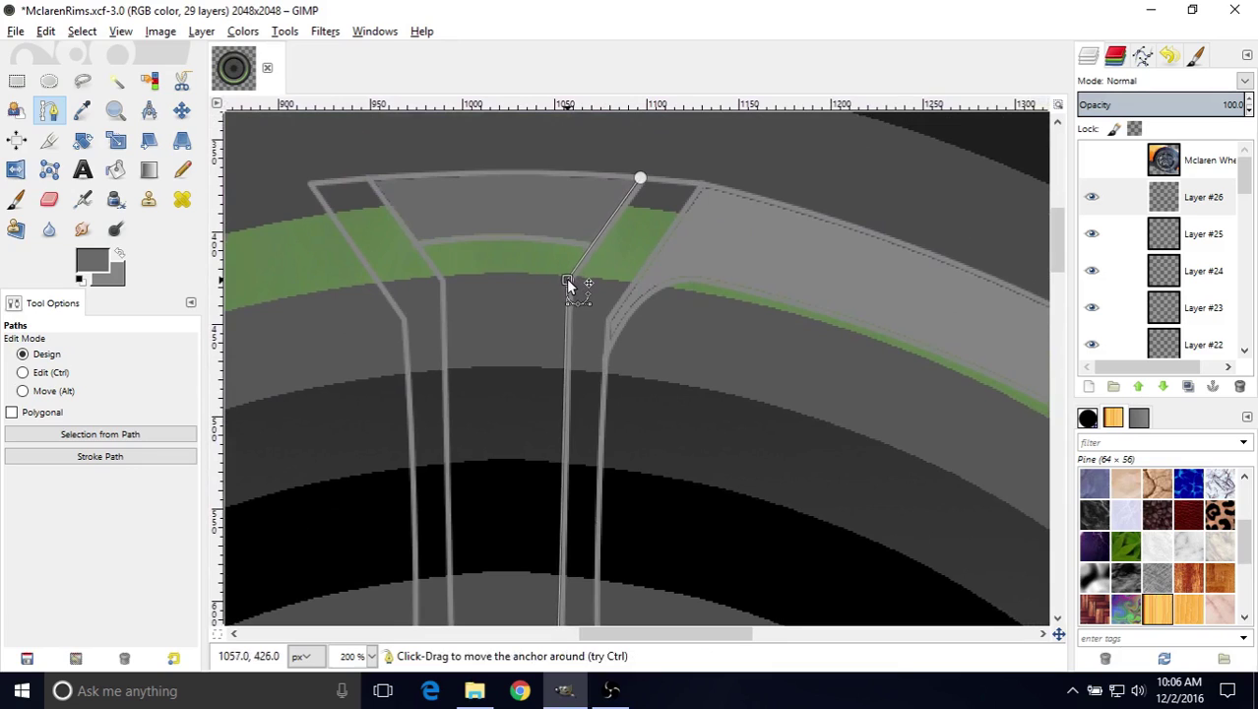
scroll(574, 264, "up", 1)
scroll(575, 264, "right", 1)
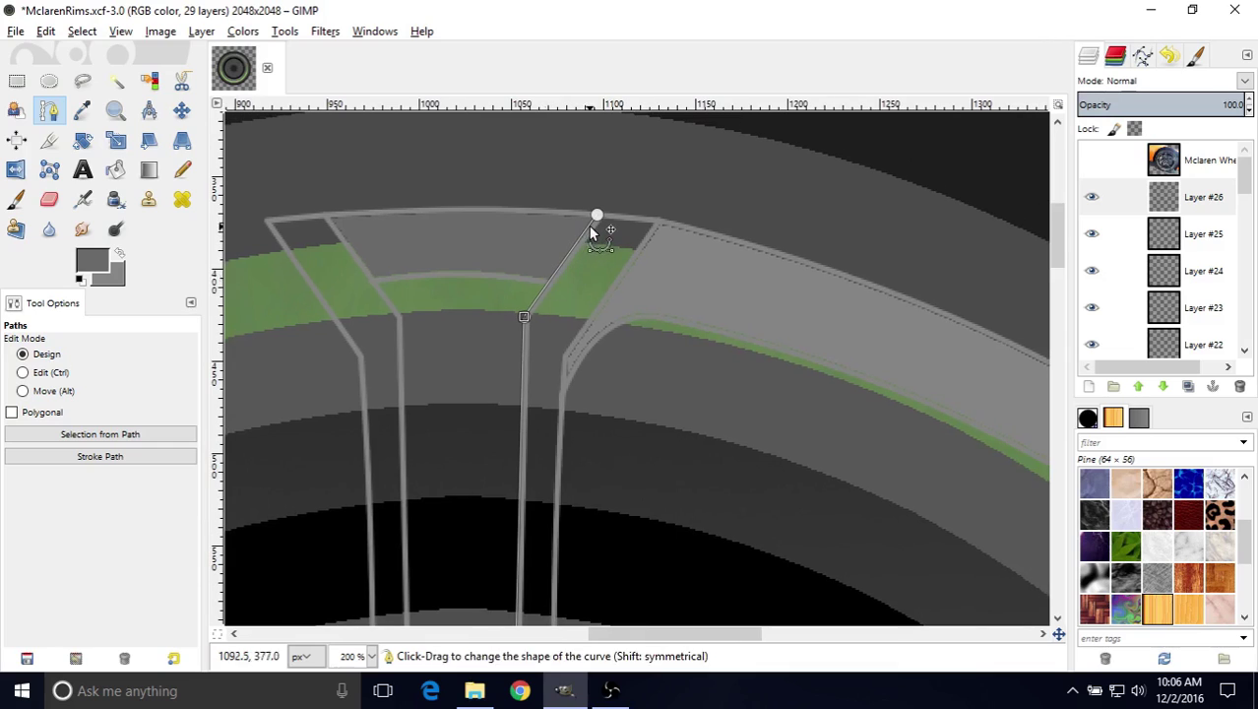
left_click_drag(594, 214, 600, 215)
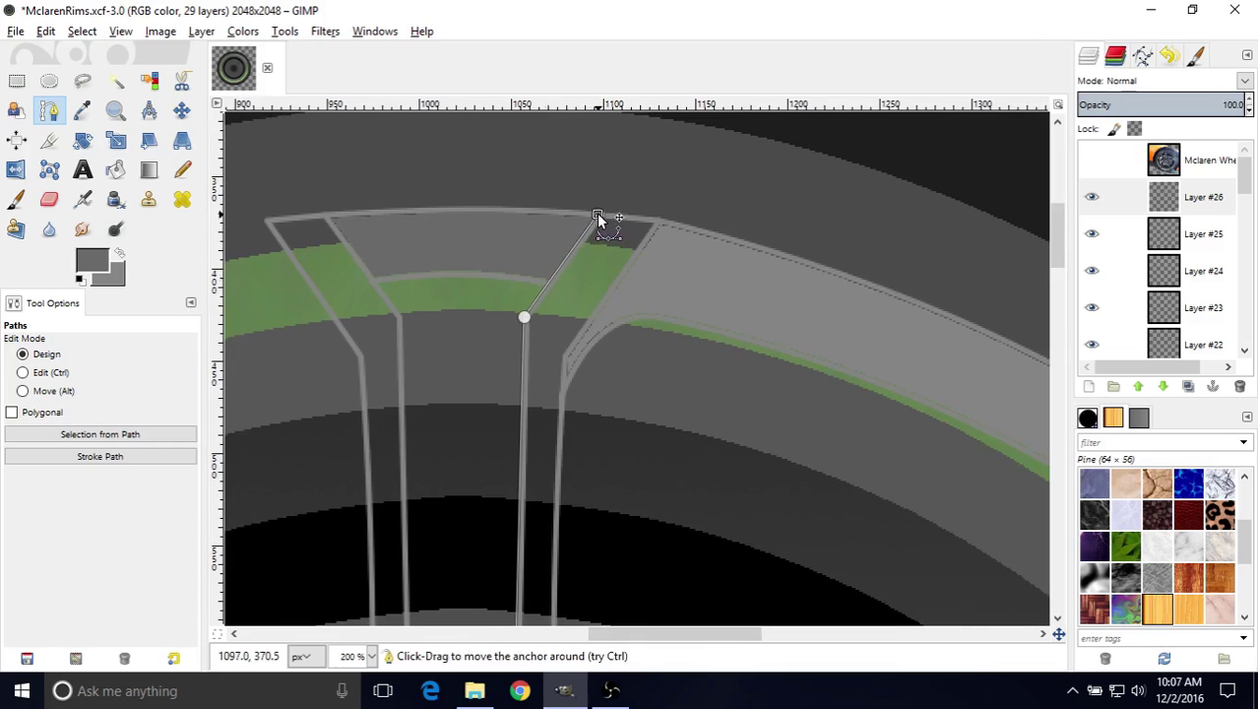
left_click_drag(597, 214, 599, 219)
- Examine how closely the path follows the right inner spoke line between the rim edge and the hub
scroll(577, 193, "down", 5)
scroll(577, 194, "left", 1)
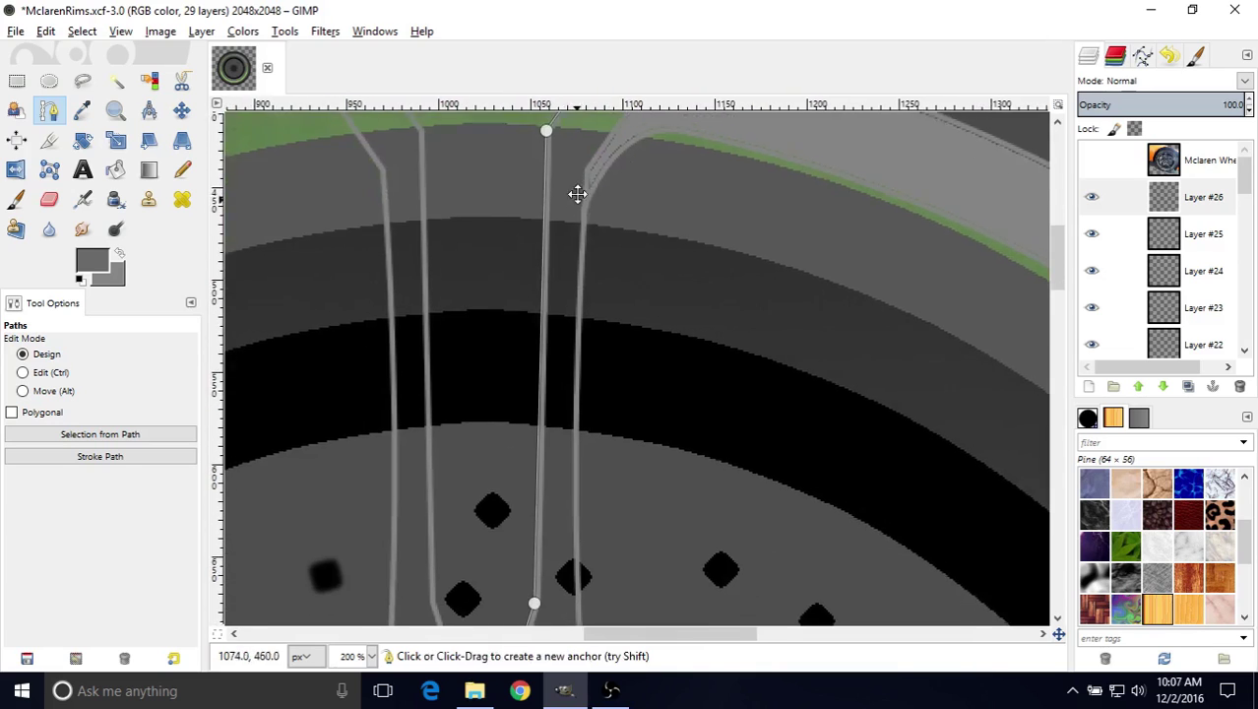
scroll(576, 275, "down", 4)
scroll(579, 315, "down", 1)
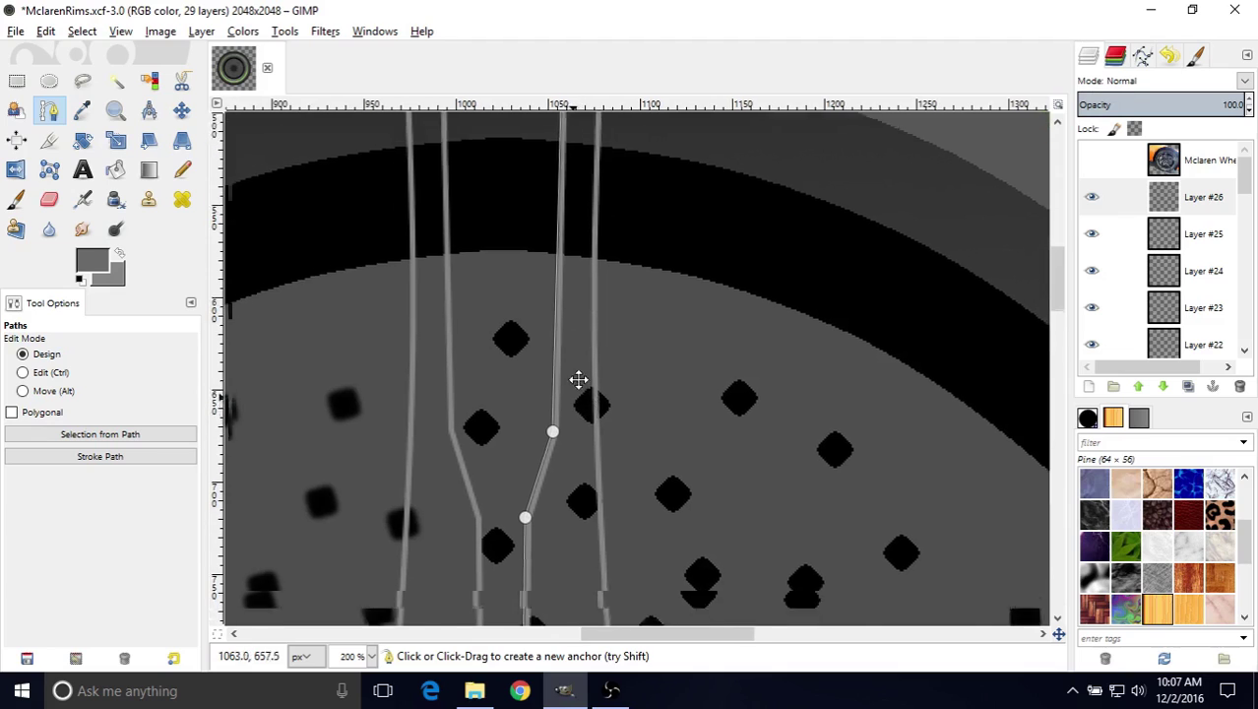
scroll(578, 379, "down", 2)
scroll(578, 379, "left", 1)
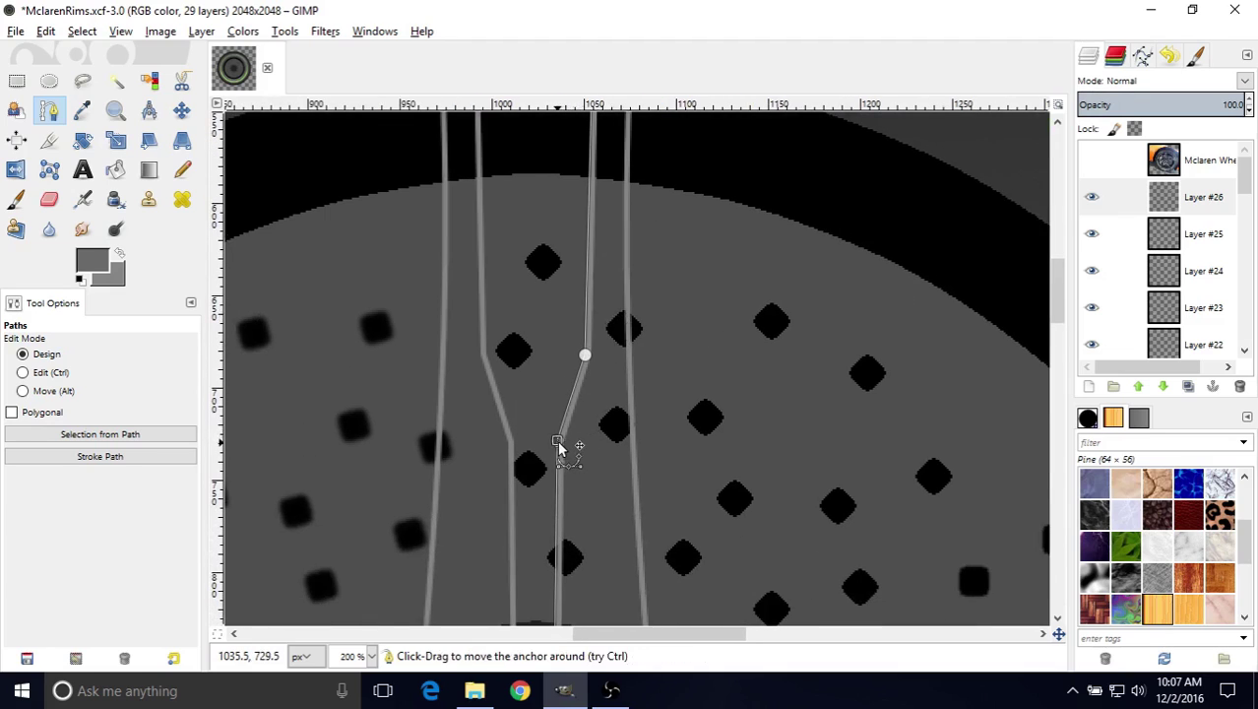
scroll(586, 365, "up", 6)
scroll(587, 366, "right", 2)
scroll(514, 512, "up", 5)
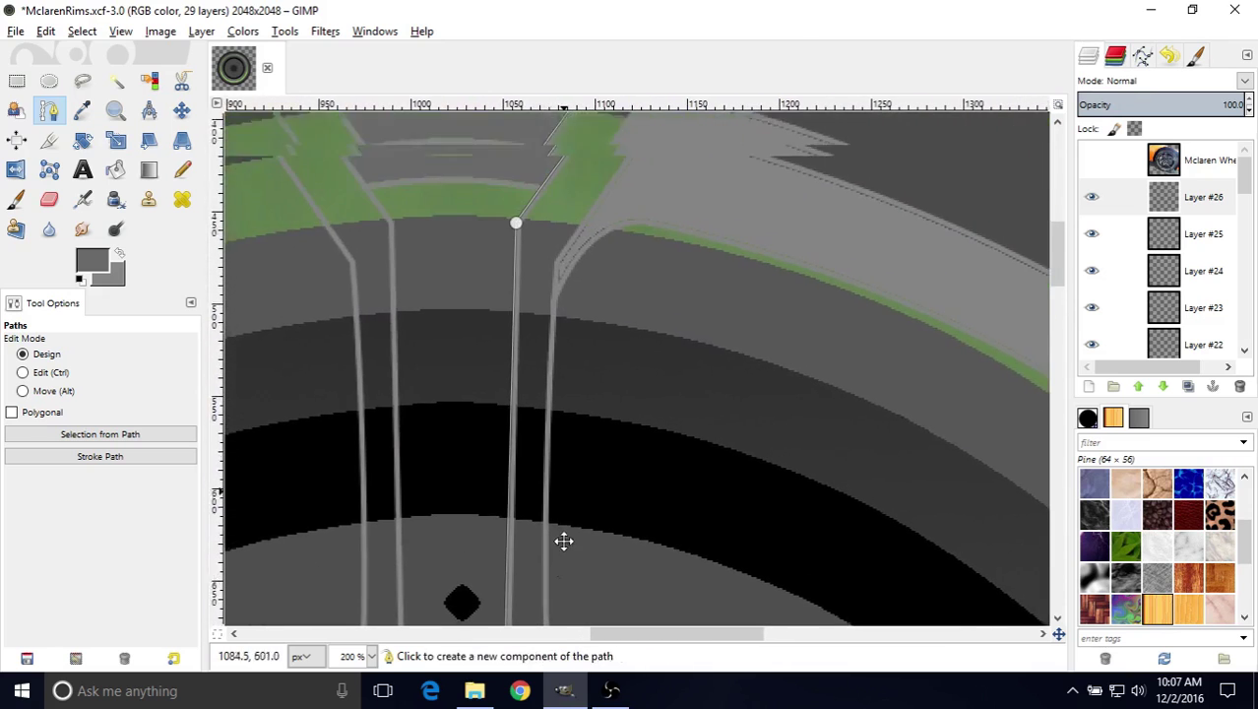
scroll(569, 492, "down", 10)
scroll(635, 441, "left", 1)
scroll(610, 385, "up", 5)
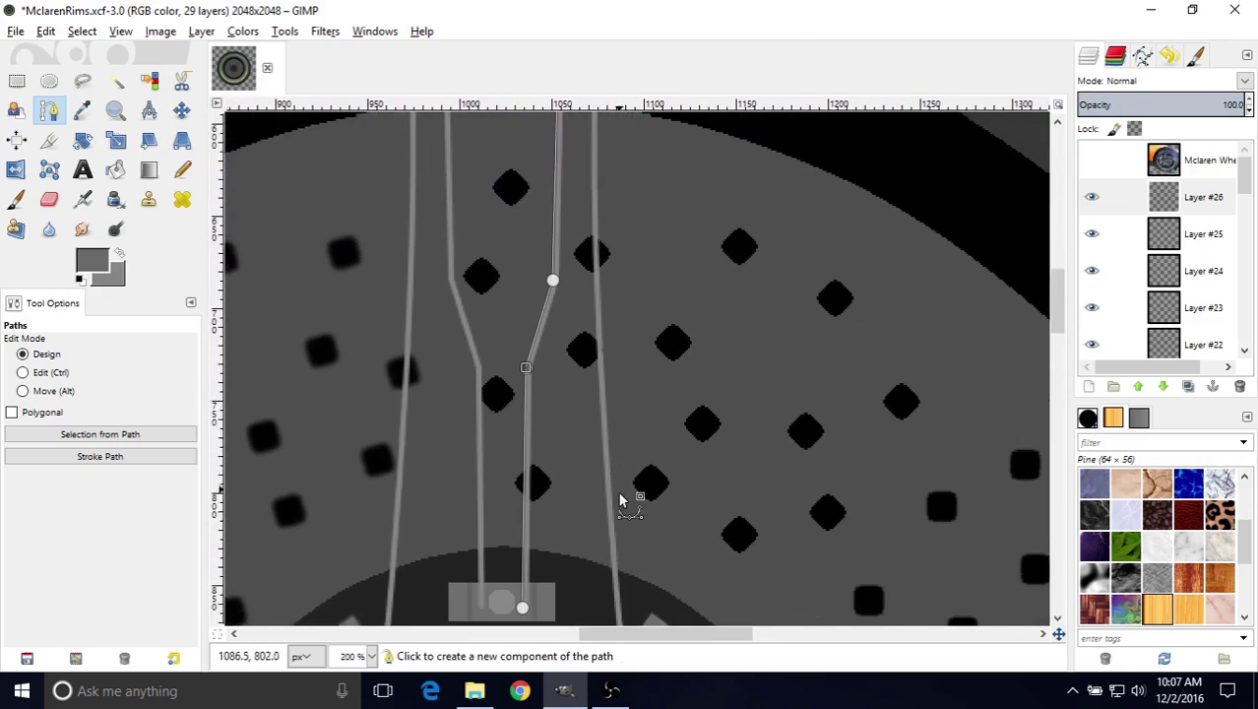
scroll(619, 413, "left", 1)
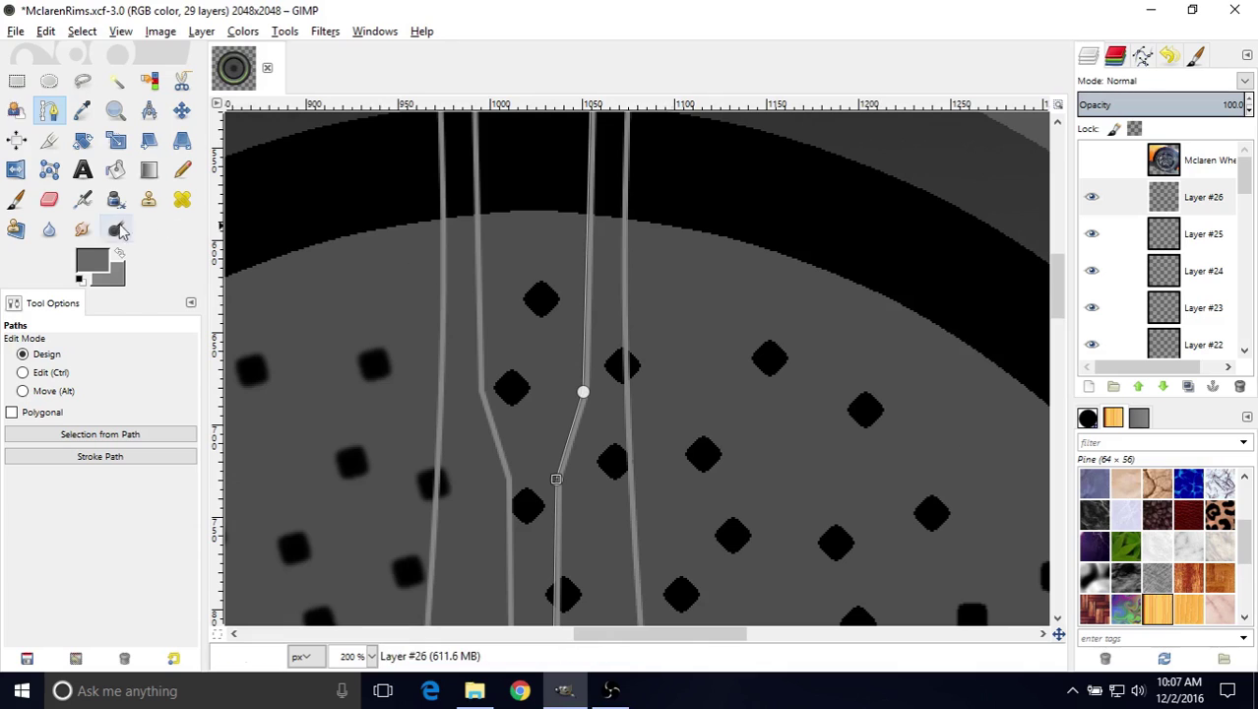
scroll(635, 294, "up", 6)
scroll(623, 337, "up", 3)
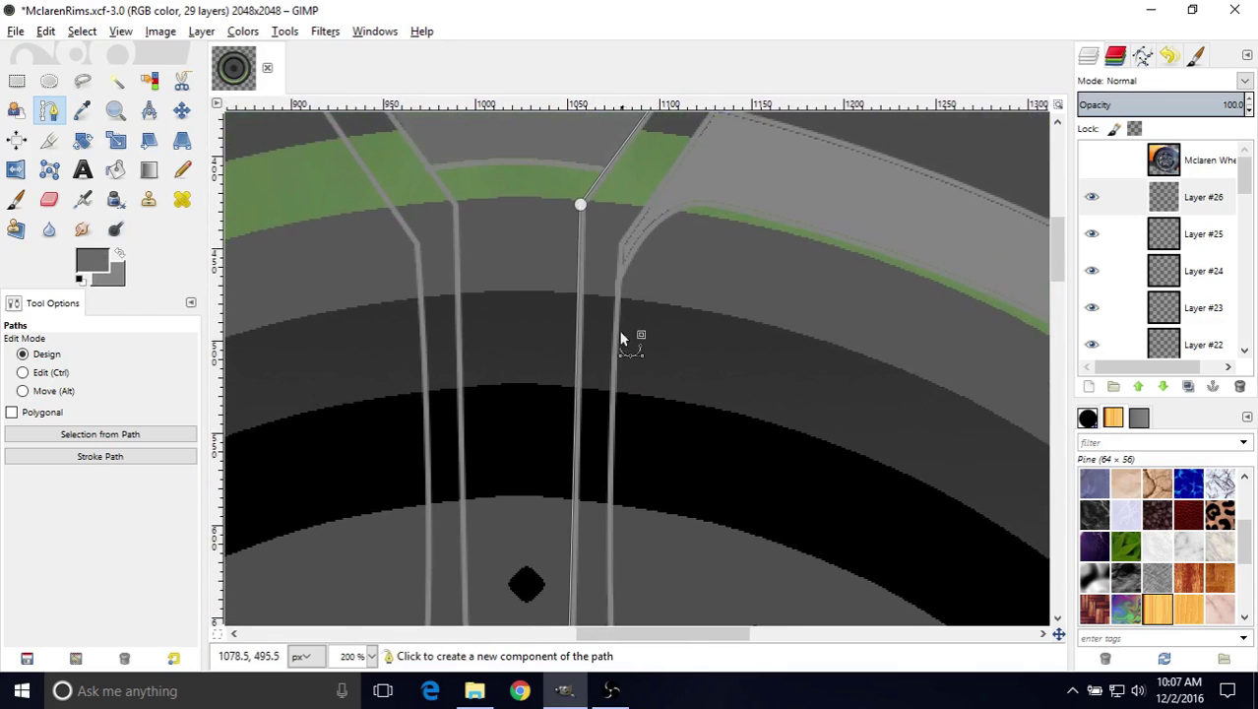
- Open the foreground color for editing
left_click(654, 138)
left_click(105, 264)
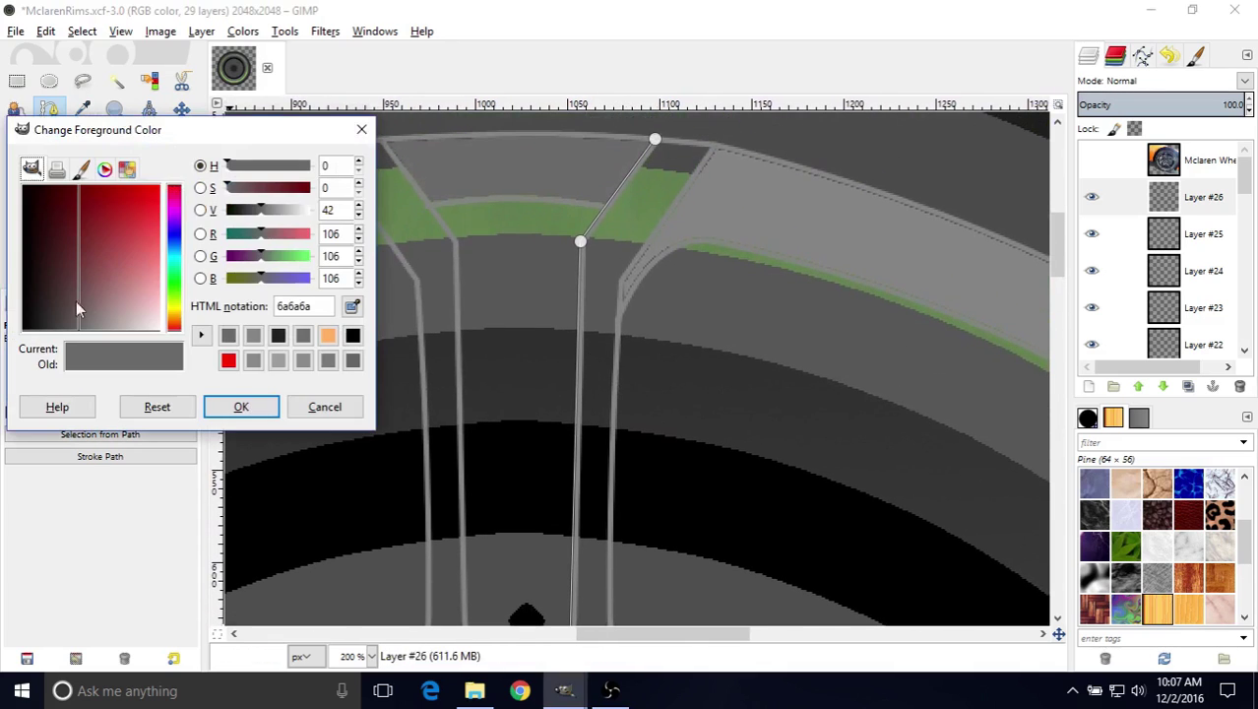
- Change the foreground color to dark gray 2a2a2a
left_click_drag(76, 305, 46, 349)
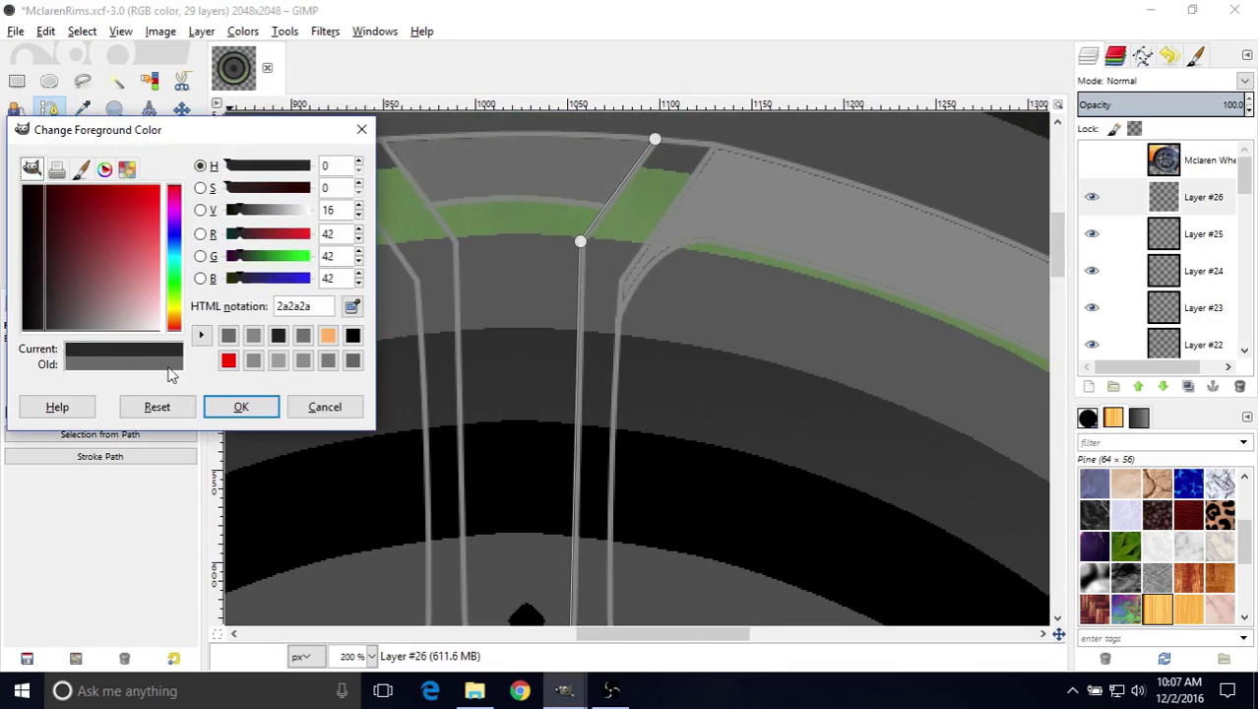
left_click(236, 406)
- Stroke the existing path along the spoke's right inner line on Layer #26 with a solid dark gray line
scroll(587, 293, "down", 1)
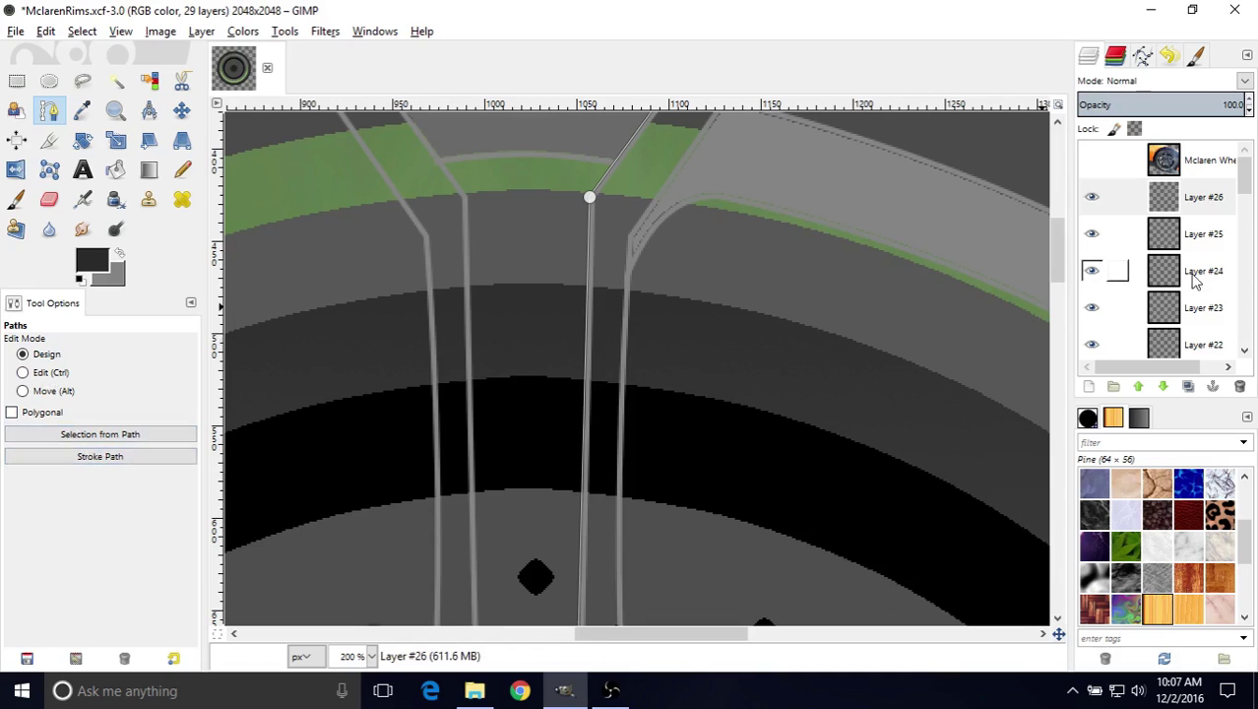
left_click(1132, 197)
left_click(99, 455)
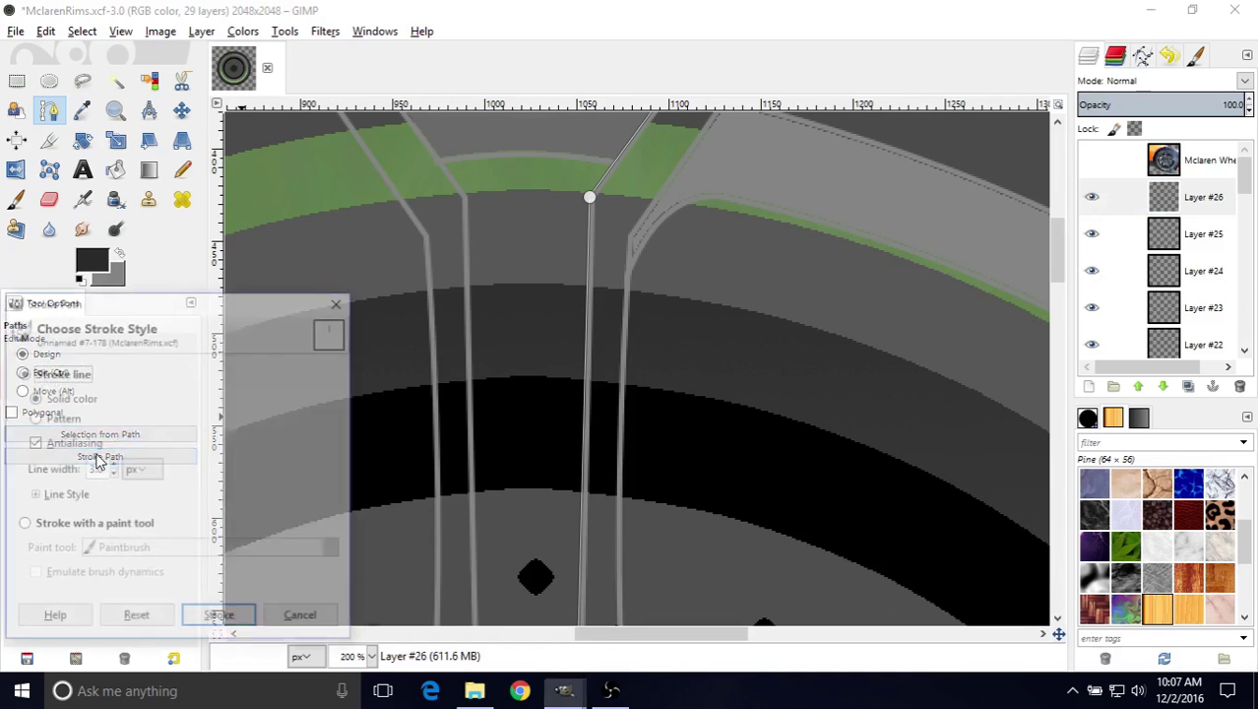
left_click(220, 617)
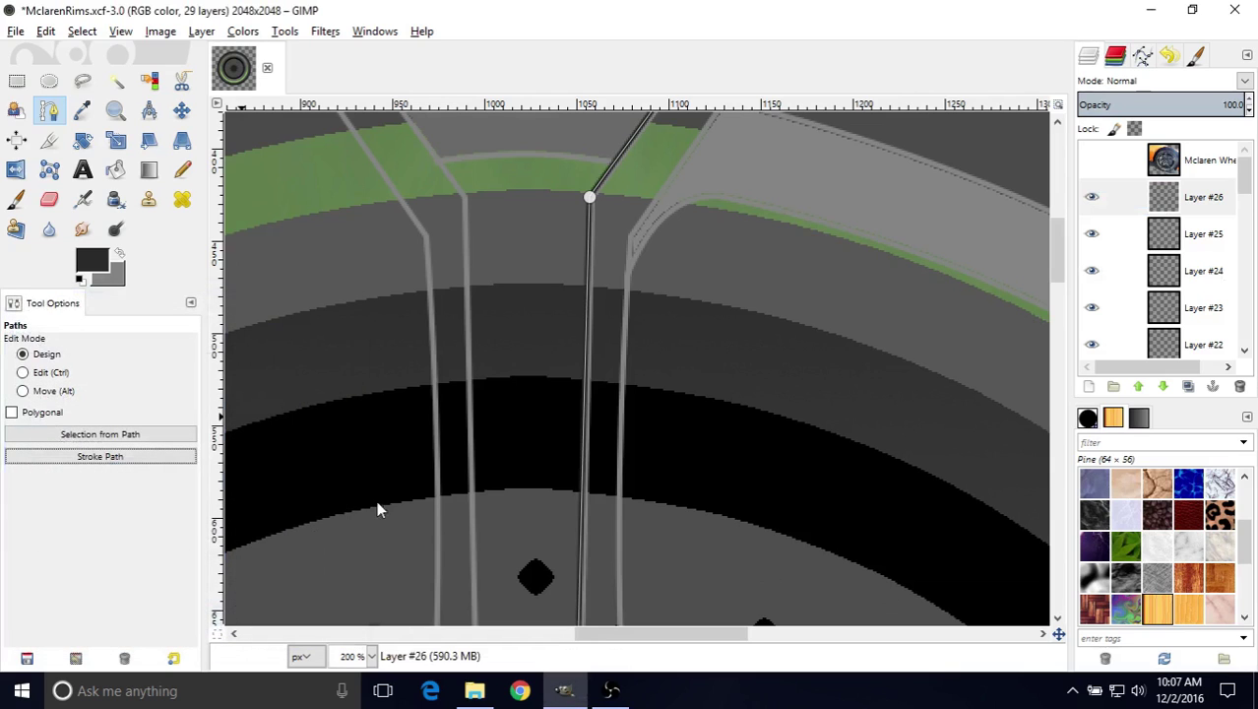
middle_click_drag(567, 385, 533, 421)
left_click(181, 109)
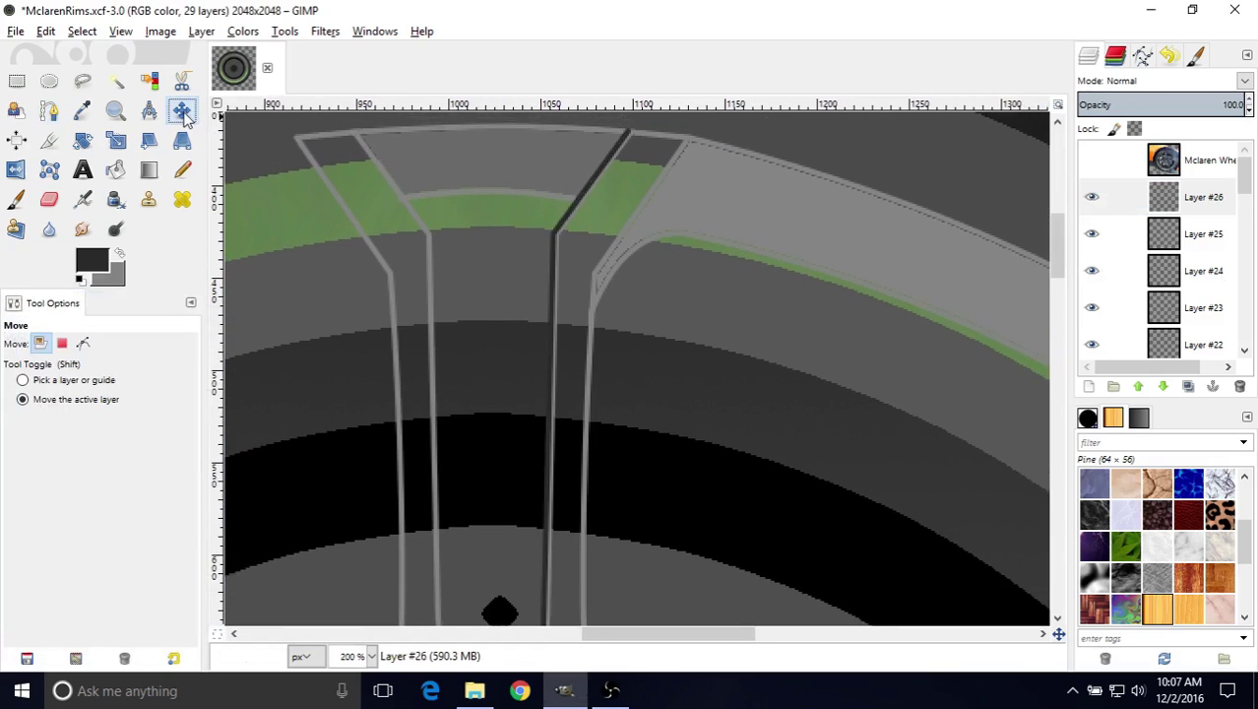
- Check the dark stroke on the spoke against the reference wheel photo layer and undo the stroke
middle_click_drag(739, 333, 665, 426)
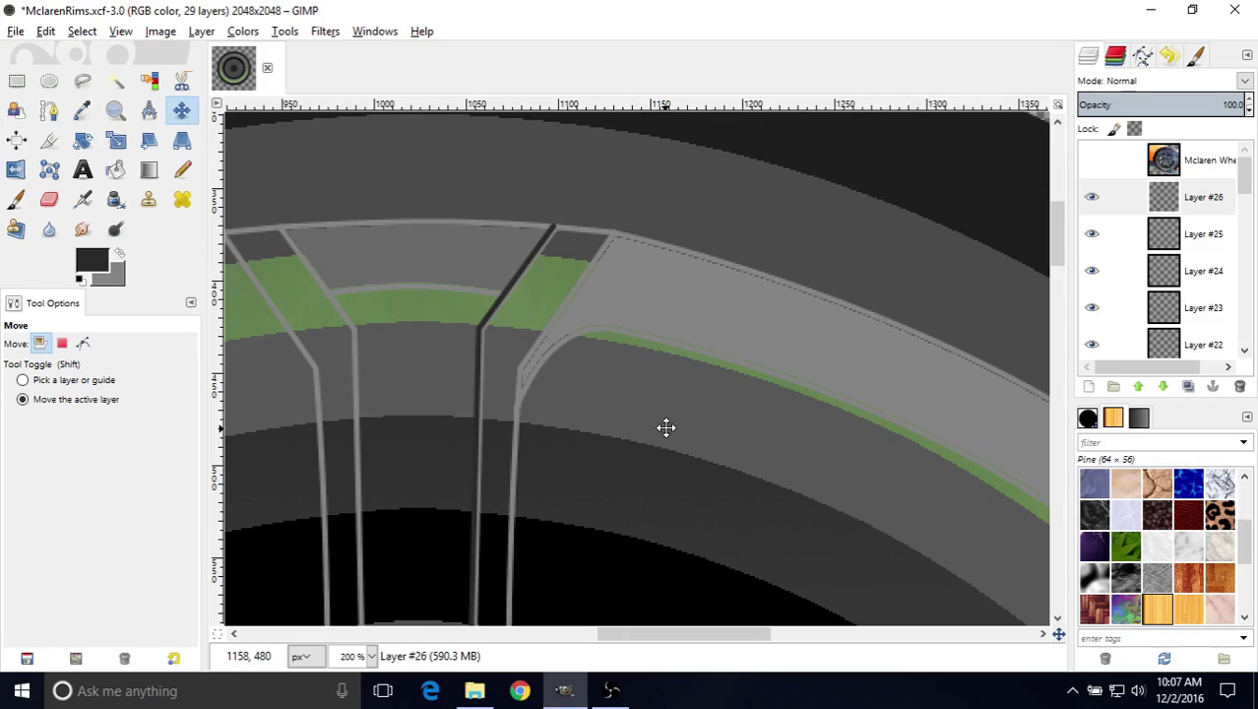
scroll(665, 426, "down", 6)
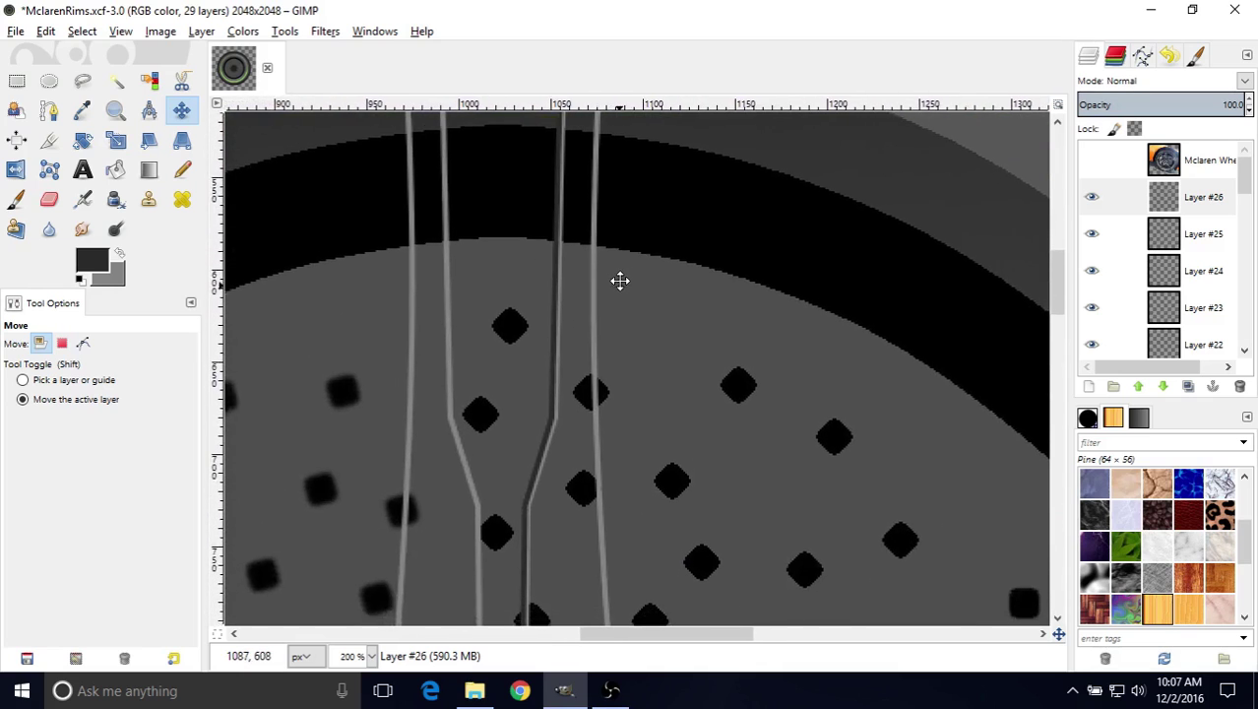
scroll(602, 585, "up", 5)
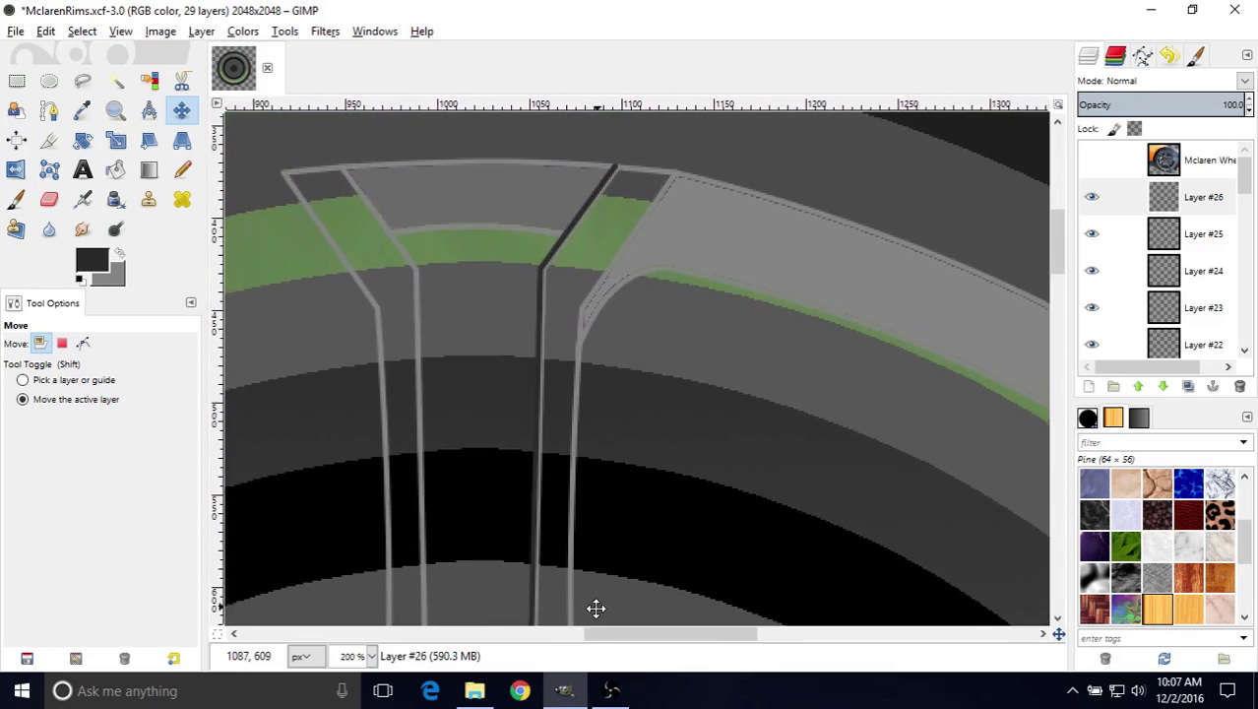
scroll(556, 407, "up", 1)
scroll(556, 407, "right", 1)
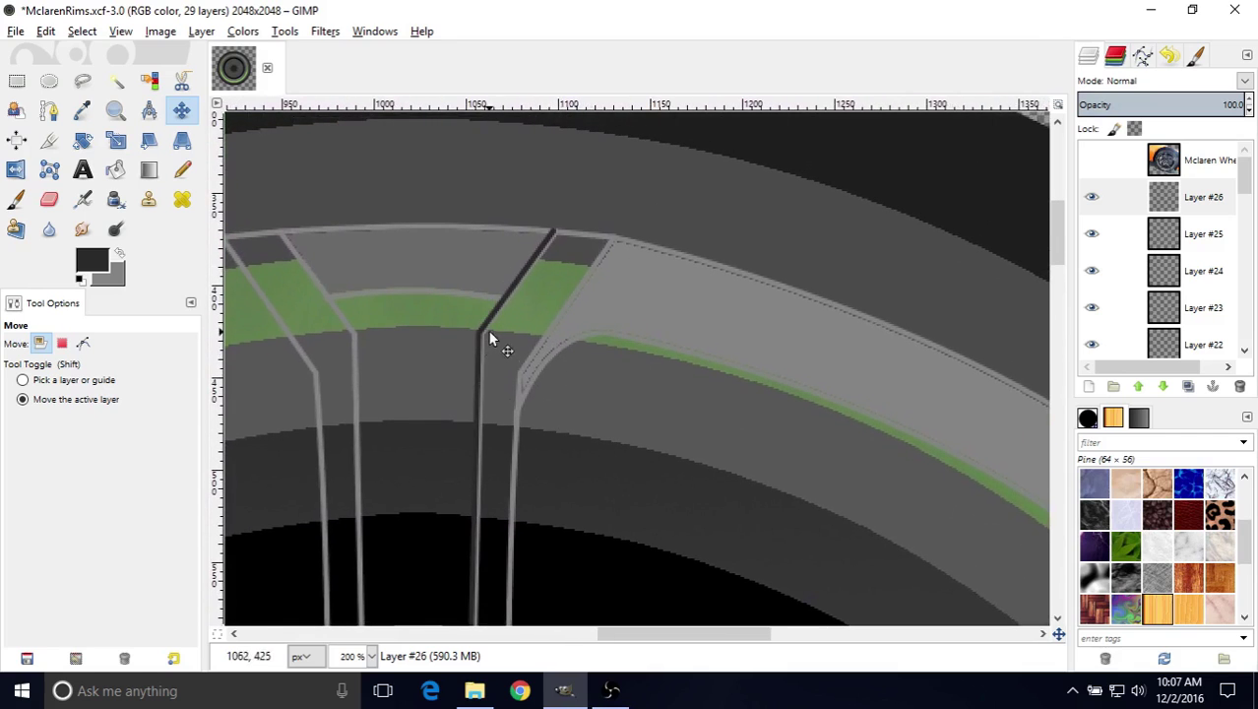
scroll(632, 362, "down", 2)
scroll(632, 362, "left", 1)
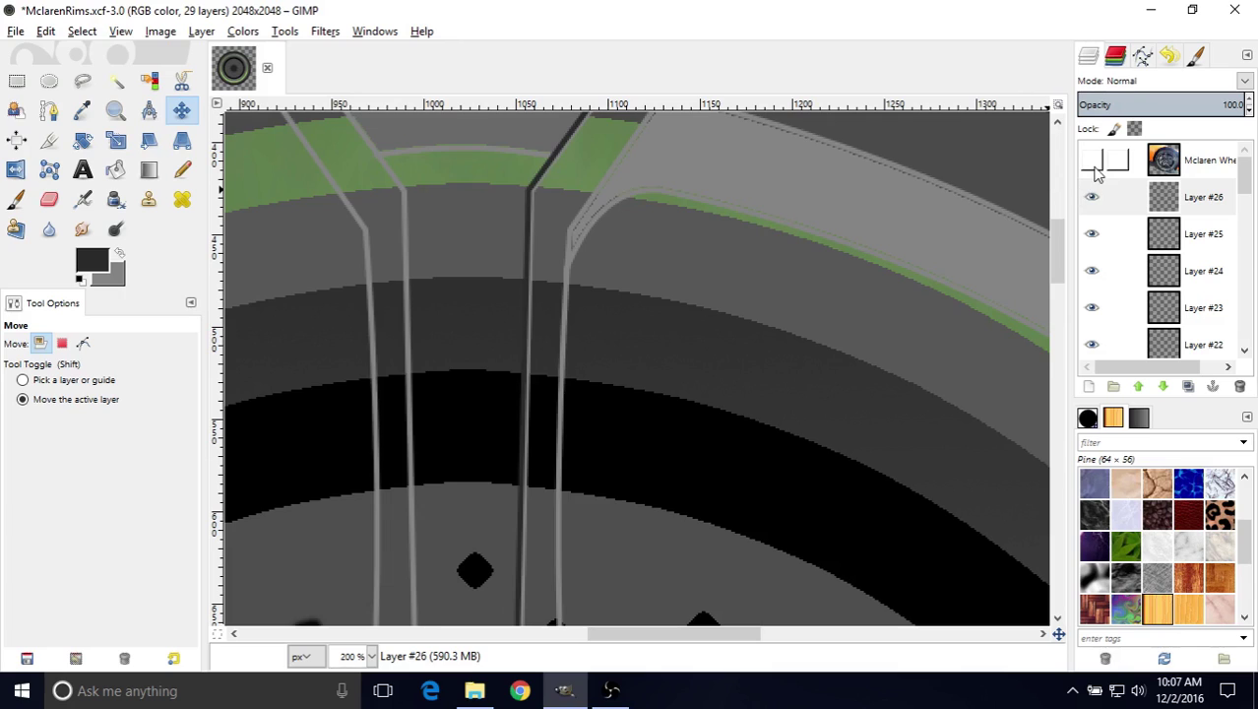
left_click(1091, 162)
left_click(1091, 161)
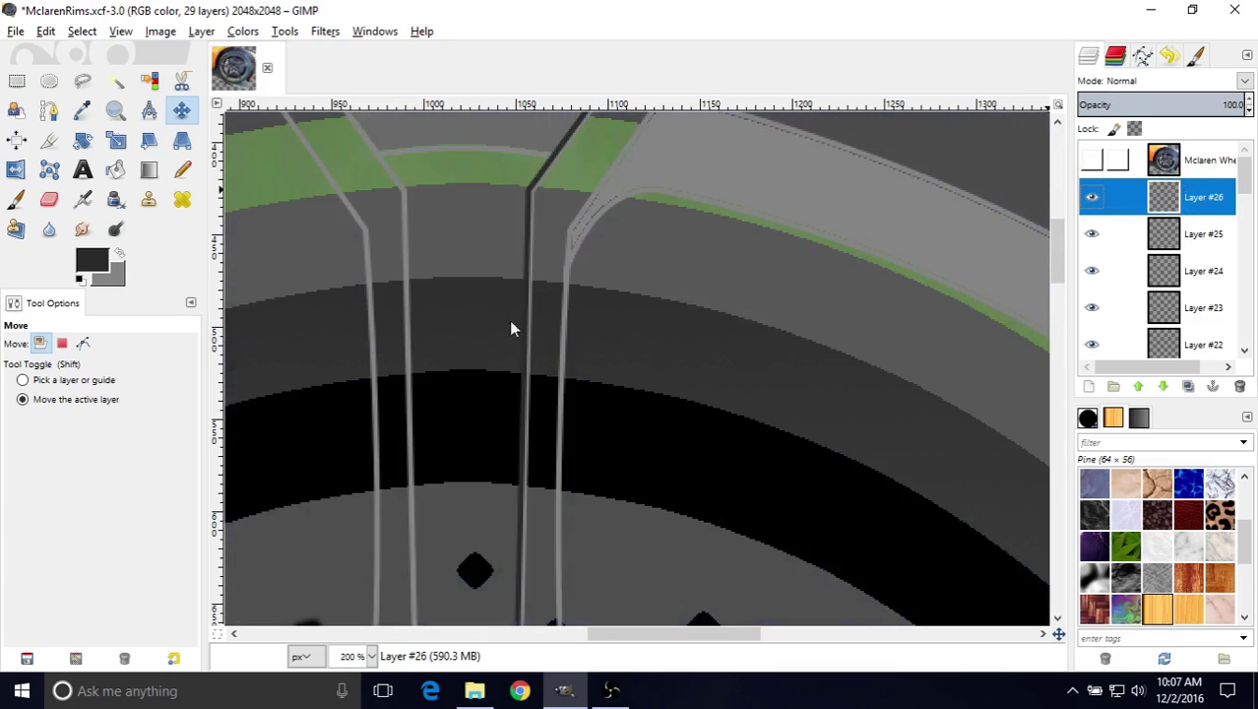
scroll(511, 329, "up", 1)
scroll(510, 328, "left", 1)
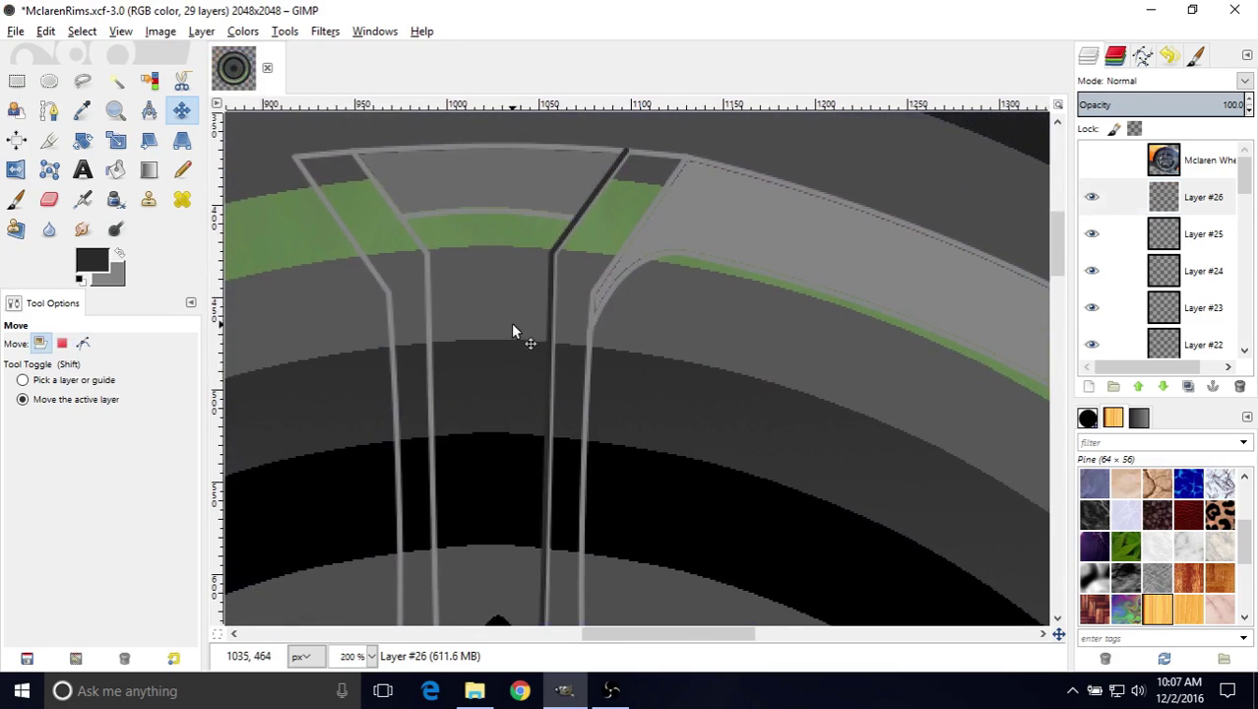
key("ctrl+z")
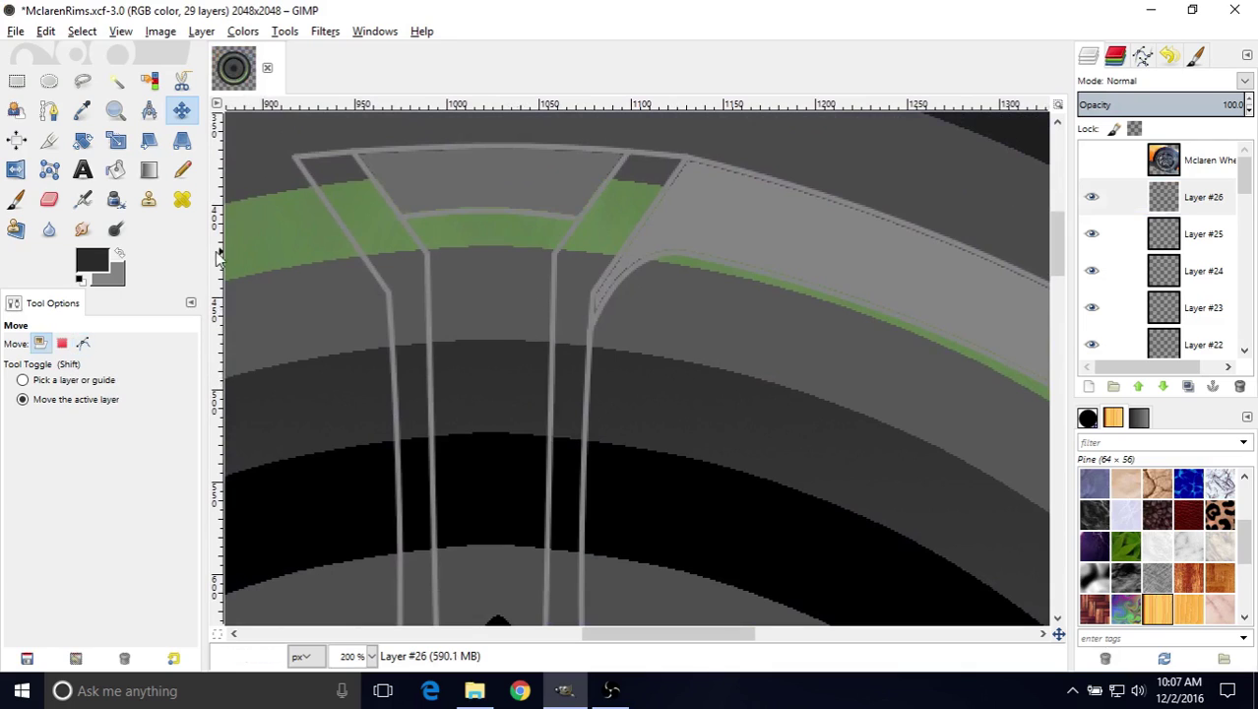
- Draw an open five-anchor path along the spoke's right inner line, from the outer rim edge down to the hub's upper block
left_click(48, 113)
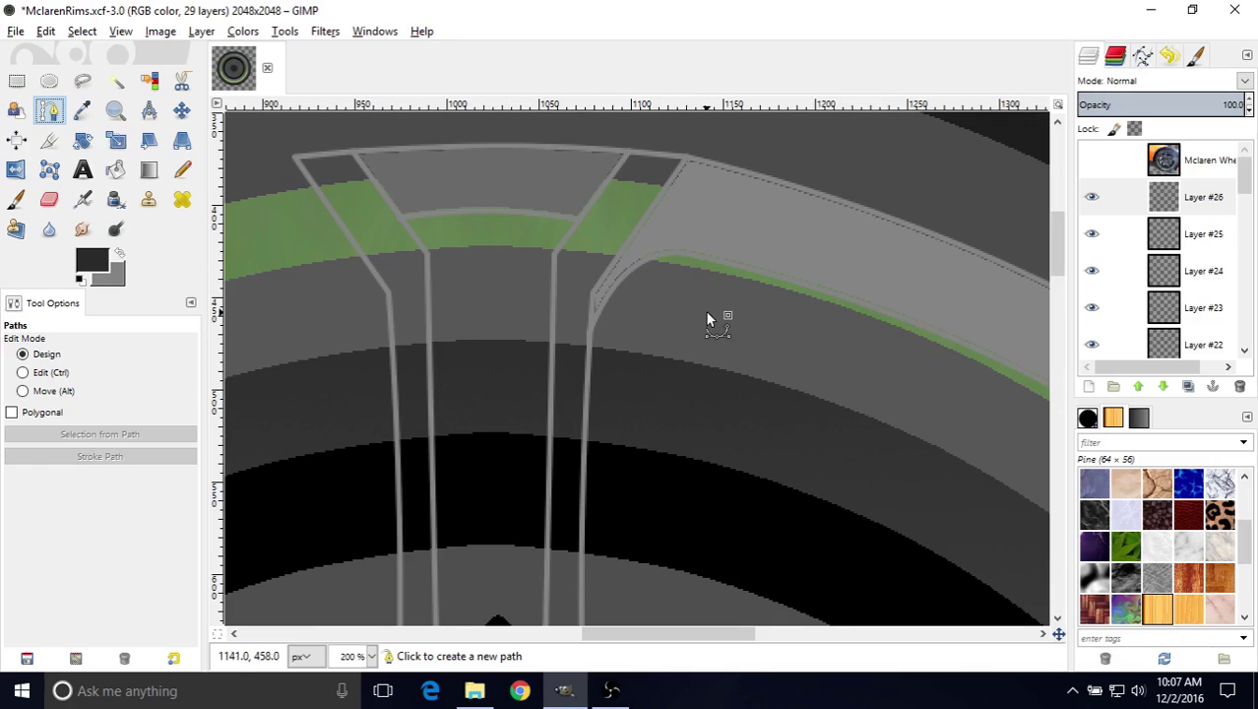
middle_click_drag(487, 280, 431, 398)
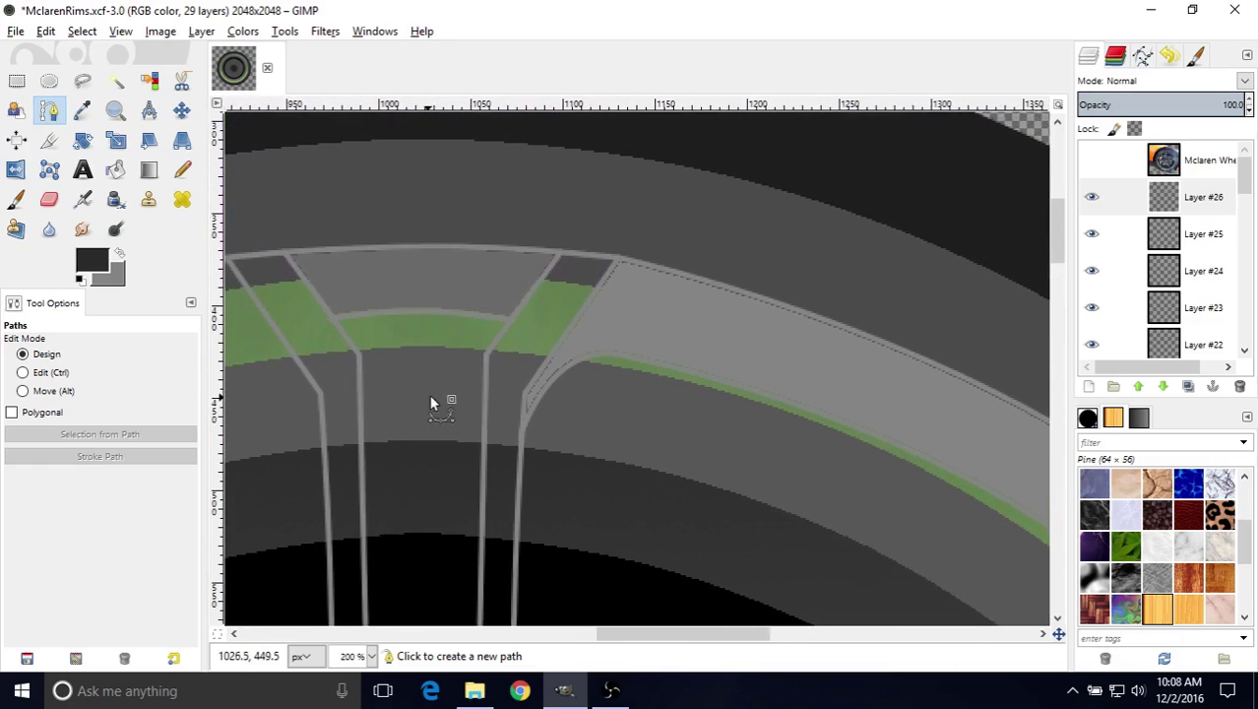
left_click(554, 253)
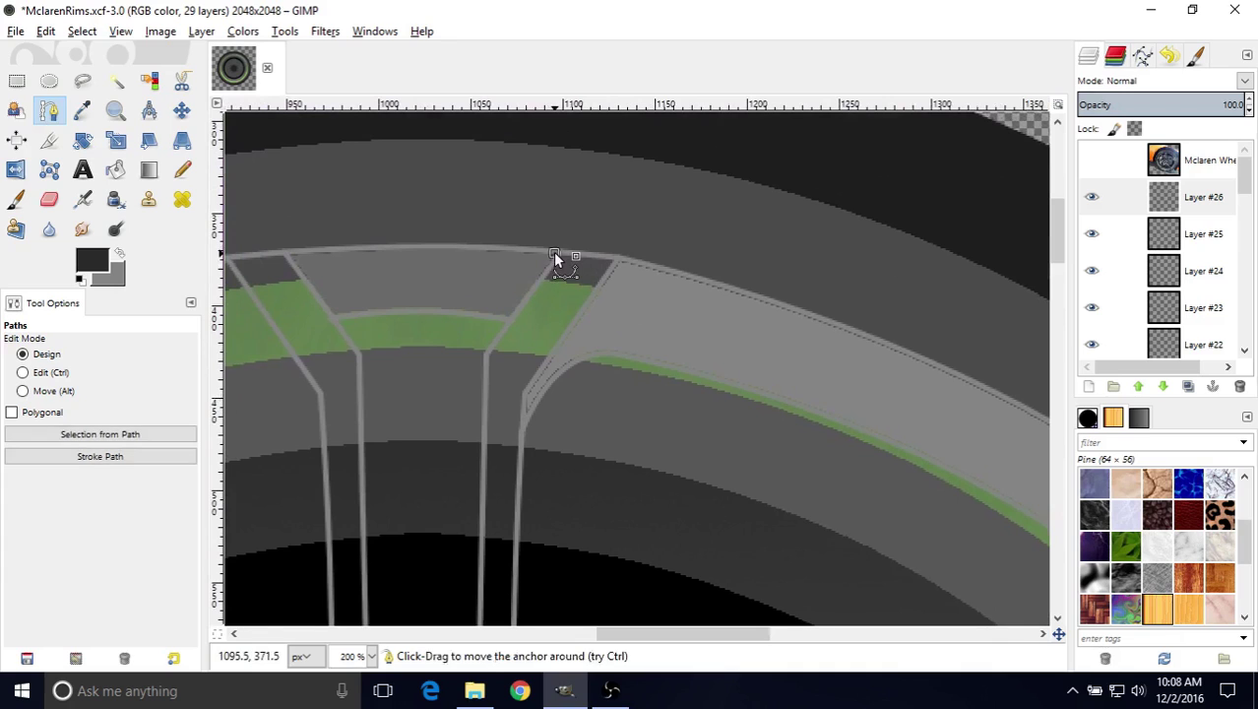
left_click(484, 353)
scroll(519, 293, "down", 10)
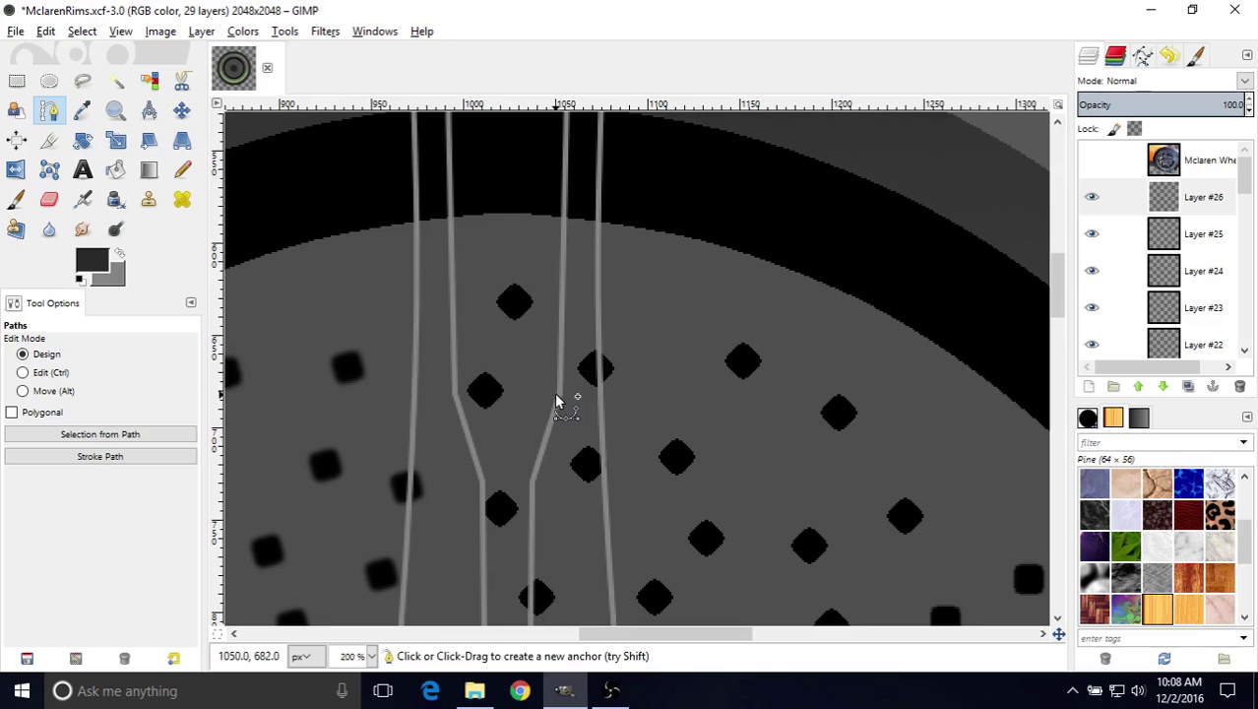
left_click(554, 392)
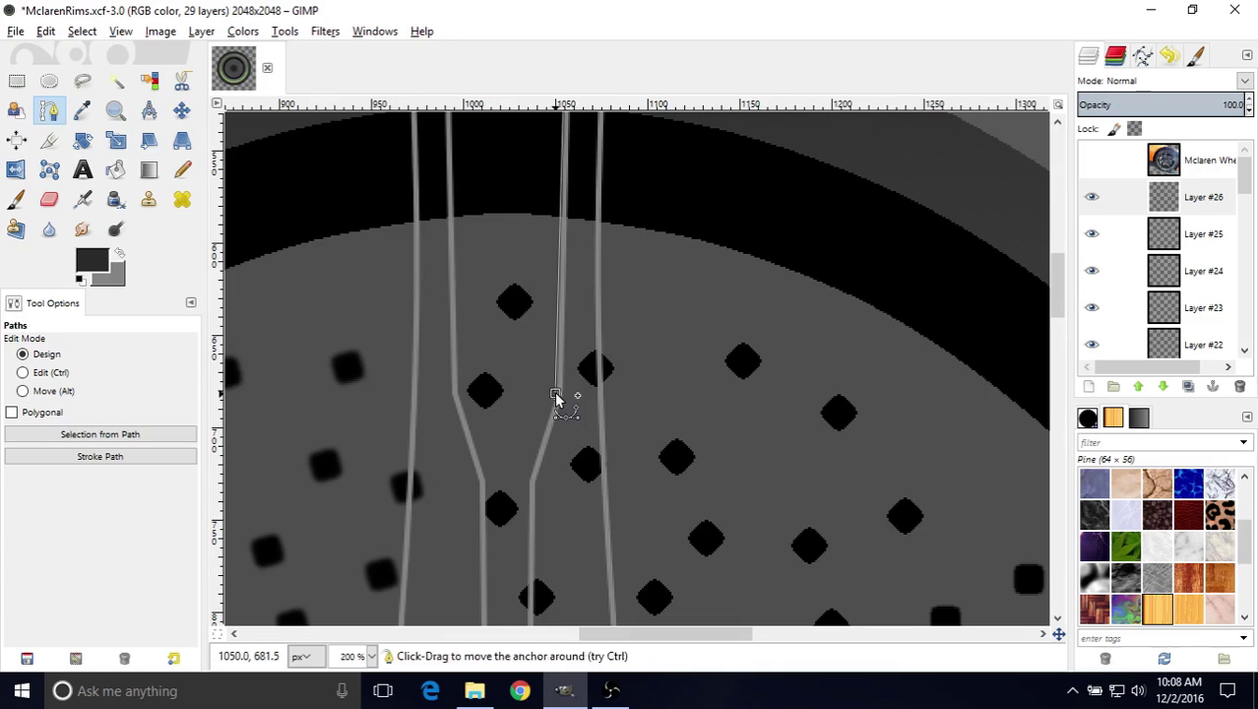
left_click(527, 477)
scroll(533, 548, "down", 5)
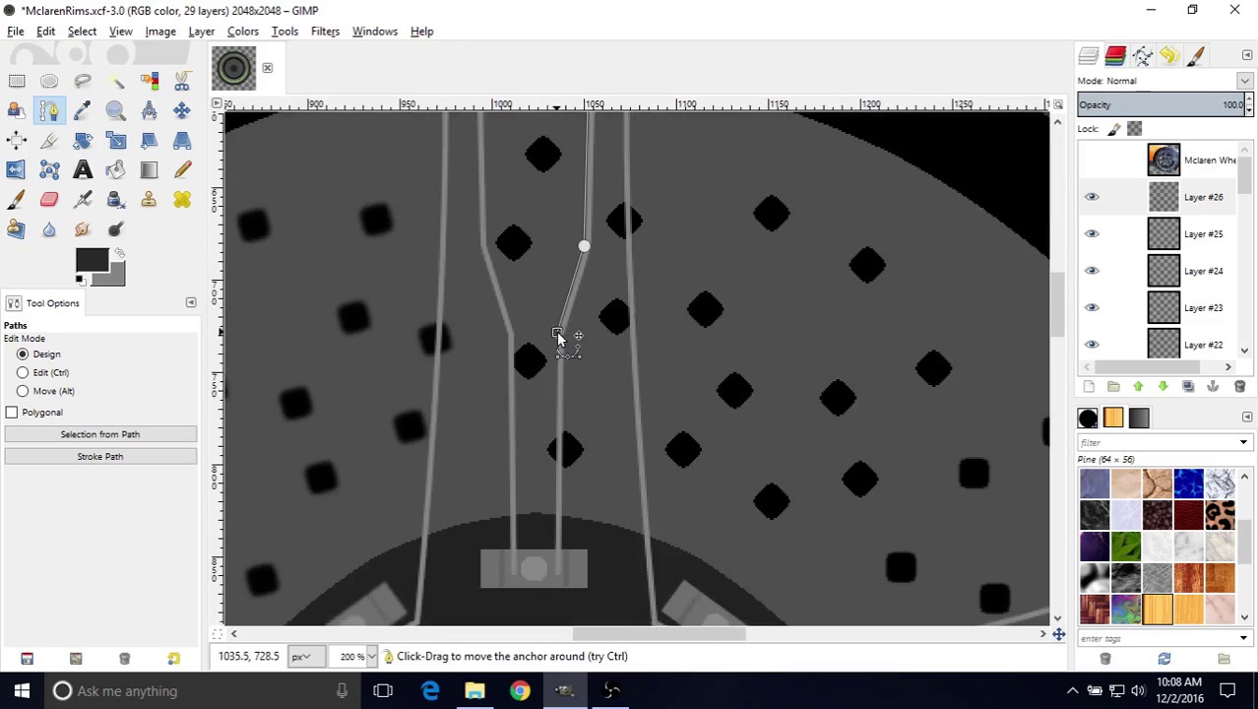
scroll(569, 473, "down", 2)
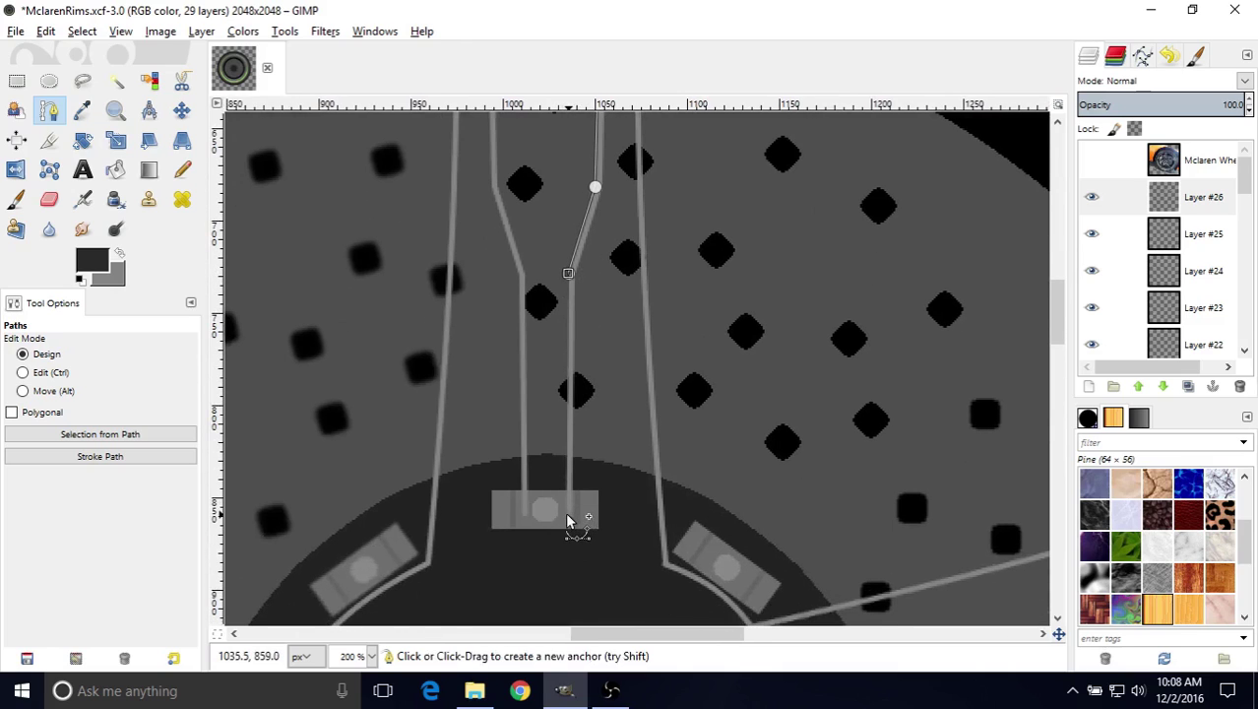
left_click(565, 515)
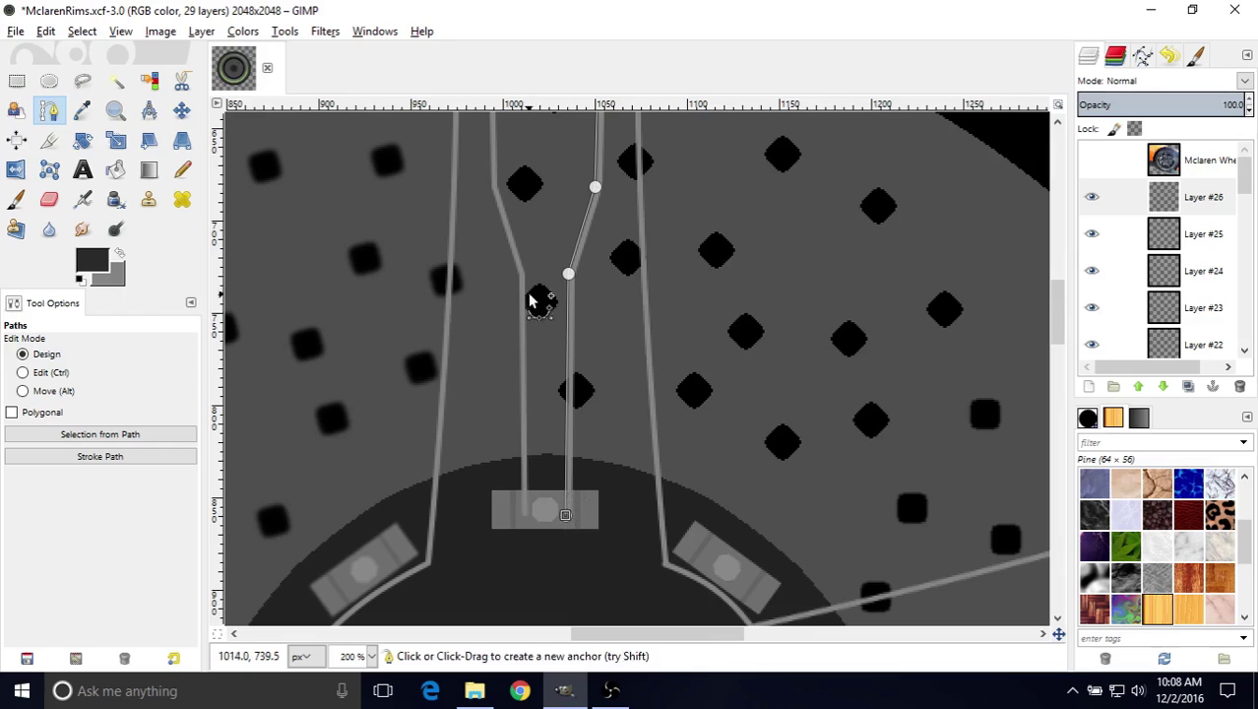
- Stroke the new path on Layer #26 as a solid dark gray line with a thinner line width
scroll(551, 402, "up", 3)
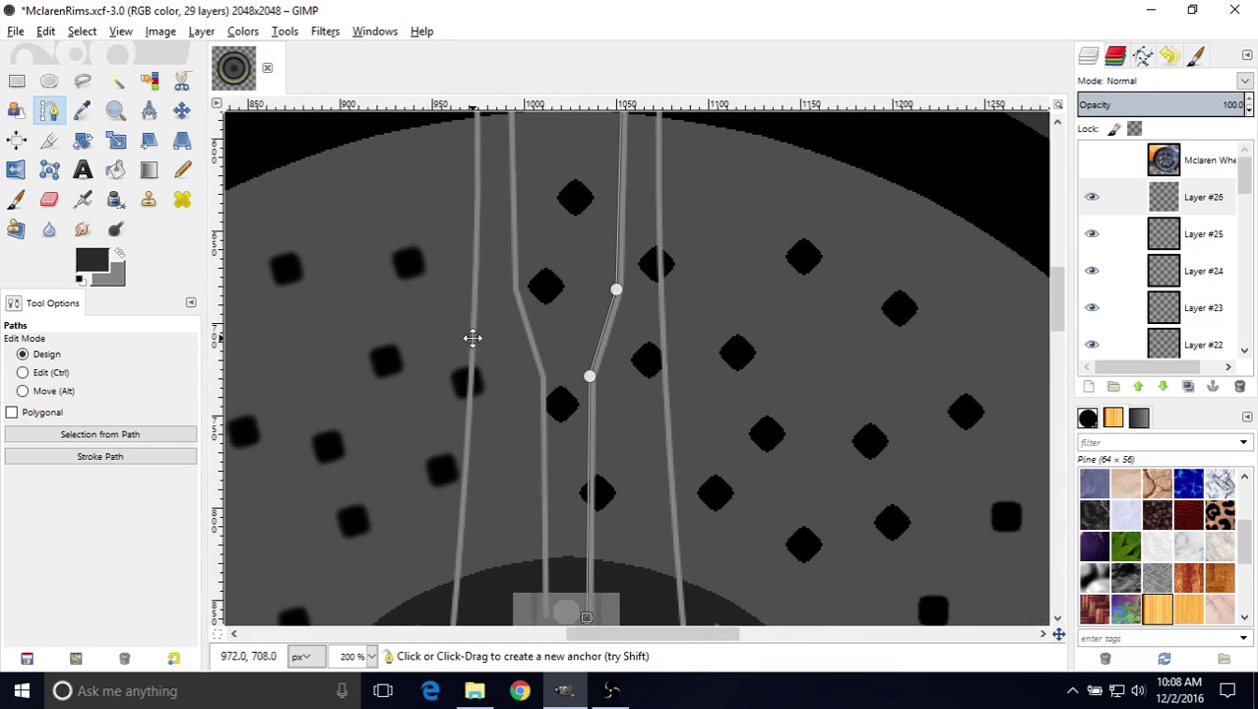
scroll(513, 276, "up", 3)
left_click(158, 459)
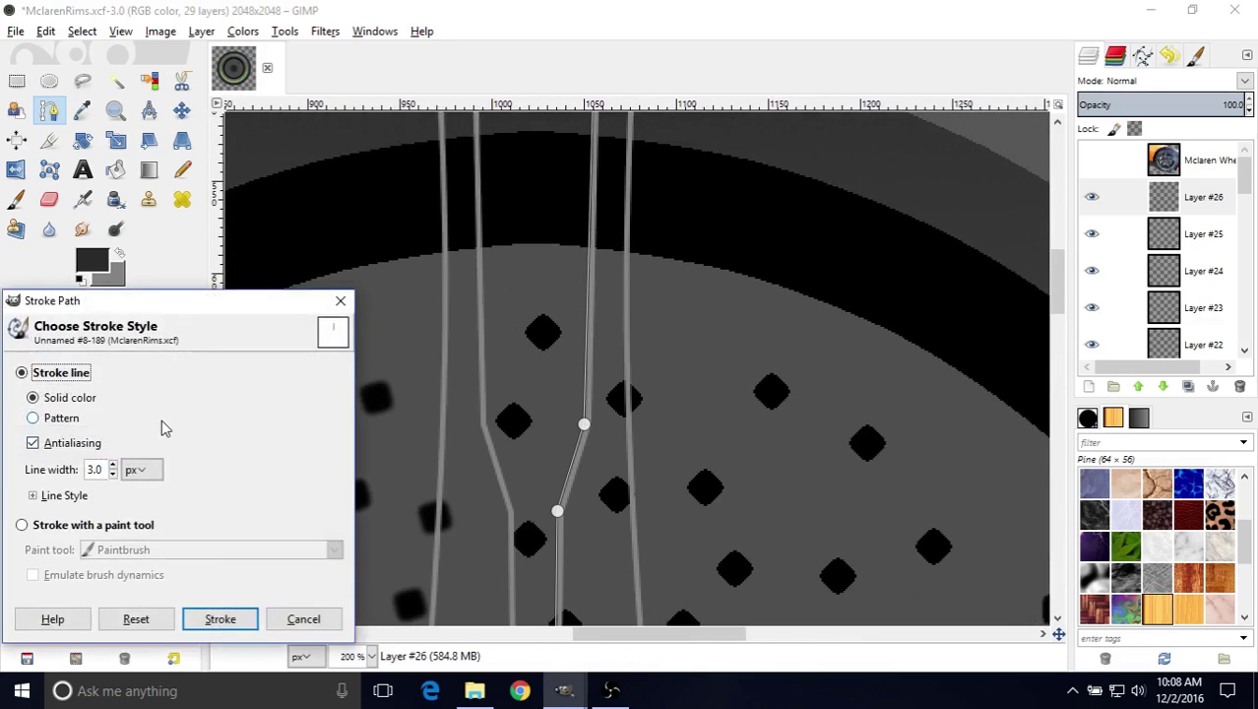
left_click(95, 469)
left_click(244, 620)
scroll(689, 258, "up", 5)
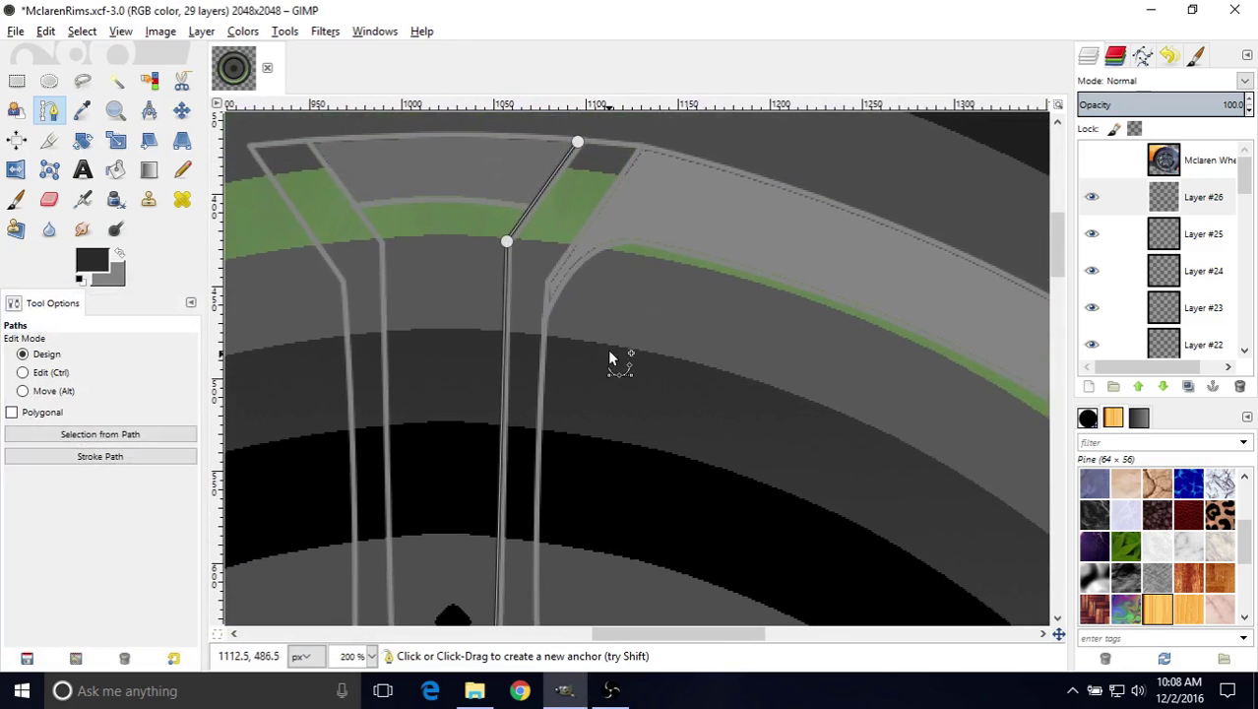
key("m")
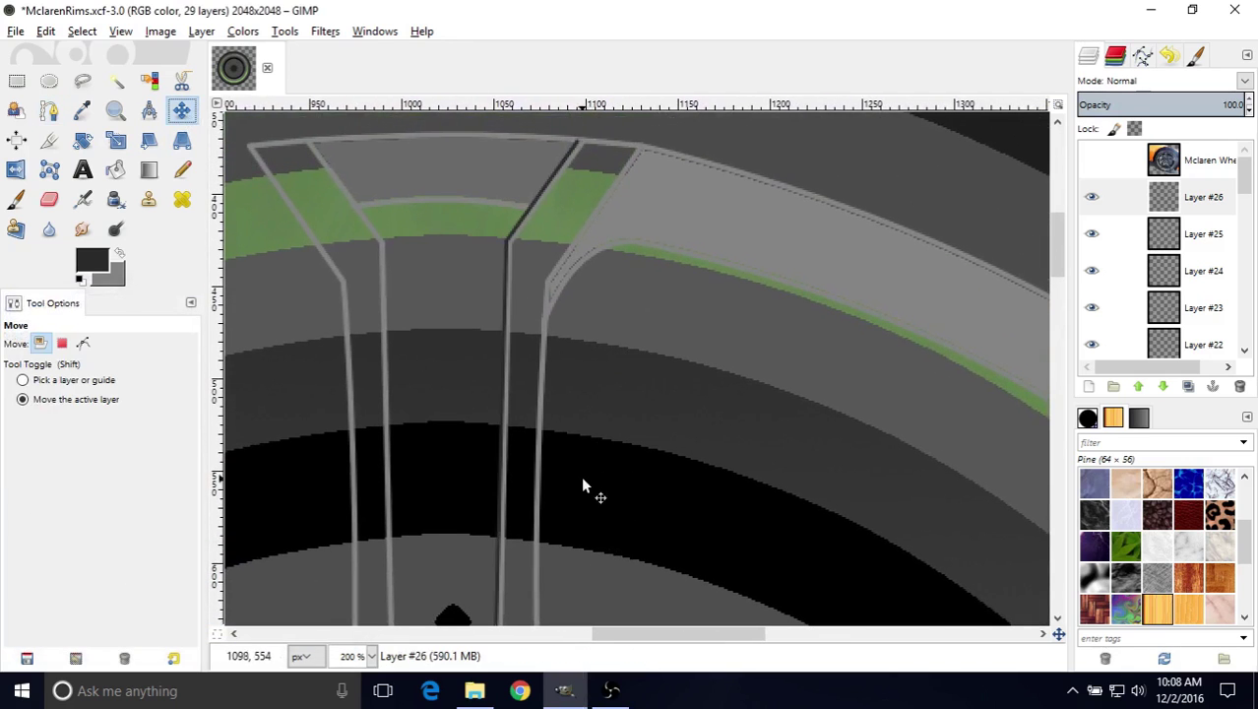
- Examine the dark shading line along the spoke, from the hub block up to the outer rim corner
scroll(583, 485, "down", 10)
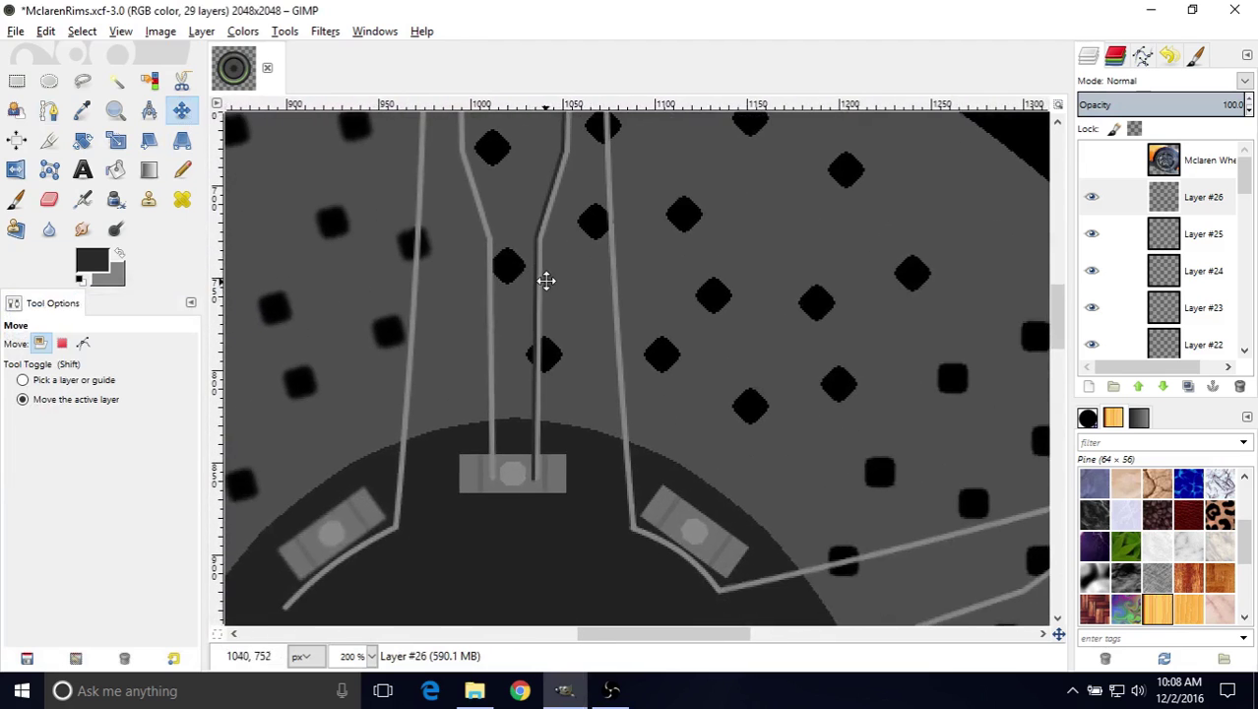
scroll(455, 543, "down", 2, "ctrl")
scroll(603, 441, "up", 3)
scroll(603, 443, "up", 3)
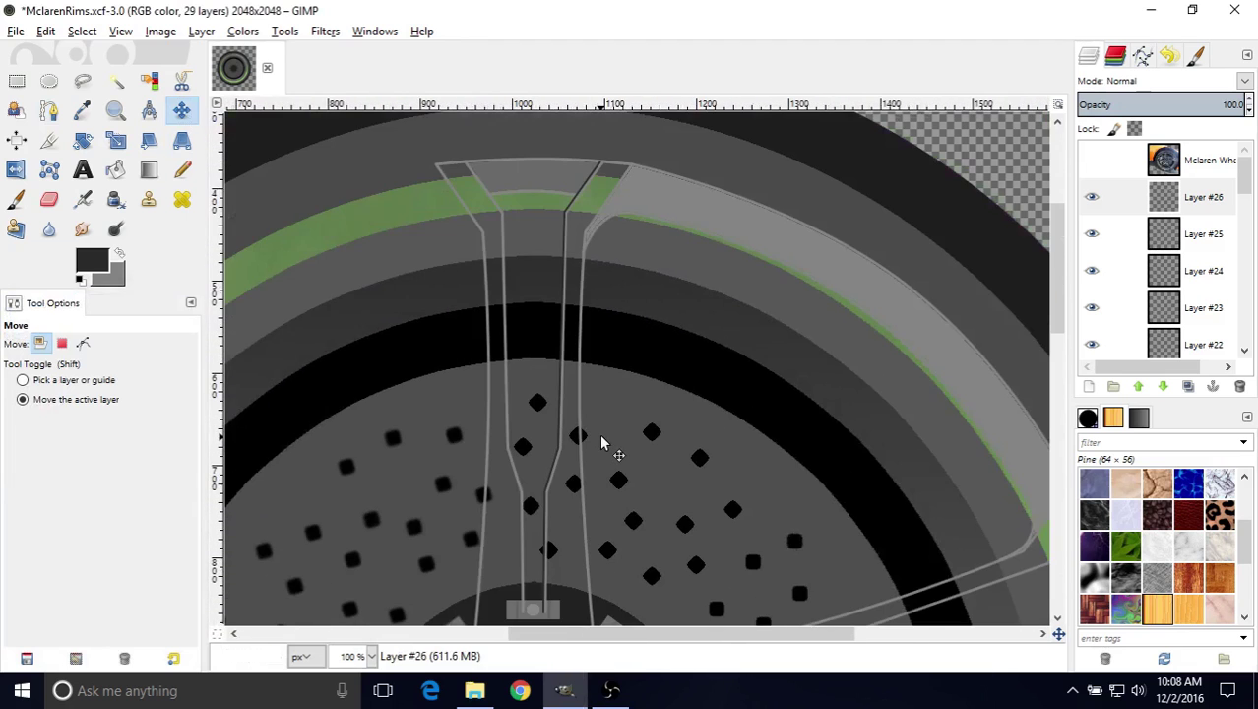
middle_click_drag(604, 443, 520, 512)
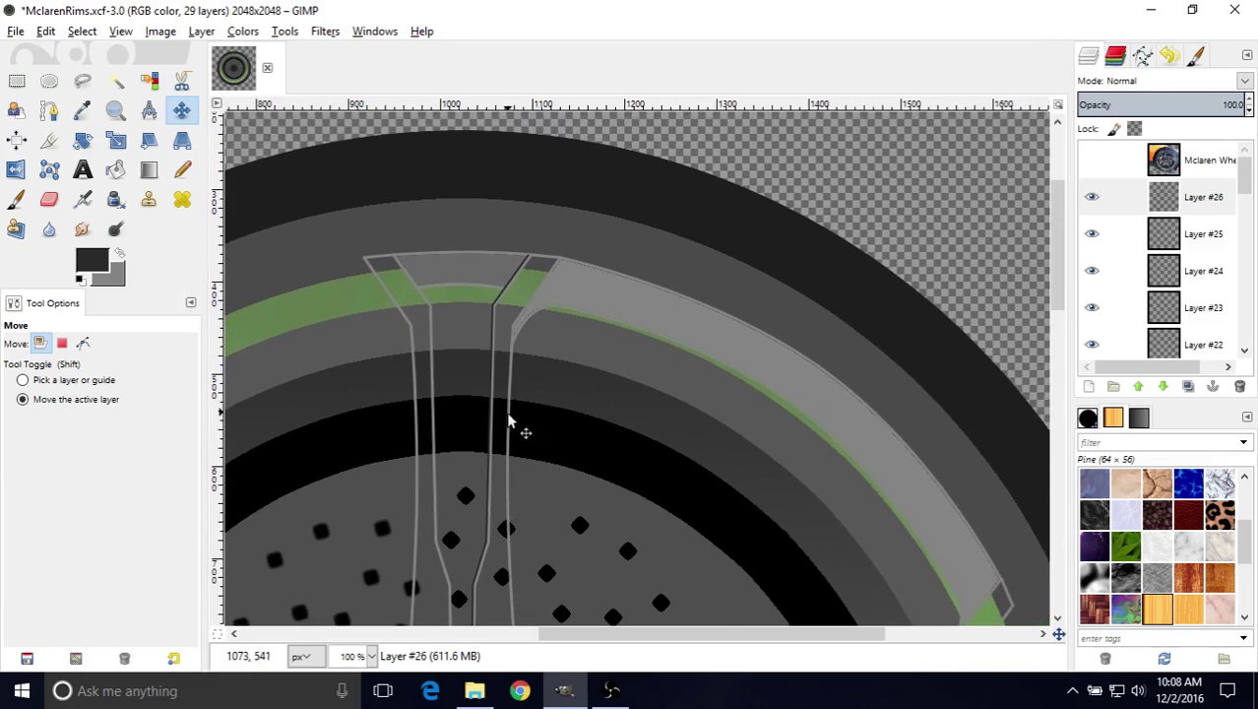
middle_click_drag(564, 389, 602, 440)
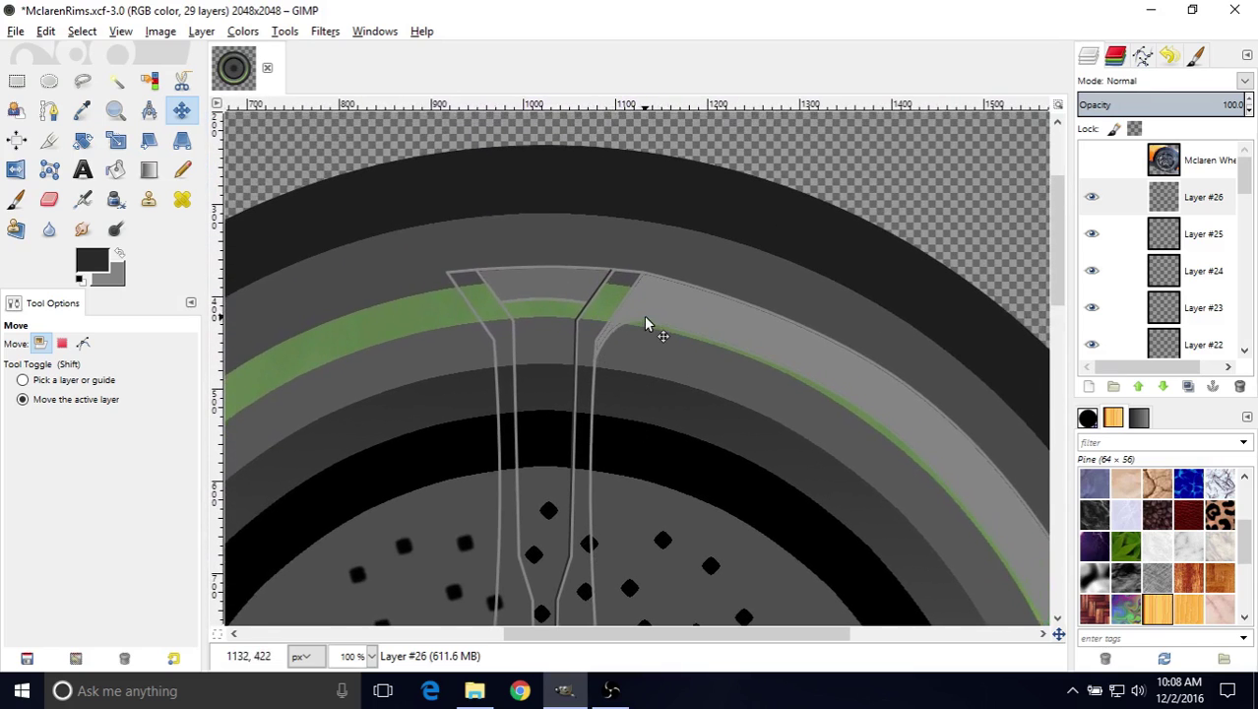
middle_click_drag(645, 324, 662, 452)
scroll(621, 363, "up", 3, "ctrl")
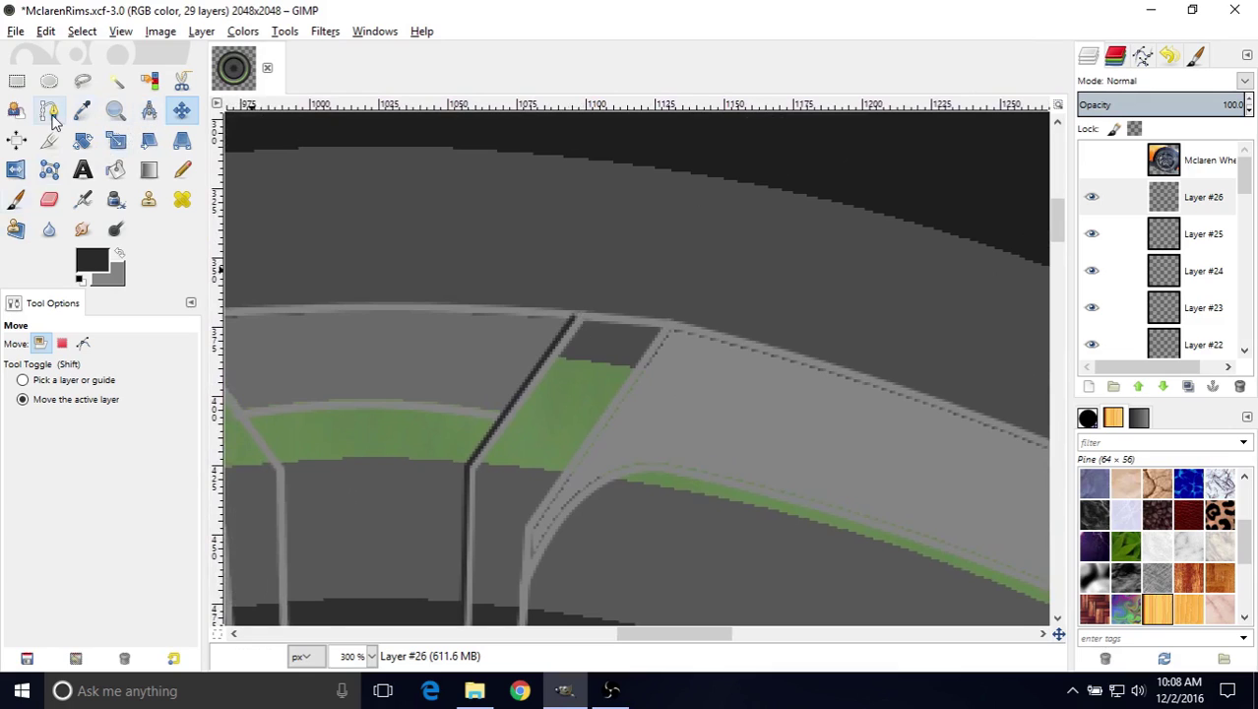
- Activate the Paintbrush and detach its Tool Options into a floating window
left_click(23, 202)
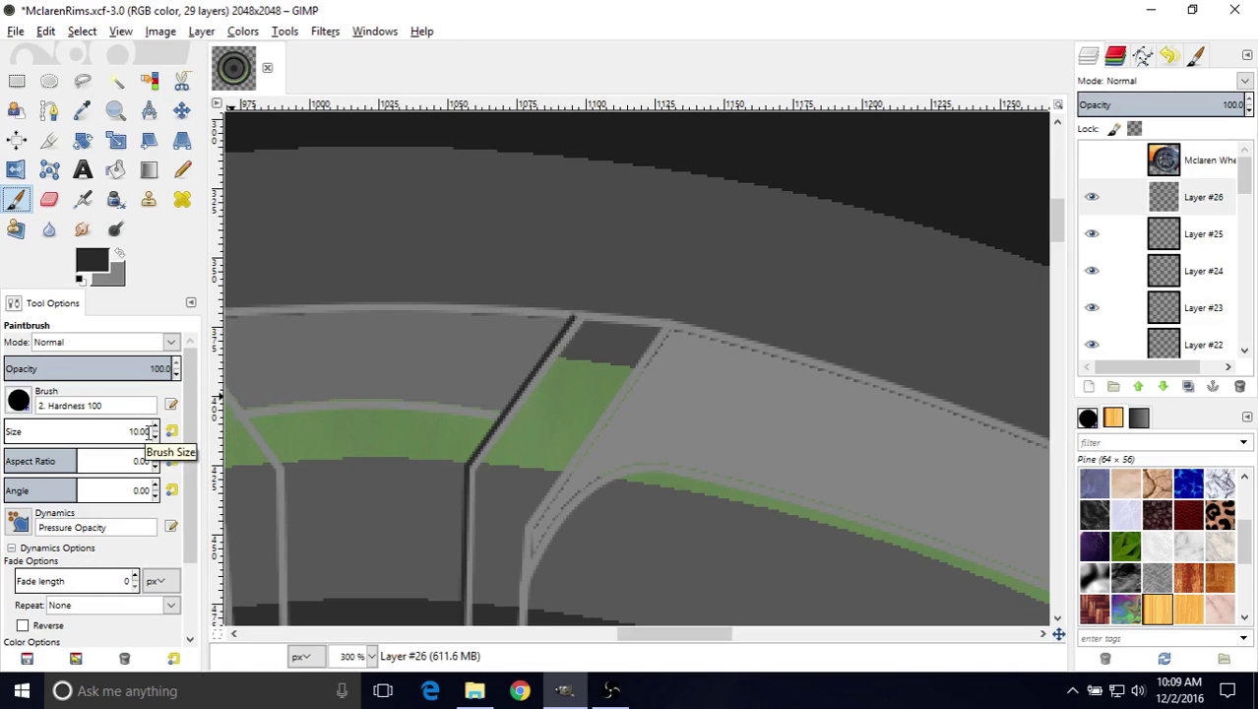
mouse_move(150, 431)
left_mouse_down()
mouse_move(138, 443)
mouse_move(129, 433)
left_mouse_up()
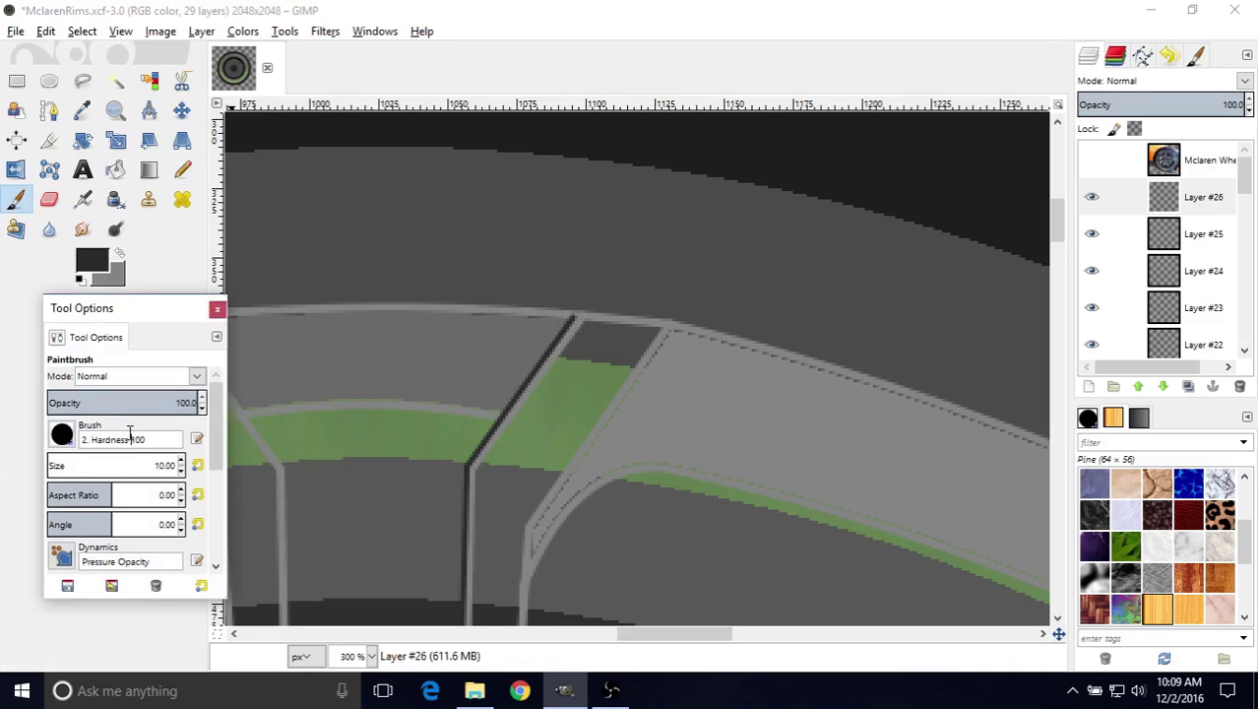
left_click_drag(110, 315, 174, 340)
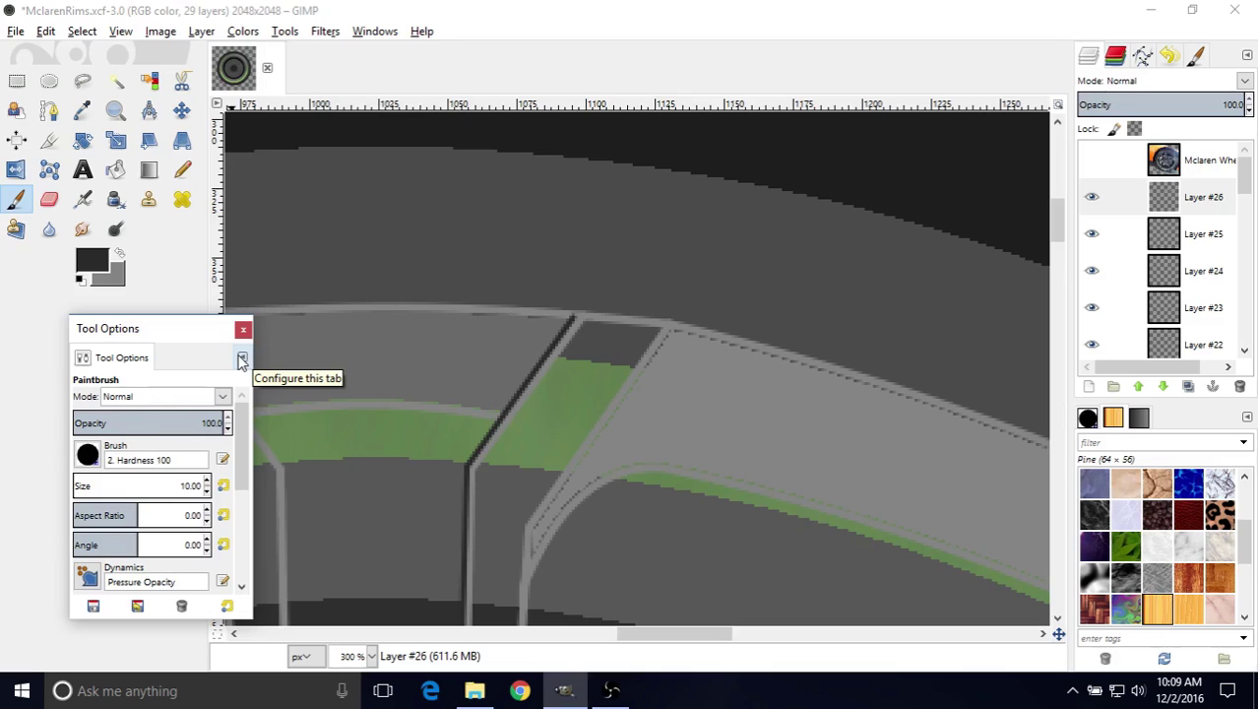
left_click_drag(219, 337, 280, 292)
right_click(282, 295)
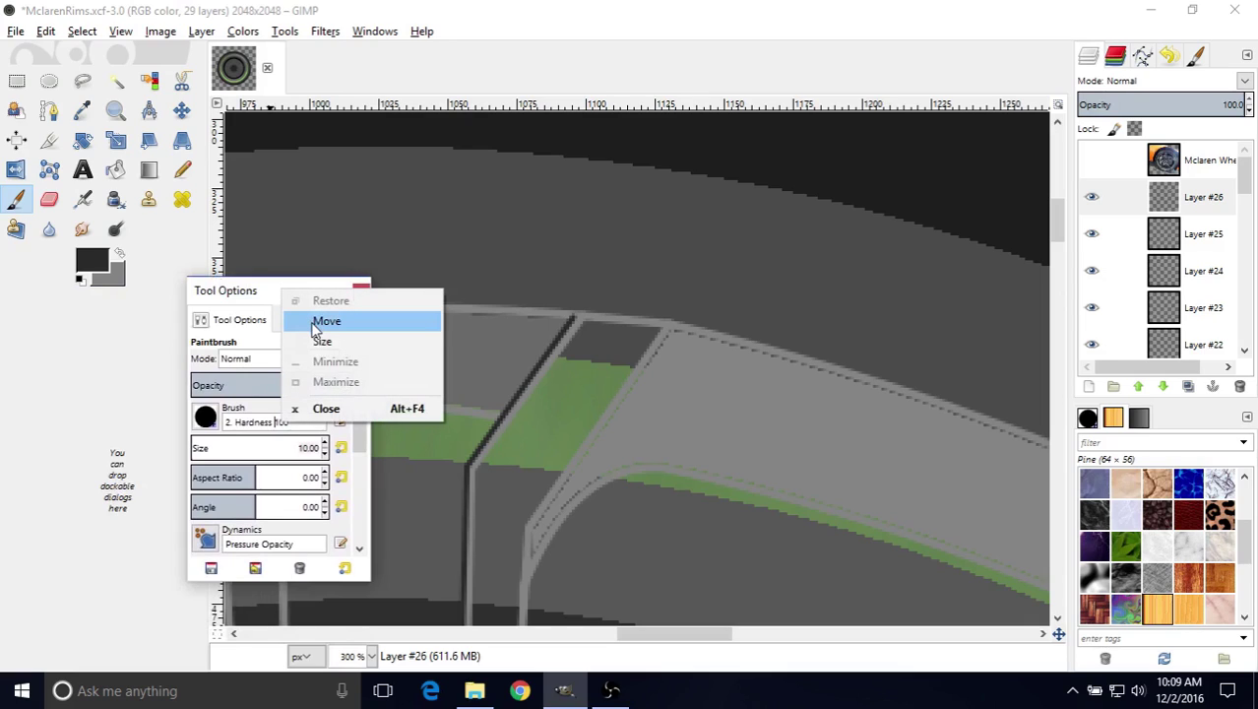
left_click(236, 300)
left_click(285, 32)
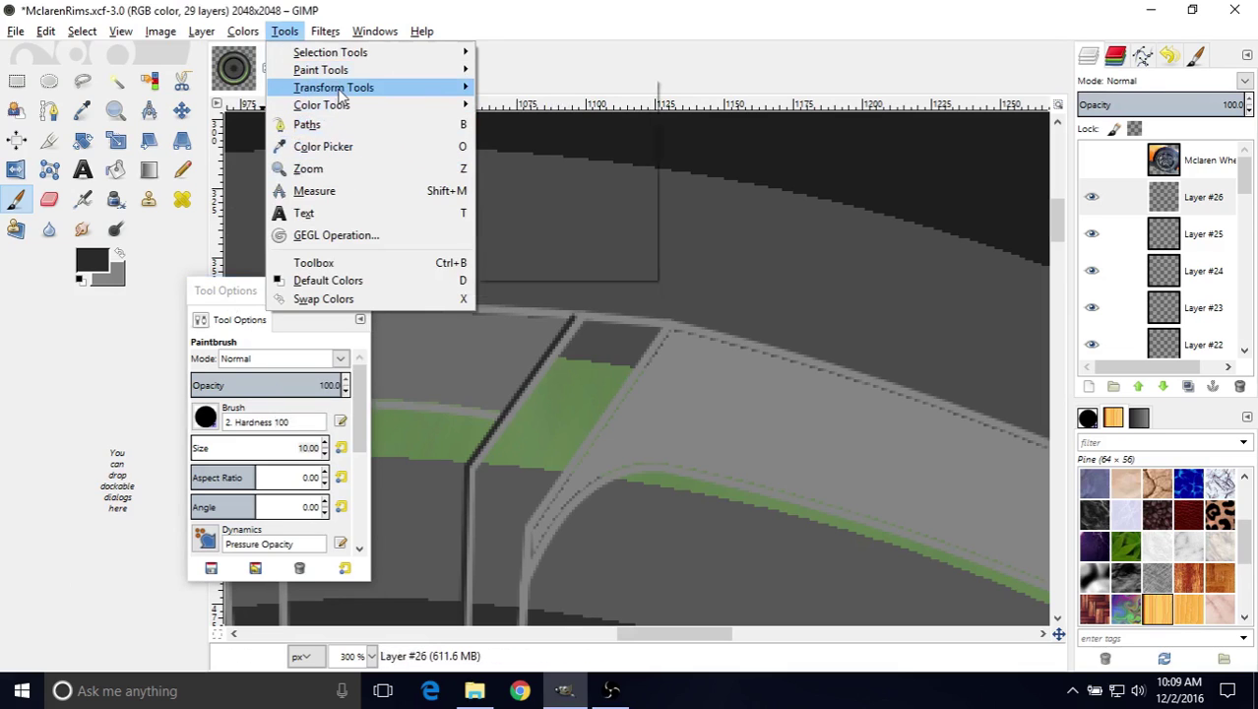
mouse_move(341, 90)
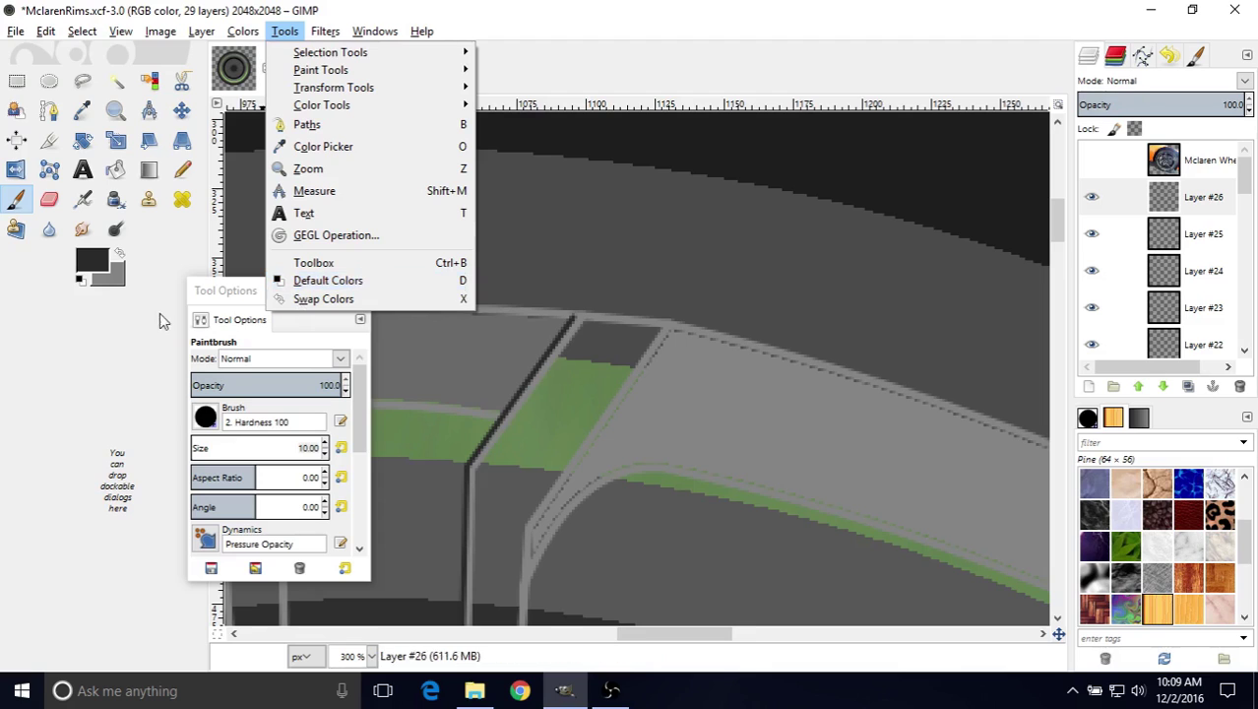
left_click(225, 298)
- Place the floating Tool Options window beneath the toolbox and enlarge it to show more of the Paintbrush settings
left_click_drag(225, 297, 68, 332)
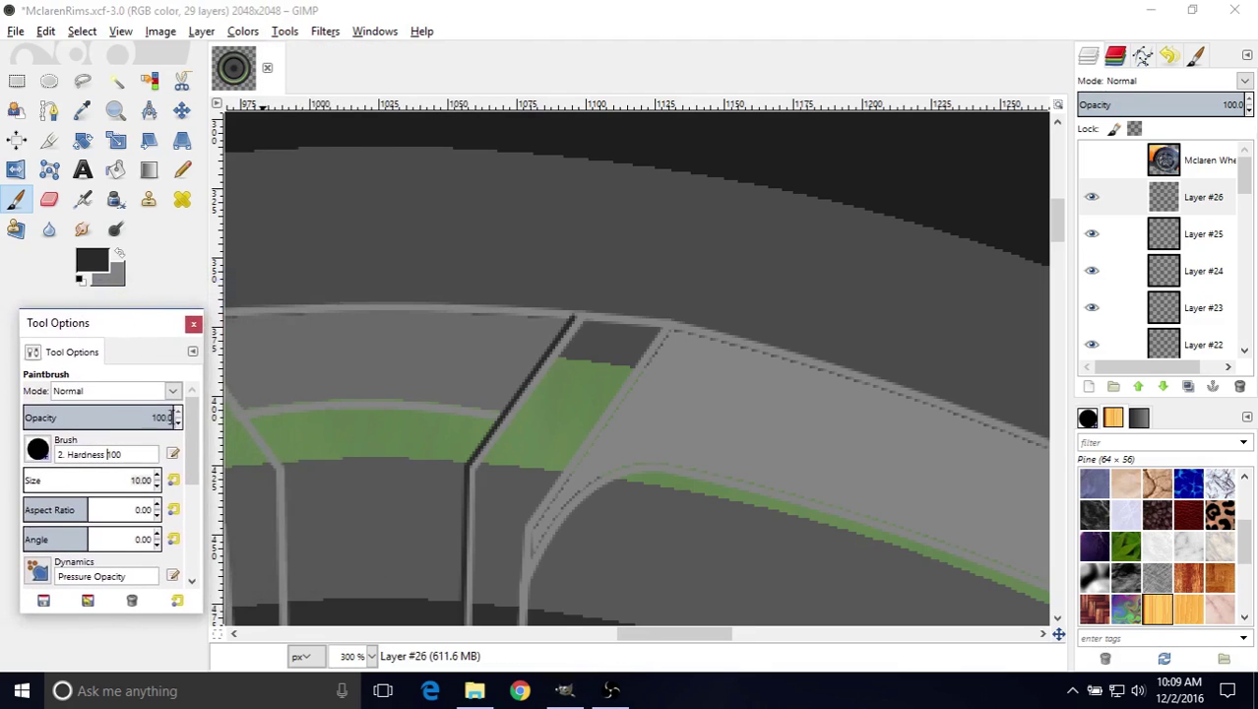
scroll(195, 453, "down", 2)
left_click_drag(199, 458, 210, 458)
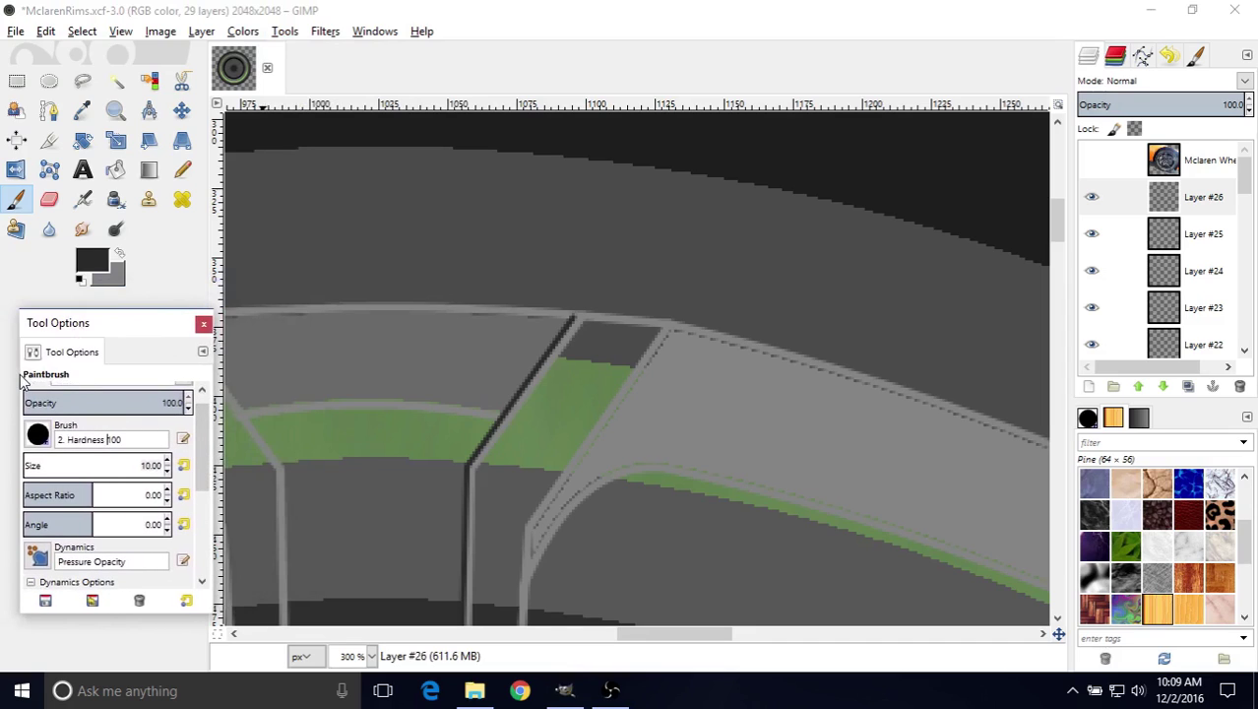
left_click_drag(12, 346, 82, 332)
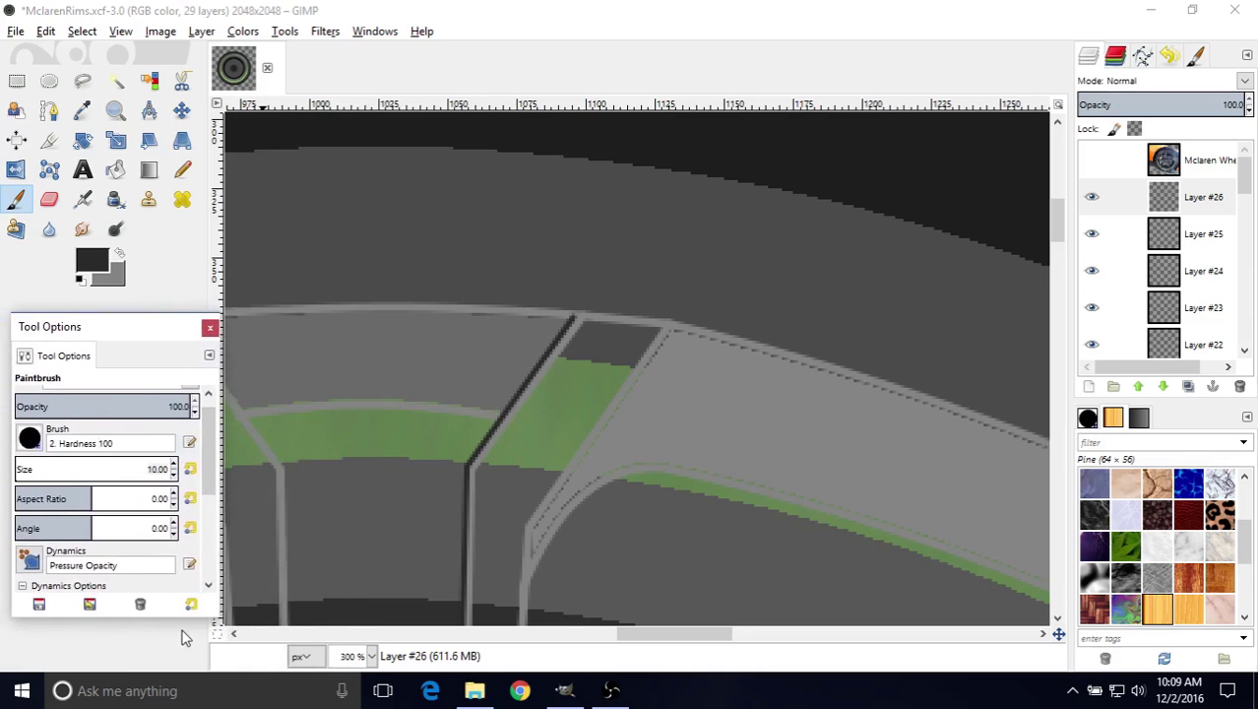
left_click_drag(173, 618, 169, 677)
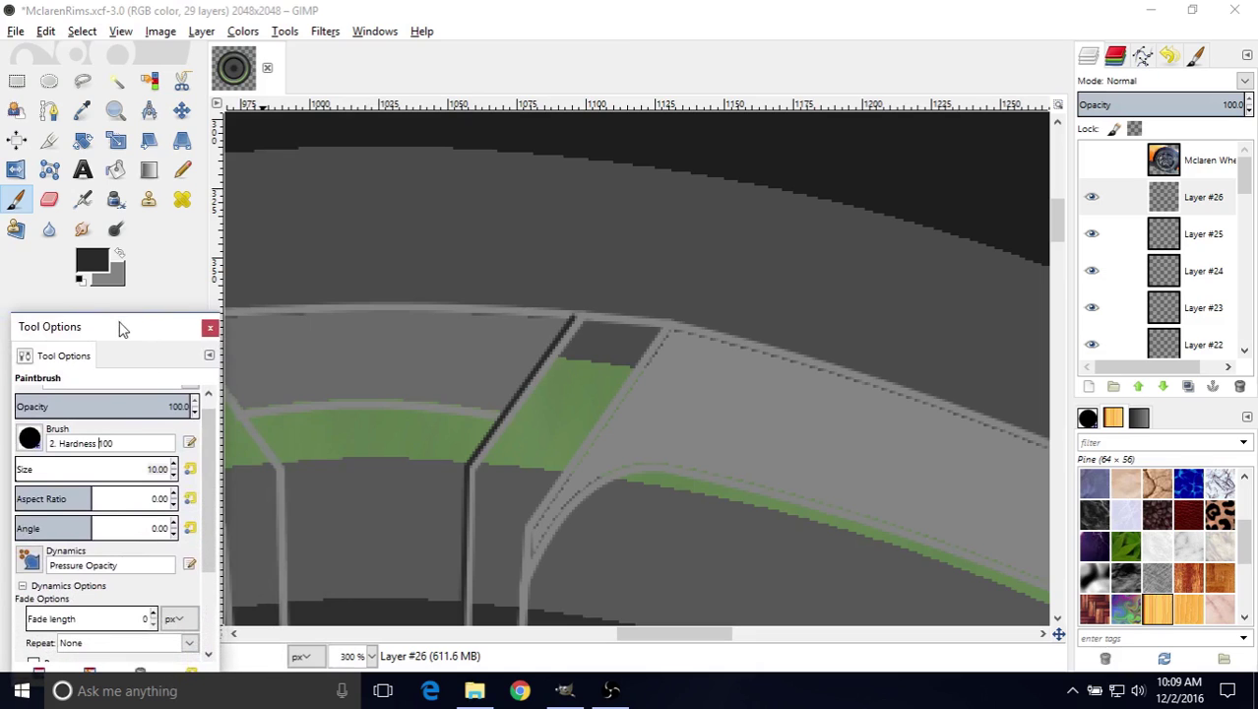
left_click_drag(121, 326, 115, 304)
left_click_drag(115, 295, 108, 296)
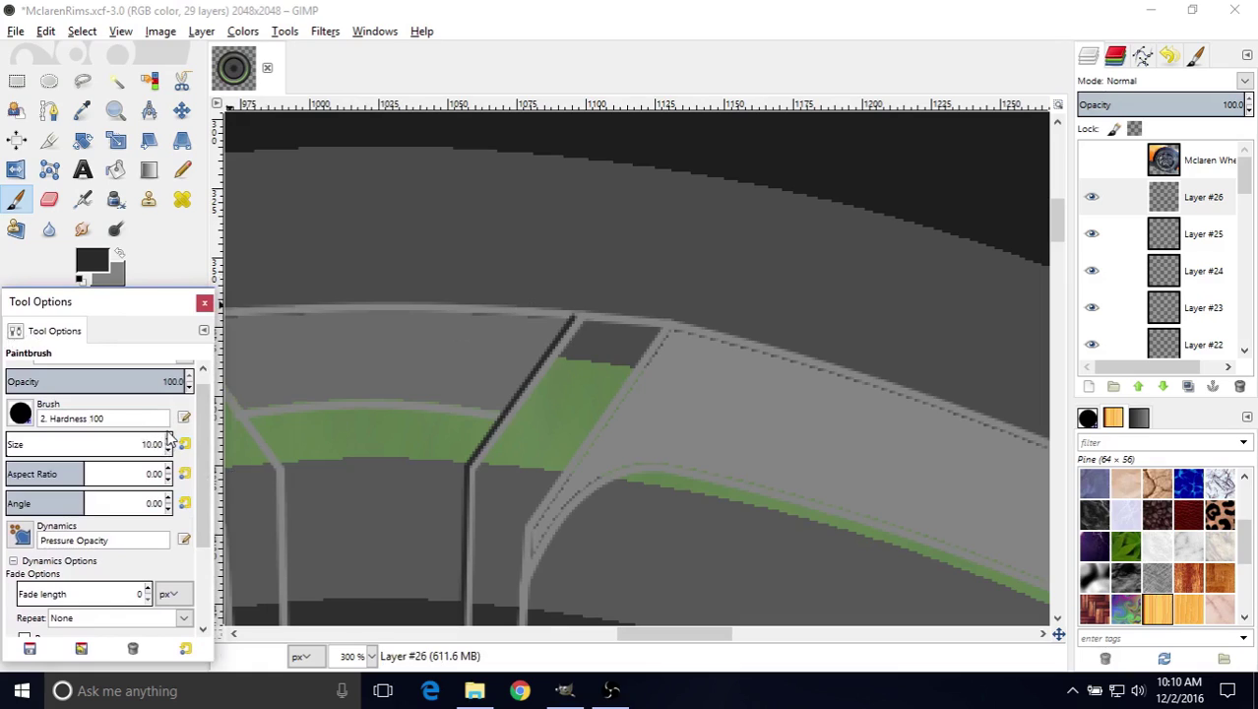
- Swap the foreground and background colors and paint a short light gray stroke, brush size 3, along the rim edge at the dark line's tip
left_click_drag(164, 443, 139, 444)
type("3")
key("Return")
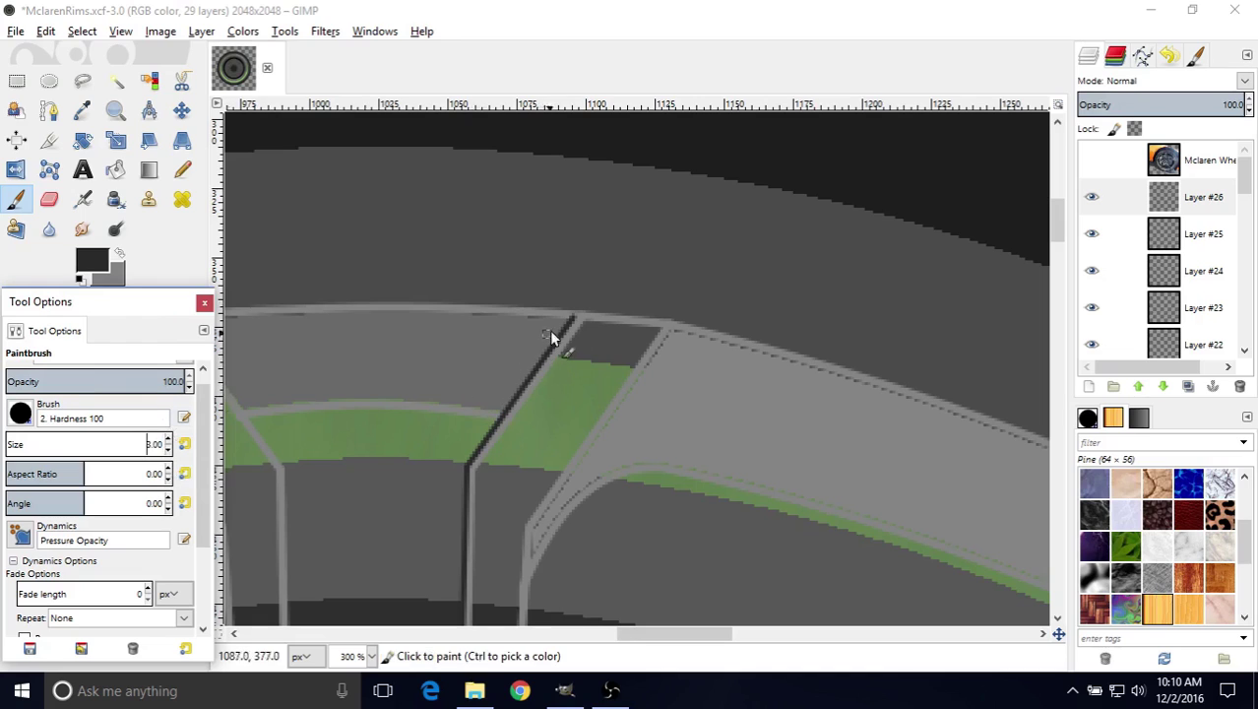
left_click(119, 253)
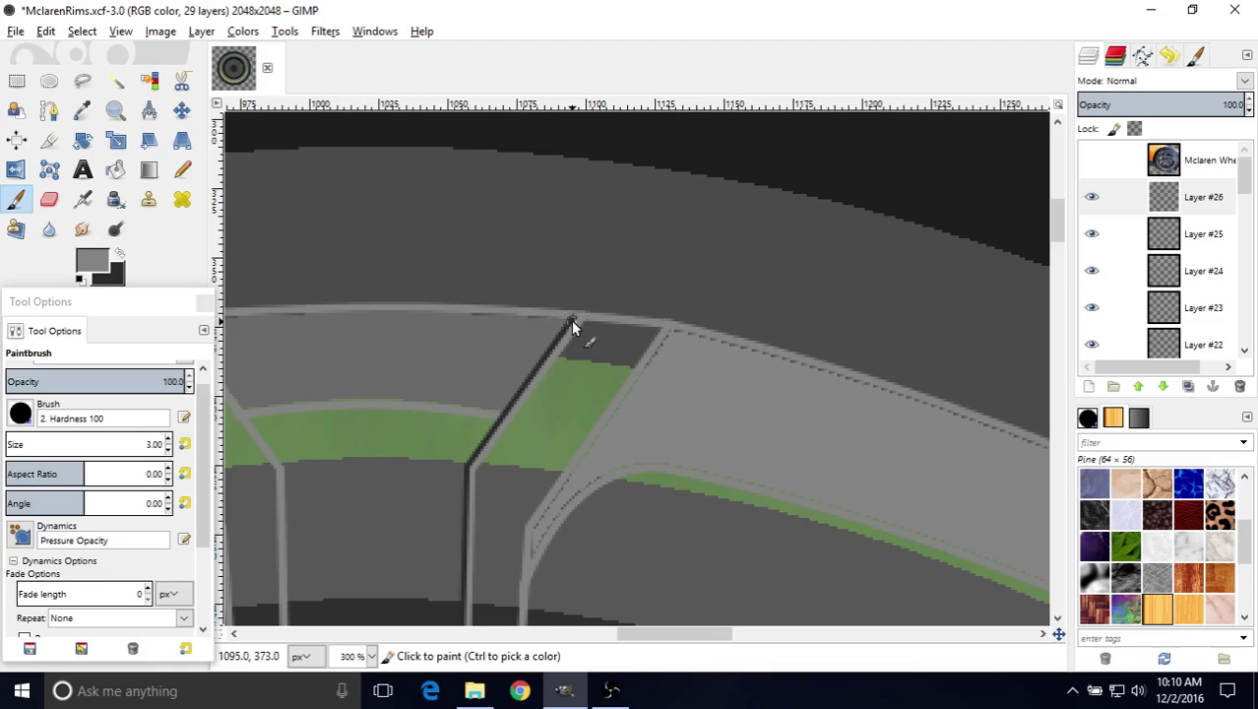
left_click_drag(575, 316, 640, 319)
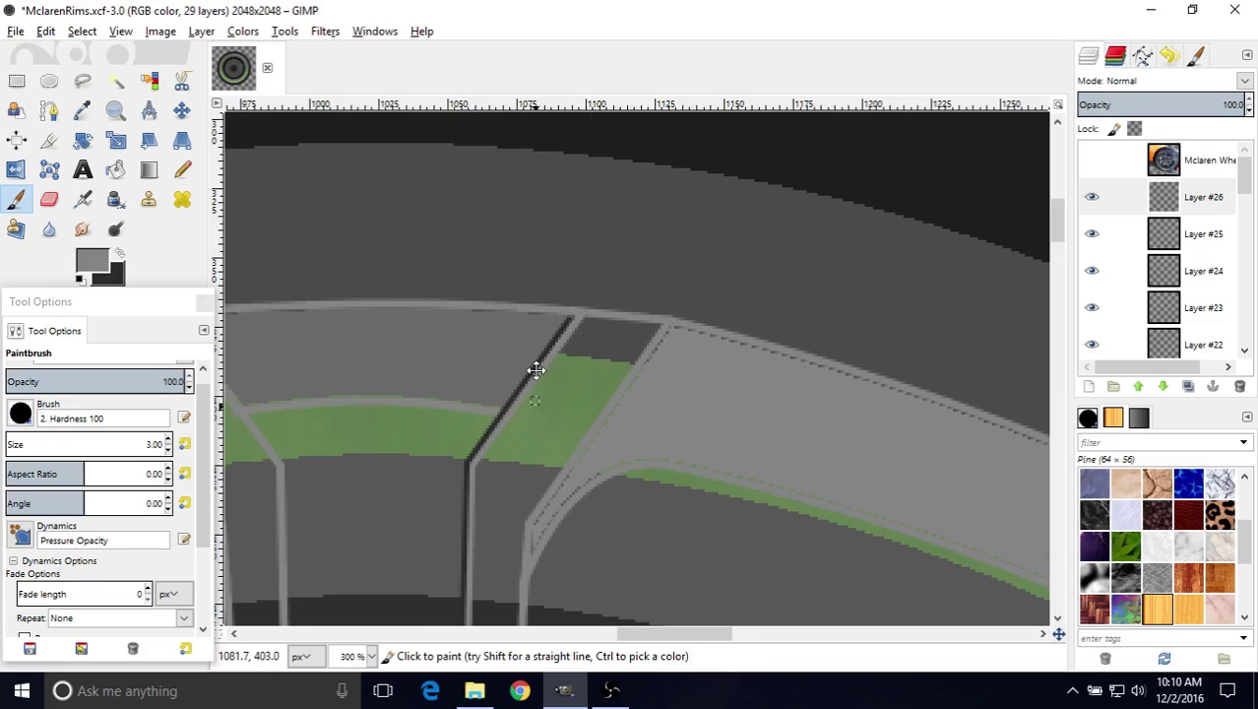
- Examine the spoke's dark shading line from the outer rim corner down to the hub and back
scroll(533, 365, "down", 3)
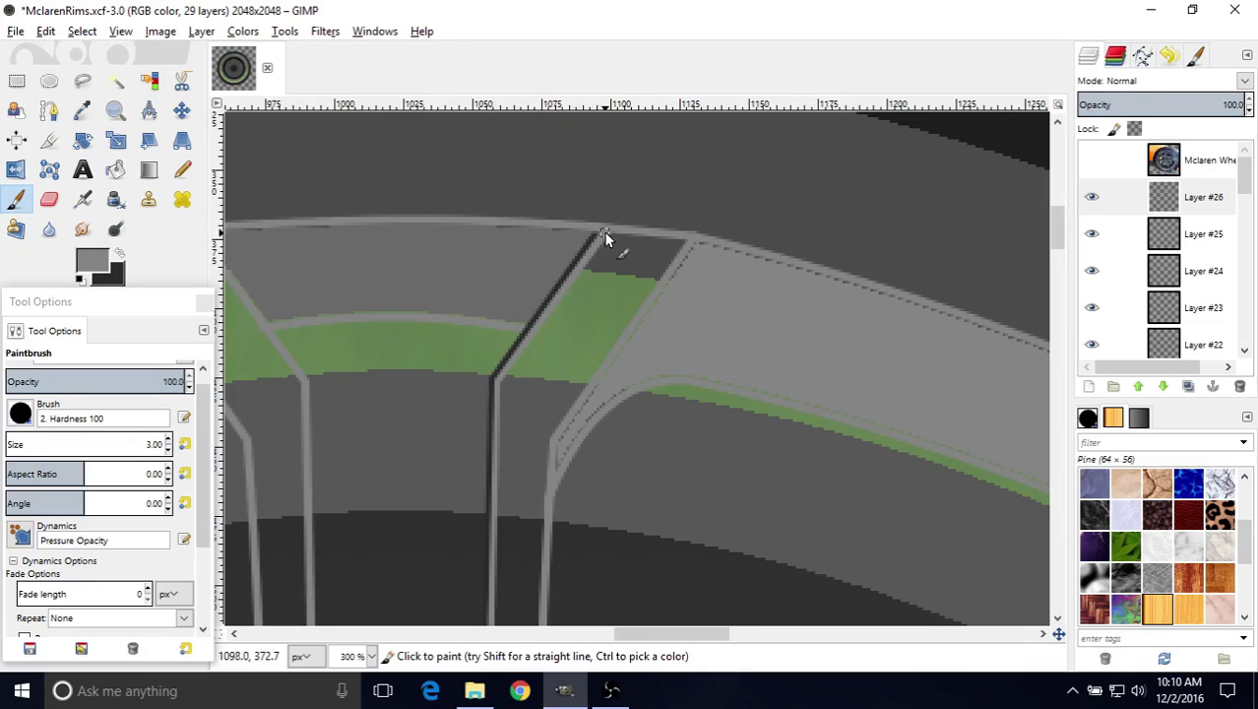
middle_click_drag(603, 335, 702, 272)
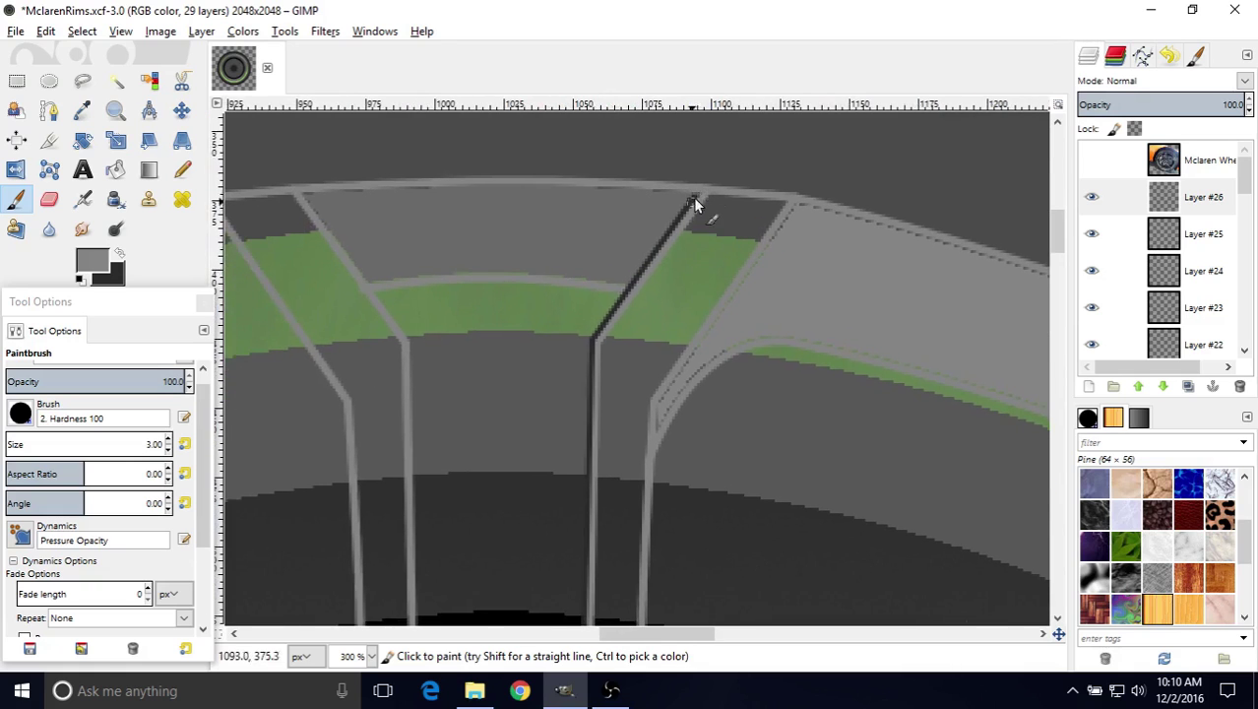
middle_click_drag(644, 408, 597, 400)
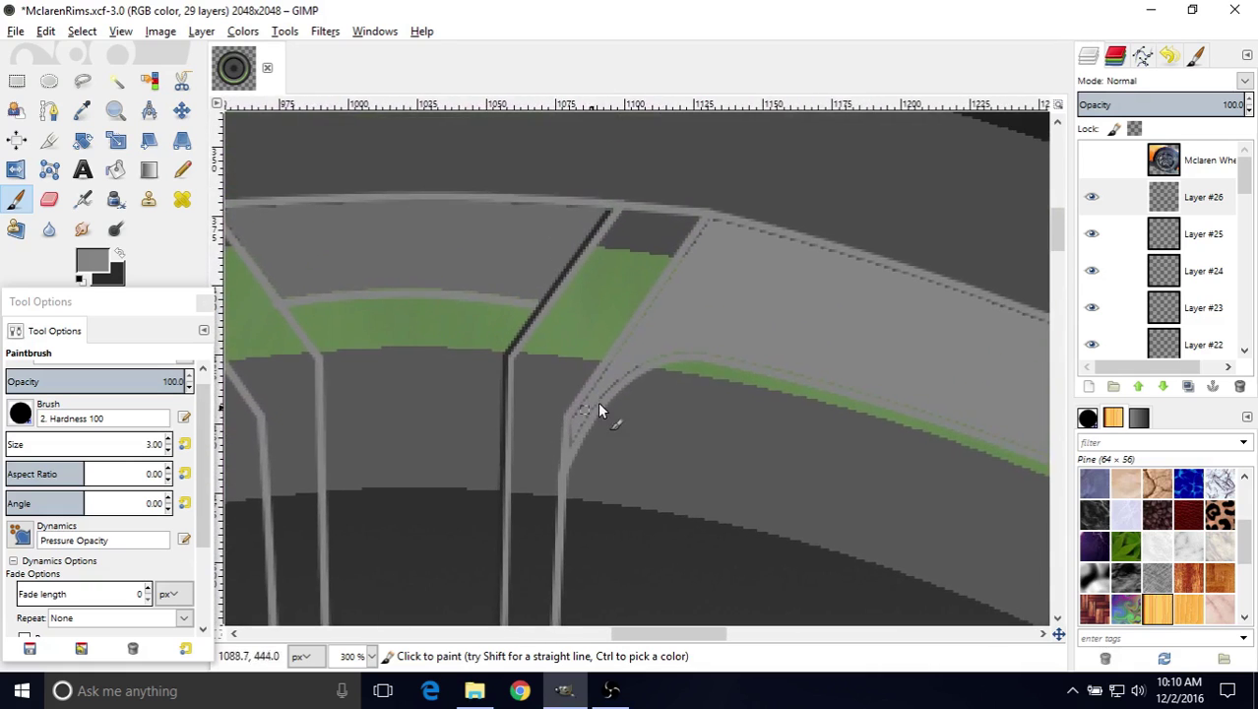
scroll(598, 401, "down", 1, "ctrl")
scroll(620, 427, "down", 1, "ctrl")
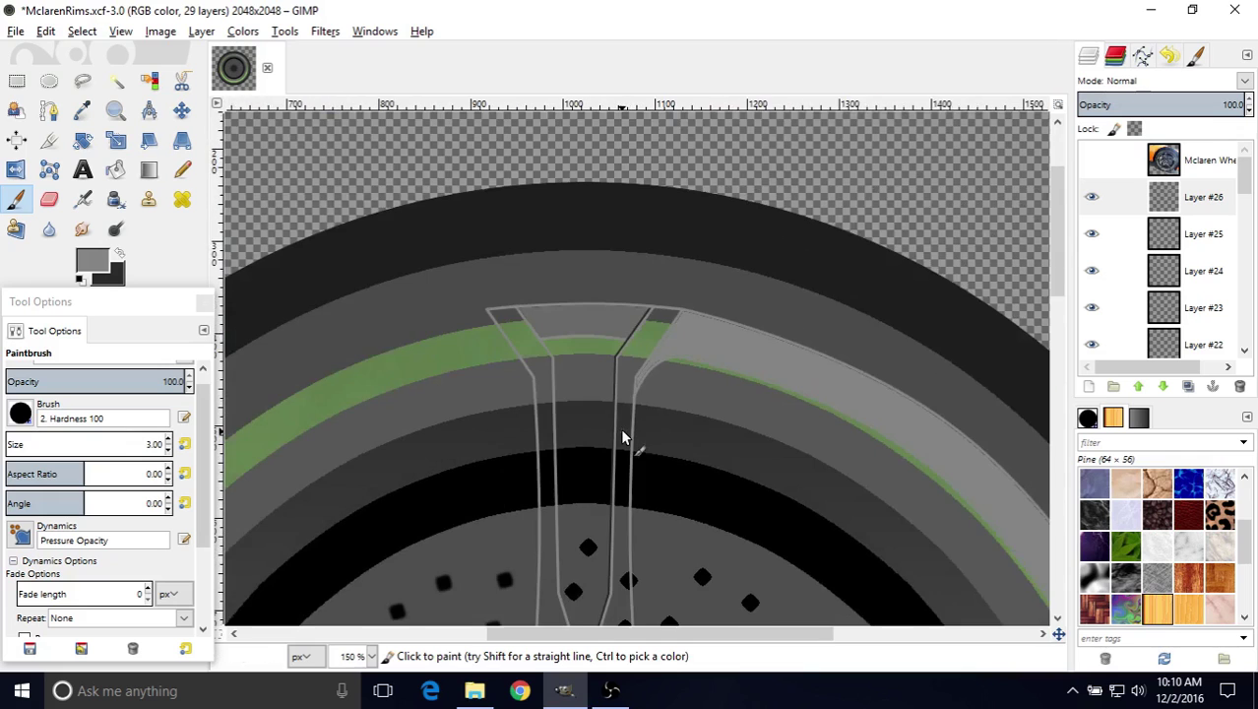
middle_click_drag(623, 436, 852, 299)
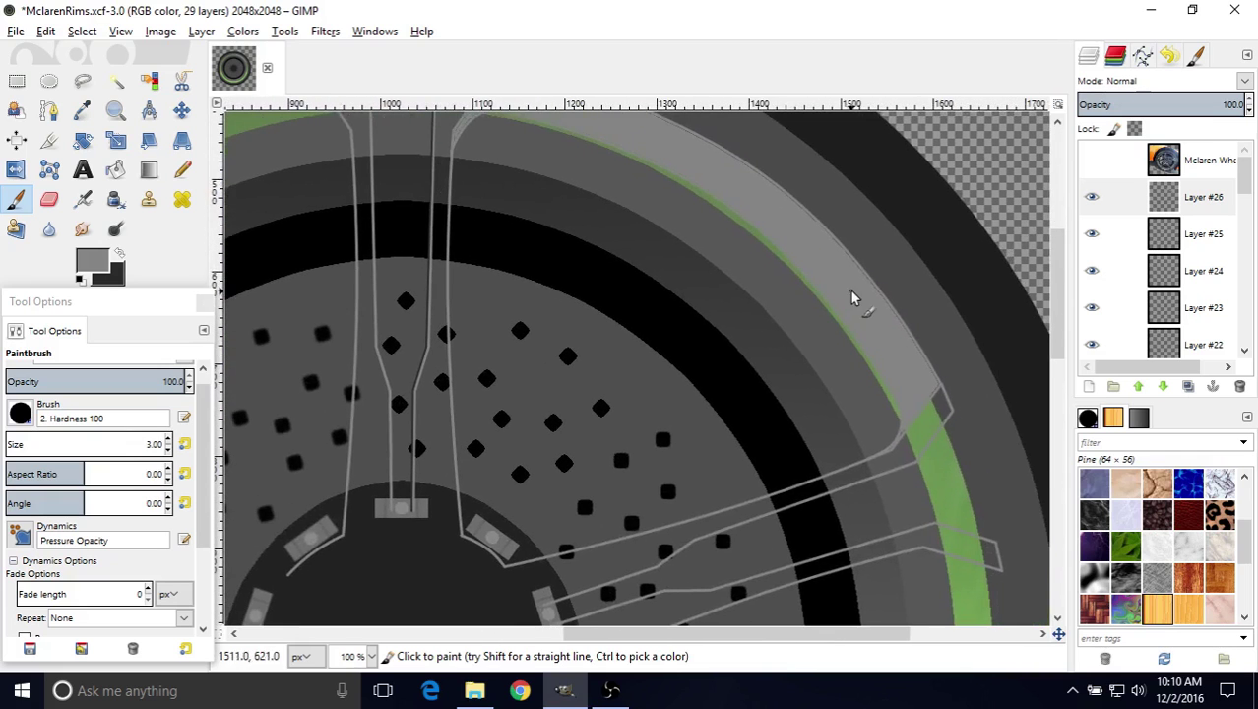
middle_click_drag(487, 508, 576, 206)
middle_click_drag(715, 216, 499, 184)
middle_click(499, 184, "alt")
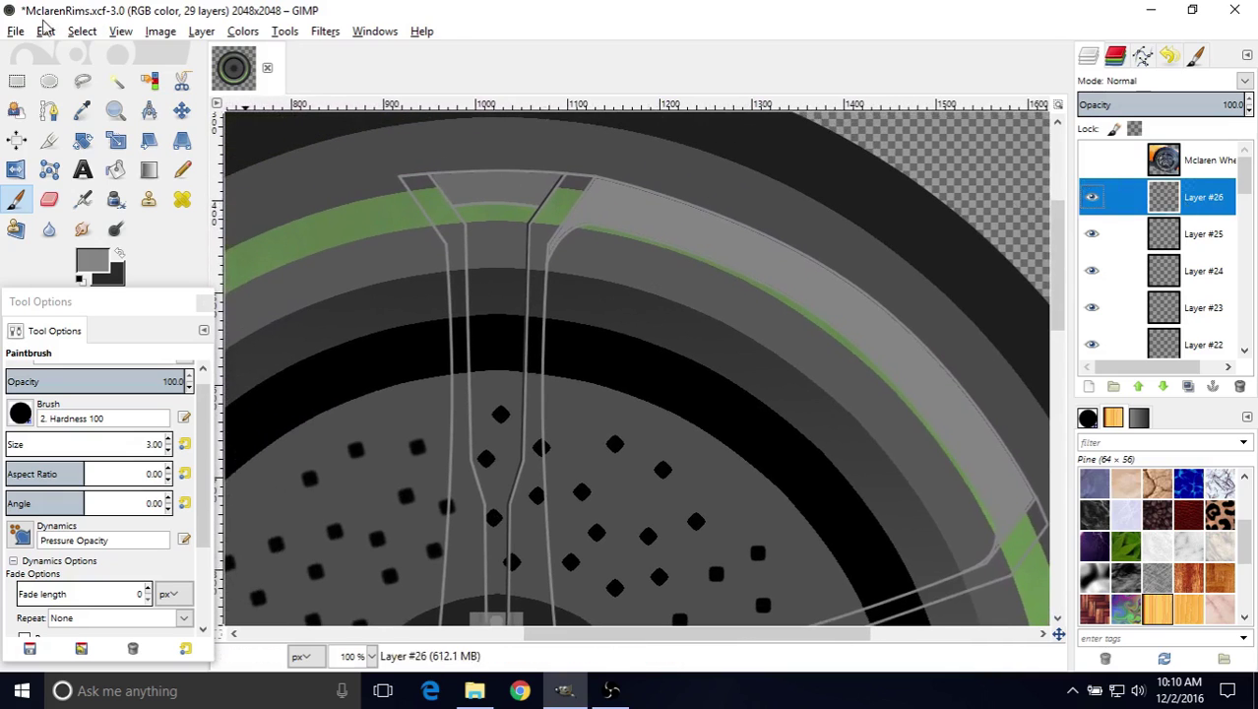
- Save the image as a new file named MclarenRims2.xcf in the Gimp Stuff folder
left_click(15, 32)
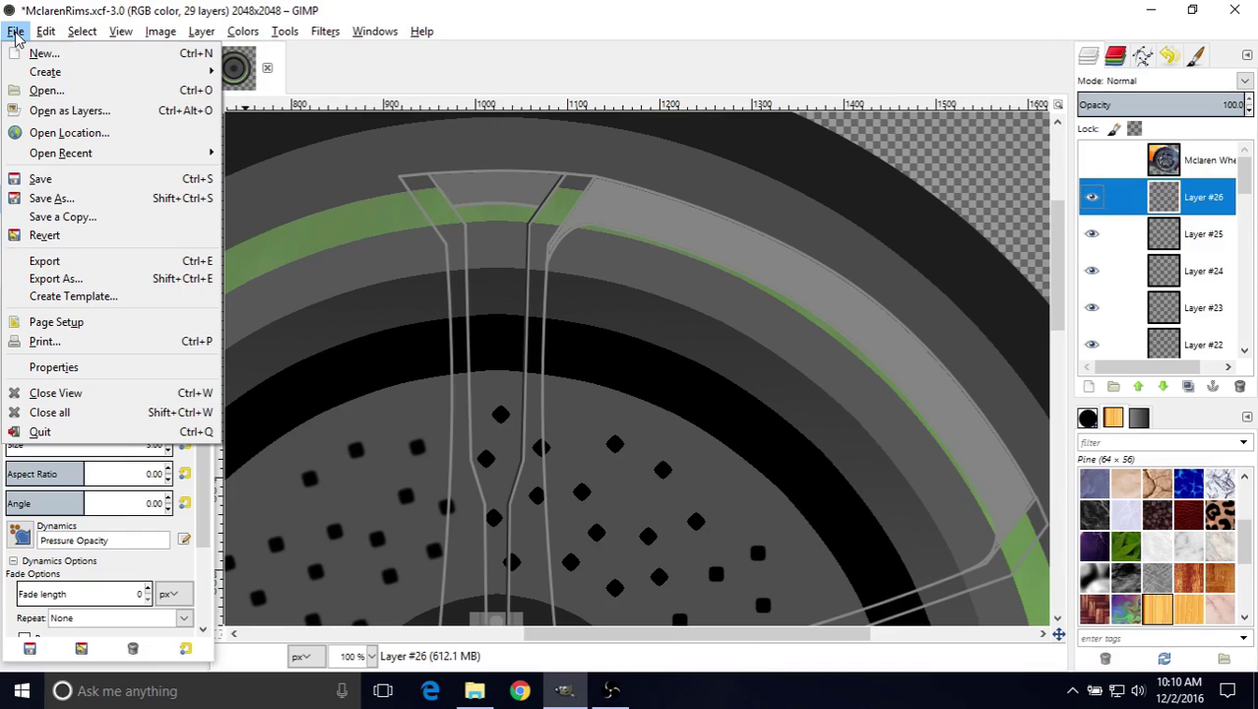
left_click(61, 199)
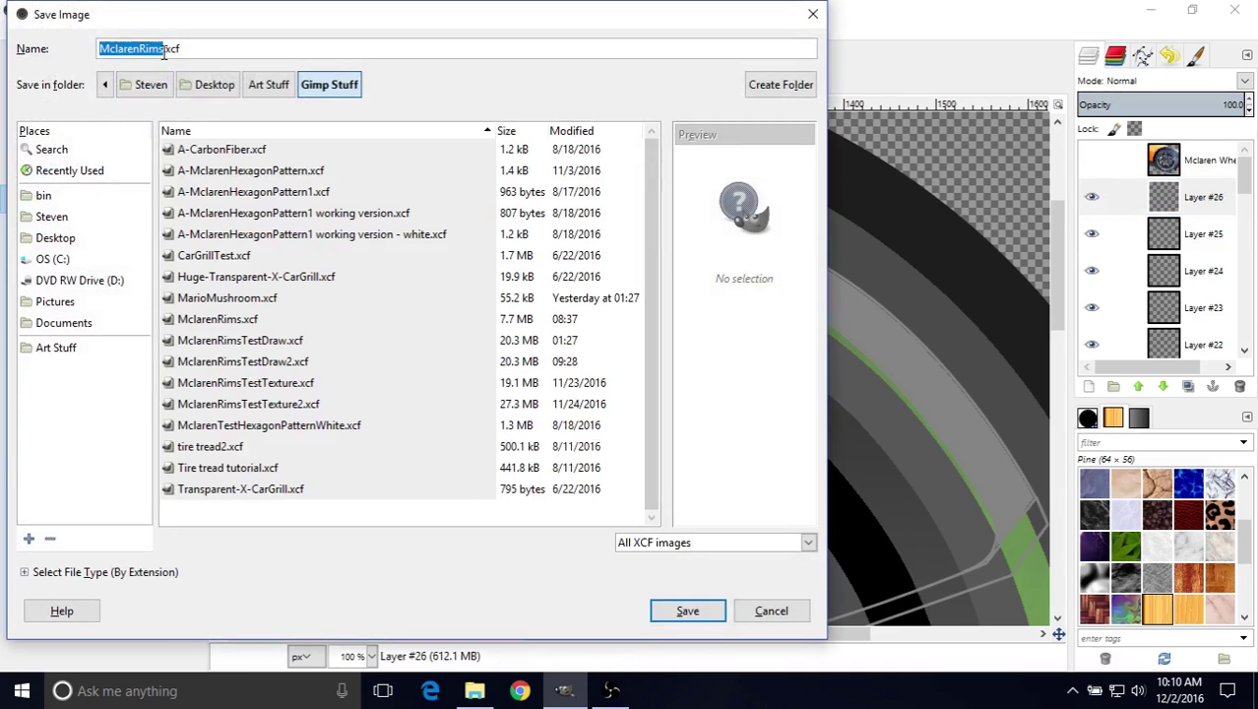
left_click(164, 52)
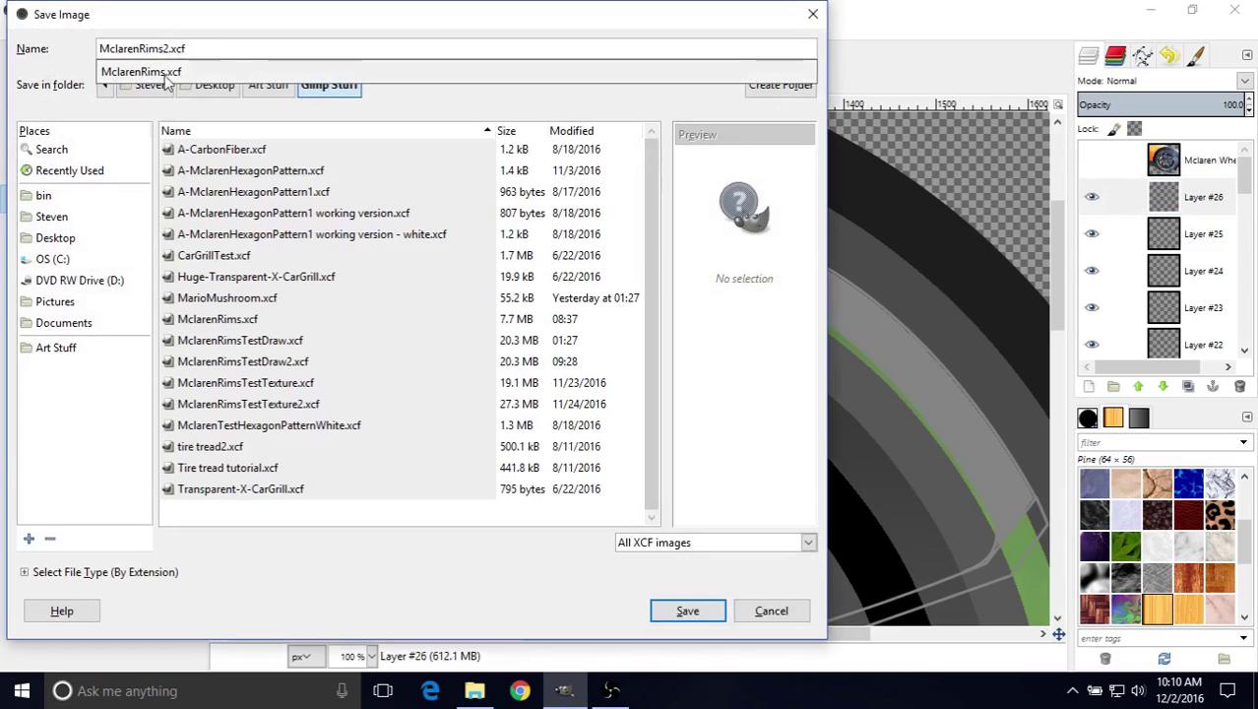
left_click(678, 614)
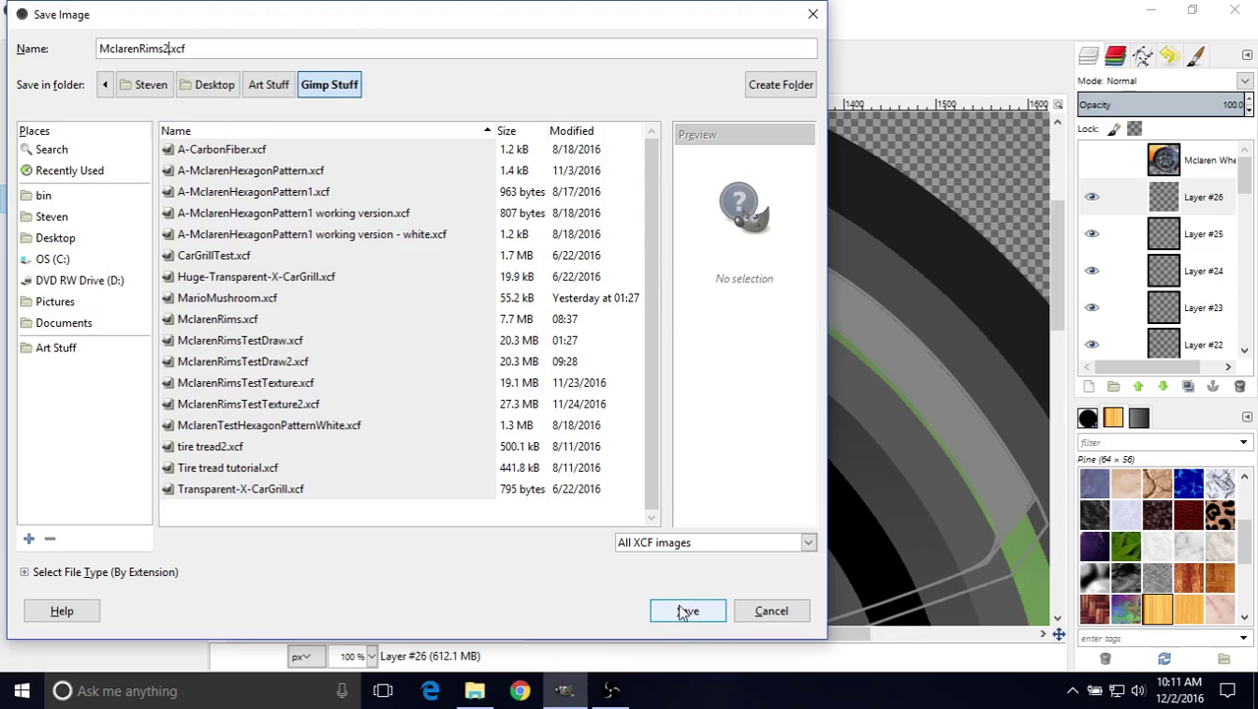
left_click(687, 611)
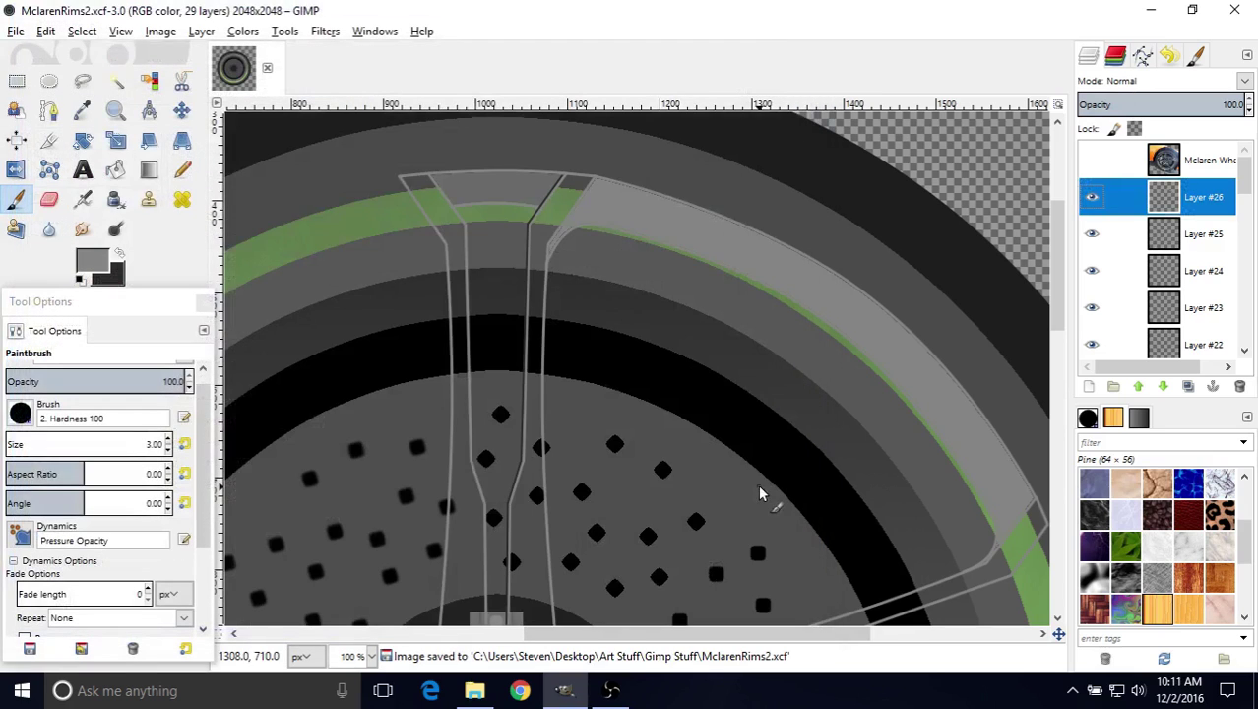
left_click(147, 315)
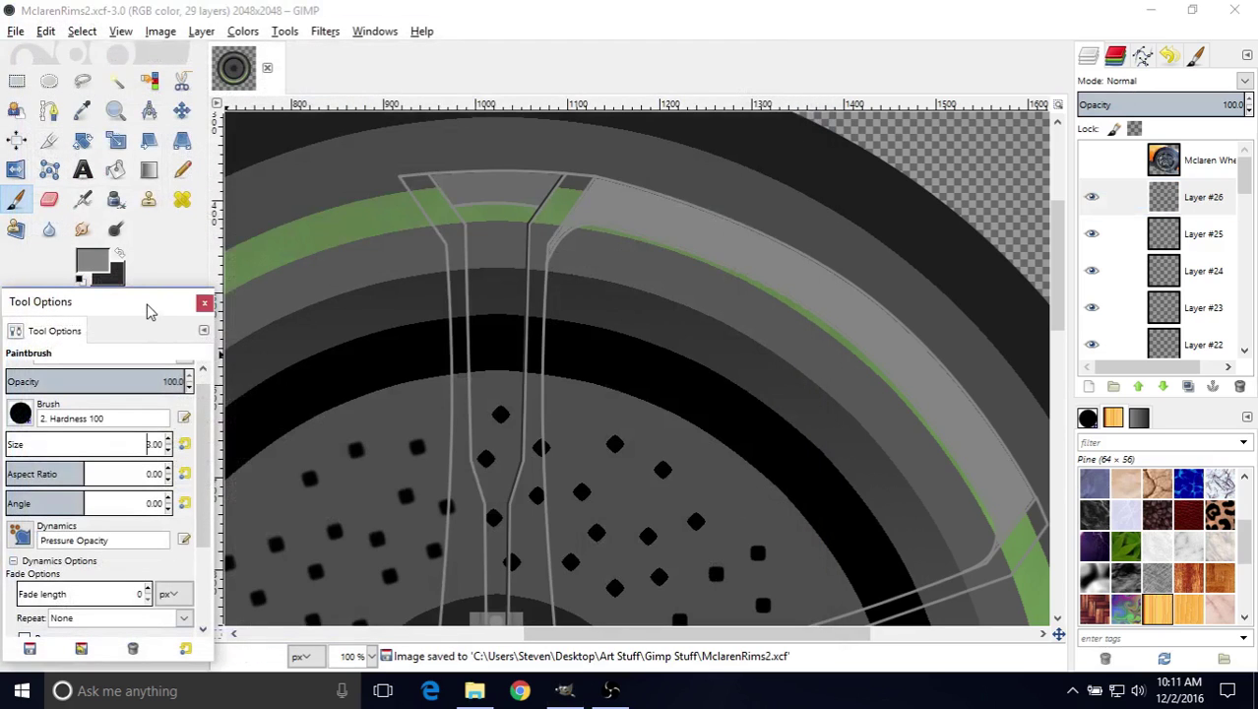
left_click_drag(147, 312, 147, 317)
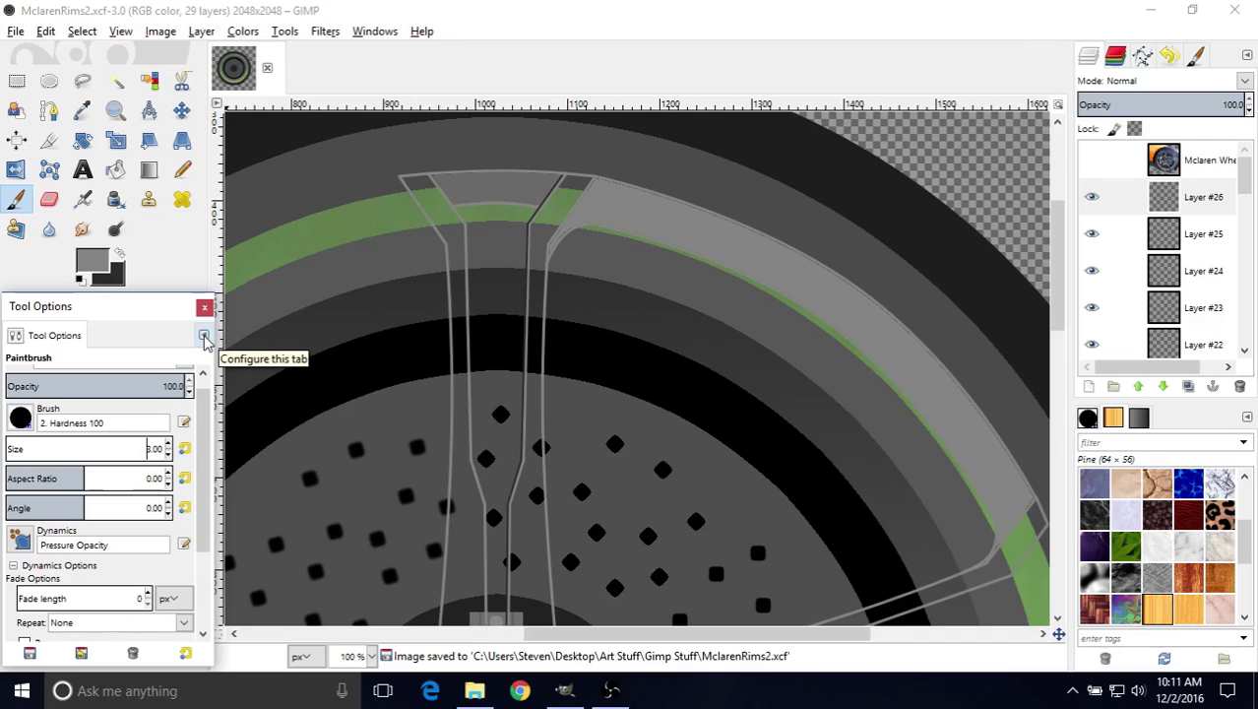
left_click(204, 336)
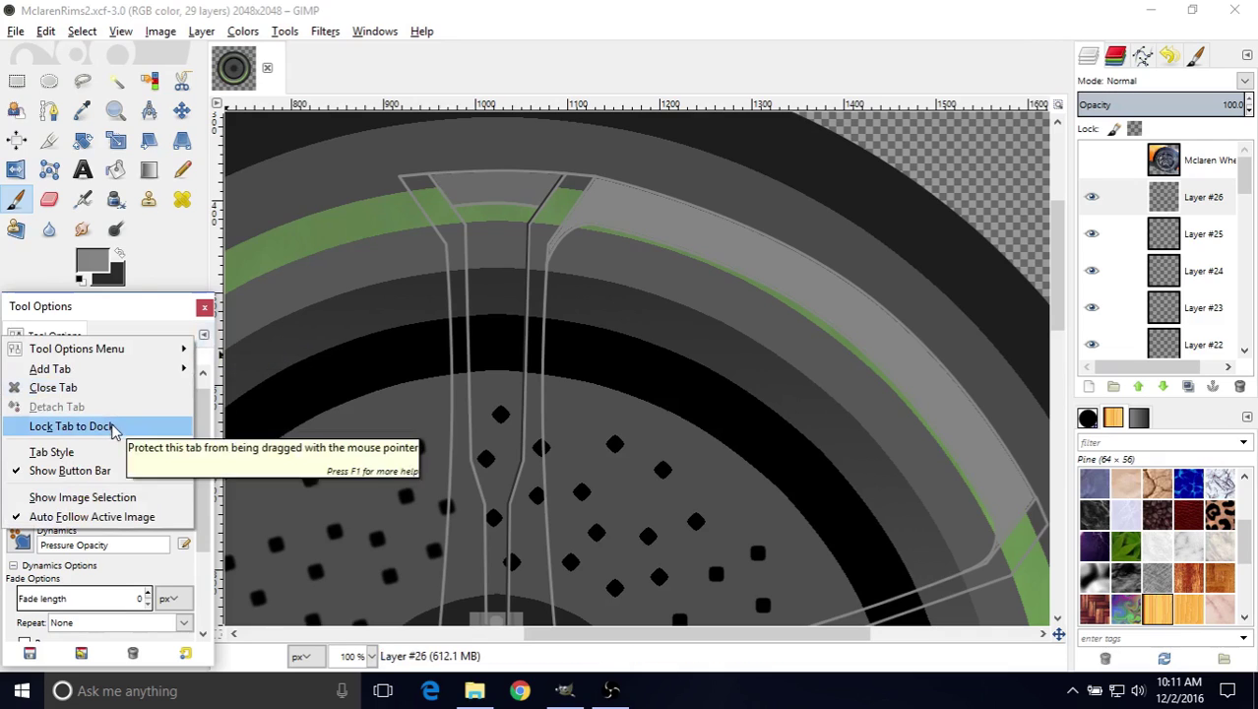
left_click(96, 427)
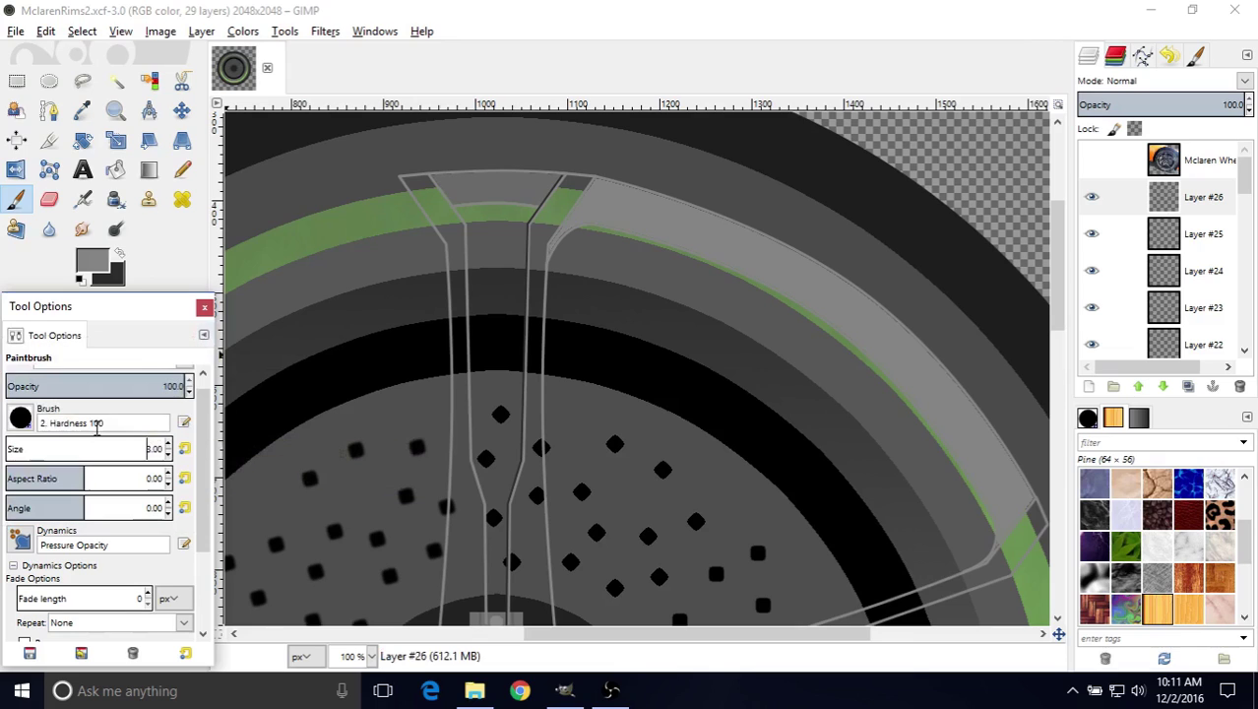
left_click(203, 335)
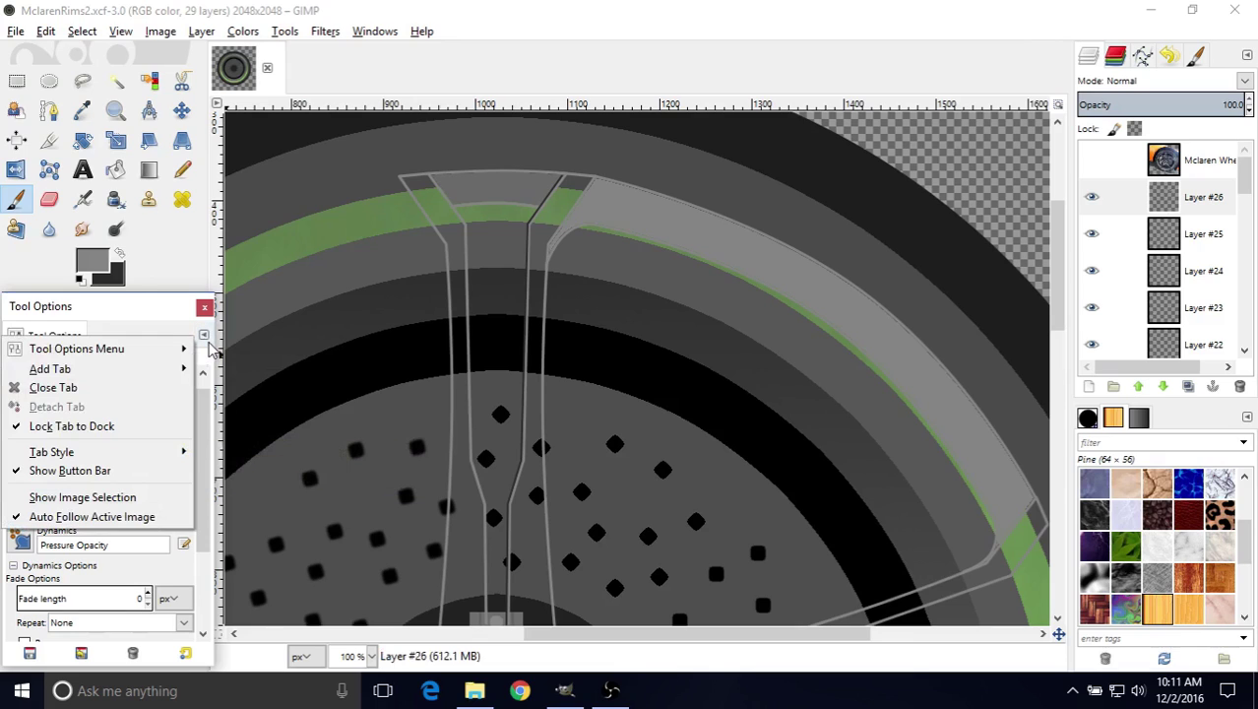
left_click(84, 433)
left_click_drag(122, 310, 176, 311)
left_click(210, 324)
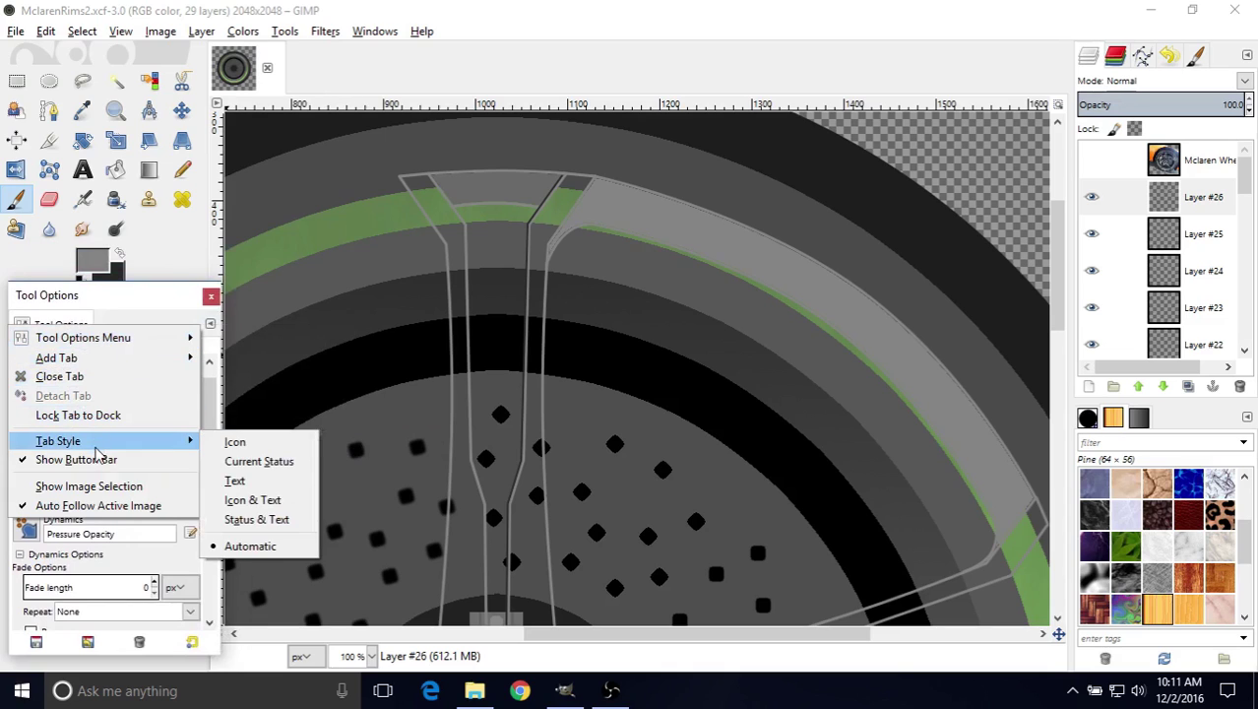
left_click(74, 317)
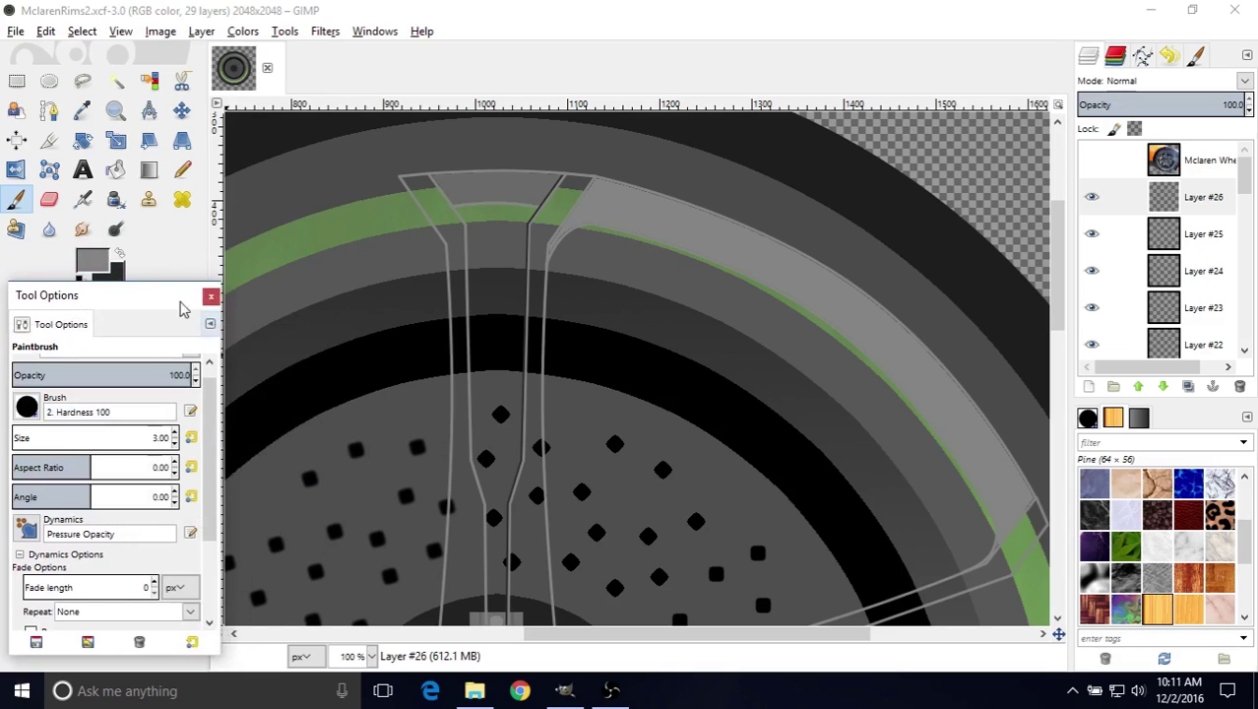
mouse_move(148, 297)
left_mouse_down()
mouse_move(177, 379)
mouse_move(105, 468)
mouse_move(138, 413)
mouse_move(152, 308)
left_mouse_up()
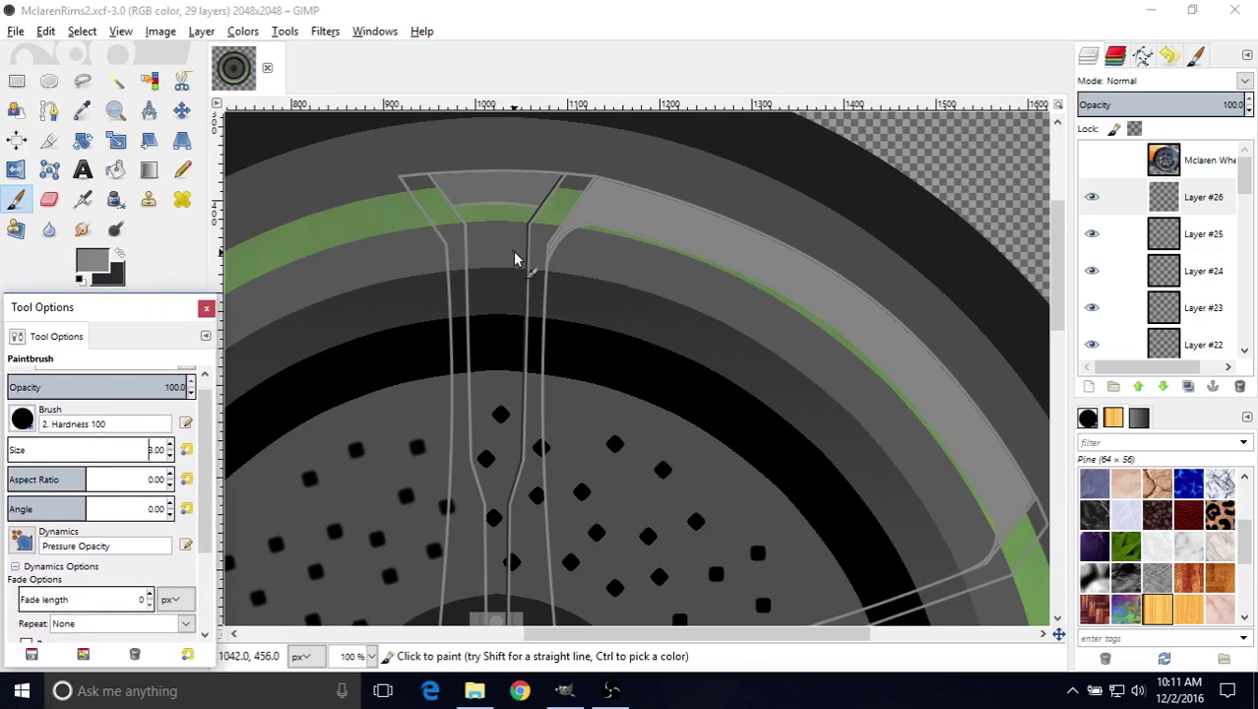
- Switch to the Eraser tool and set its brush size to 30
left_click(49, 201)
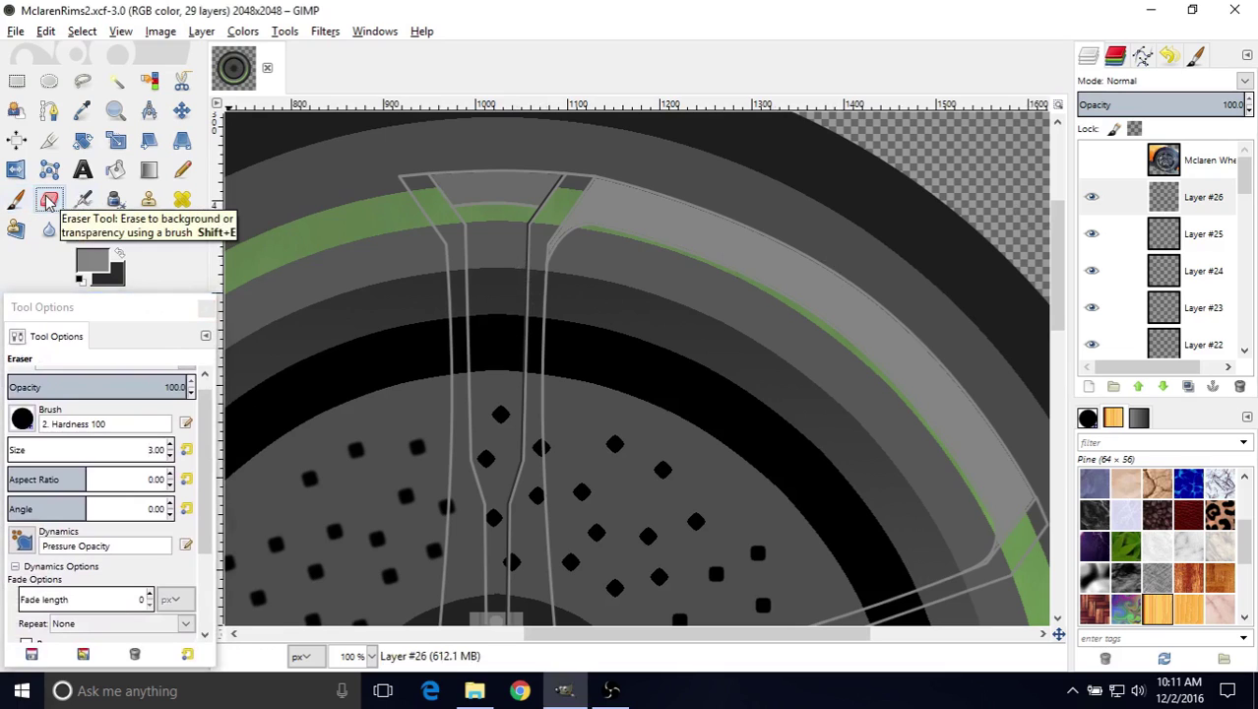
scroll(167, 391, "up", 1)
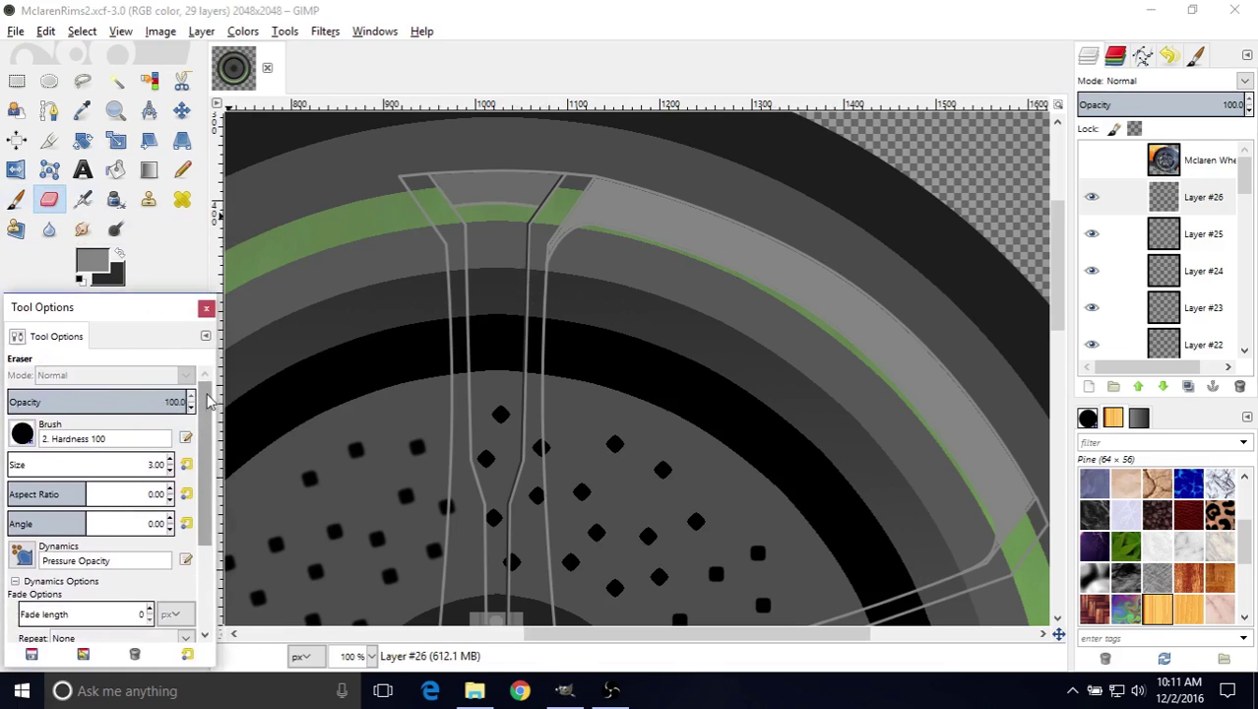
scroll(469, 297, "down", 1)
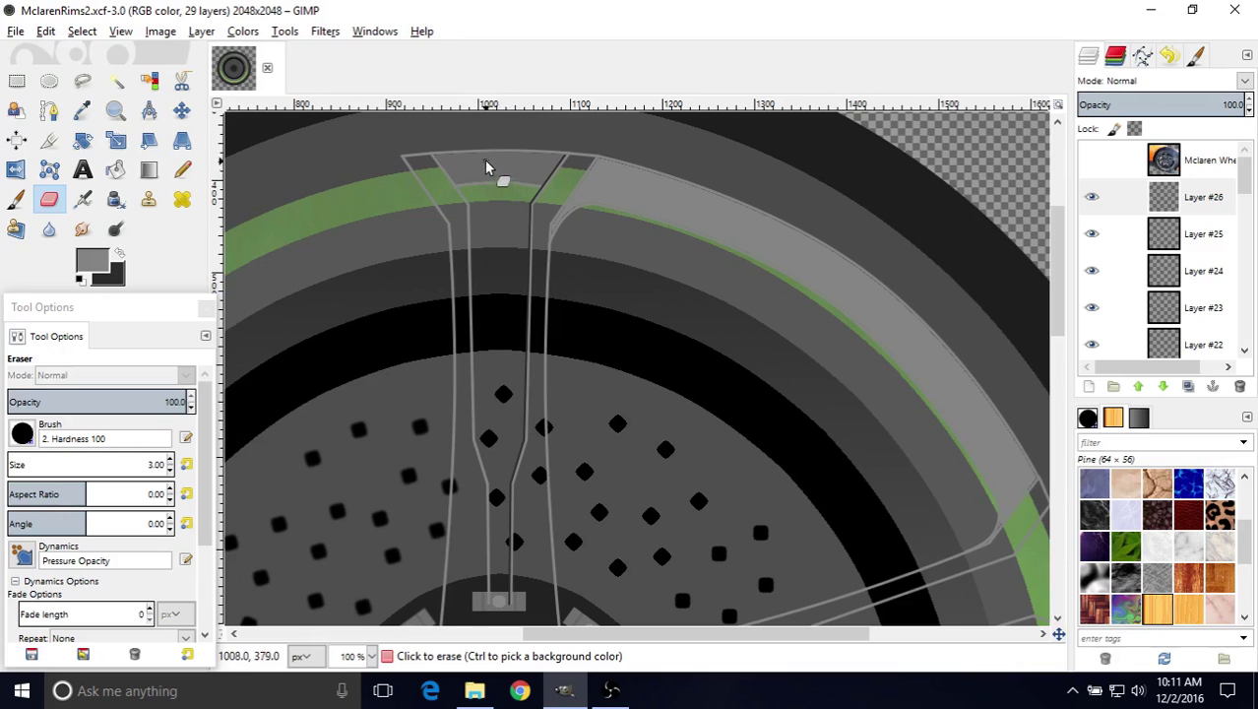
middle_click_drag(470, 519, 378, 523)
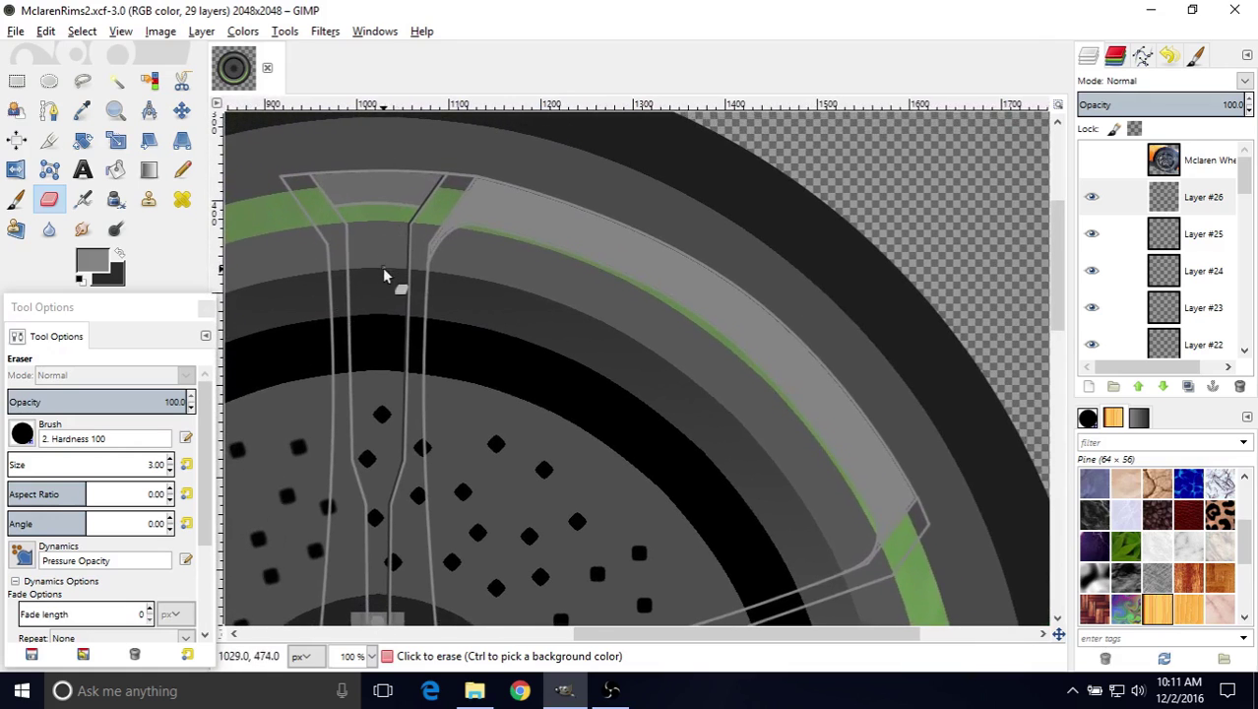
middle_click_drag(384, 276, 444, 135)
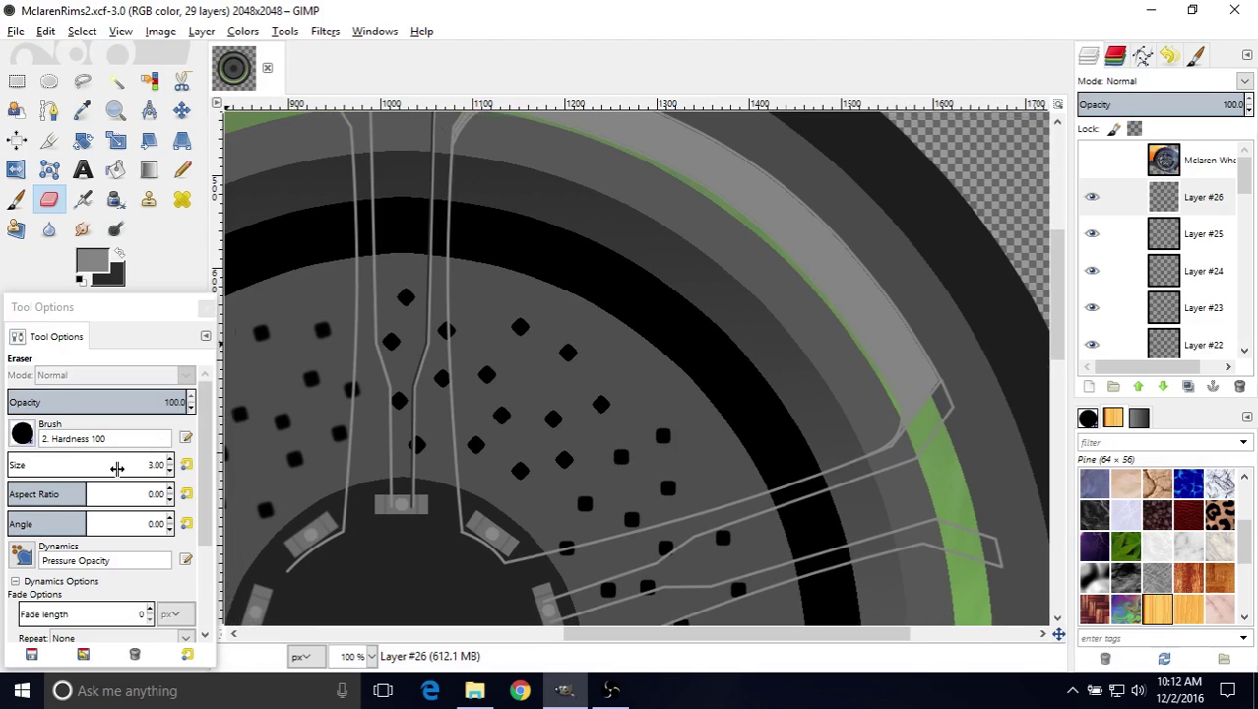
left_click_drag(166, 468, 145, 463)
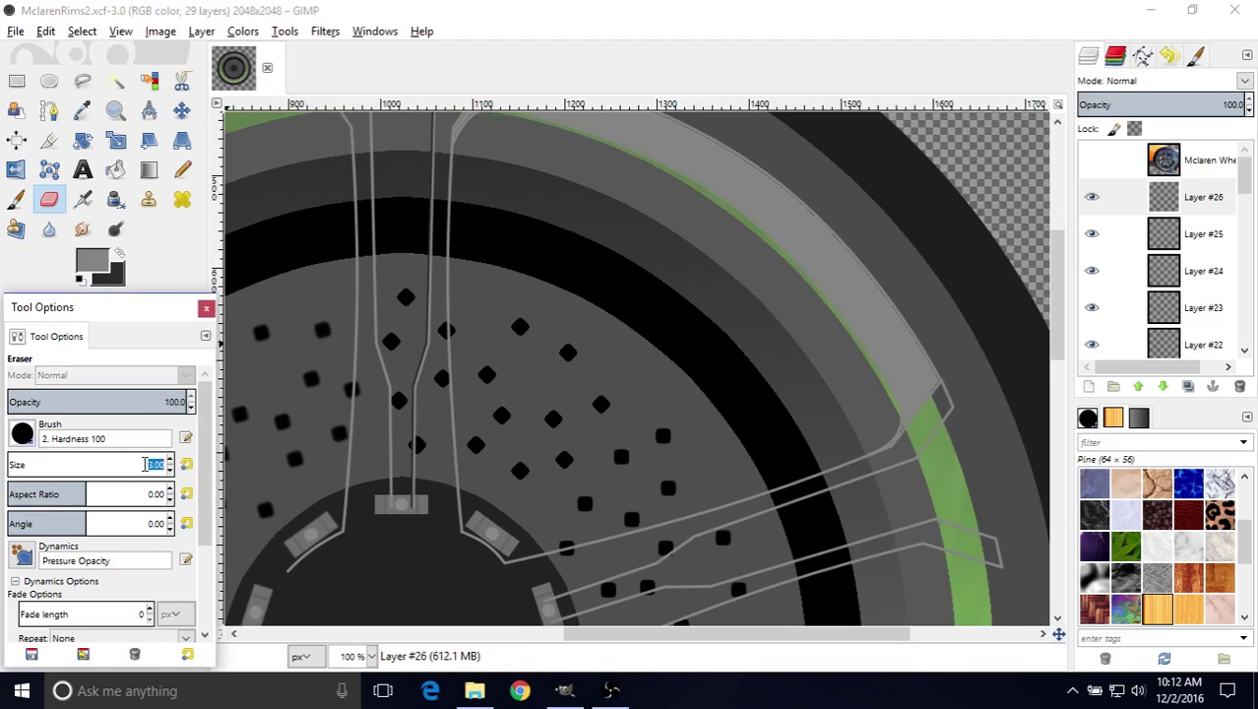
type("10")
type("30")
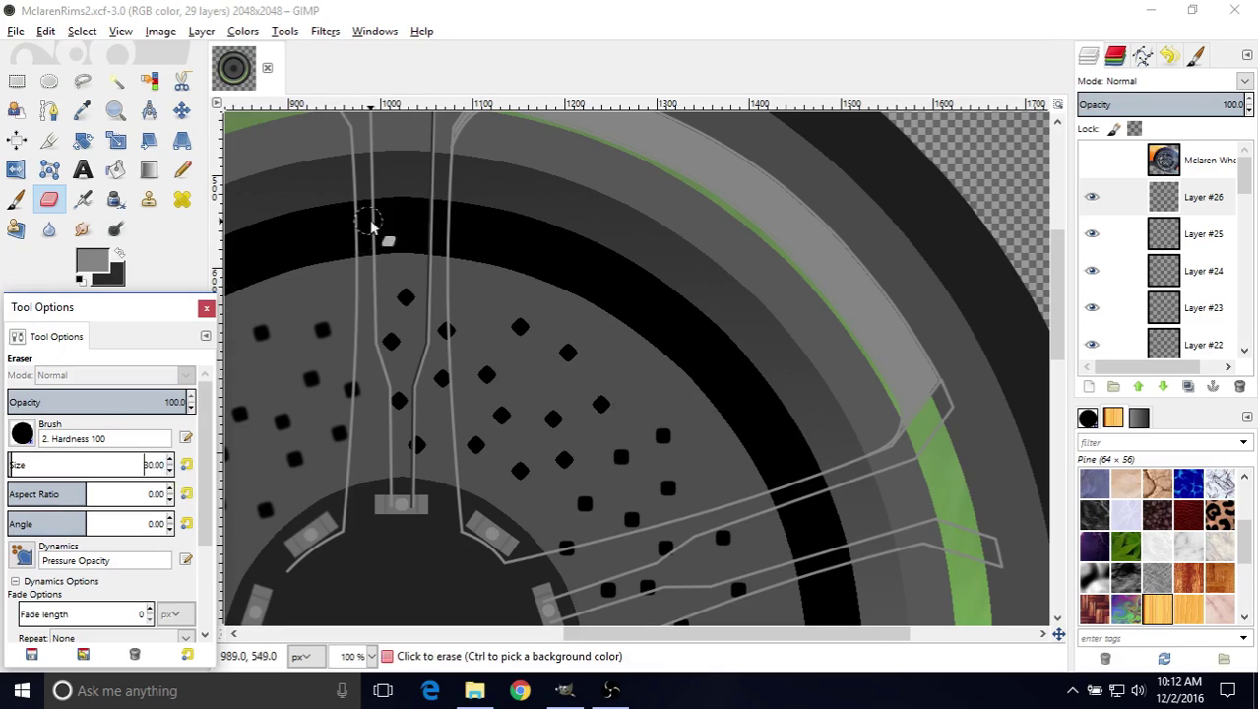
left_click(422, 340)
middle_click_drag(416, 332, 495, 346)
key("ctrl+z")
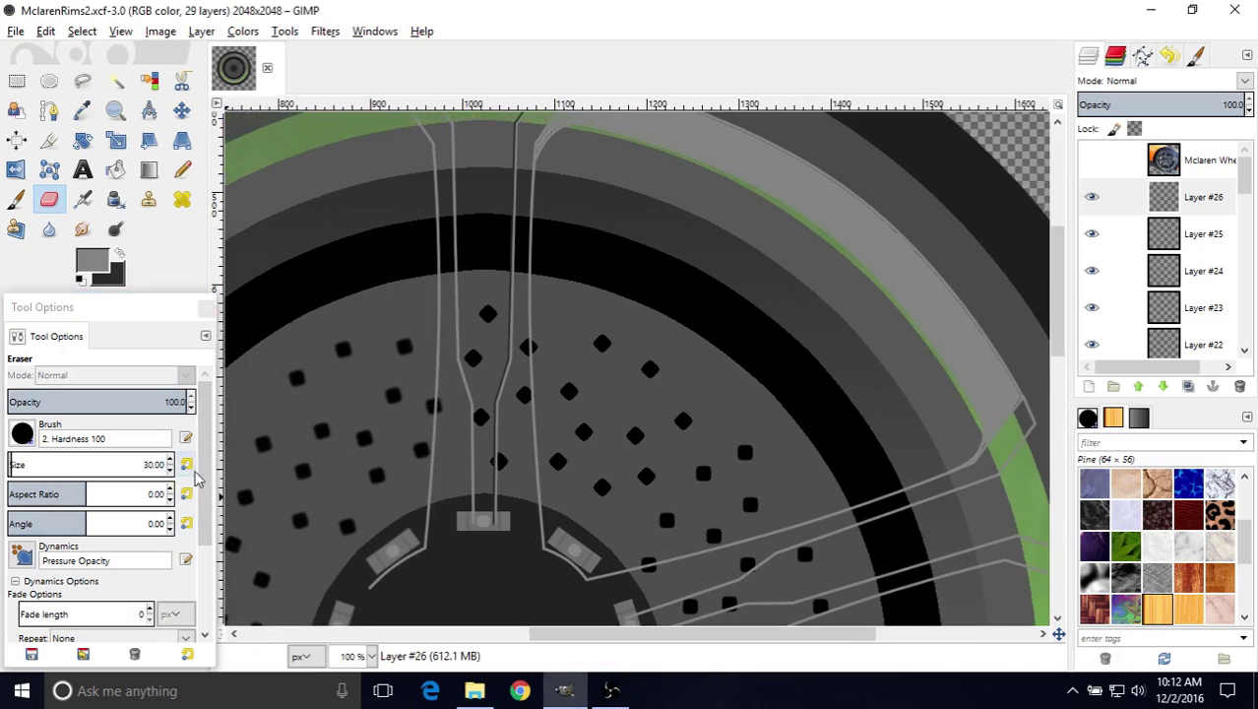
scroll(209, 506, "down", 3)
scroll(210, 517, "up", 2)
scroll(210, 517, "up", 1)
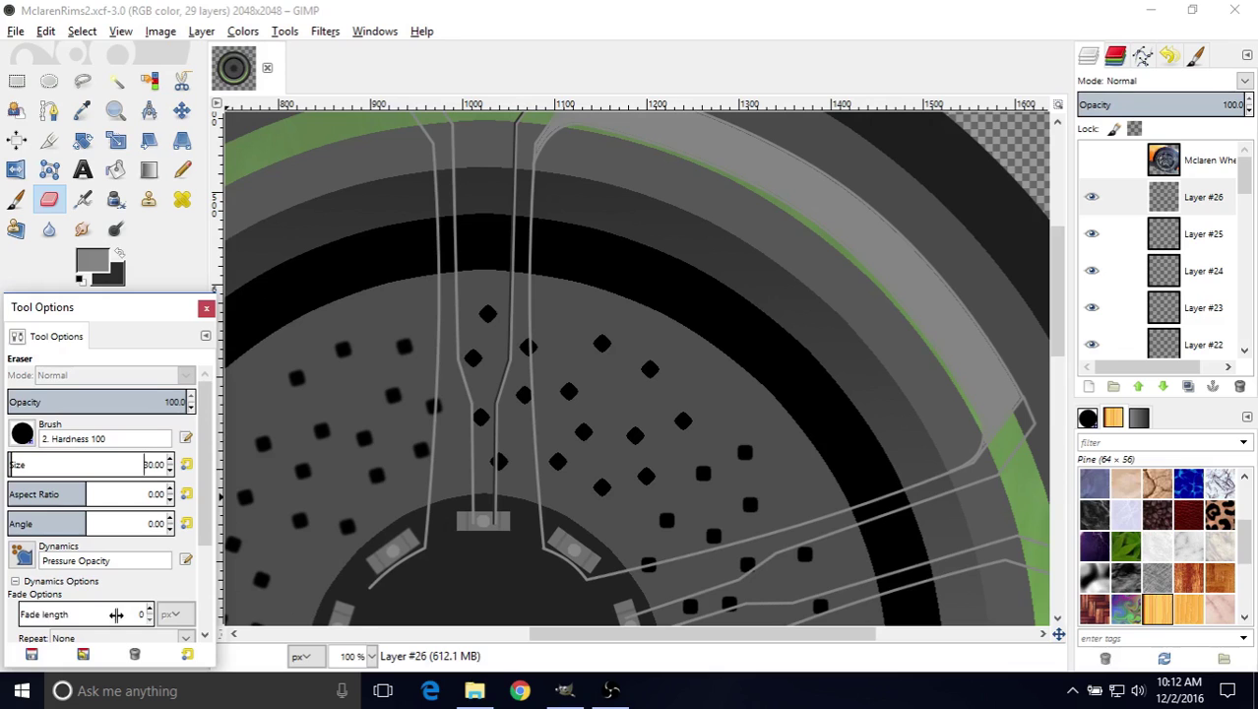
- Erase the left half of the upright spoke, from its outer rim edge down to the hub, keeping only the right-hand lines
scroll(484, 488, "up", 5)
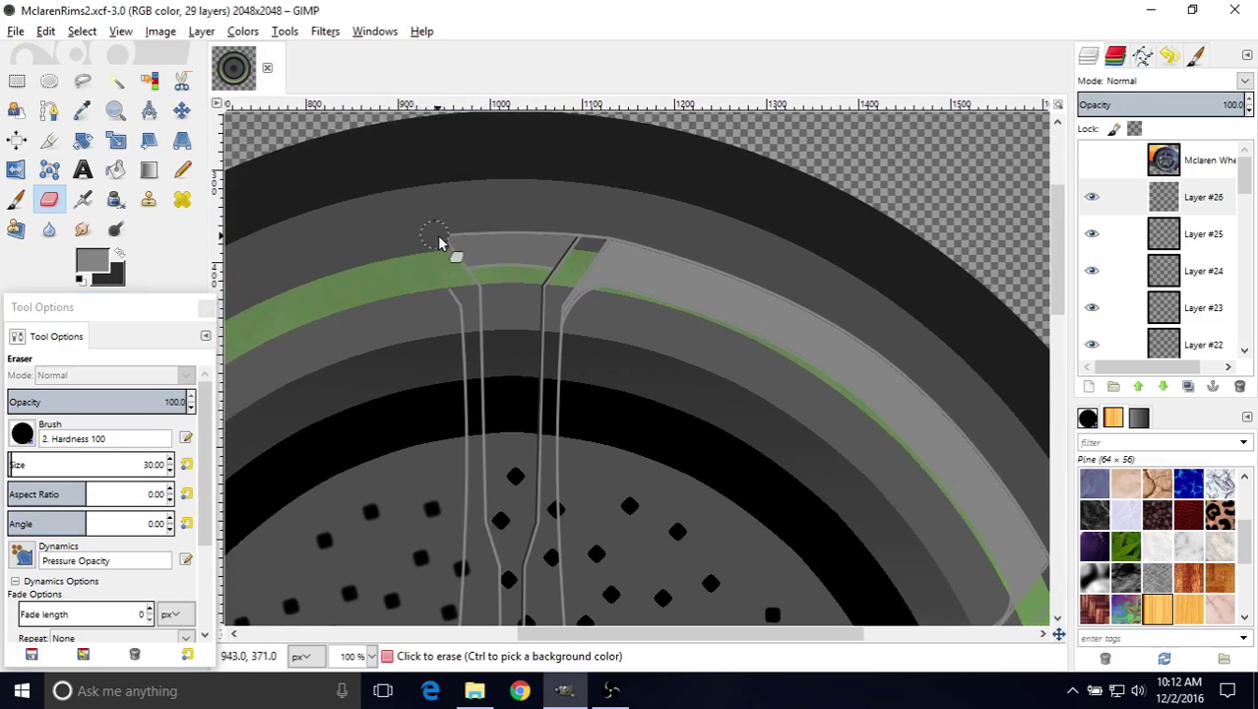
mouse_move(471, 280)
left_mouse_down()
mouse_move(460, 226)
mouse_move(477, 346)
mouse_move(480, 322)
mouse_move(465, 291)
mouse_move(473, 423)
mouse_move(478, 389)
mouse_move(458, 559)
left_mouse_up()
scroll(427, 449, "down", 5)
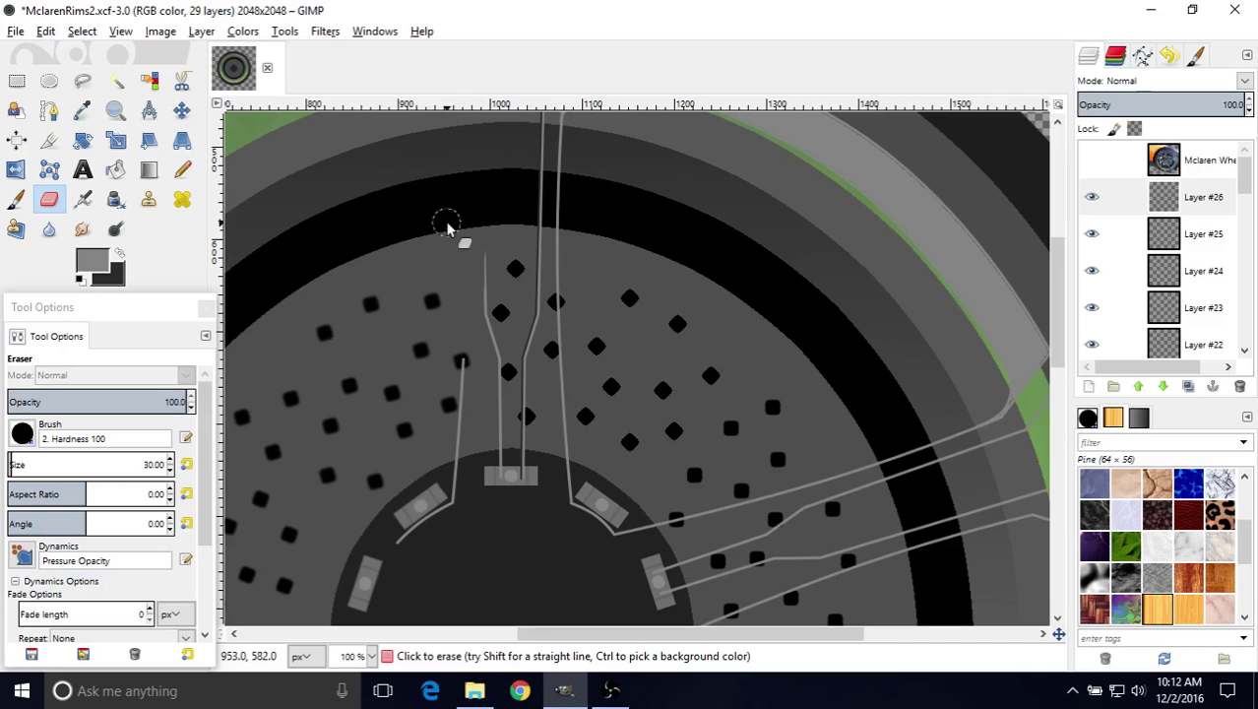
mouse_move(475, 258)
left_mouse_down()
mouse_move(493, 412)
mouse_move(487, 488)
mouse_move(396, 534)
mouse_move(438, 496)
mouse_move(459, 366)
left_mouse_up()
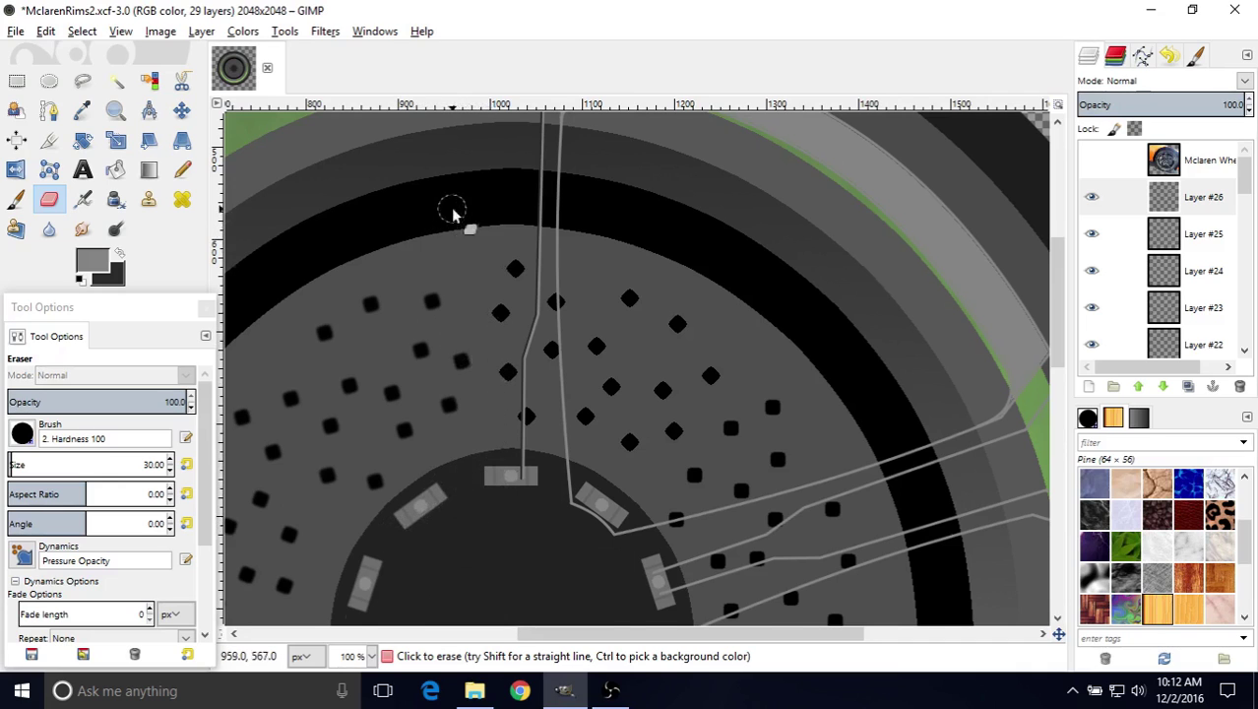
middle_click_drag(449, 205, 407, 413)
left_click_drag(452, 228, 444, 267)
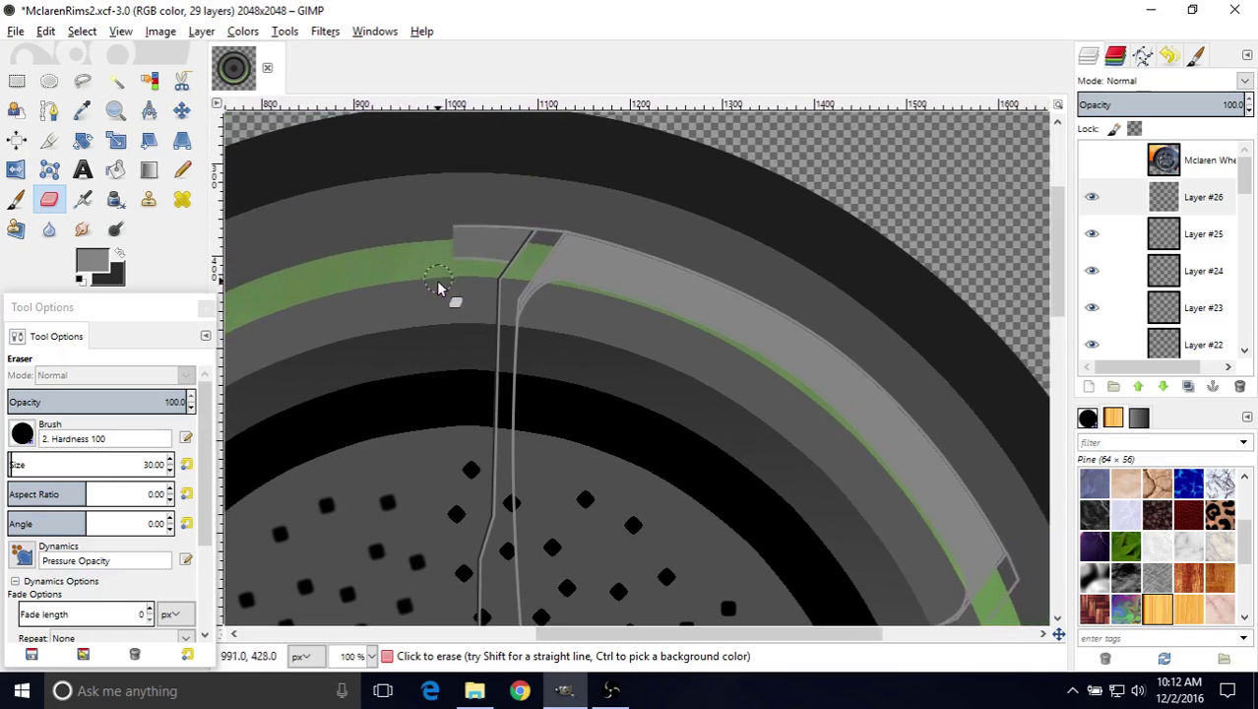
middle_click_drag(441, 313, 444, 197)
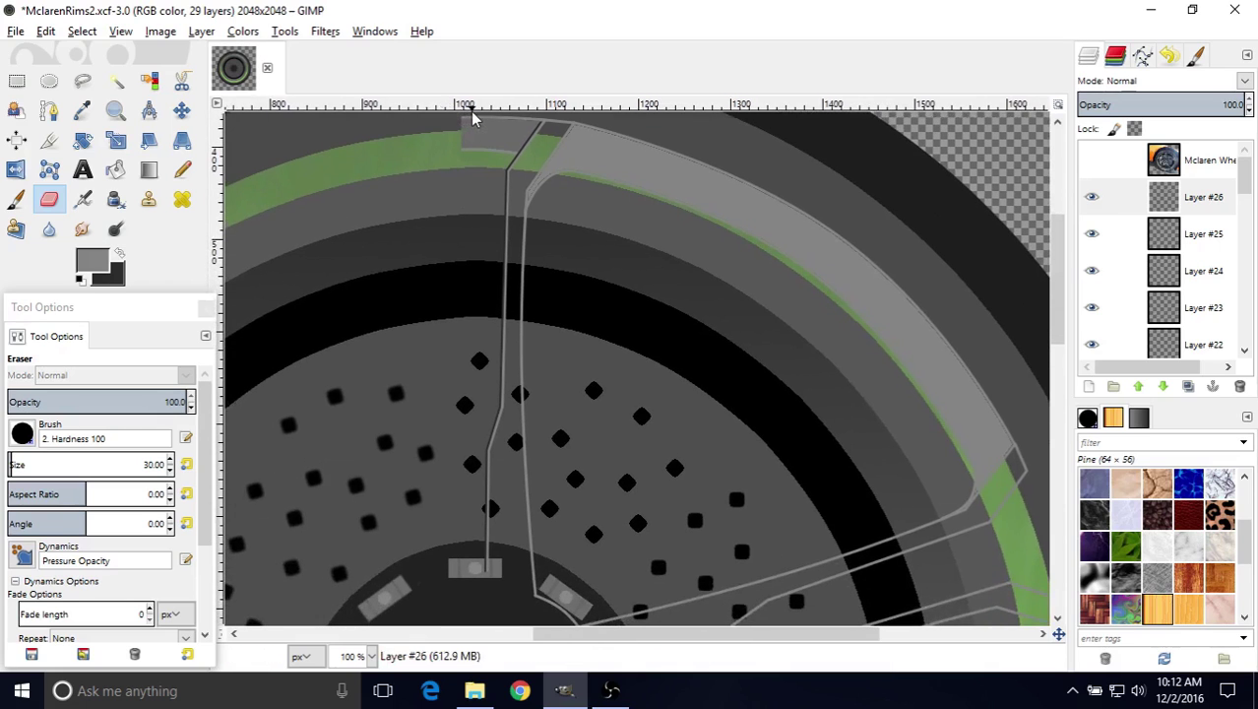
- Erase the neighboring right-hand spoke's outlines from the rim to the hub, and trim the leftover curve beside the upper-right hub bolt
middle_click_drag(454, 284, 511, 446)
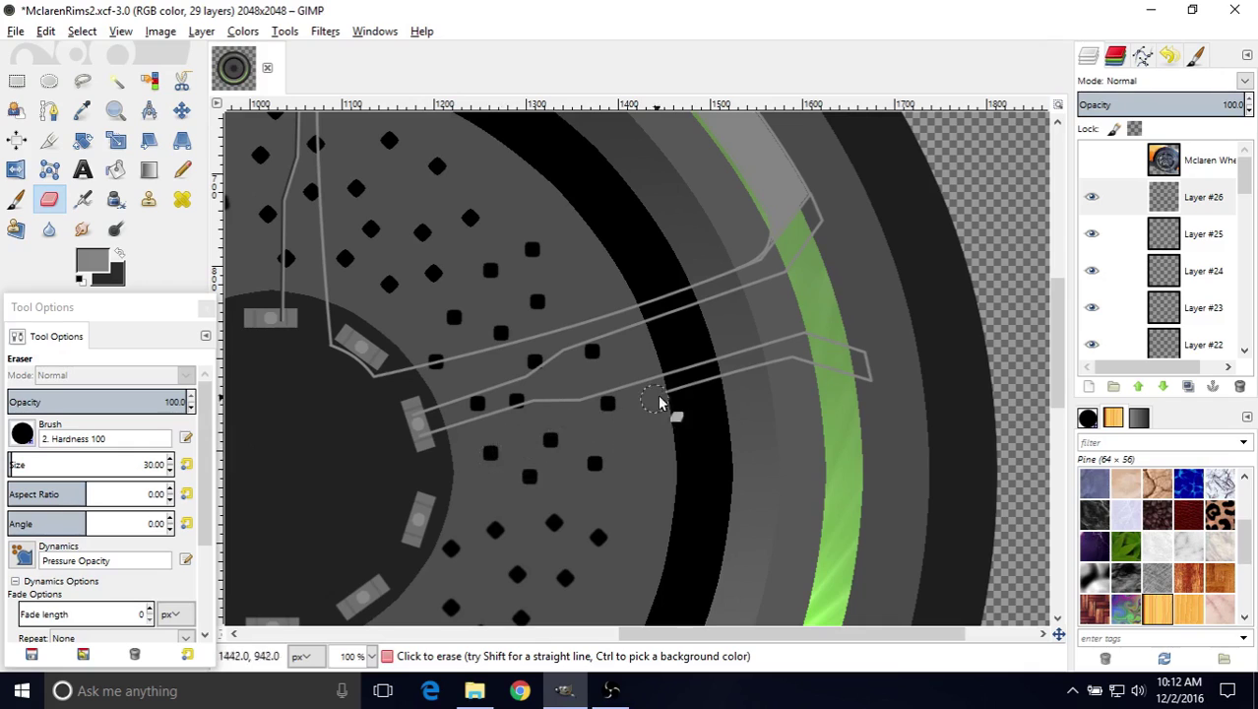
mouse_move(660, 402)
left_mouse_down()
mouse_move(771, 372)
mouse_move(868, 372)
mouse_move(856, 349)
mouse_move(807, 335)
mouse_move(710, 367)
mouse_move(631, 372)
mouse_move(598, 394)
mouse_move(643, 389)
mouse_move(523, 401)
mouse_move(397, 441)
mouse_move(415, 418)
mouse_move(551, 362)
left_mouse_up()
left_click_drag(635, 322, 738, 301)
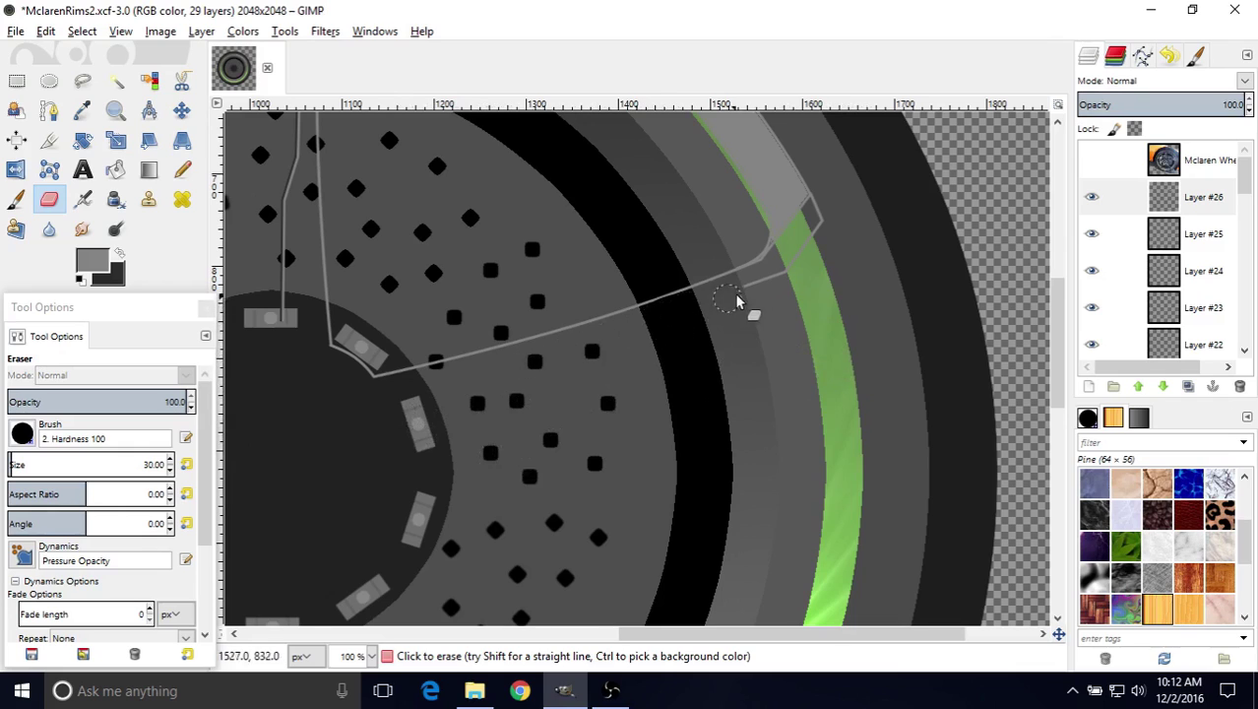
mouse_move(807, 266)
left_mouse_down()
mouse_move(822, 222)
mouse_move(800, 205)
mouse_move(740, 270)
mouse_move(476, 361)
mouse_move(392, 384)
left_mouse_up()
middle_click_drag(393, 374, 635, 336)
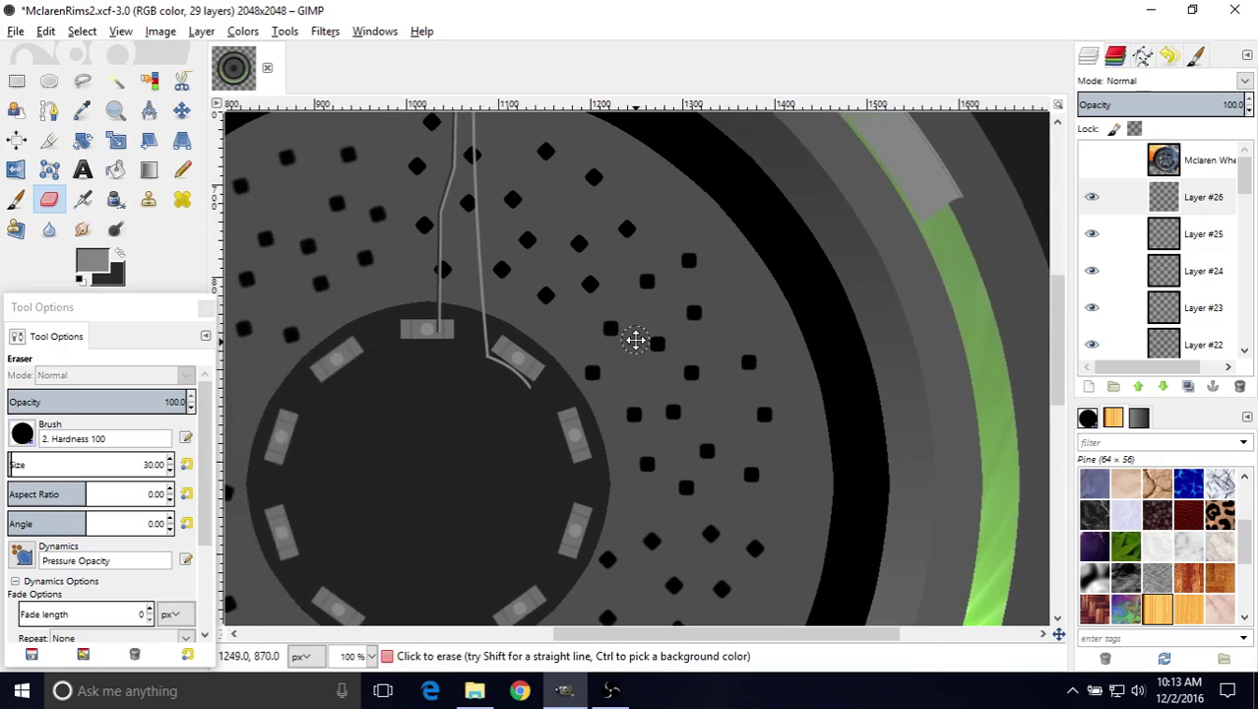
left_click_drag(563, 385, 526, 377)
left_click(518, 375)
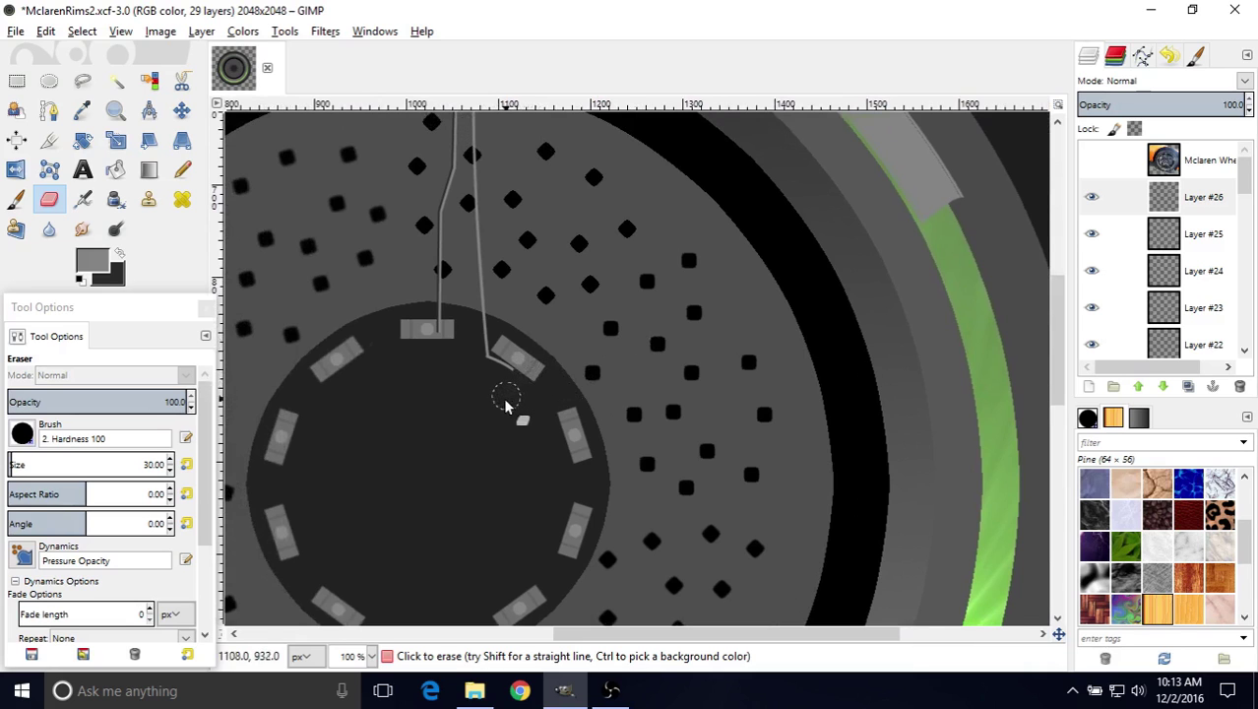
- Erase the lower right part of the light gray rim band, cutting it off at a straight diagonal edge about midway along
mouse_move(669, 337)
middle_mouse_down()
mouse_move(629, 373)
mouse_move(646, 315)
mouse_move(542, 393)
mouse_move(567, 470)
middle_mouse_up()
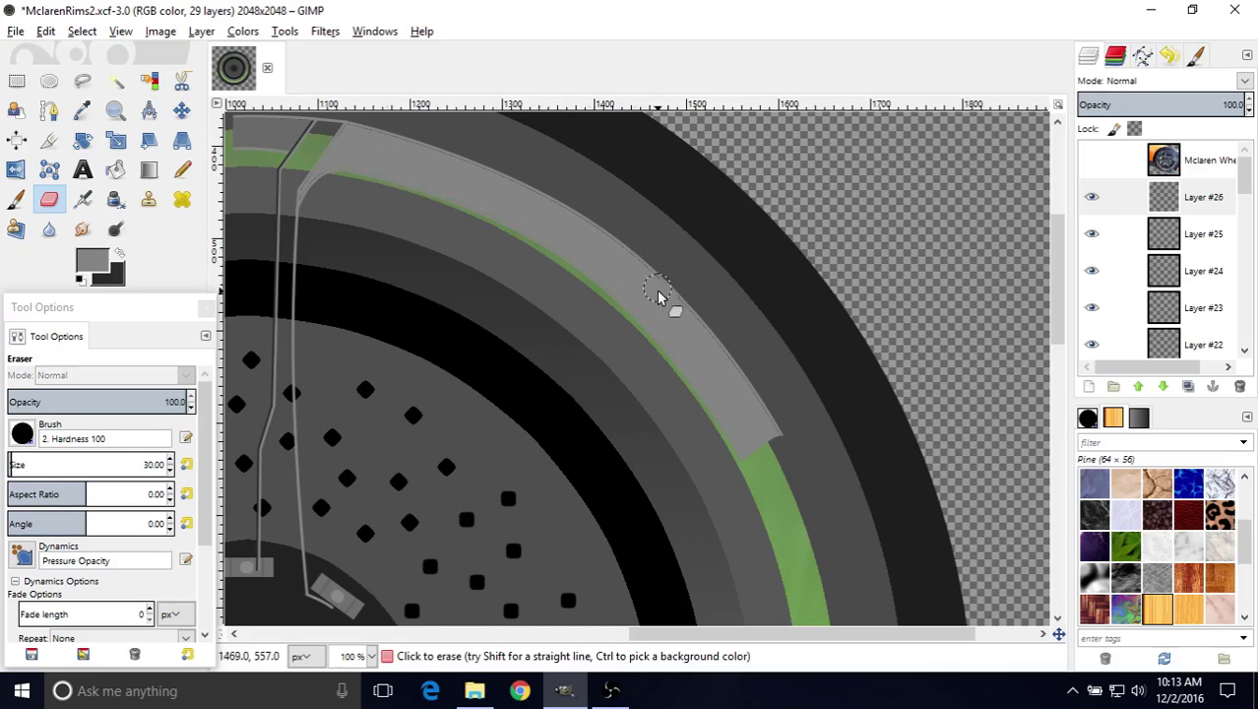
left_click_drag(710, 313, 691, 337)
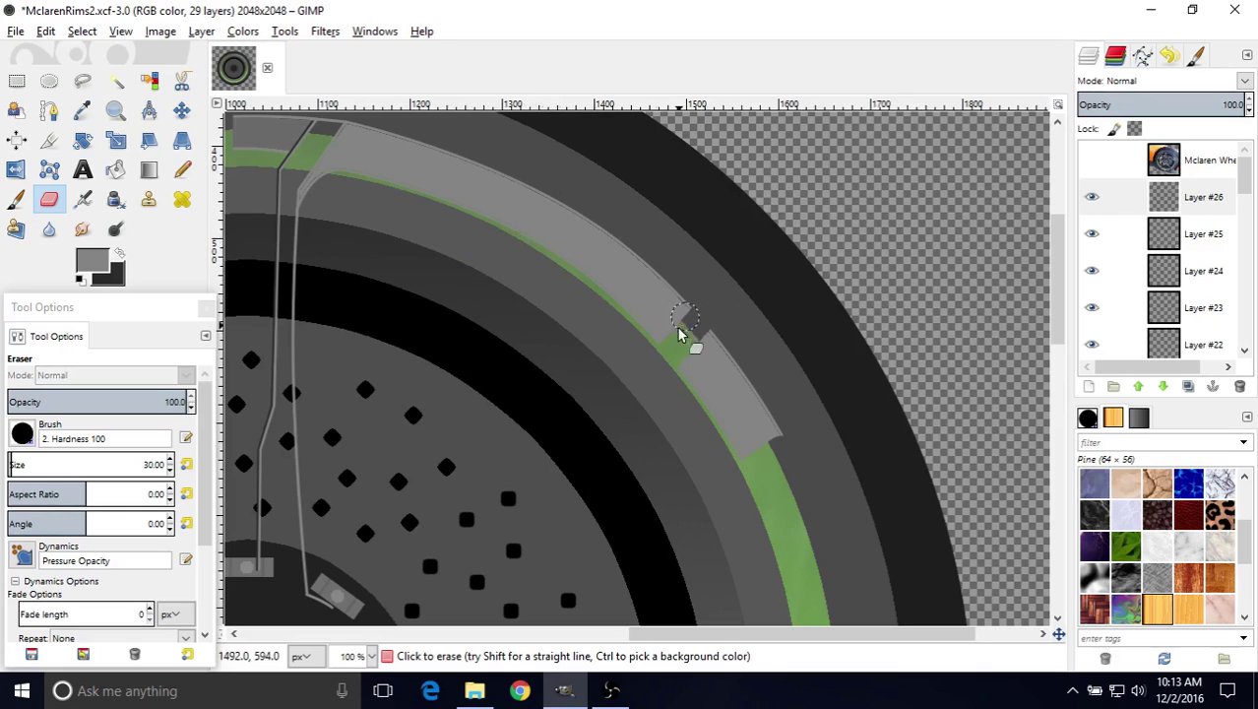
mouse_move(677, 335)
left_mouse_down()
mouse_move(689, 281)
mouse_move(716, 332)
left_mouse_up()
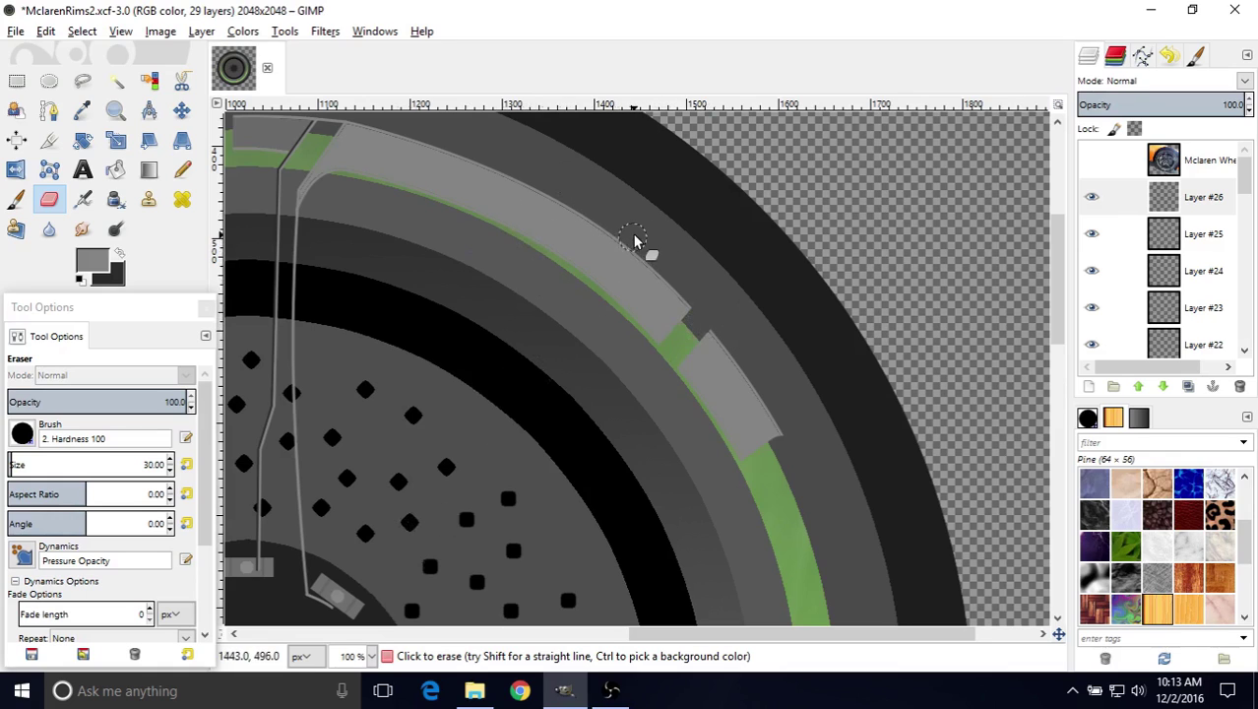
left_click_drag(631, 243, 606, 292)
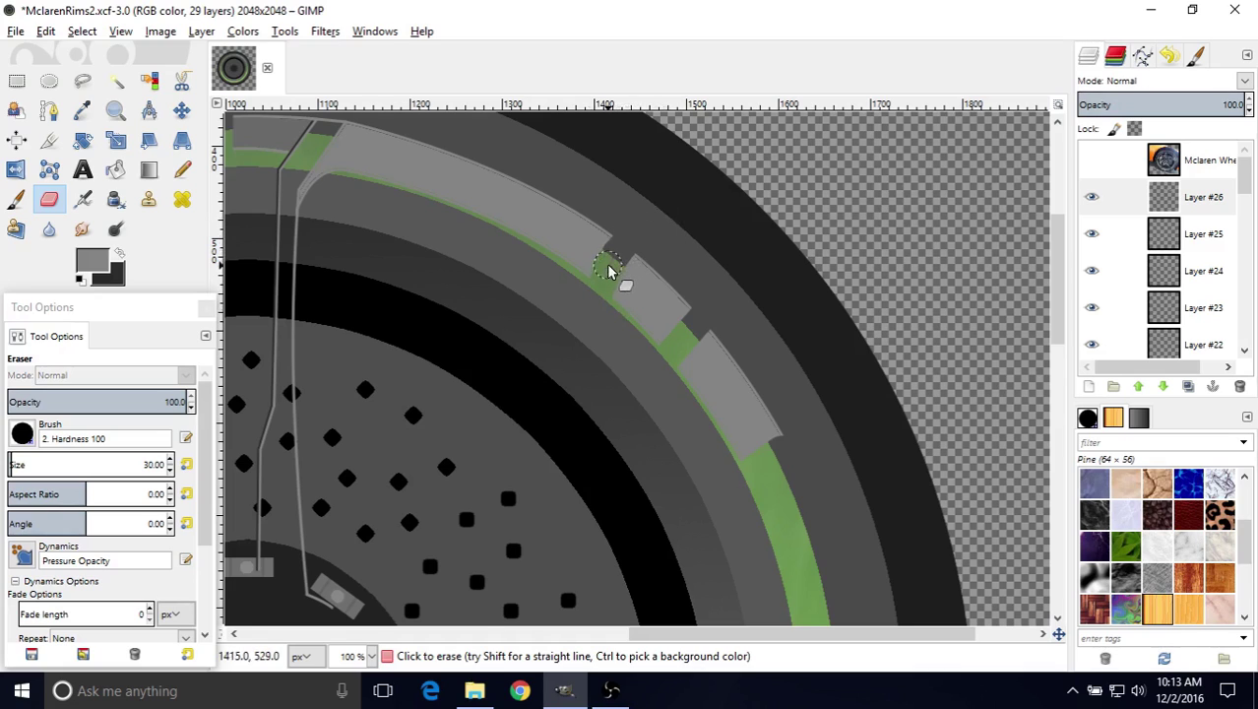
left_click_drag(604, 280, 638, 255)
mouse_move(657, 337)
left_mouse_down()
mouse_move(600, 276)
mouse_move(581, 295)
mouse_move(600, 280)
mouse_move(608, 323)
left_mouse_up()
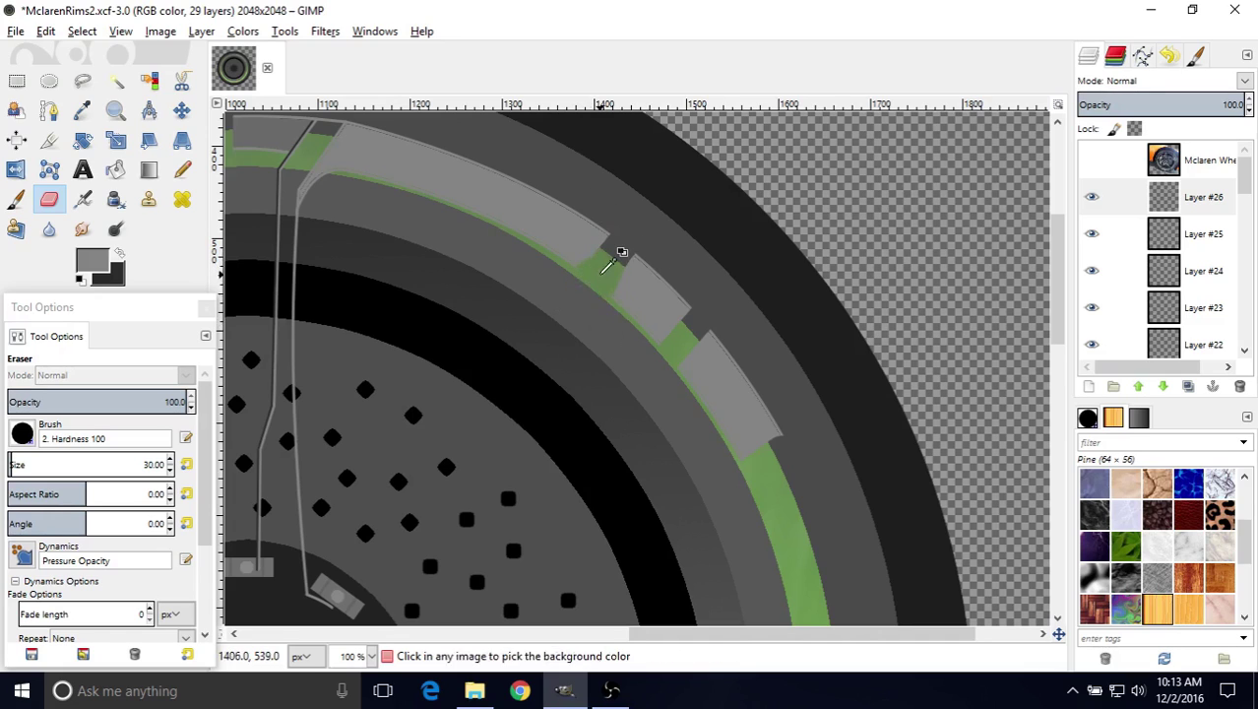
mouse_move(596, 272)
left_mouse_down()
mouse_move(711, 258)
mouse_move(631, 266)
mouse_move(620, 304)
mouse_move(648, 270)
mouse_move(634, 315)
mouse_move(667, 271)
mouse_move(675, 315)
left_mouse_up()
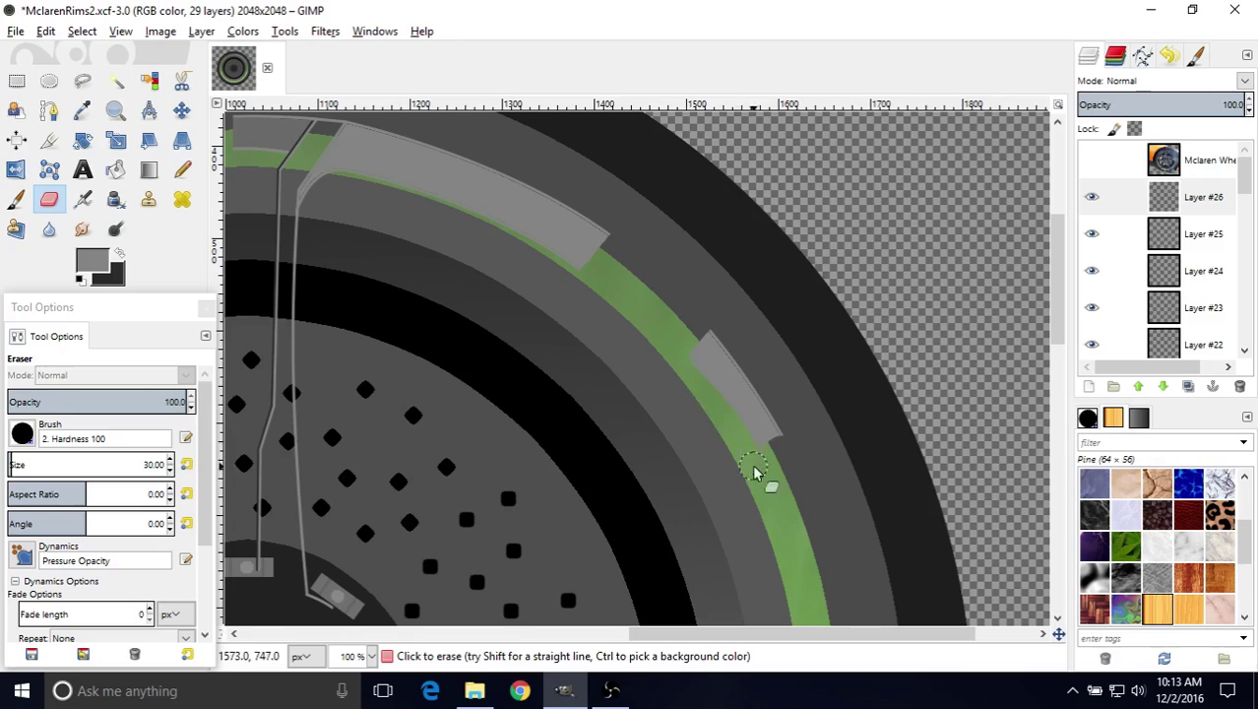
mouse_move(758, 475)
left_mouse_down()
mouse_move(780, 444)
mouse_move(774, 411)
left_mouse_up()
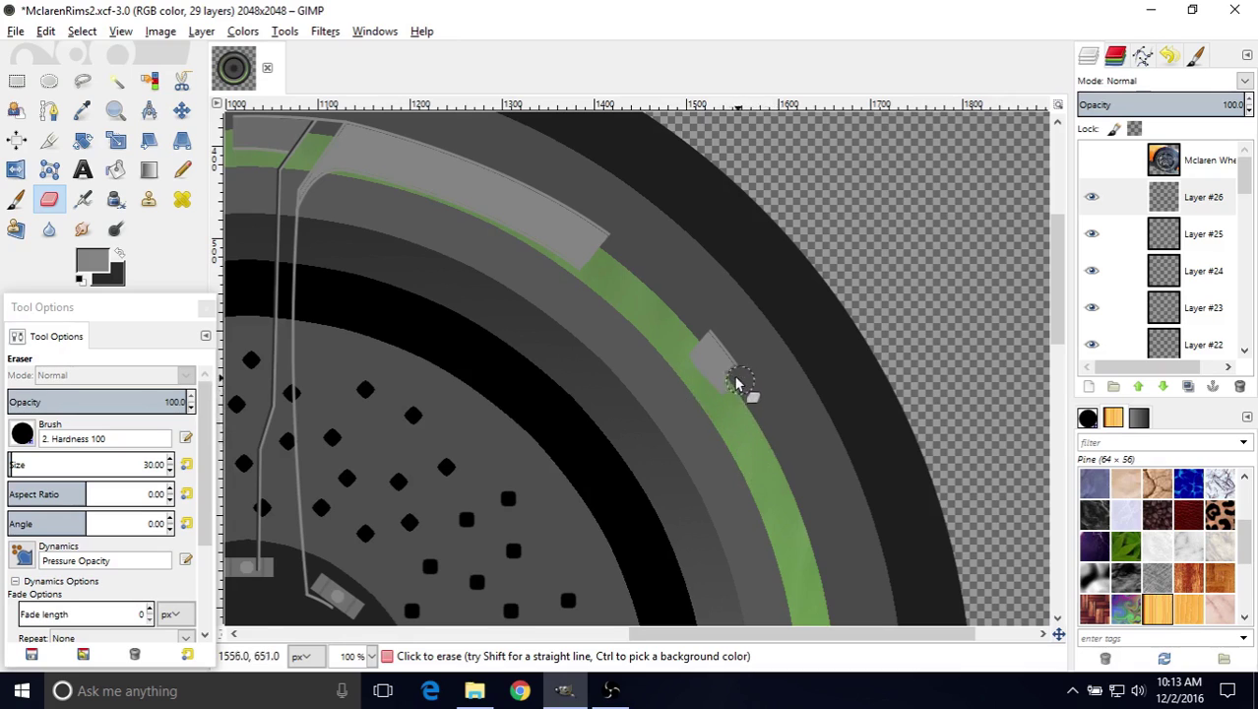
left_click_drag(728, 366, 688, 359)
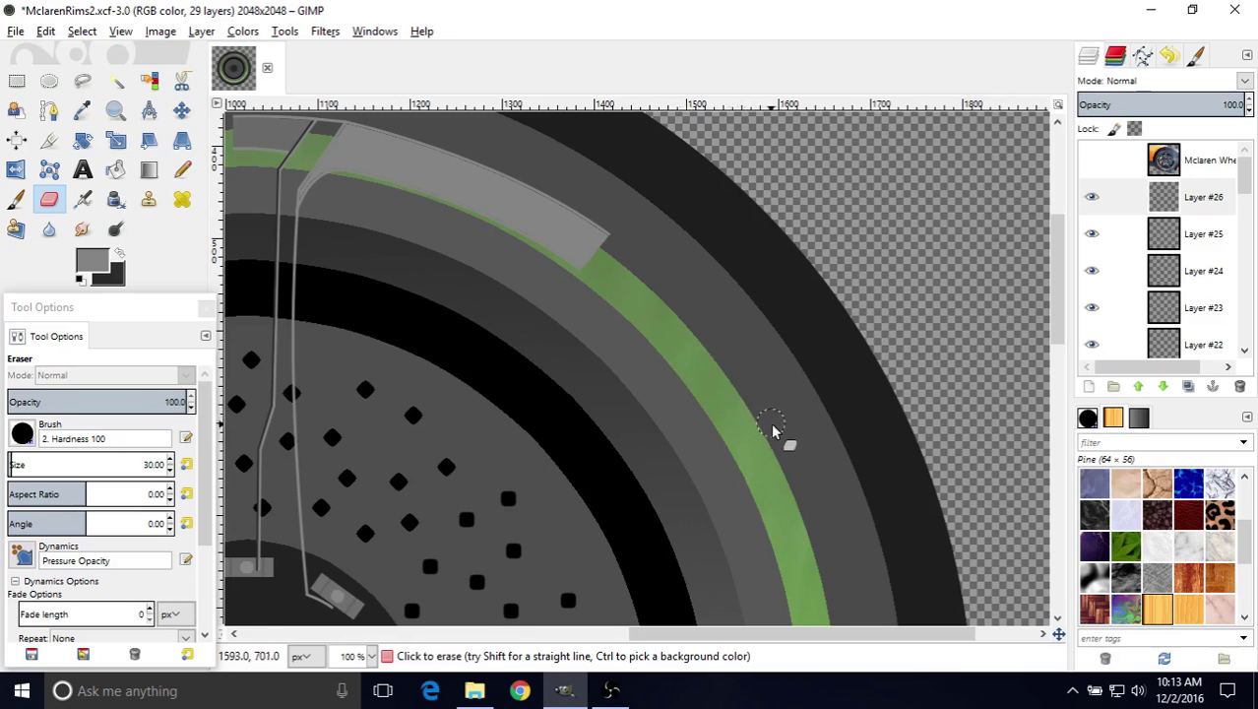
- Paste a copy of the trimmed half-spoke as a new layer above Layer #26 and flip it horizontally to mirror the spoke's left half
mouse_move(605, 366)
middle_mouse_down()
mouse_move(674, 182)
mouse_move(640, 258)
mouse_move(753, 390)
mouse_move(787, 486)
middle_mouse_up()
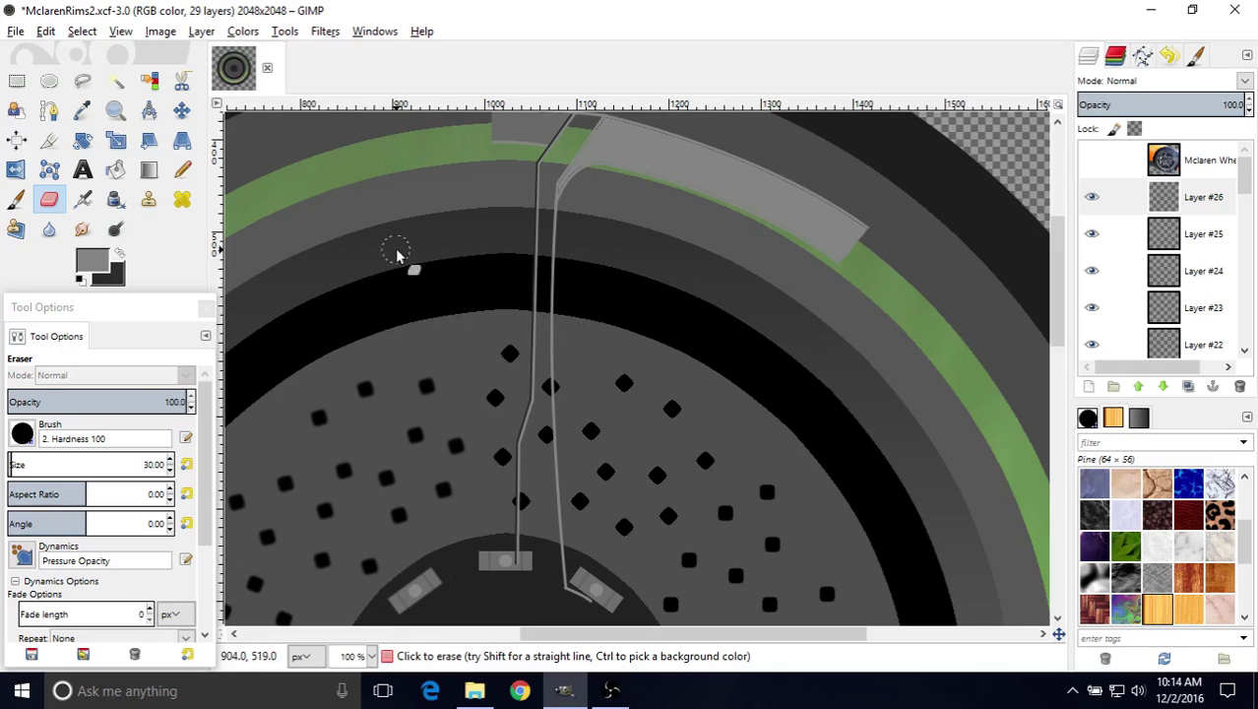
key("ctrl")
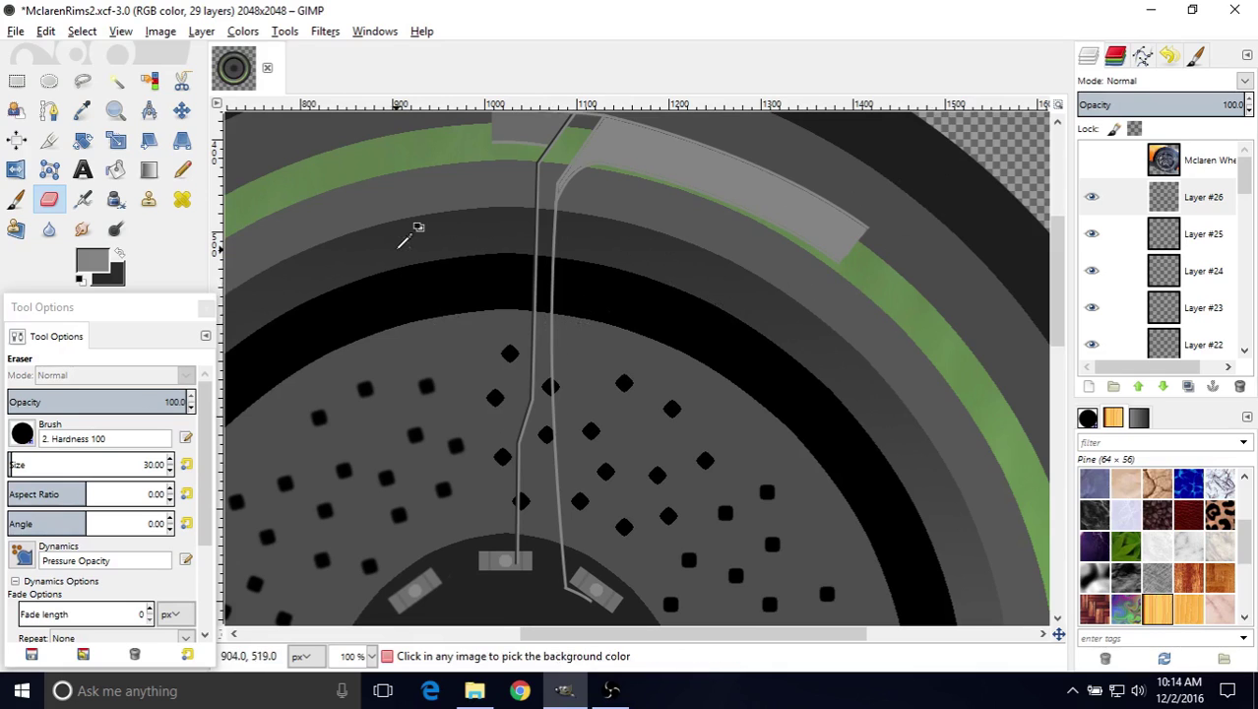
key("ctrl+v")
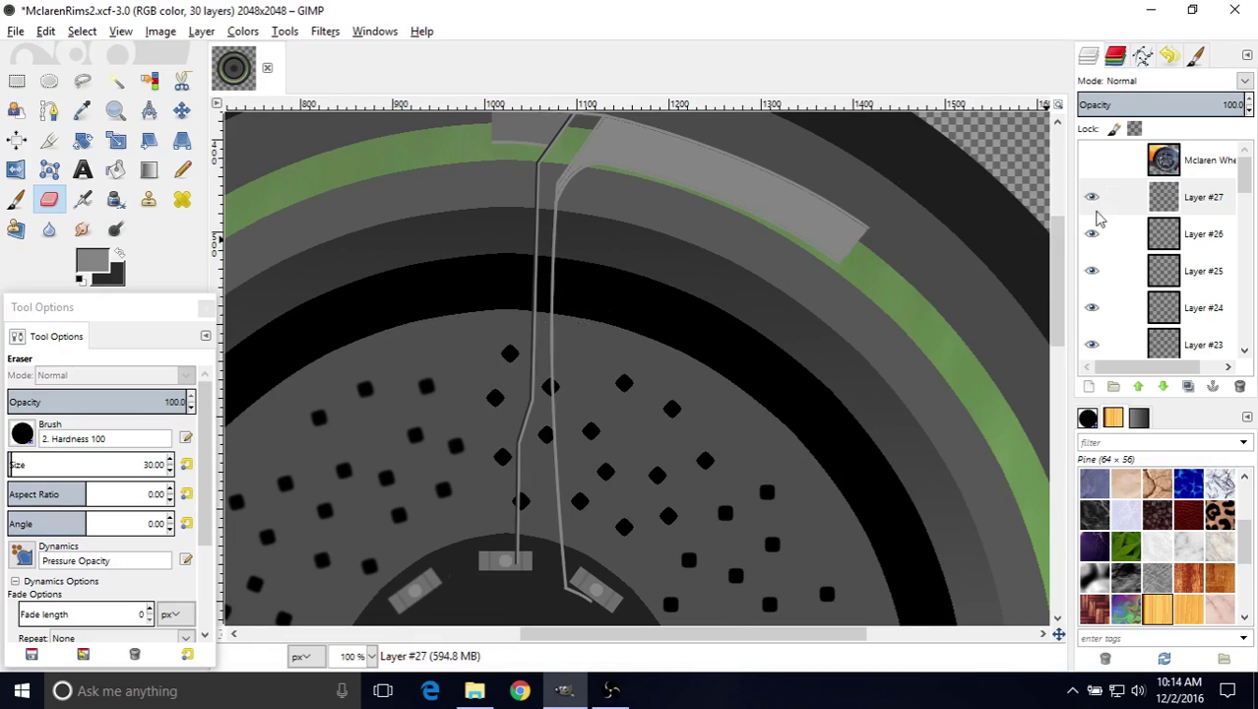
left_click(201, 30)
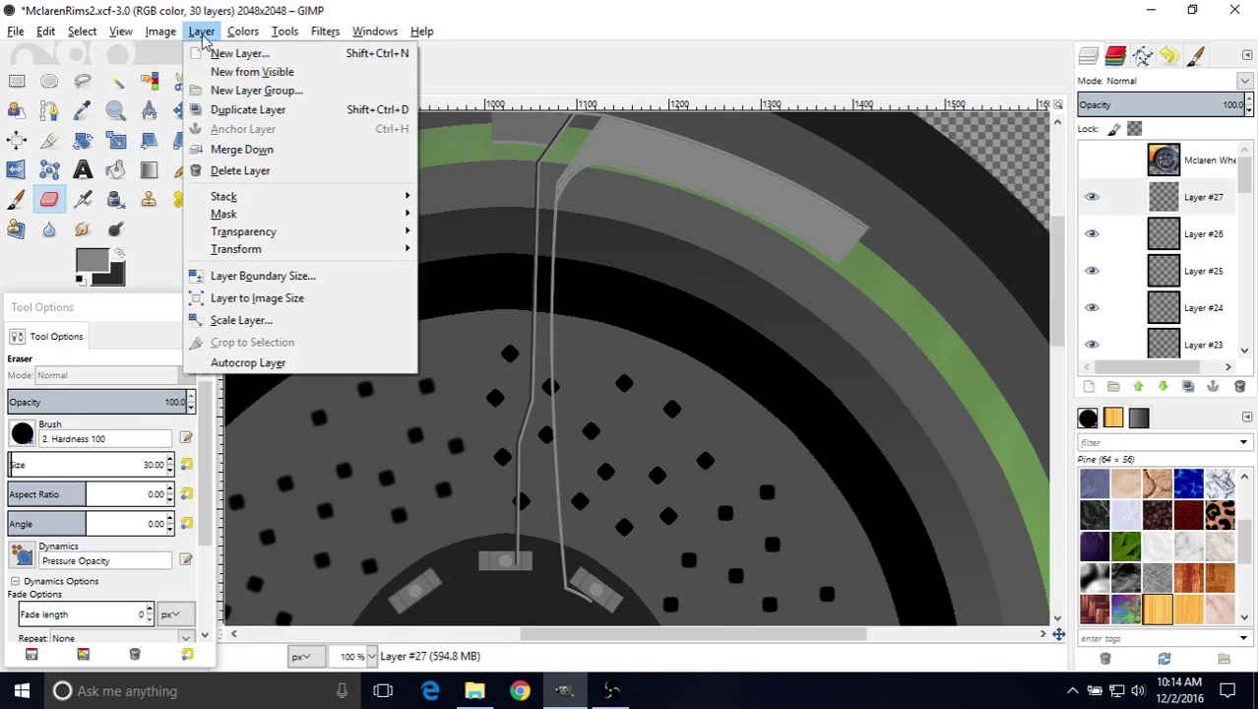
mouse_move(233, 252)
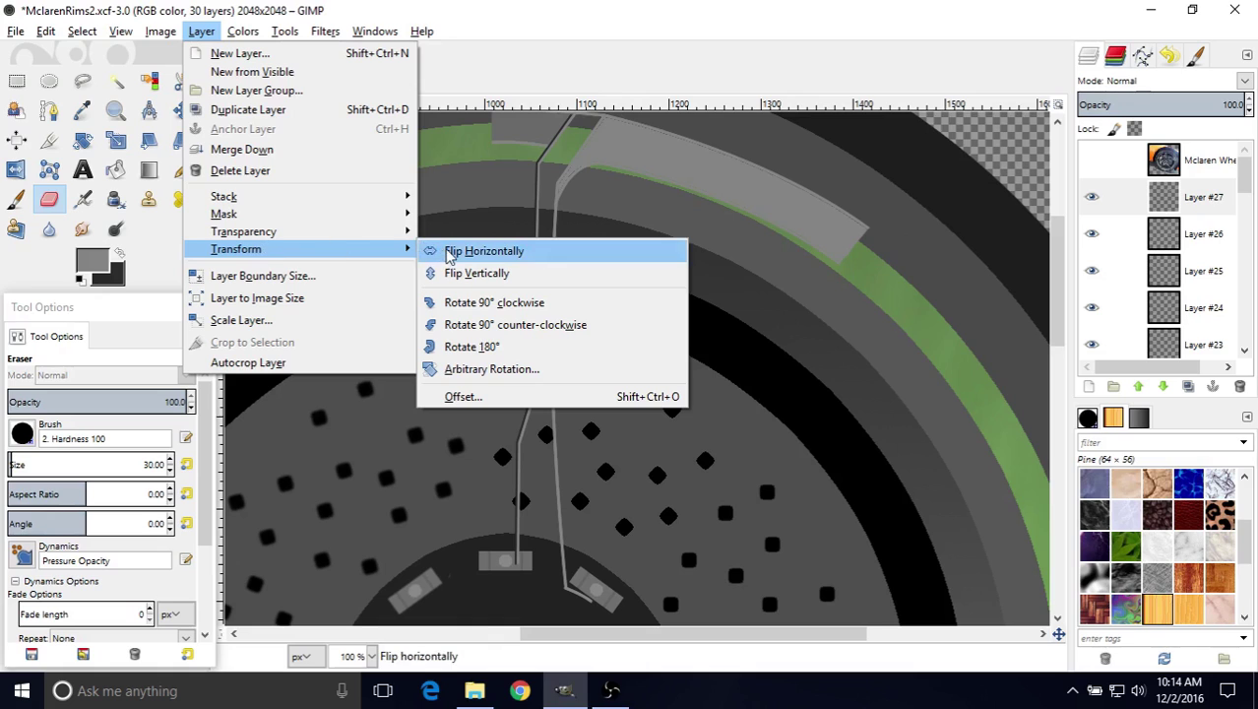
left_click(482, 251)
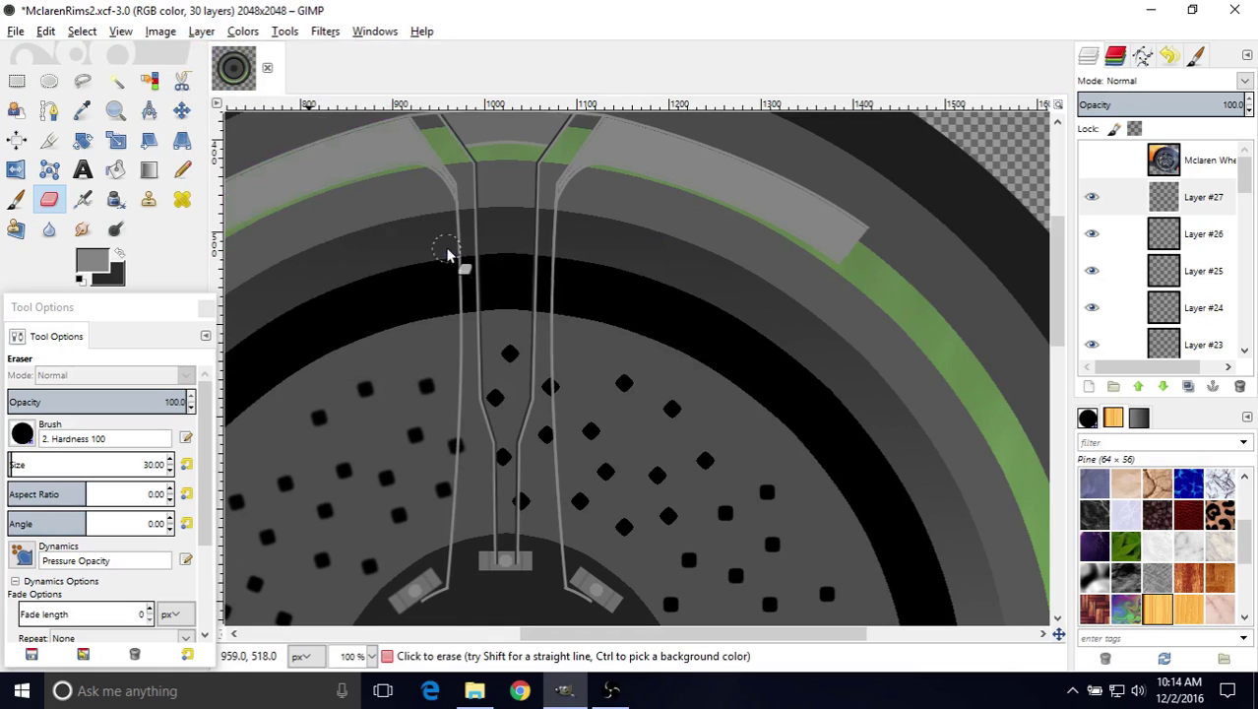
scroll(455, 239, "up", 3)
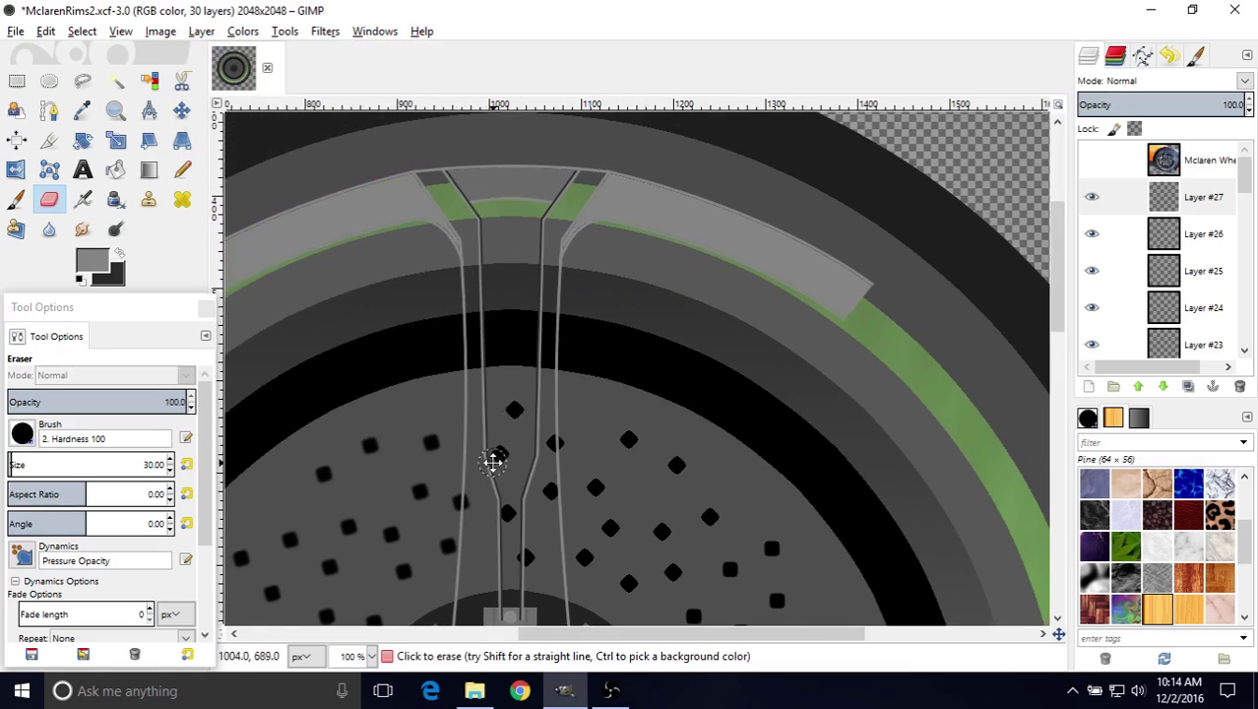
middle_click_drag(493, 463, 542, 436)
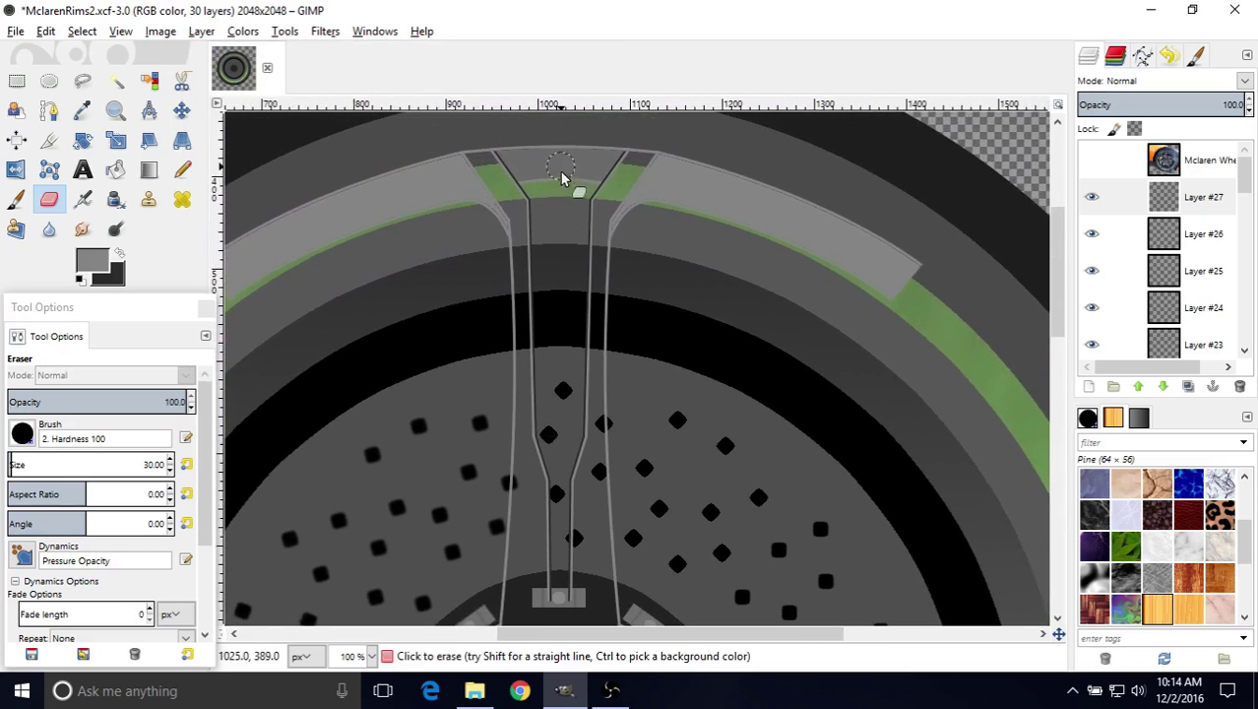
middle_click_drag(562, 290, 539, 231)
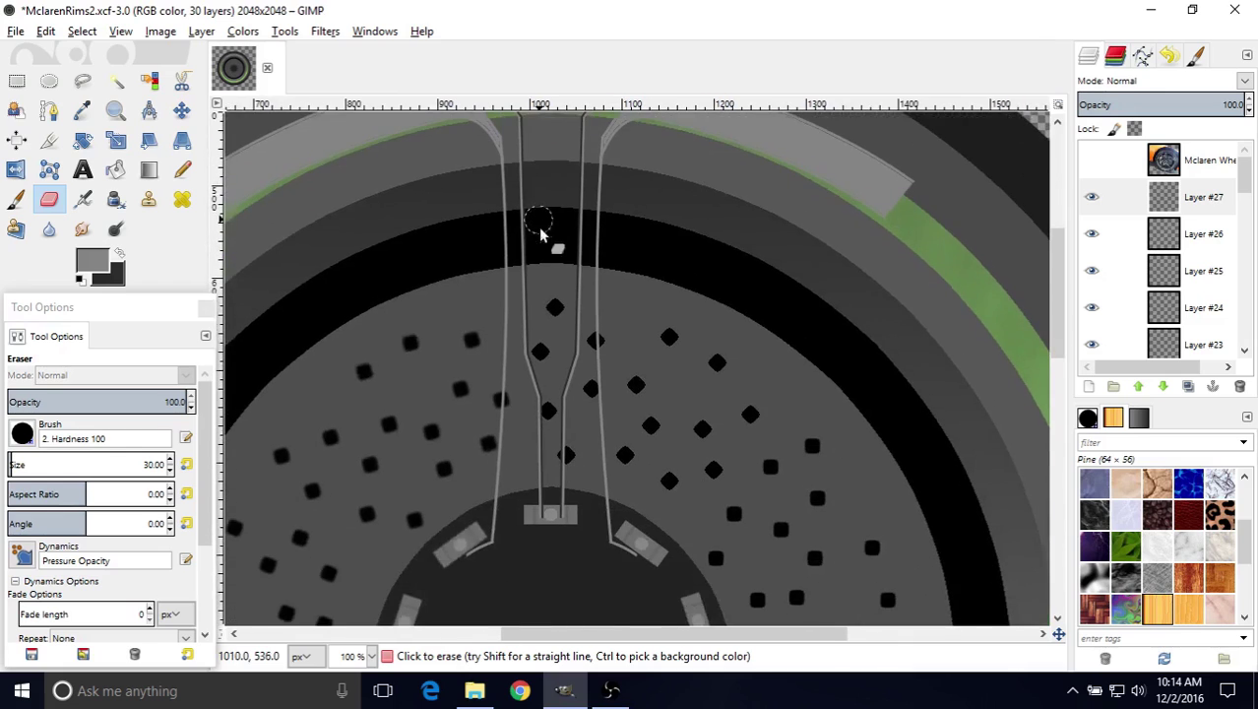
- Merge Layer #27 down into Layer #26 and add a copy of the complete upright spoke as a new layer
middle_click_drag(543, 342, 561, 315)
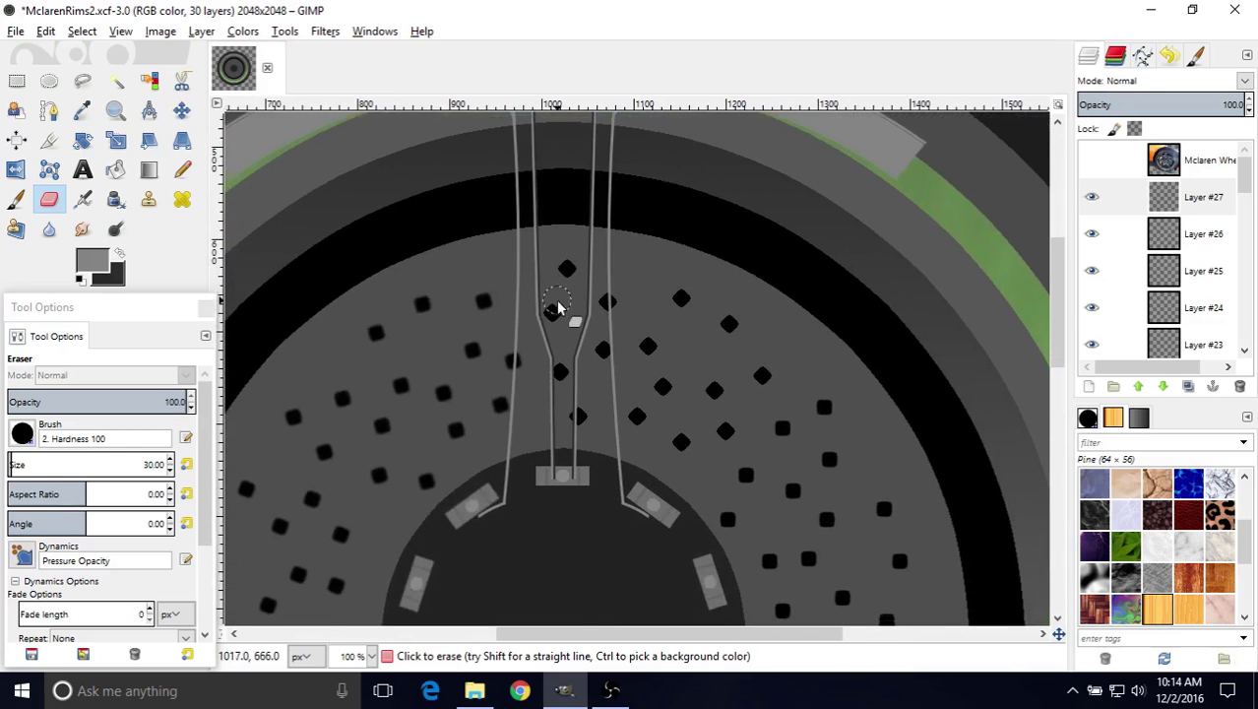
right_click(1167, 201)
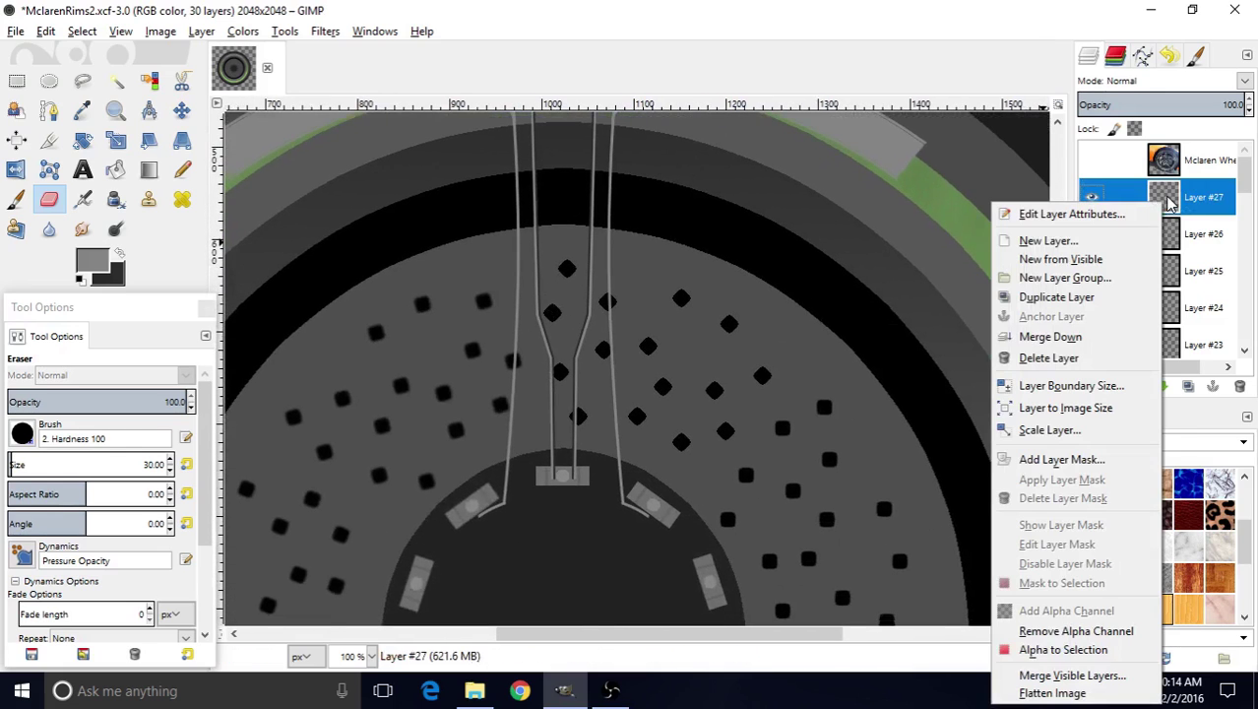
left_click(1050, 337)
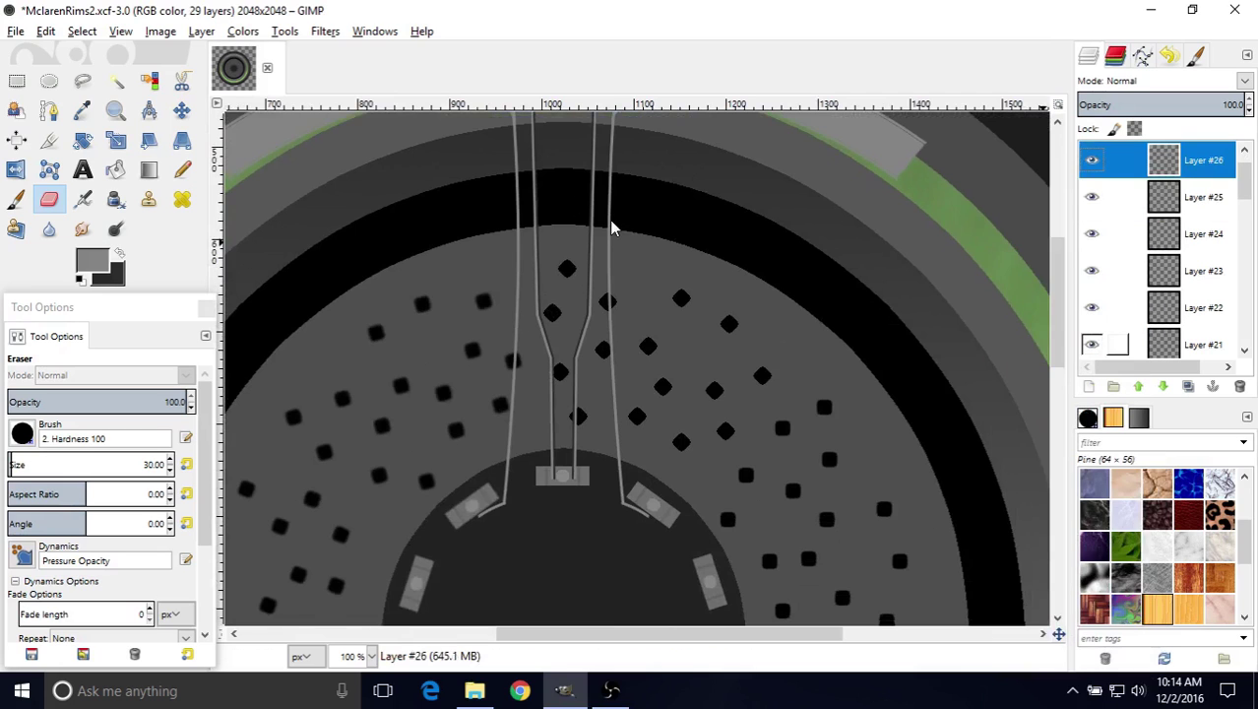
middle_click_drag(611, 227, 606, 352)
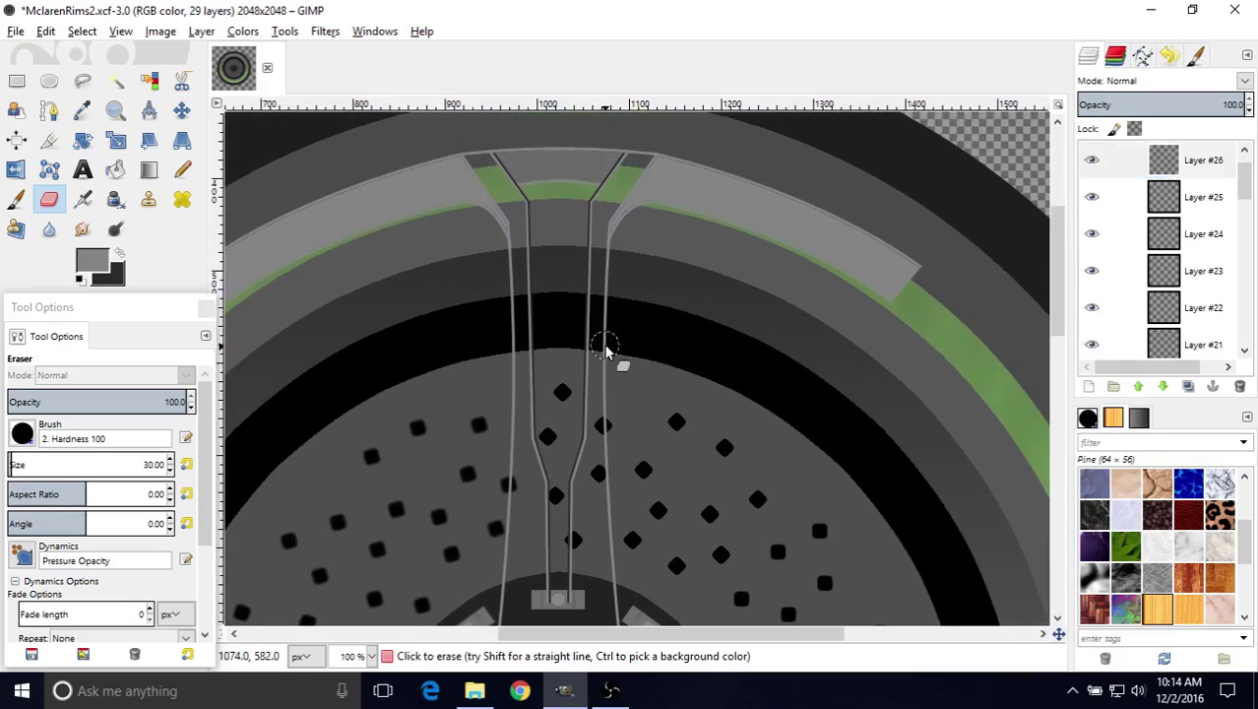
key("ctrl")
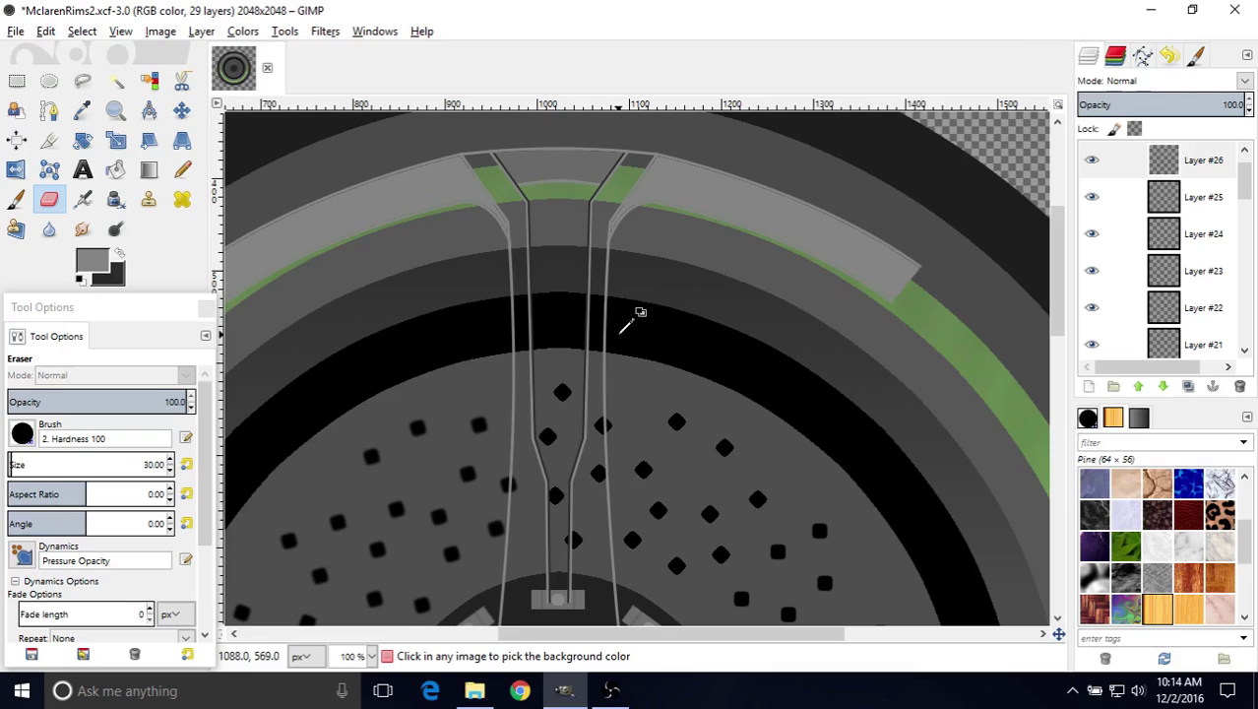
key("ctrl+shift+n")
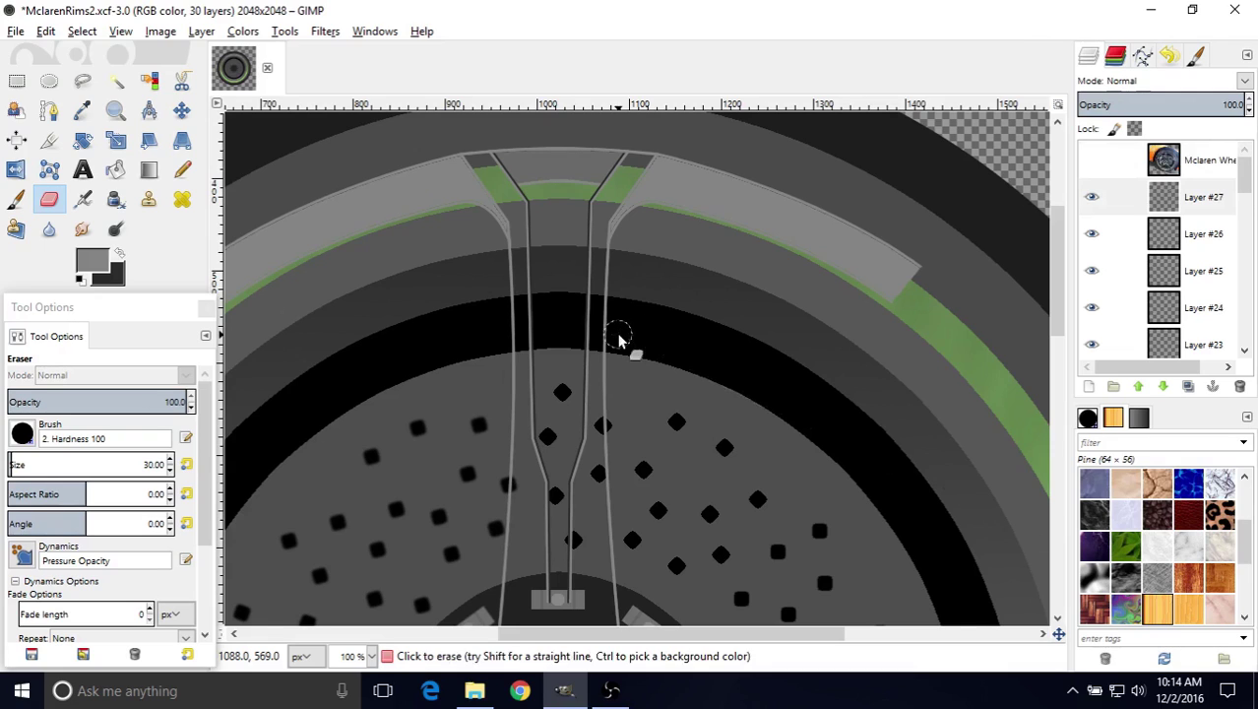
- Rotate the copied spoke layer by 72 degrees about the image center at 1024, 1024 px
left_click(201, 31)
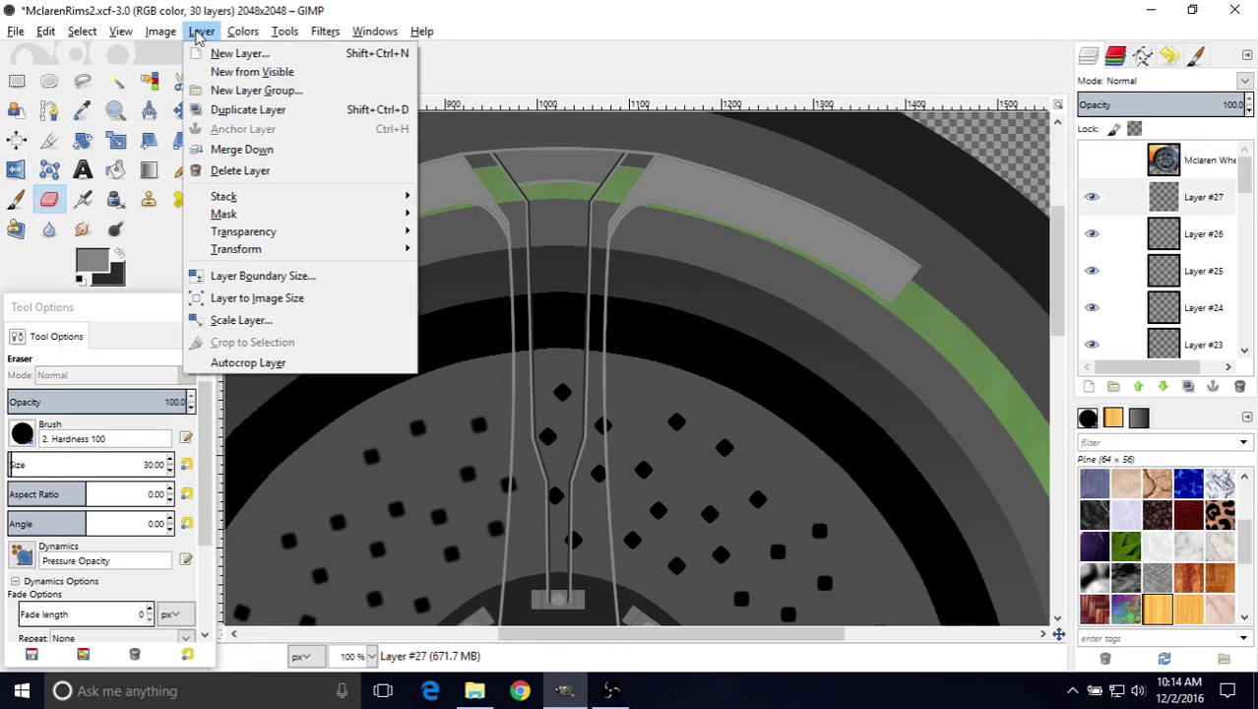
left_click(201, 31)
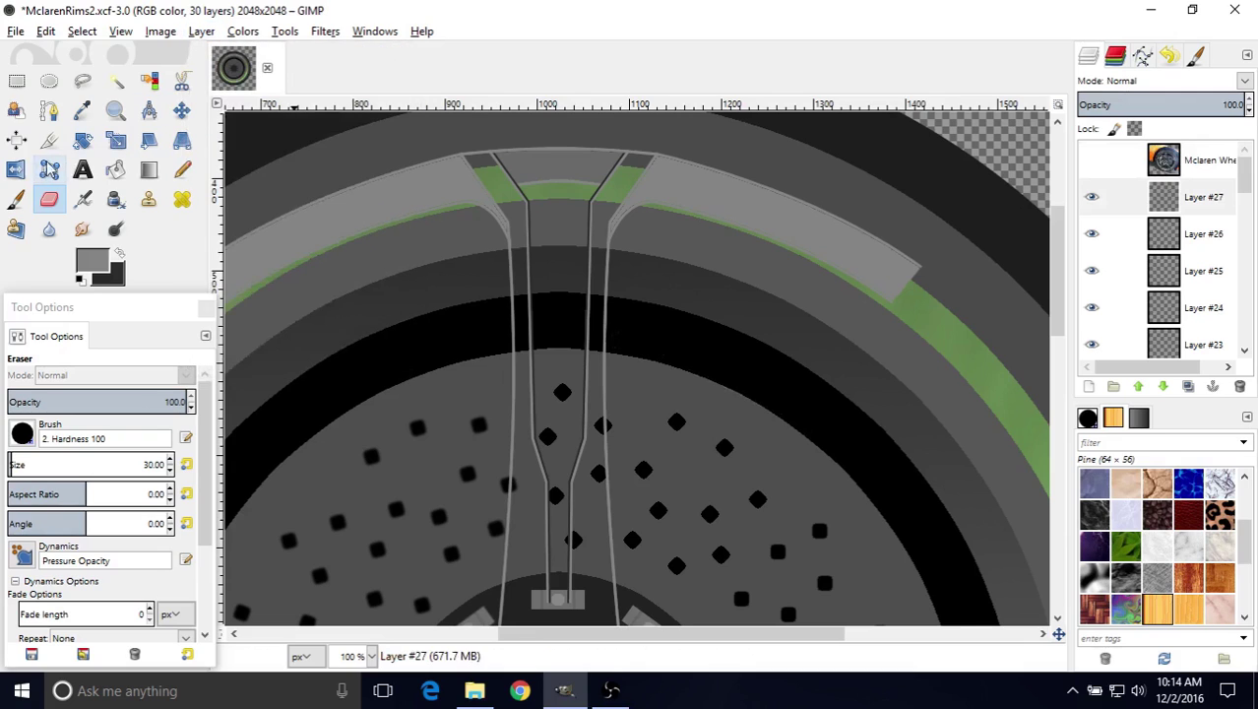
left_click(82, 141)
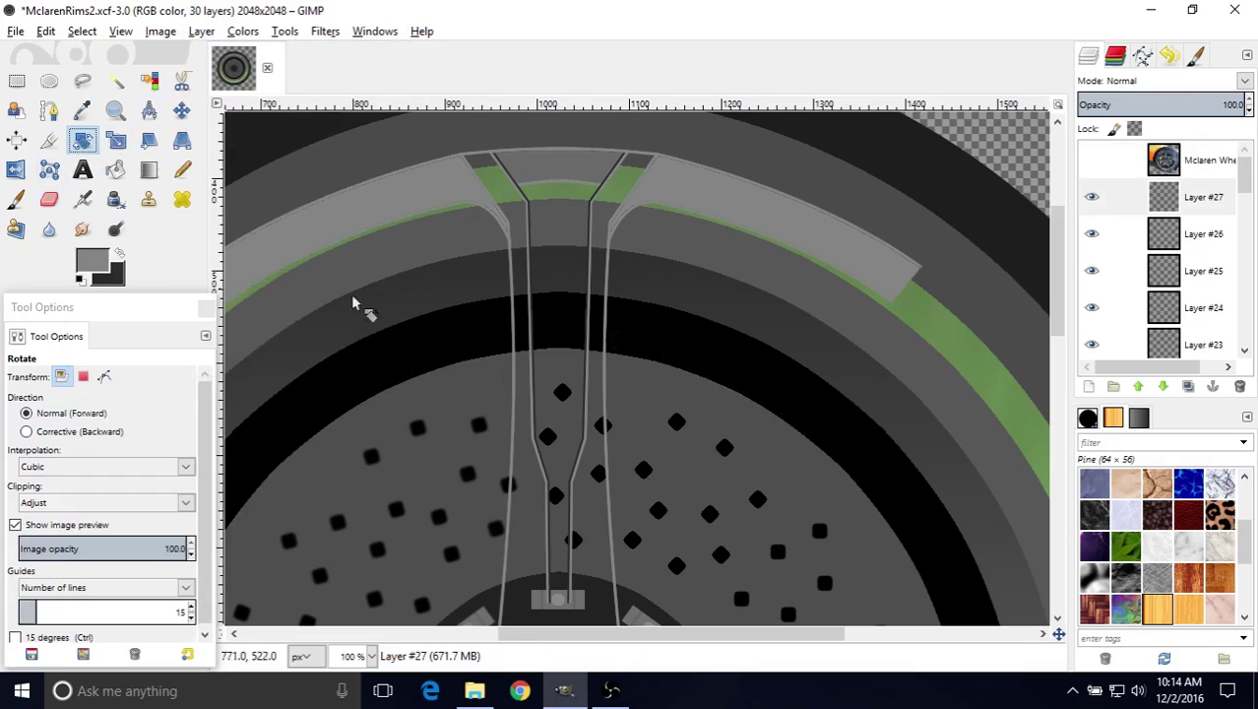
left_click(598, 355)
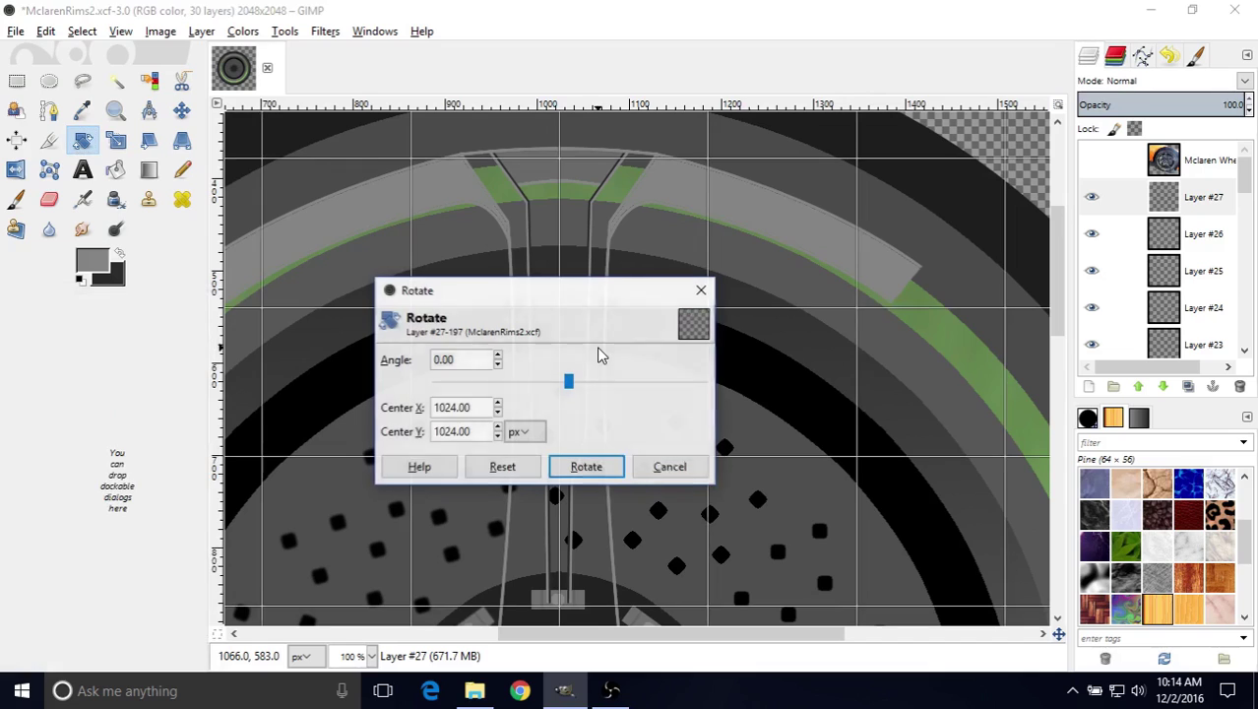
type("72")
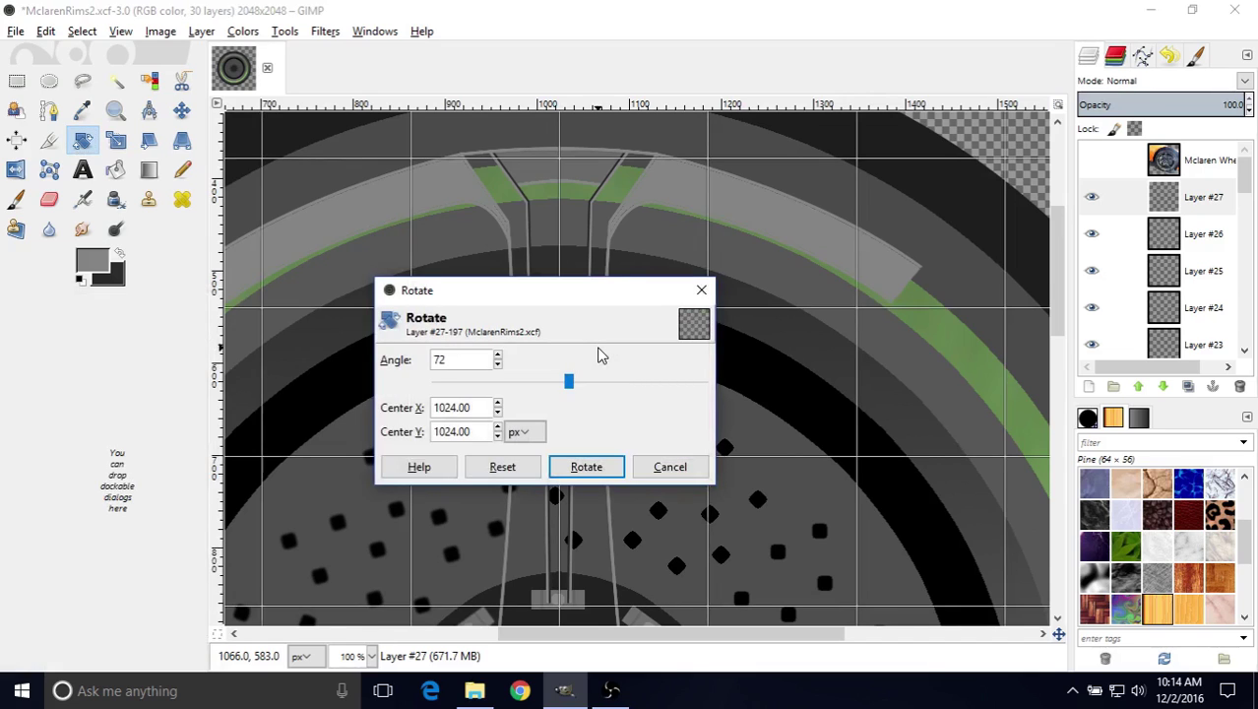
key("Tab")
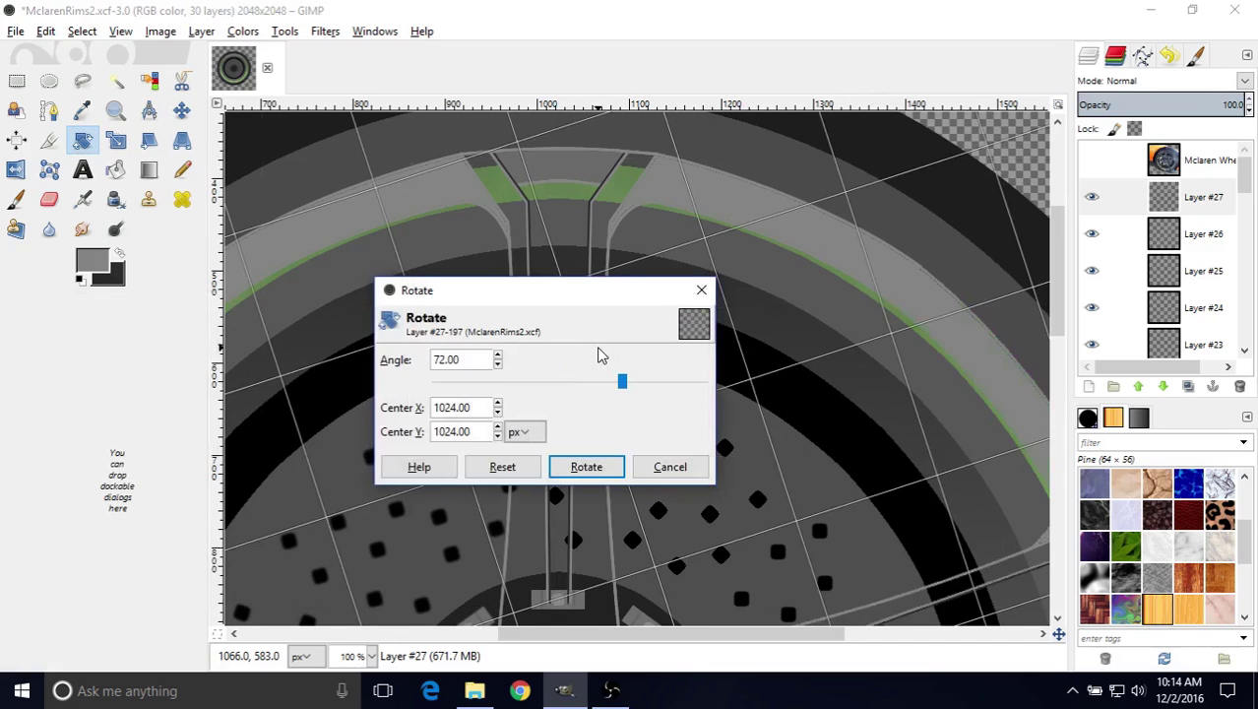
left_click(585, 468)
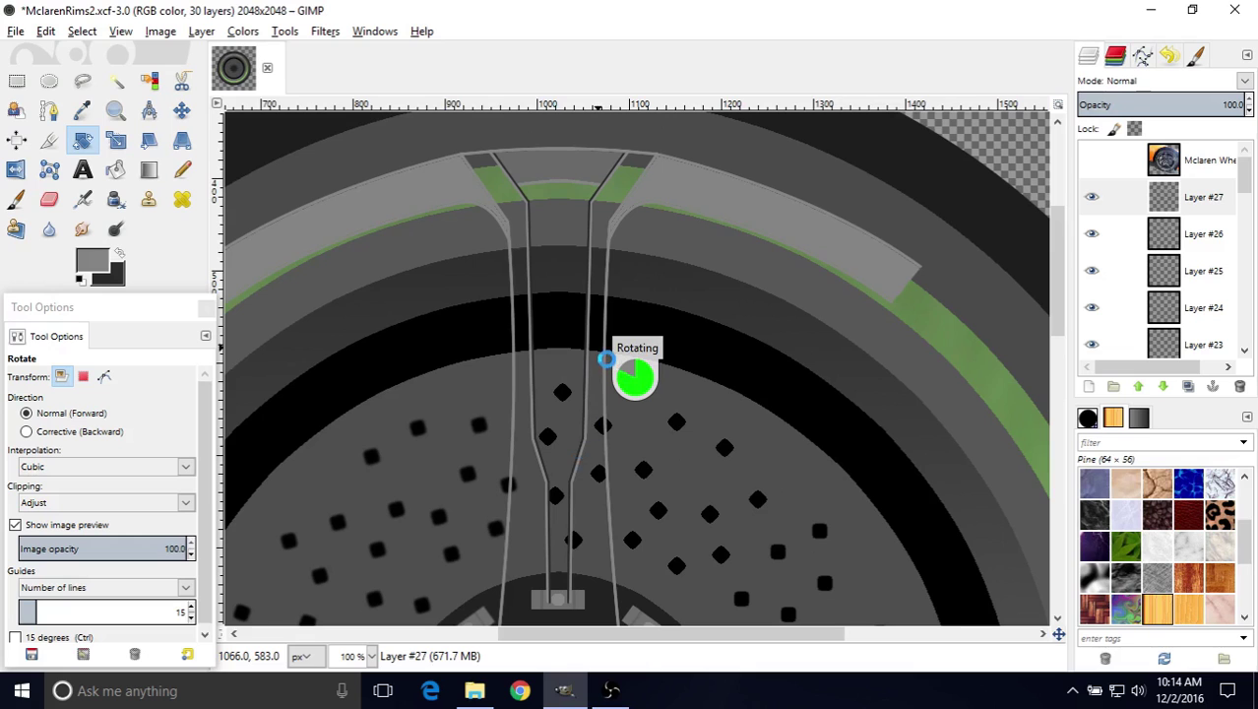
- Examine the rotated spoke and how its rim band lines up with the upright spoke's band
scroll(657, 251, "down", 2)
scroll(658, 250, "right", 2)
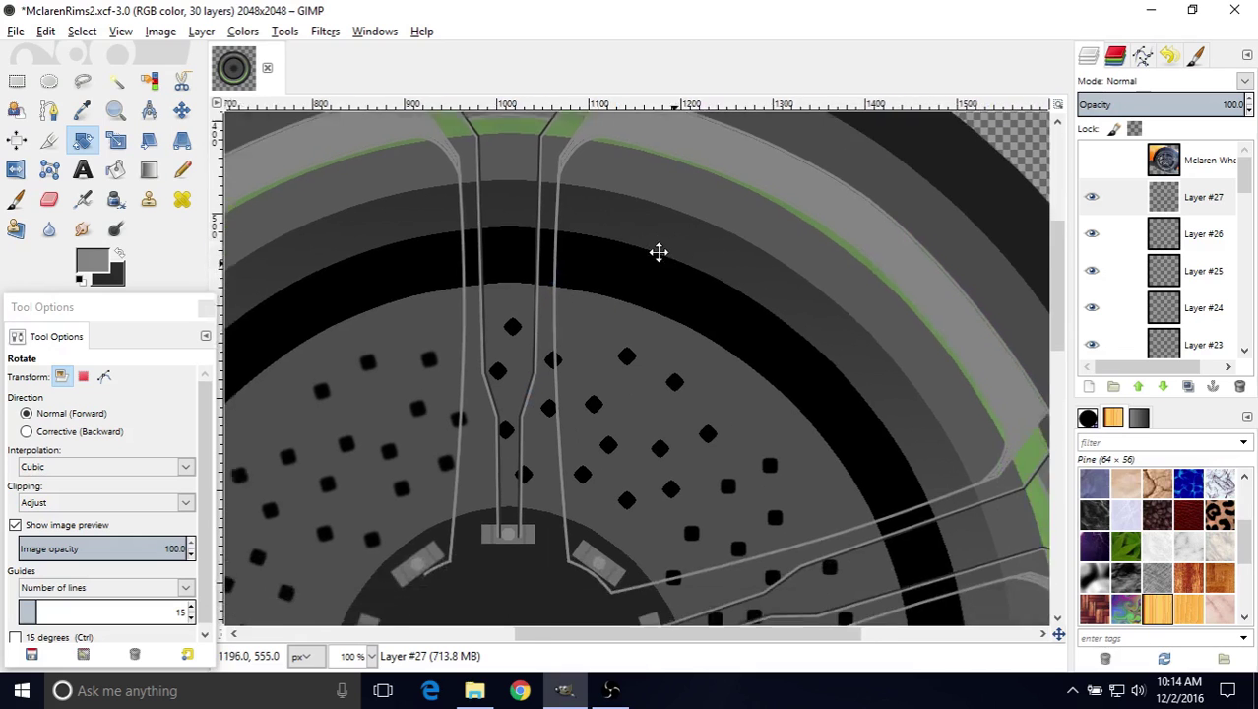
scroll(739, 412, "down", 3)
scroll(739, 411, "right", 3)
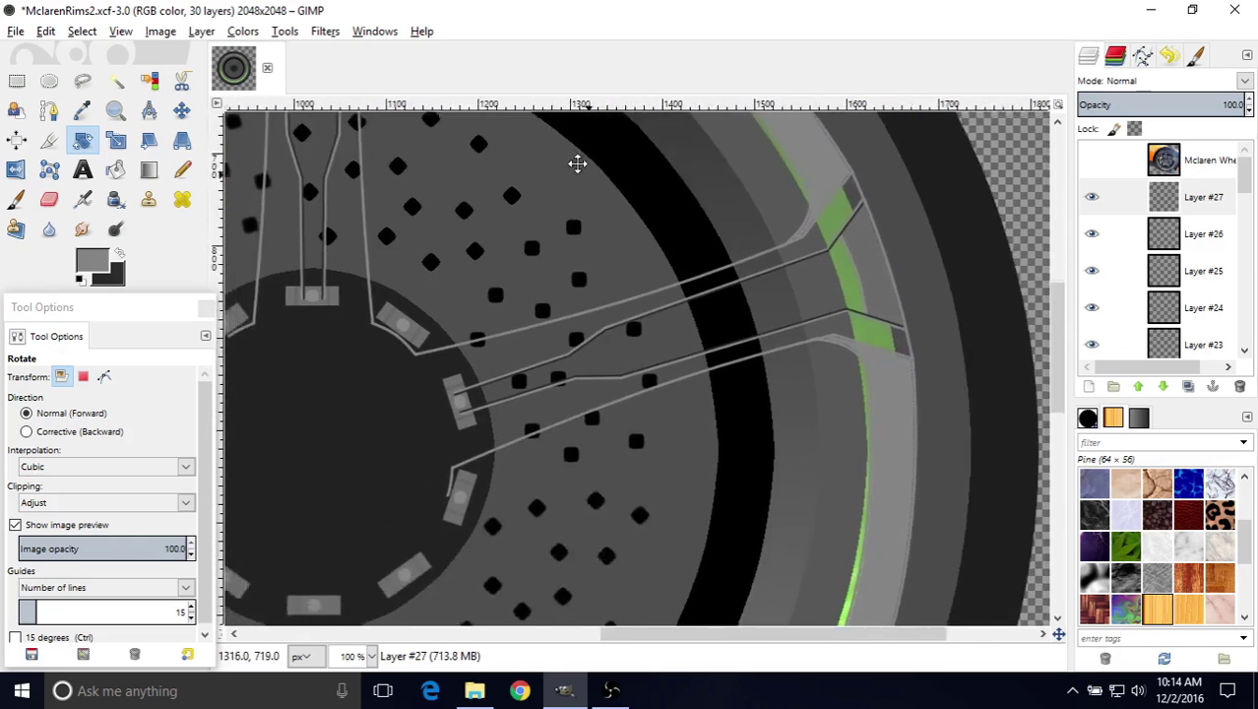
scroll(640, 280, "up", 5)
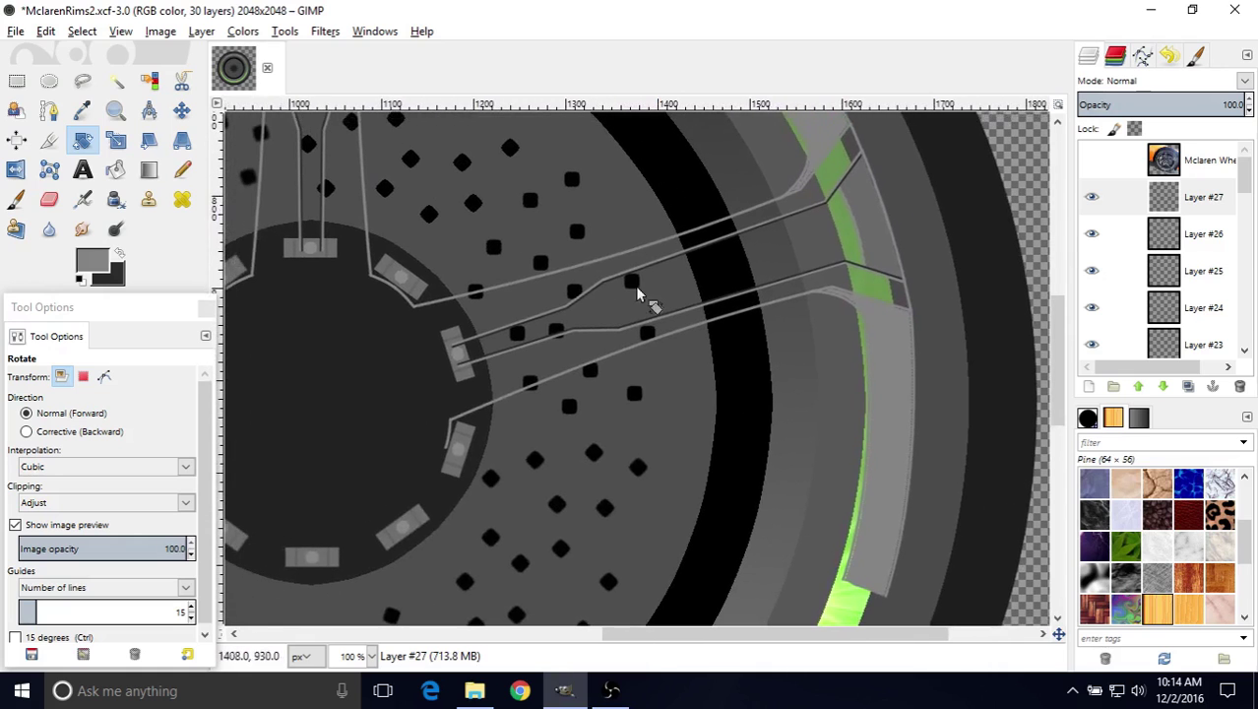
scroll(716, 356, "left", 6)
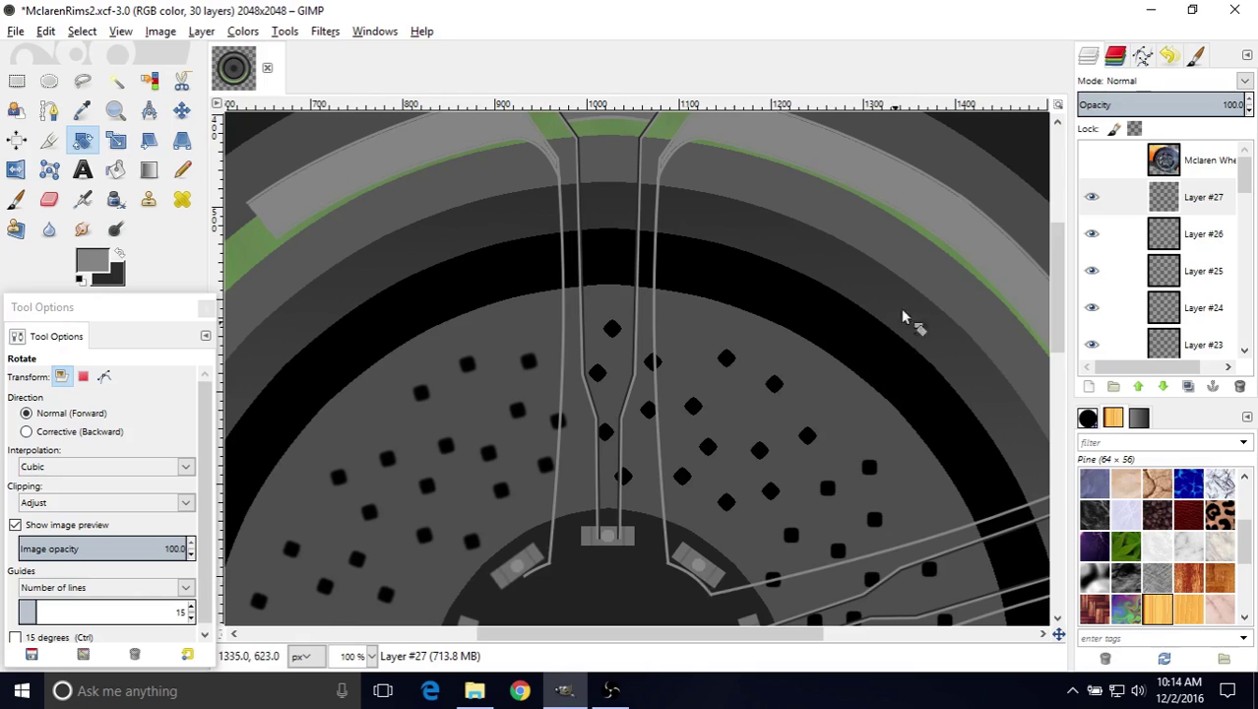
scroll(715, 204, "up", 1)
scroll(648, 301, "right", 5)
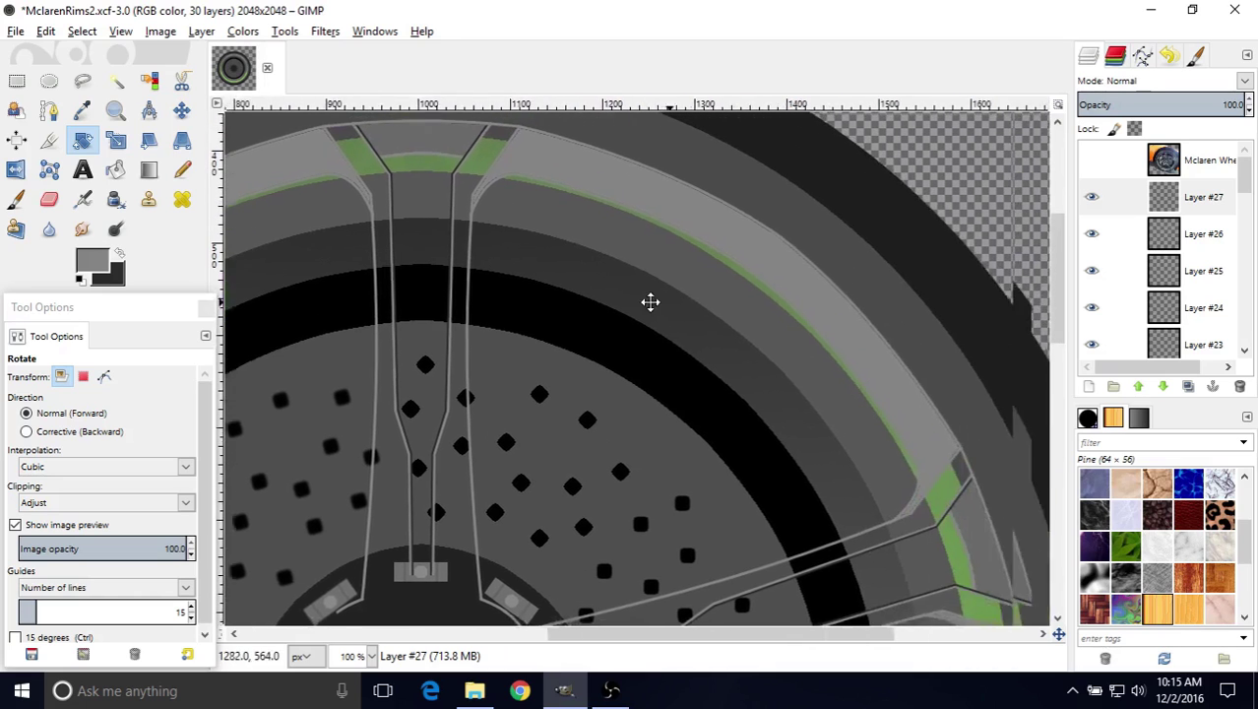
scroll(739, 345, "up", 3, "ctrl")
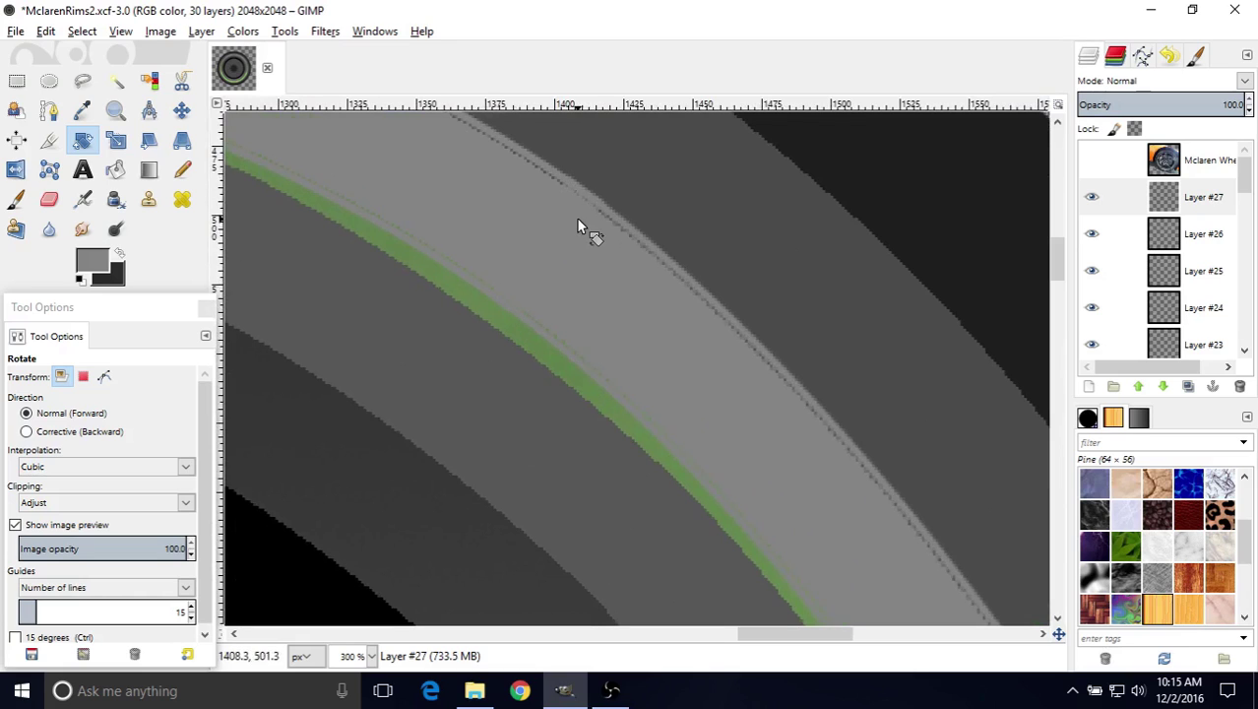
scroll(577, 219, "down", 4, "ctrl")
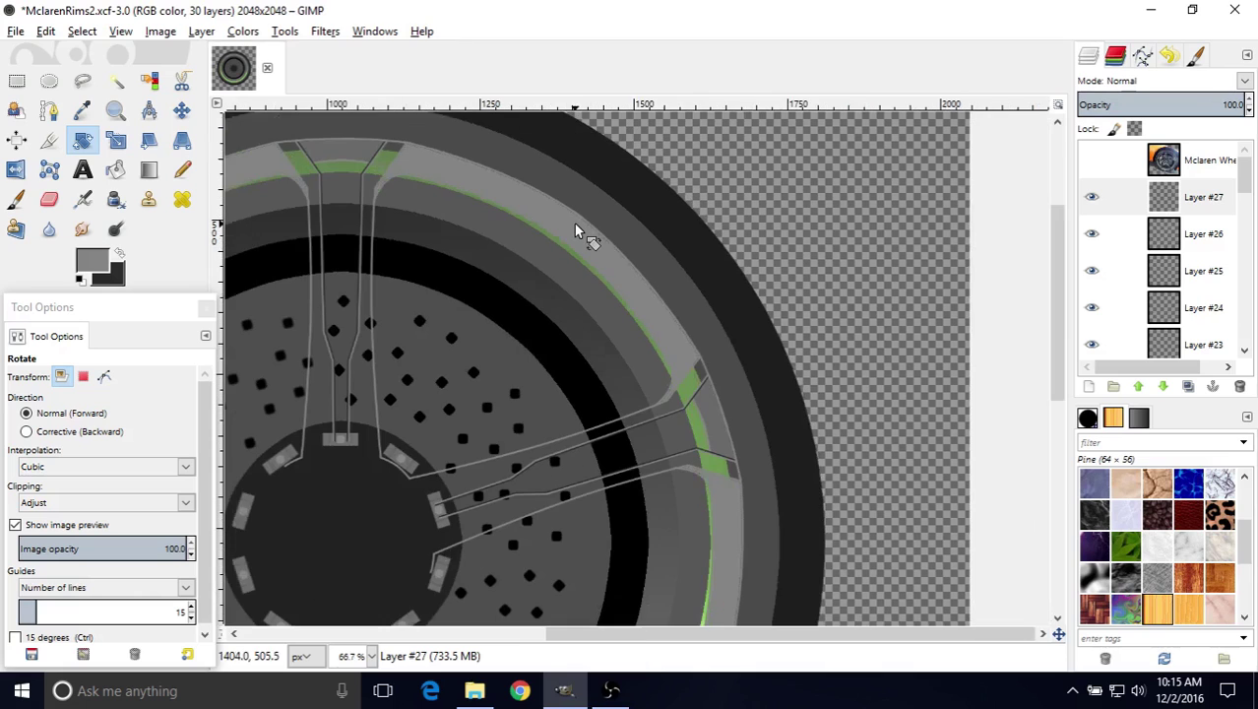
middle_click_drag(530, 243, 707, 264)
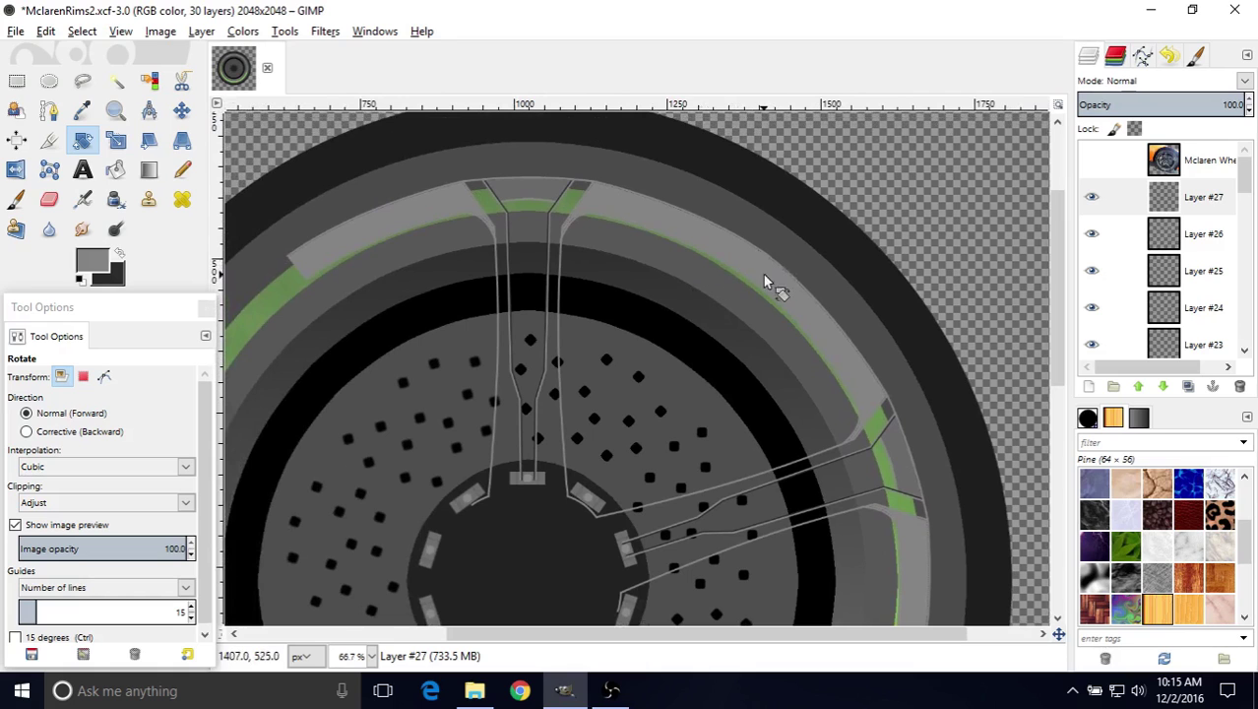
middle_click_drag(668, 352, 622, 395)
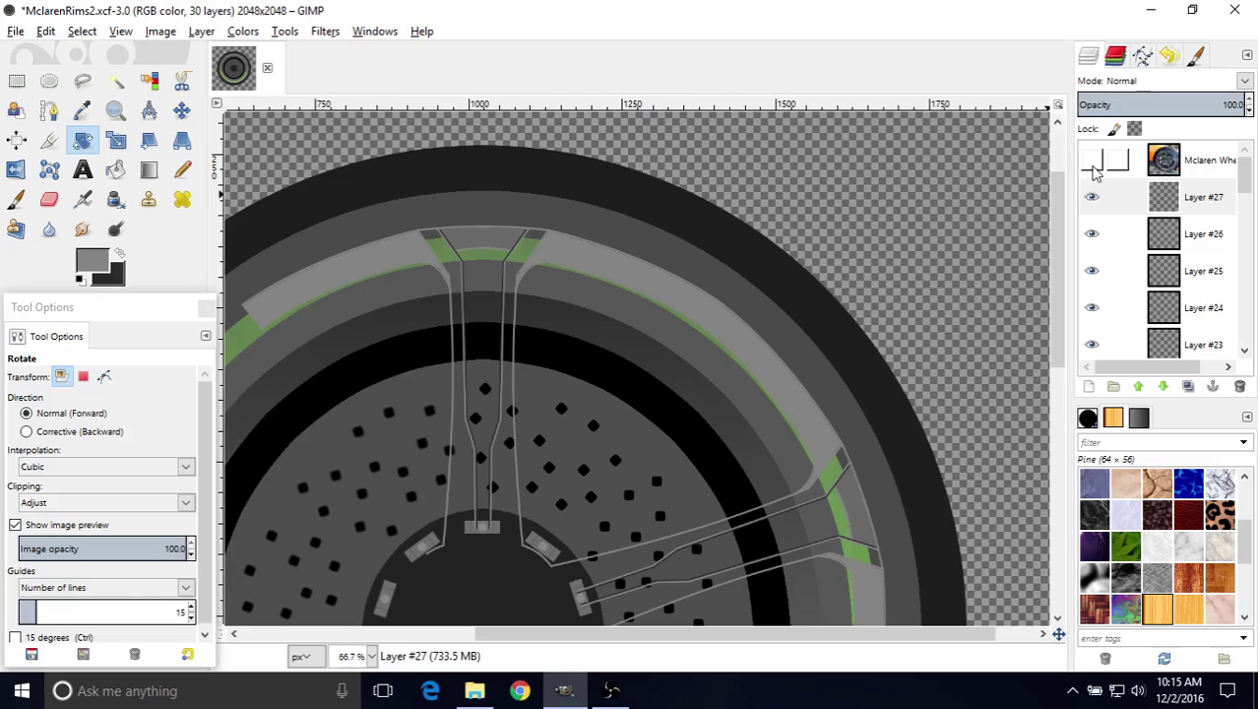
- Save the image under the new file name MclarenRims3.xcf in the Gimp Stuff folder
left_click(17, 32)
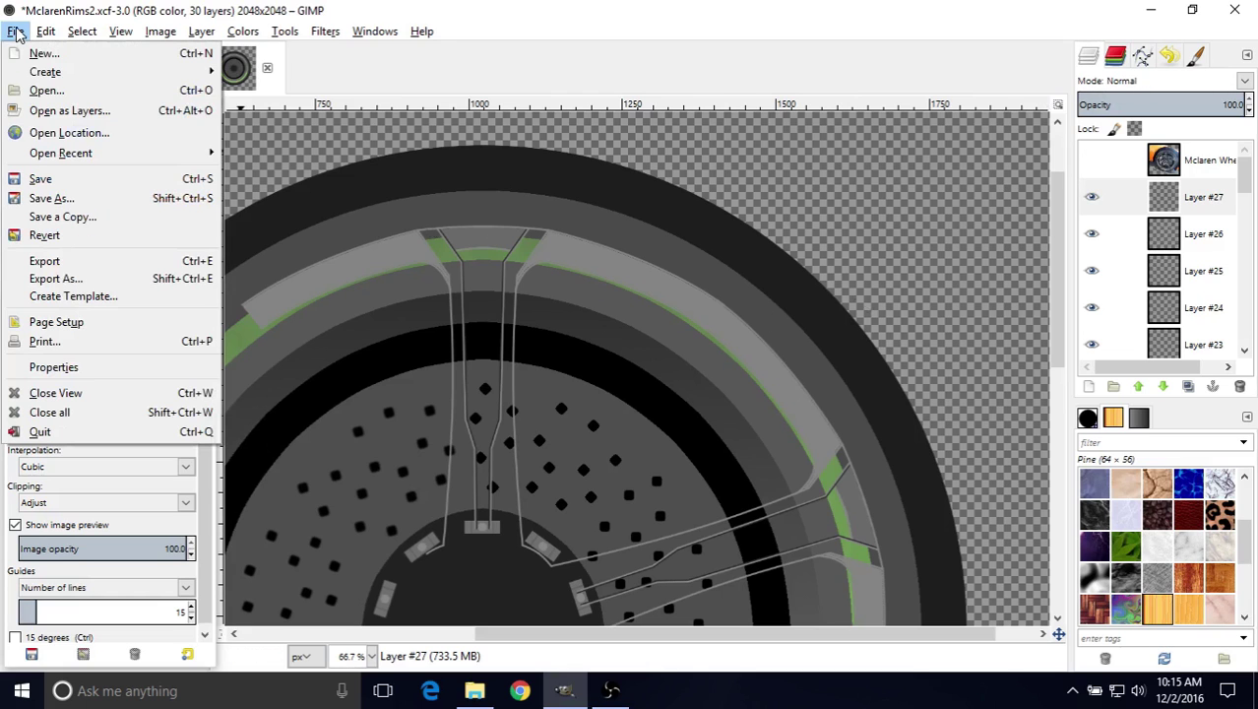
left_click(39, 198)
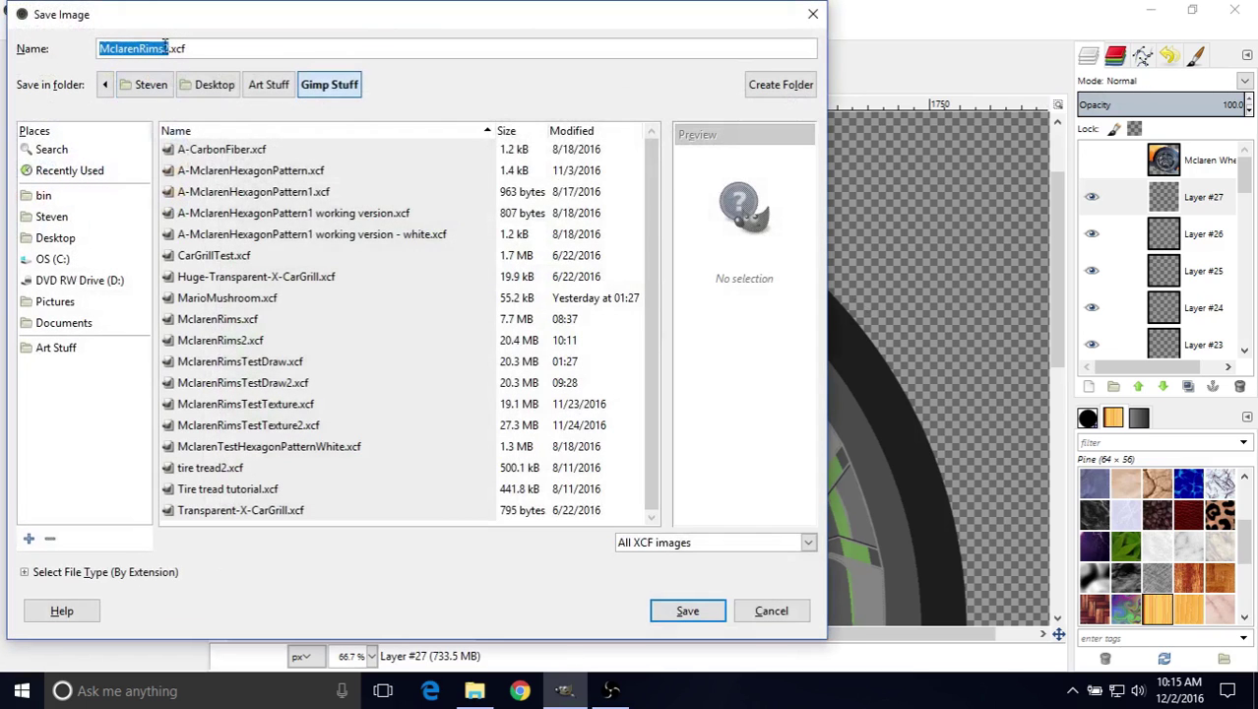
left_click(164, 49)
double_click(164, 48)
left_click(164, 49)
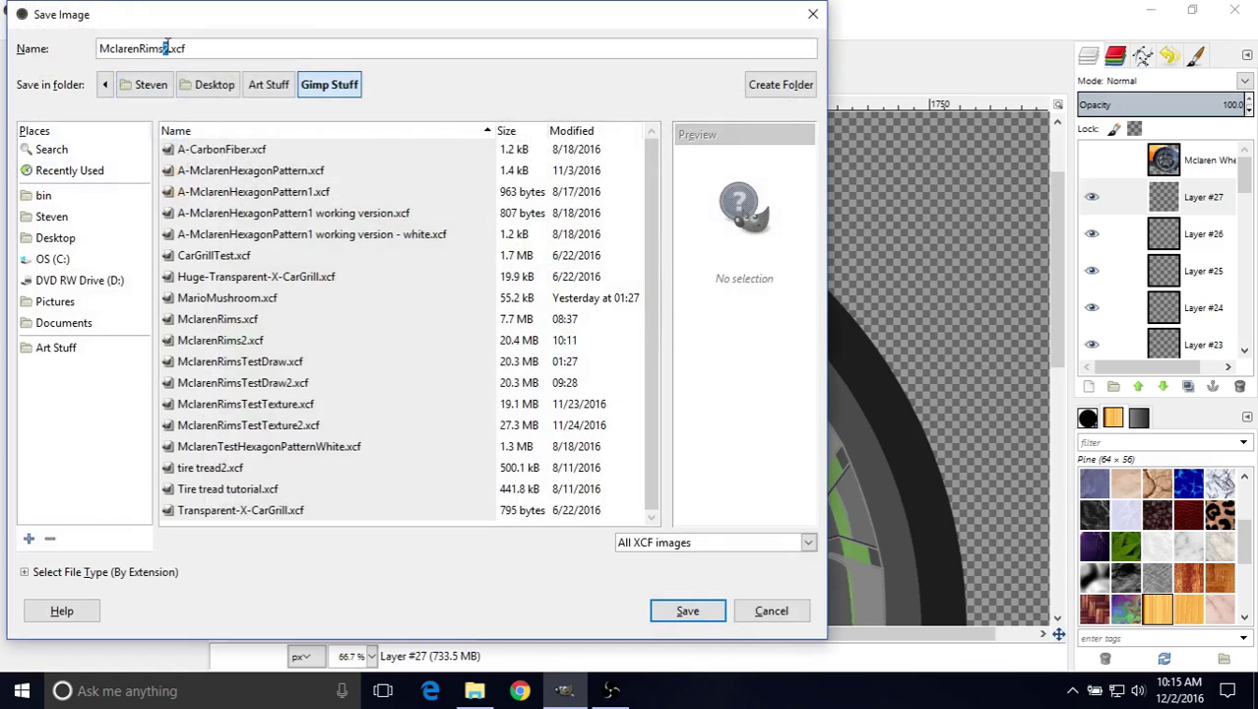
type("3")
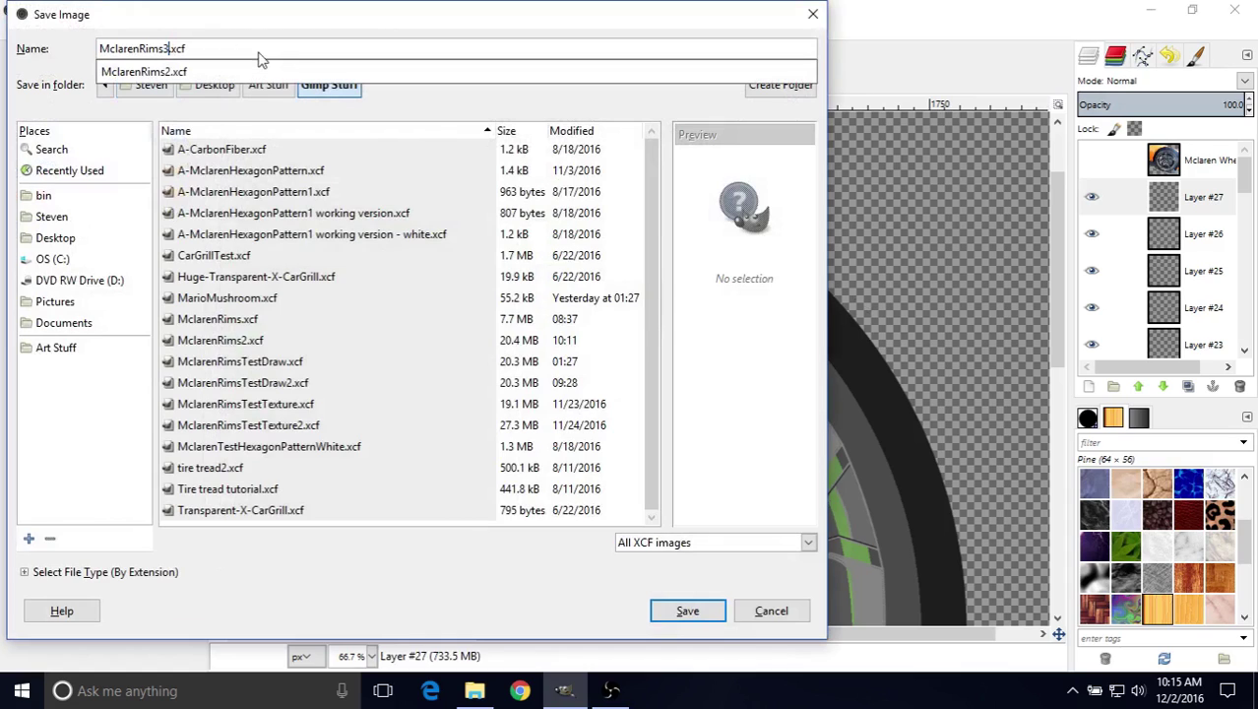
left_click(694, 609)
left_click(695, 611)
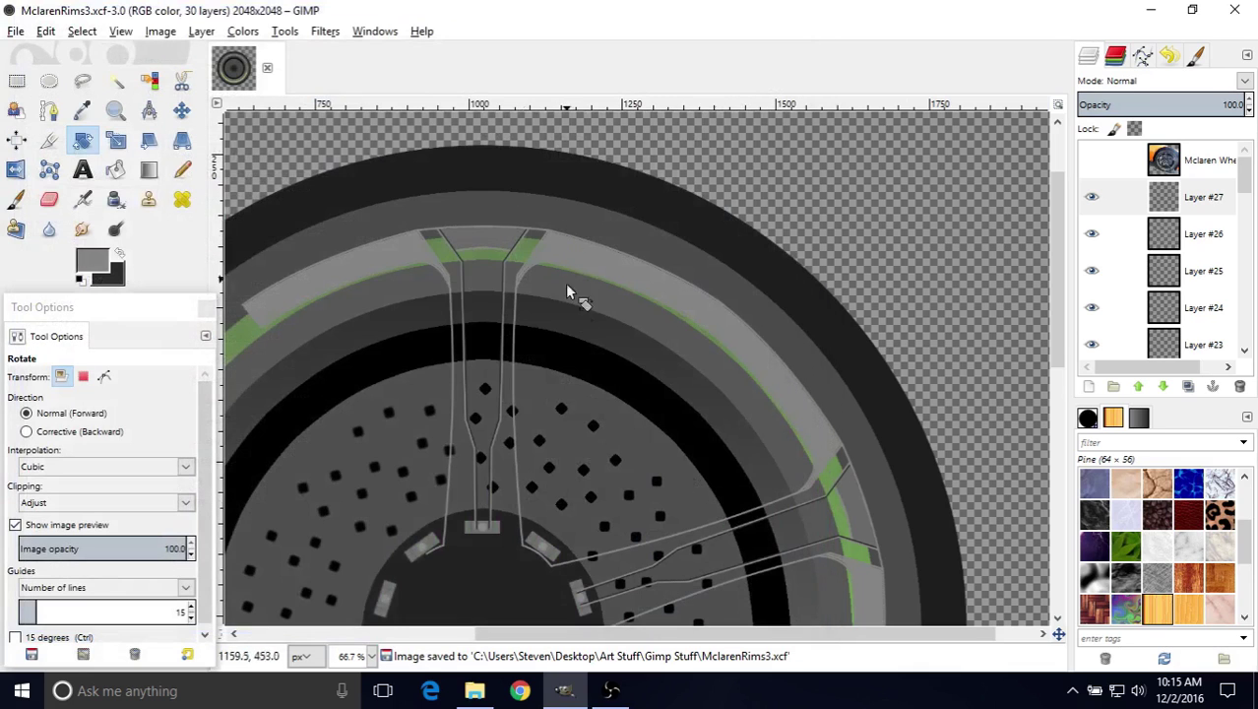
- Make the McLaren wheel reference photo layer visible over the drawn rim
middle_click_drag(554, 347, 576, 337)
scroll(592, 335, "down", 3)
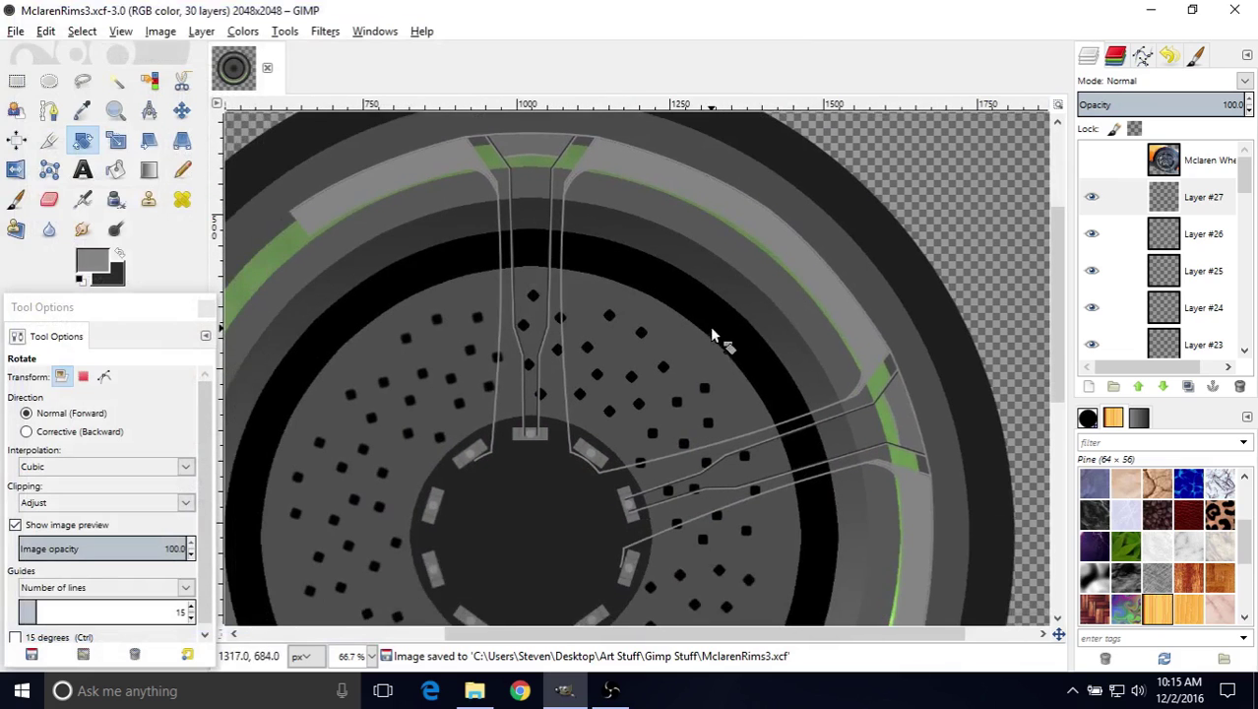
middle_click_drag(716, 339, 740, 427)
scroll(741, 416, "up", 1, "ctrl")
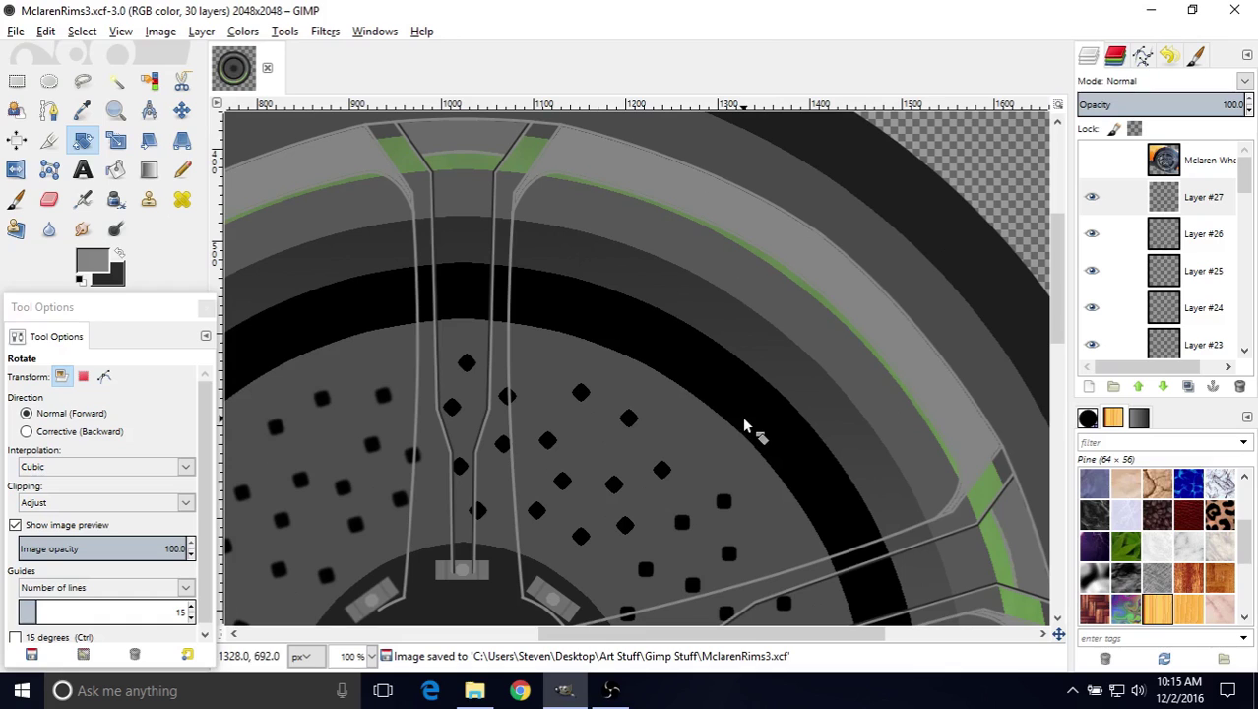
scroll(674, 313, "down", 1, "ctrl")
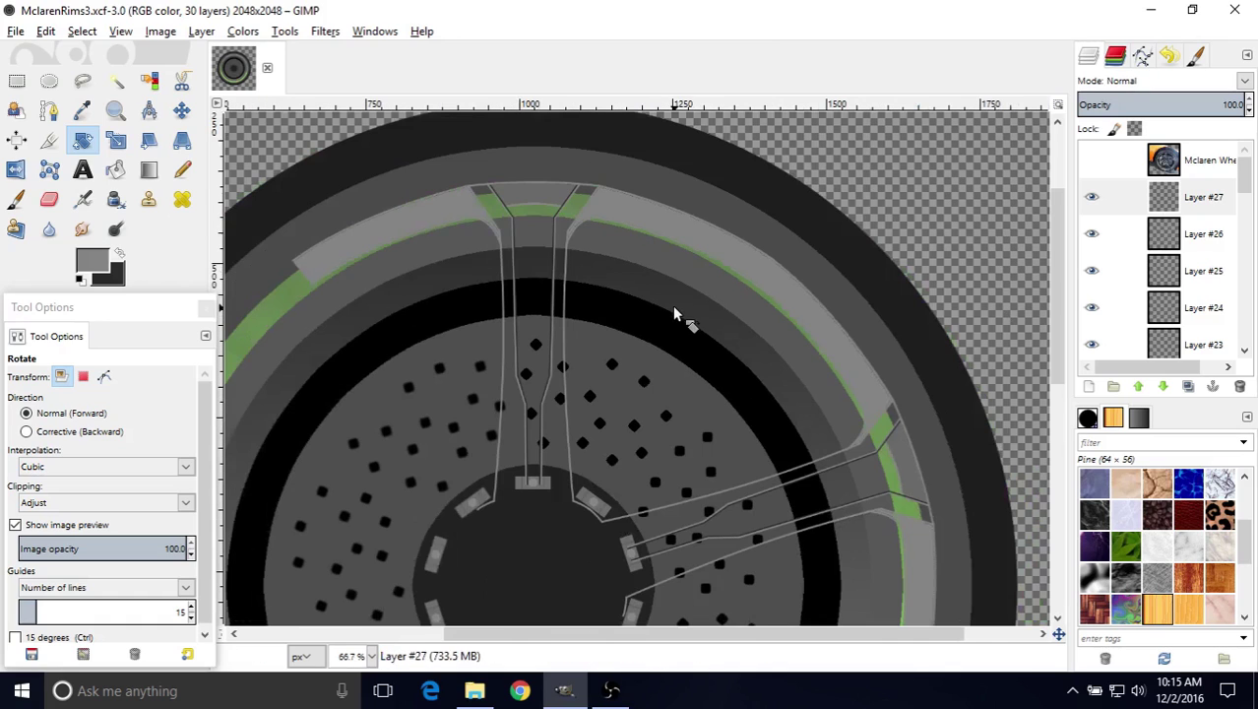
scroll(666, 292, "right", 1)
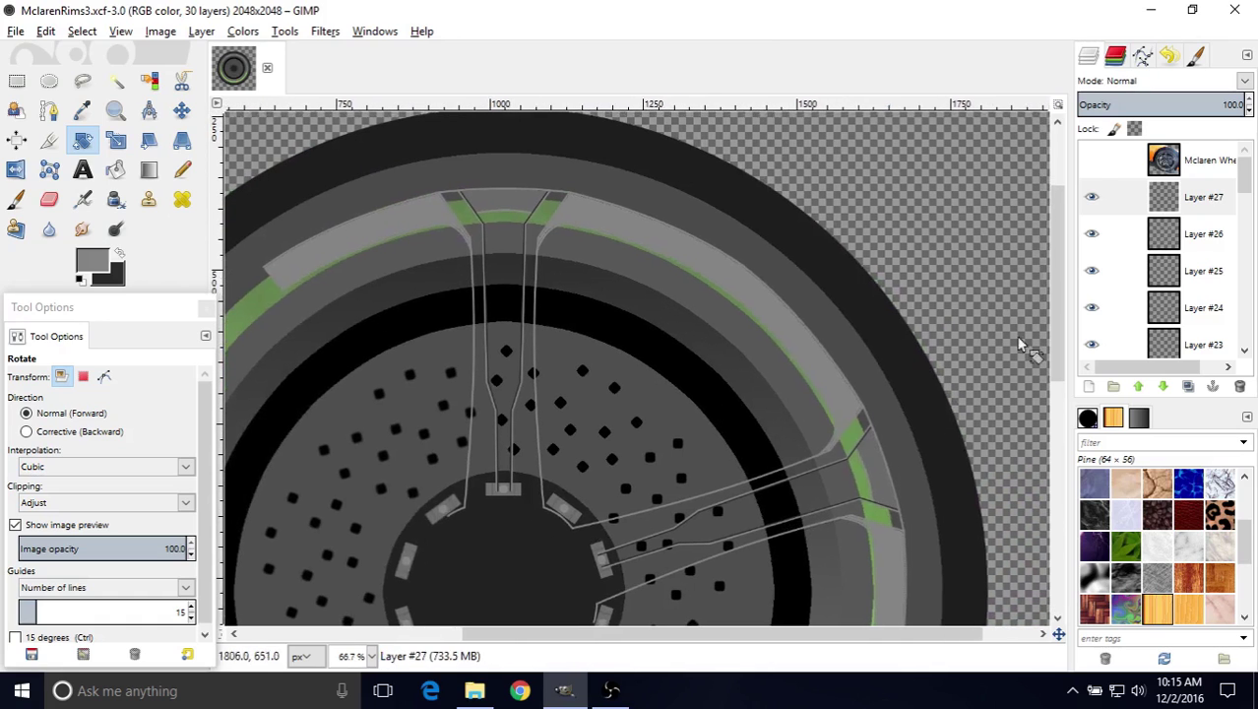
left_click(1090, 161)
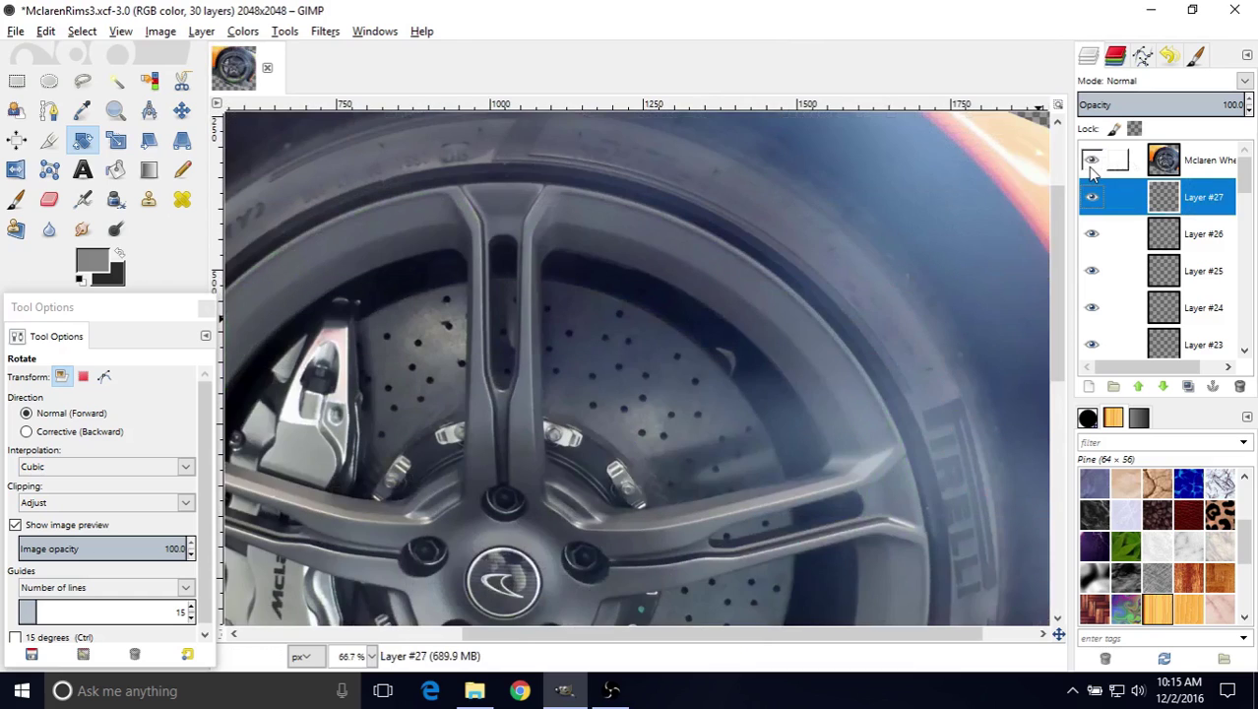
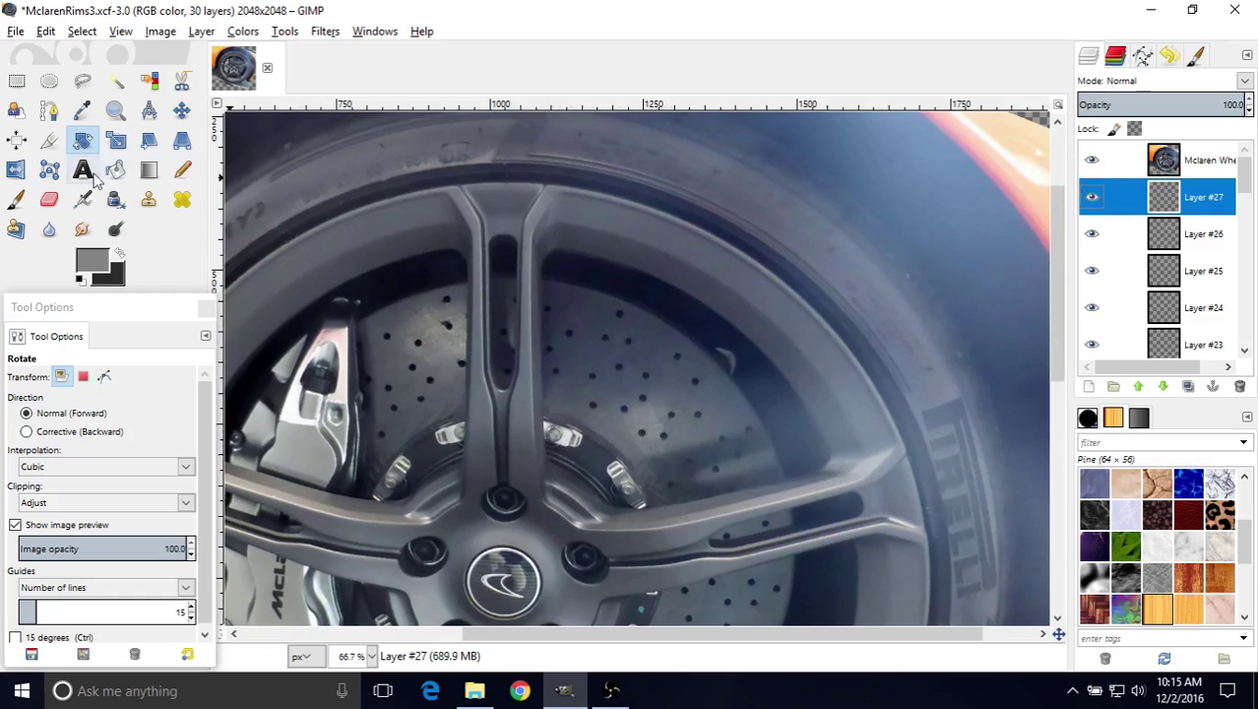
- Trace a closed path with the Paths tool around the opening between the upright spoke and the neighbouring spoke to its right
left_click(49, 112)
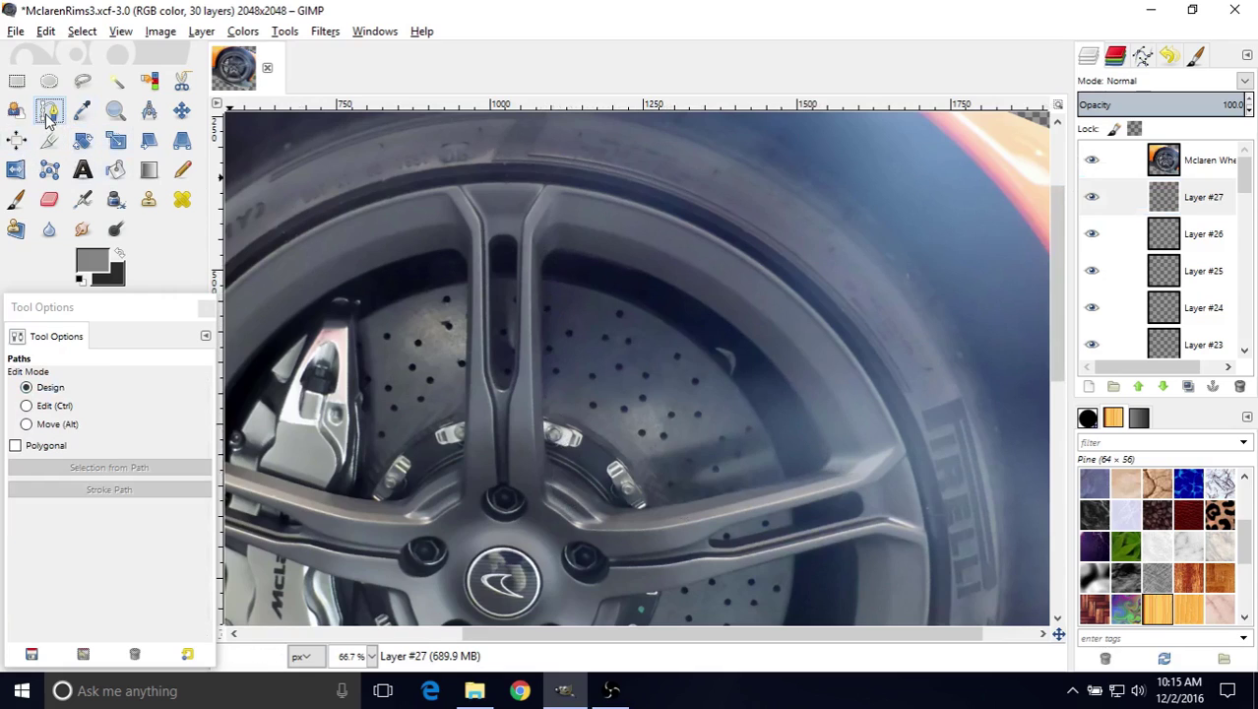
left_click(43, 392)
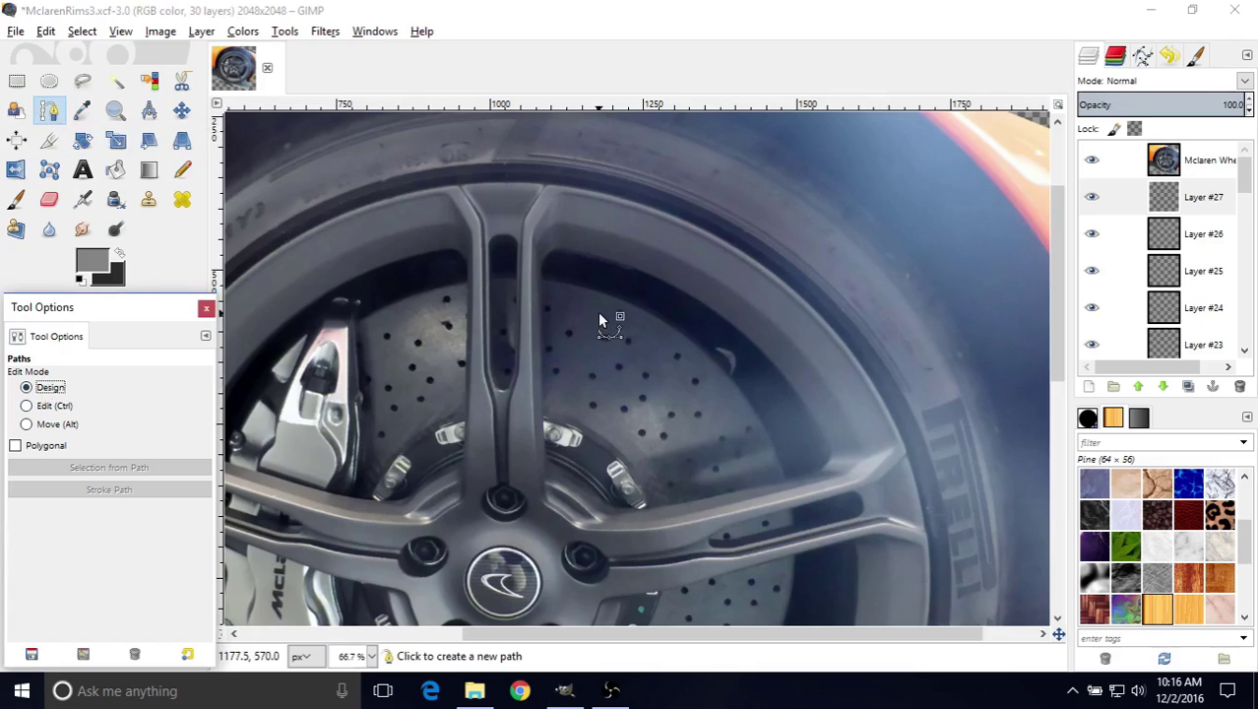
left_click(540, 268)
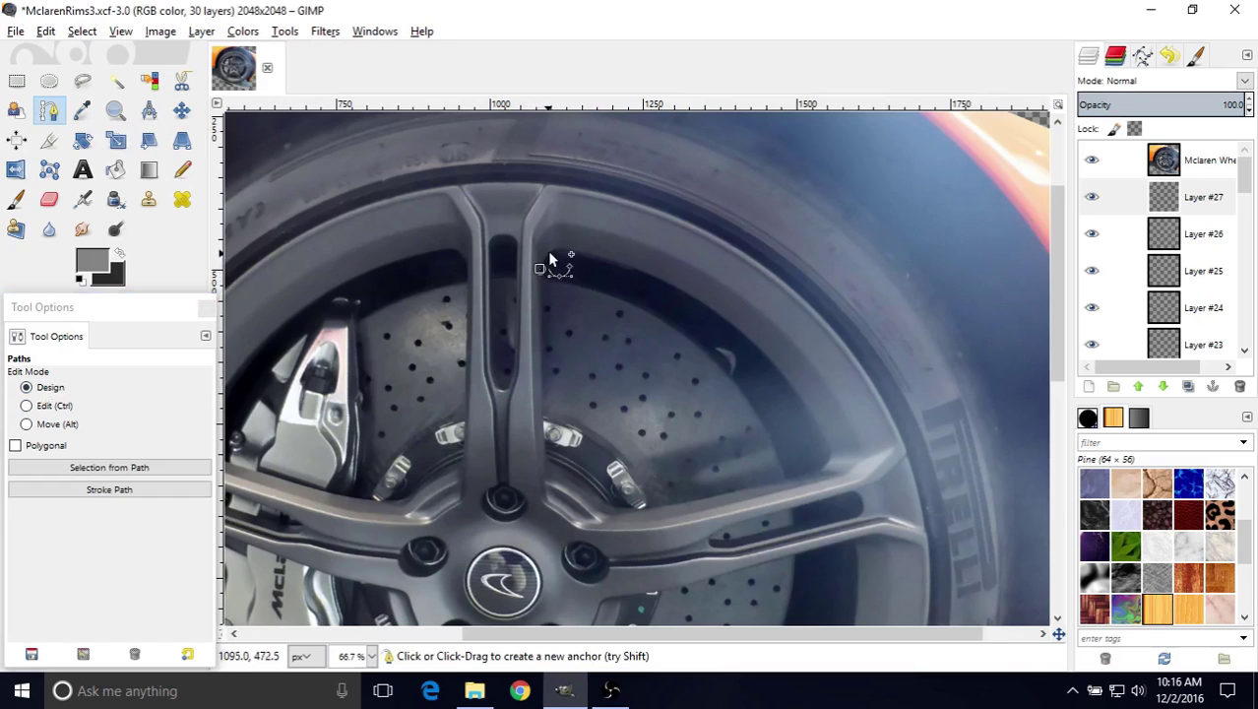
left_click(556, 248)
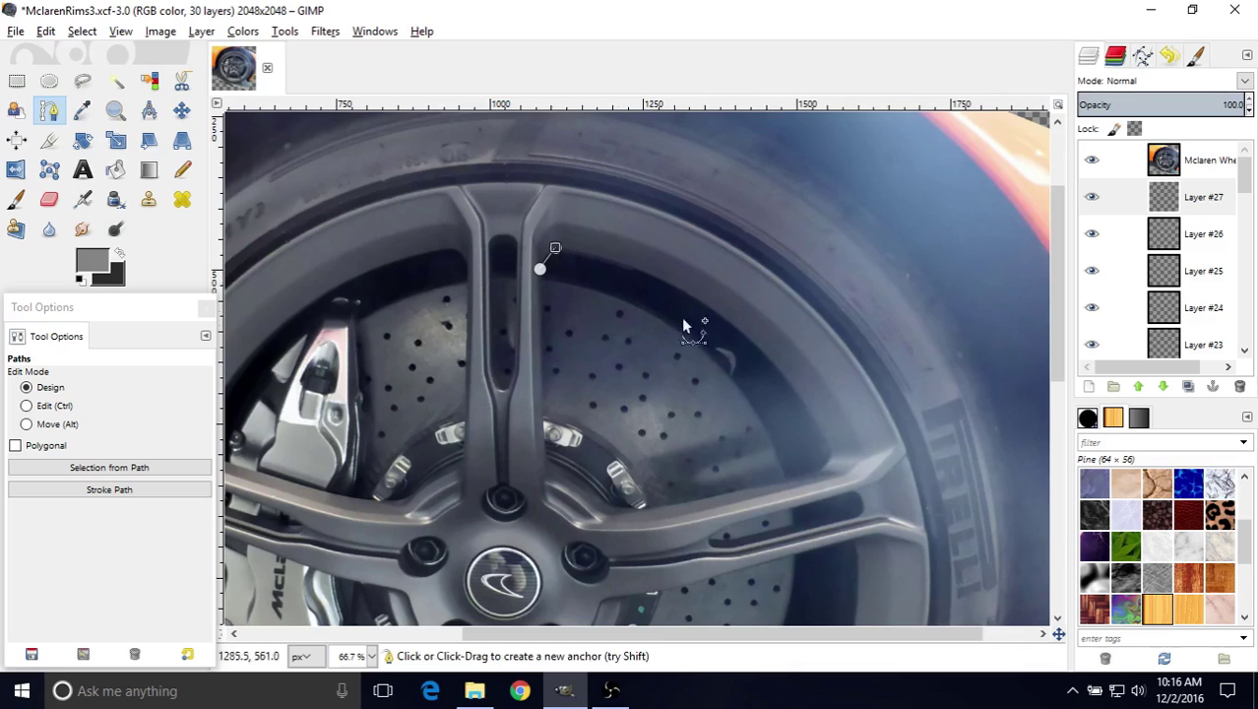
left_click(832, 449)
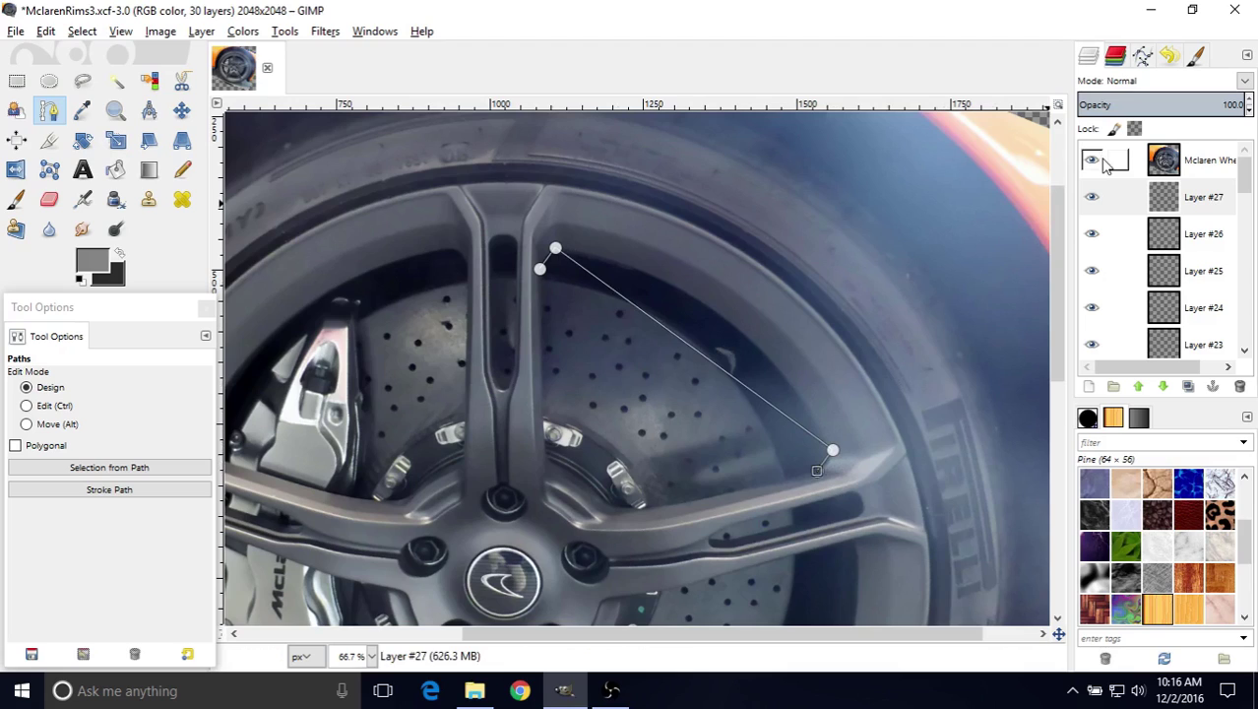
left_click(635, 506)
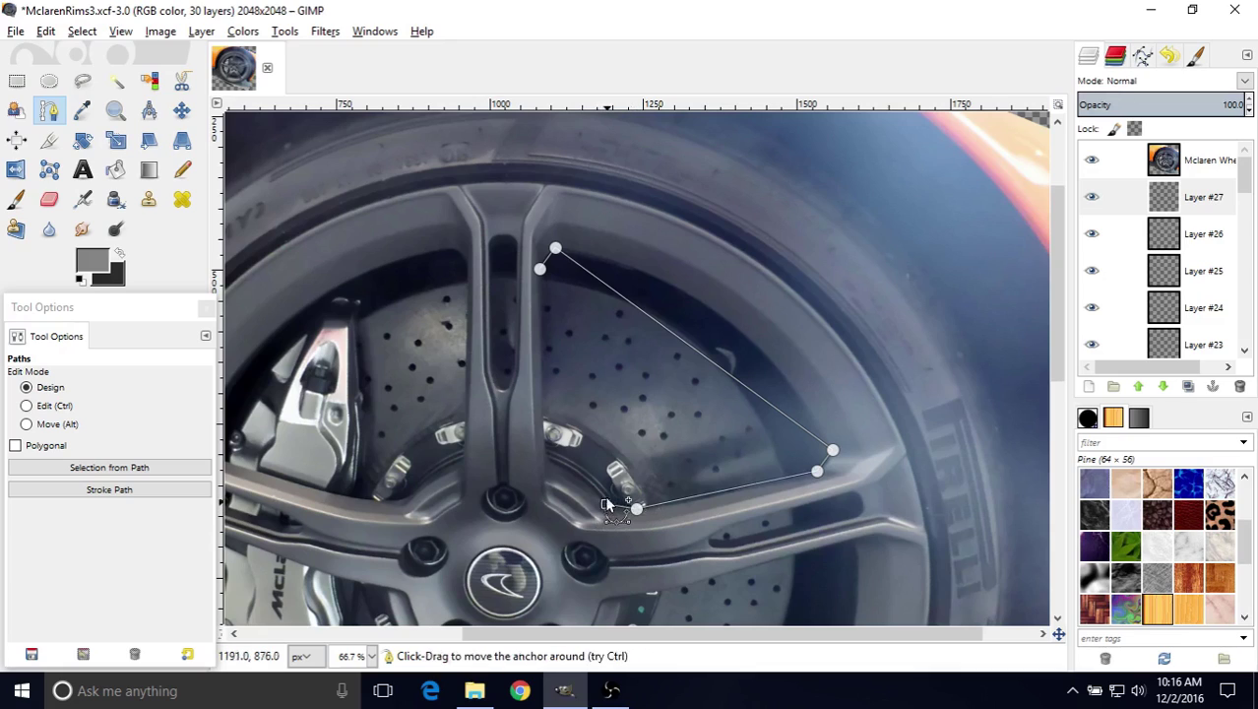
left_click(542, 440)
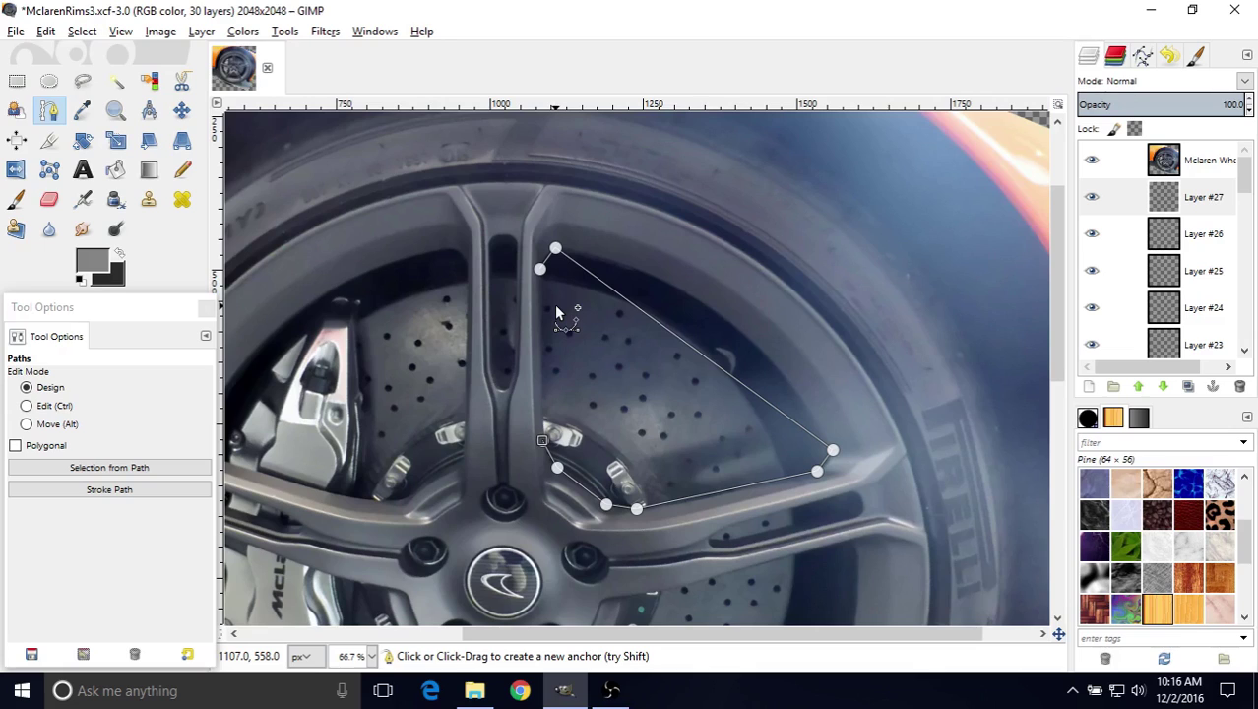
left_click(56, 407)
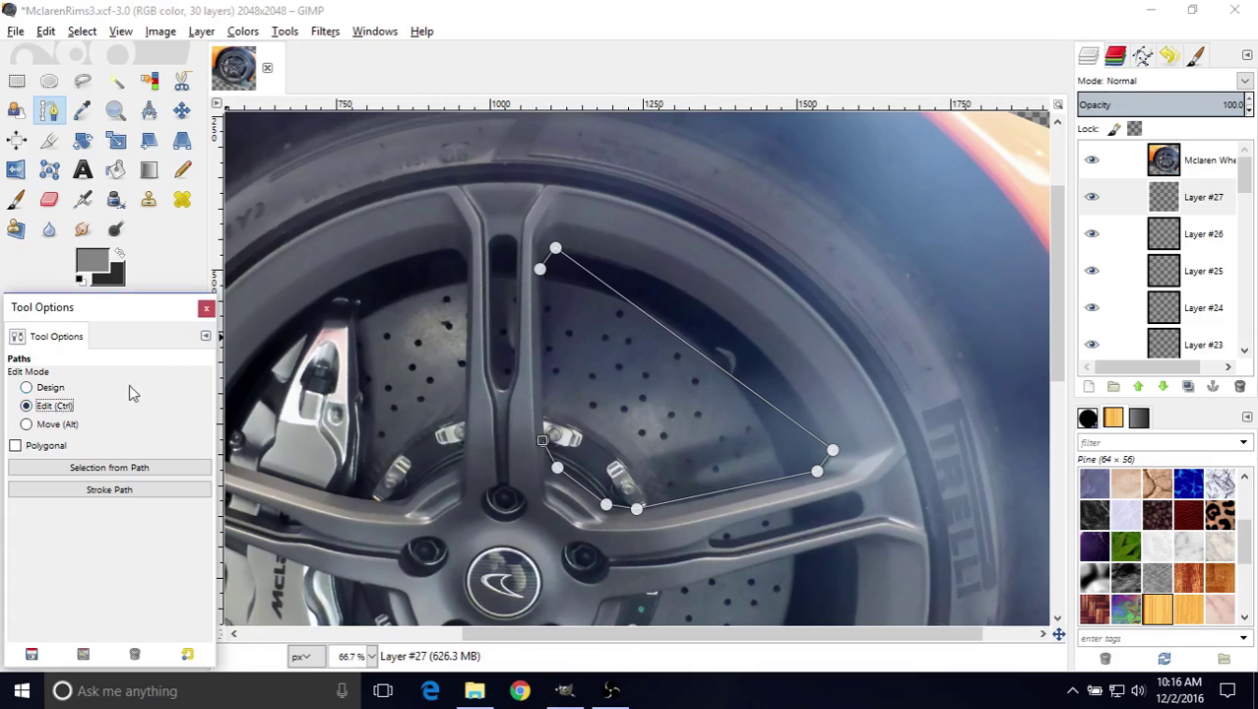
left_click(539, 270)
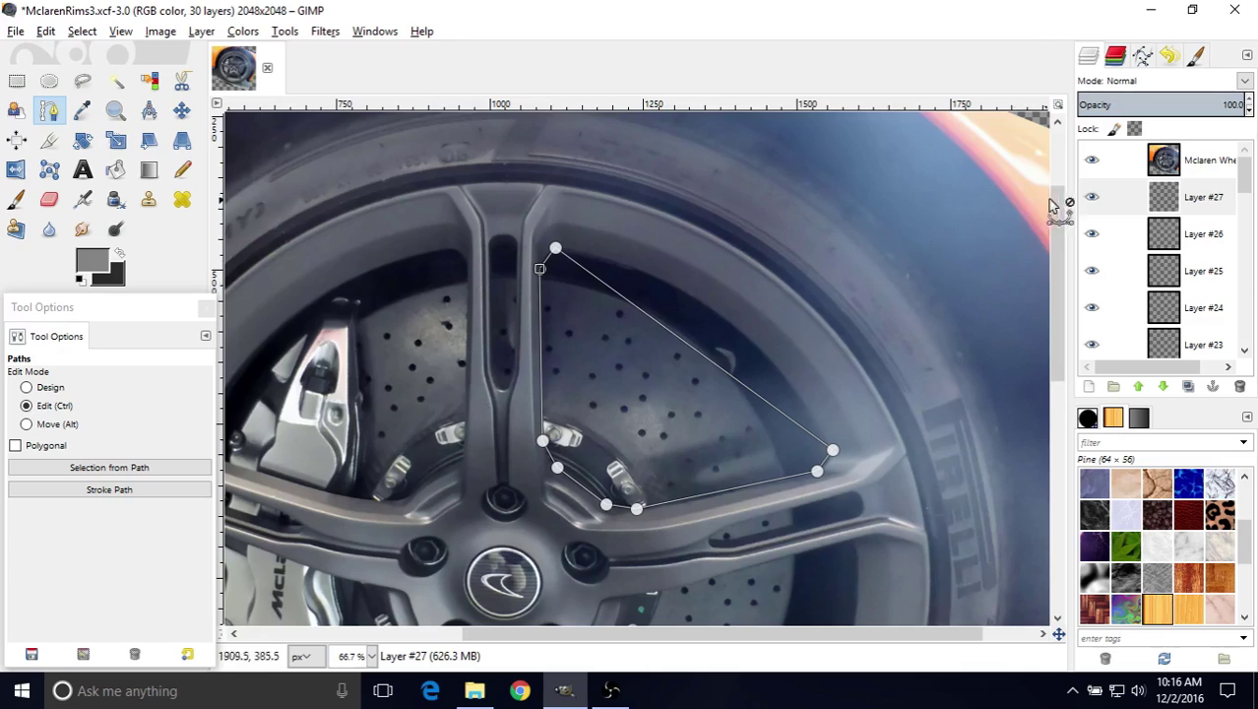
- Hide the reference photo layer and move the path's outer corner anchors to fit inside the drawn spoke lines
left_click(1090, 163)
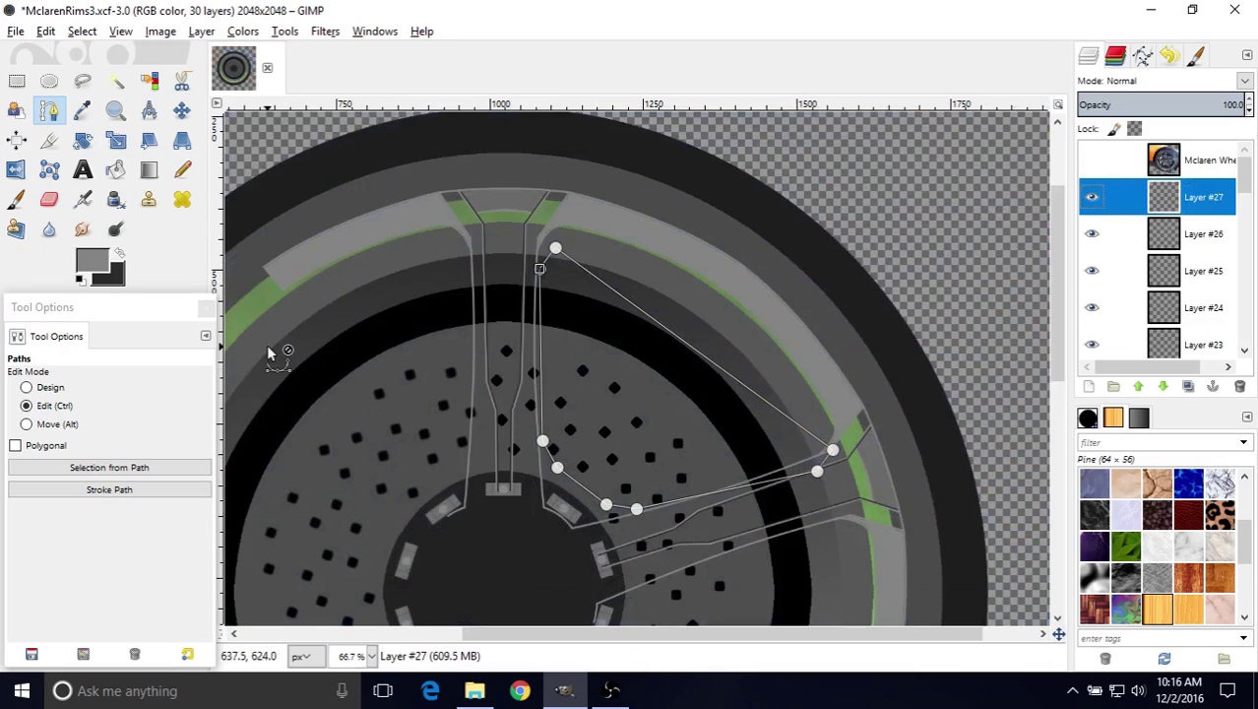
left_click(26, 387)
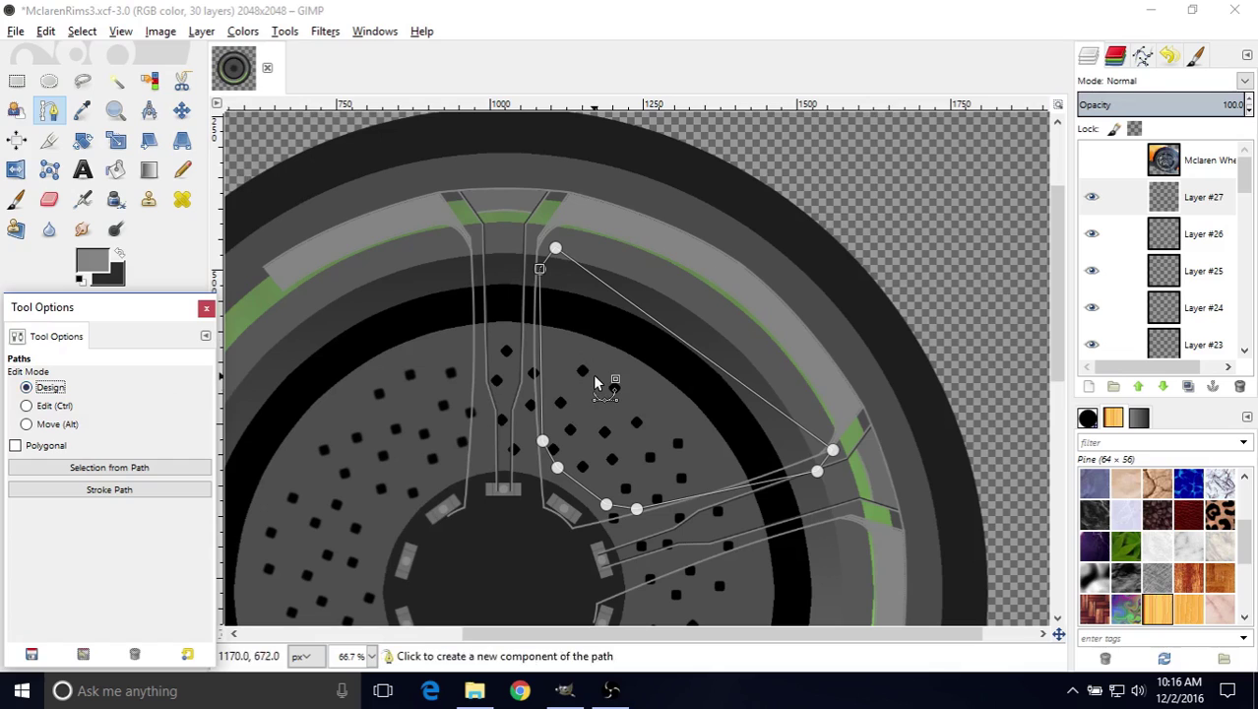
left_click_drag(833, 451, 798, 458)
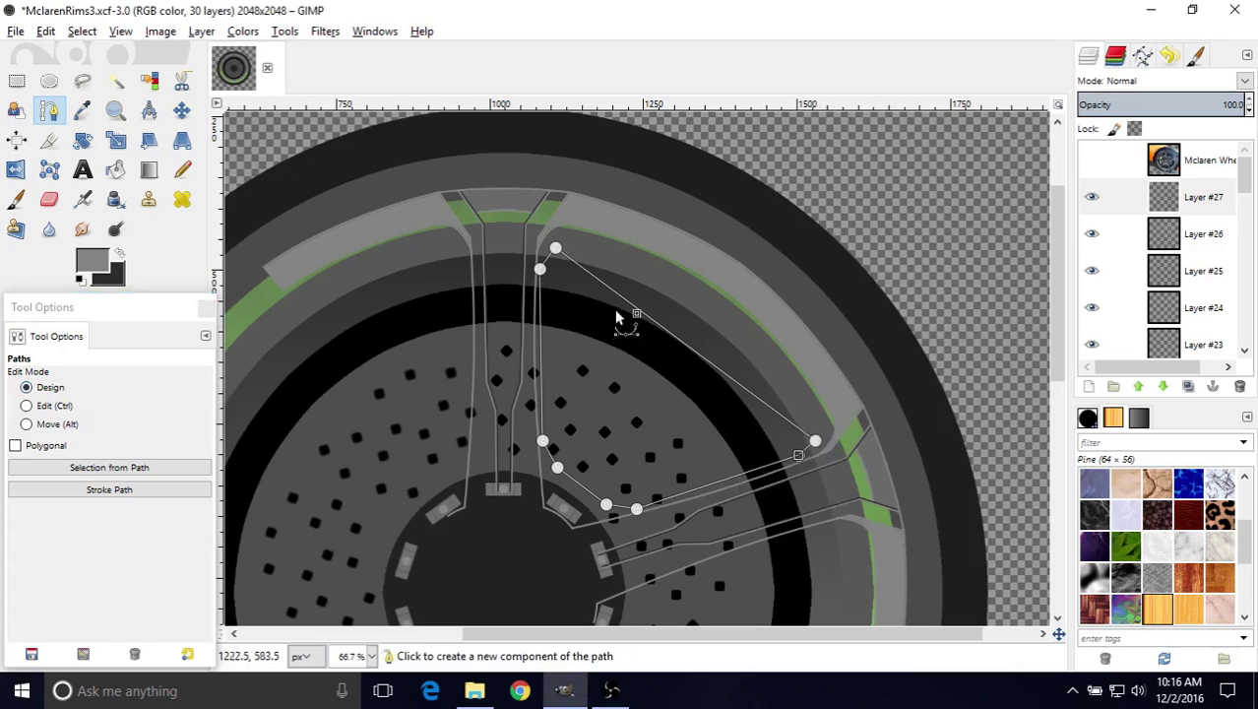
left_click_drag(540, 270, 545, 275)
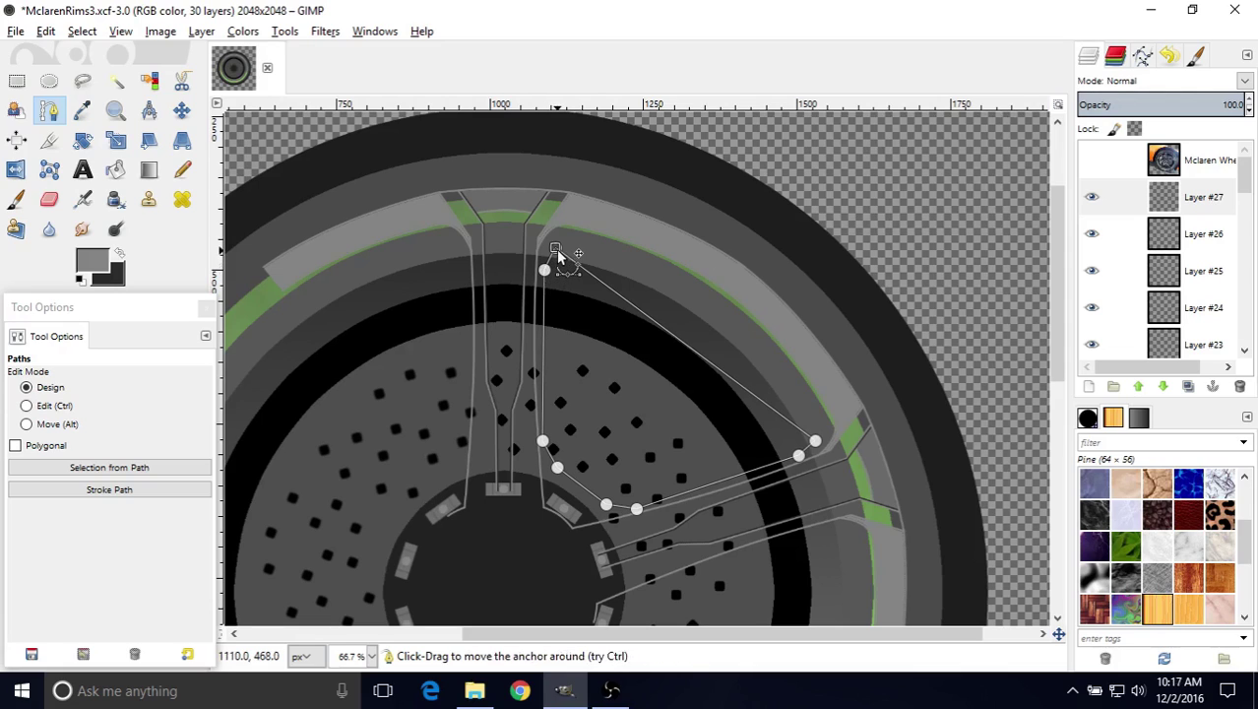
left_click_drag(559, 249, 562, 246)
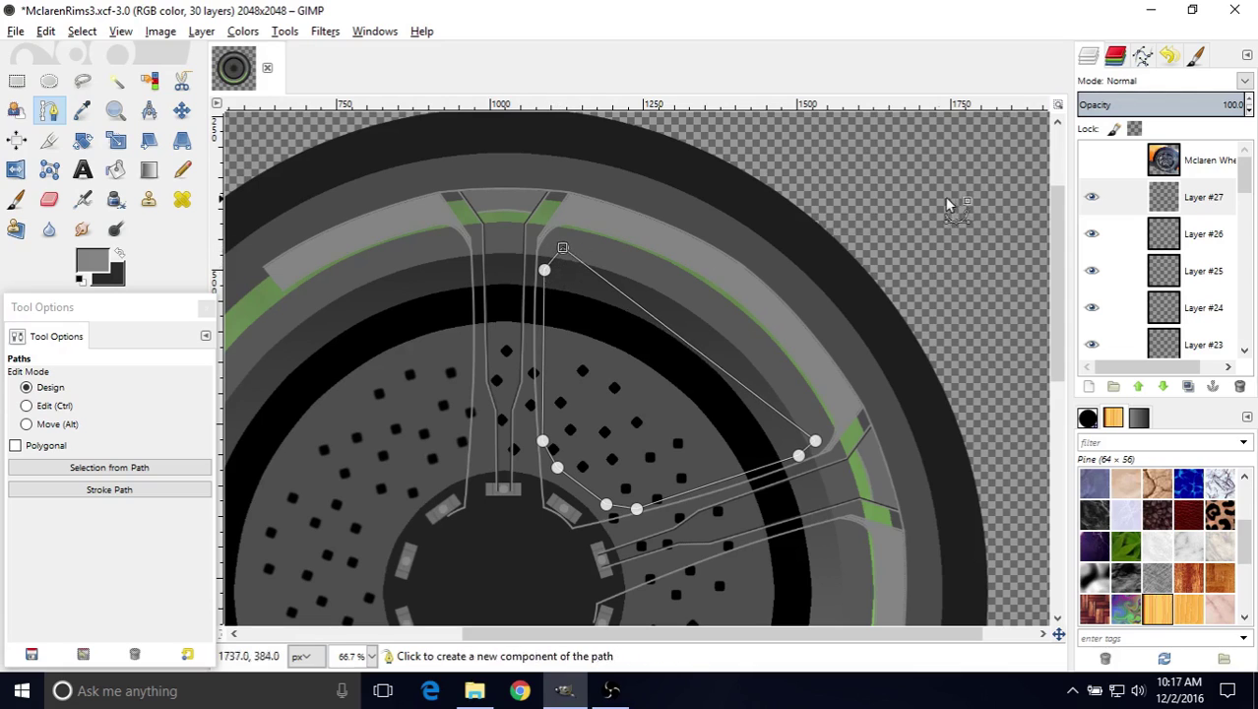
- Compare the path with the reference photo and fine-tune its two outermost anchors against the drawn rim
left_click(1091, 161)
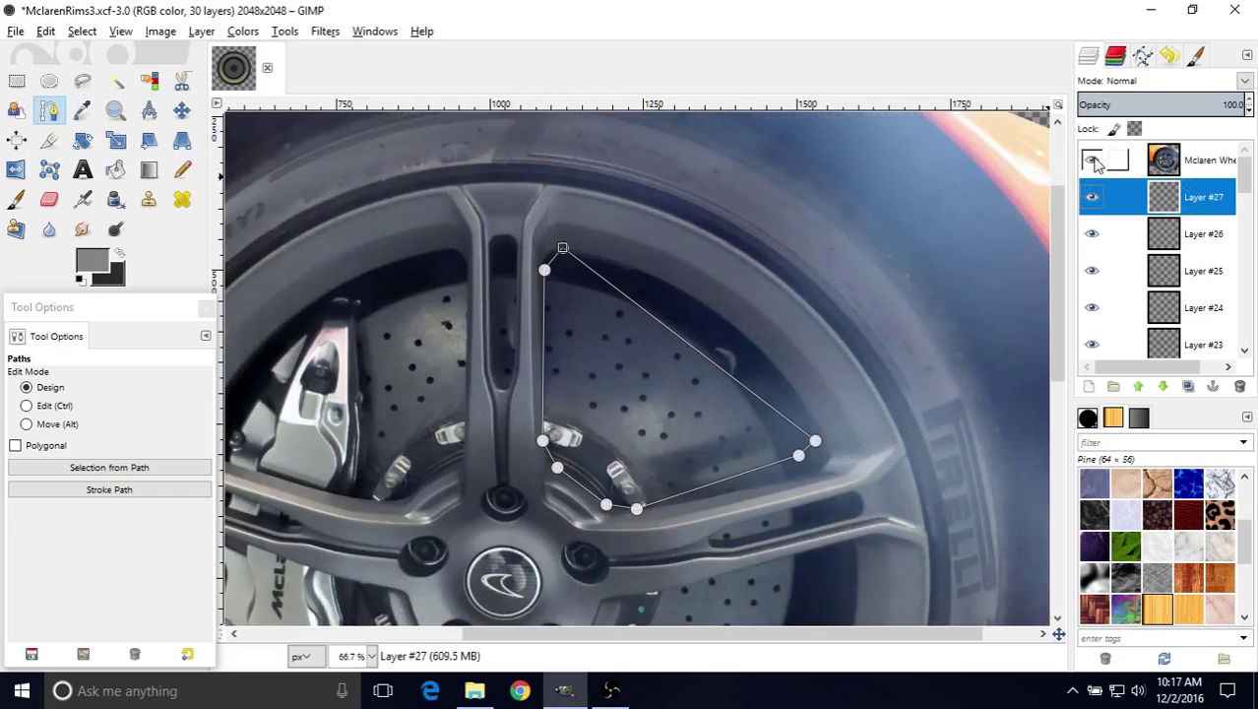
left_click(1093, 161)
left_click(1092, 161)
left_click(1093, 161)
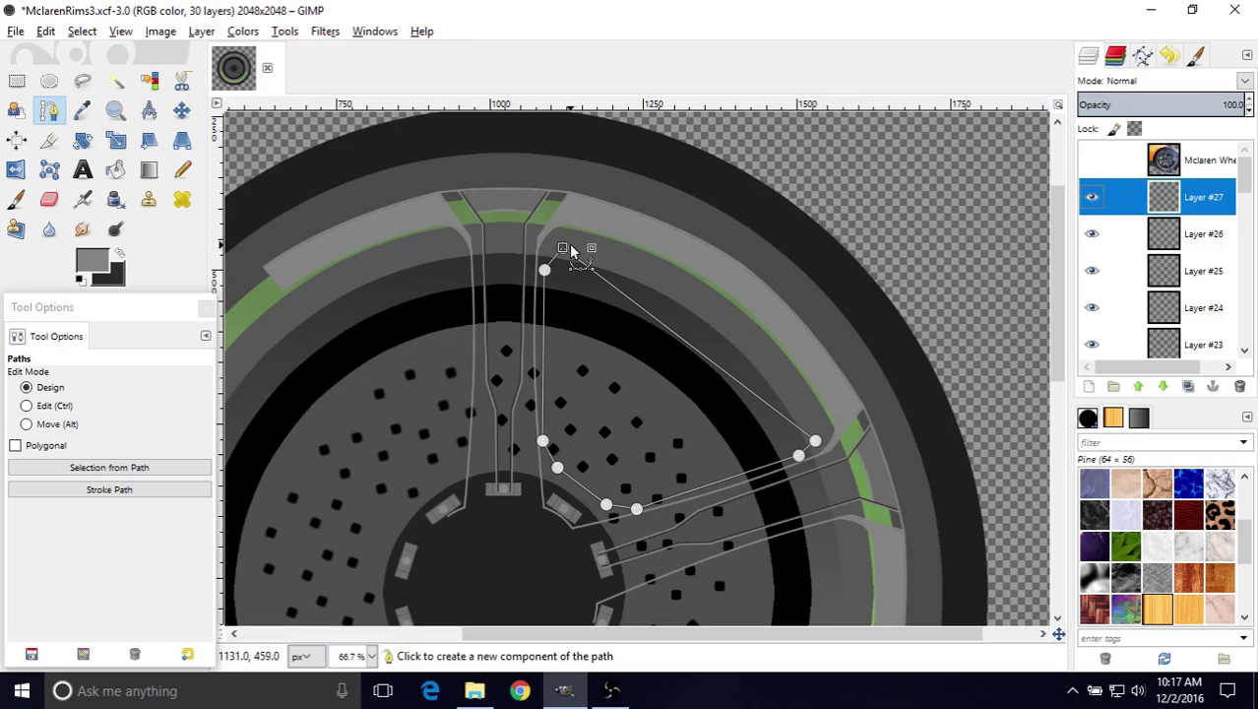
left_click(561, 249)
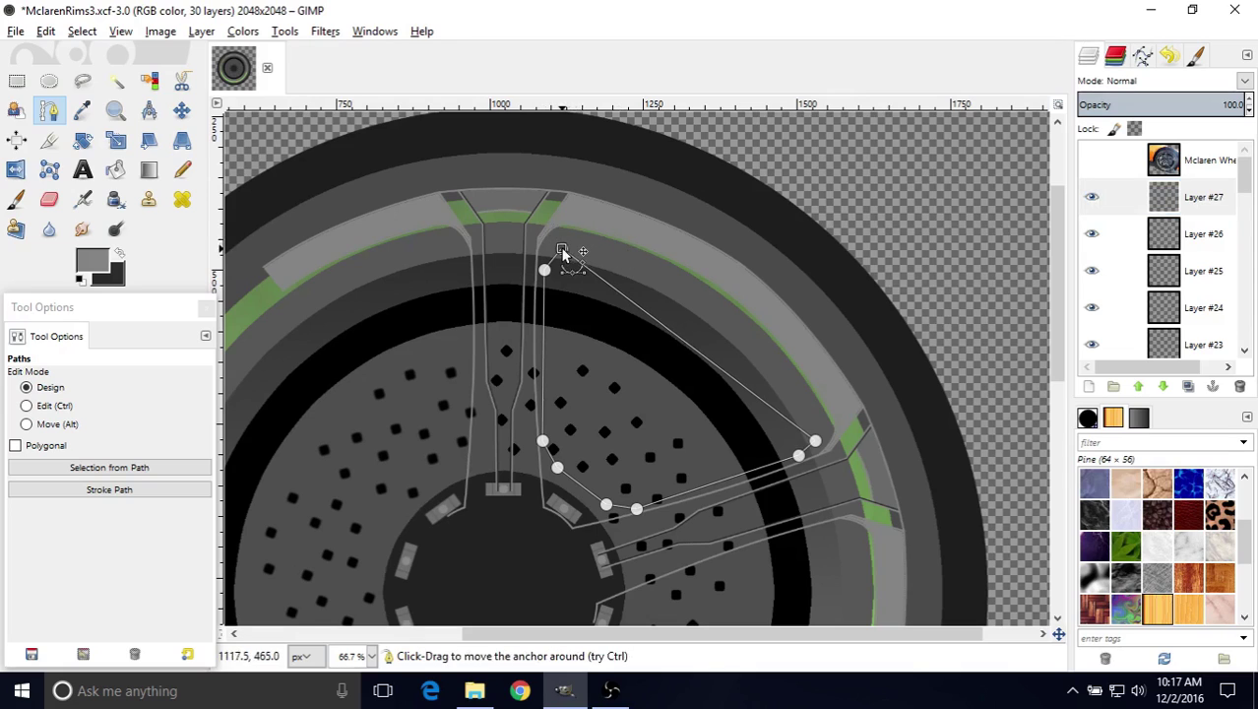
left_click(814, 440)
left_click_drag(810, 435, 812, 433)
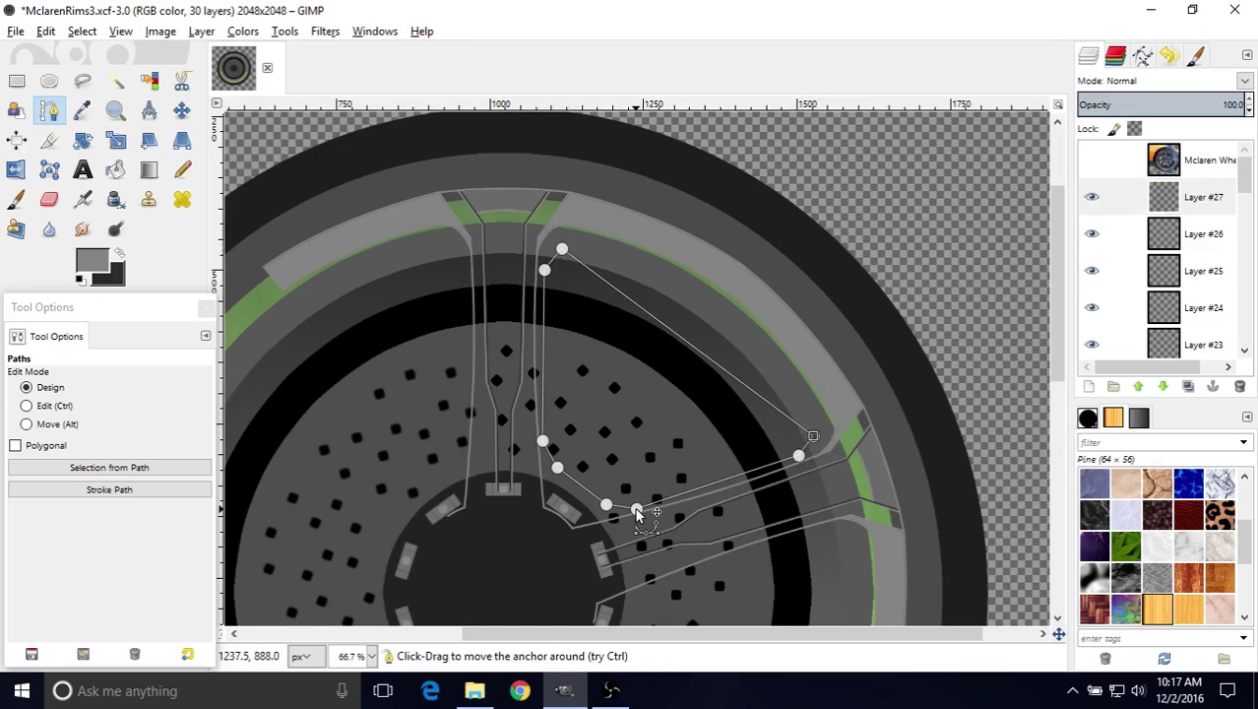
- Show the reference photo and add an anchor midway along the path's hub-side edge, nudging it to follow the hub contour
left_click(1092, 161)
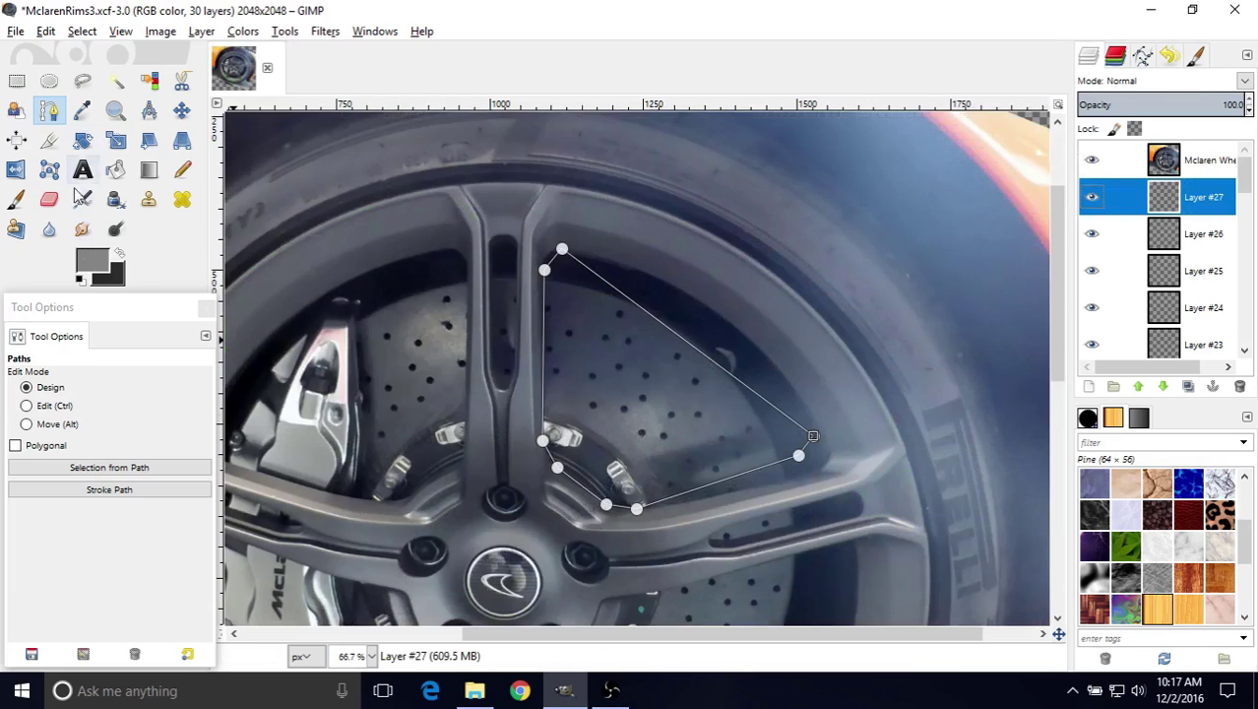
left_click(54, 406)
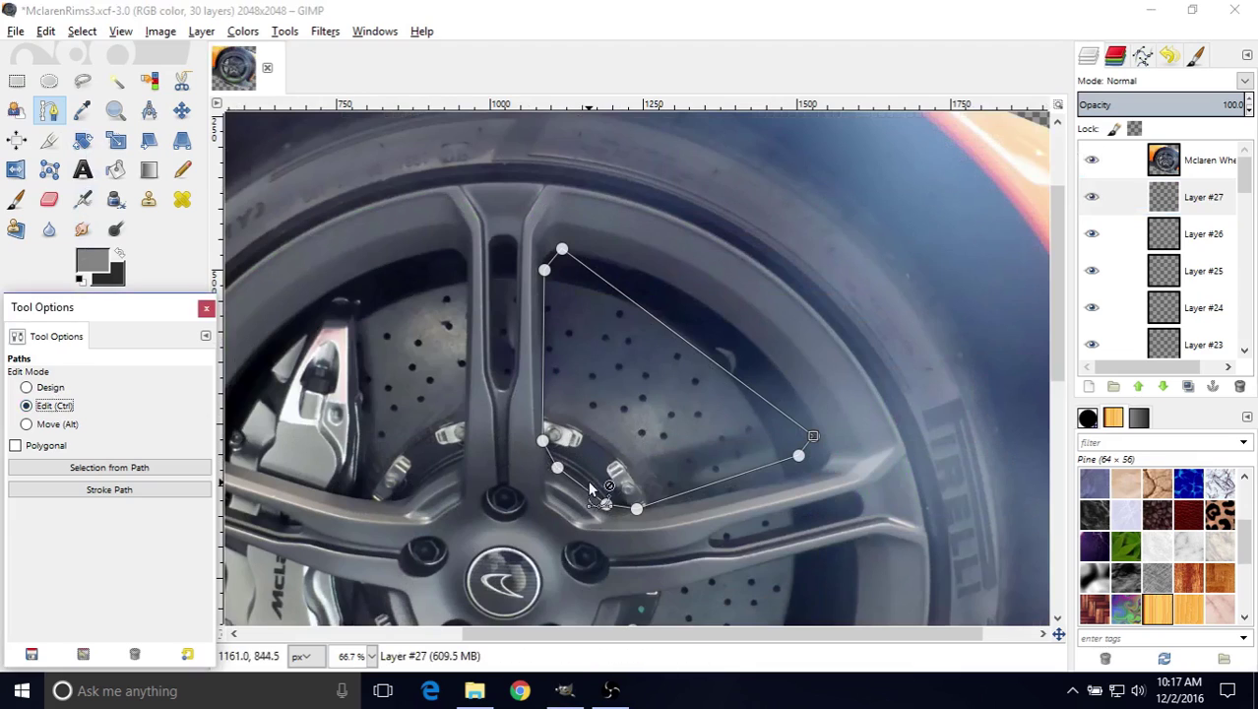
left_click(581, 482)
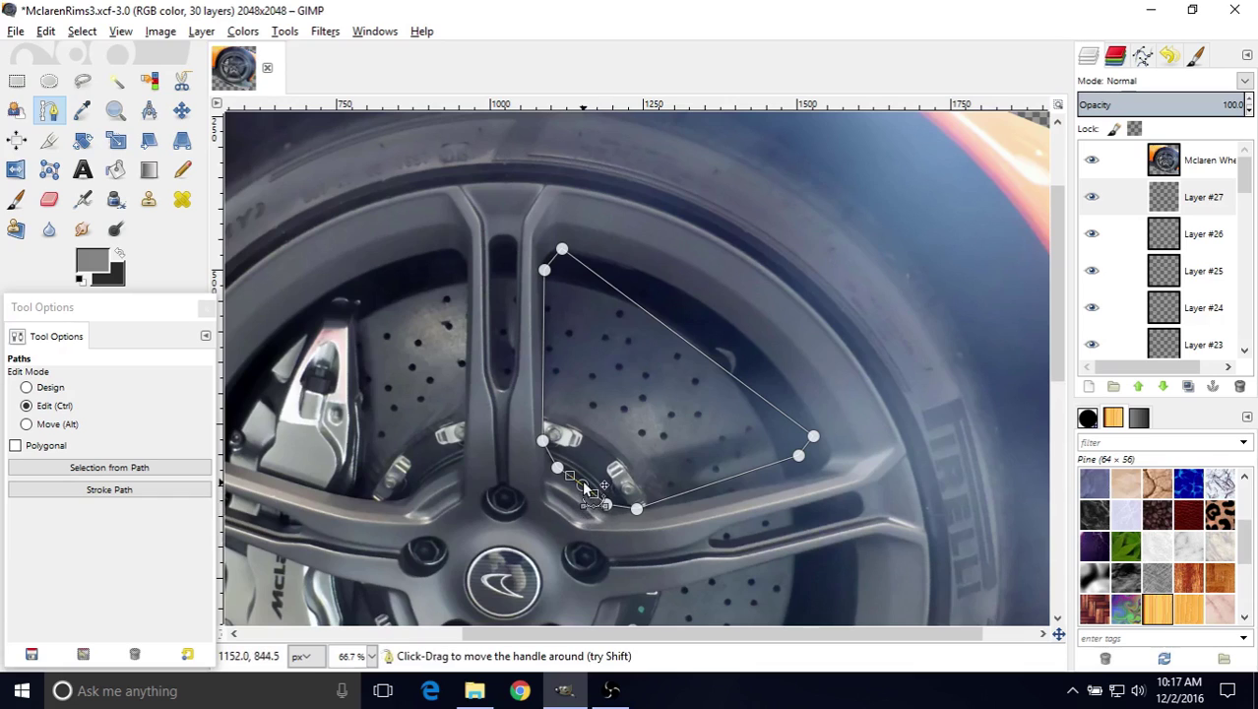
left_click(59, 388)
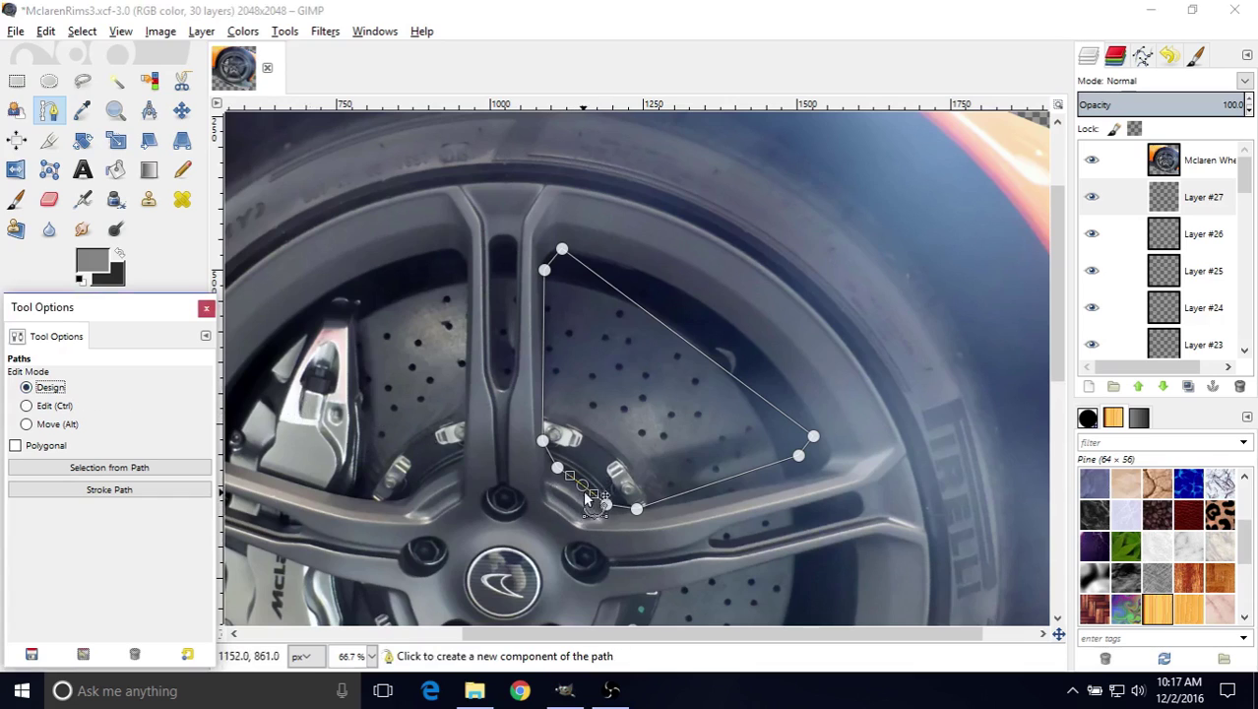
left_click_drag(583, 490, 583, 481)
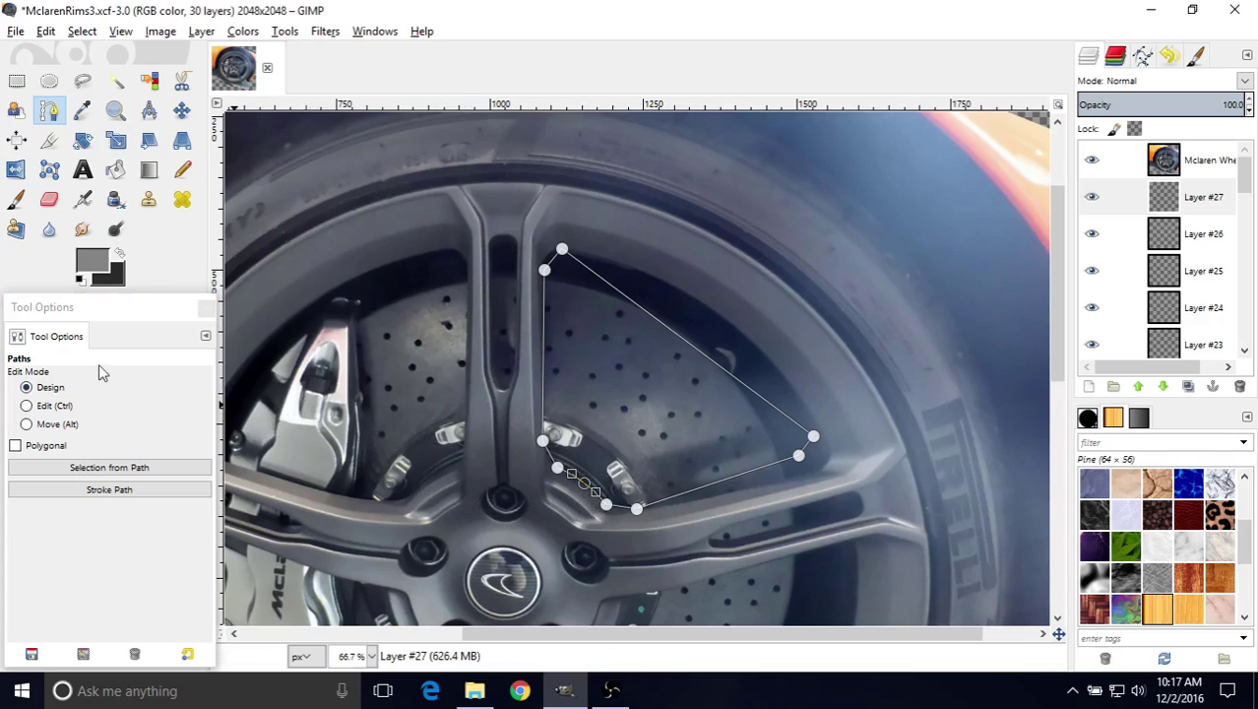
- Insert extra anchors on the short segments at the path's two hub-side and two rim-side corners
left_click(57, 406)
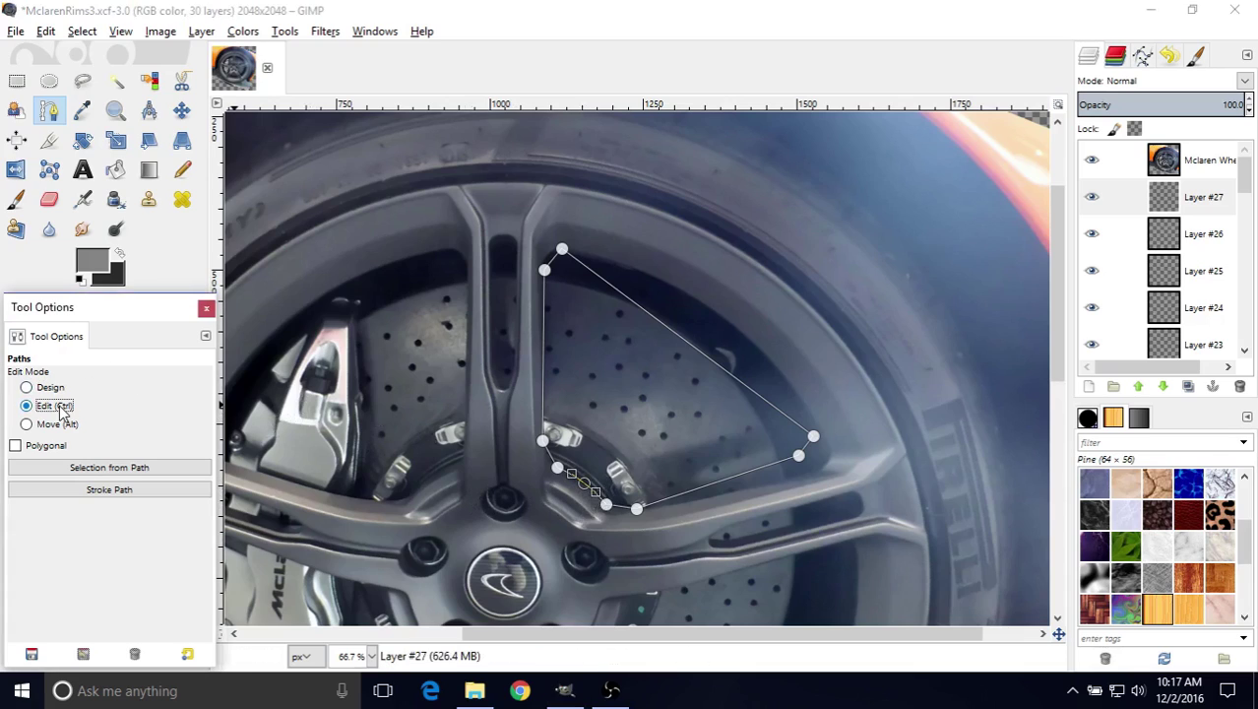
left_click(551, 463)
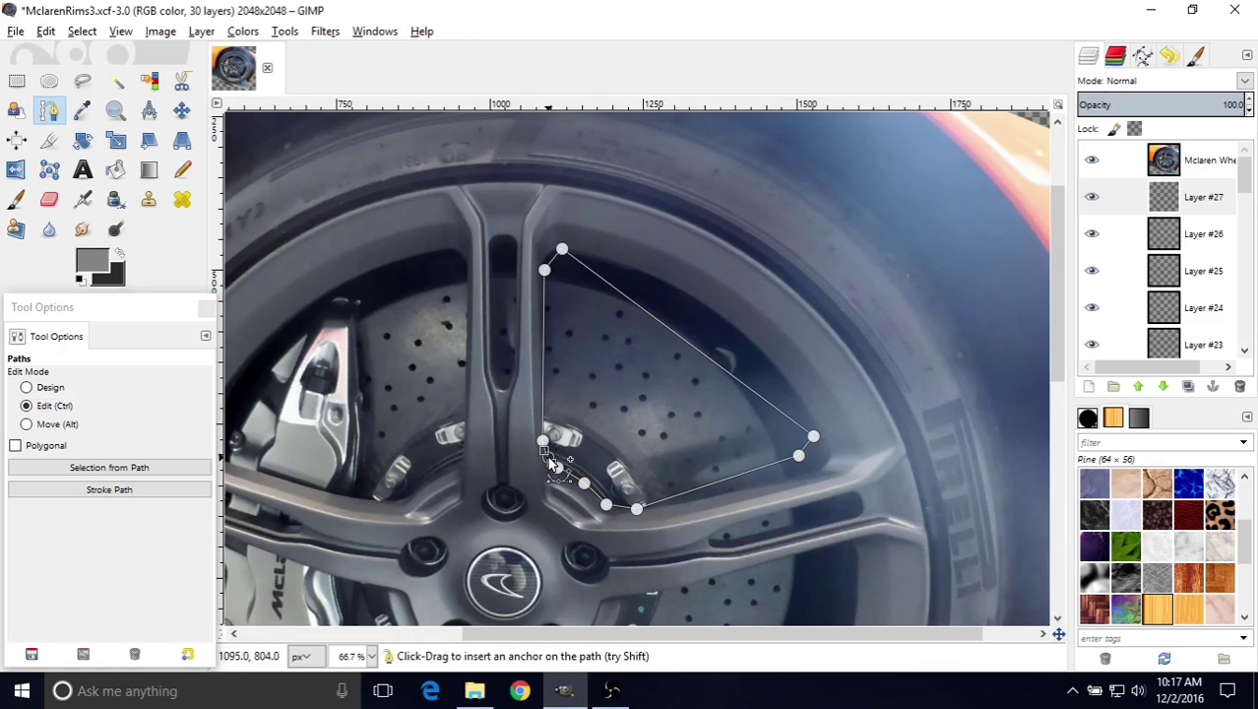
left_click(617, 505)
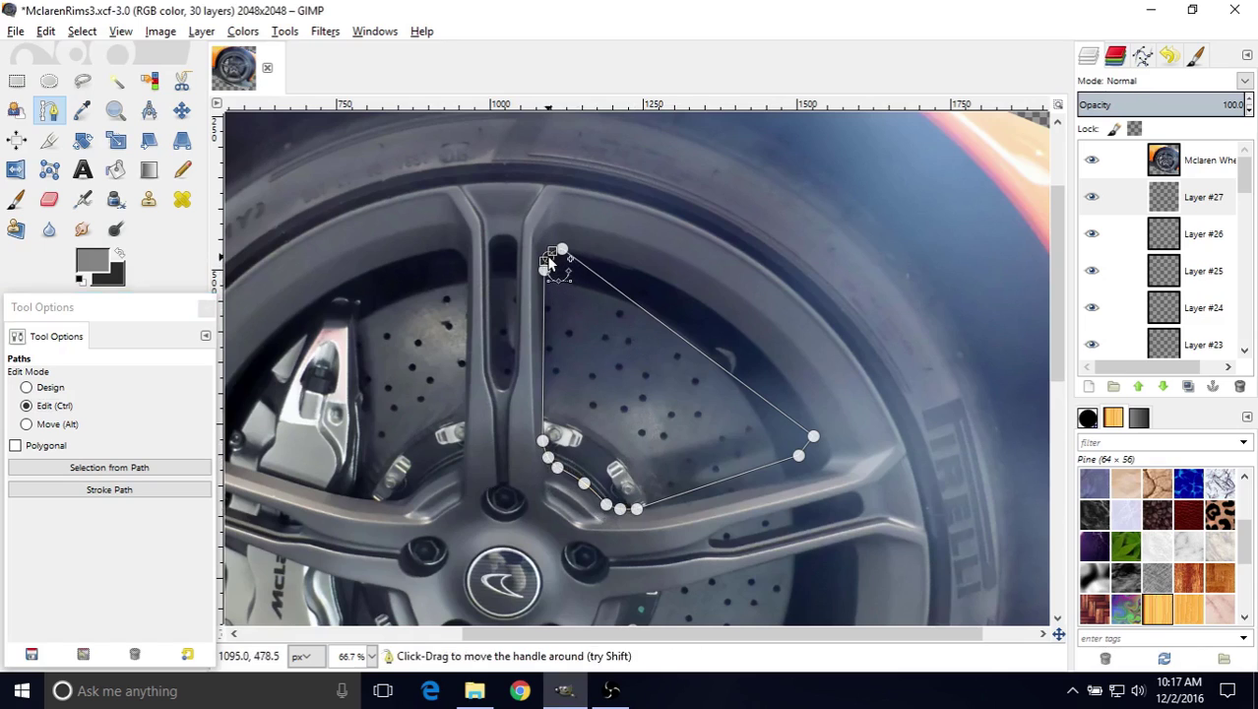
left_click(806, 453)
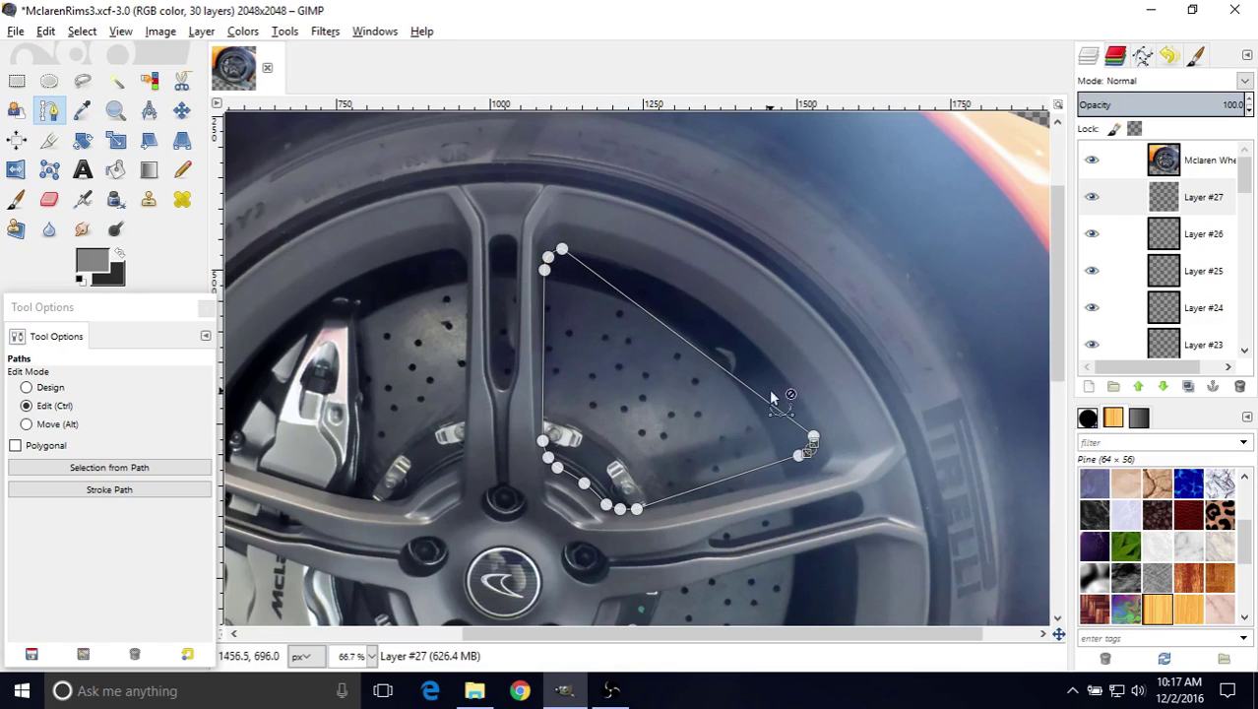
- Adjust the new anchors to round the path's two rim-side corners, and check them against the drawn rim and the photo
left_click(45, 387)
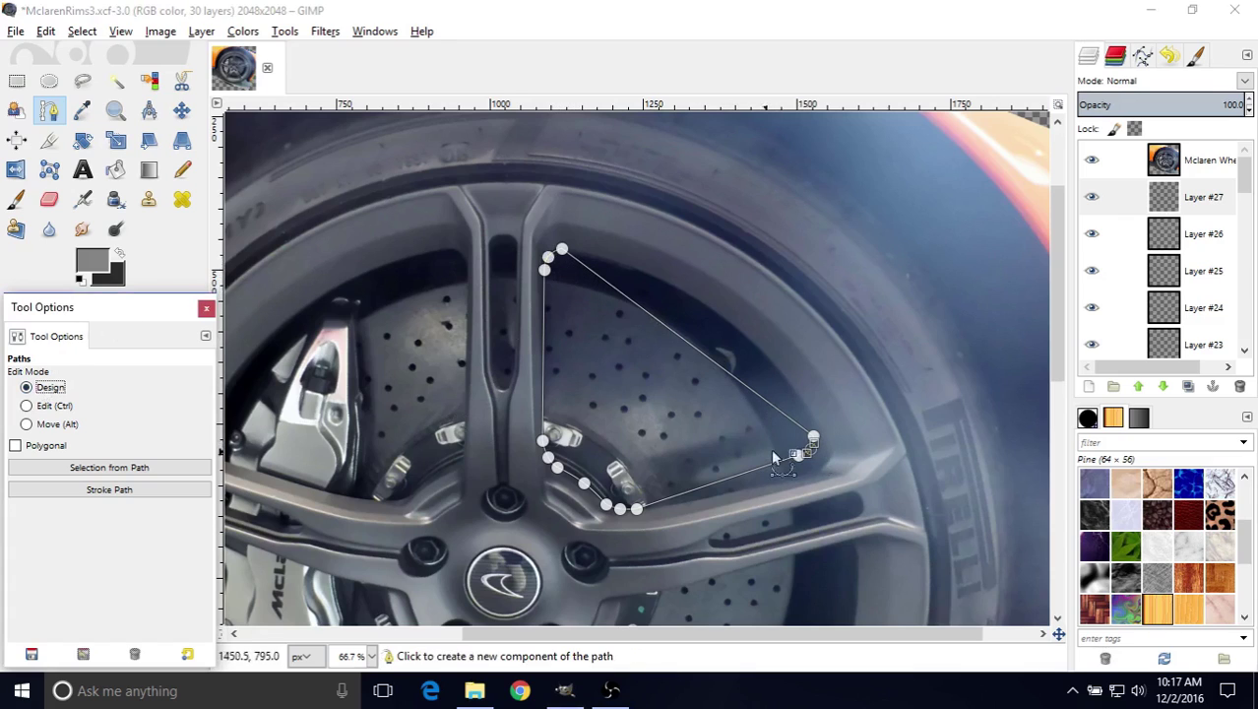
left_click(813, 445)
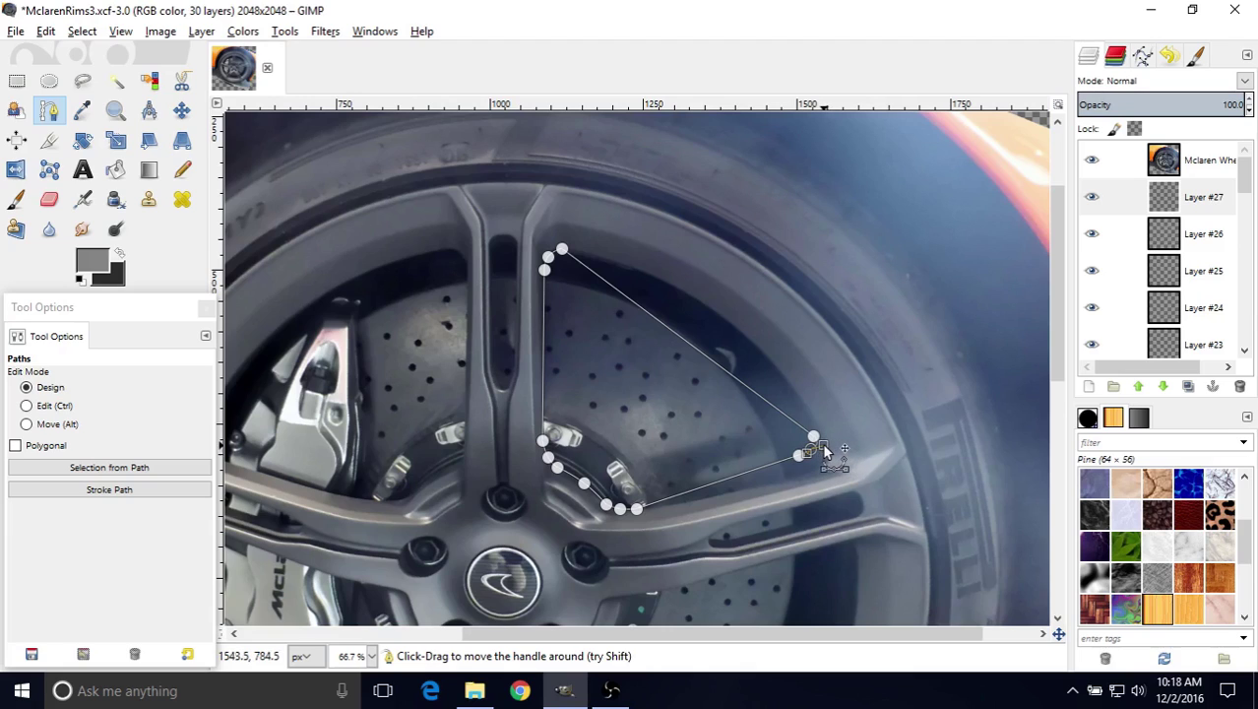
left_click(558, 253)
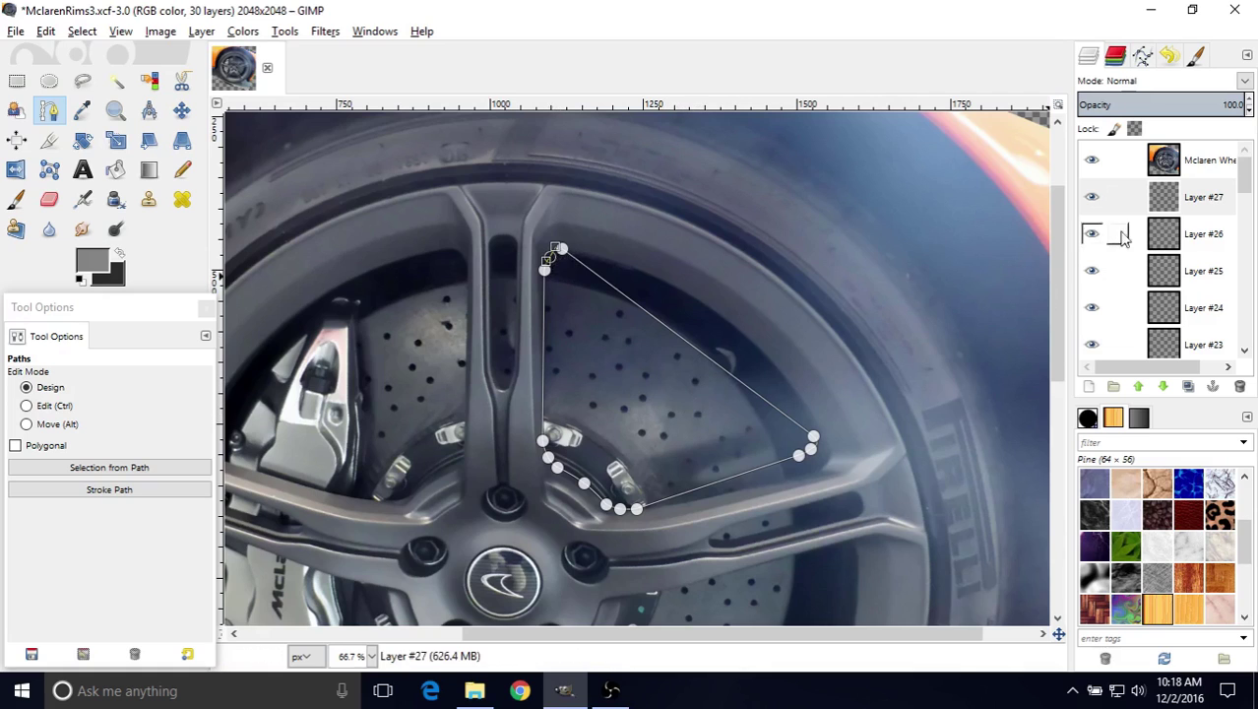
left_click(1092, 160)
left_click(1161, 197)
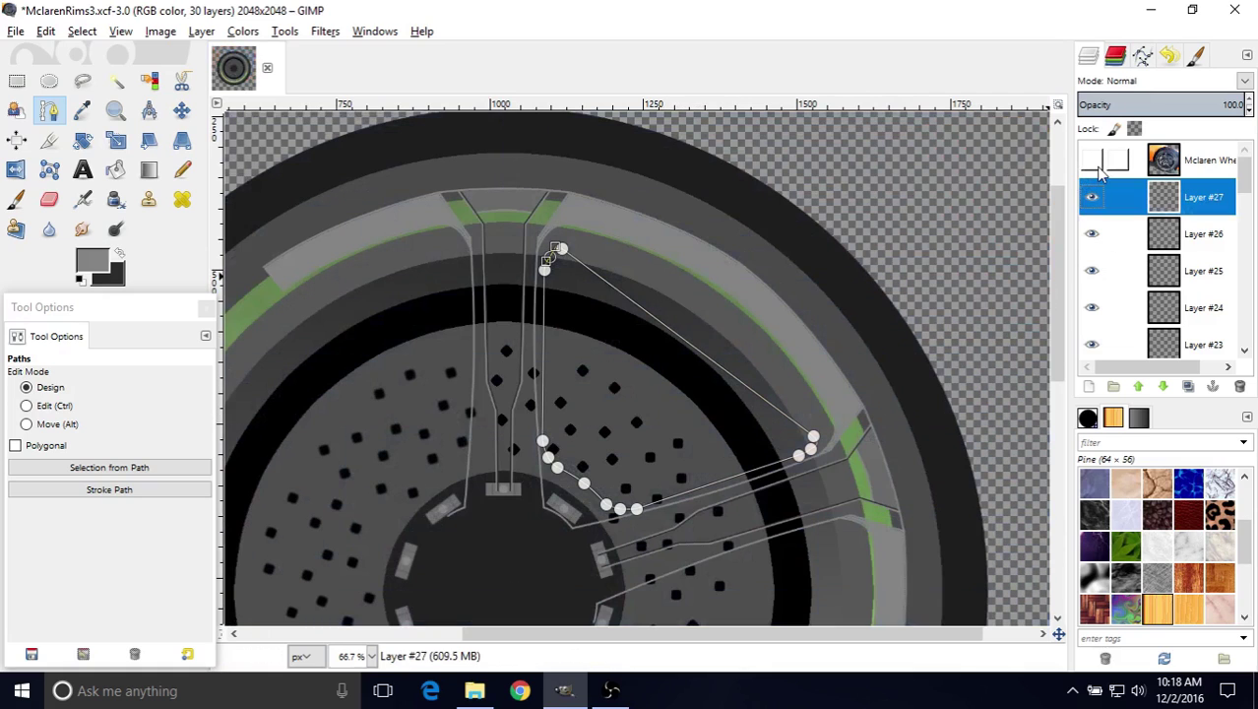
left_click(1091, 160)
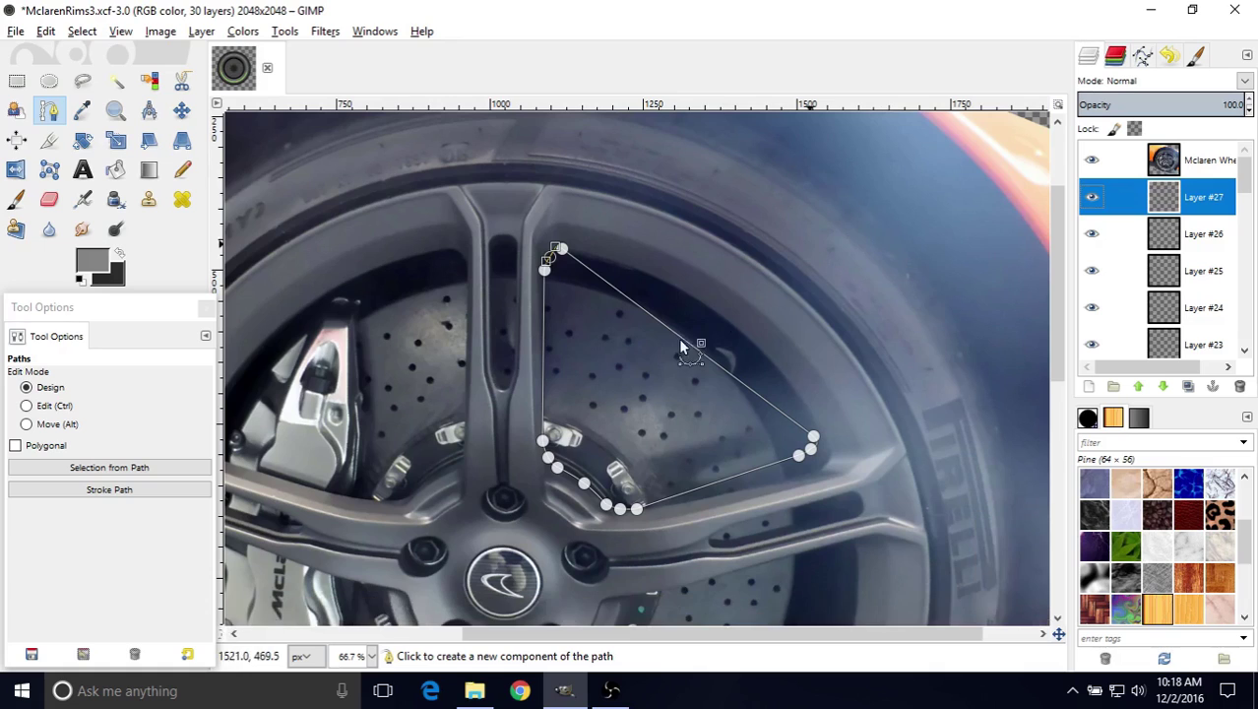
- Bow the path's long outer edge outward into an arc parallel to the rim, and compare it with the drawing and photo
left_click(51, 406)
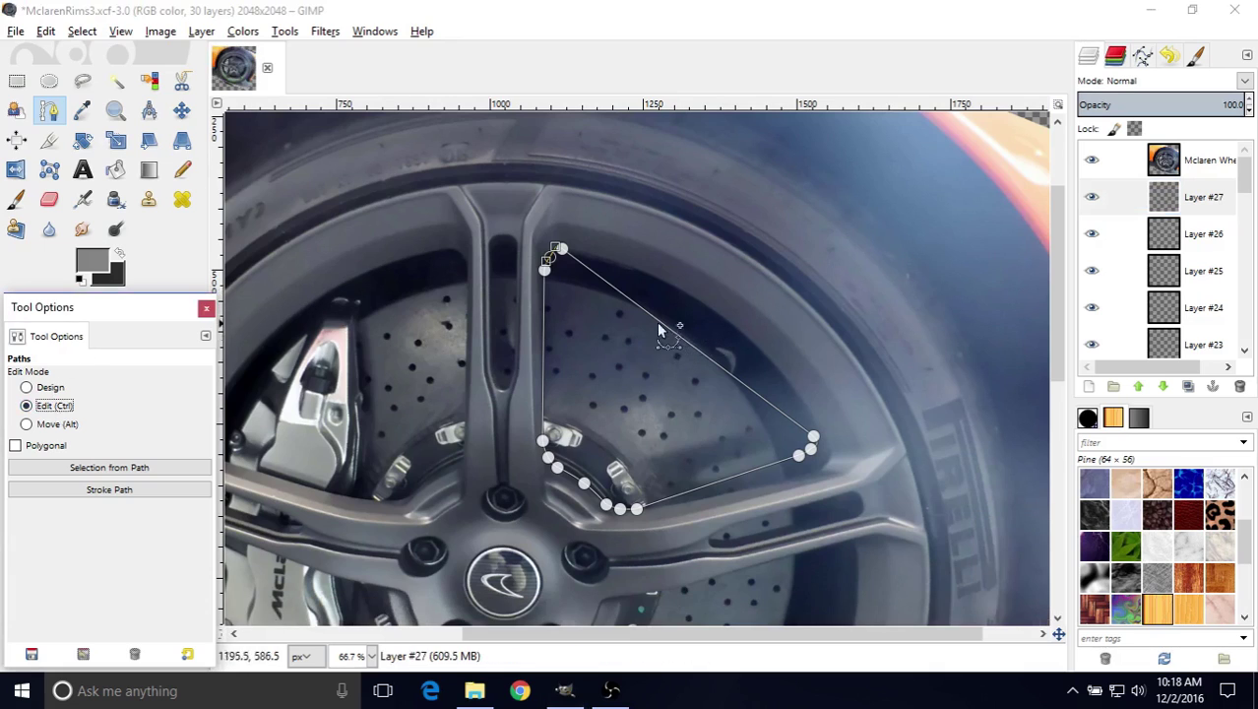
left_click_drag(681, 340, 706, 311)
left_click(1091, 160)
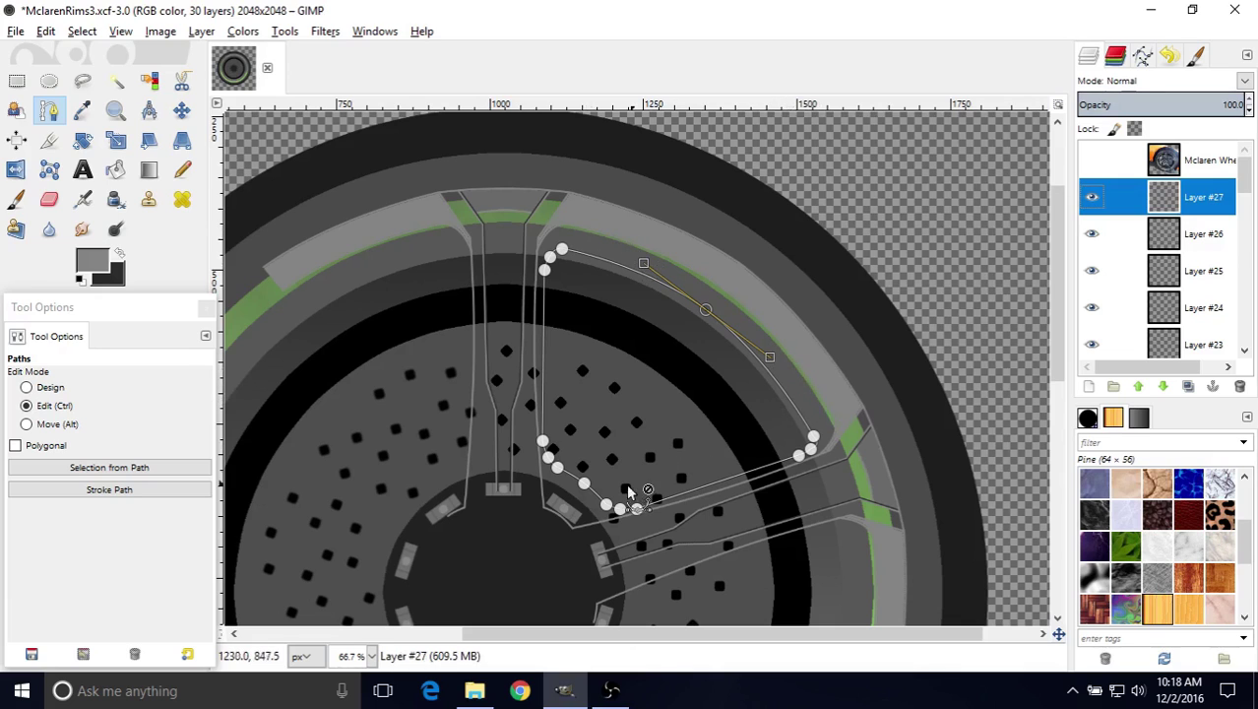
left_click(1091, 160)
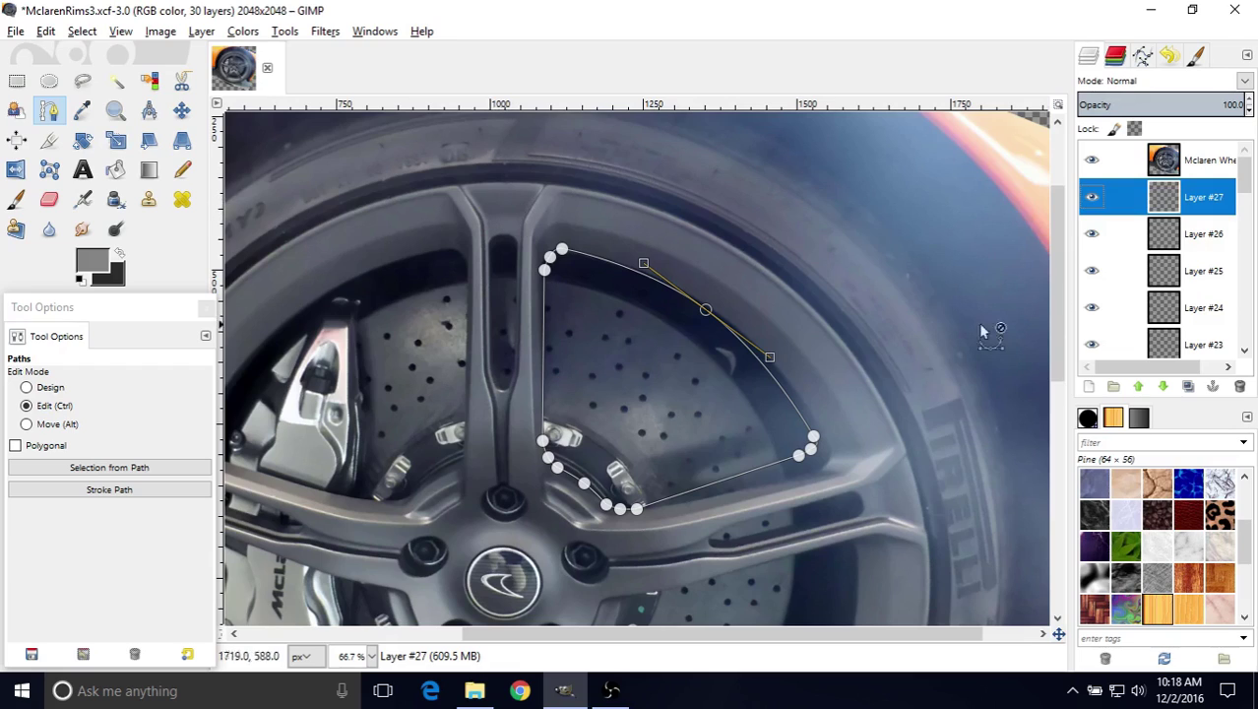
- Hide the reference photo and set the foreground colour to dark grey 3f3f3f
left_click(1092, 160)
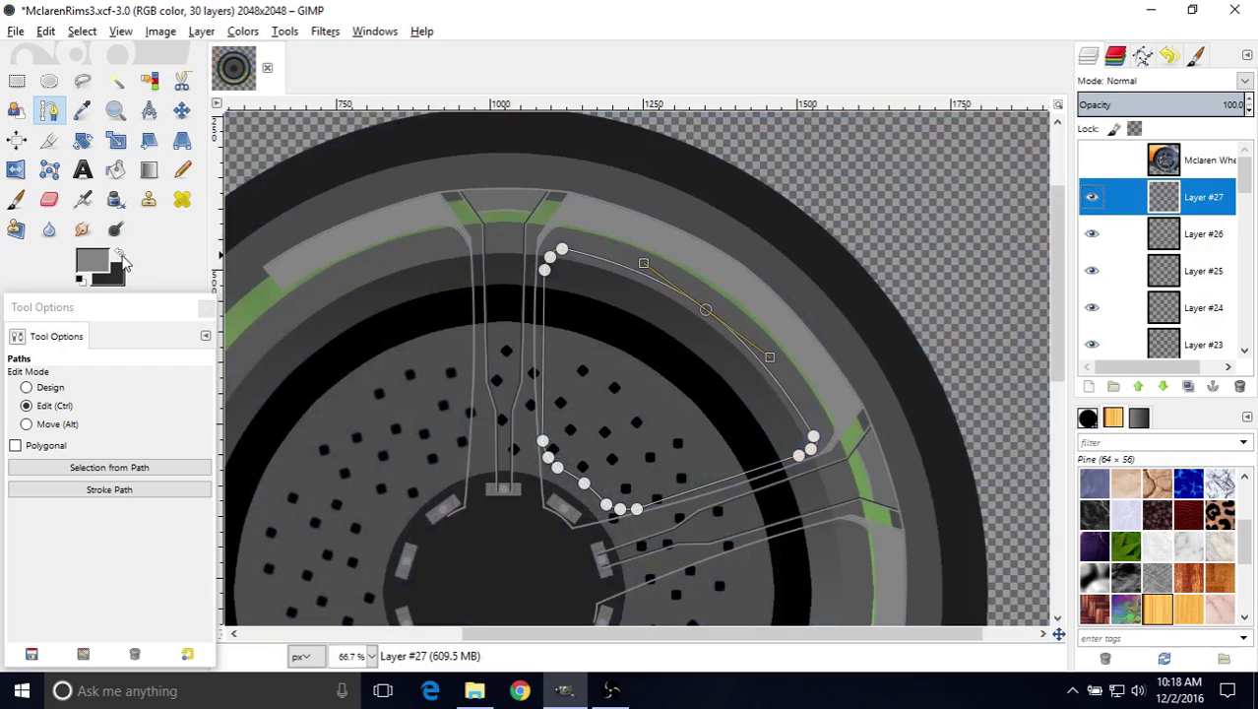
left_click(121, 256)
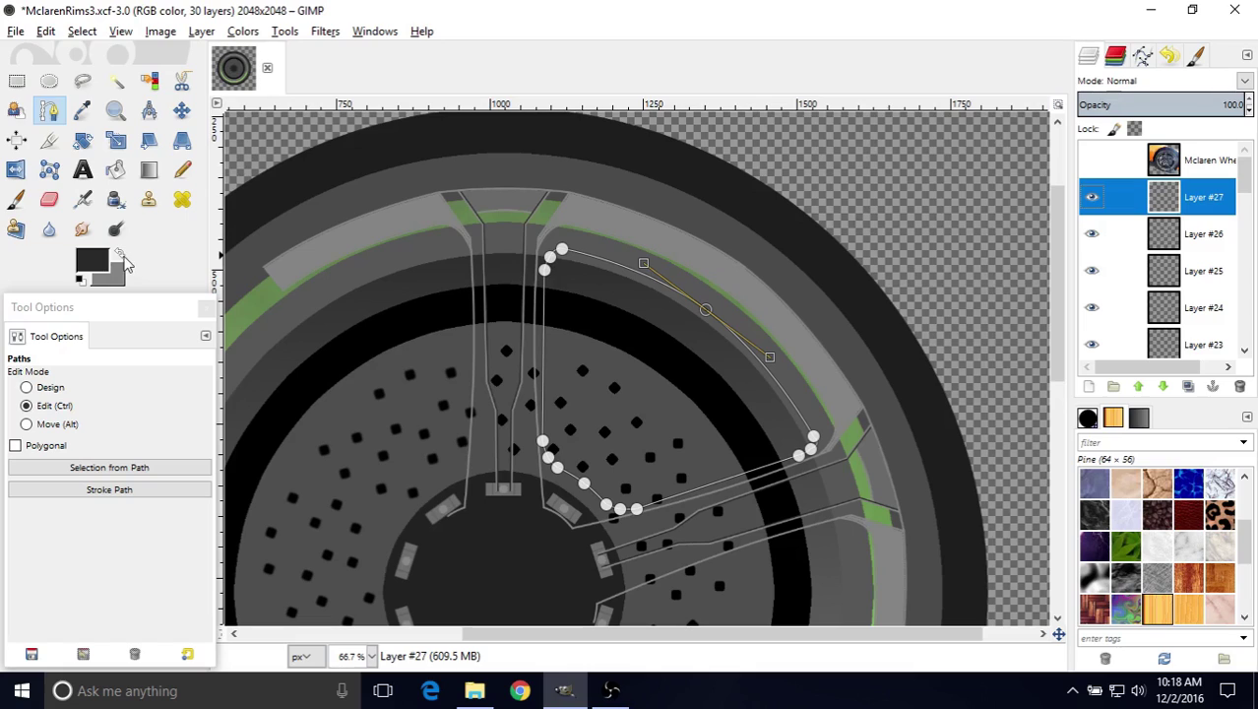
left_click(122, 257)
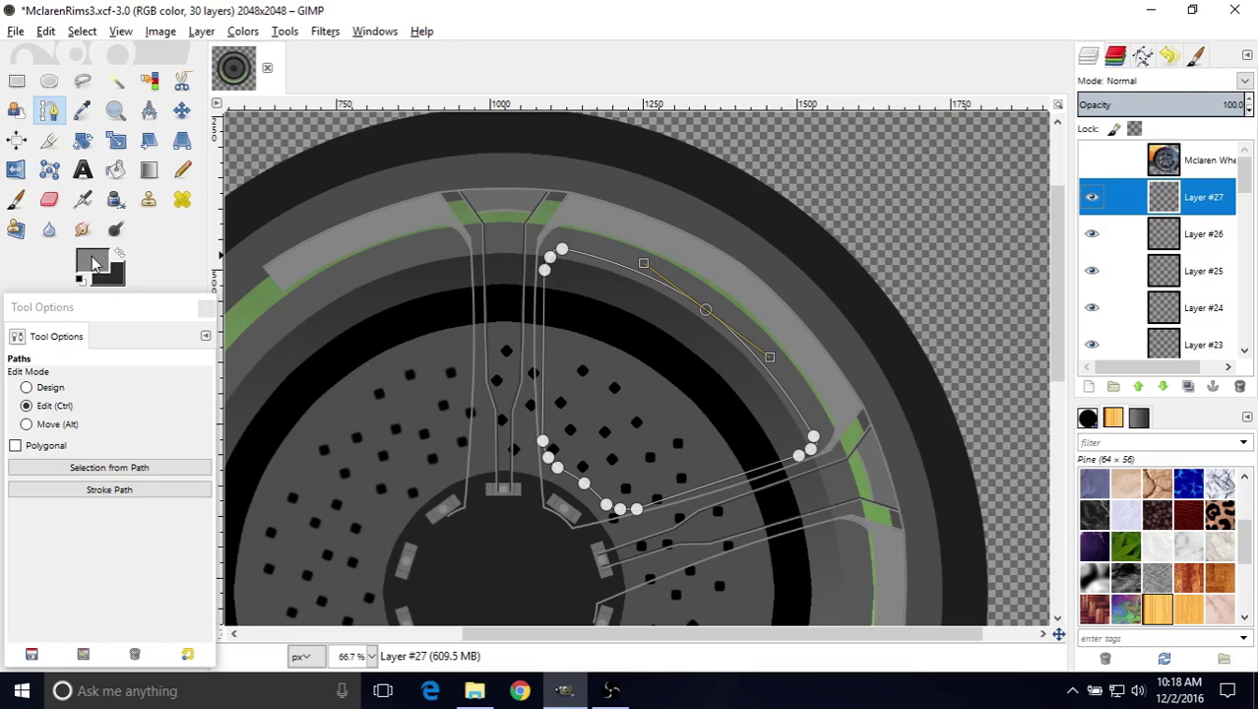
left_click(85, 266)
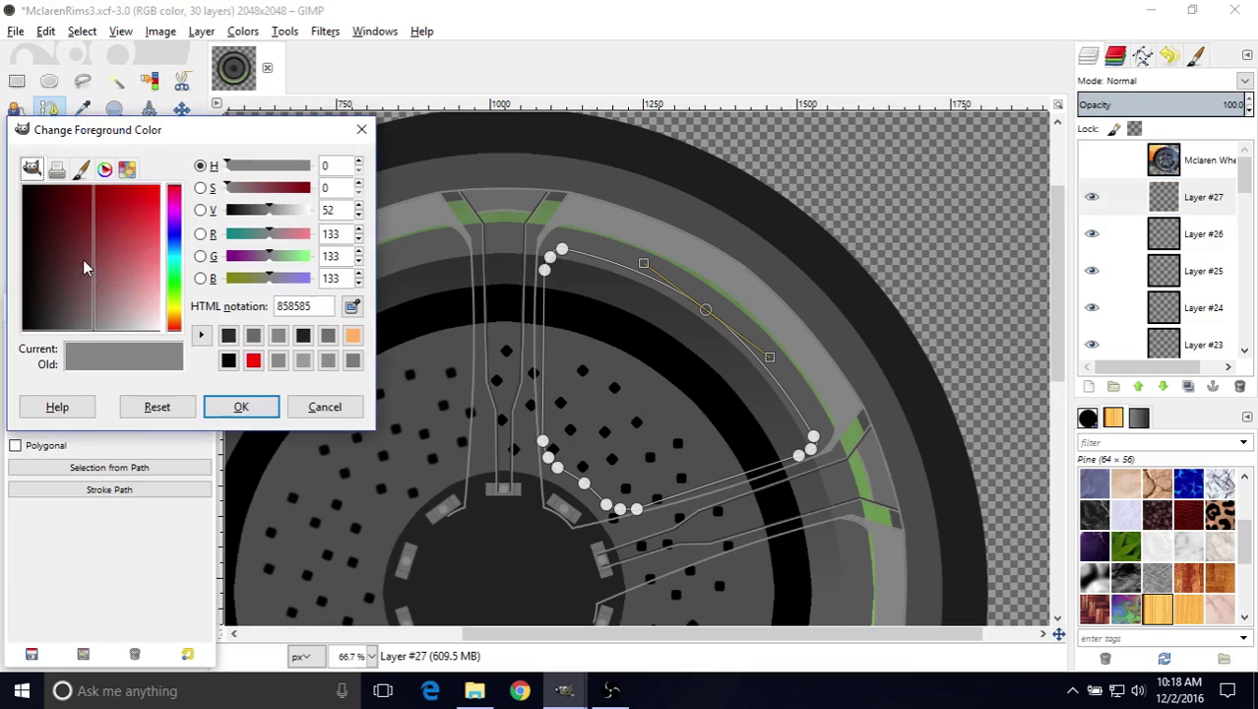
left_click_drag(79, 331, 57, 340)
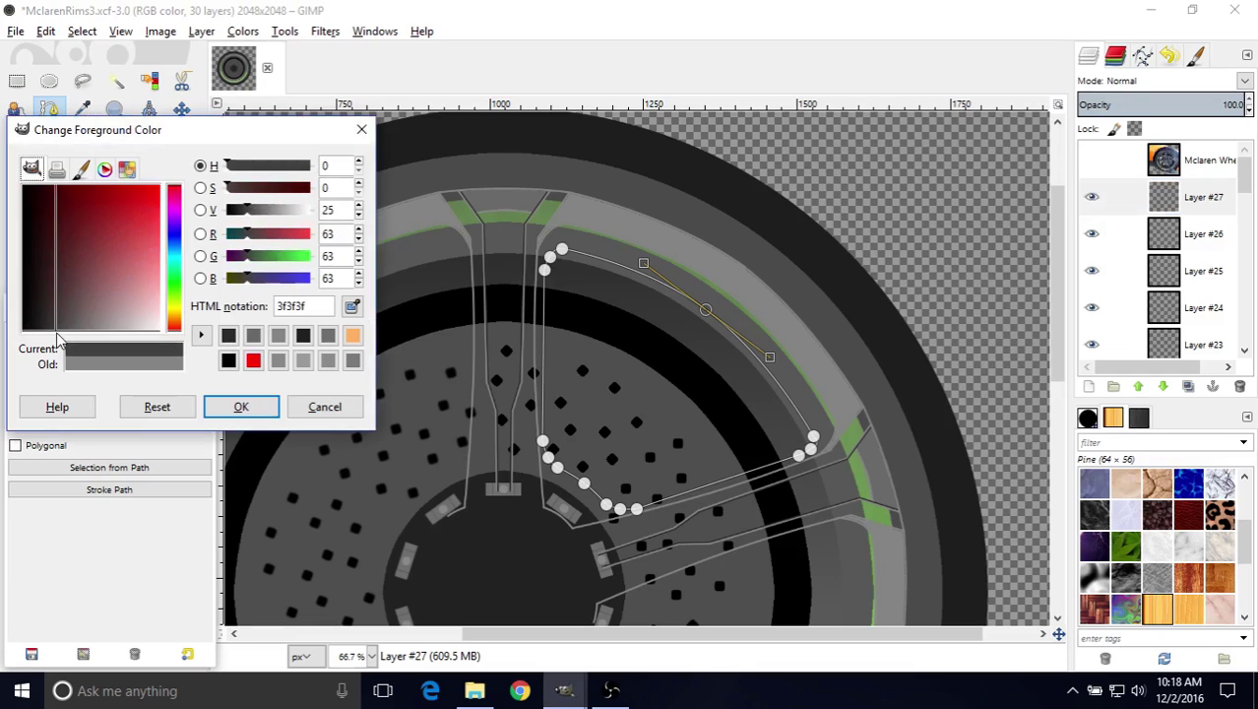
left_click(236, 407)
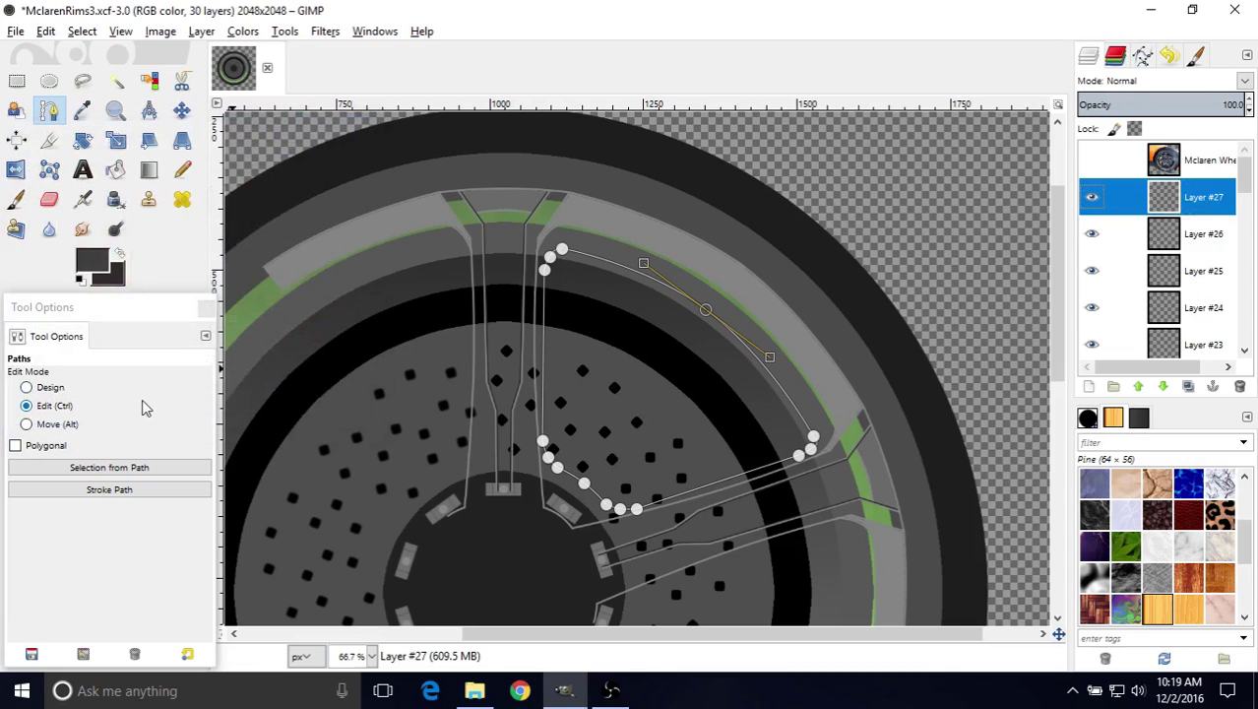
- Stroke the opening's path on Layer #27 with a 3 px solid line
left_click(109, 489)
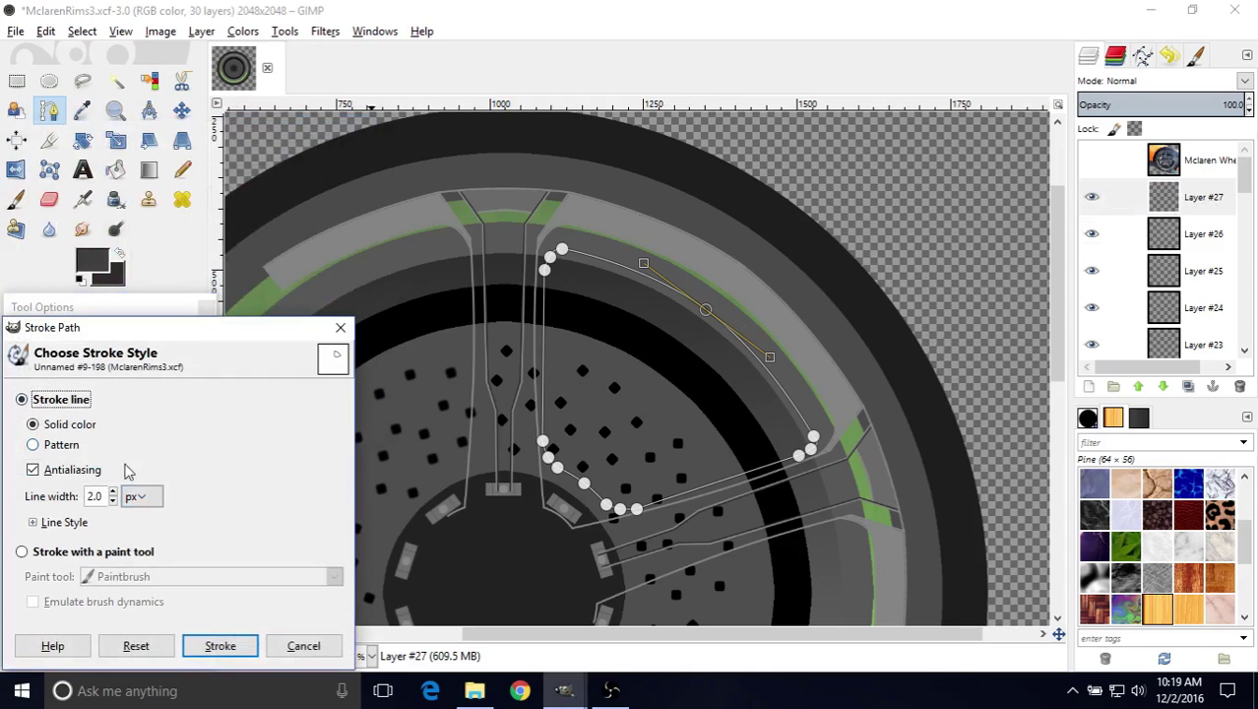
left_click_drag(96, 496, 86, 502)
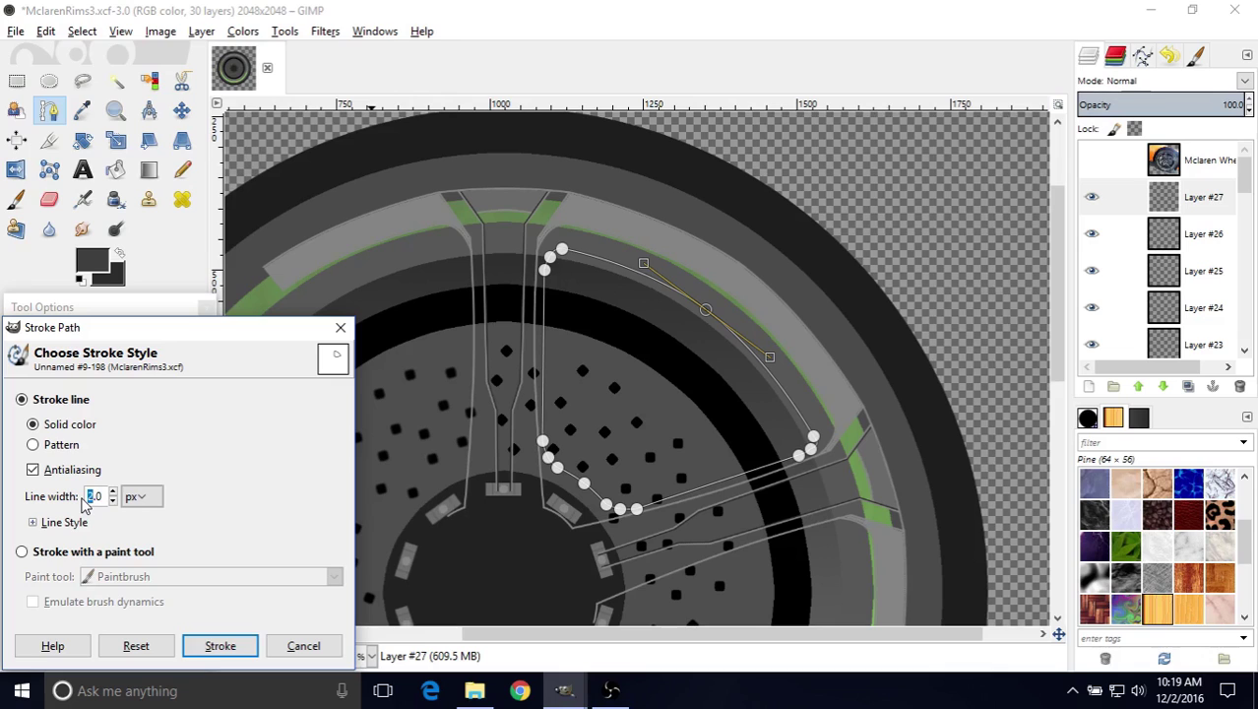
left_click(219, 644)
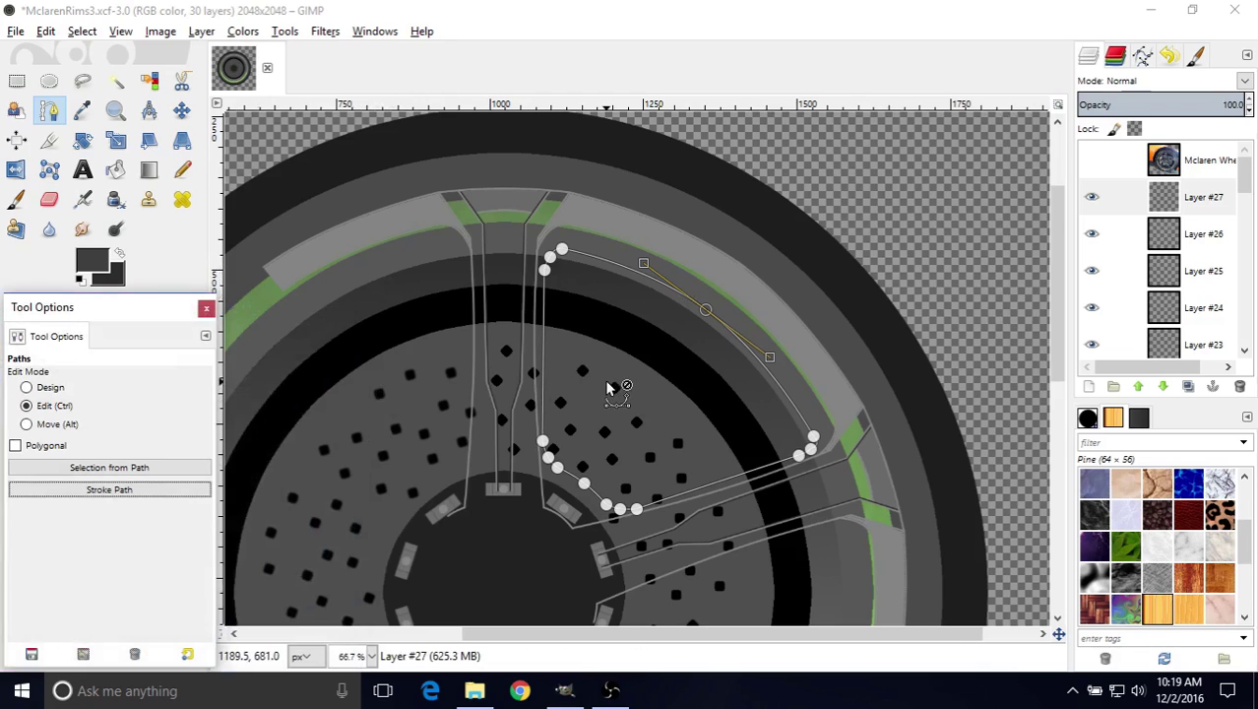
- Inspect the stroked outline up close along the hub edge and both rim-side corners, checking its spacing from the spoke lines
scroll(607, 387, "up", 3, "ctrl")
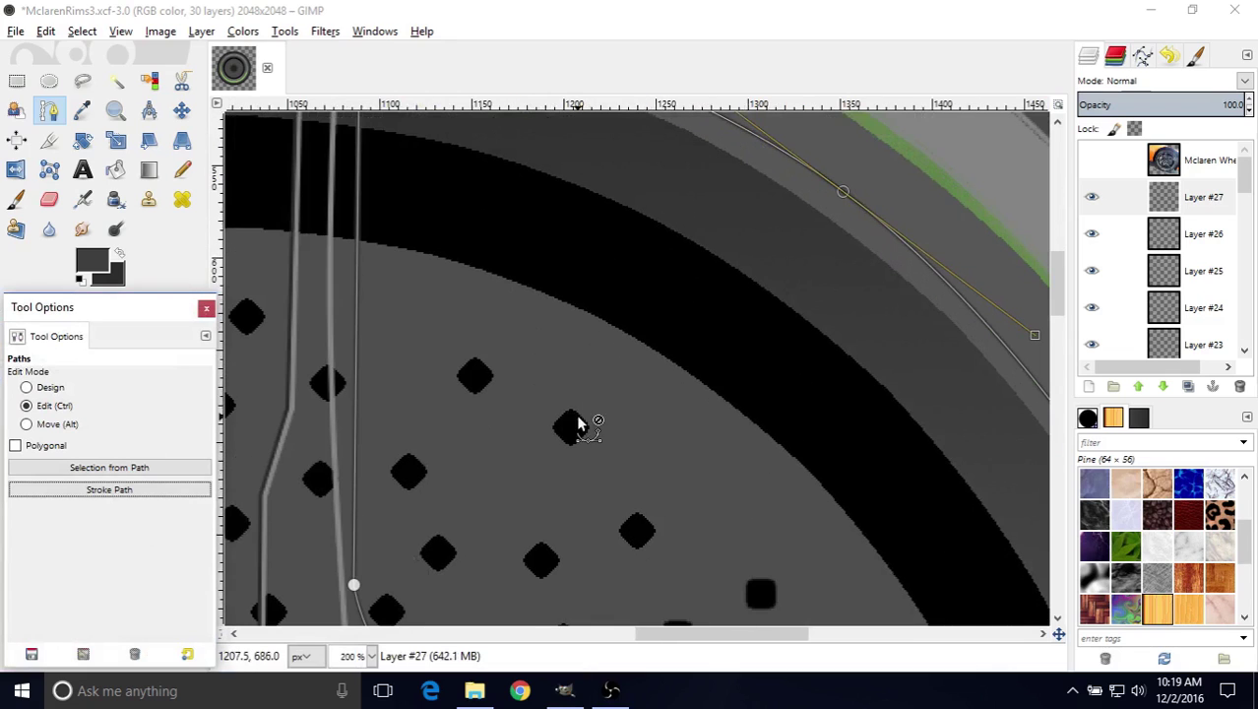
middle_click_drag(581, 422, 514, 200)
middle_click_drag(598, 380, 543, 303)
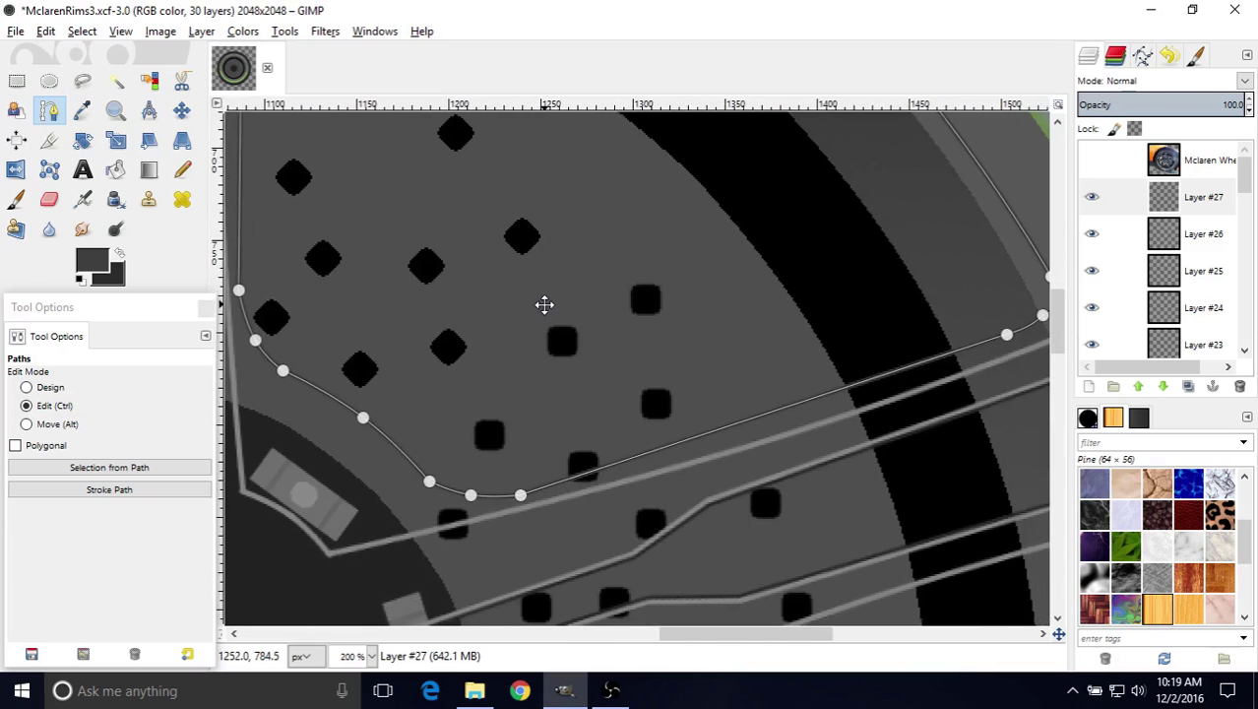
middle_click_drag(864, 336, 483, 388)
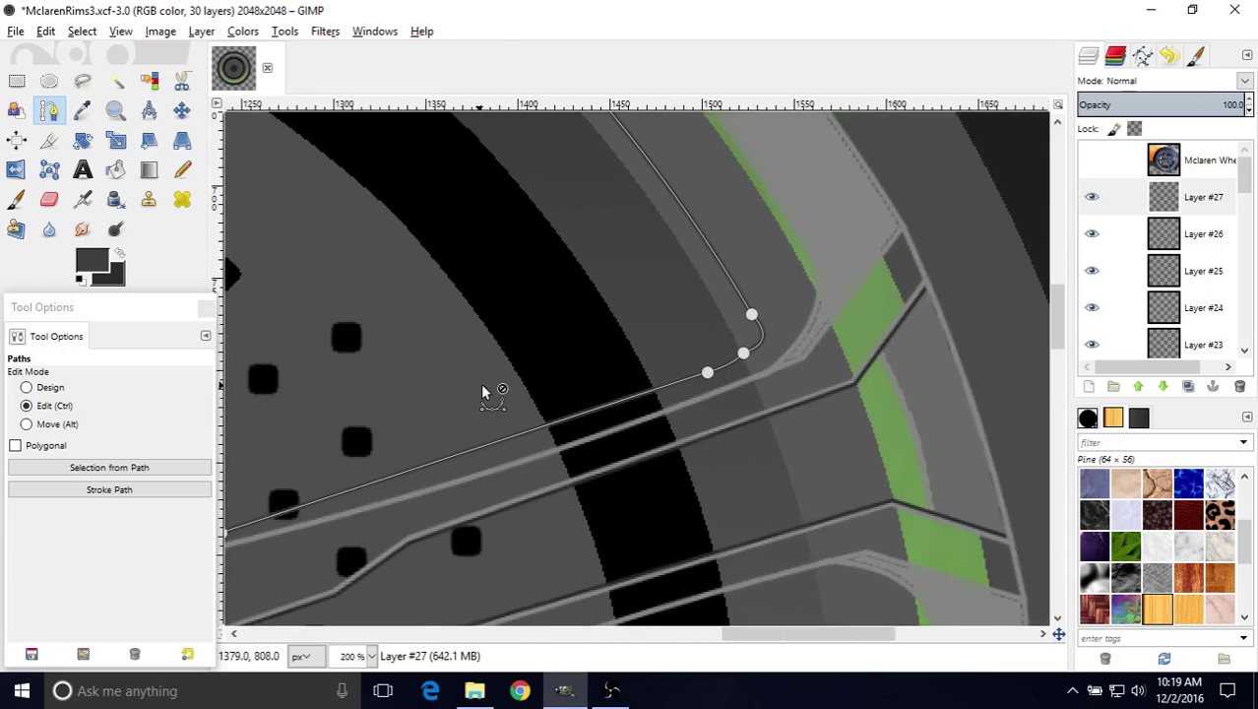
middle_click_drag(597, 352, 487, 372)
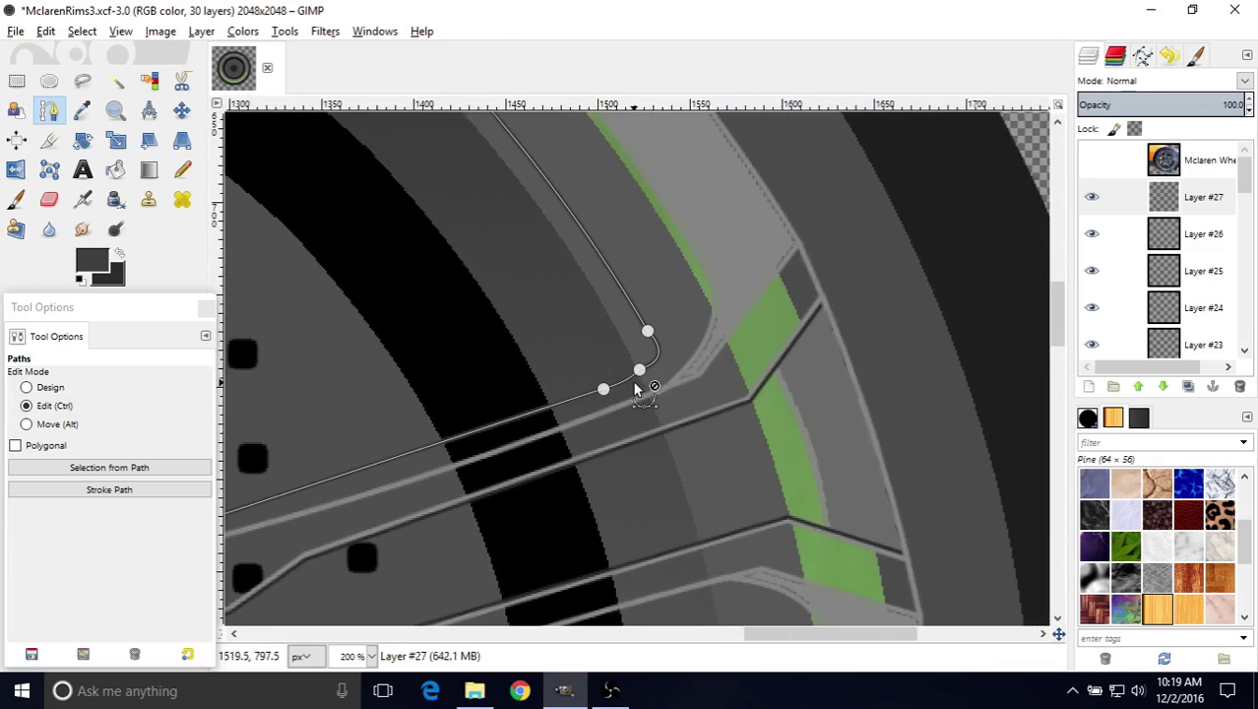
middle_click_drag(521, 224, 719, 476)
middle_click_drag(351, 211, 694, 359)
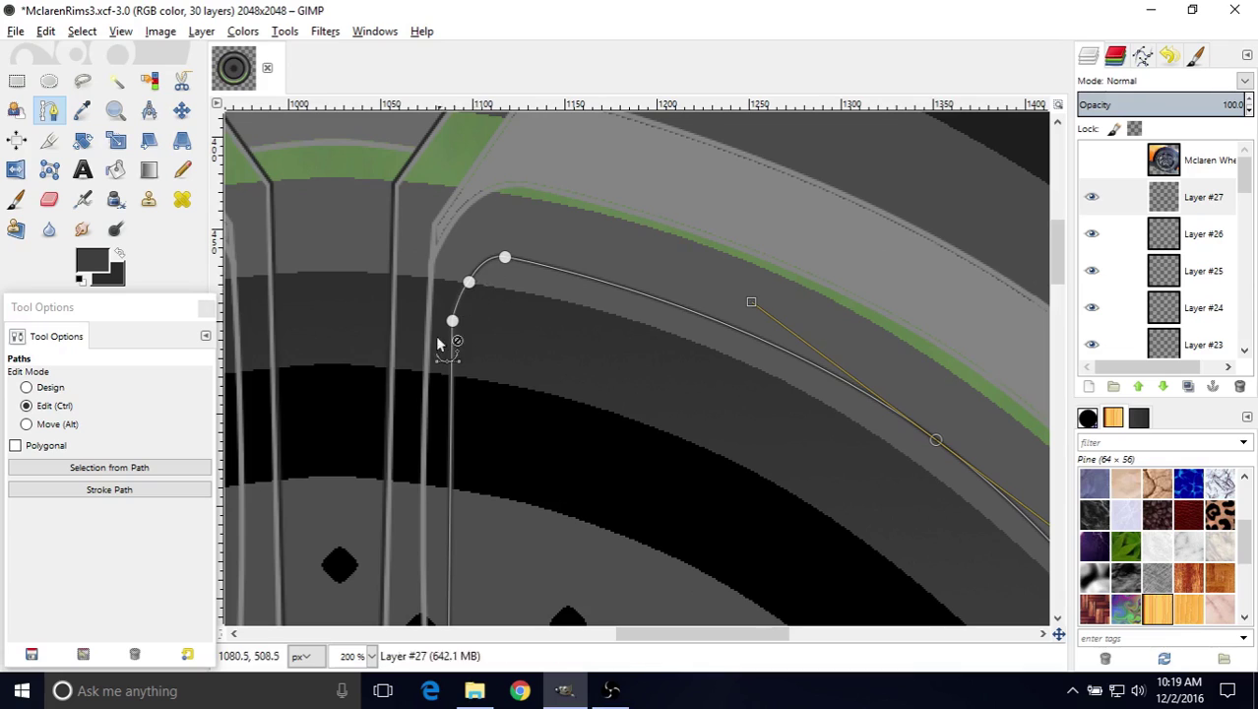
scroll(451, 380, "down", 3)
scroll(445, 375, "up", 3)
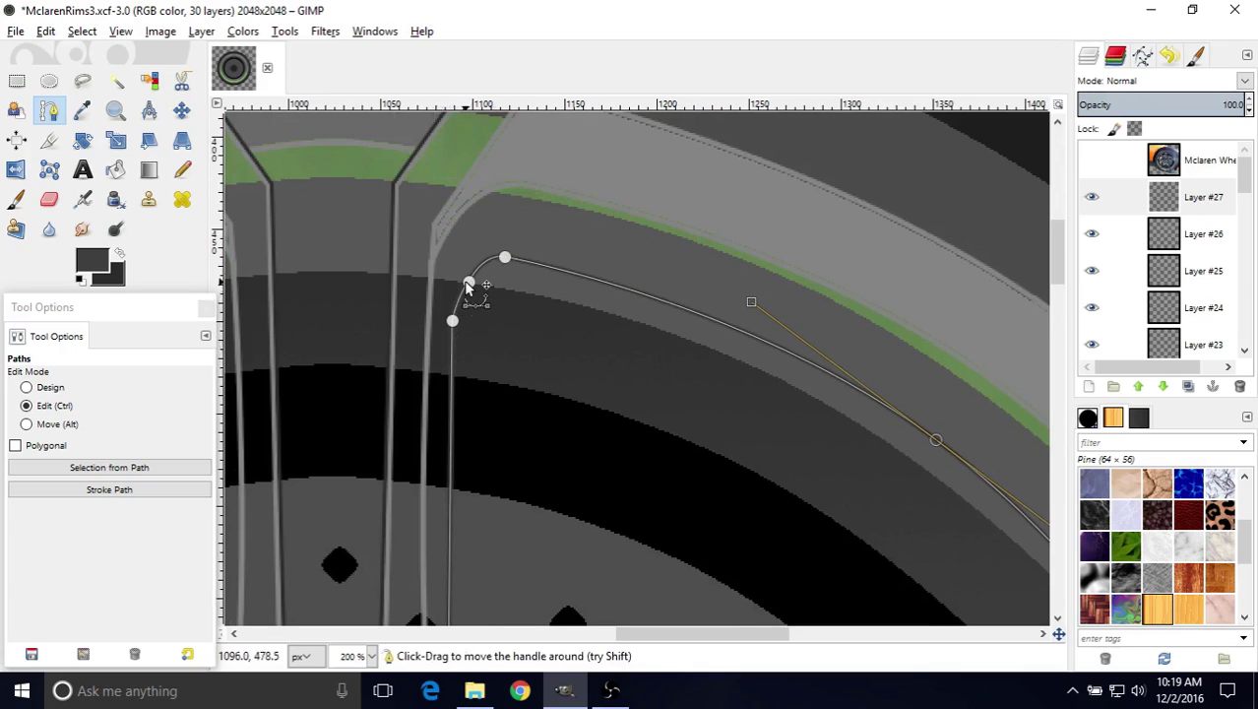
scroll(563, 295, "down", 1)
scroll(587, 312, "left", 2)
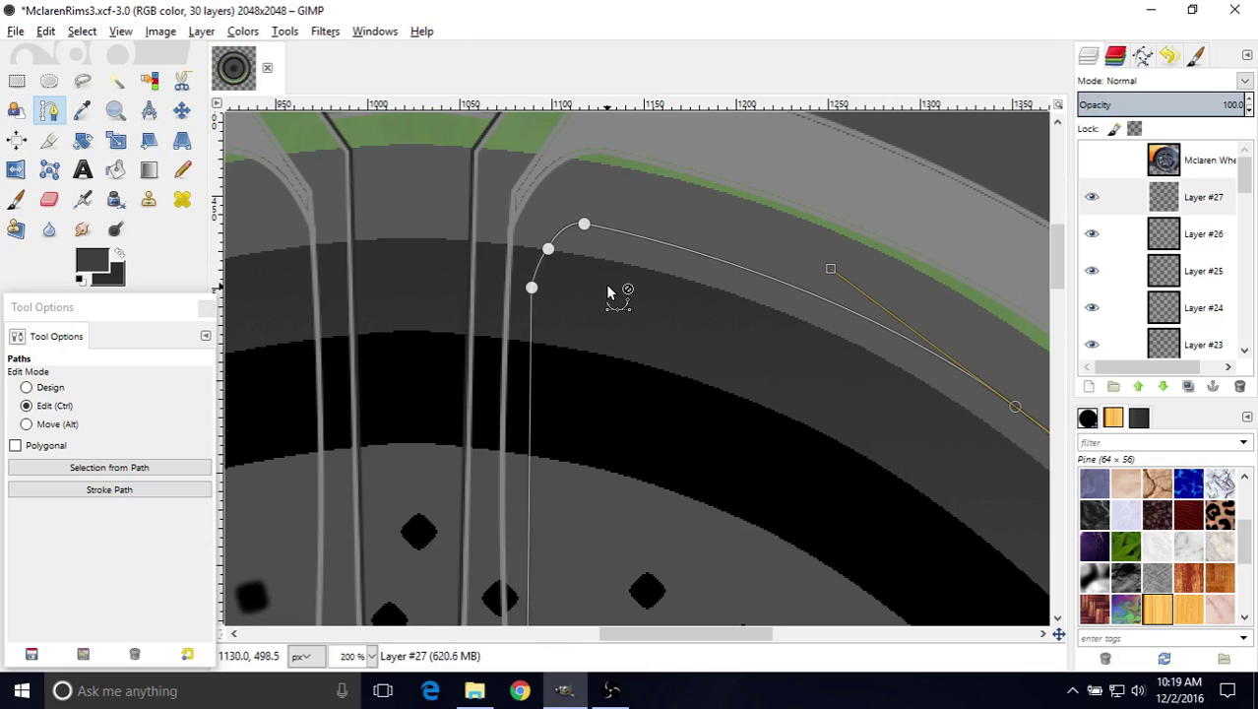
- Switch the path to Design mode and shift the middle anchor of the rim-side corner beside the upright spoke slightly toward that spoke
left_click(34, 387)
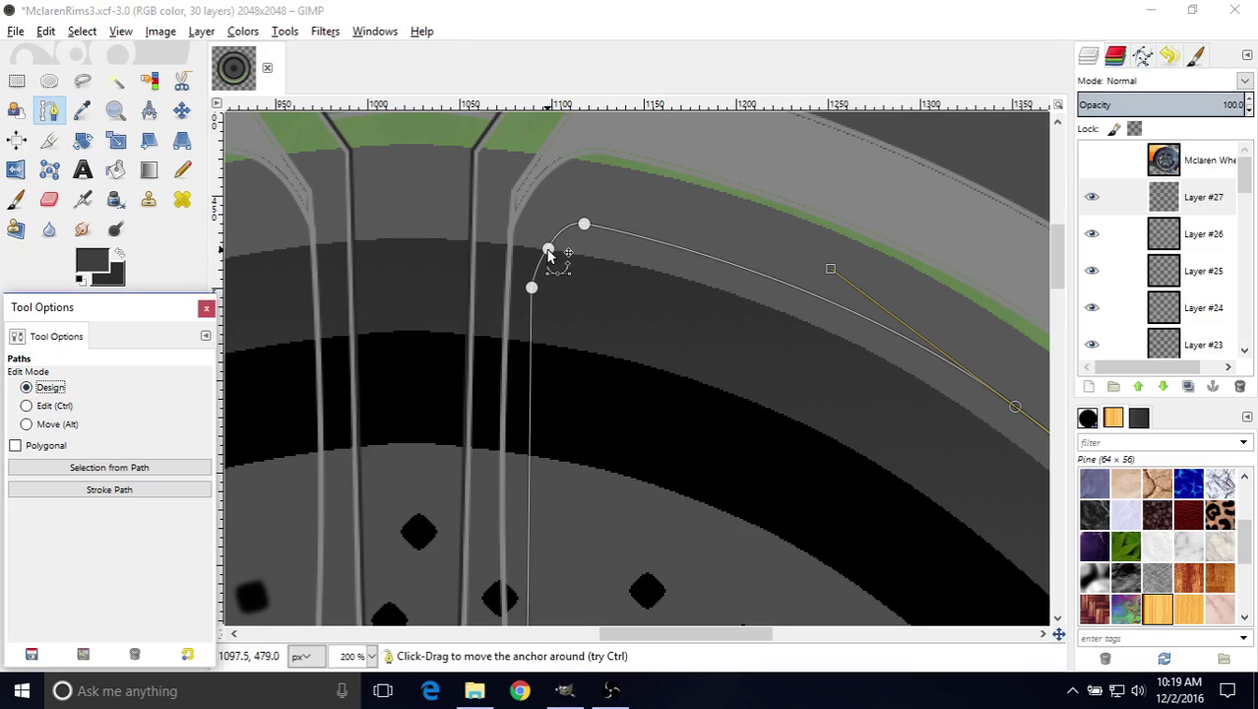
left_click(547, 252)
left_click_drag(548, 255, 543, 259)
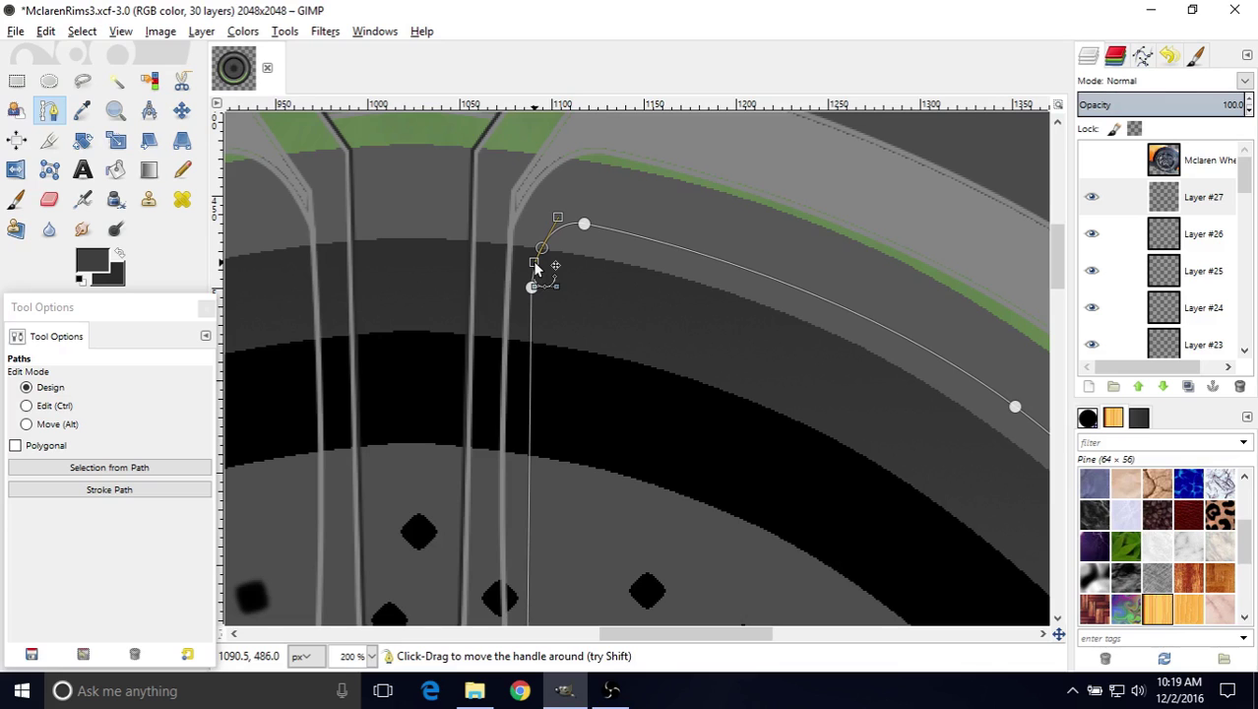
- Reshape the other rim-side corner, beside the rotated spoke, by shortening and redirecting its middle anchor's curve handle
middle_click_drag(651, 388, 936, 388)
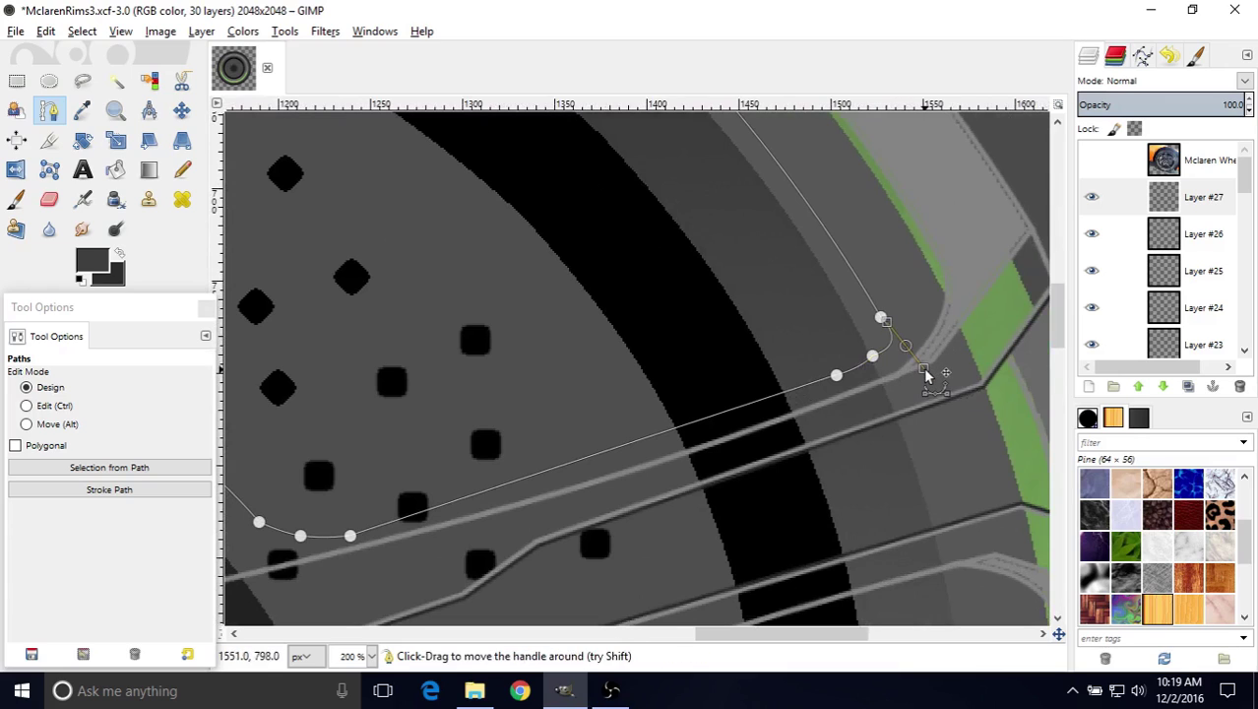
left_click(923, 368, "ctrl")
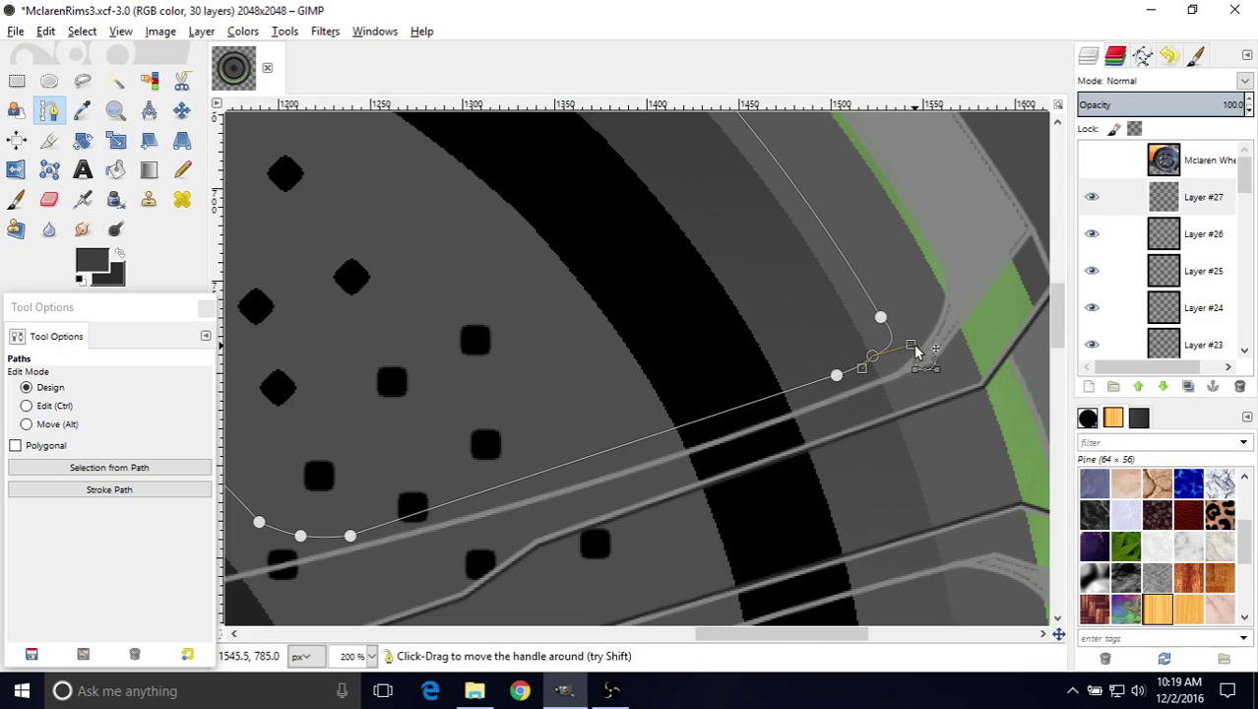
left_click_drag(909, 344, 888, 338)
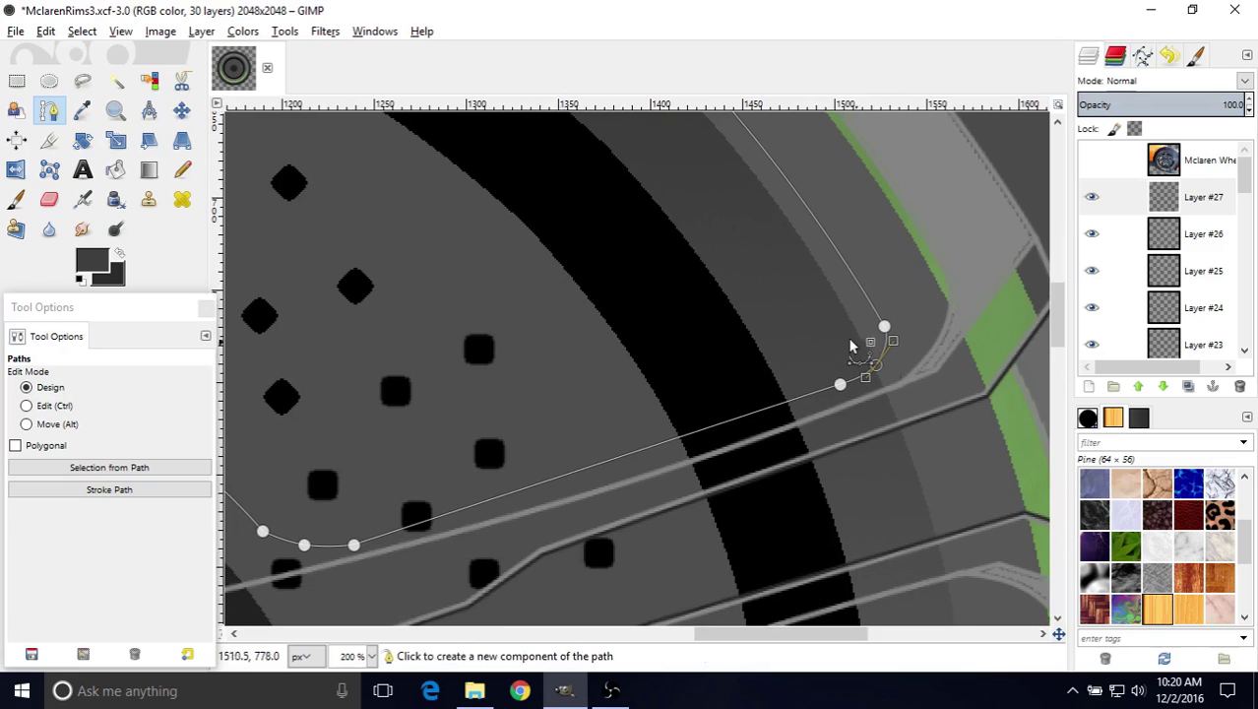
- Stroke the adjusted path on Layer #27 with a 3 px antialiased solid line in the foreground colour
scroll(823, 425, "up", 5)
scroll(823, 425, "left", 5, "shift")
scroll(601, 311, "up", 2)
scroll(601, 311, "left", 2, "shift")
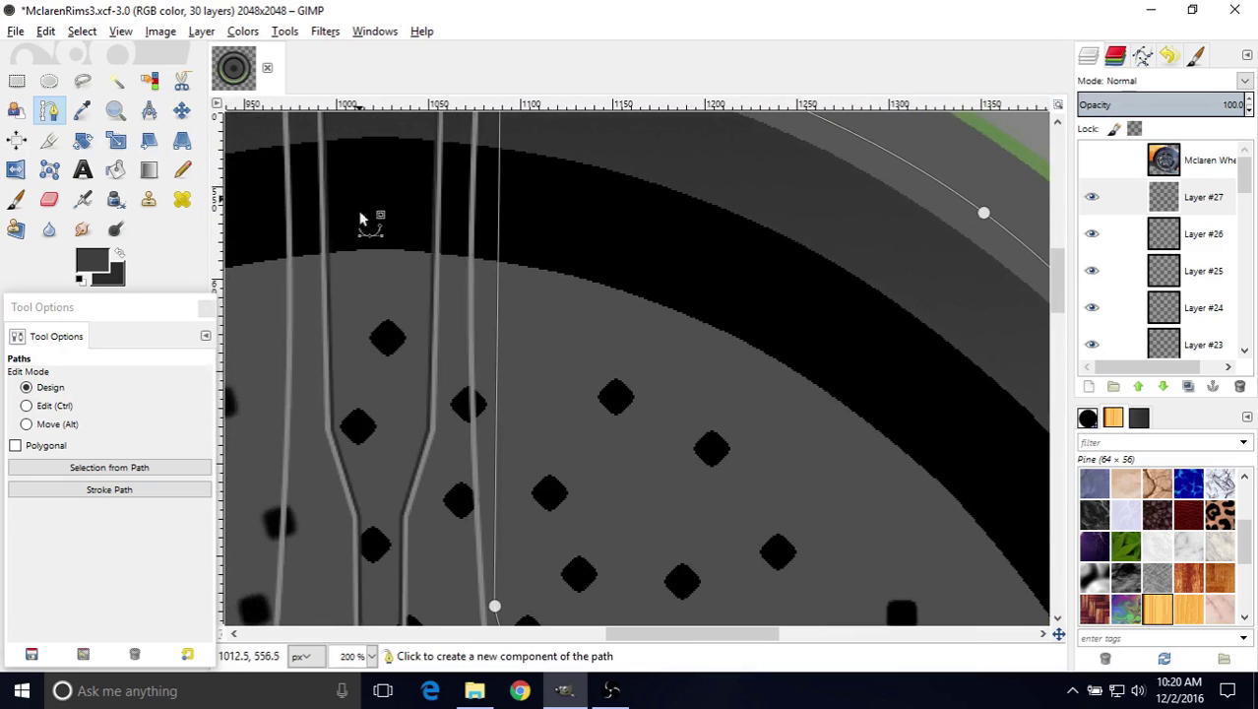
scroll(610, 393, "up", 3)
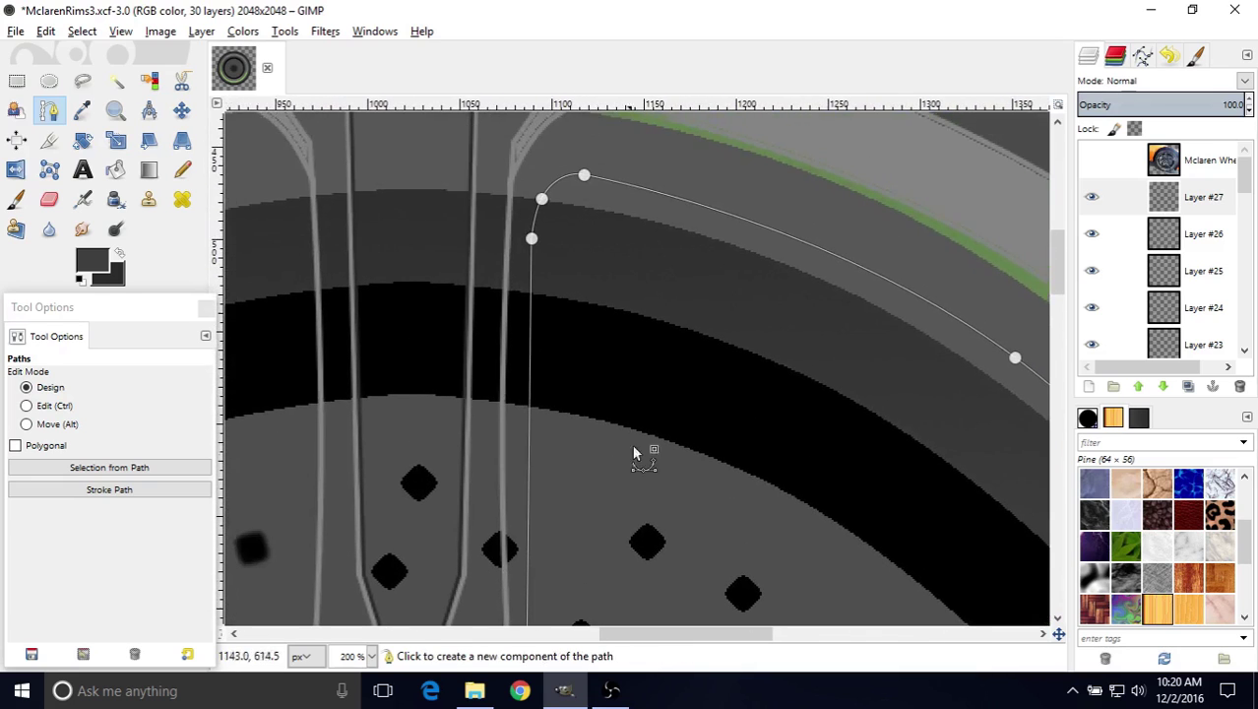
scroll(526, 355, "right", 2, "shift")
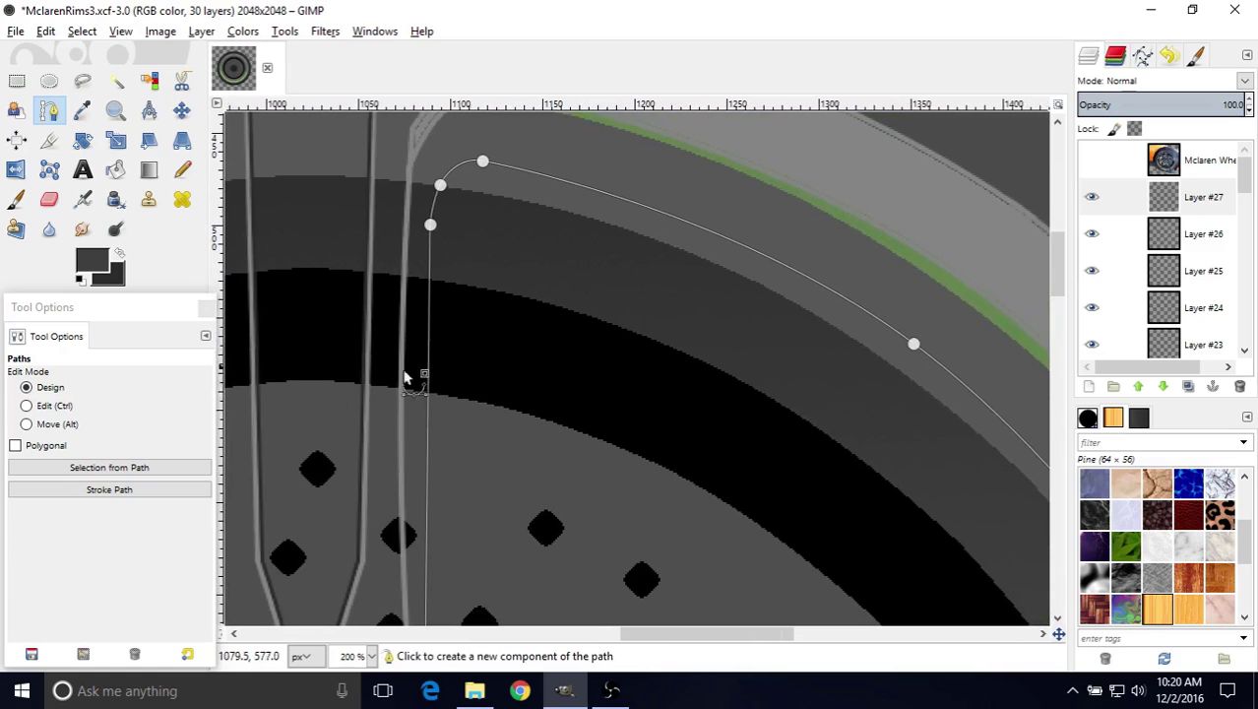
left_click(153, 489)
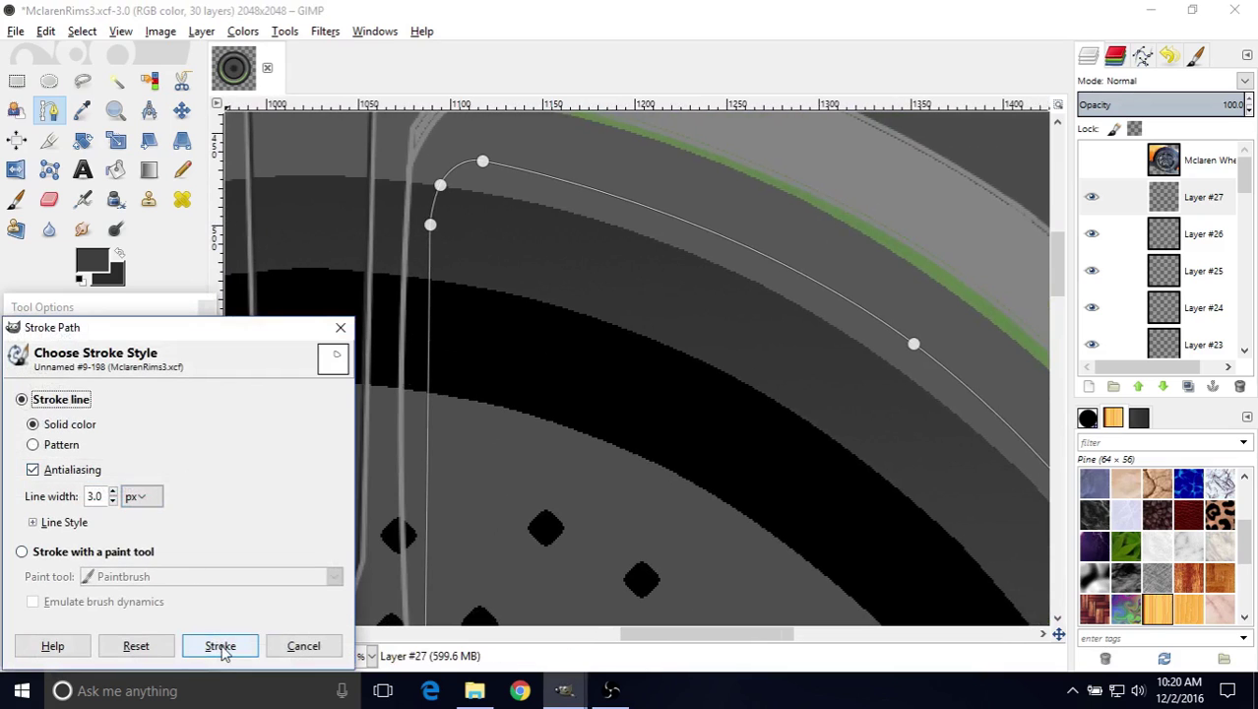
left_click(220, 646)
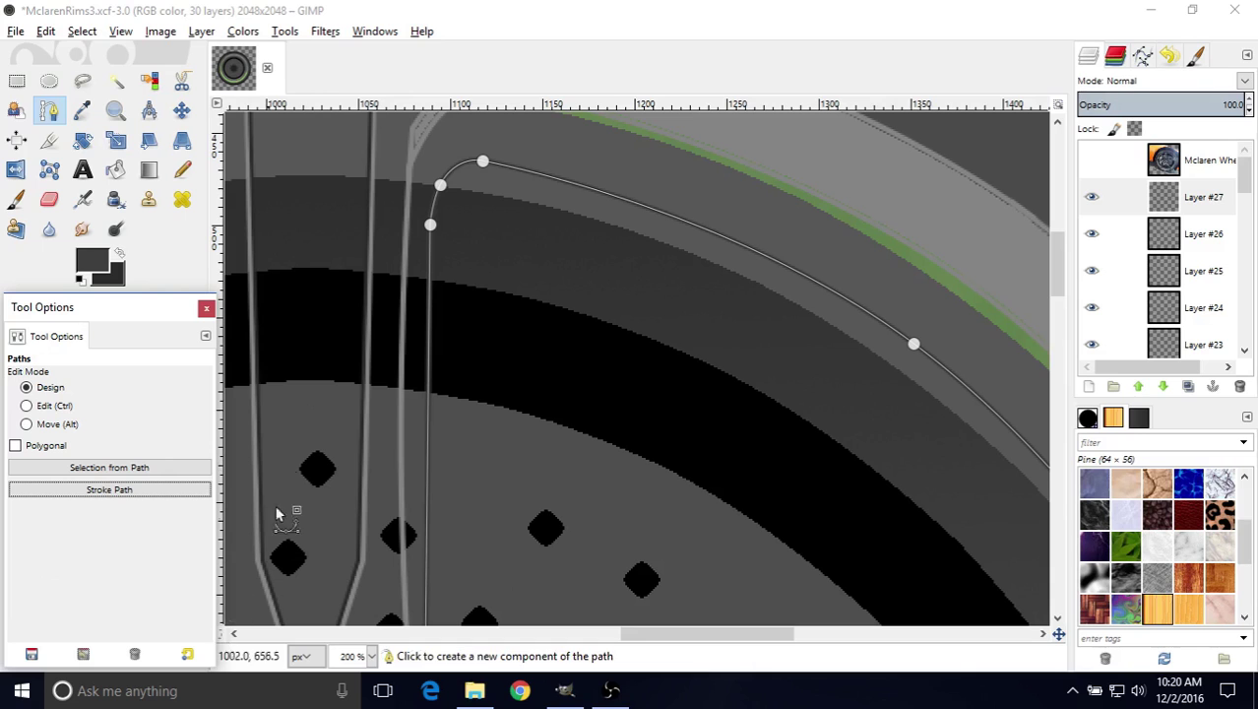
- Examine the newly stroked outline around the whole opening, including with the path display out of the way
scroll(577, 529, "down", 10)
scroll(577, 529, "right", 2)
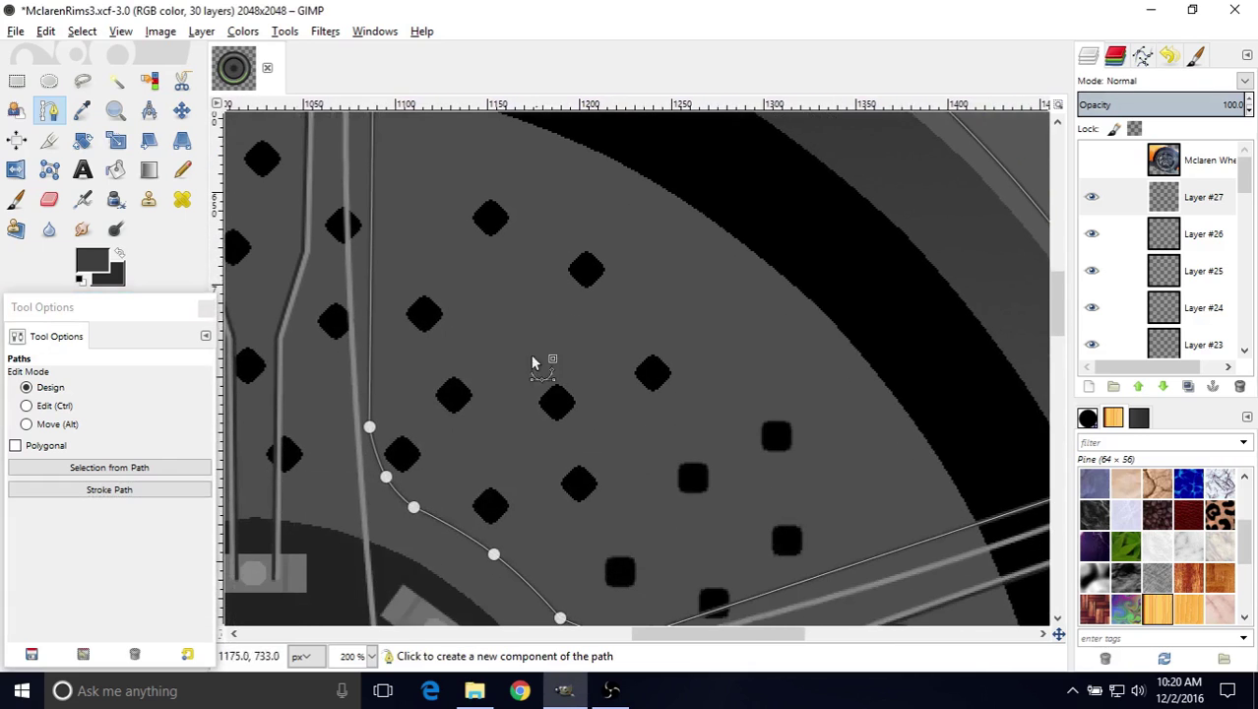
middle_click_drag(682, 450, 576, 547)
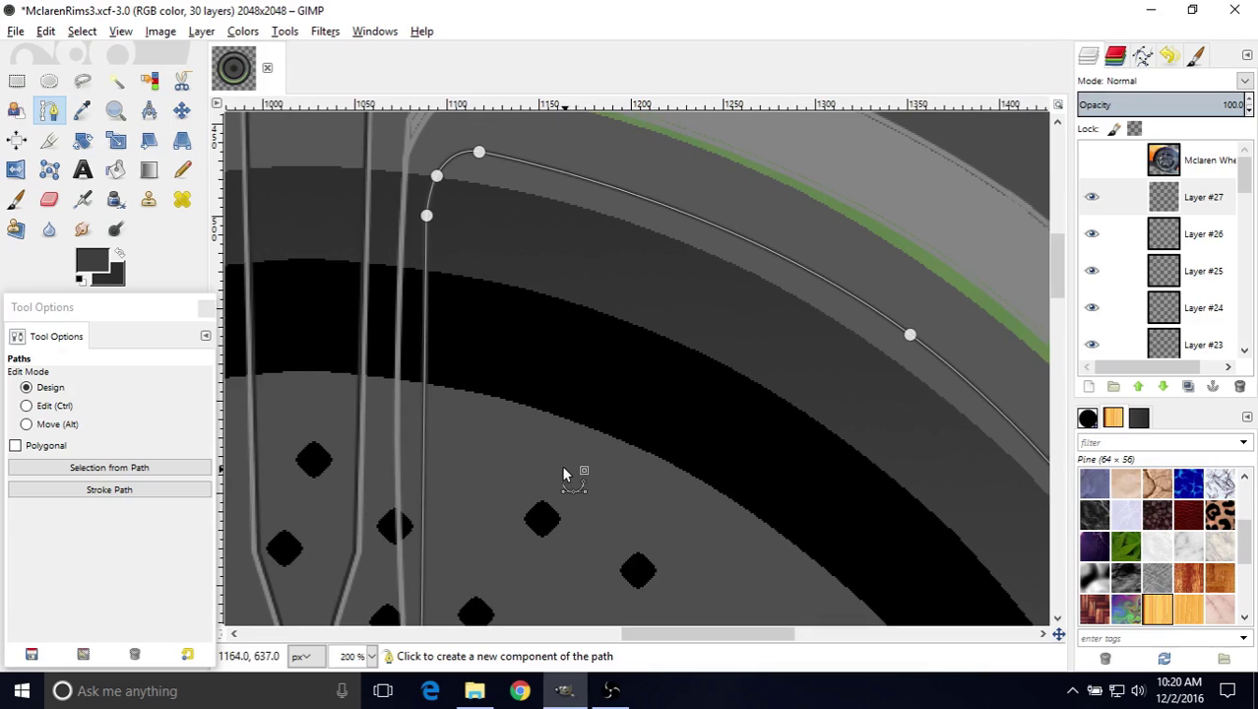
scroll(563, 469, "down", 4, "ctrl")
scroll(556, 394, "up", 2, "ctrl")
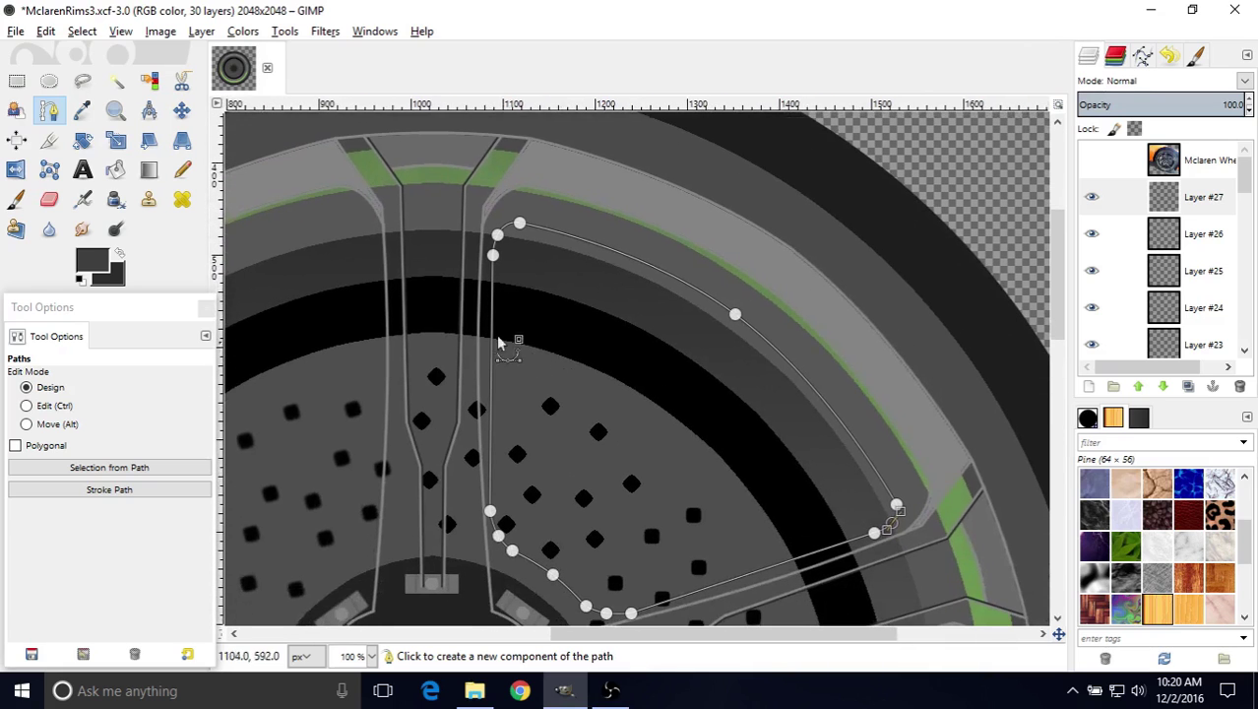
left_click(181, 110)
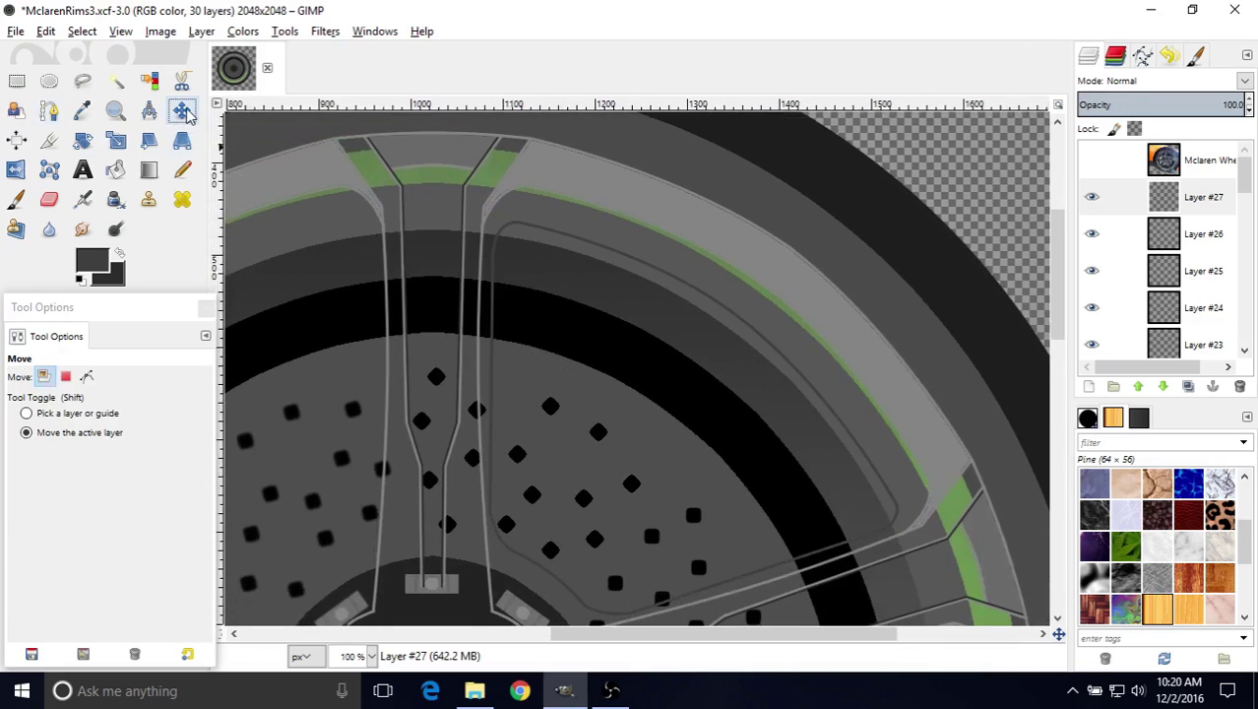
middle_click_drag(665, 482, 634, 406)
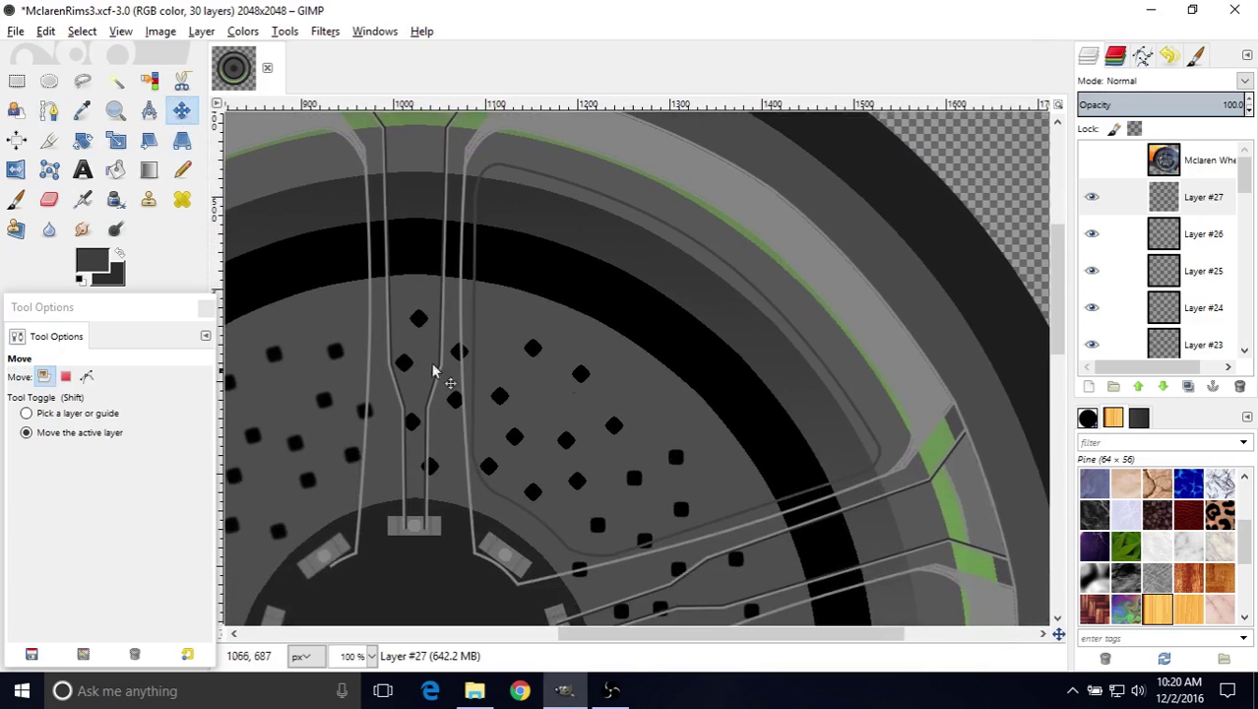
- Try to bucket-fill the area around the opening's outline on Layer #27 with the foreground colour, and undo the fill
left_click(115, 172)
scroll(461, 323, "up", 2)
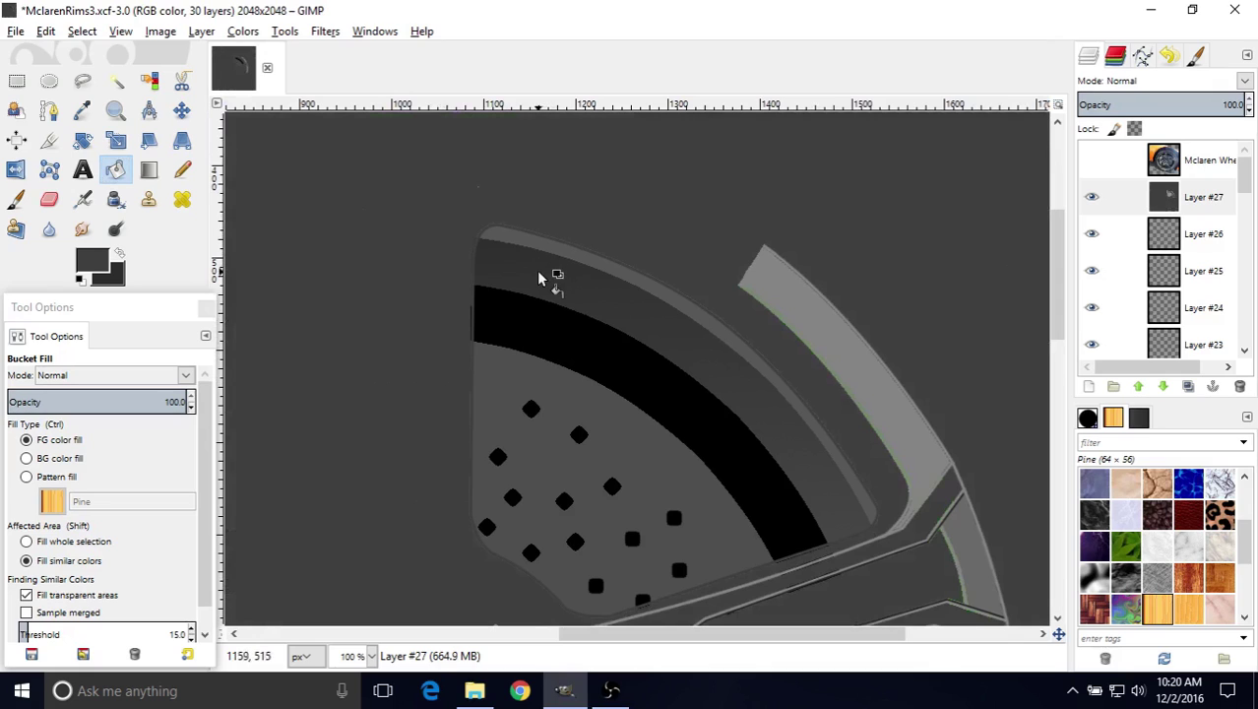
key("ctrl+z")
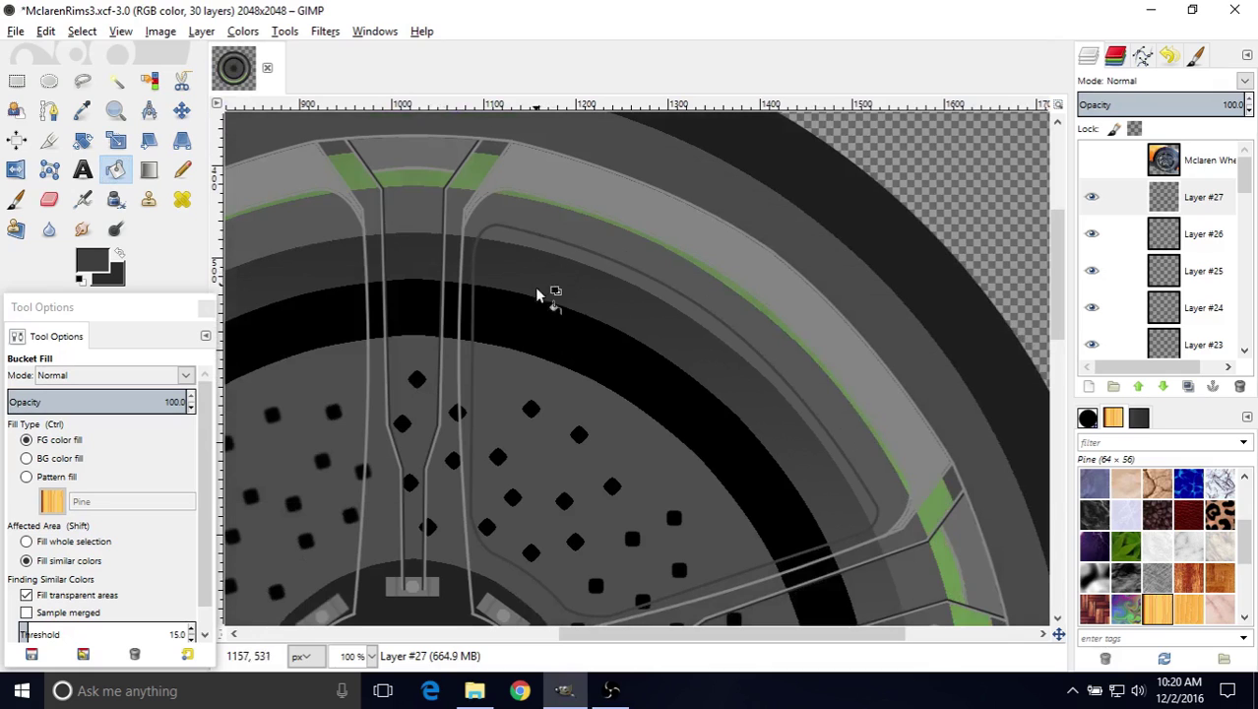
- Check the opening's outline by toggling the visibility of Layer #27, and merge that layer down into Layer #26
middle_click_drag(541, 347, 502, 323)
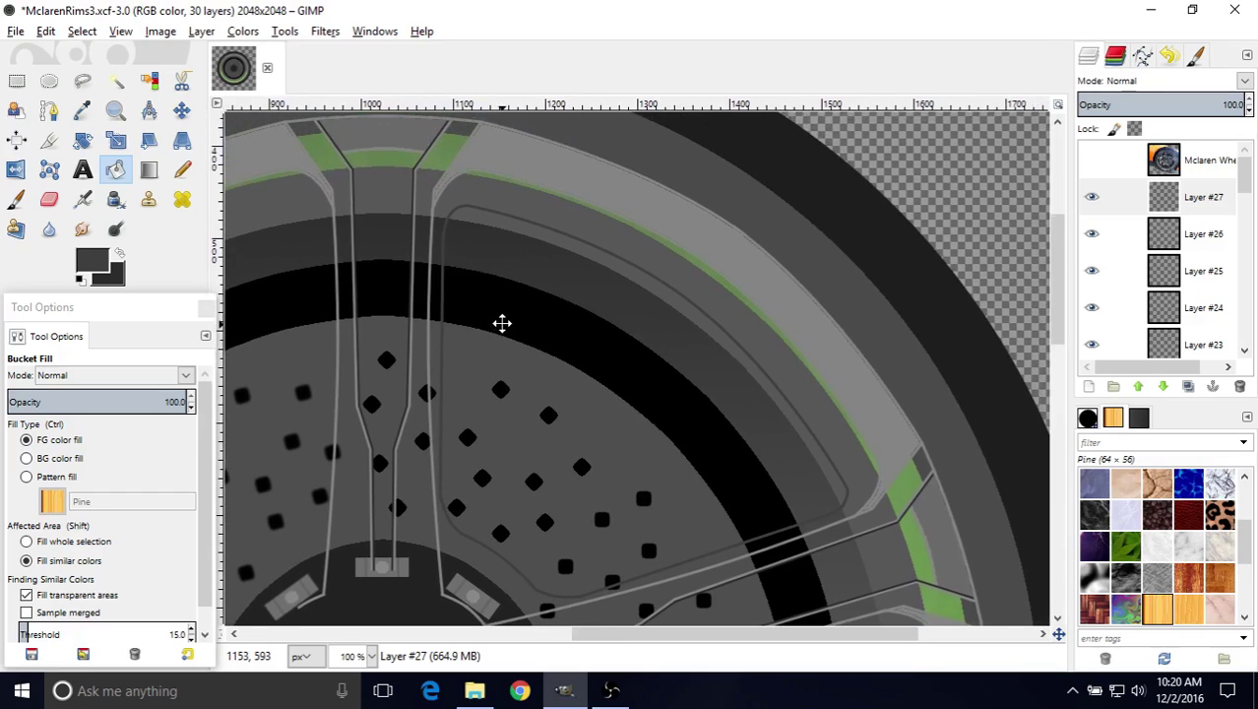
left_click(1091, 198)
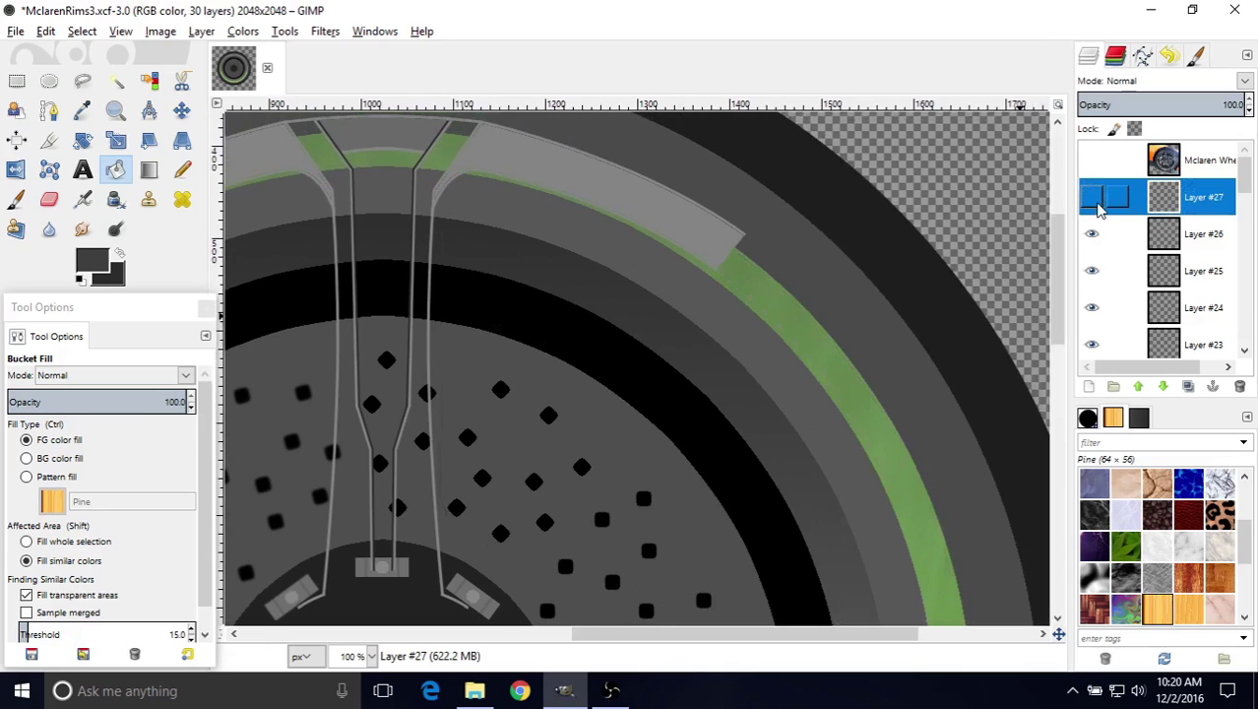
left_click(1092, 198)
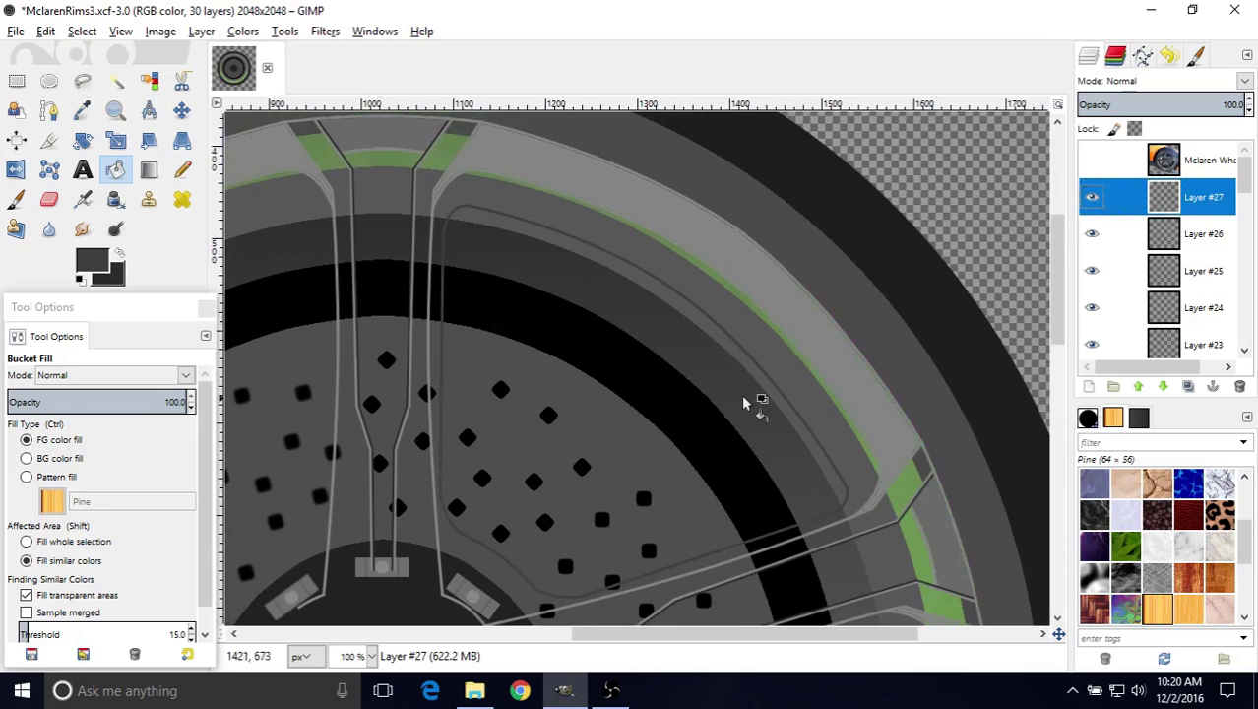
middle_click_drag(752, 406, 796, 410)
left_click(1178, 205)
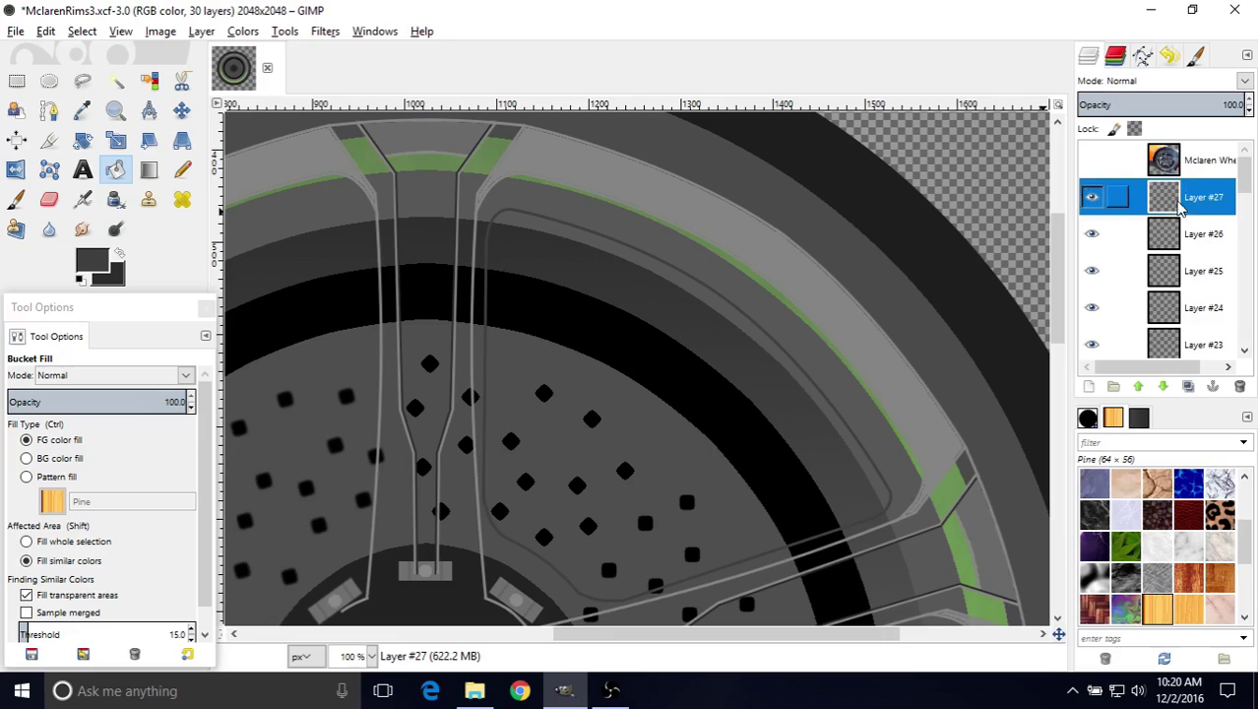
right_click(1178, 200)
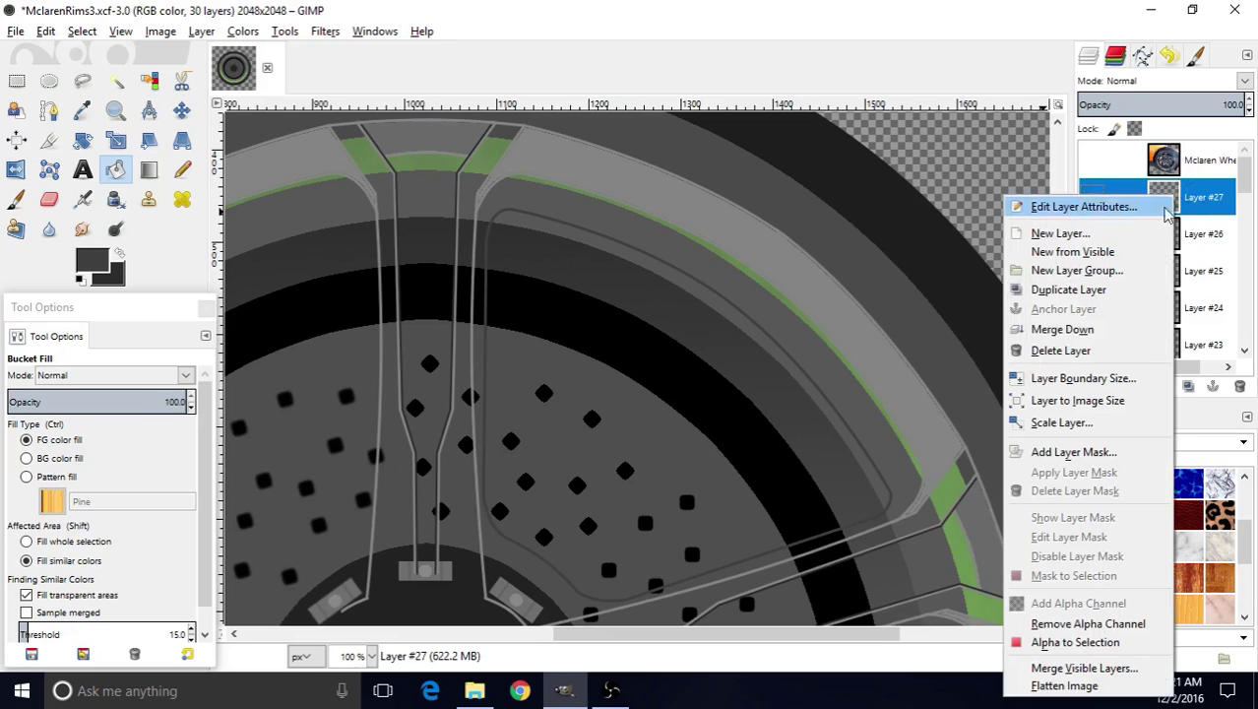
left_click(1069, 331)
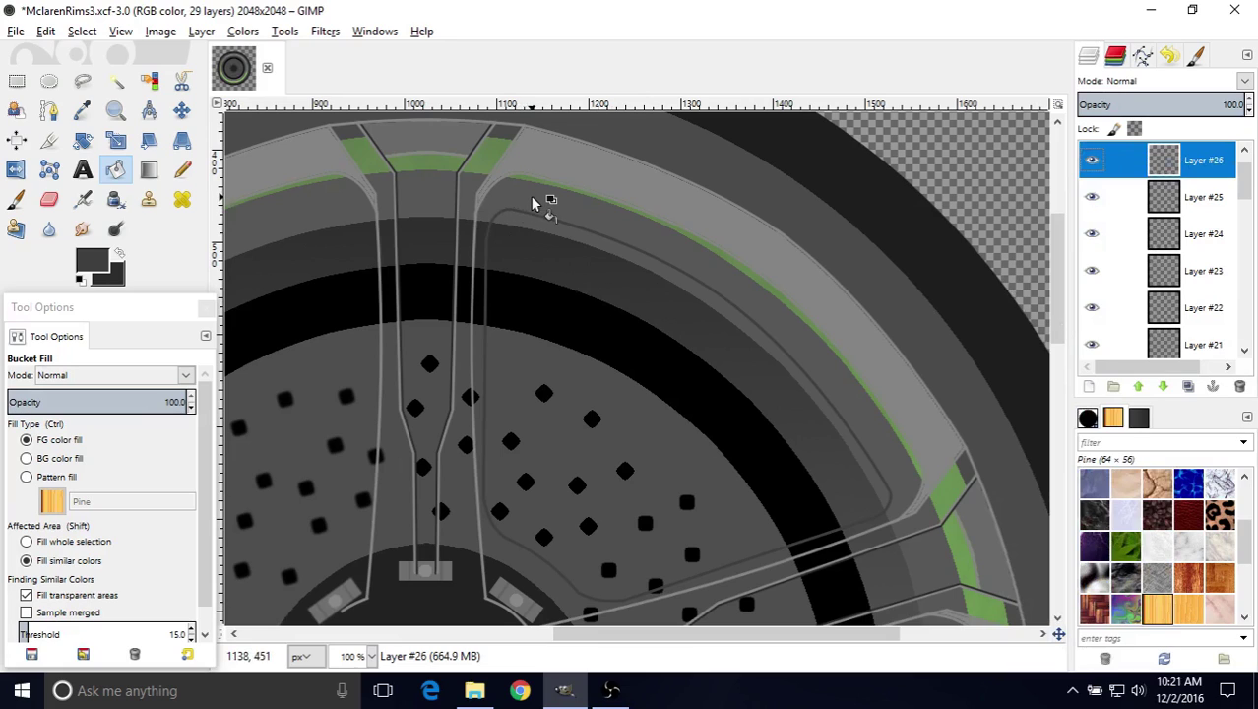
- Bucket-fill the band between the opening's outline and the spoke and rim edges on Layer #26 with the foreground colour
left_click(115, 171)
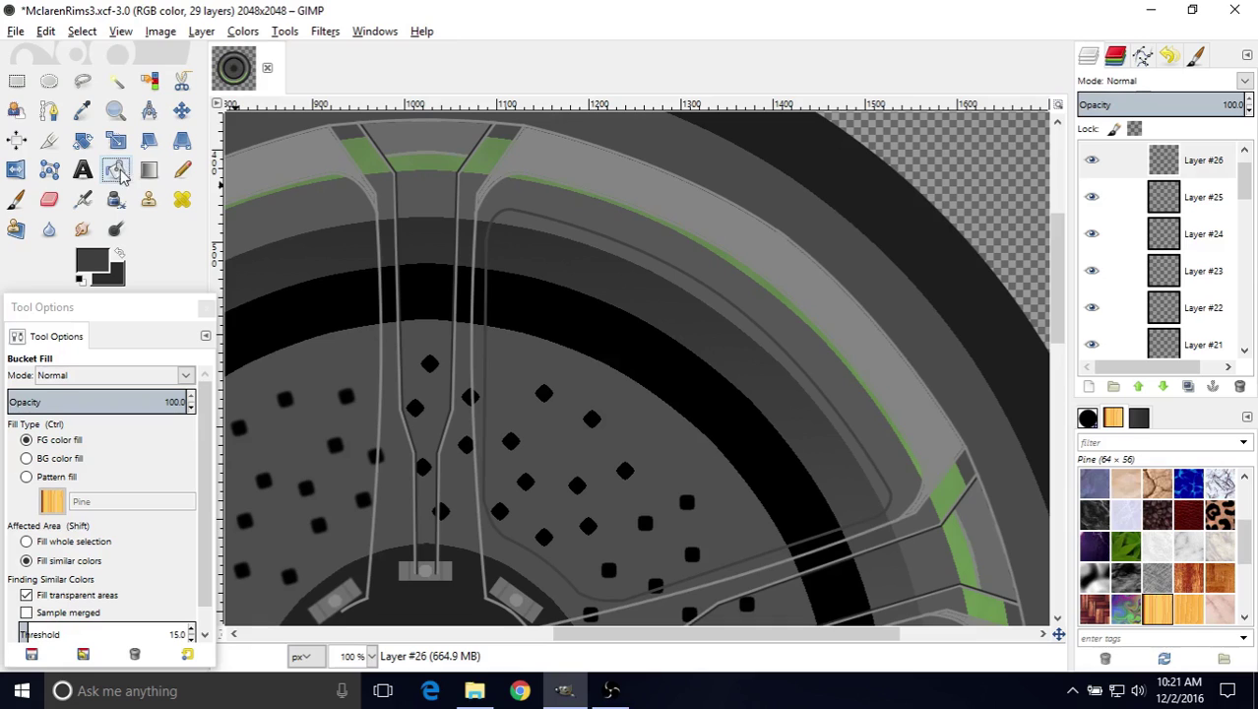
left_click(570, 213)
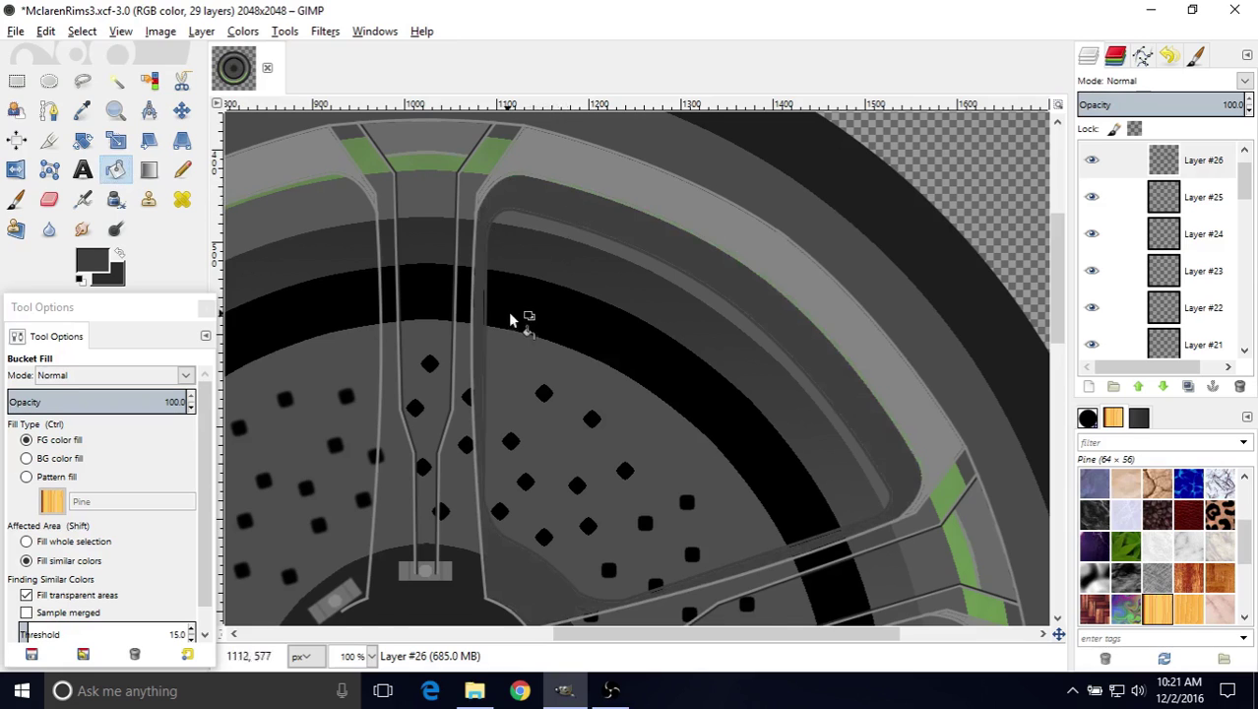
middle_click_drag(517, 317, 608, 322)
scroll(604, 314, "up", 2, "ctrl")
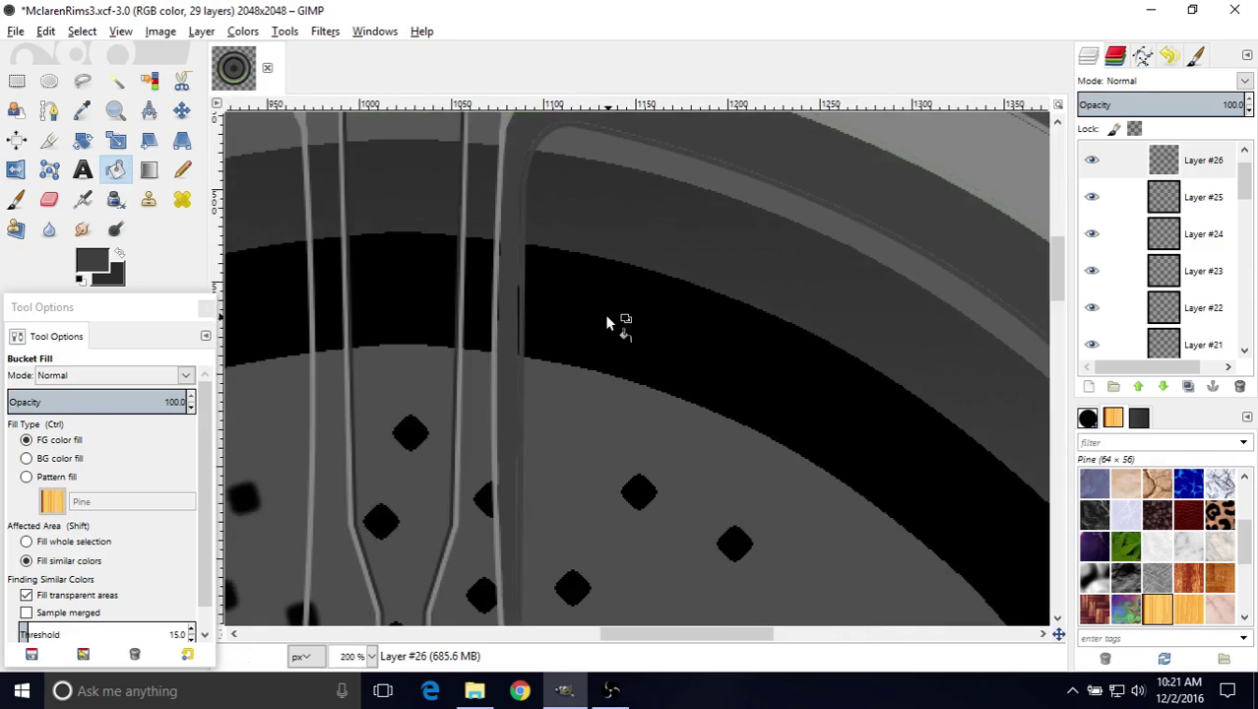
- Try to bucket-fill the unfilled slivers beside the vertical spoke, and undo the fill at the spoke's edge
left_click(521, 304)
scroll(652, 440, "down", 3, "ctrl")
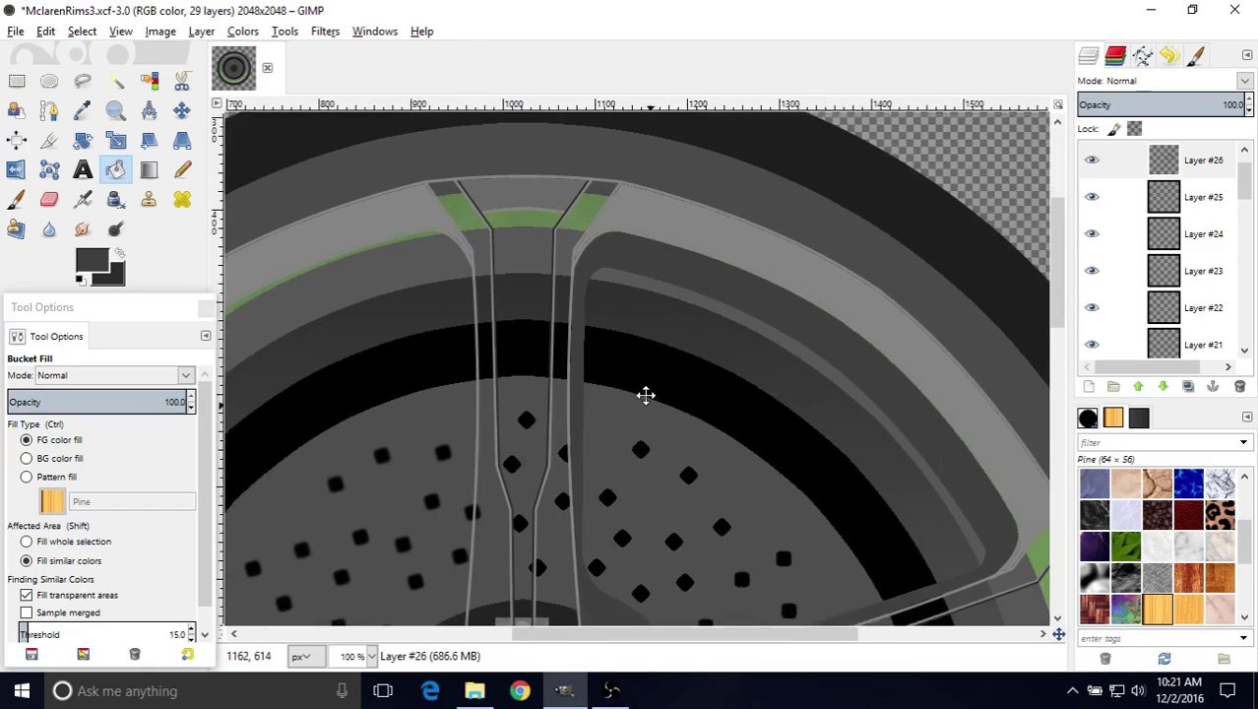
middle_click_drag(645, 395, 576, 416)
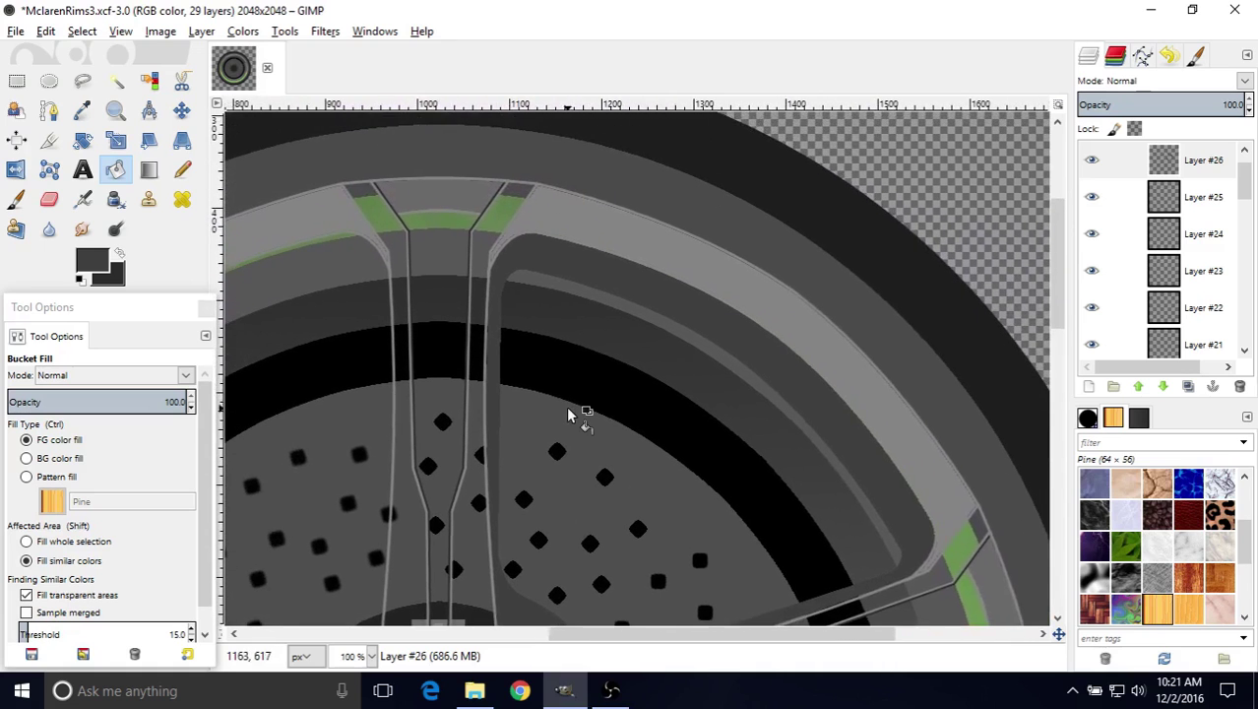
scroll(576, 415, "up", 2, "ctrl")
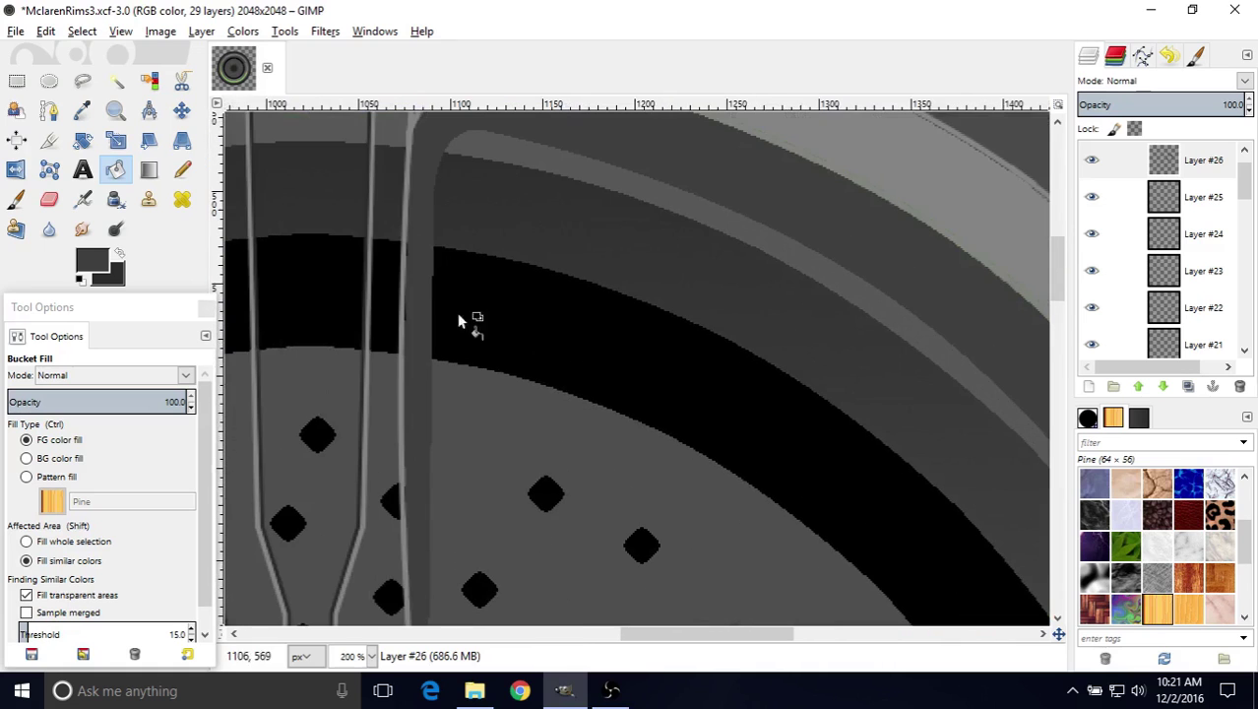
left_click(410, 256)
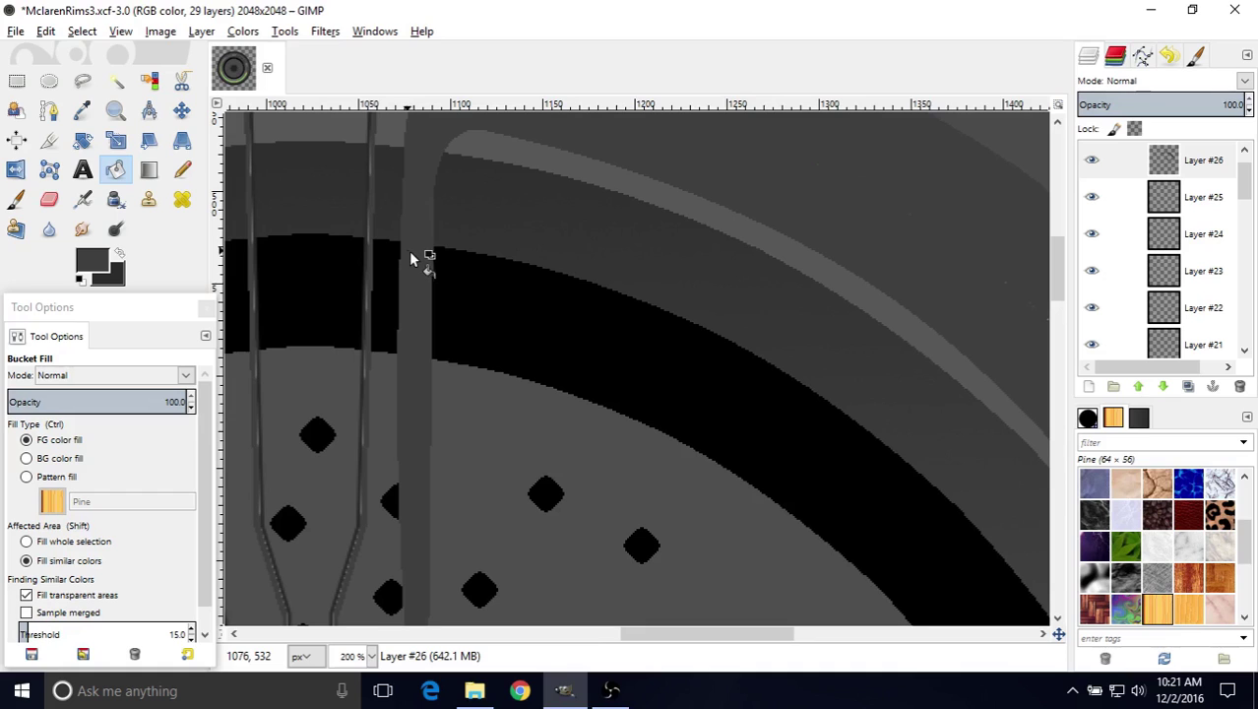
key("ctrl+z")
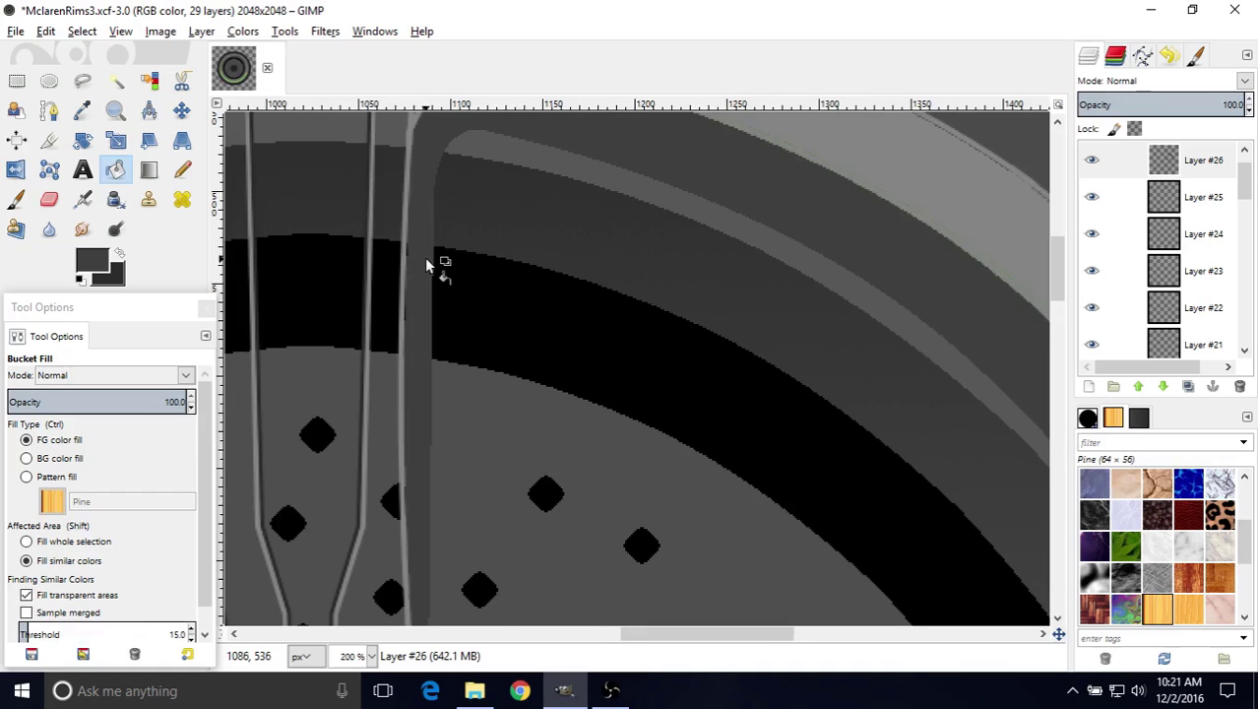
- Switch to the Paintbrush with the Hardness 100 brush and set its size to 3
middle_click_drag(435, 261, 495, 374)
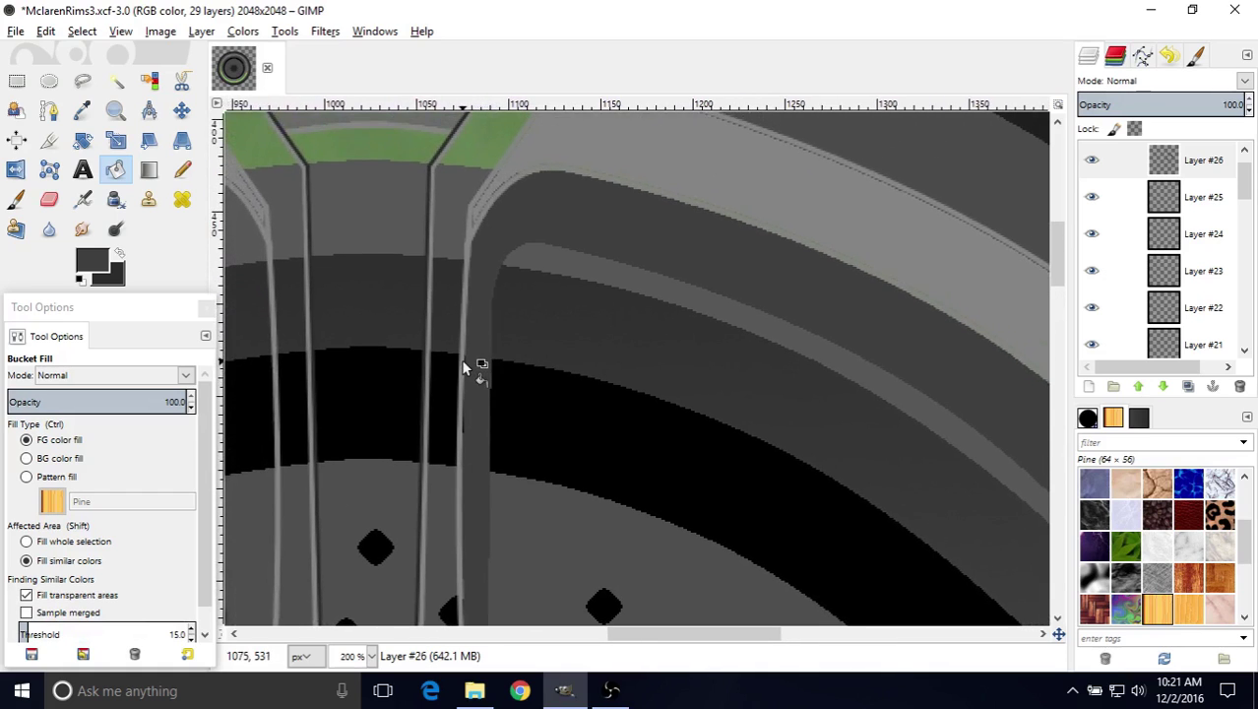
key("p")
scroll(482, 369, "up", 2, "ctrl")
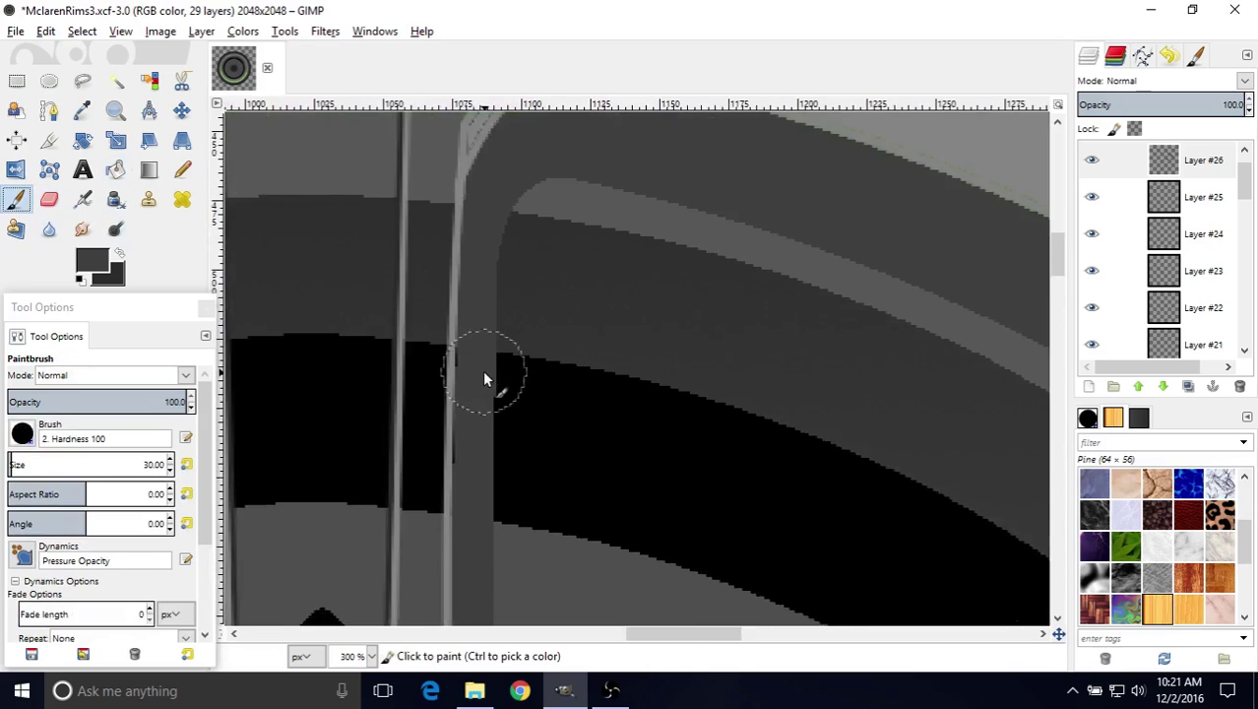
left_click(144, 468)
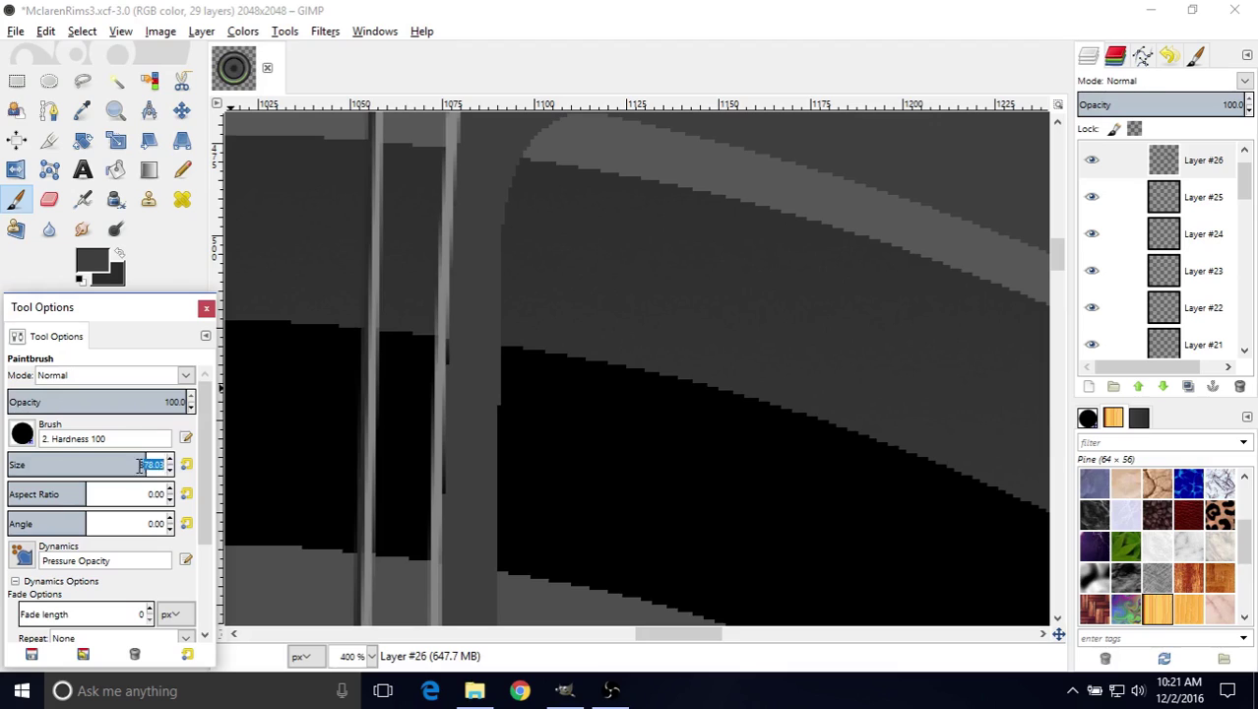
type("3")
key("Return")
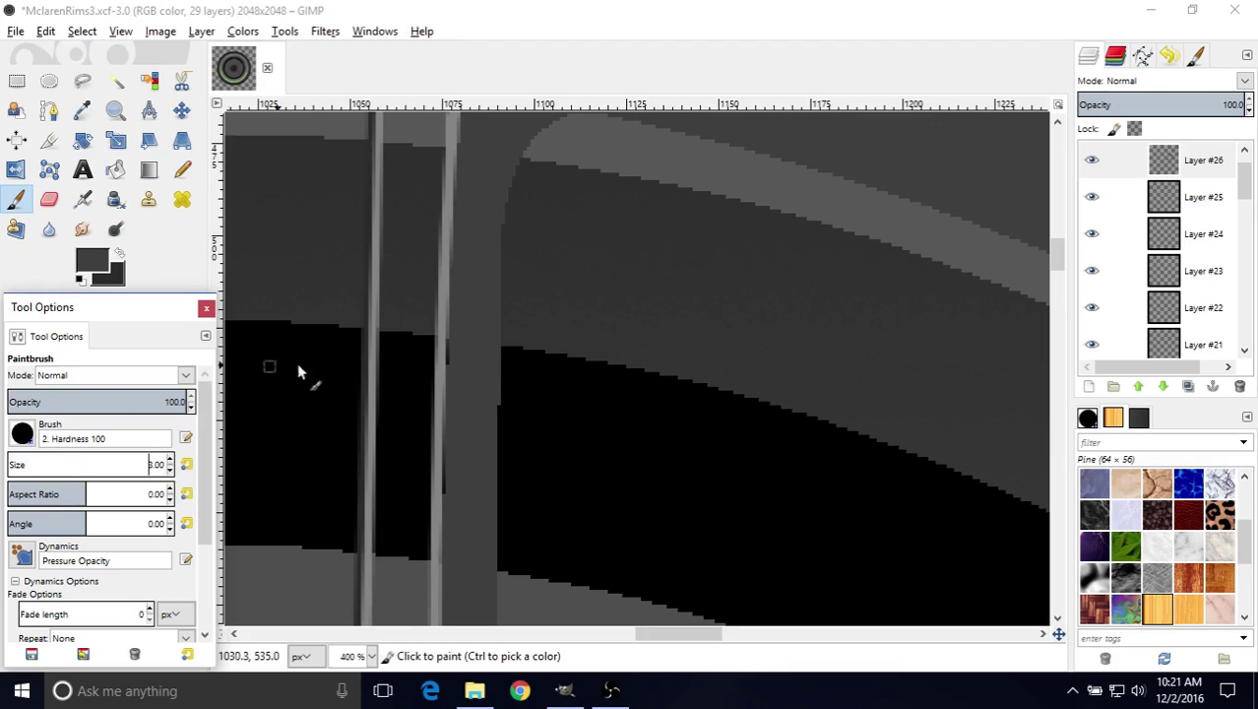
- Try painting over the slivers along the spoke's edge, and undo the touch-up together with the earlier sliver fill
left_click(454, 342)
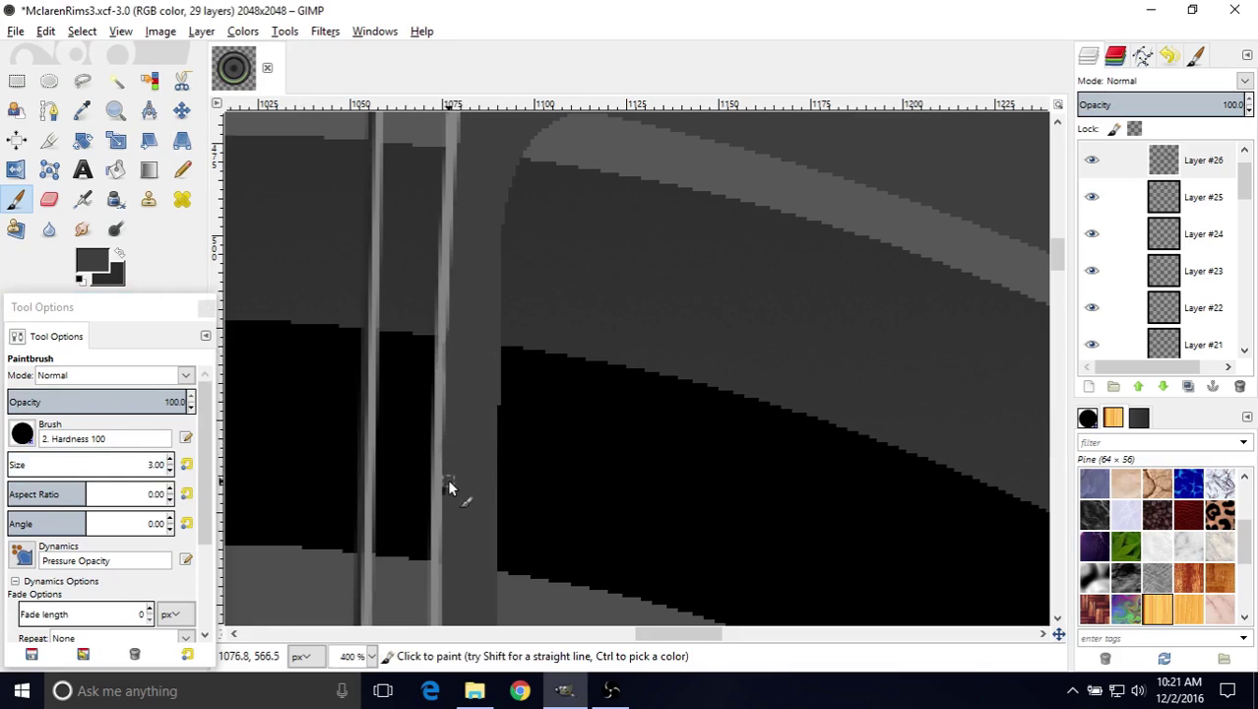
scroll(563, 435, "down", 3, "ctrl")
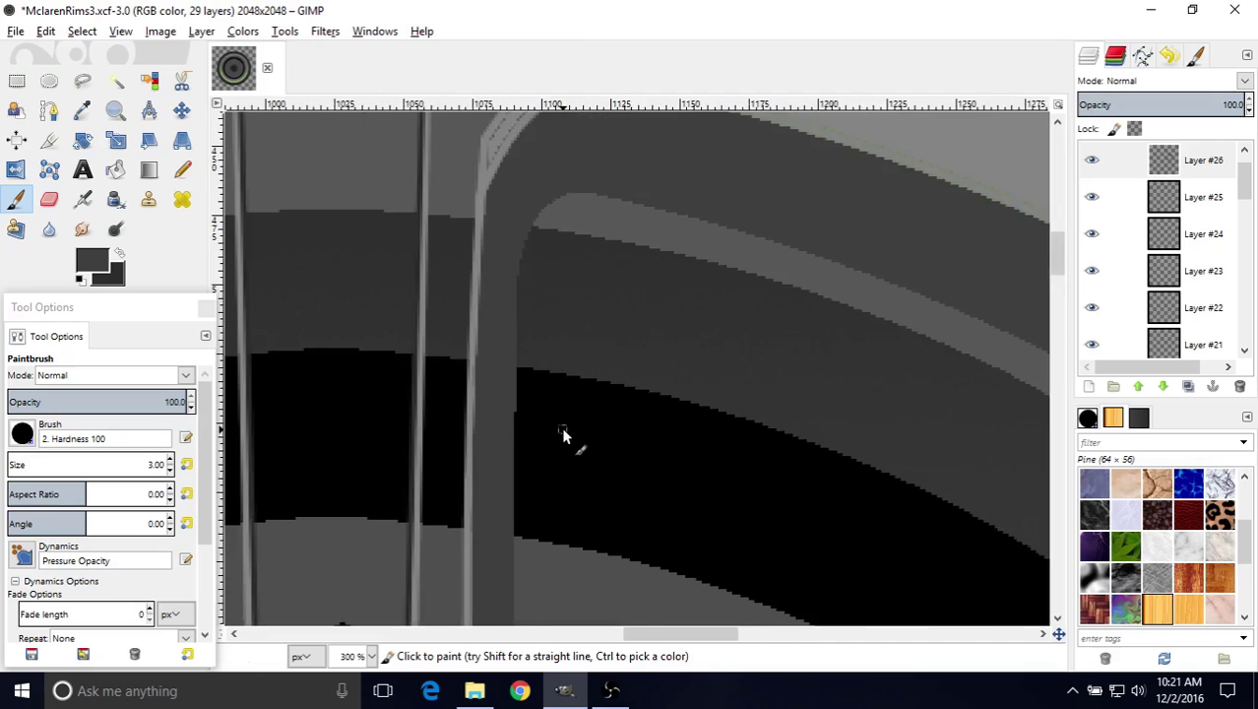
scroll(563, 435, "down", 3, "ctrl")
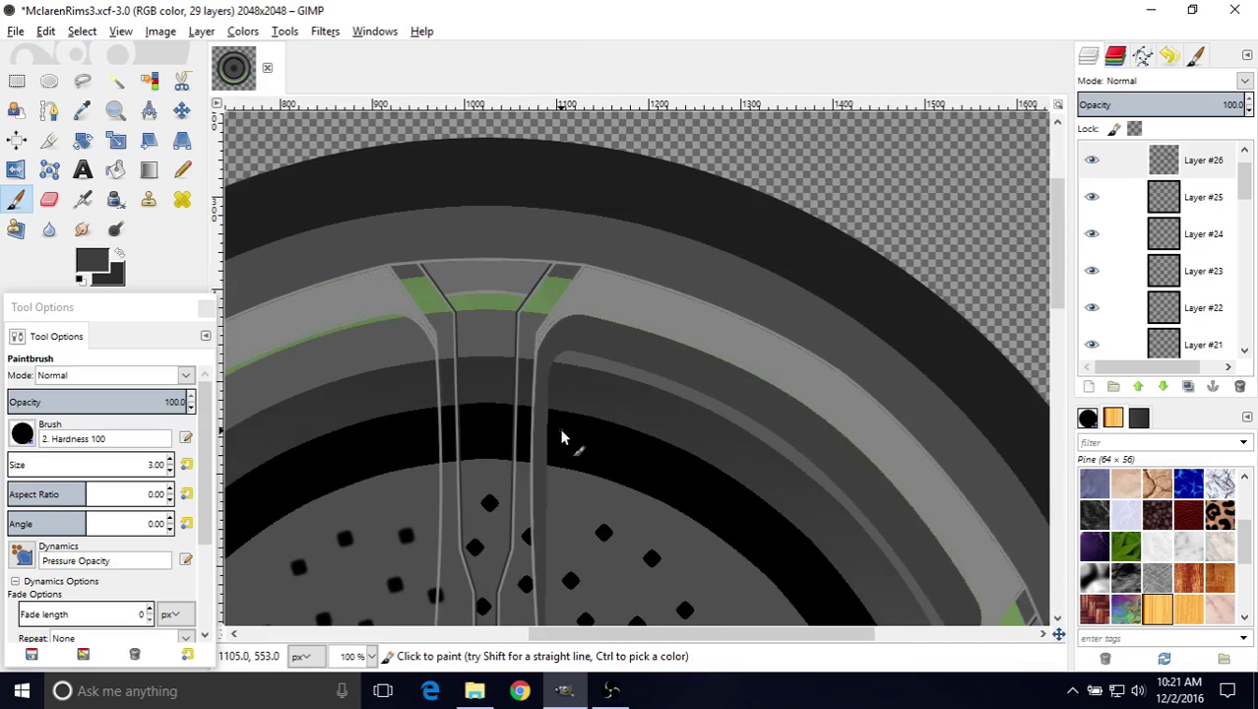
scroll(562, 435, "up", 2, "ctrl")
mouse_move(562, 435)
middle_mouse_down()
mouse_move(508, 310)
mouse_move(452, 270)
mouse_move(473, 305)
middle_mouse_up()
scroll(505, 334, "up", 2, "ctrl")
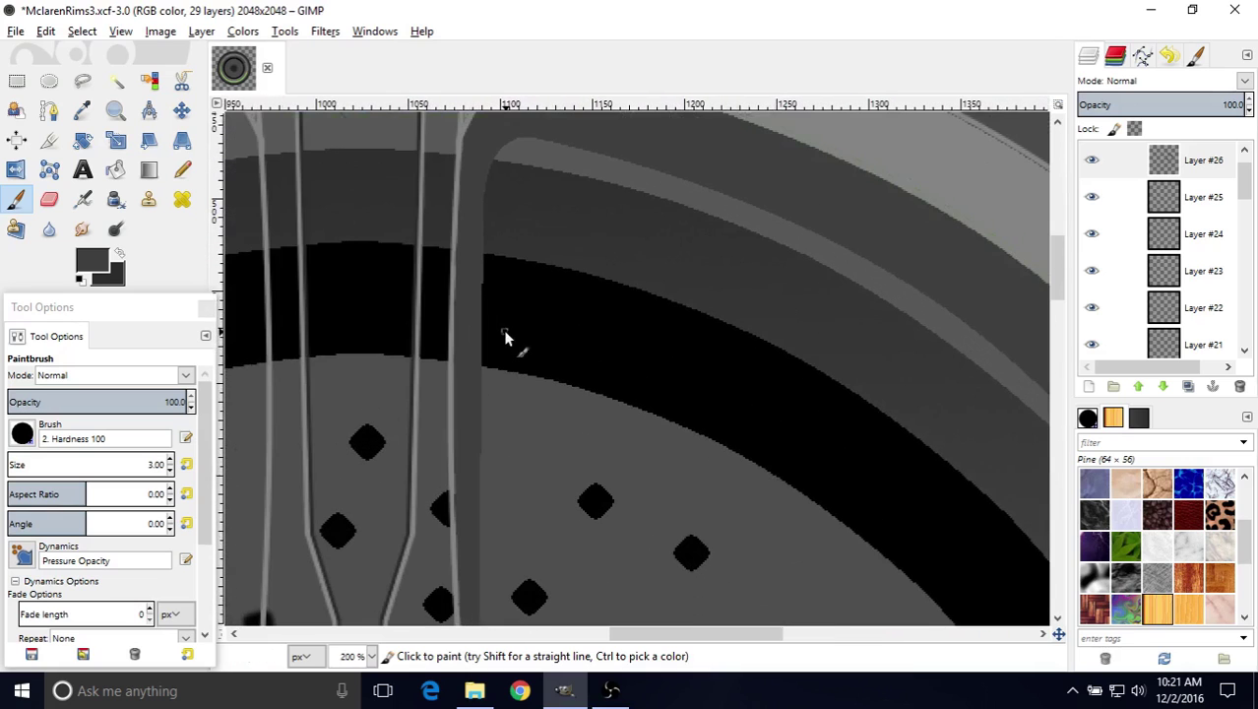
left_click(505, 262, "ctrl")
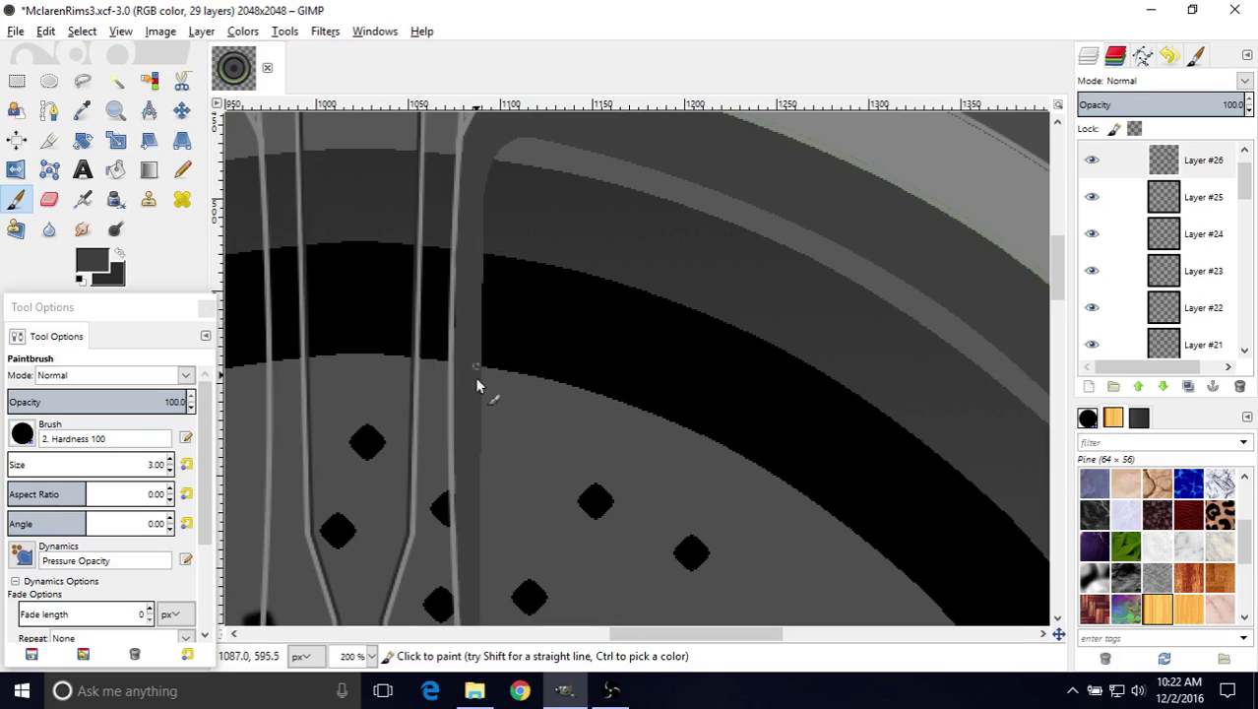
left_click_drag(476, 295, 477, 364)
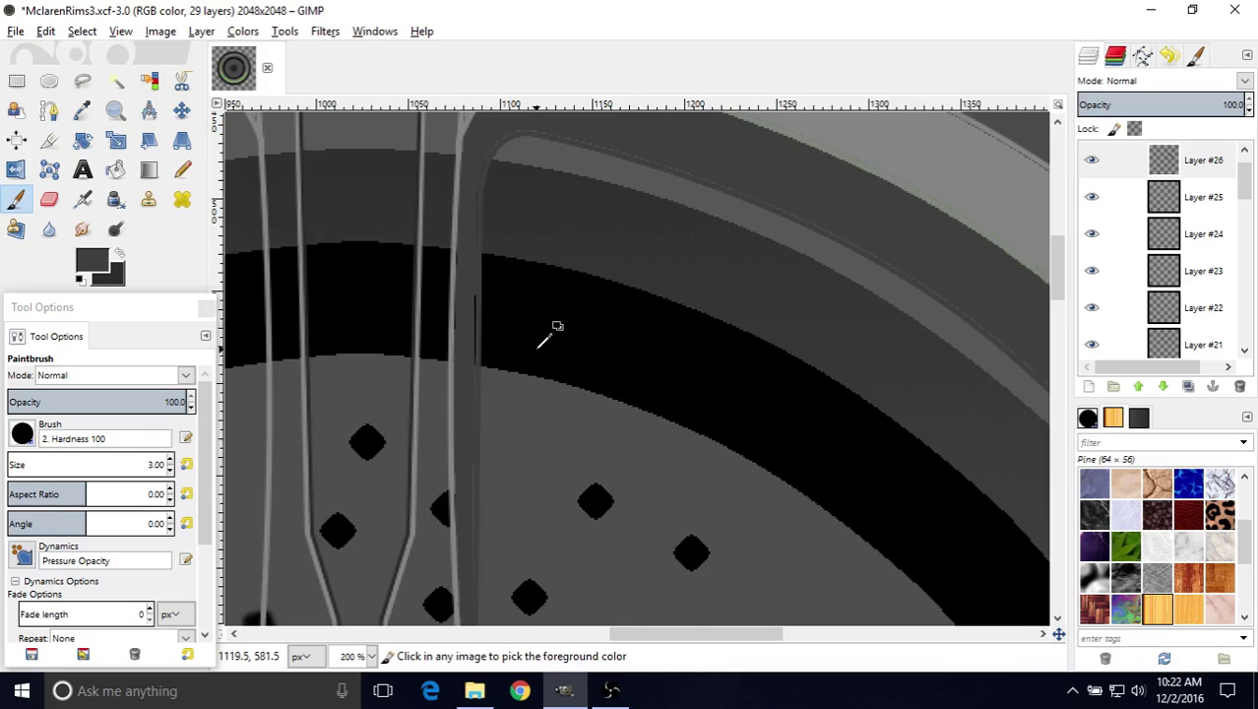
- Paint over the unfilled slivers along the vertical spoke's edge and the opening's outline where the band crosses the black ring
scroll(539, 275, "left", 2)
scroll(578, 270, "up", 2)
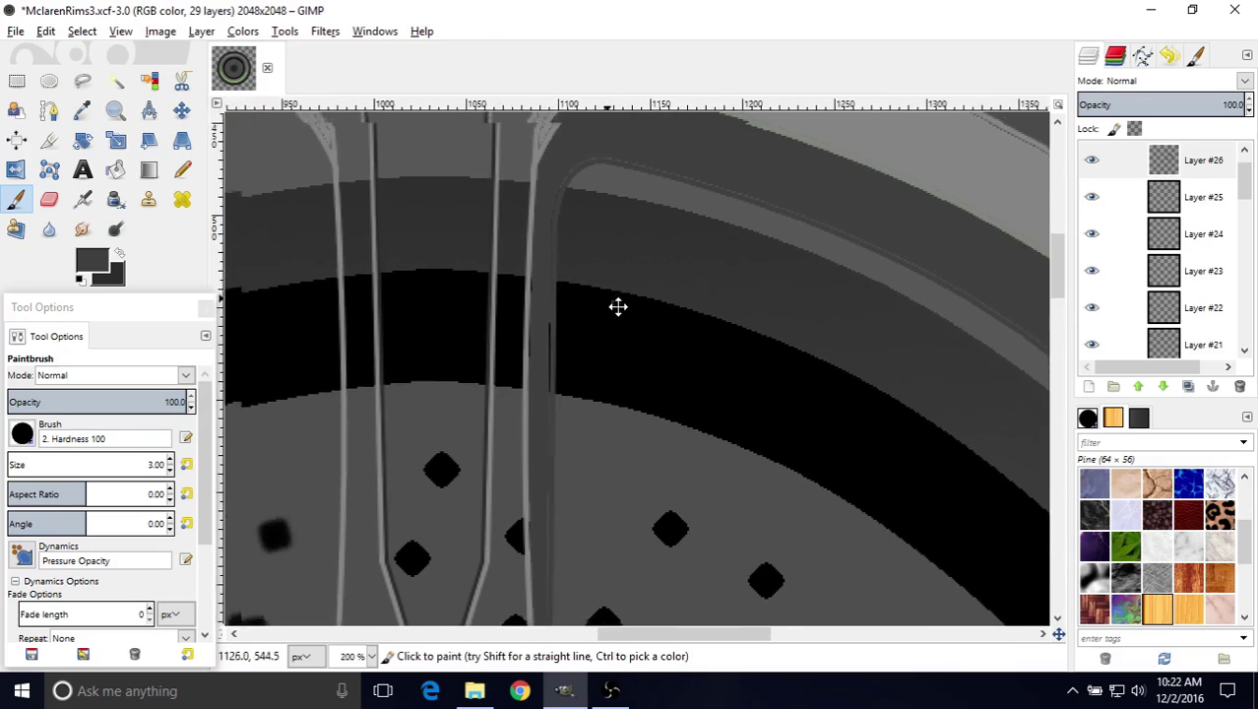
scroll(566, 261, "up", 2, "ctrl")
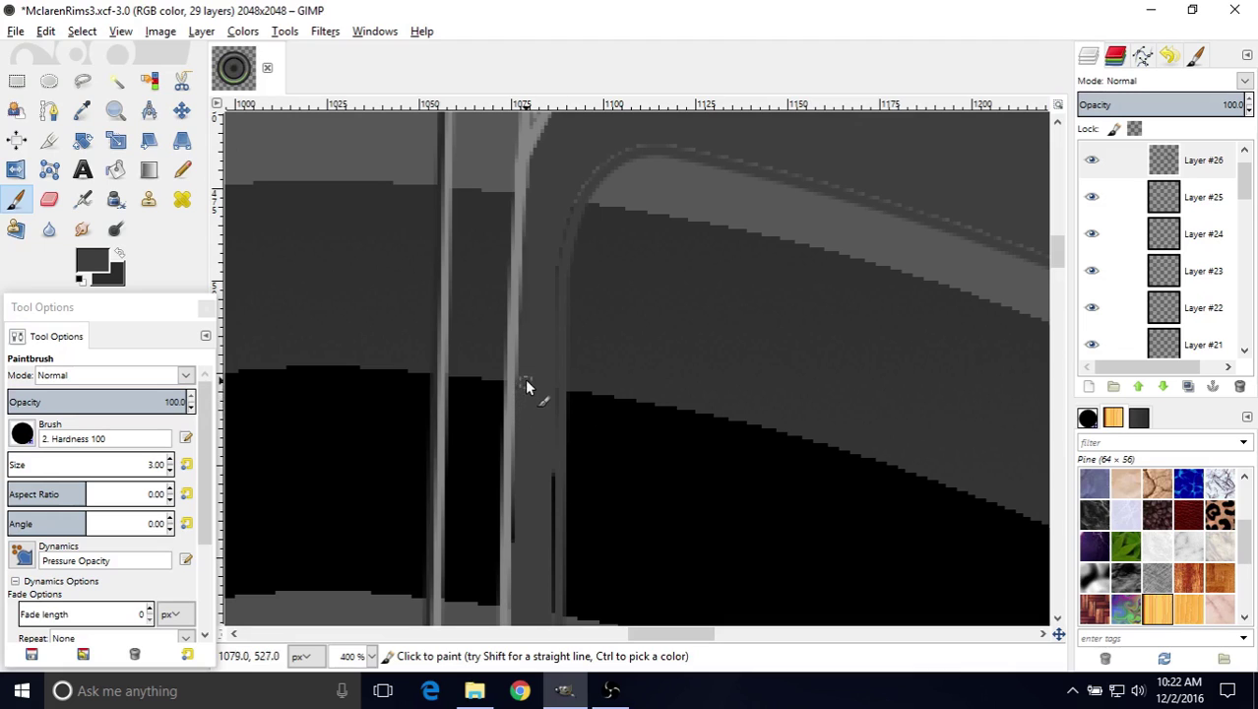
scroll(562, 393, "up", 1, "ctrl")
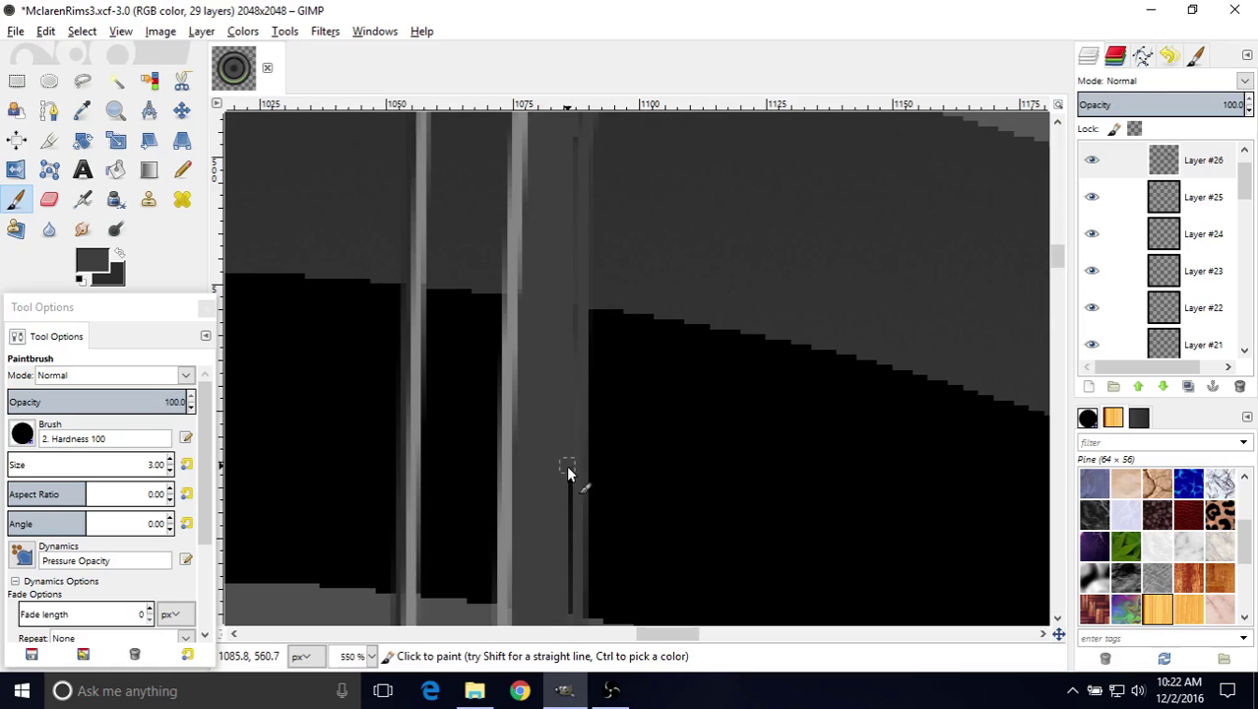
middle_click_drag(576, 387, 589, 146)
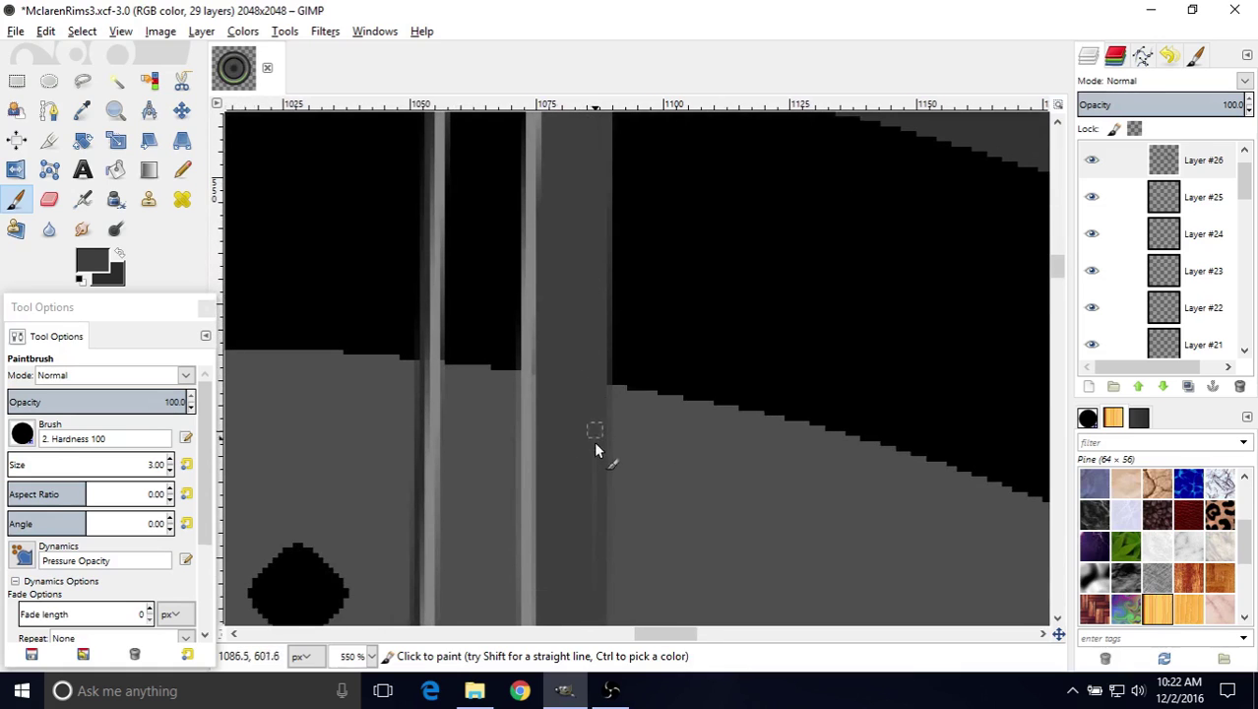
middle_click_drag(615, 353, 592, 196)
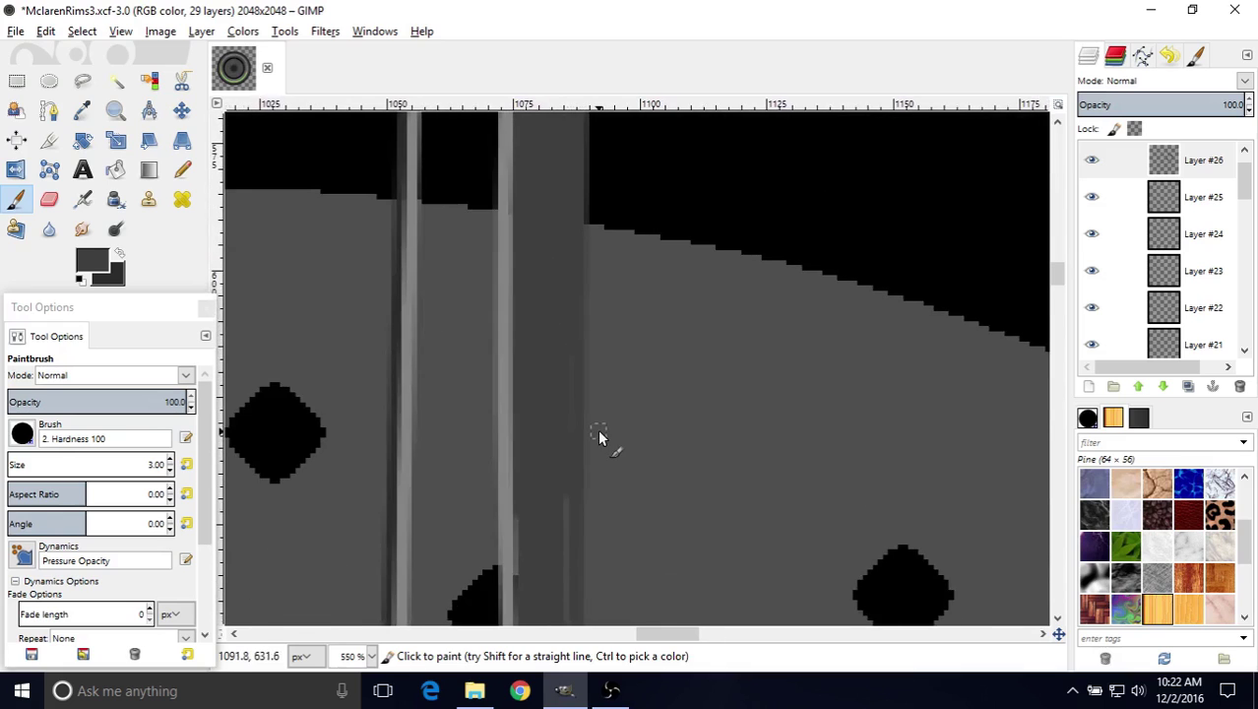
- Paint over the remaining slivers down the vertical spoke's edge to the start of the opening's inner curve
scroll(598, 436, "down", 1, "ctrl")
scroll(590, 324, "down", 3)
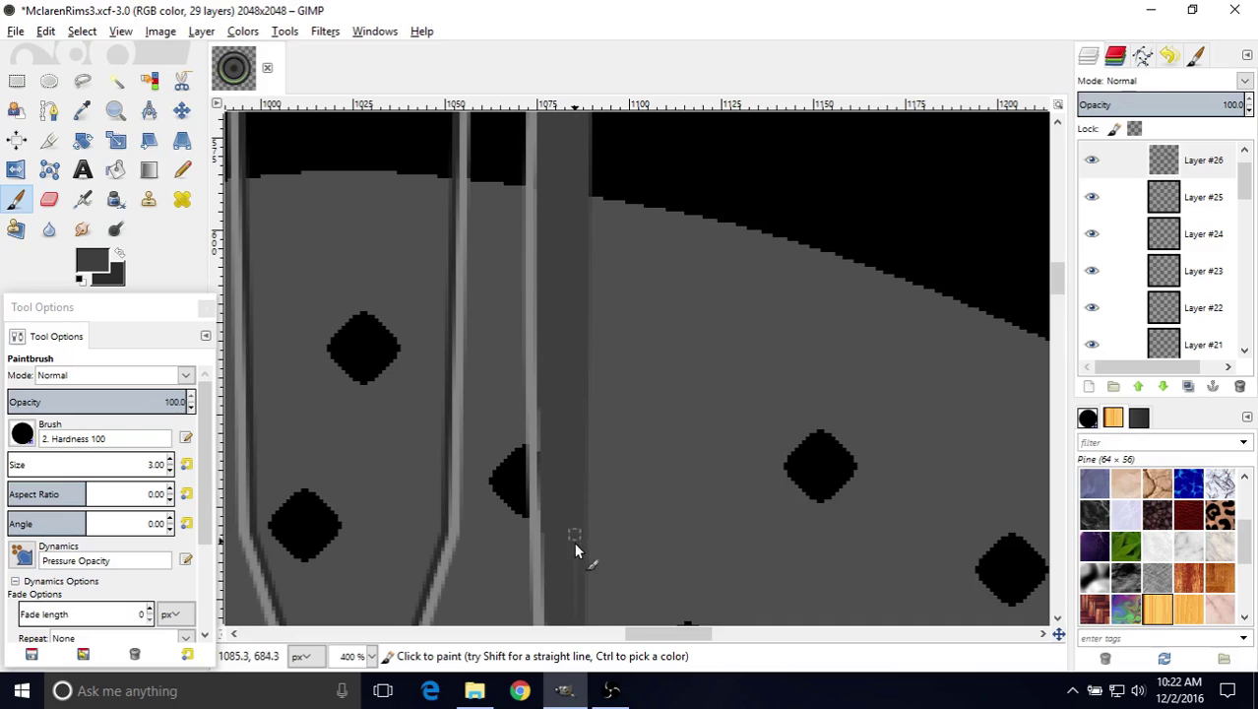
middle_click_drag(576, 550, 586, 283)
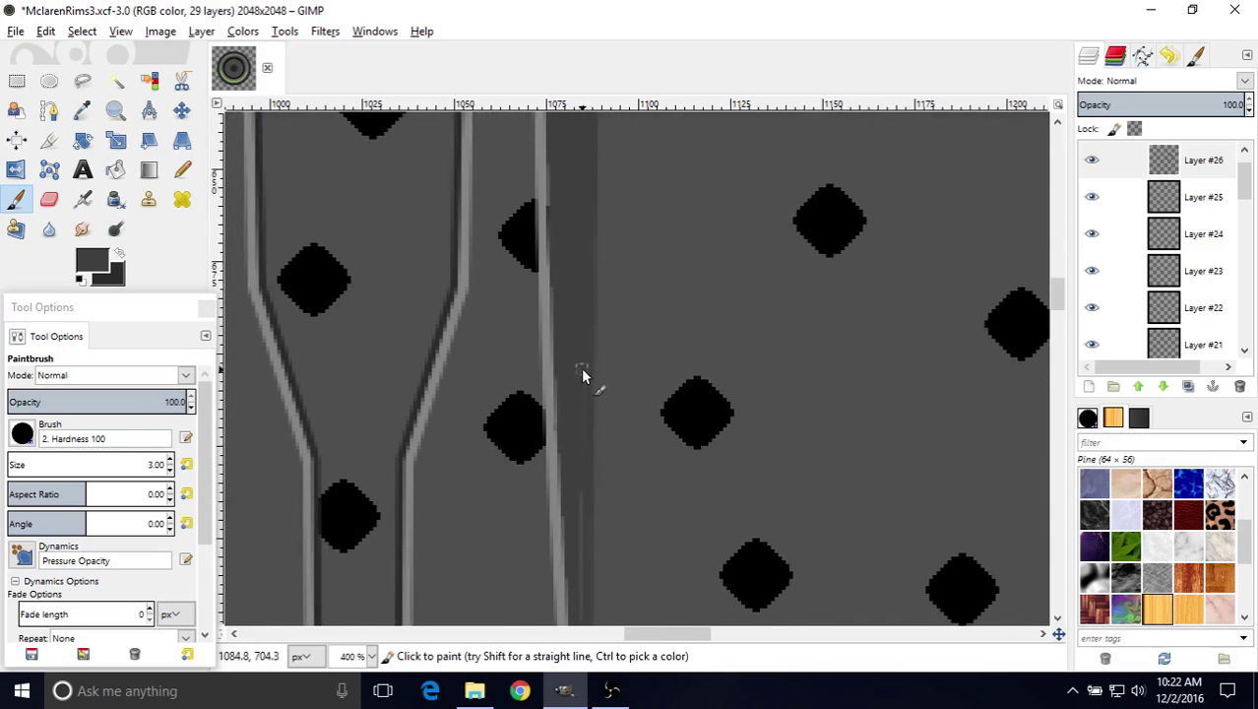
middle_click_drag(593, 482, 577, 256)
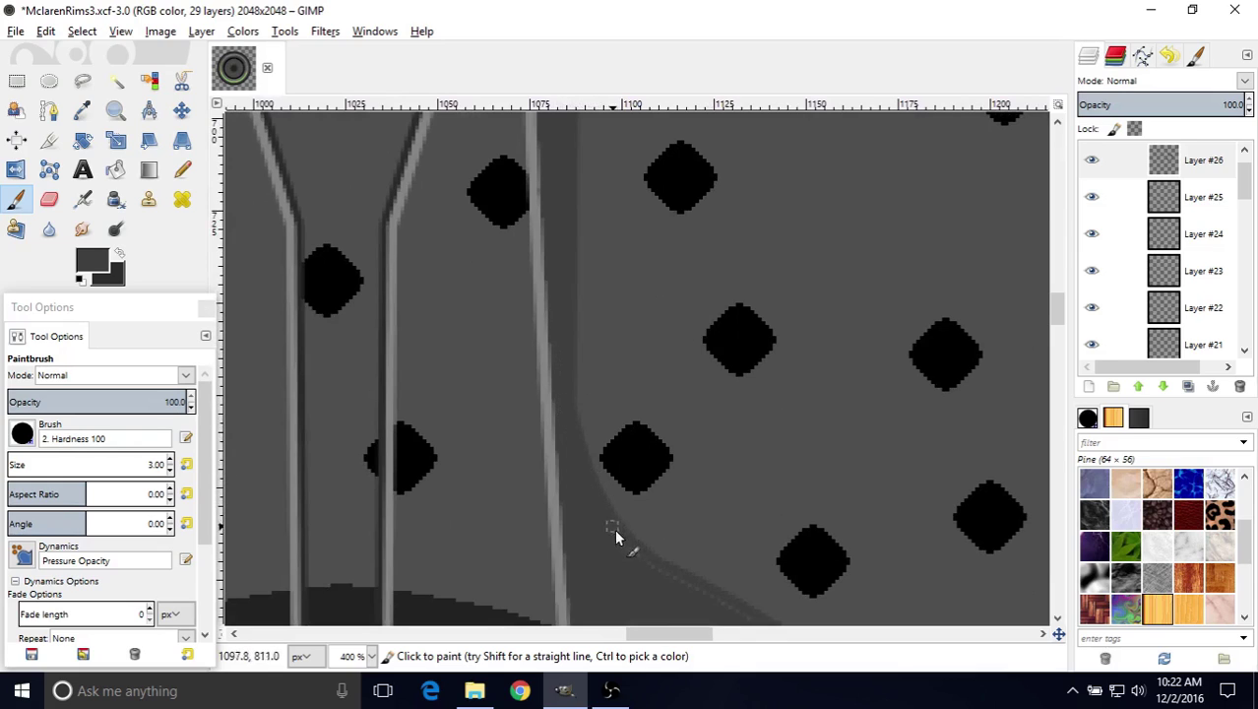
scroll(591, 404, "down", 3)
scroll(591, 404, "right", 3, "shift")
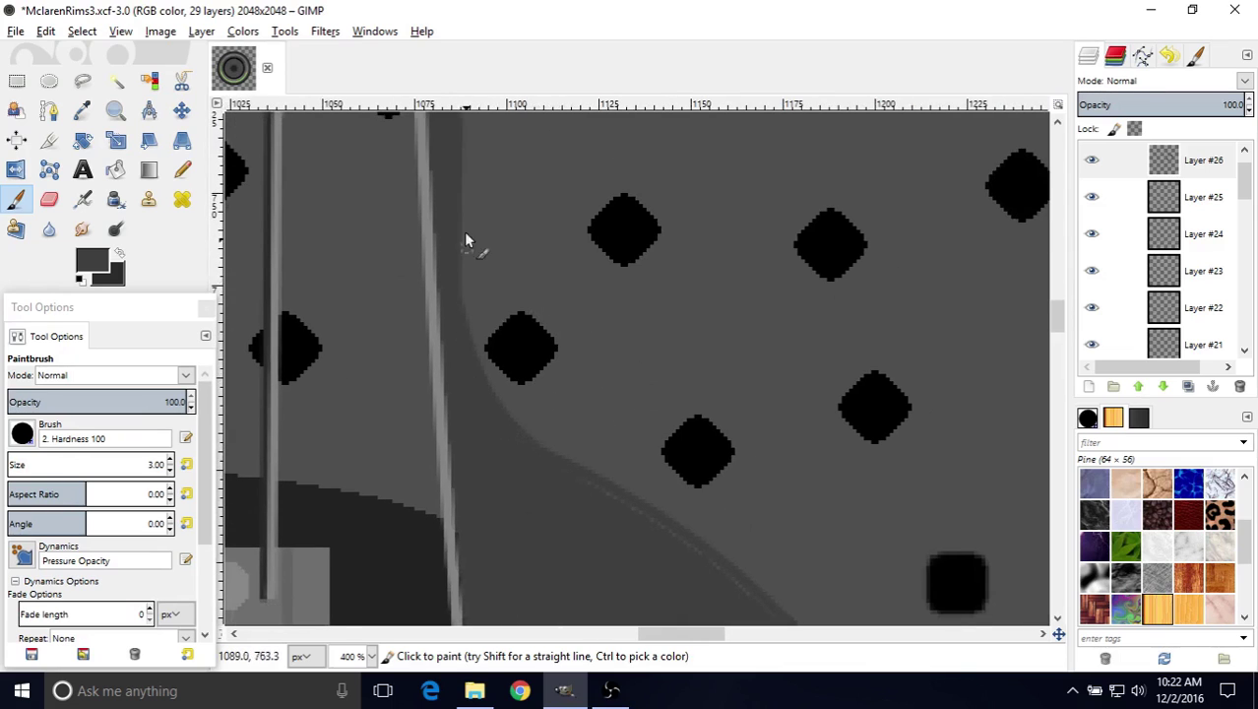
- Paint over the dotted slivers along the opening's outer arc, from the vertical spoke to the far rounded corner
scroll(576, 440, "down", 3, "ctrl")
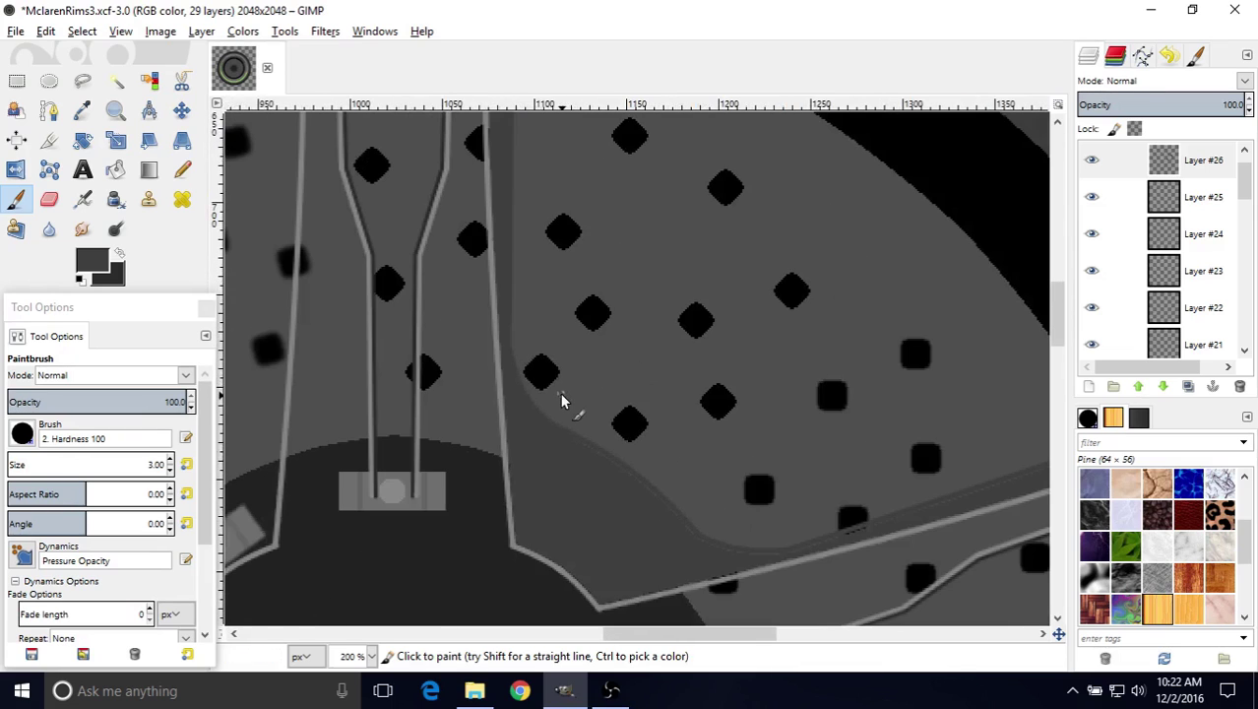
scroll(537, 430, "up", 1, "ctrl")
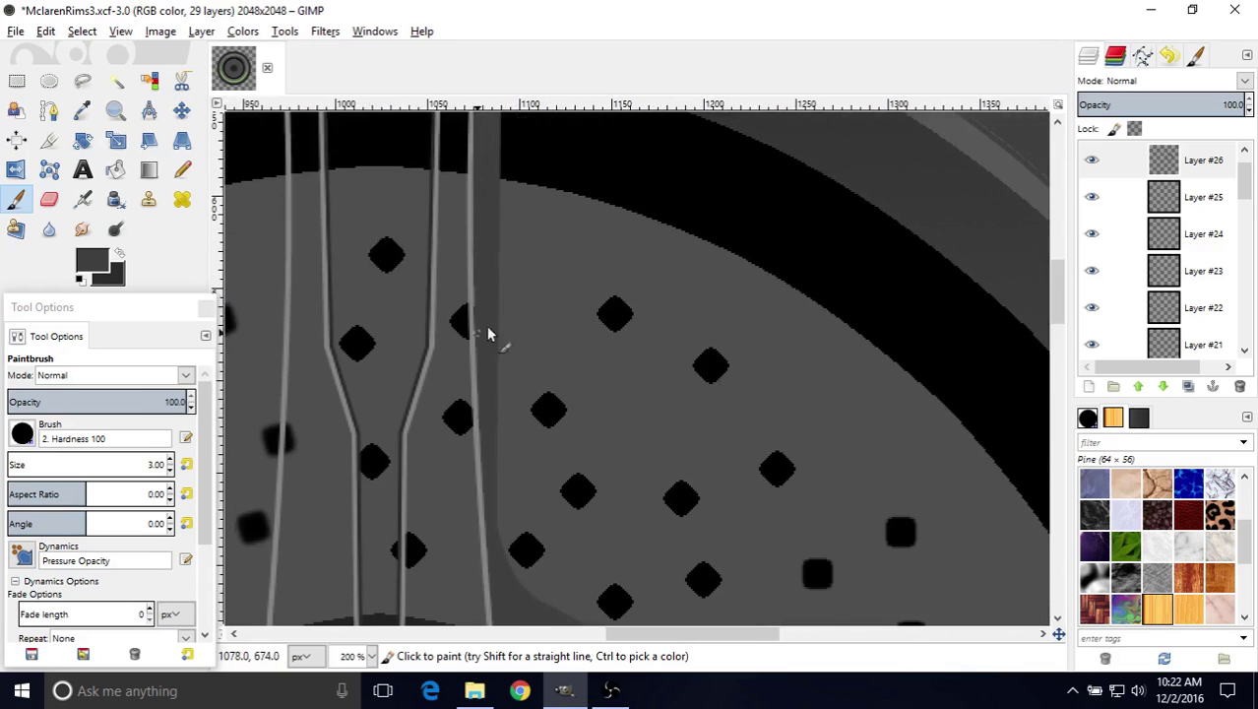
scroll(487, 329, "up", 4)
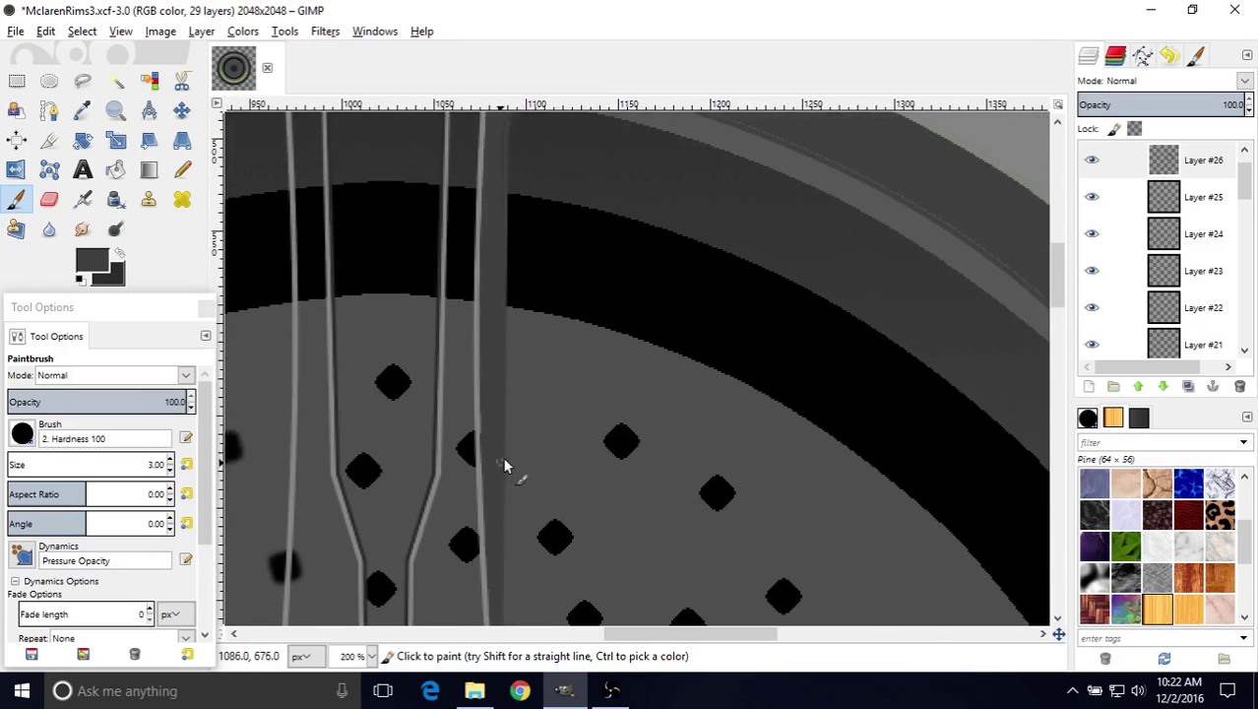
scroll(530, 287, "up", 6)
scroll(600, 420, "up", 2, "ctrl")
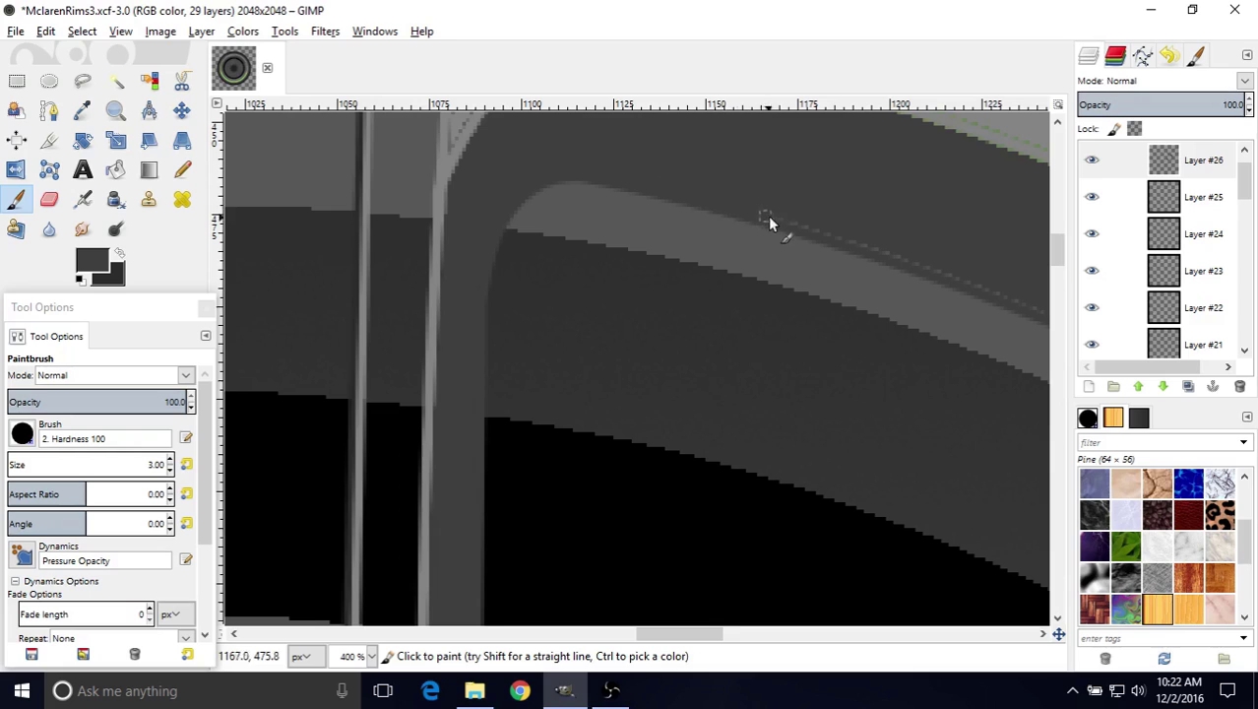
middle_click_drag(873, 255, 433, 230)
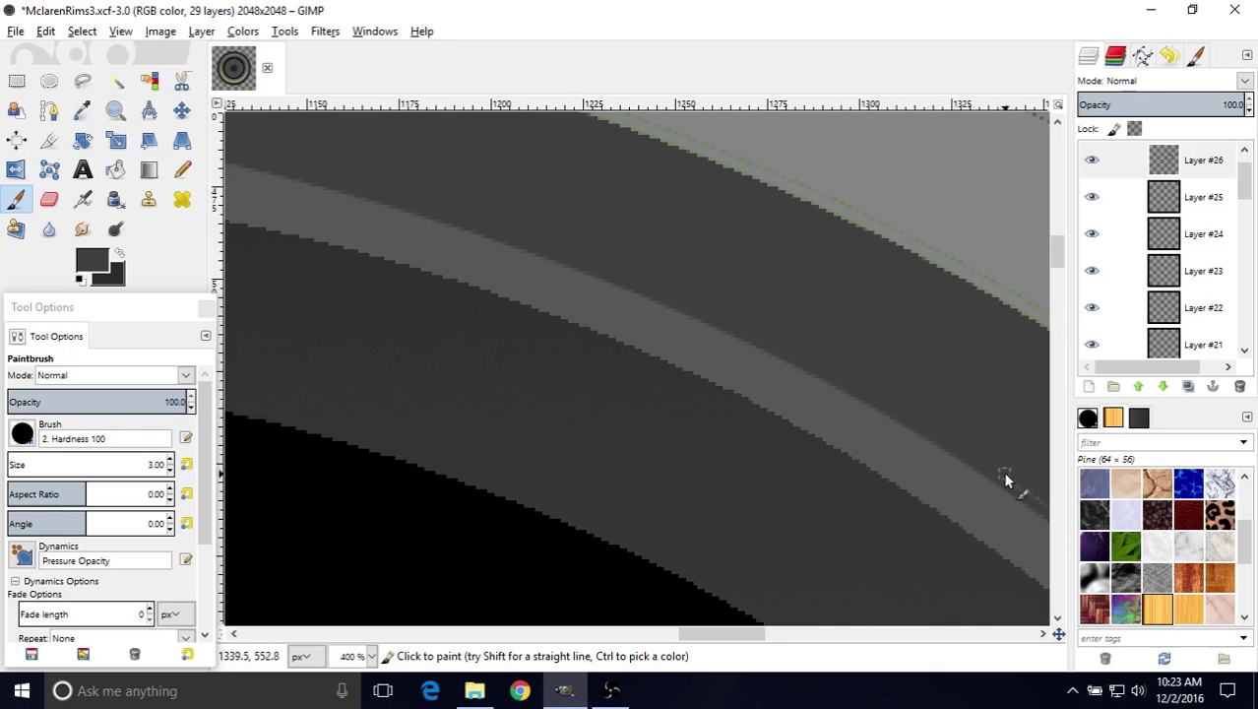
middle_click_drag(766, 337, 422, 234)
middle_click_drag(632, 399, 548, 260)
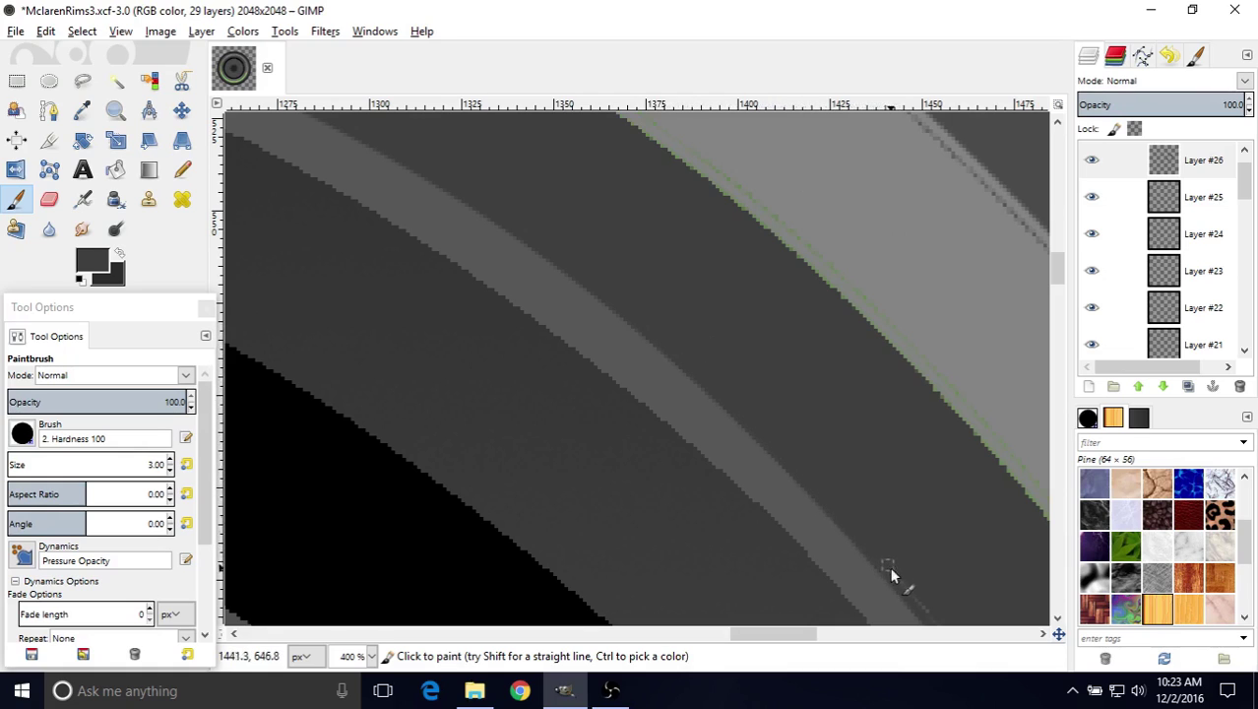
mouse_move(910, 590)
middle_mouse_down()
mouse_move(790, 358)
mouse_move(536, 320)
mouse_move(559, 332)
mouse_move(461, 195)
middle_mouse_up()
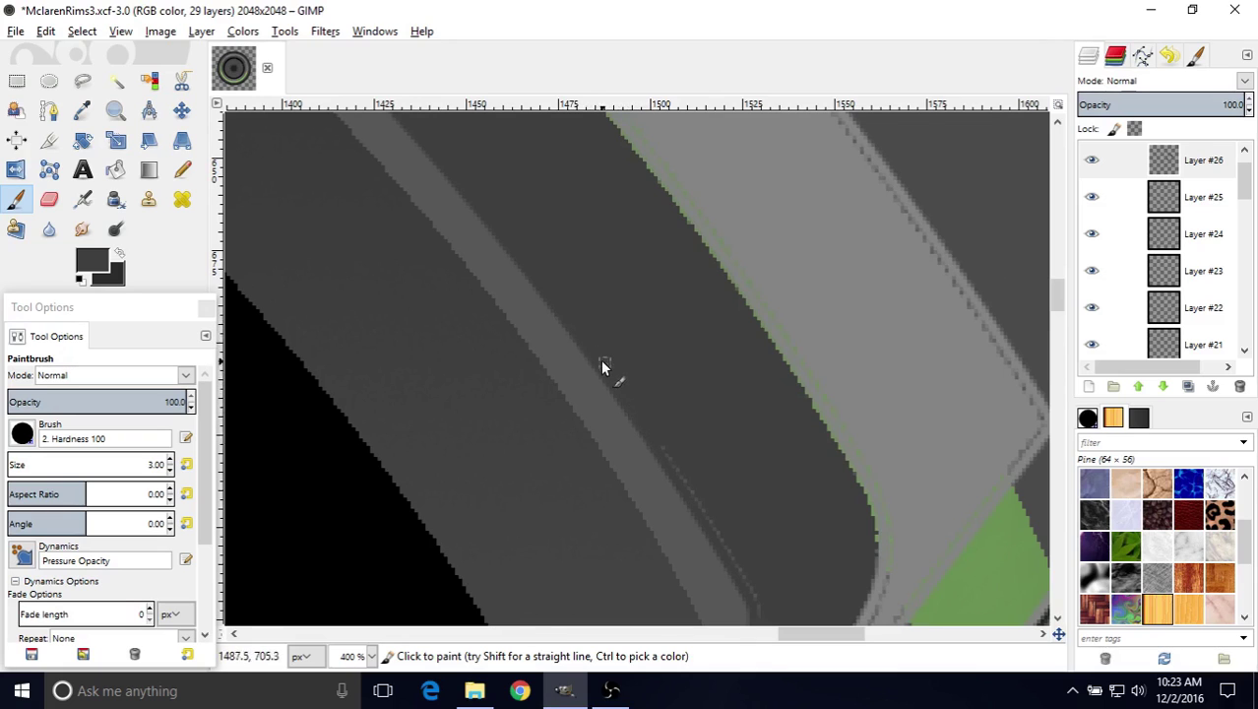
middle_click_drag(638, 391, 533, 273)
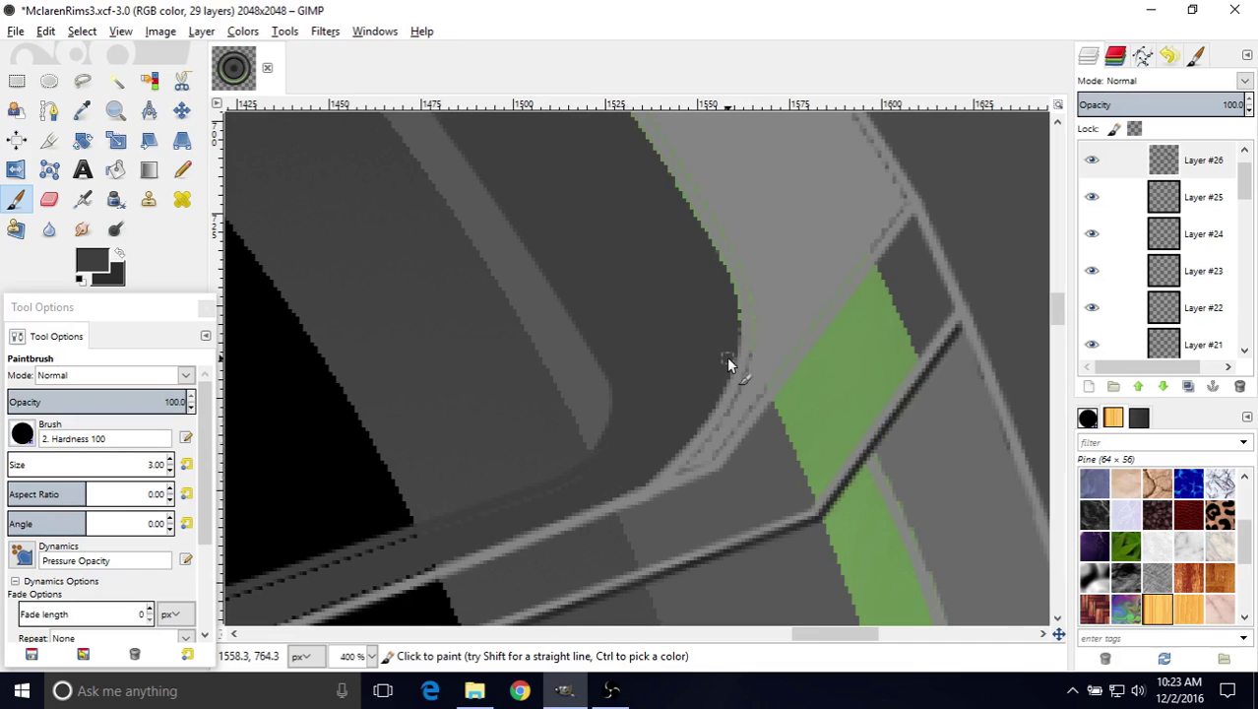
- Paint over the dotted gaps from the rounded corner along the slanted spoke's edge where the band crosses the black ring
middle_click_drag(727, 355, 773, 315)
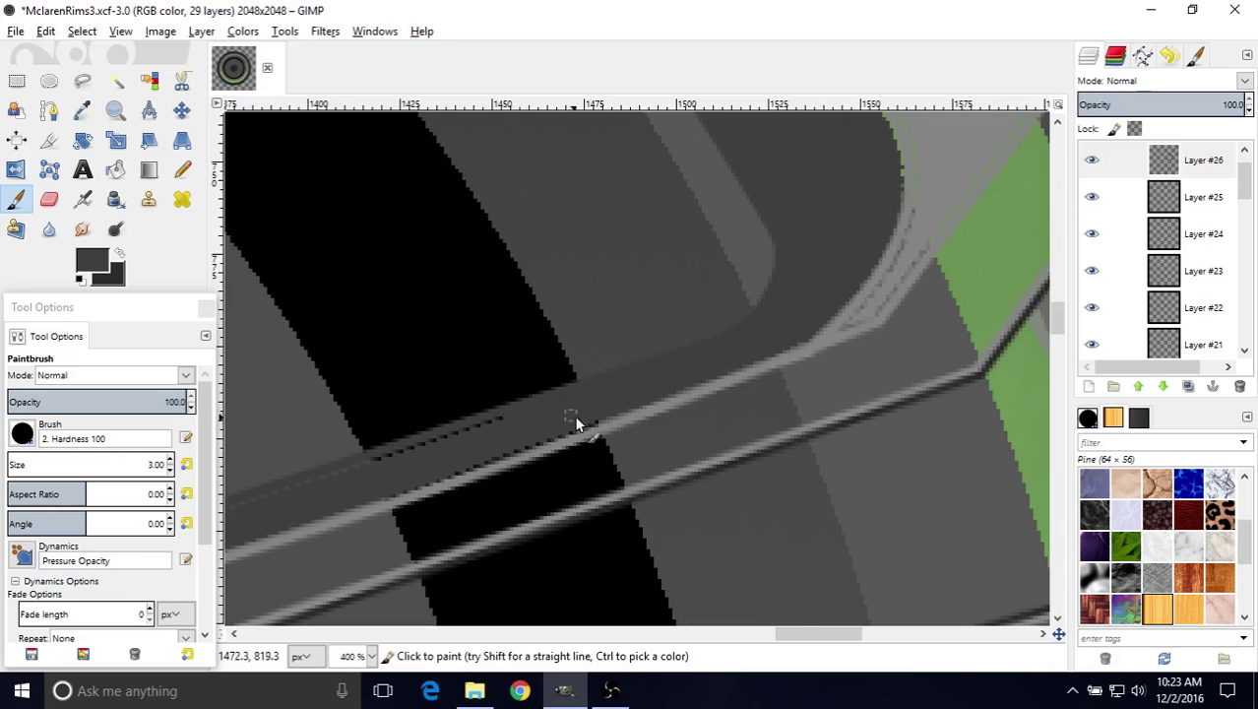
middle_click_drag(574, 414, 764, 314)
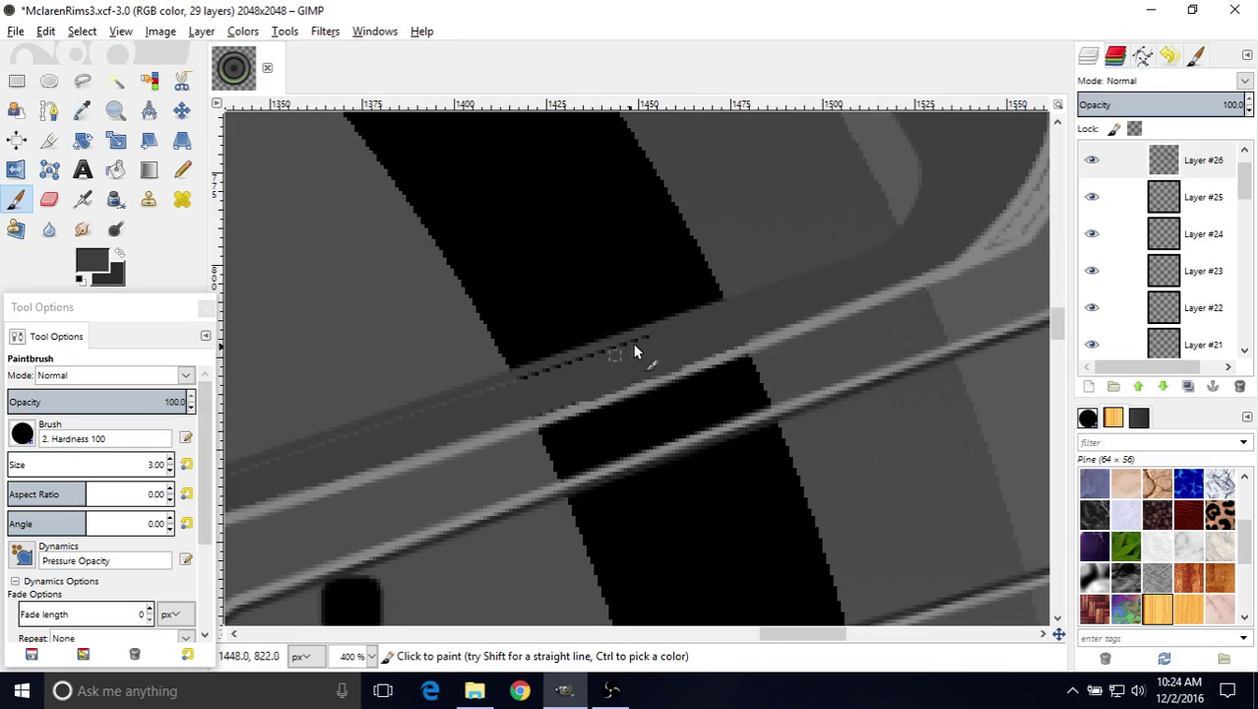
middle_click_drag(633, 345, 681, 333)
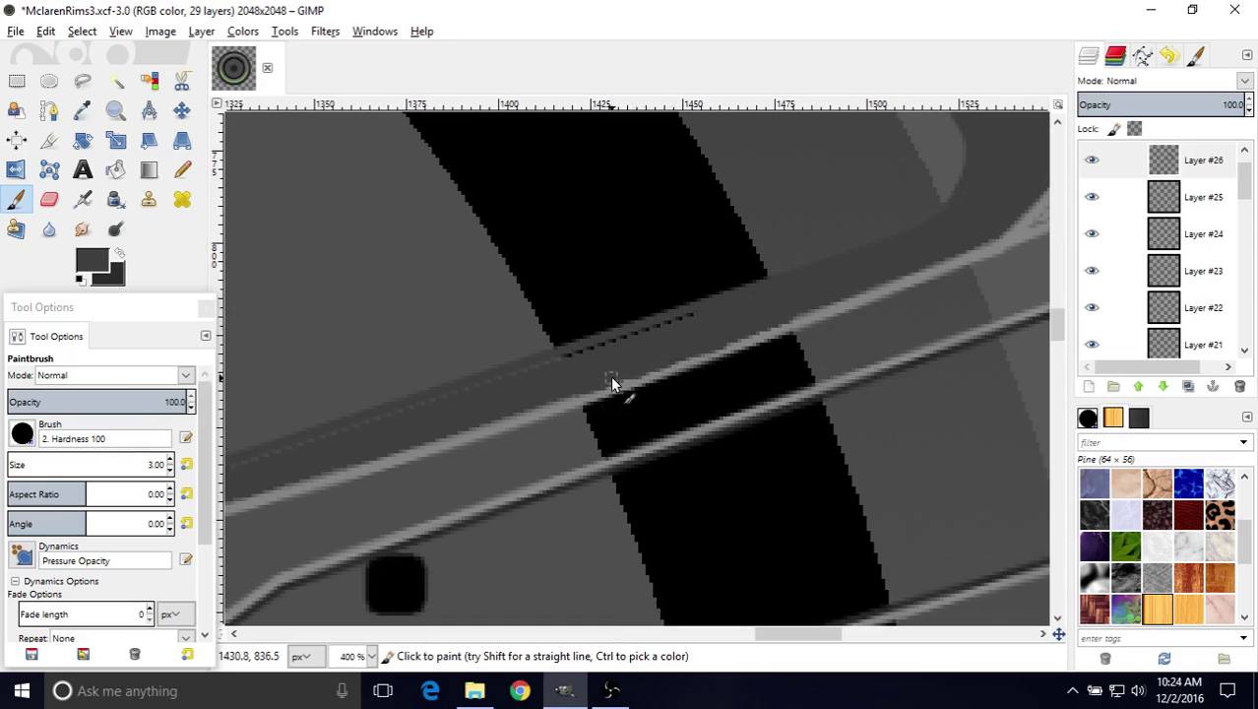
mouse_move(822, 239)
middle_mouse_down()
mouse_move(795, 261)
mouse_move(781, 315)
middle_mouse_up()
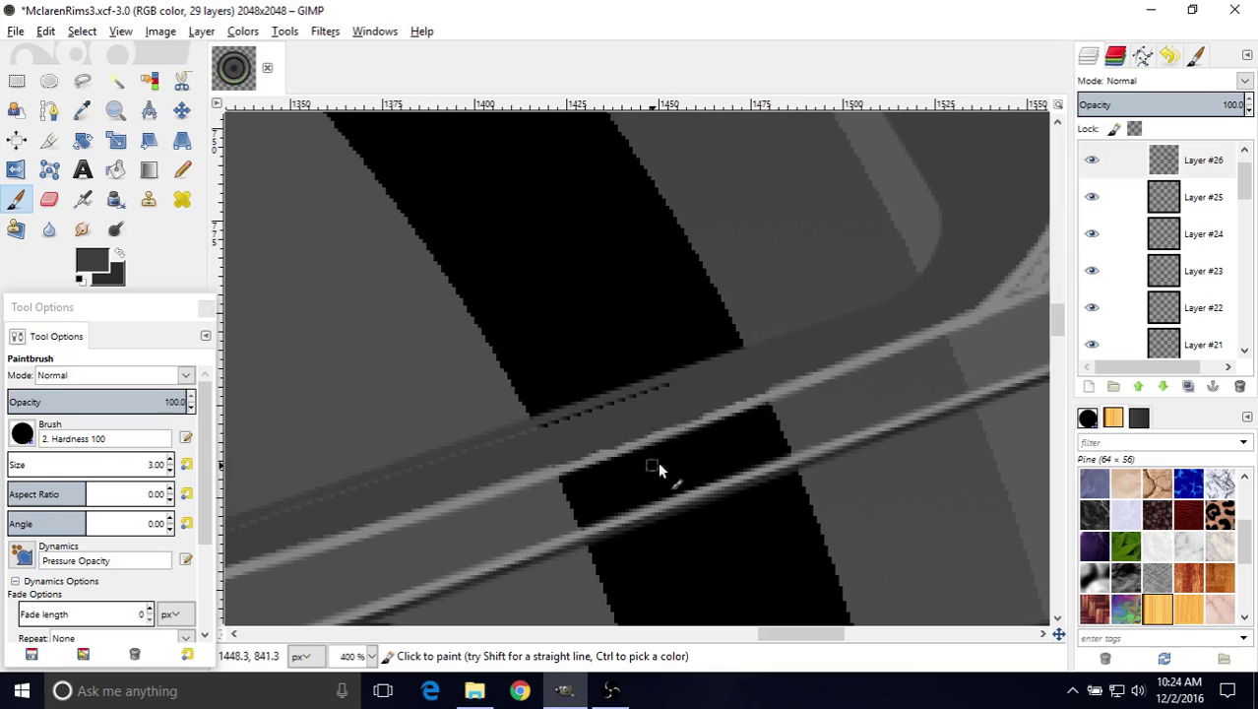
scroll(599, 424, "down", 3)
scroll(614, 378, "up", 3)
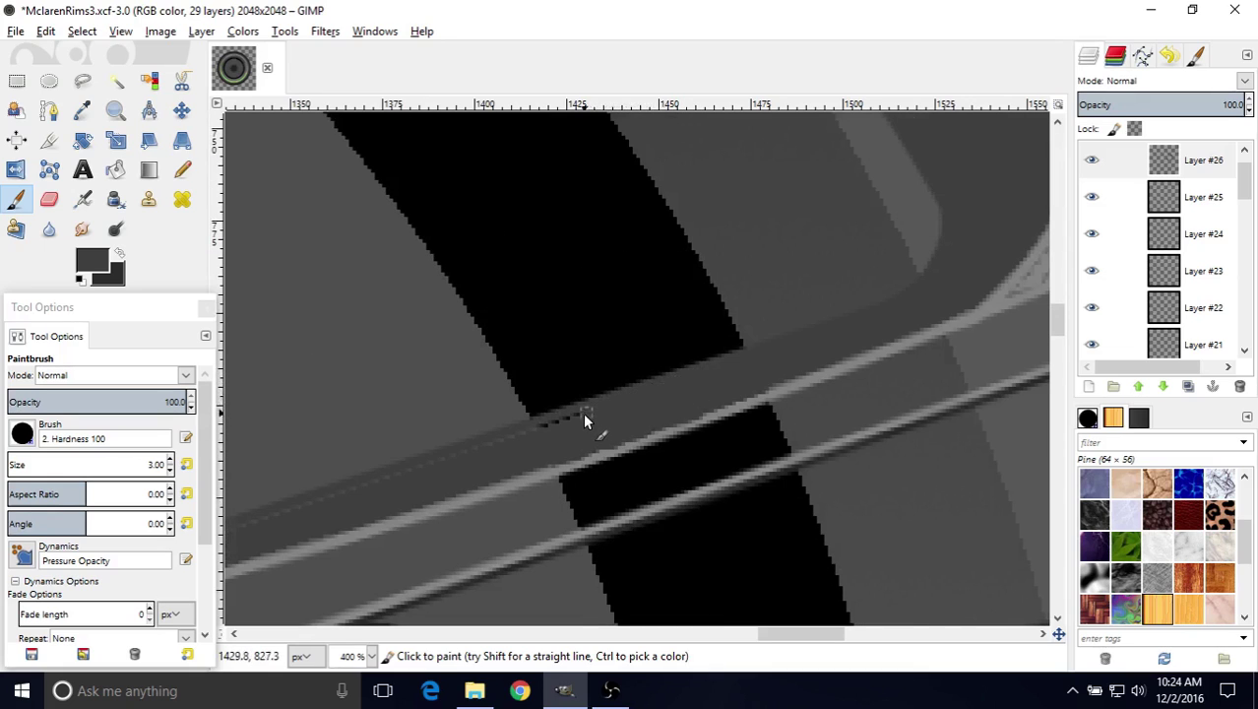
- Paint over the slivers along the slanted spoke's edge between the black ring and the opening's inner curve
scroll(556, 413, "down", 4, "ctrl")
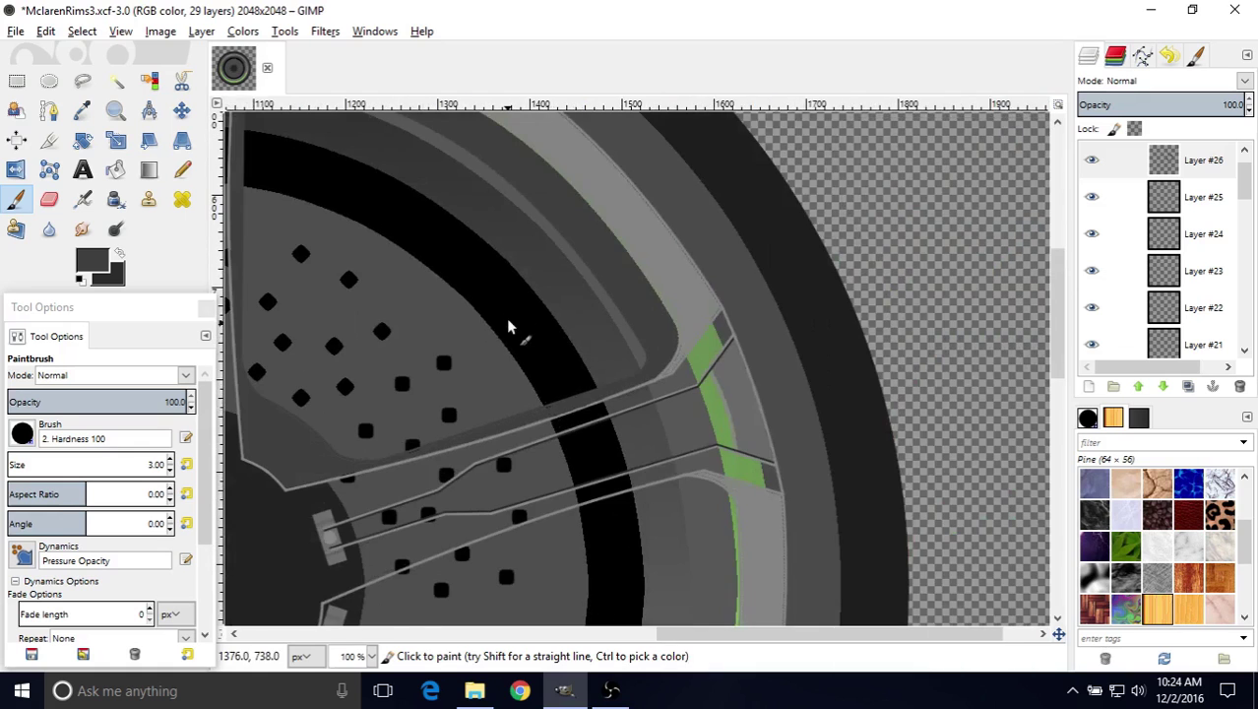
middle_click_drag(508, 320, 815, 394)
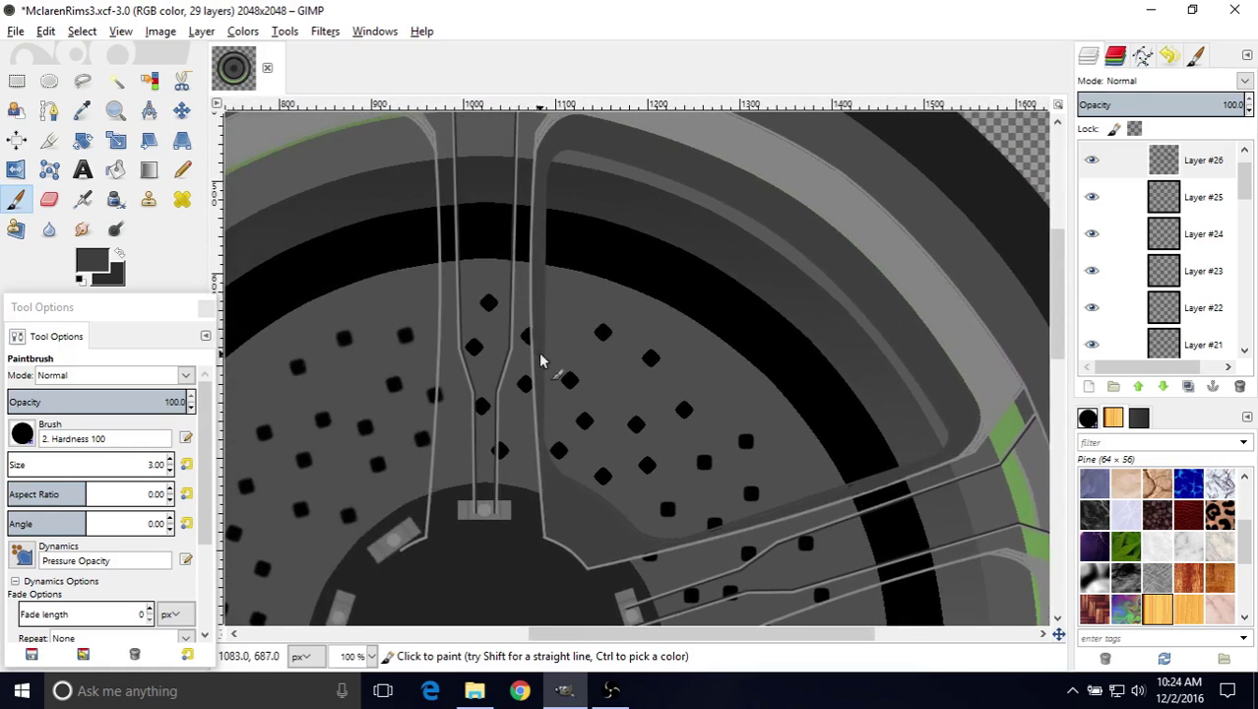
scroll(620, 335, "down", 3)
scroll(620, 335, "right", 2)
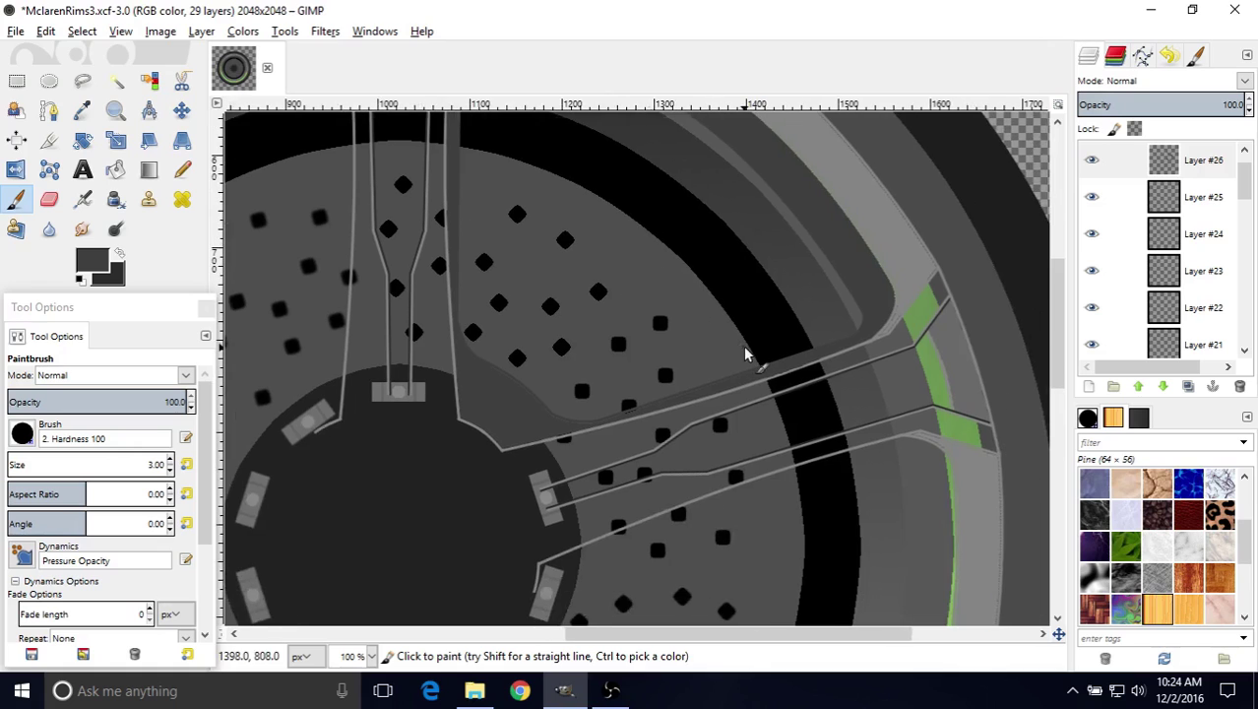
scroll(745, 355, "up", 3, "ctrl")
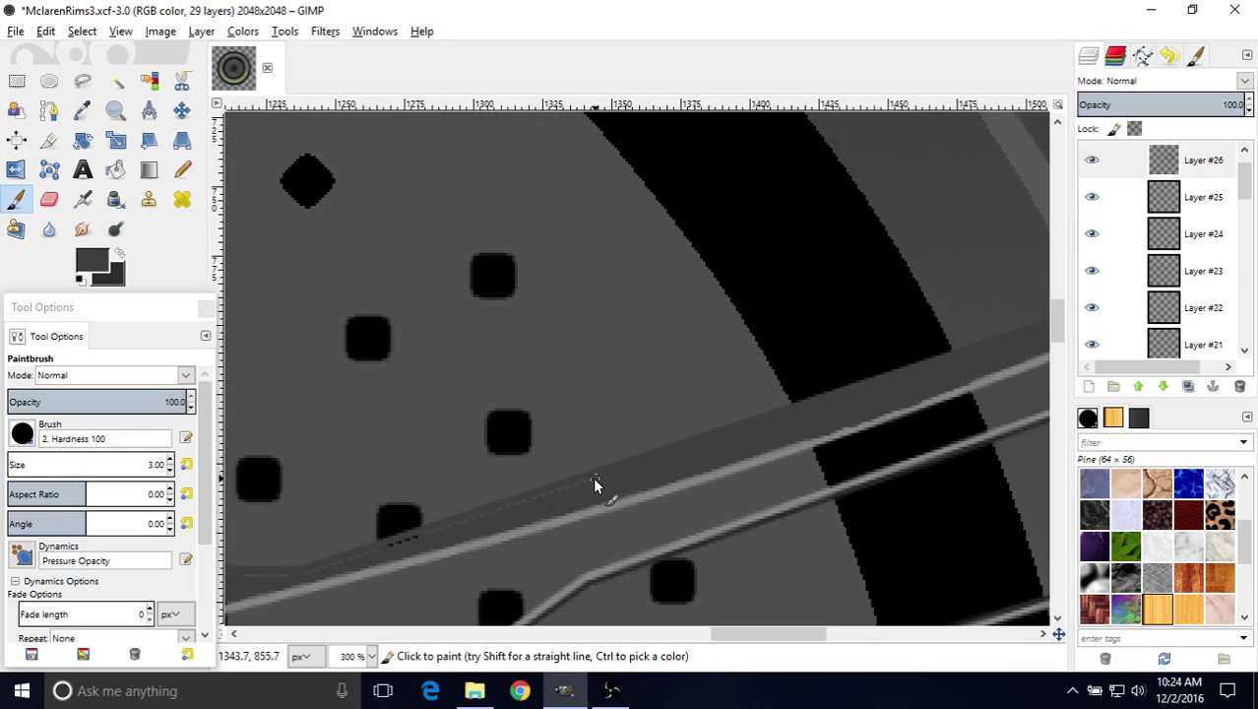
middle_click_drag(734, 326, 951, 208)
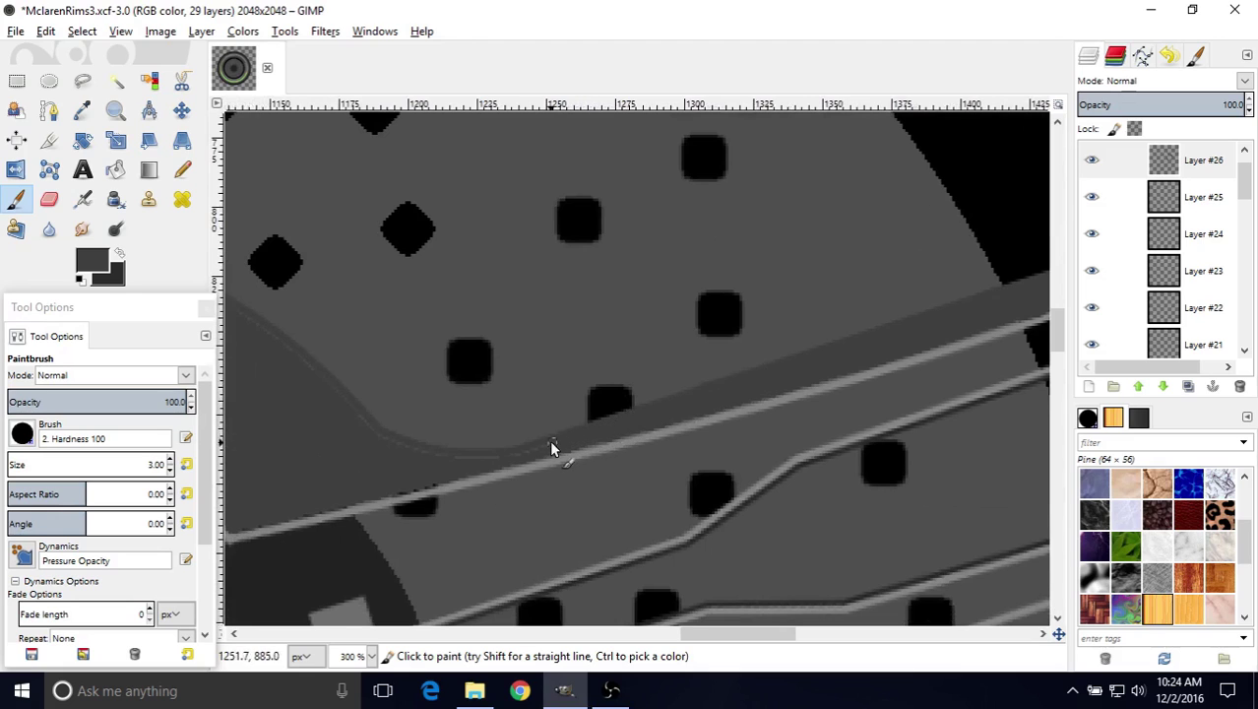
middle_click_drag(525, 449, 758, 430)
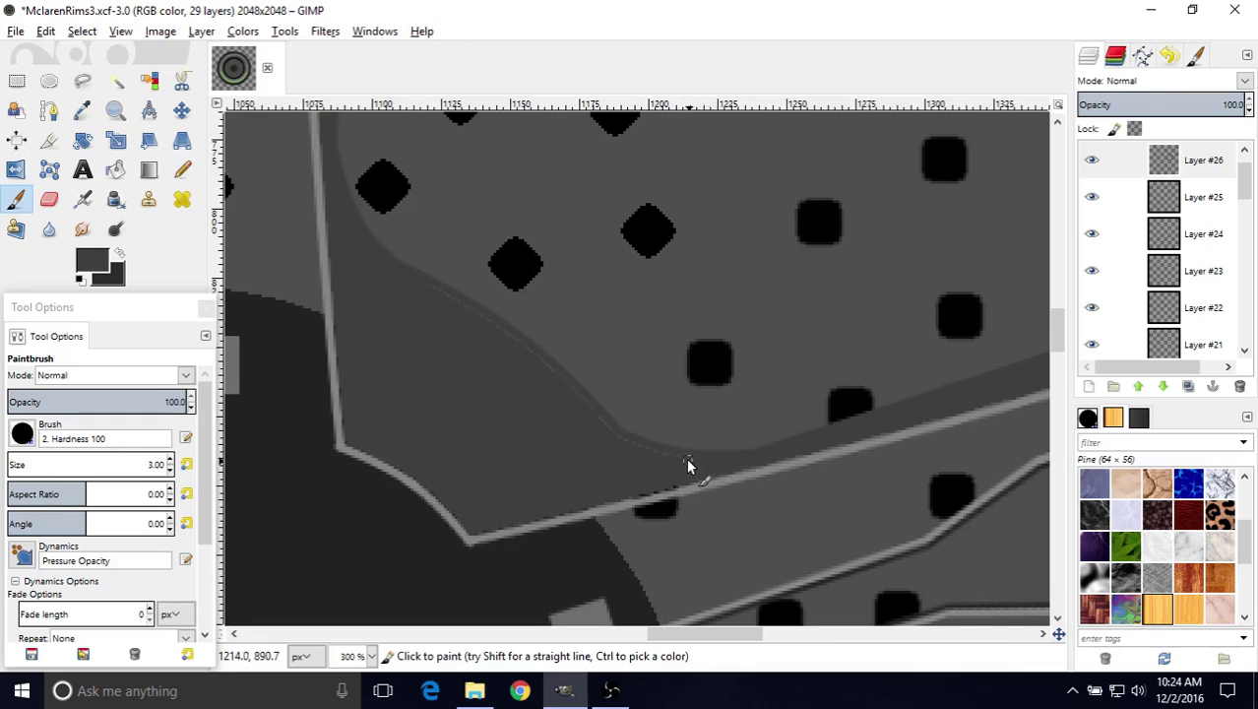
- Paint over the dashed slivers along the band's inner curve near the hub and touch up the band beside the hub outline
left_click_drag(660, 454, 409, 275)
middle_click_drag(754, 411, 735, 454)
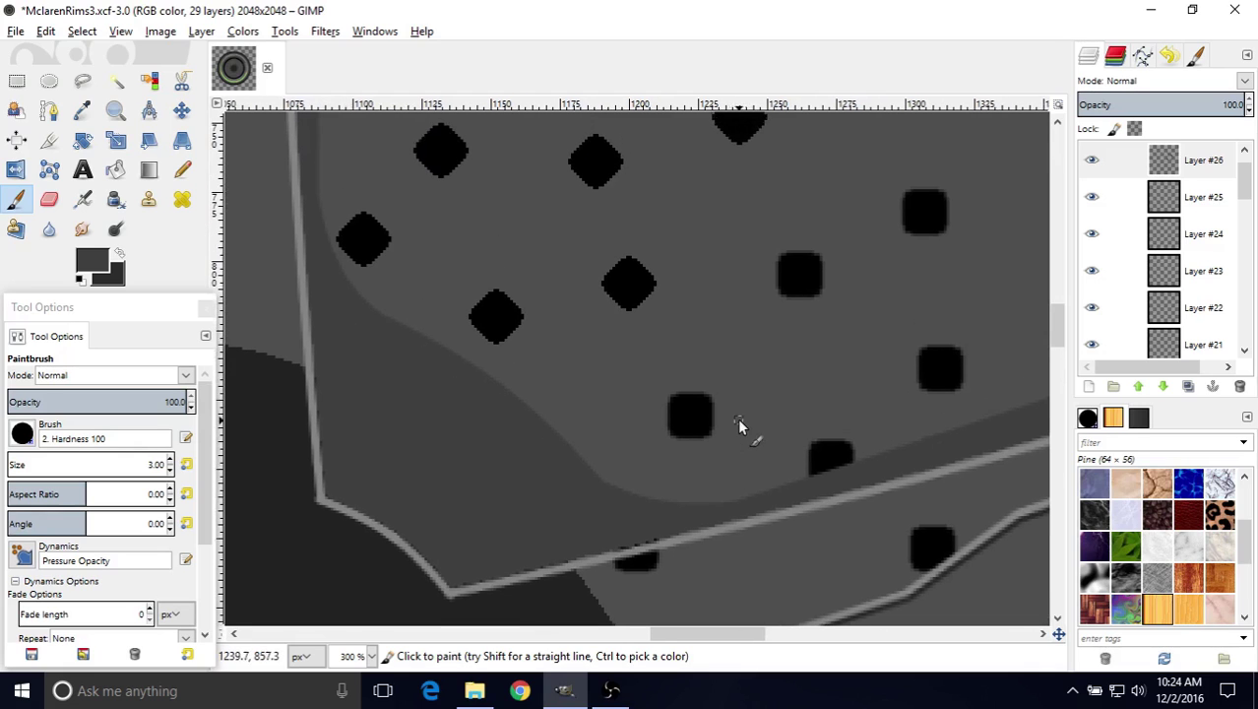
middle_click_drag(659, 377, 847, 408)
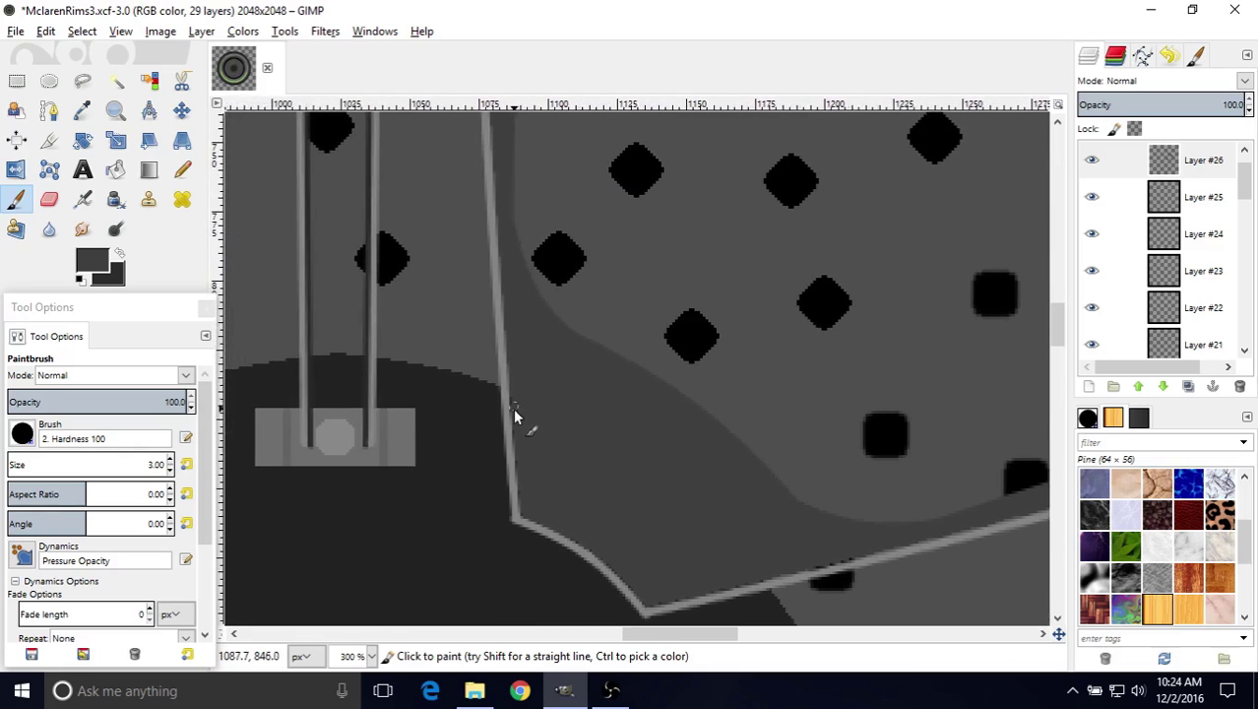
left_click_drag(608, 579, 582, 541)
scroll(664, 522, "down", 3, "ctrl")
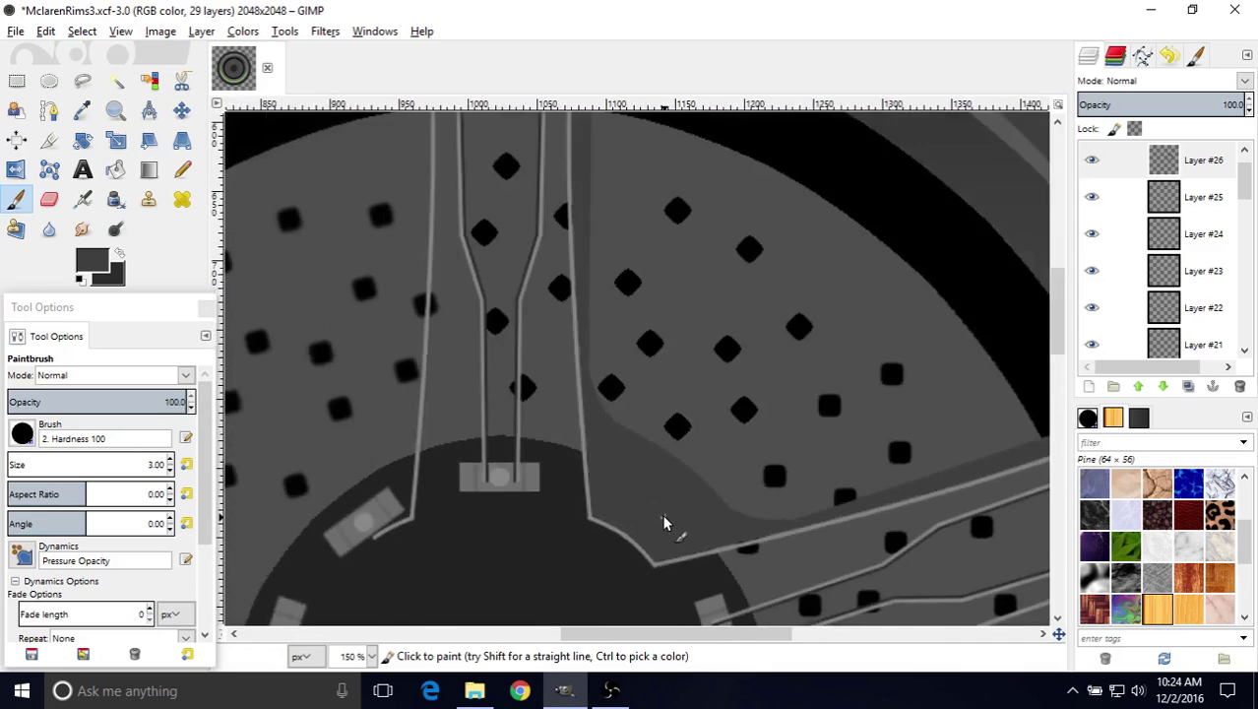
middle_click_drag(664, 525, 528, 435)
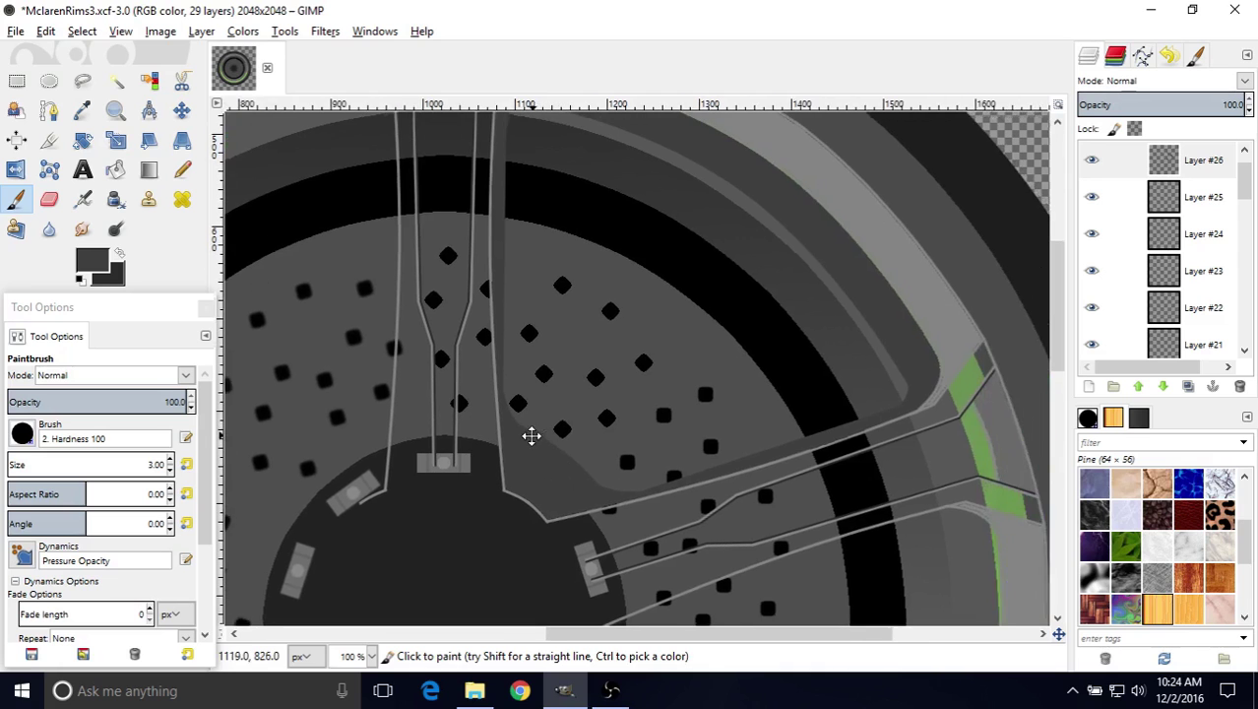
middle_click_drag(643, 365, 520, 508)
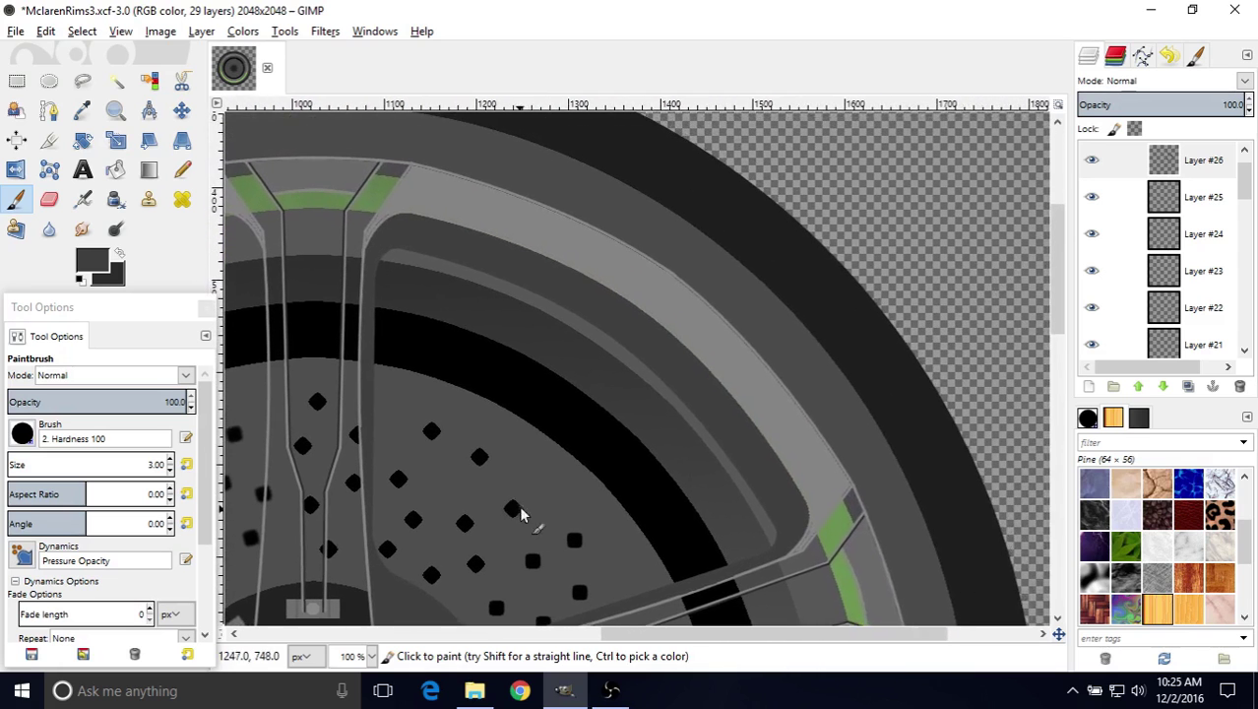
middle_click_drag(613, 388, 702, 380)
middle_click_drag(843, 506, 753, 272)
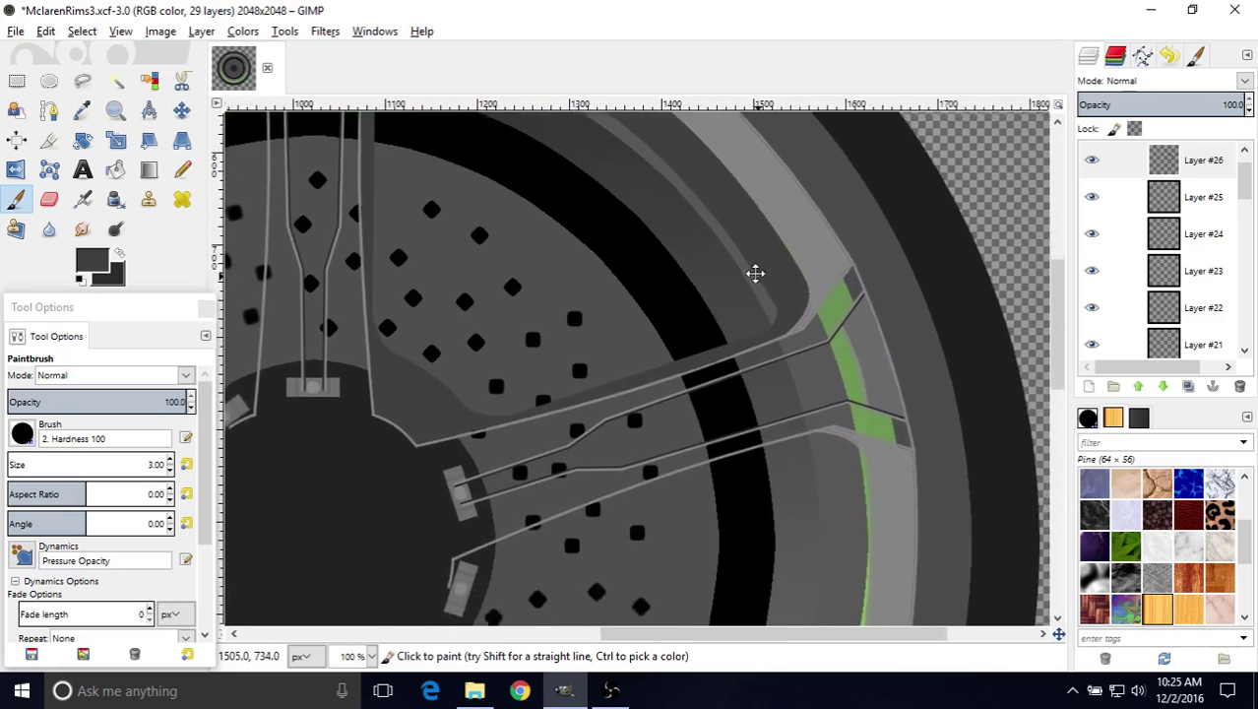
middle_click_drag(814, 365, 616, 306)
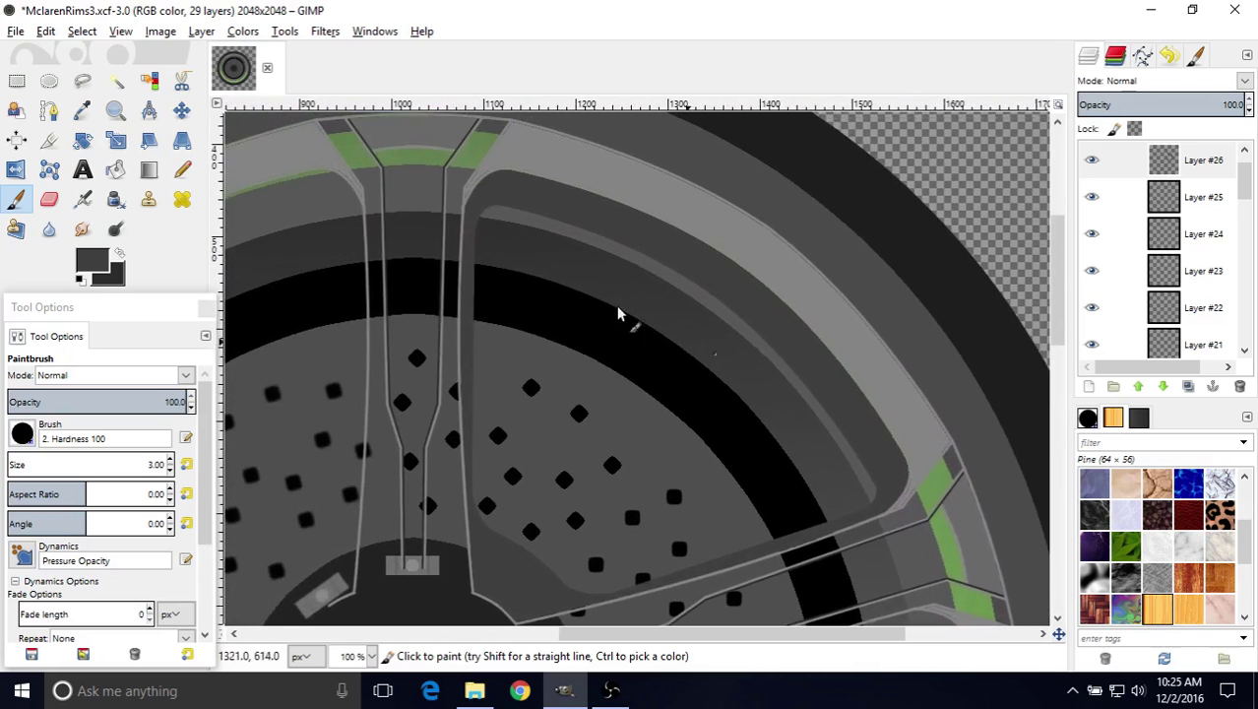
- Save the image as a new version named MclarenRims4.xcf
left_click(15, 31)
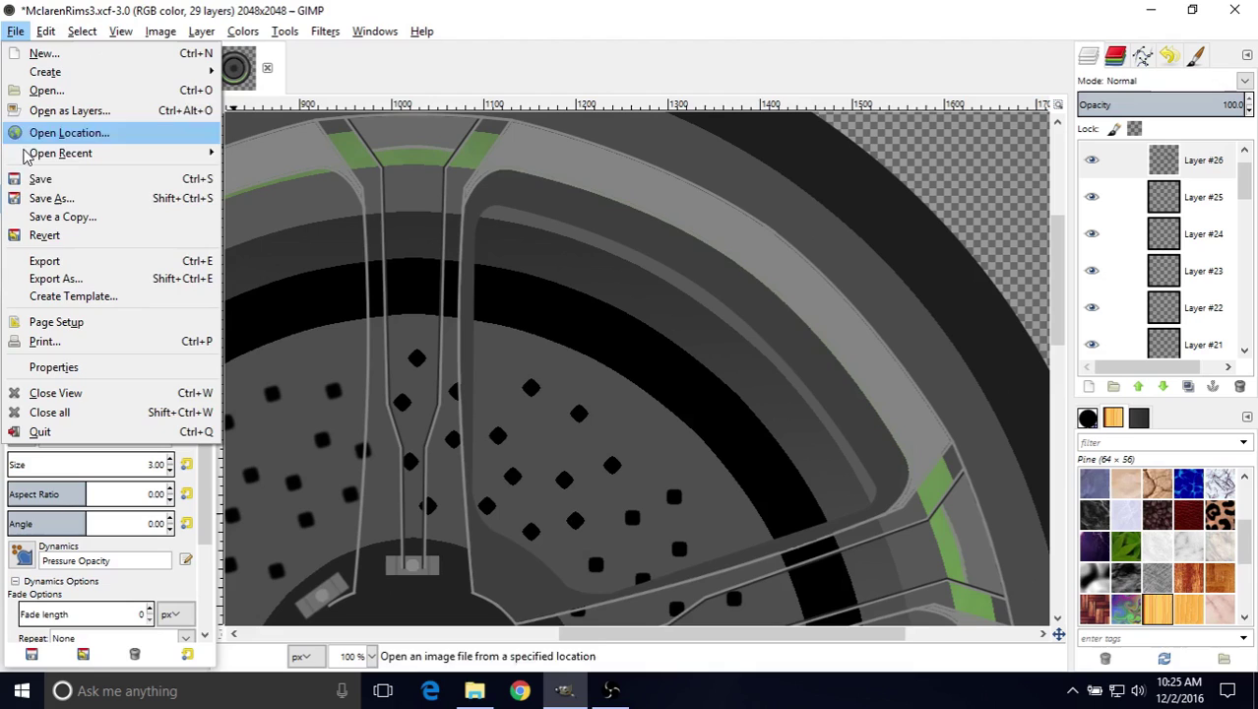
left_click(35, 197)
left_click(169, 49)
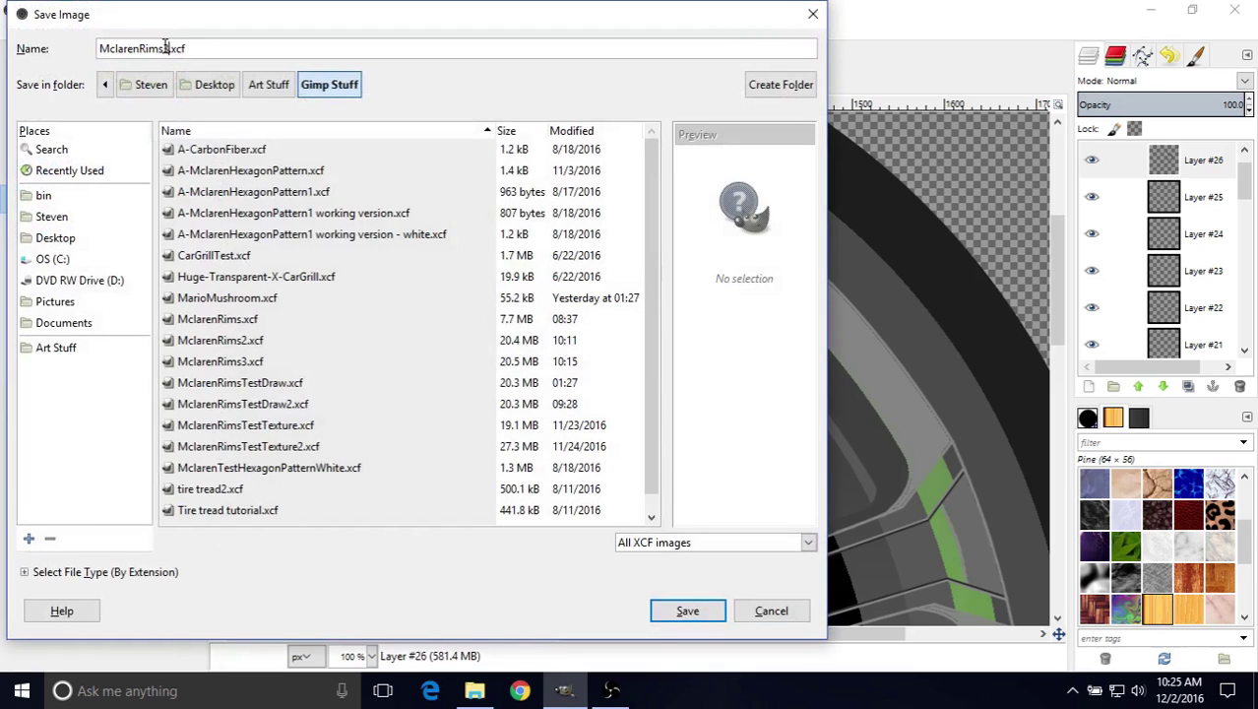
left_click_drag(169, 48, 161, 49)
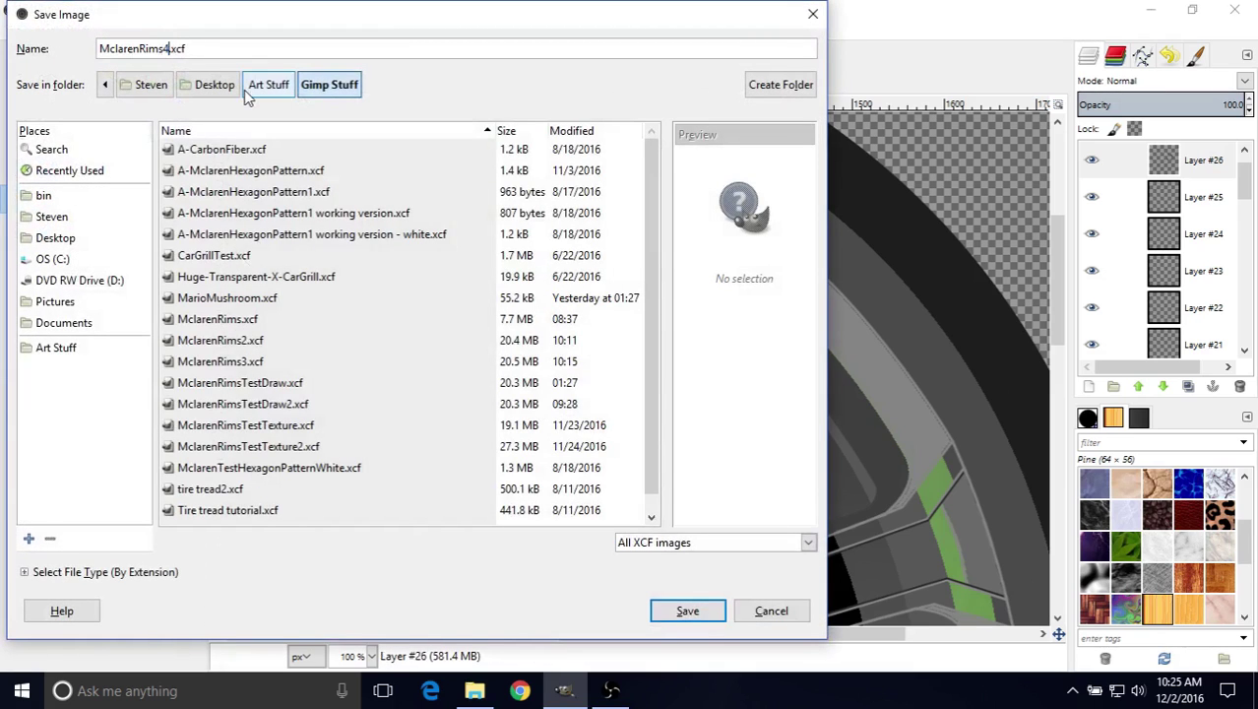
left_click(661, 610)
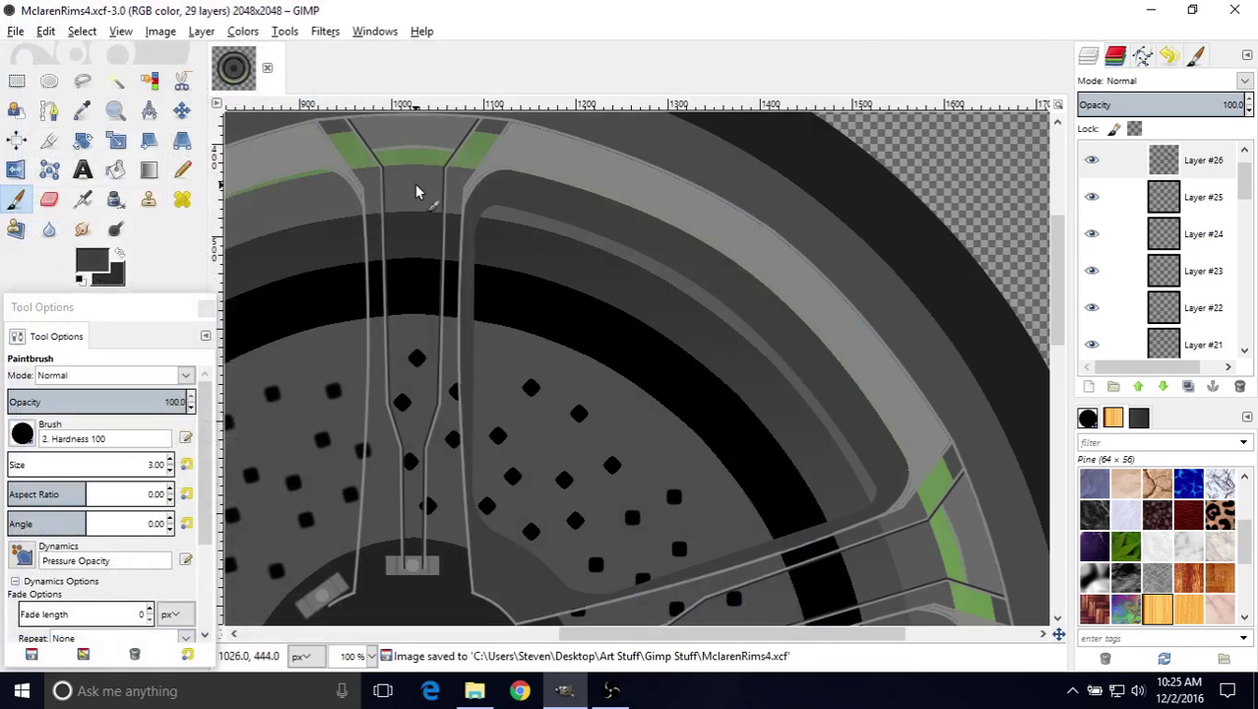
middle_click_drag(419, 188, 504, 336)
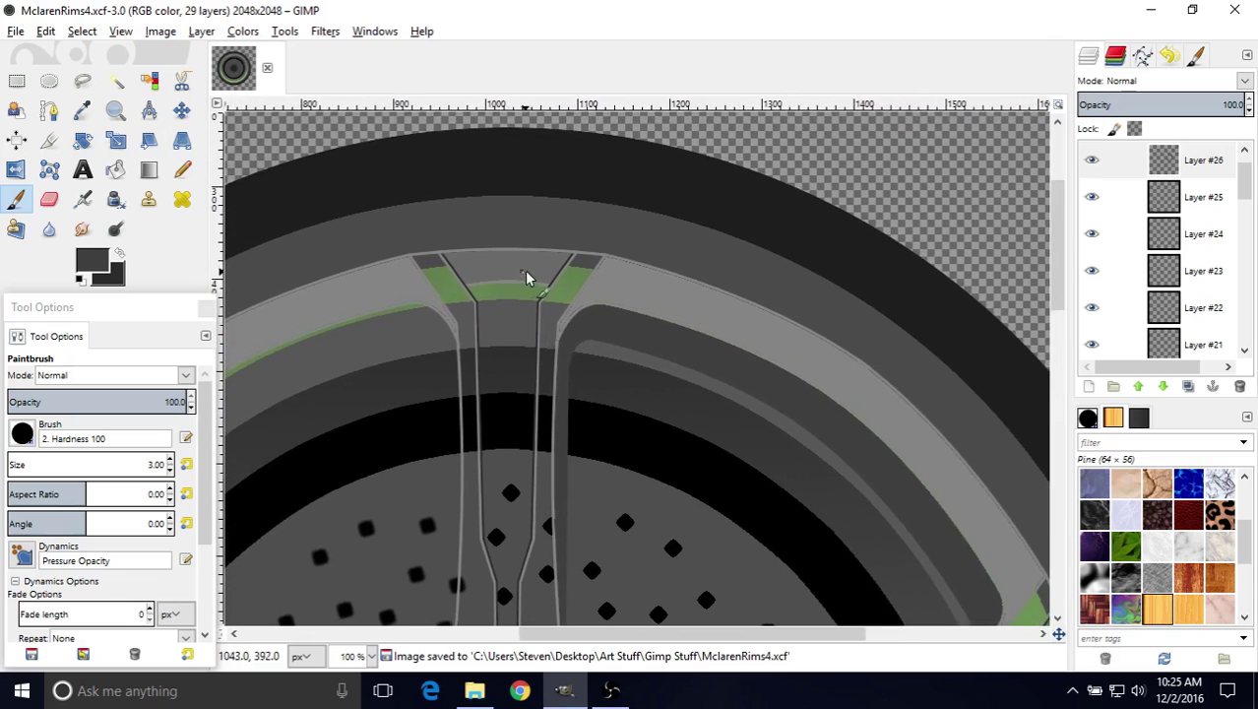
- Examine the drawn opening and neighbouring spokes, comparing them with the McLaren wheel reference photo
scroll(543, 292, "down", 2)
scroll(542, 293, "left", 3)
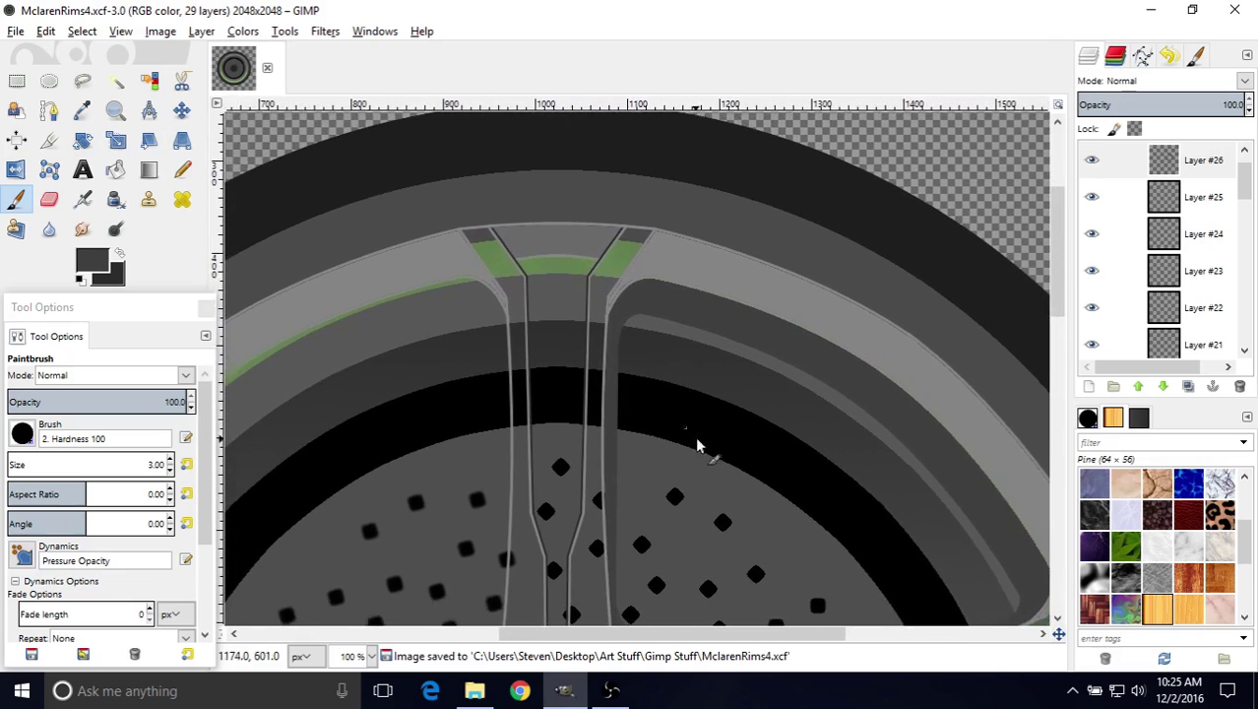
middle_click_drag(695, 436, 613, 270)
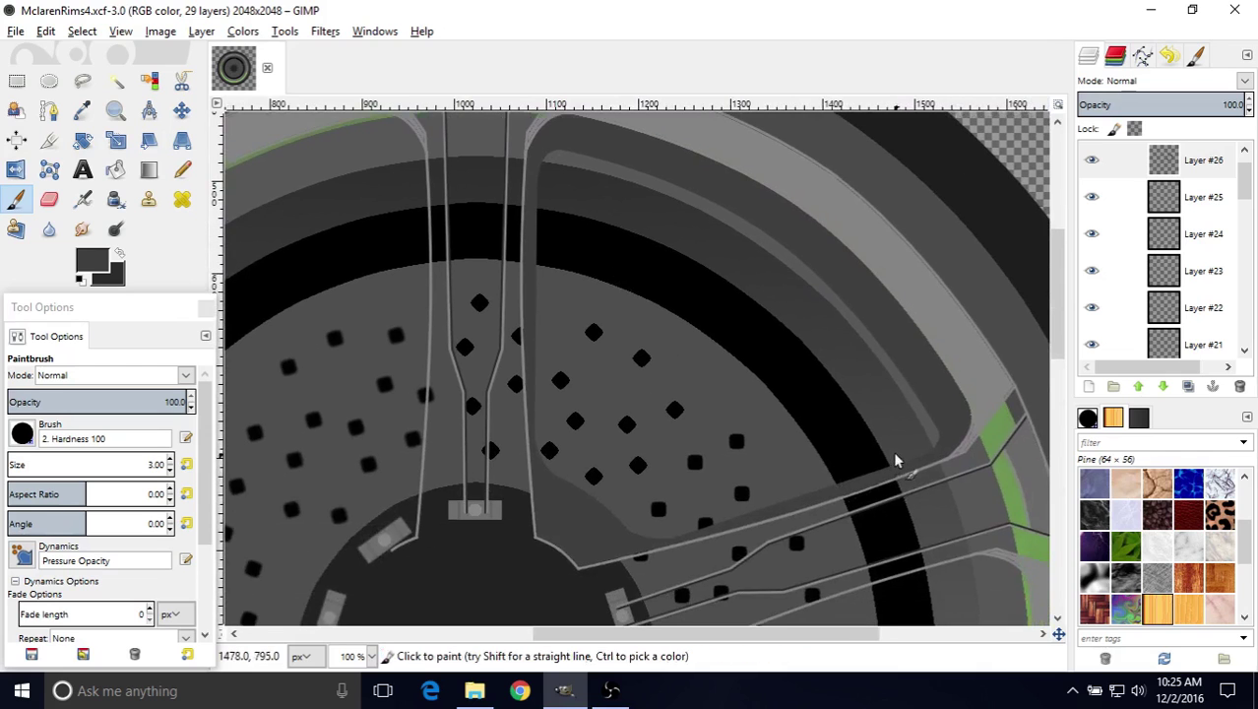
middle_click_drag(896, 459, 817, 525)
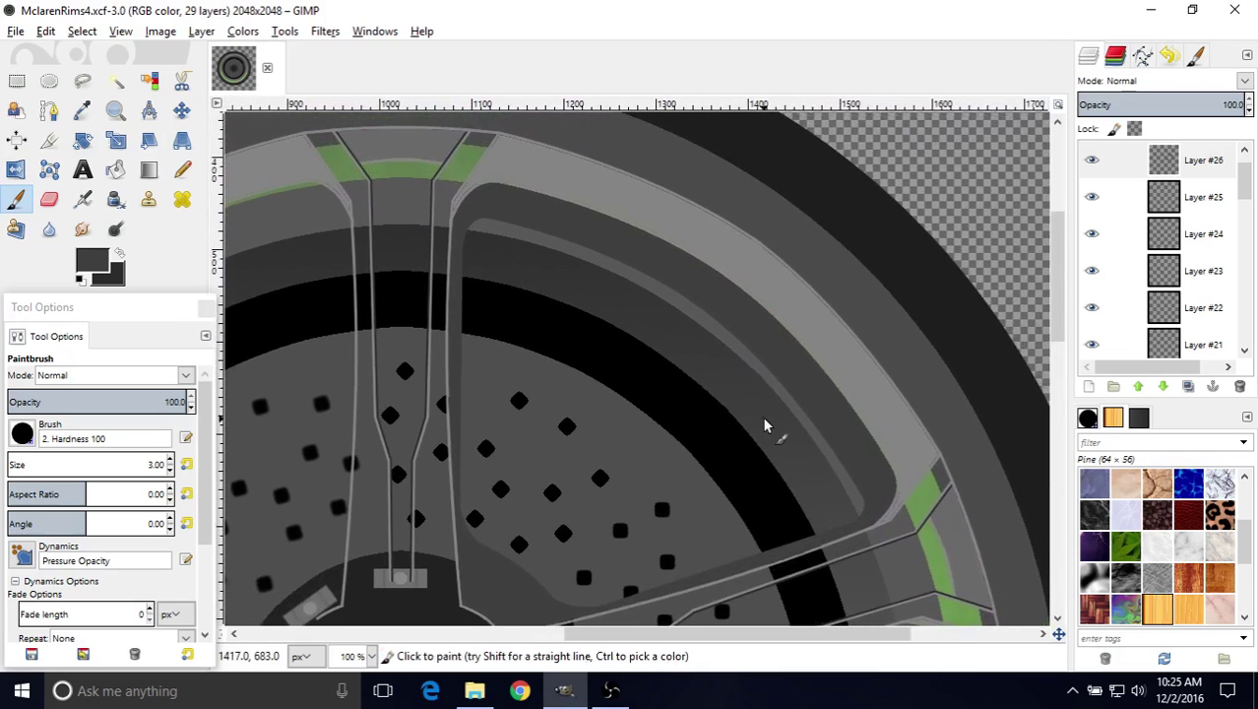
scroll(1245, 172, "up", 1)
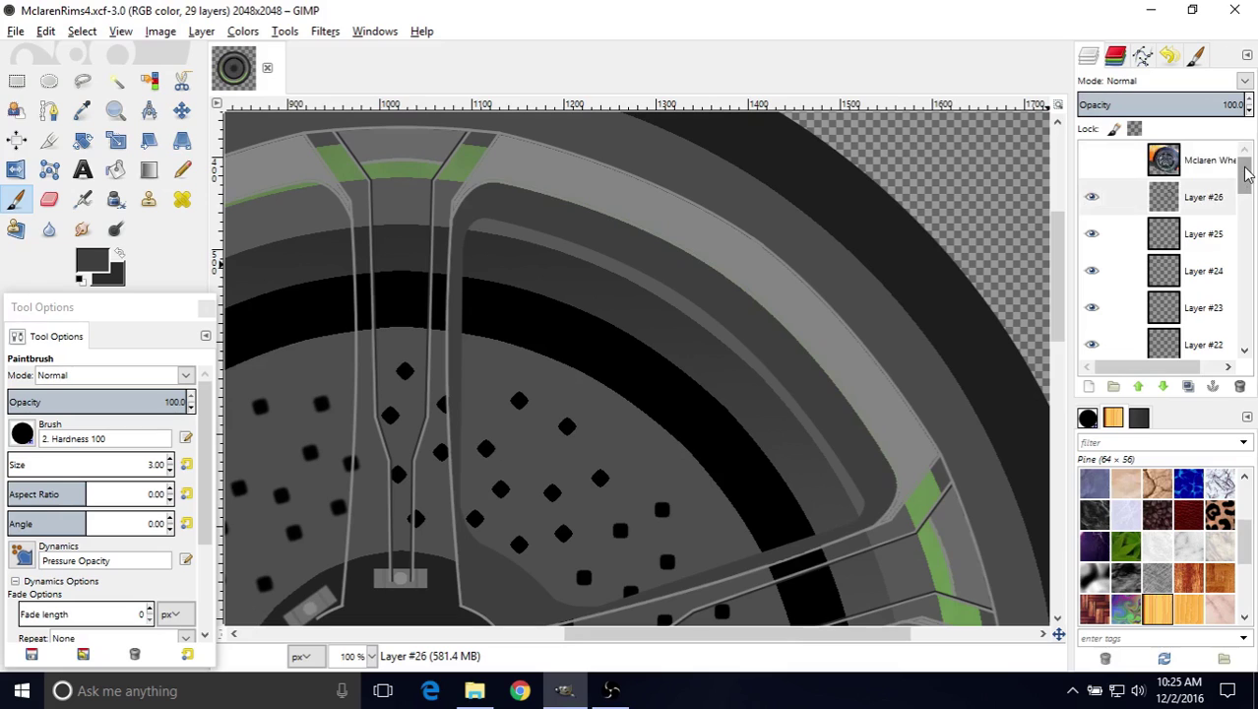
left_click(1098, 165)
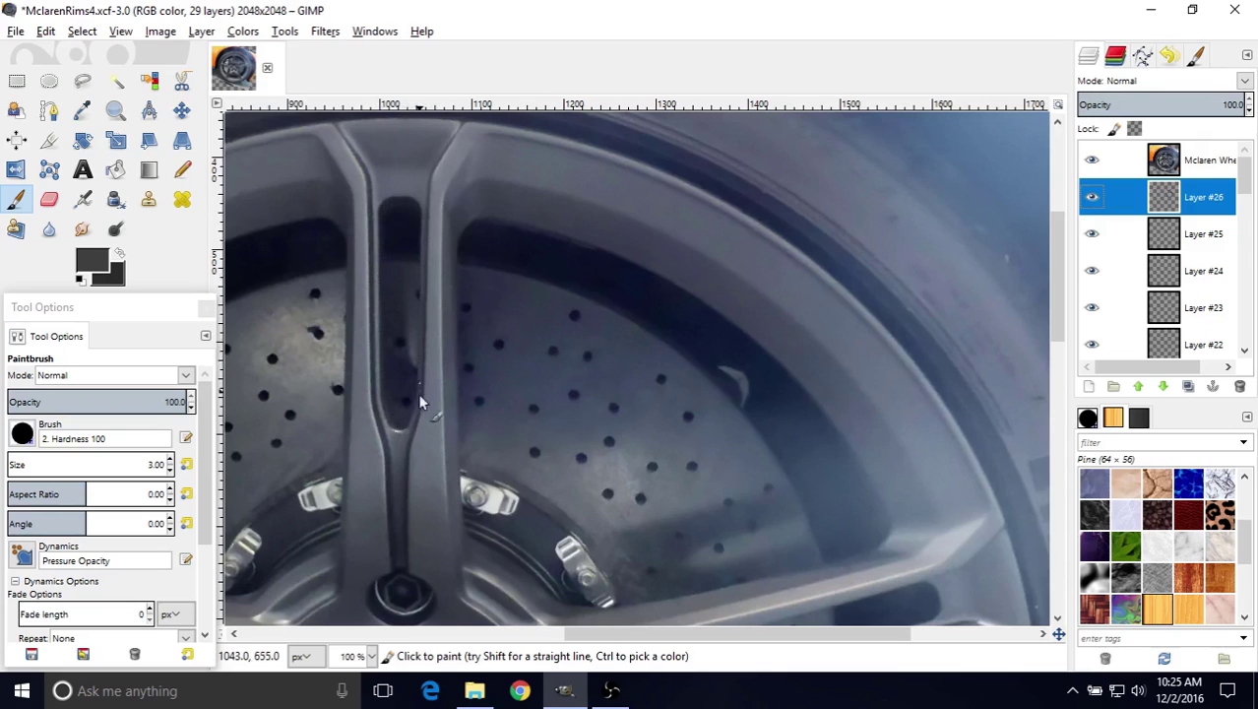
middle_click_drag(500, 376, 553, 356)
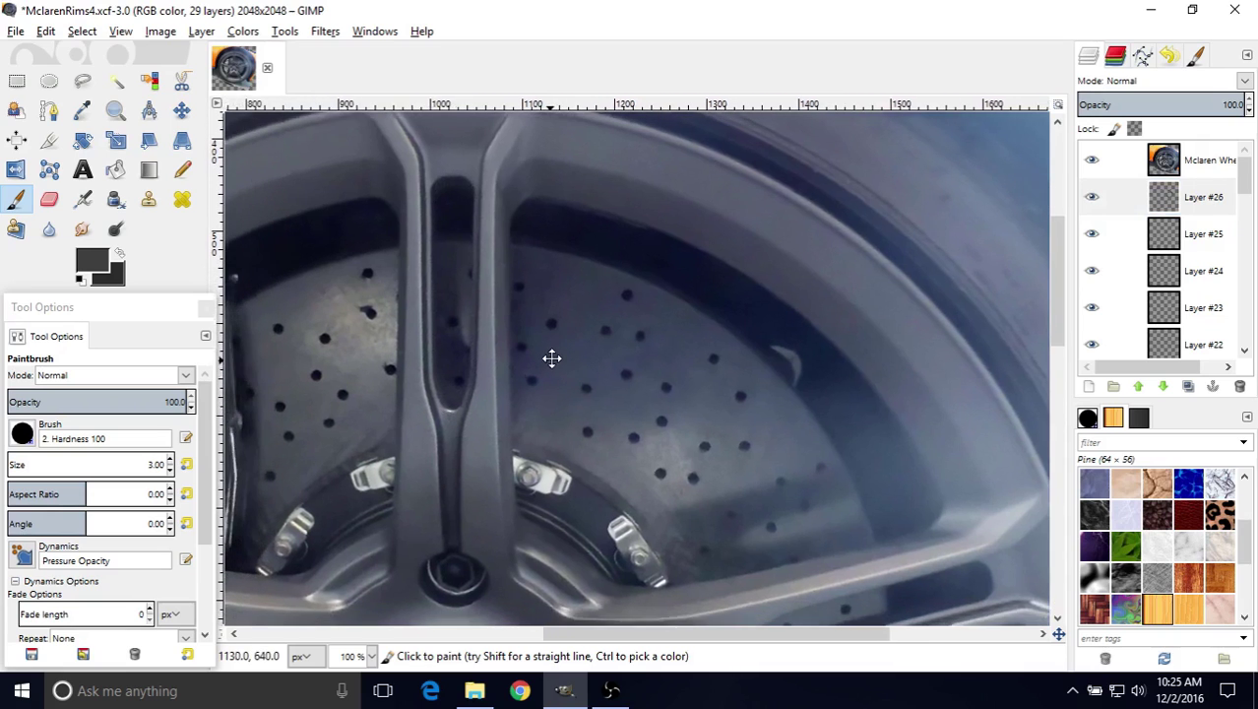
left_click(1095, 165)
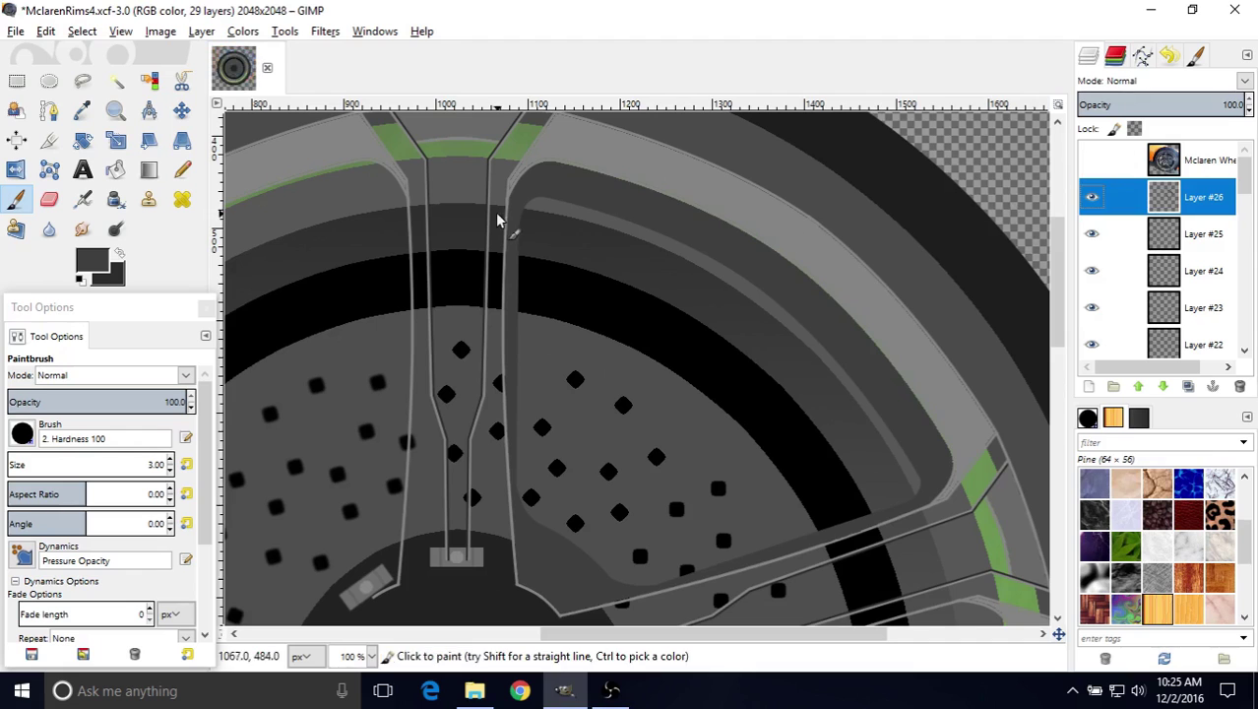
- Show the reference photo and trace the elongated slot in the upper vertical spoke with a closed eight-anchor path
middle_click_drag(500, 219, 584, 253)
left_click(50, 110)
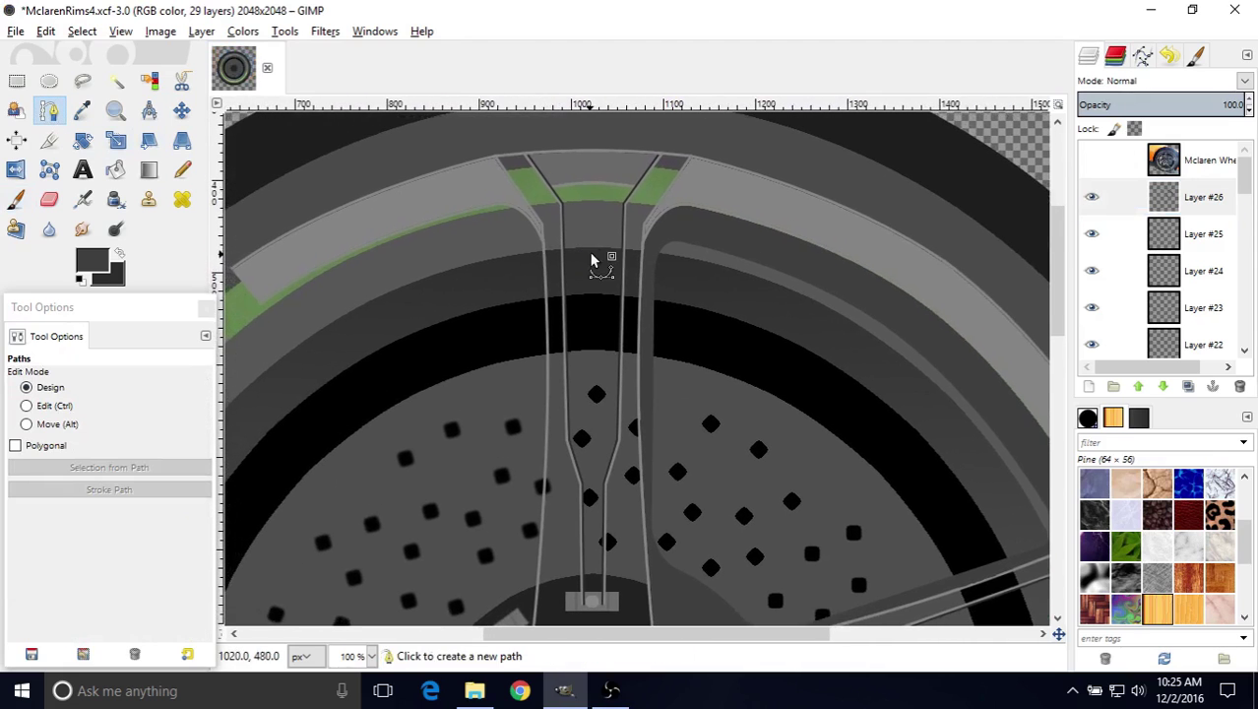
left_click(1094, 166)
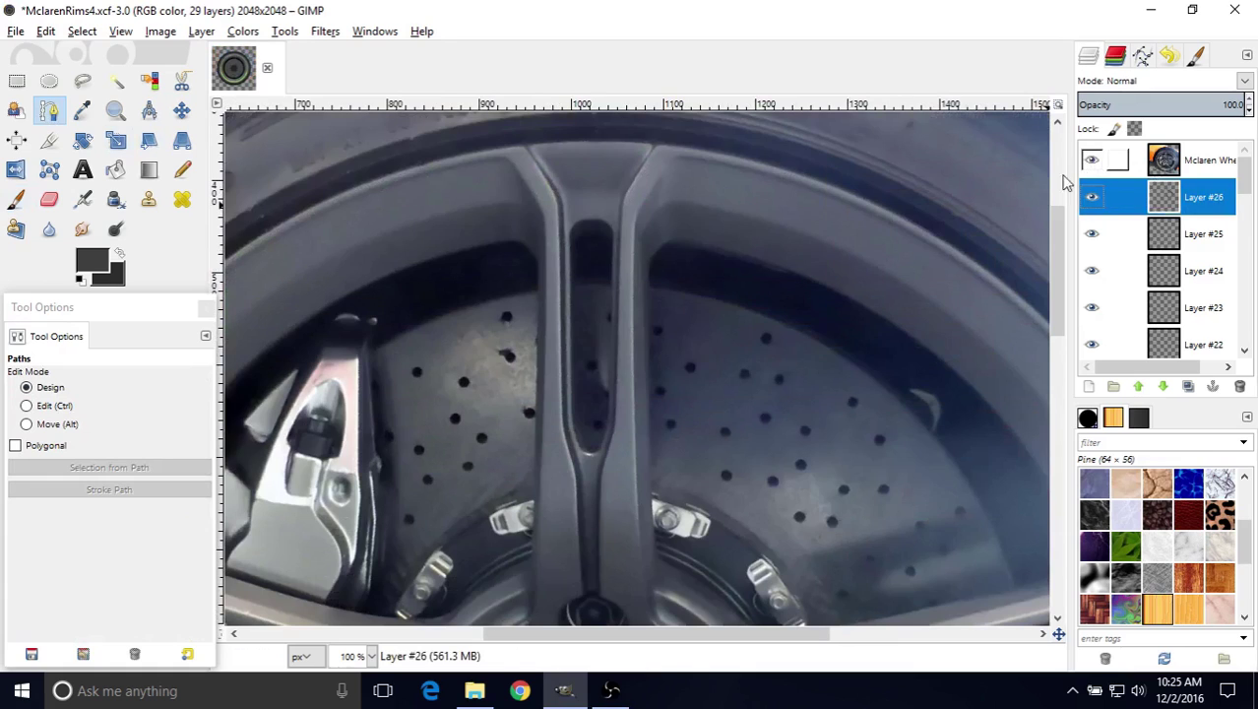
left_click(574, 222)
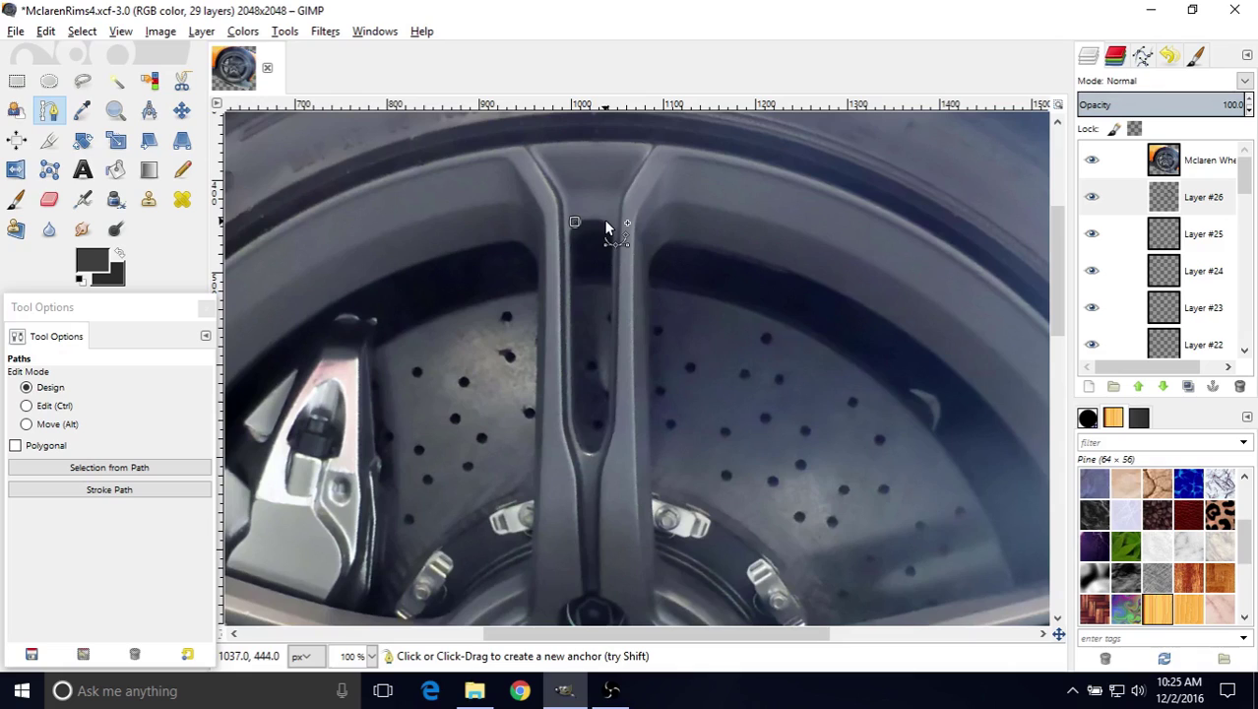
left_click_drag(606, 222, 613, 236)
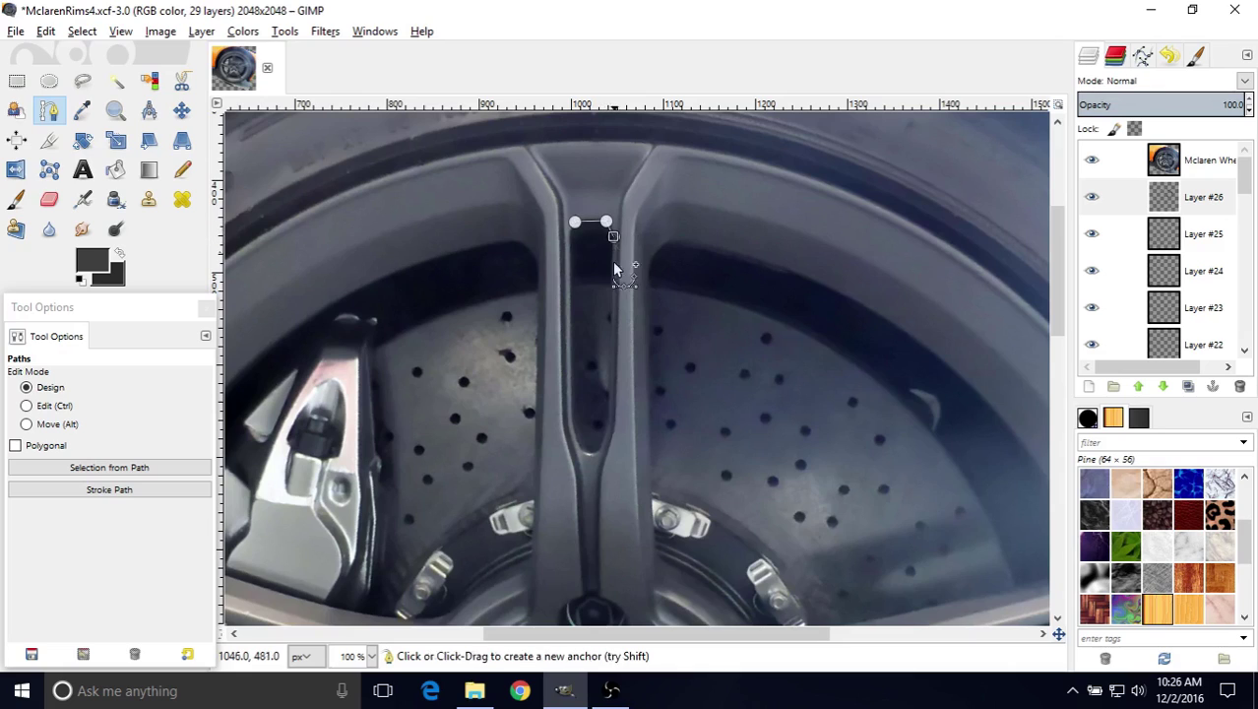
left_click(608, 418)
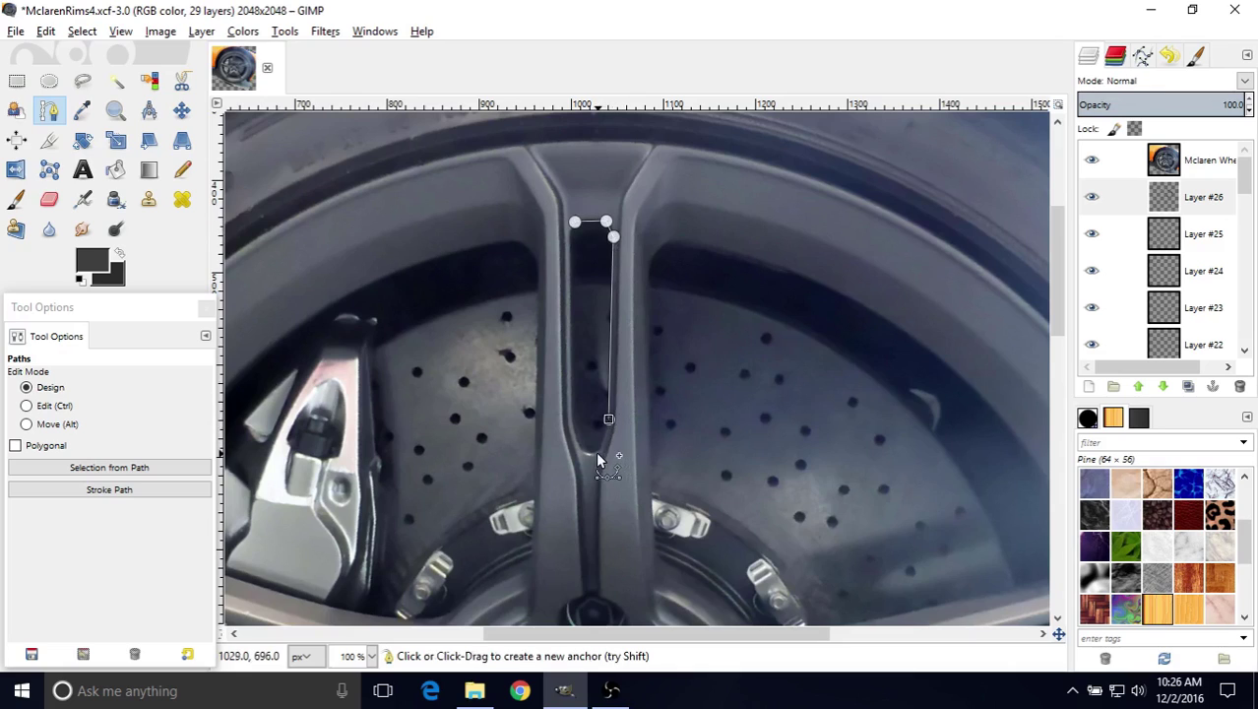
left_click(598, 450)
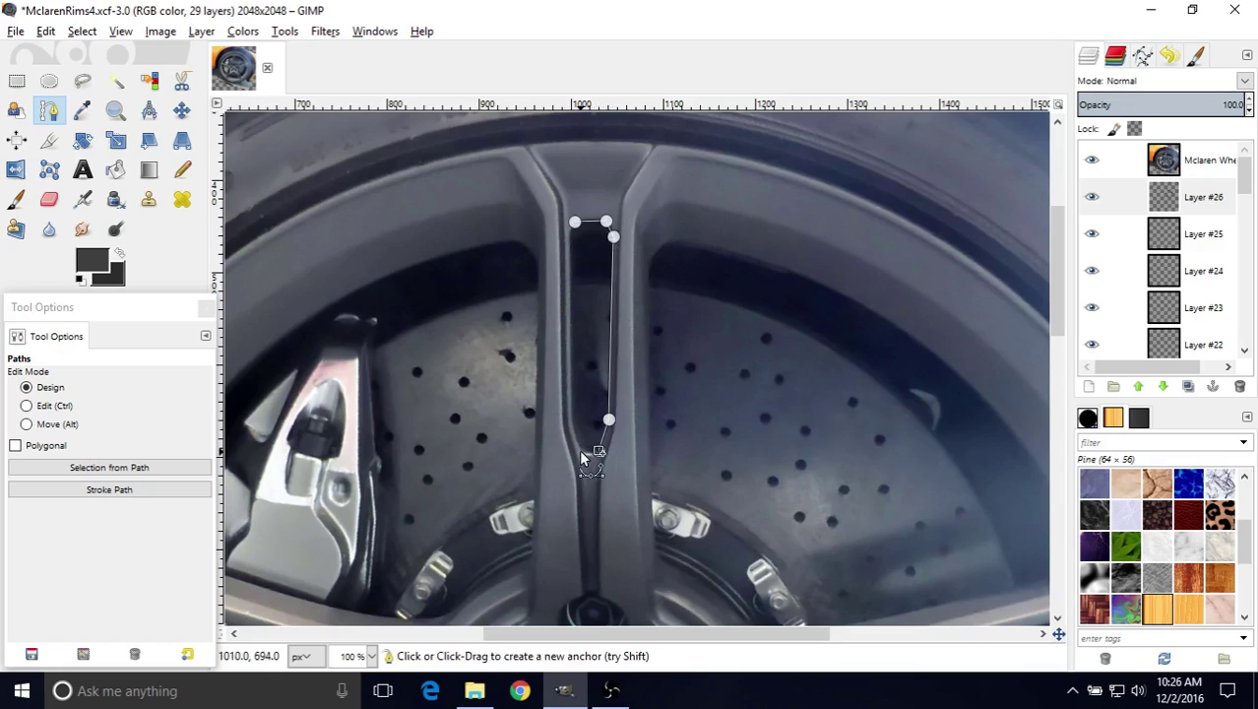
left_click_drag(580, 451, 571, 425)
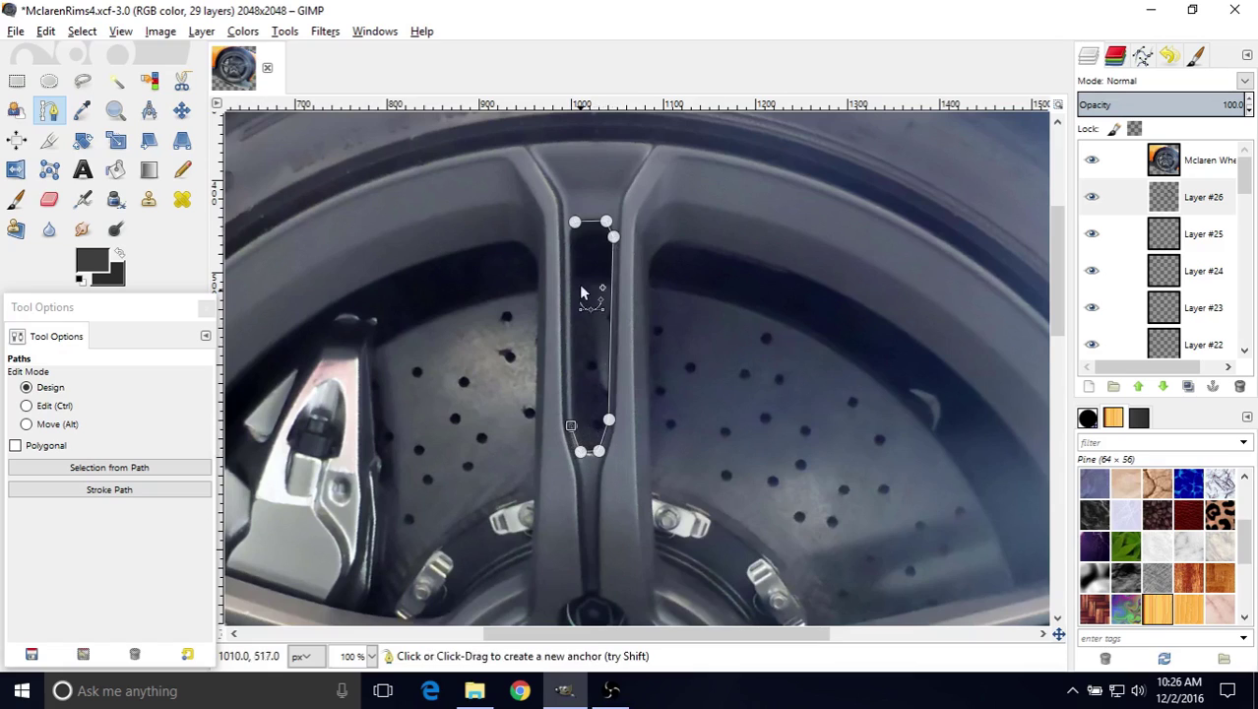
left_click(568, 233)
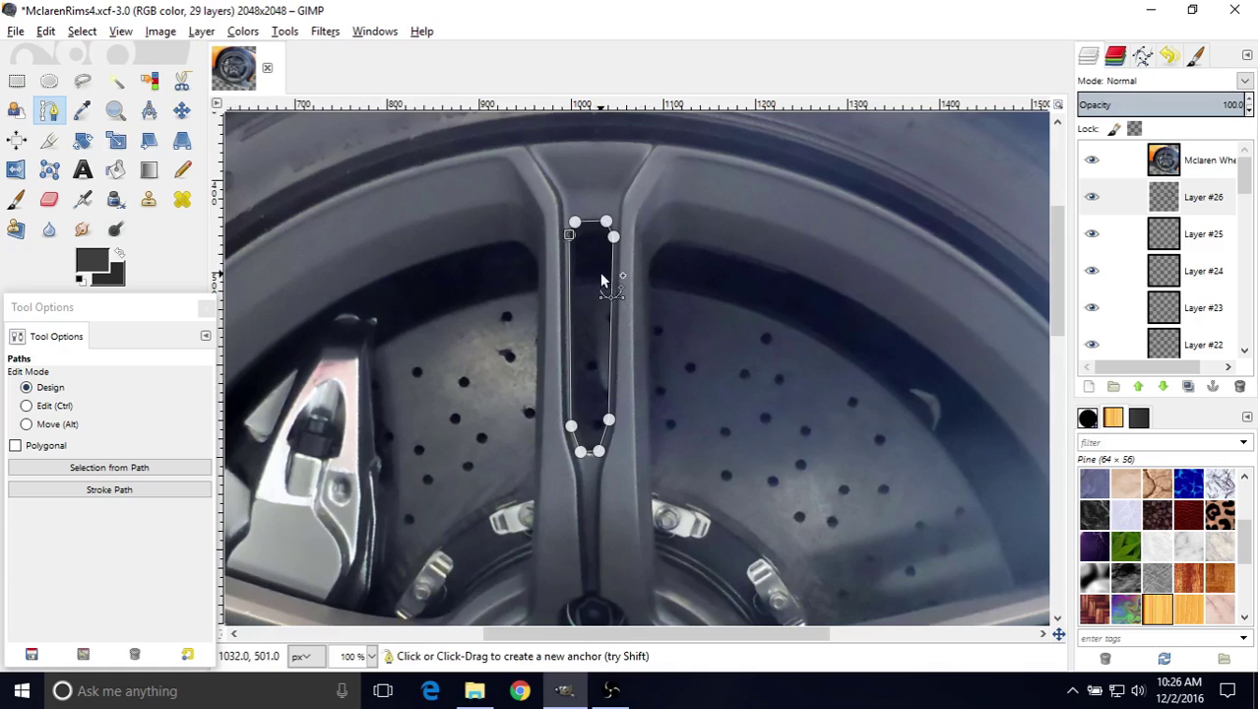
left_click(26, 405)
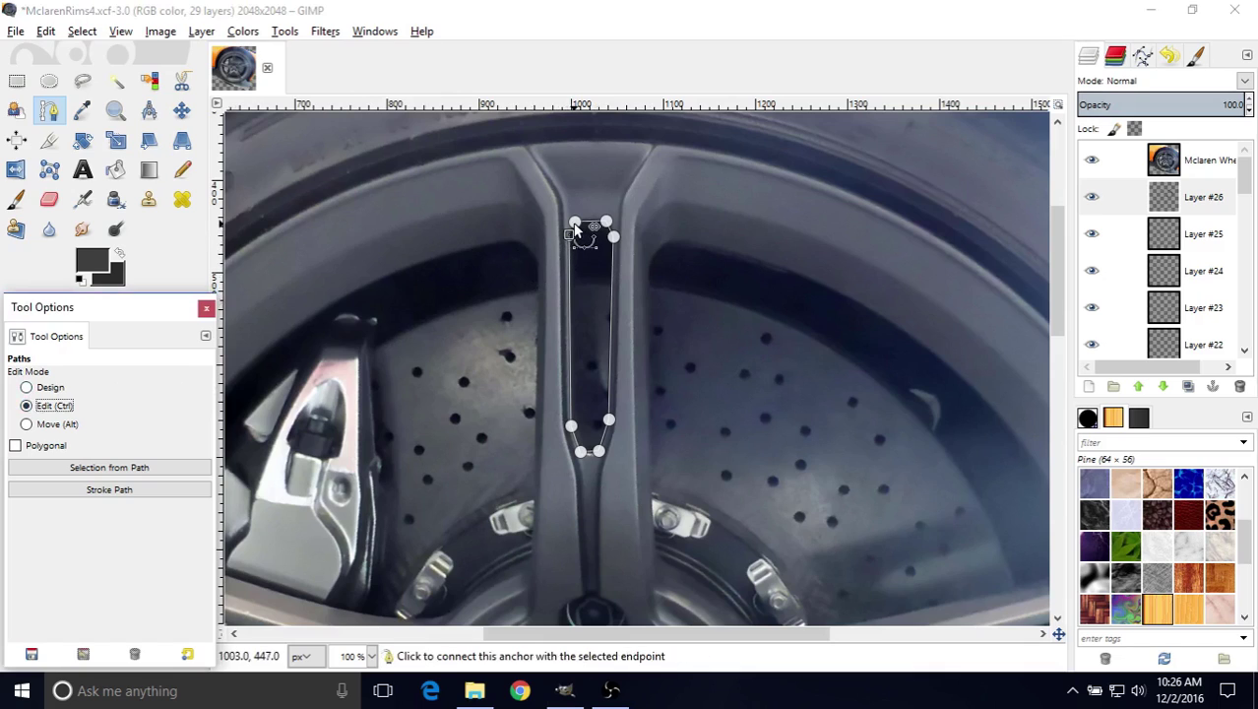
left_click(575, 223)
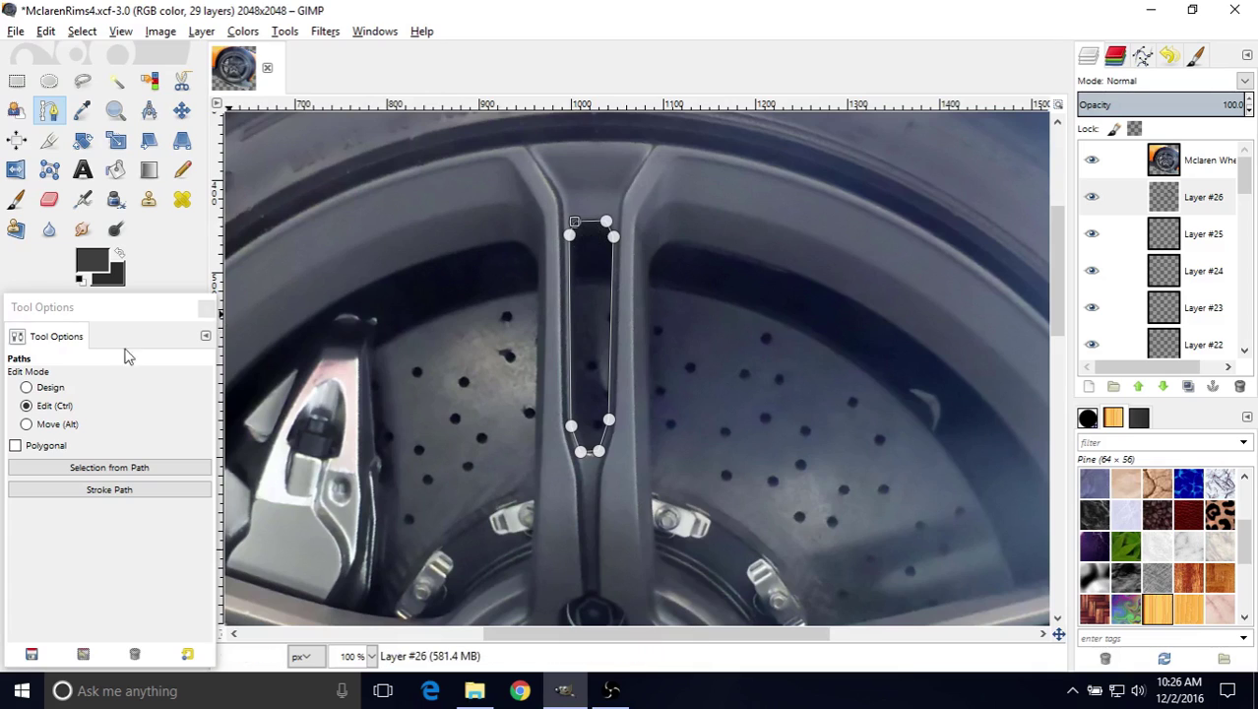
- Fine-tune the slot path's anchors at its lower end and upper corners to match the slot's edge in the photo
left_click(27, 387)
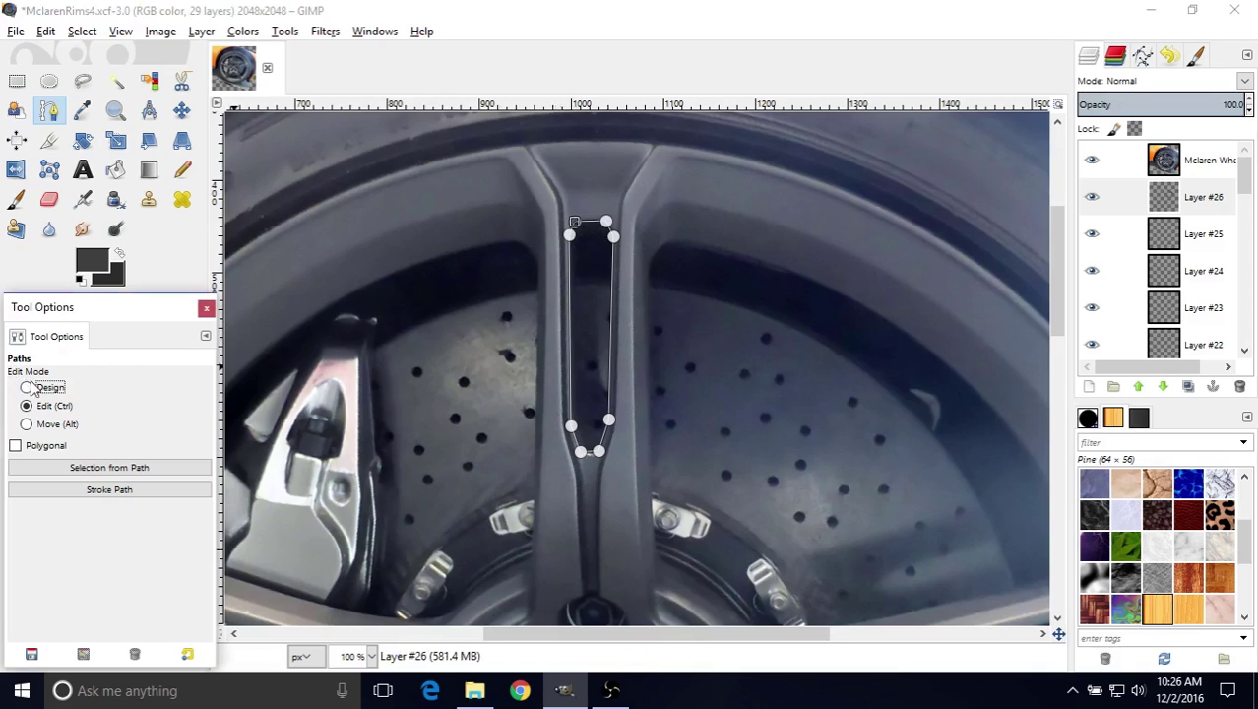
left_click_drag(609, 419, 609, 427)
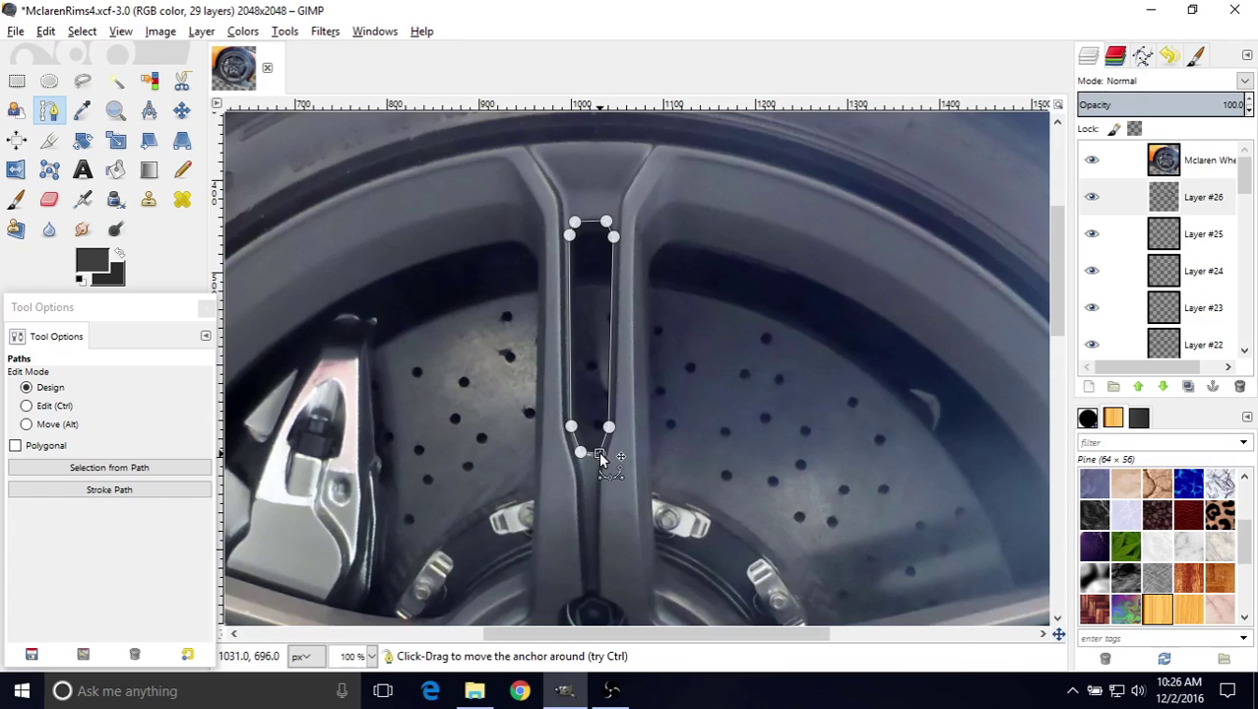
left_click(575, 222)
left_click_drag(577, 222, 579, 221)
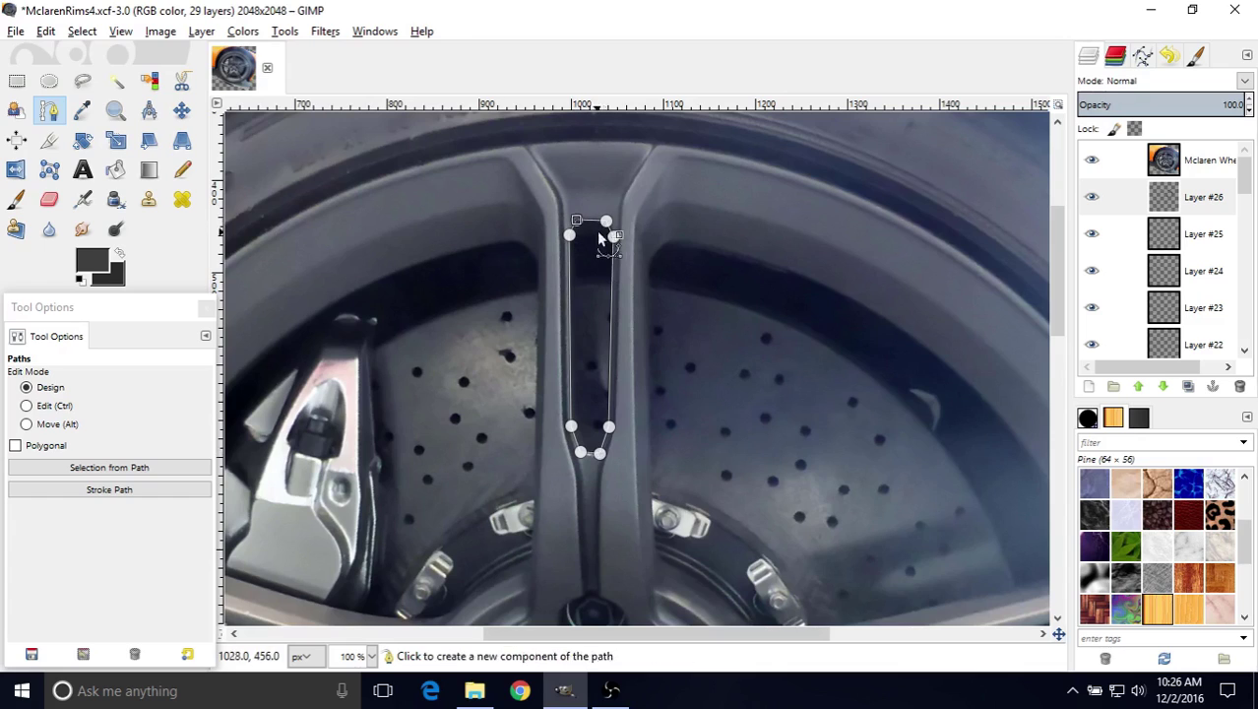
left_click(612, 235)
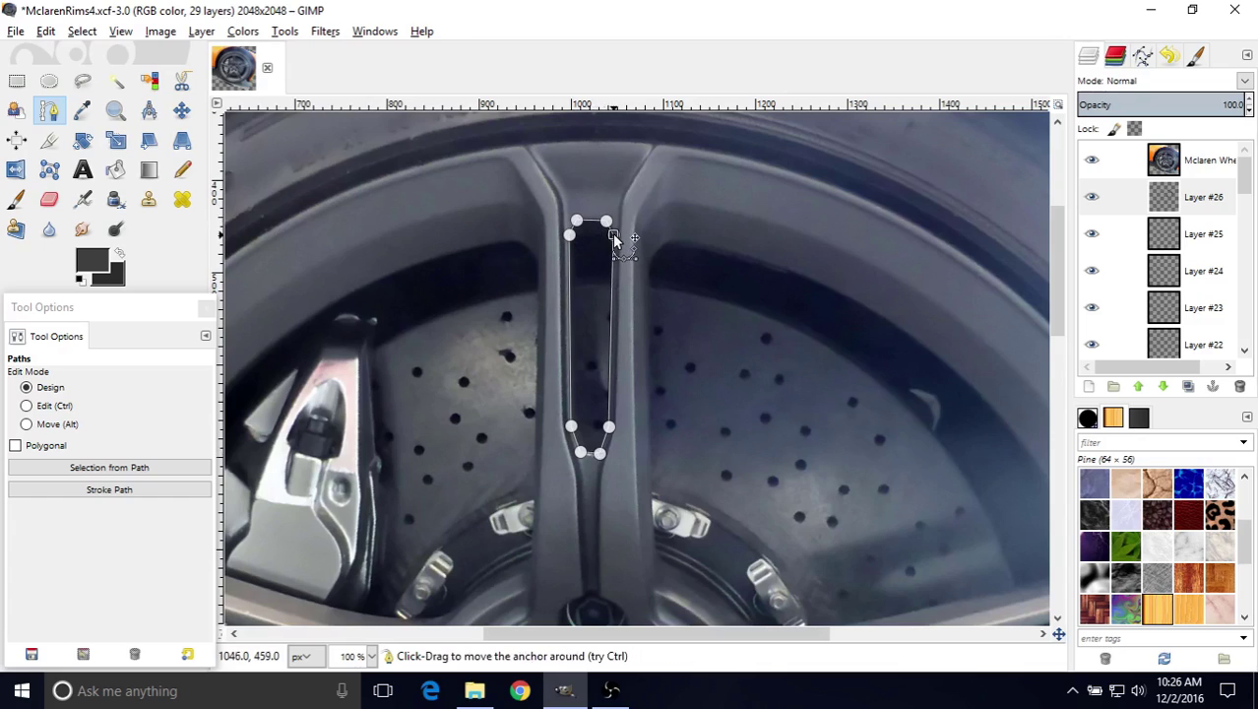
- Insert an extra anchor midway along both the upper and lower ends of the slot path to bow them outward
left_click(36, 405)
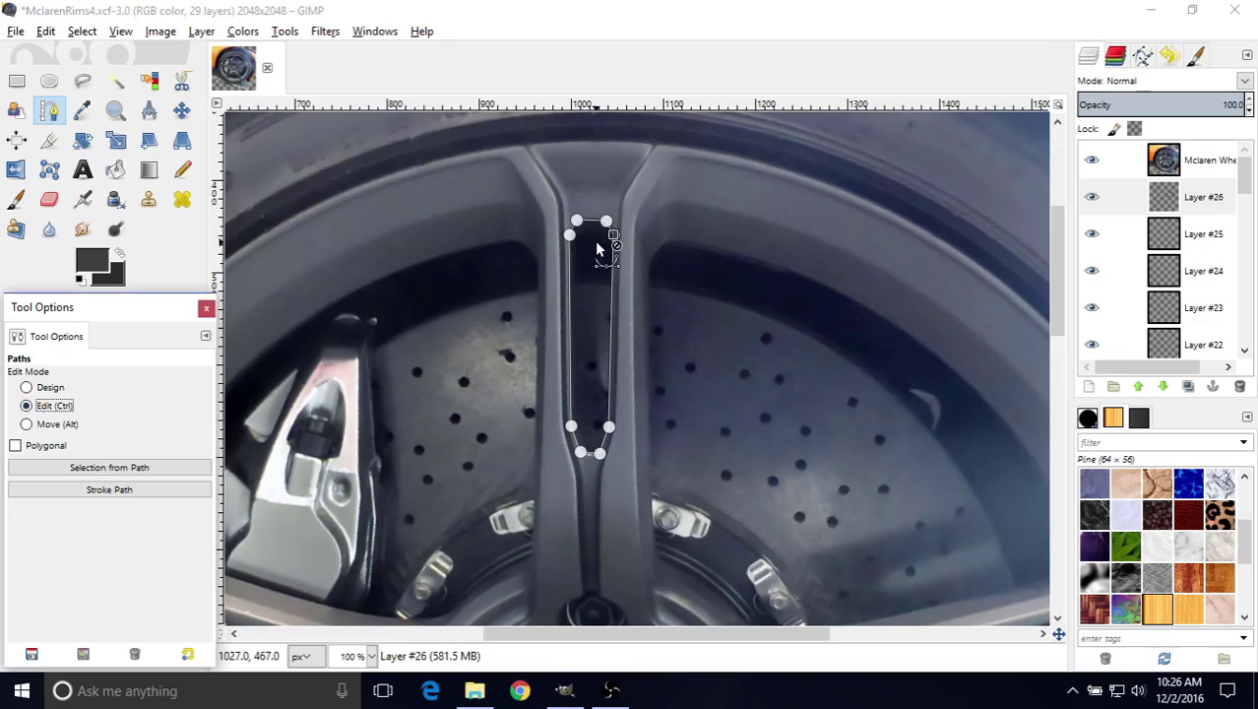
left_click(591, 219)
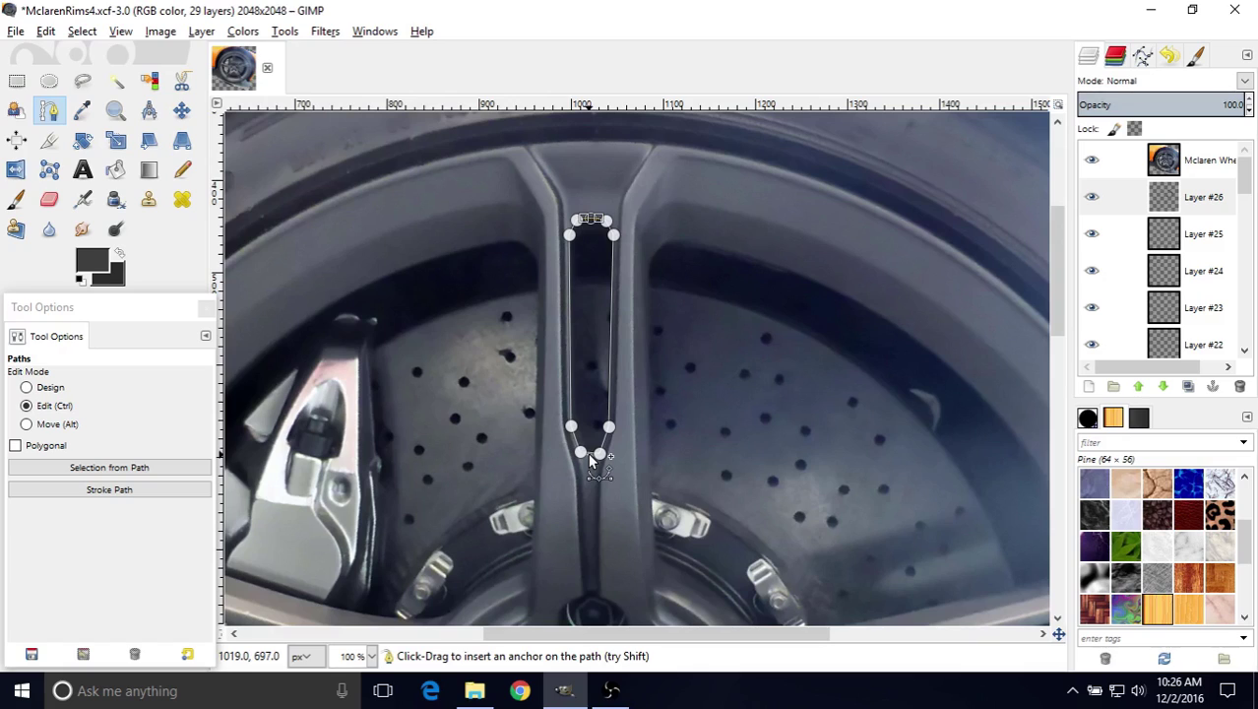
left_click(589, 453)
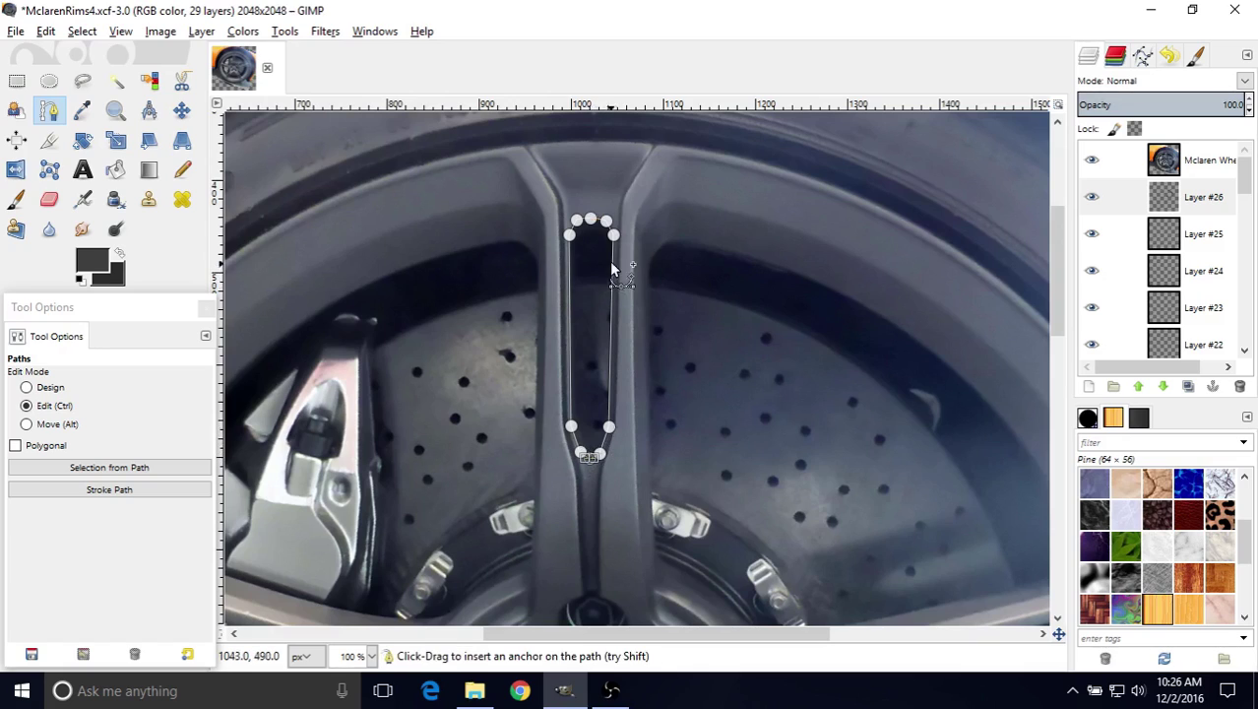
left_click(609, 223)
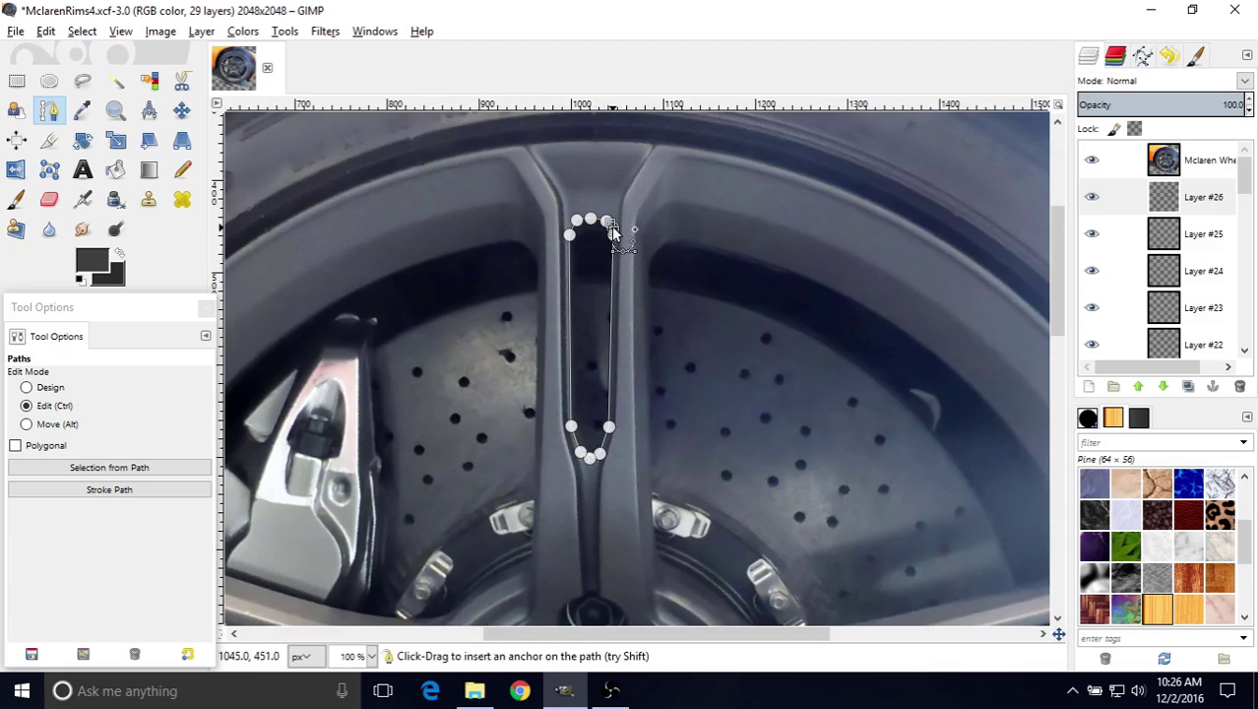
left_click_drag(612, 231, 610, 231)
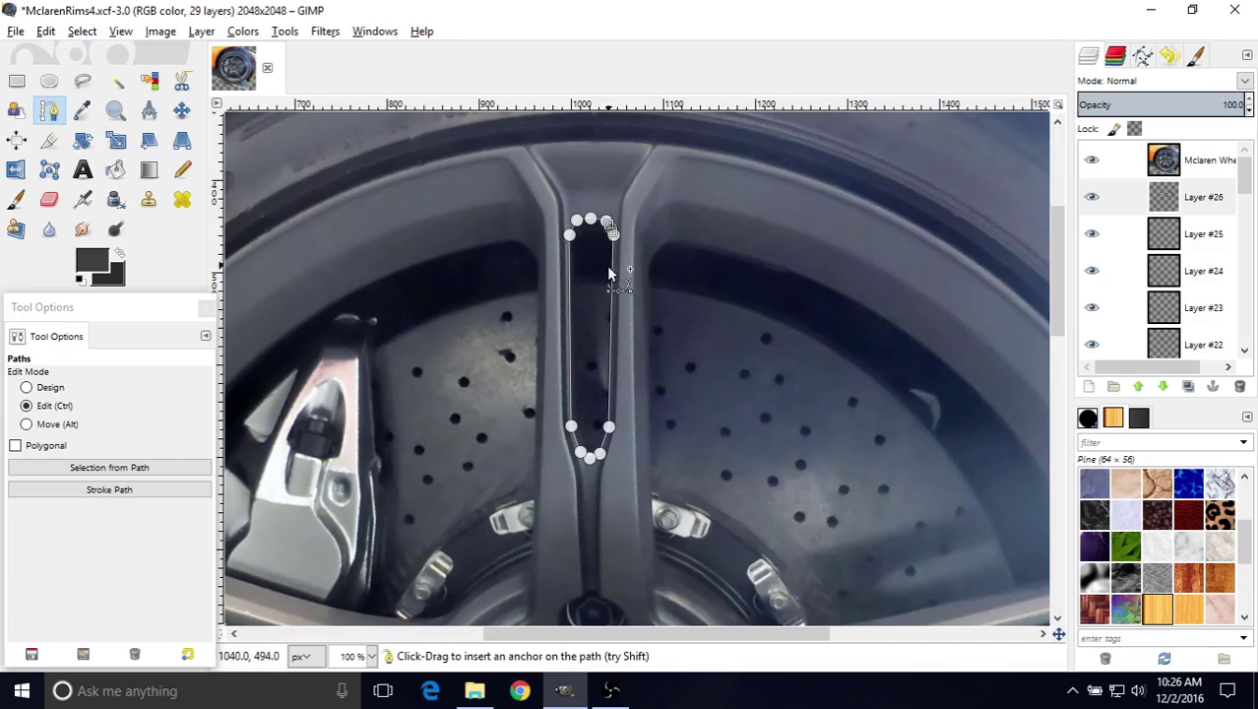
key("ctrl+z")
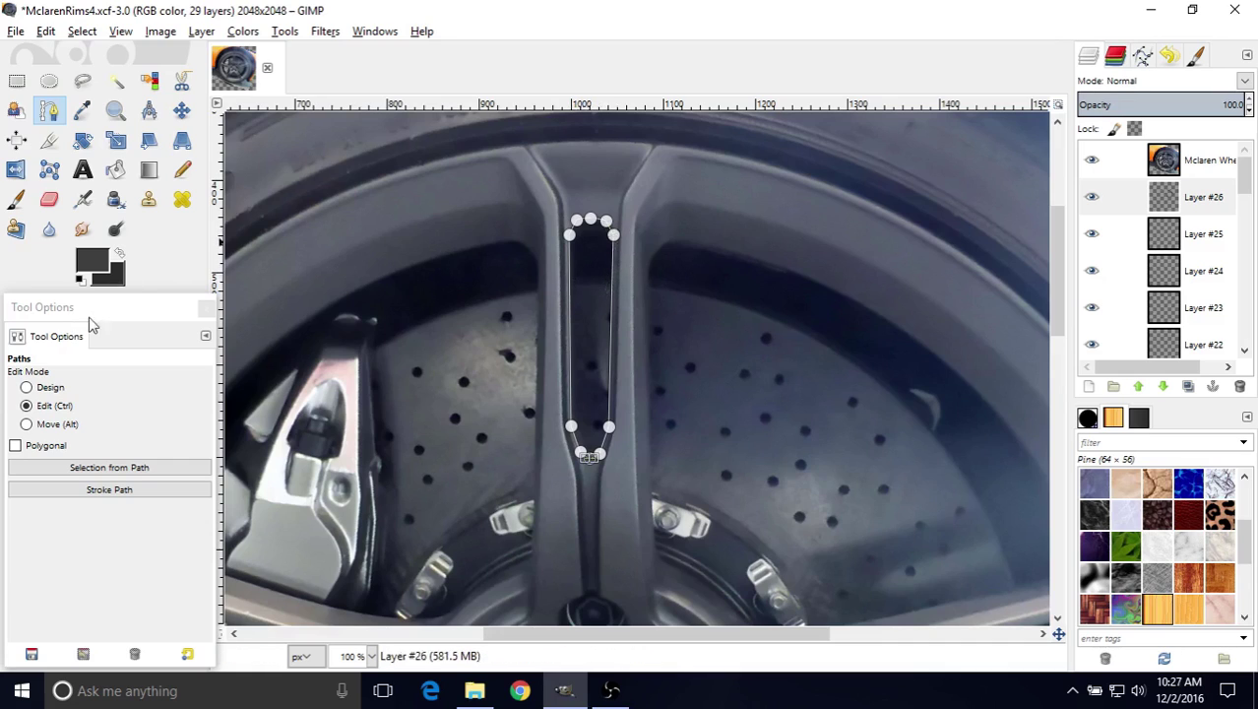
left_click(49, 387)
left_click(611, 236)
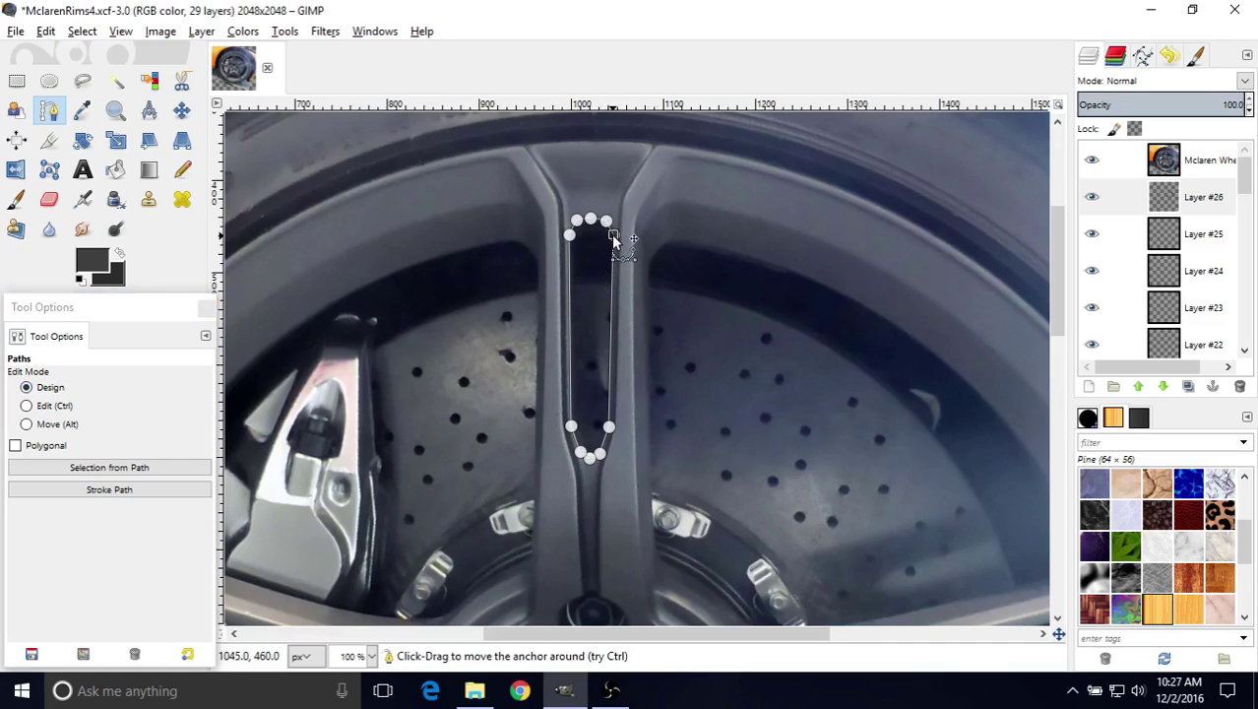
left_click_drag(613, 236, 615, 237)
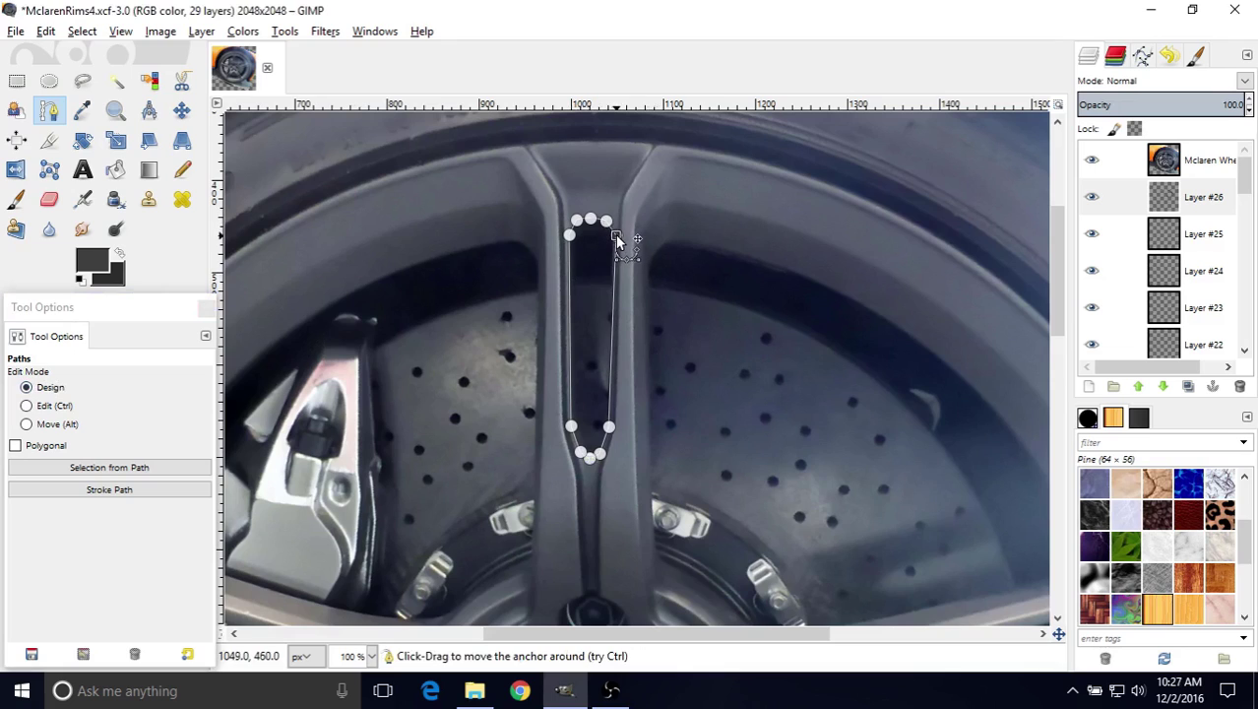
key("ctrl+z")
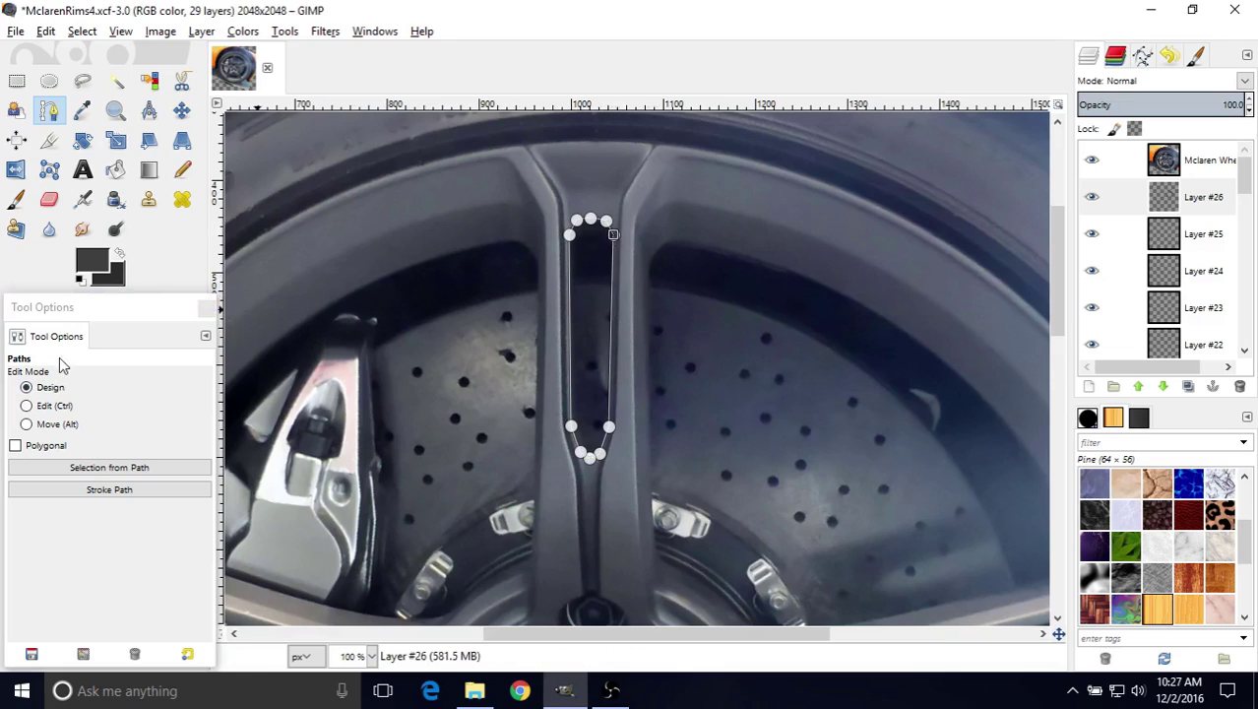
- Pull short curve handles from the slot path's two upper side anchors to round its upper corners
left_click(57, 406)
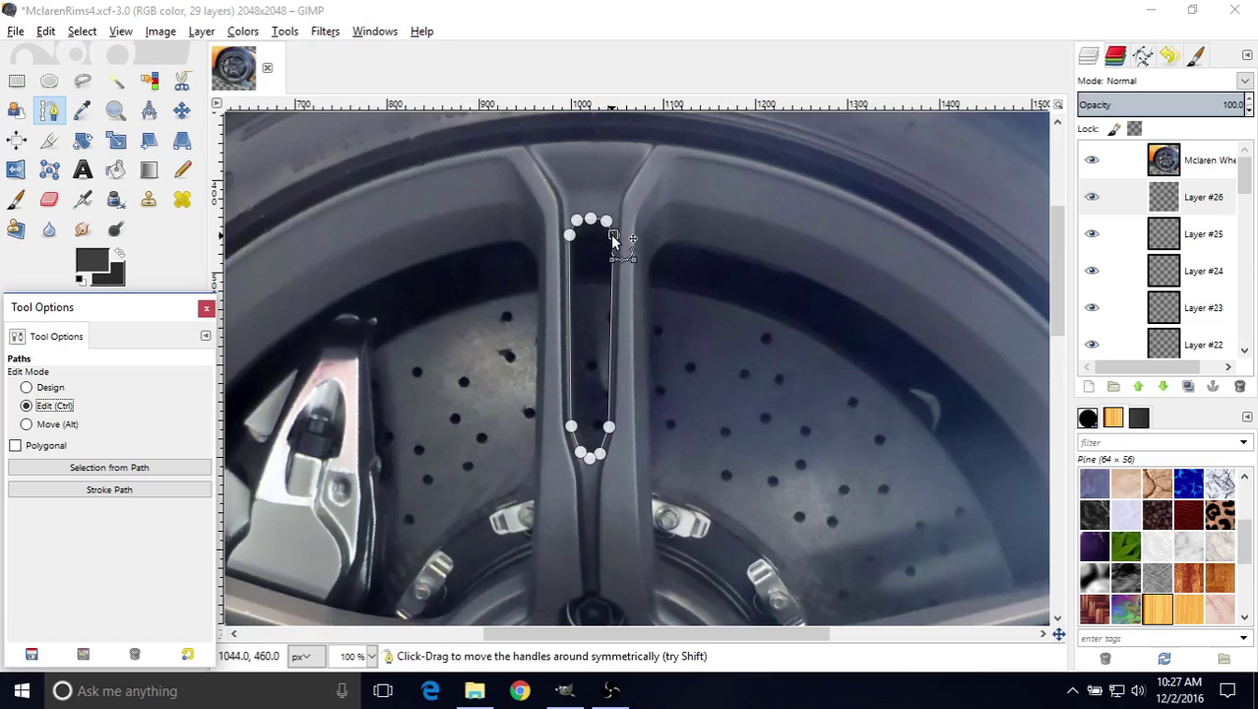
left_click_drag(614, 236, 622, 224)
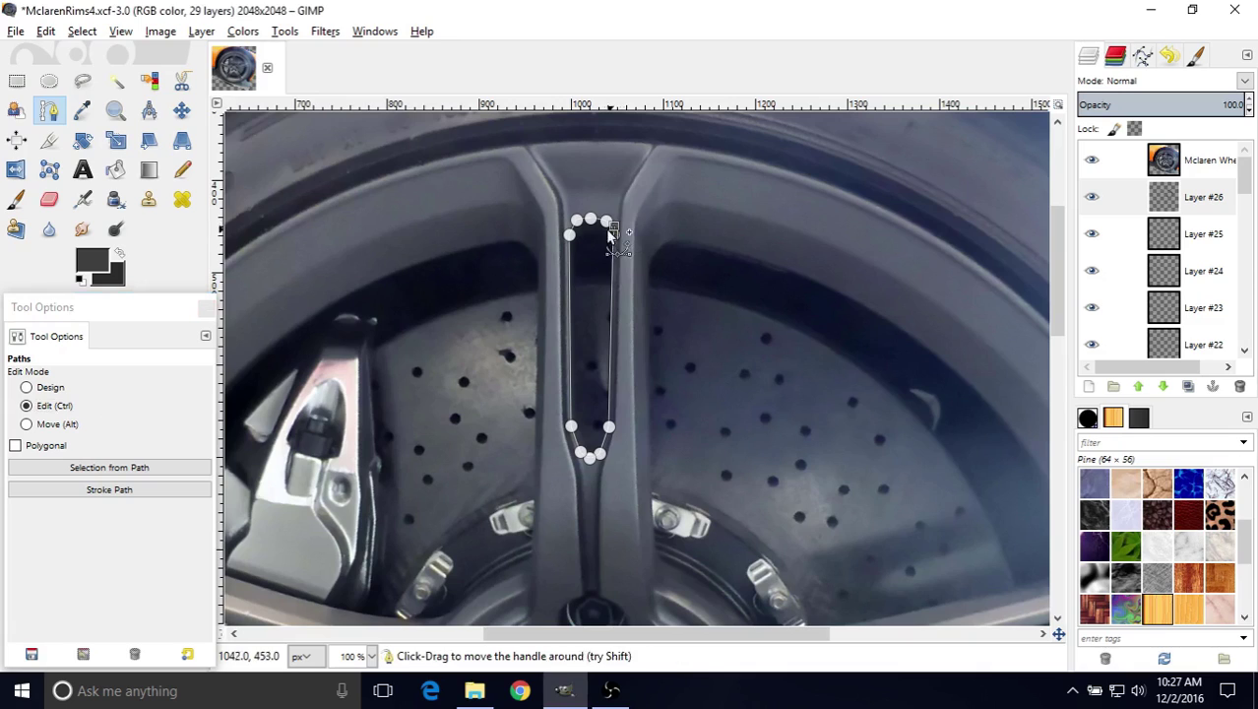
left_click(568, 236)
left_click_drag(570, 238, 569, 233)
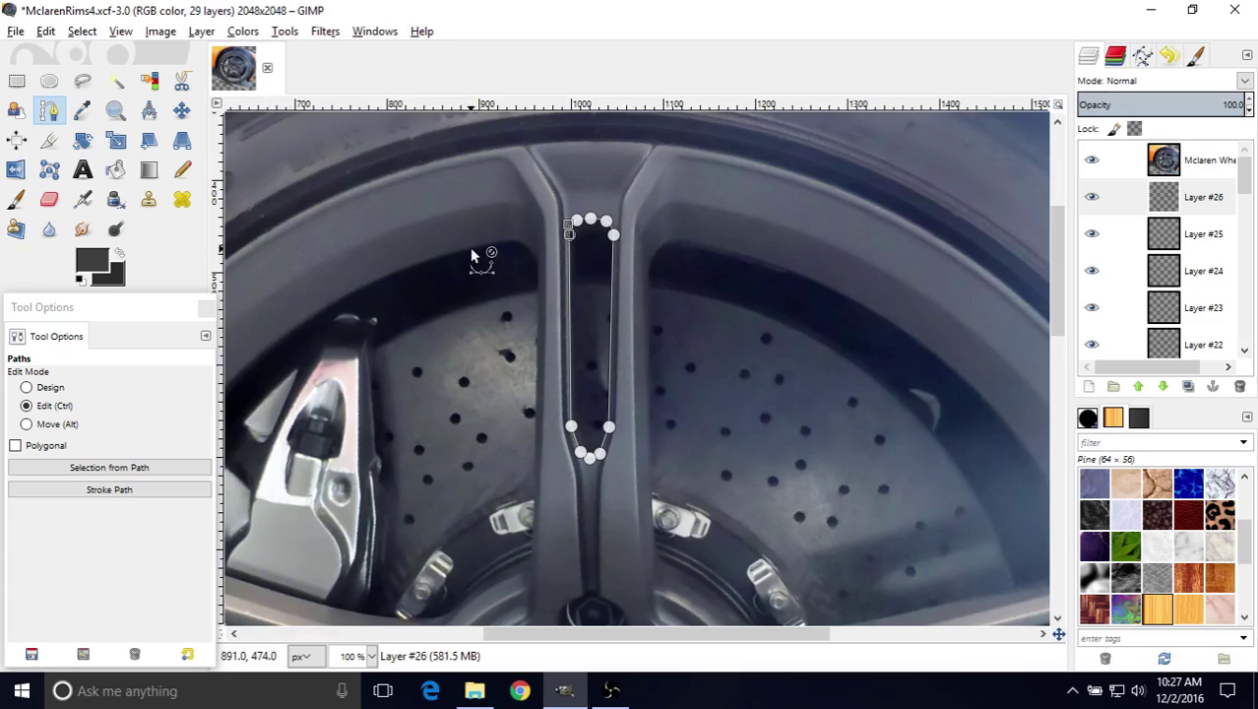
- Set the foreground color to 6d6d6d and hide the reference photo layer, leaving the slot path unstroked
left_click(92, 264)
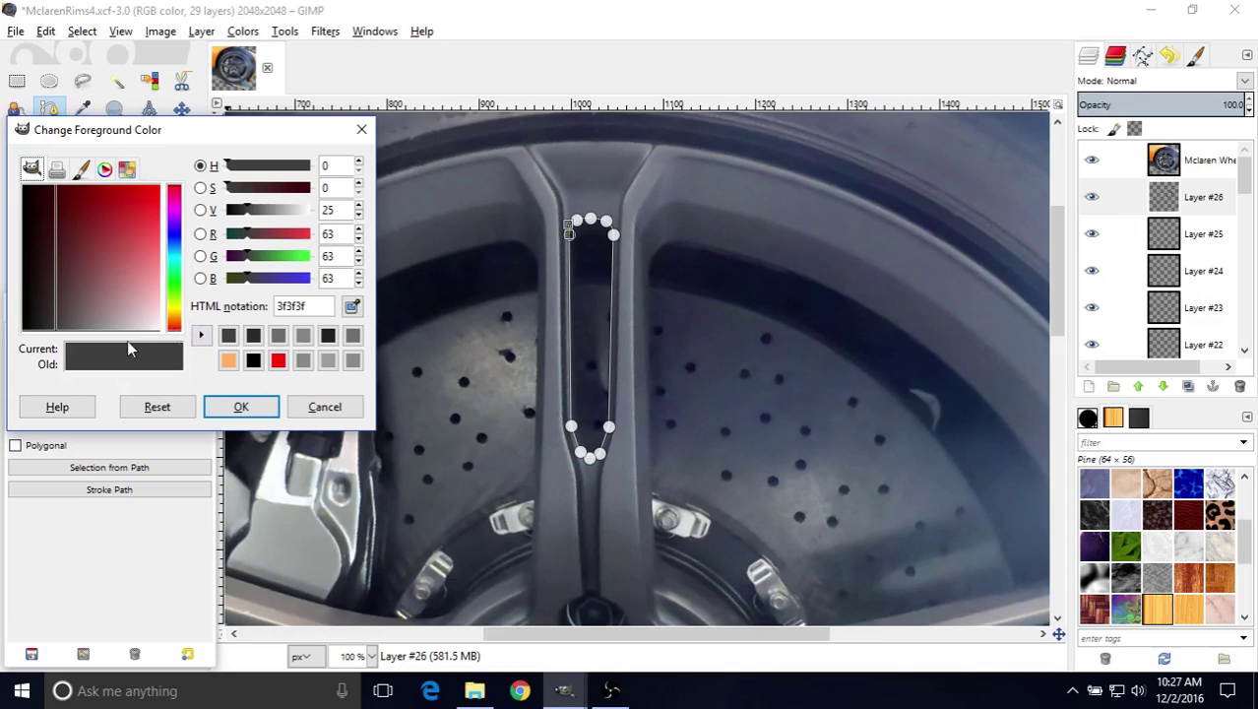
left_click_drag(104, 329, 83, 340)
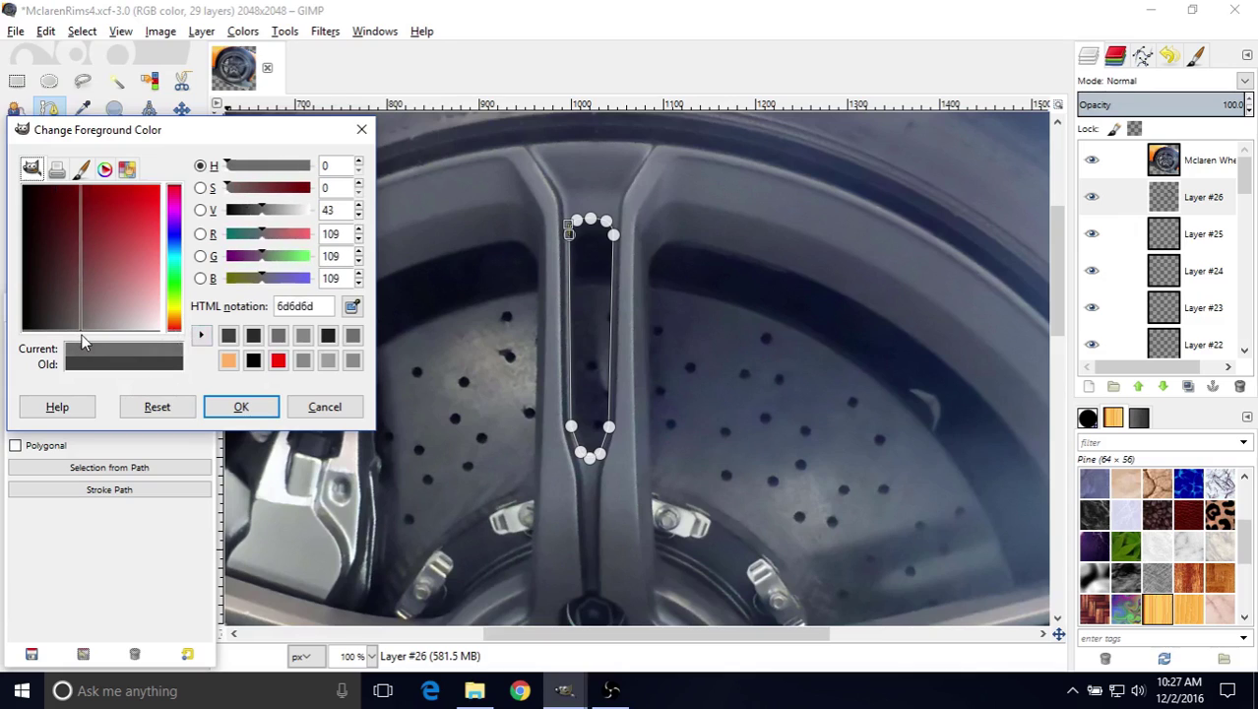
left_click(226, 413)
left_click(149, 489)
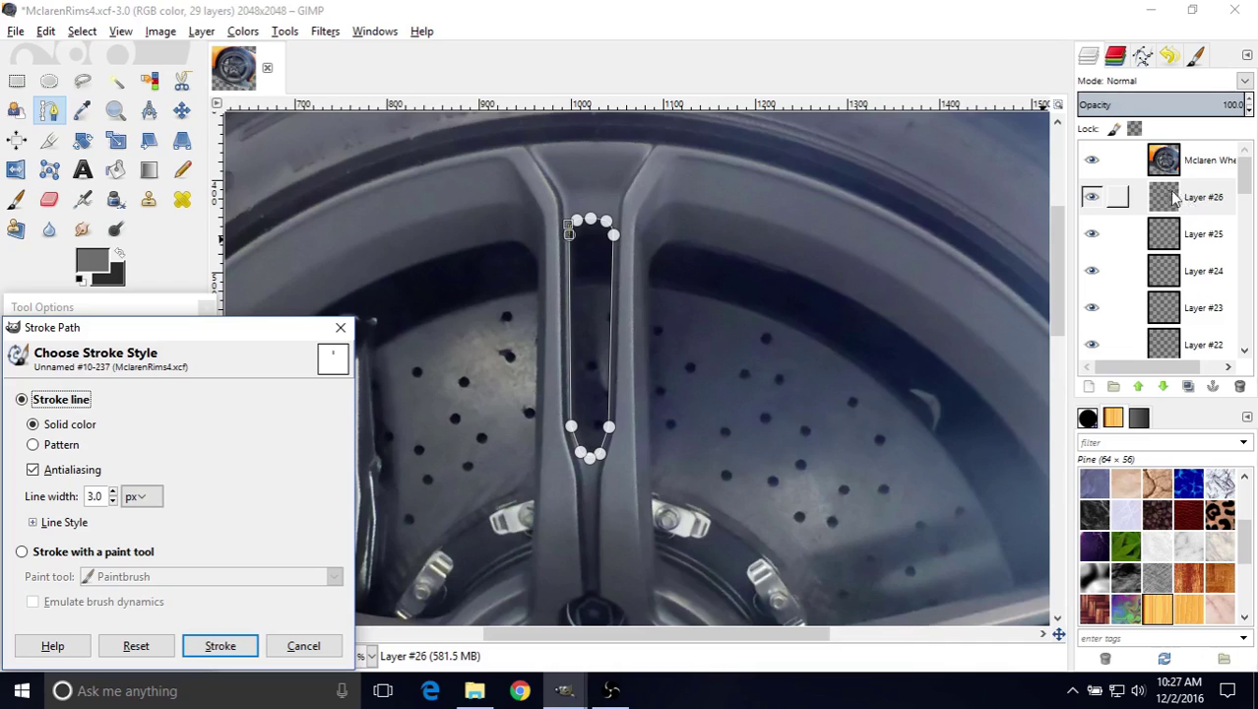
left_click(1093, 161)
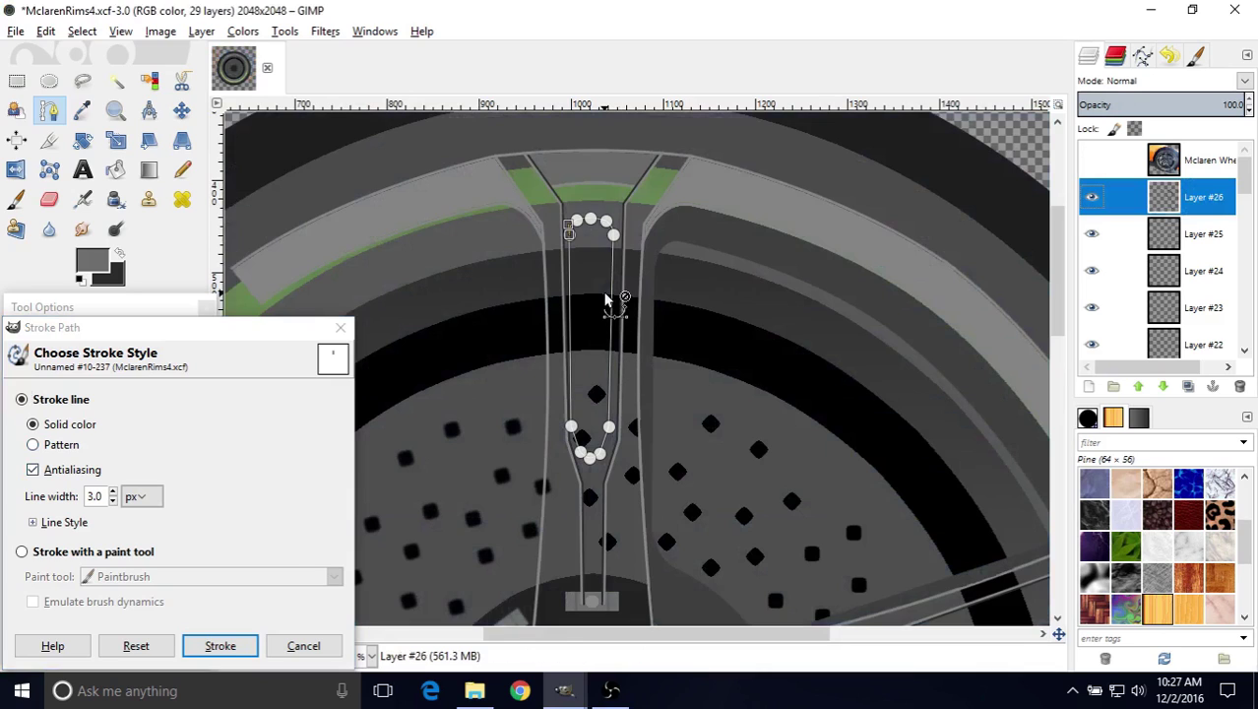
left_click(303, 647)
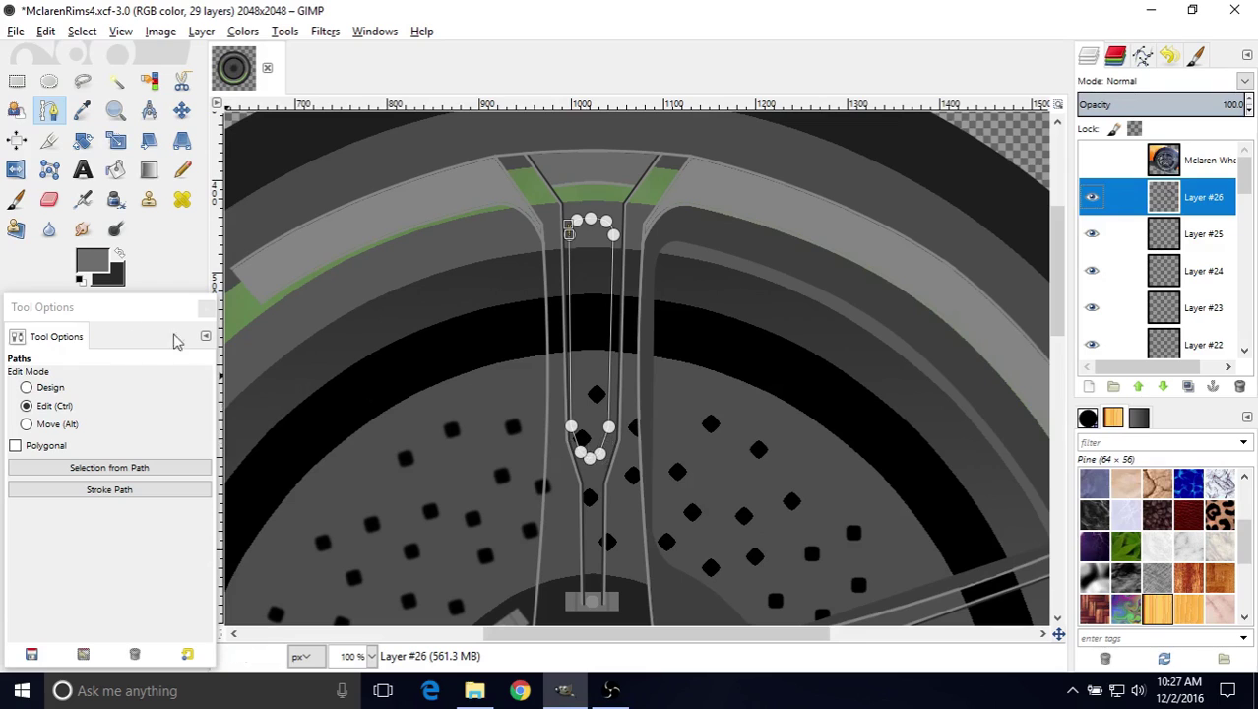
- Reposition the anchors at the slot path's lower end so it sits evenly between the spoke's inner groove lines
left_click(74, 295)
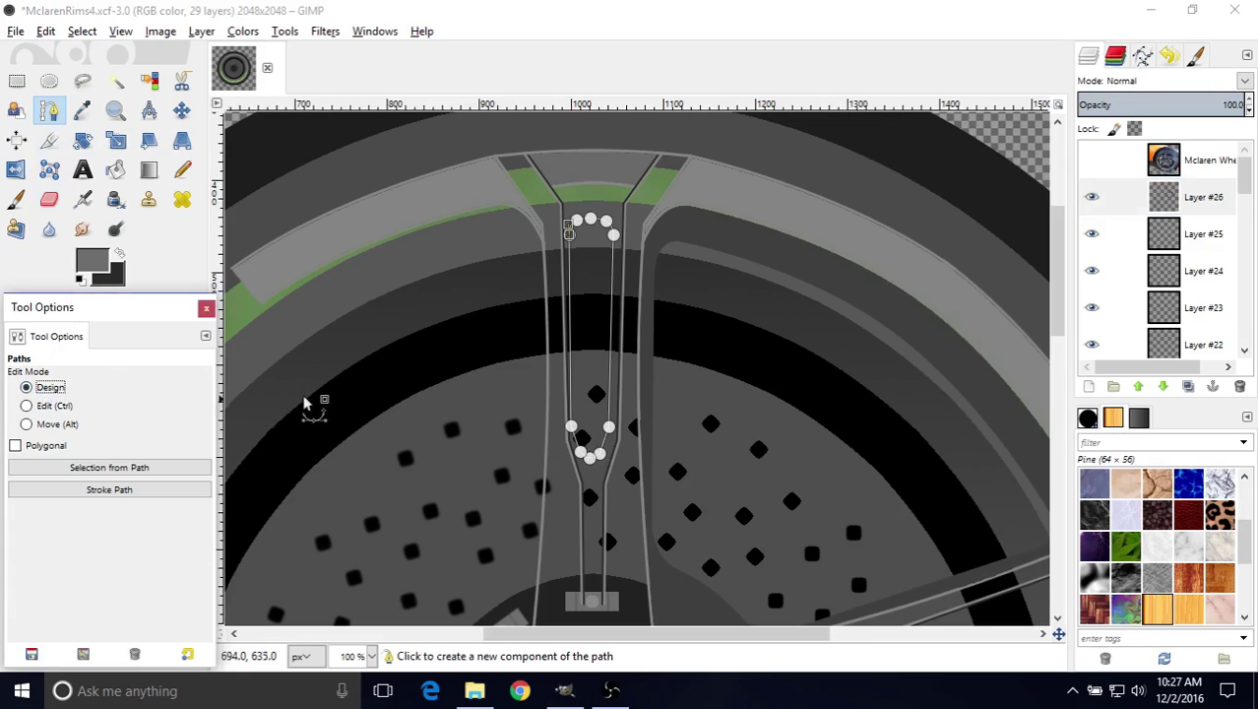
scroll(617, 396, "up", 1, "ctrl")
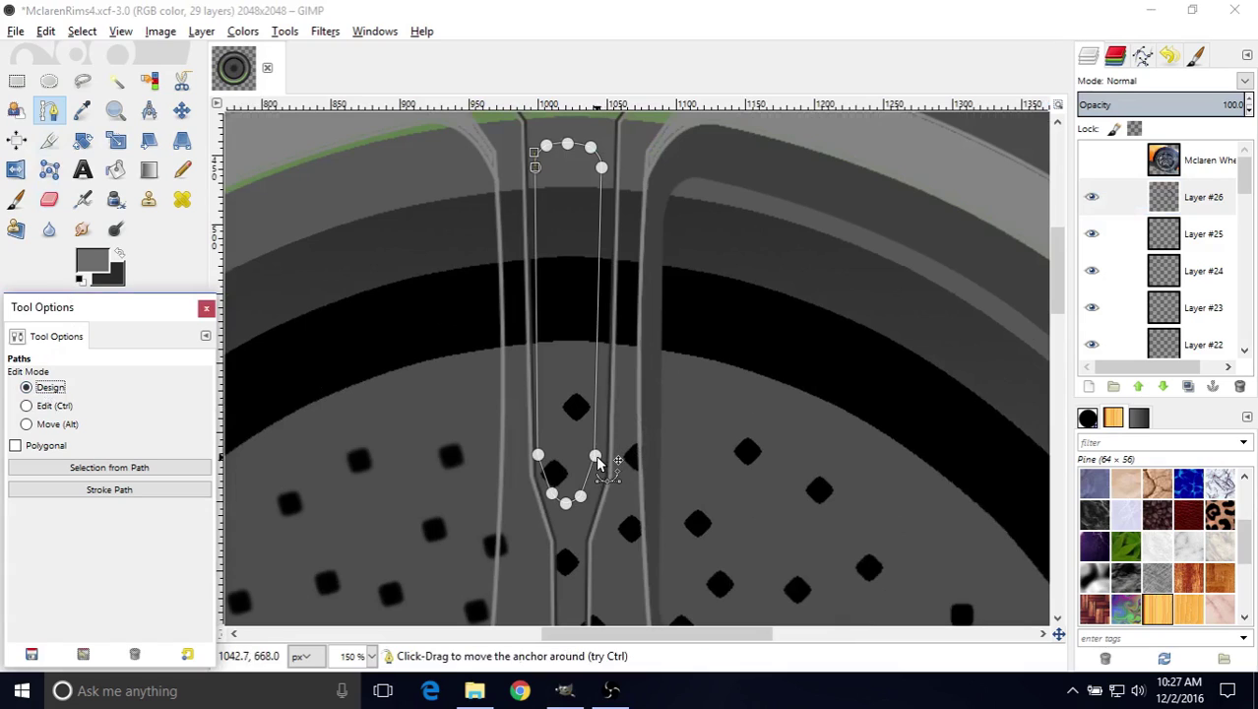
left_click_drag(597, 461, 575, 501)
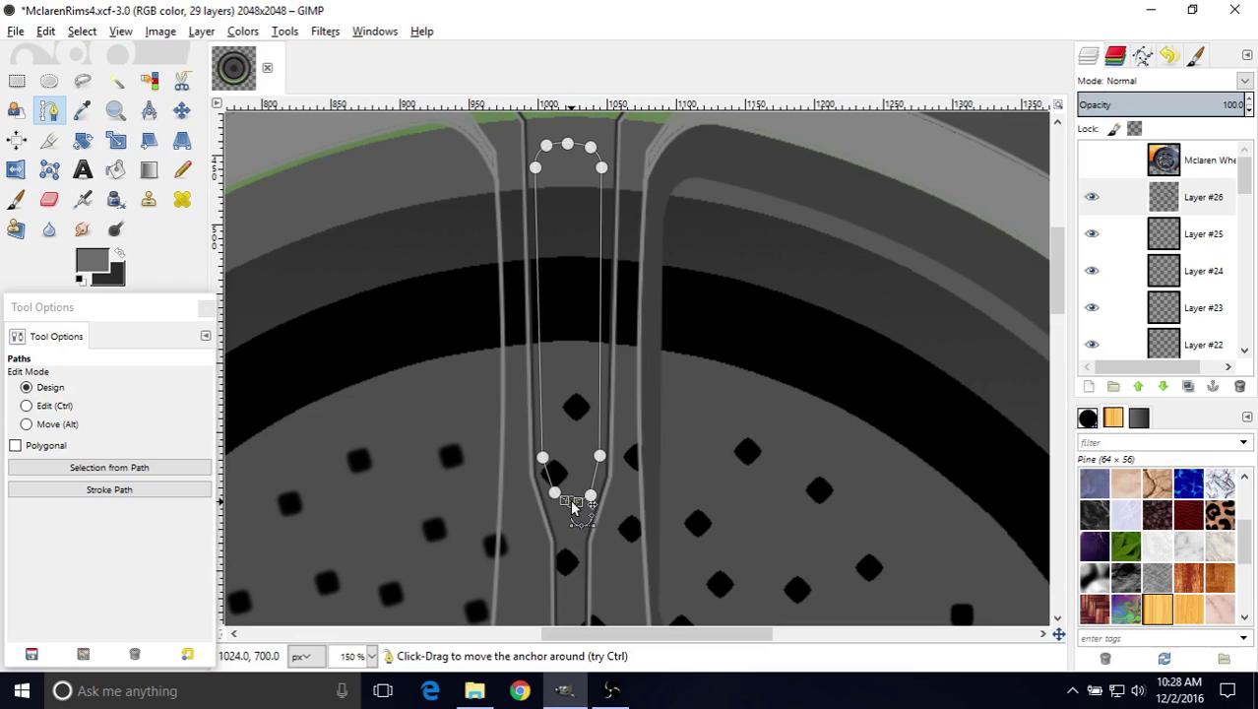
left_click(589, 496)
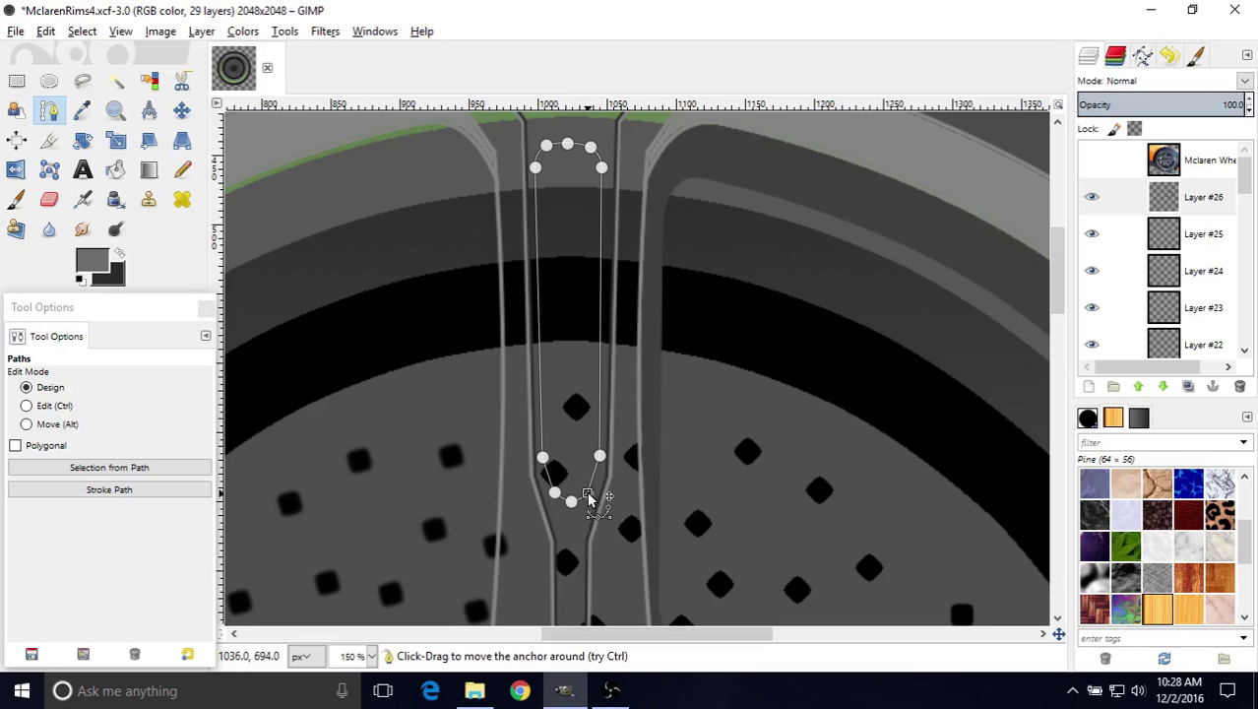
left_click_drag(600, 456, 598, 459)
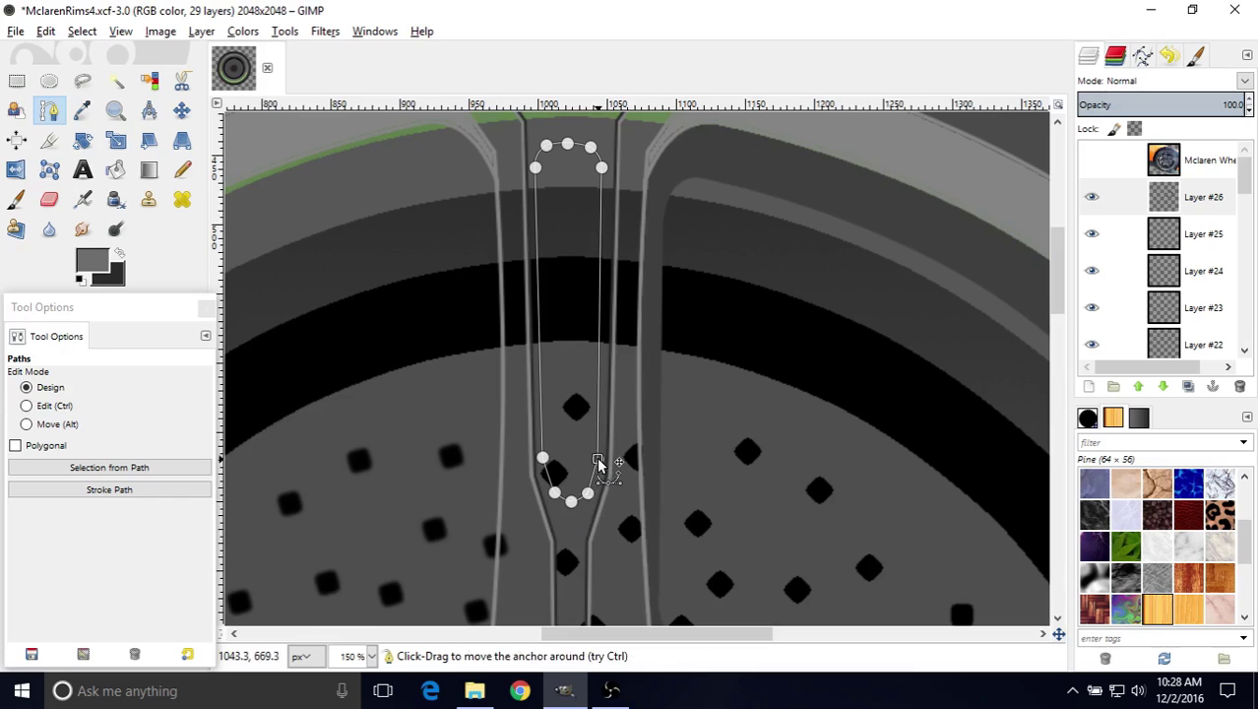
- Shift the anchors around the slot path's upper end to center and even out its rounded top within the groove
scroll(551, 349, "up", 2)
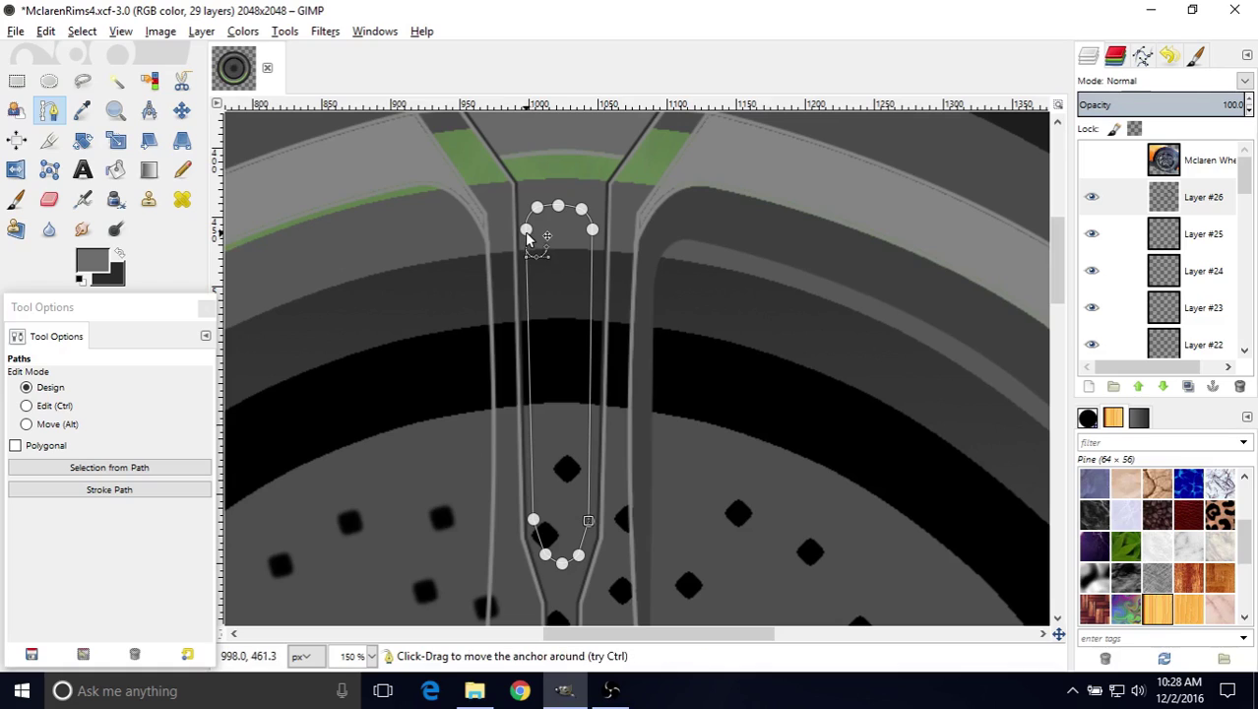
left_click(525, 231)
left_click_drag(527, 236, 528, 237)
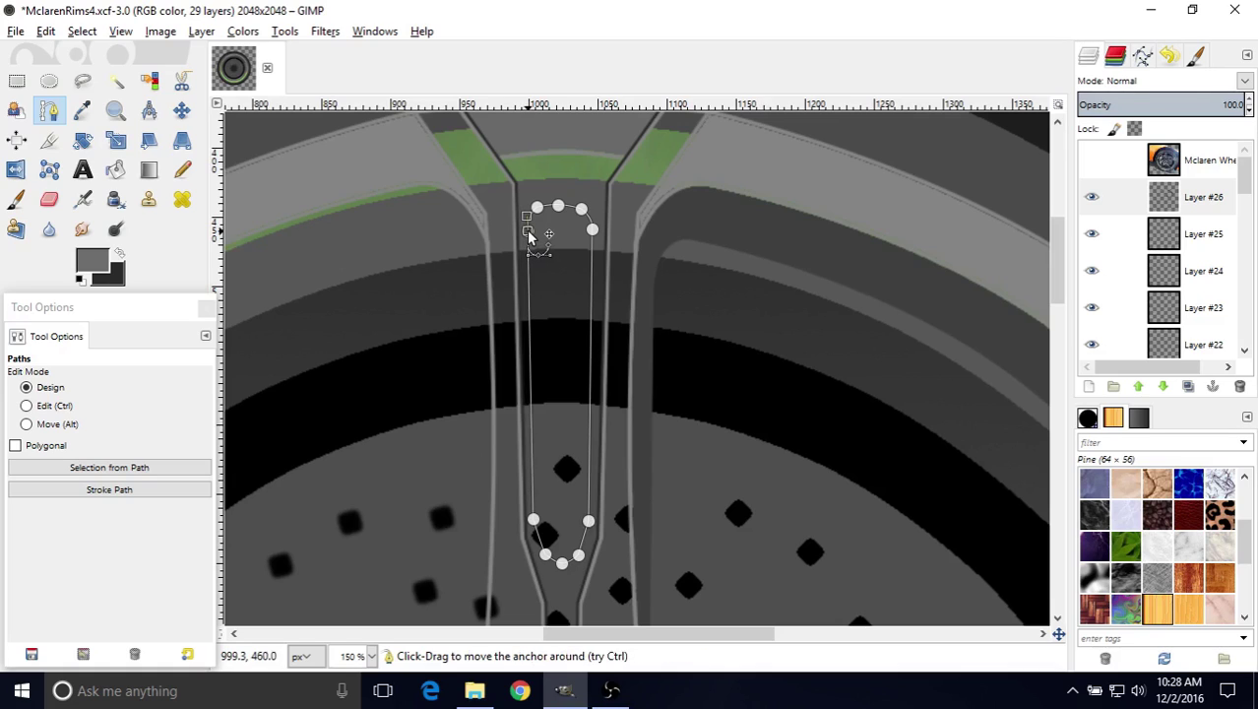
left_click(539, 209)
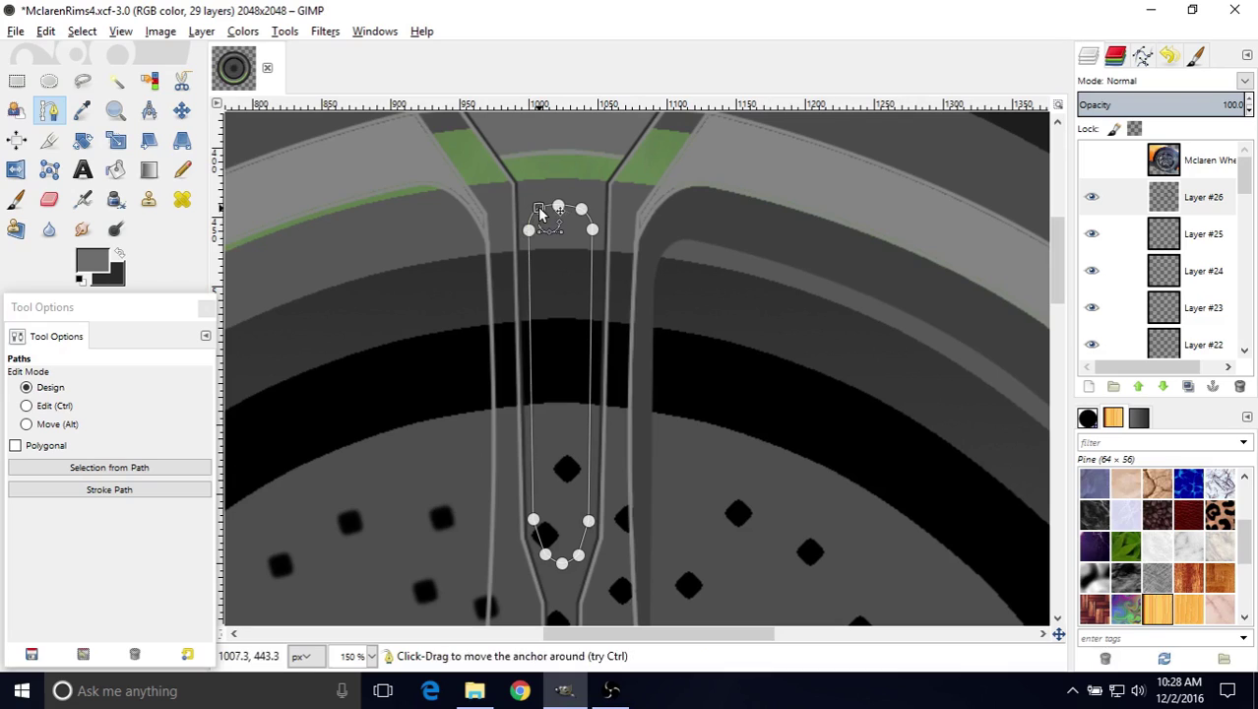
left_click(558, 206)
left_click_drag(559, 211, 598, 234)
left_click(586, 211)
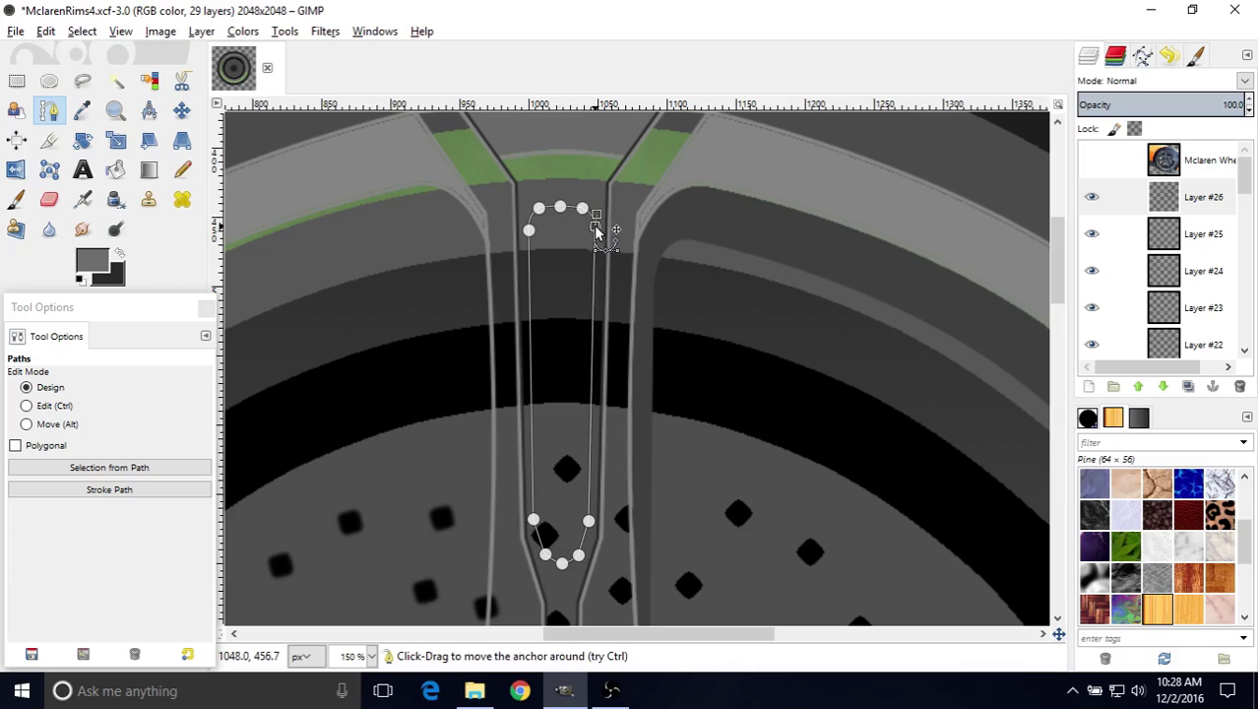
- Nudge the upper-left side anchor and adjust the upper-right side anchor's curve handle so both upper corners match
left_click(528, 229)
left_click_drag(530, 229, 530, 231)
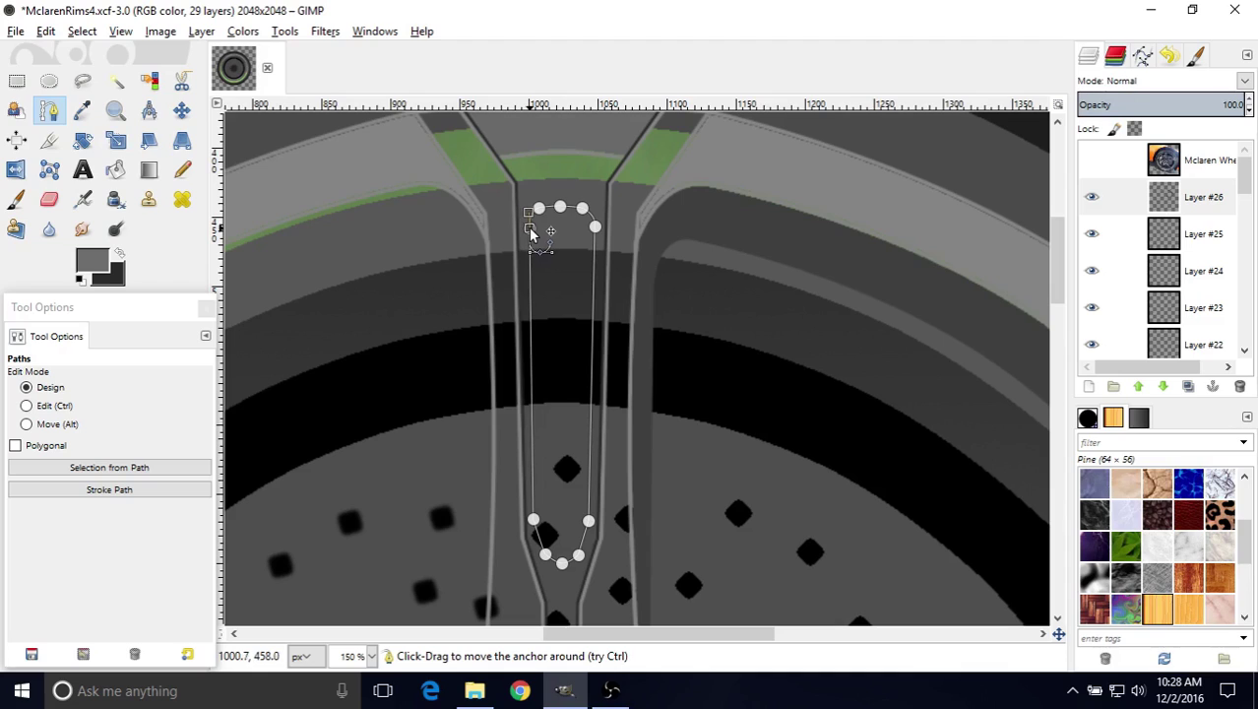
left_click(594, 228)
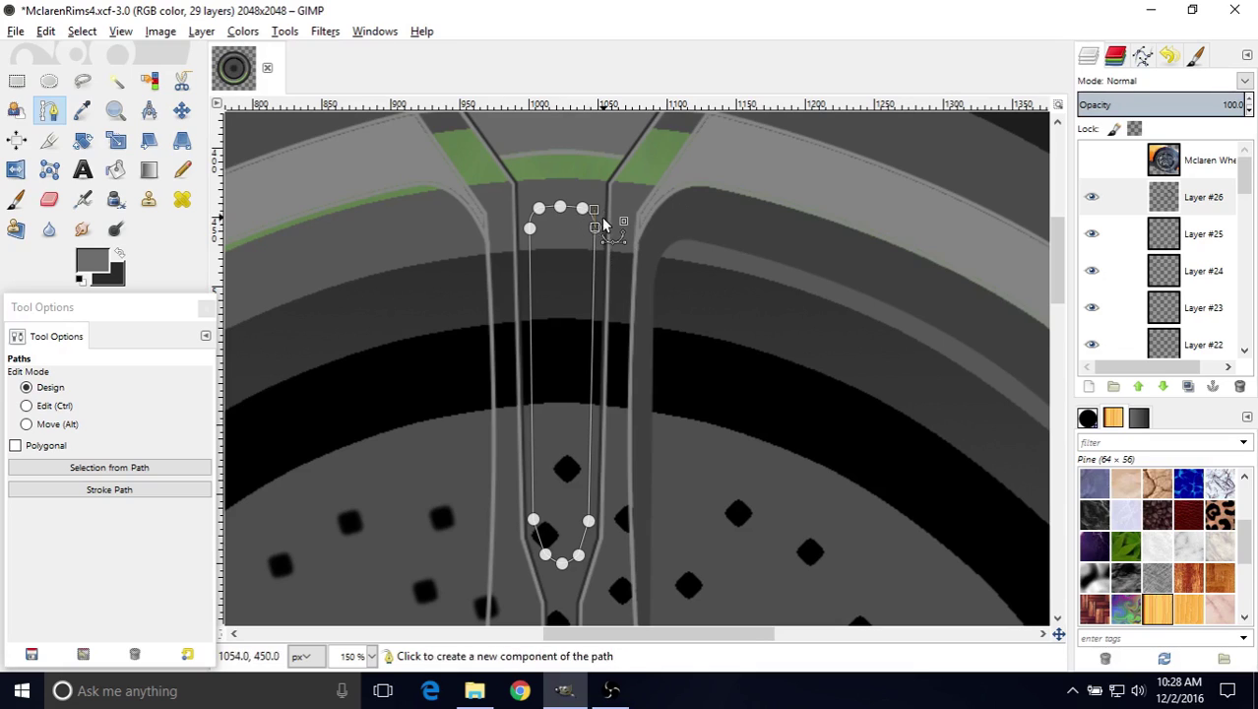
left_click_drag(594, 213, 596, 213)
- Stroke the slot path on Layer #26 with a 3 px antialiased solid line and leave path editing
left_click(55, 492)
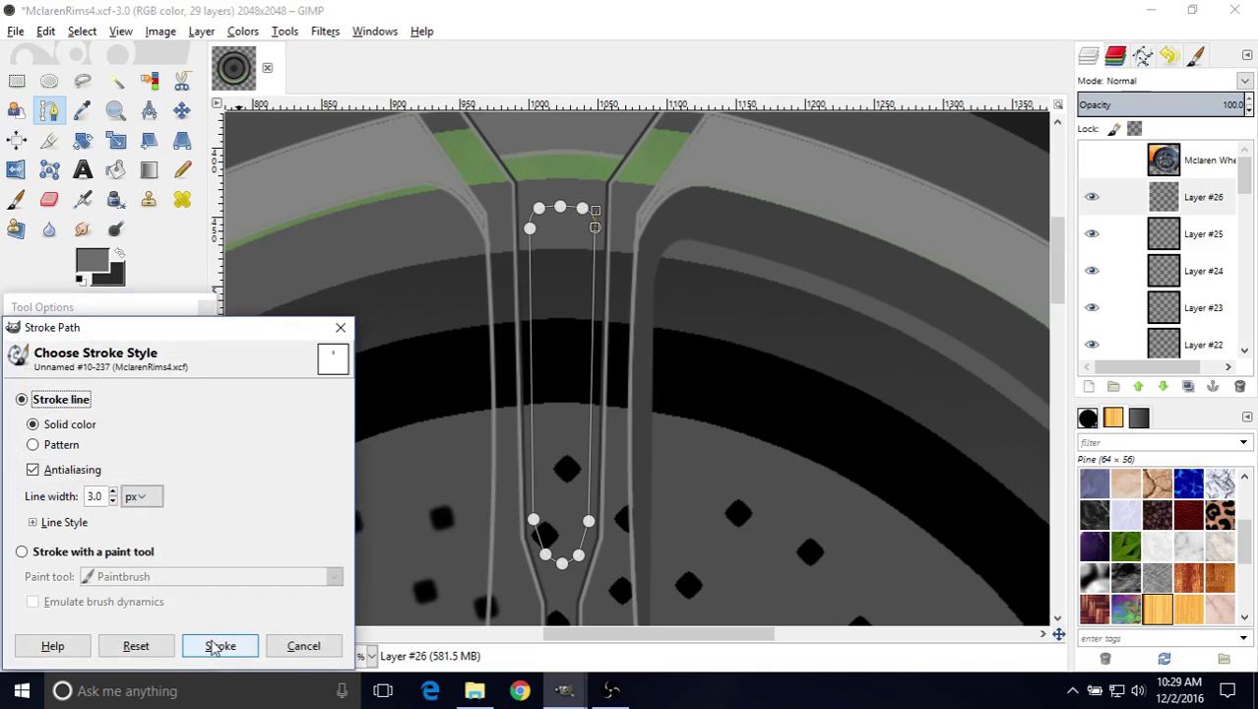
left_click(219, 645)
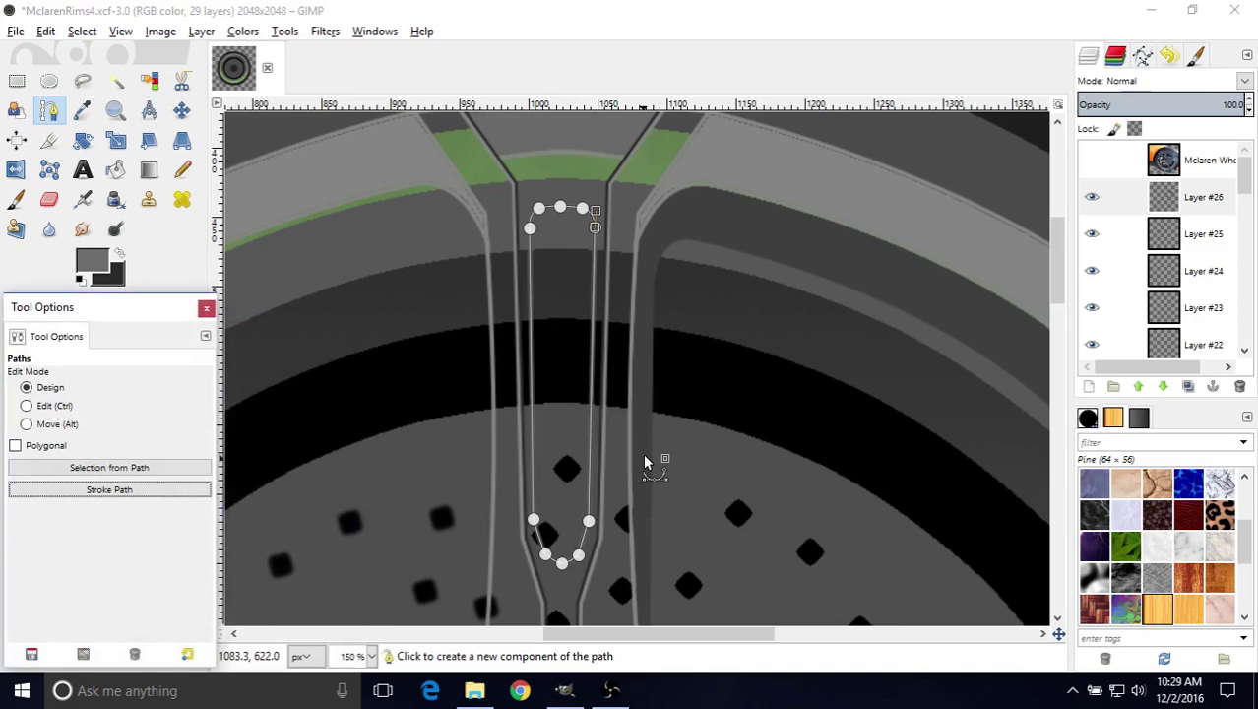
scroll(645, 461, "up", 1, "ctrl")
scroll(645, 461, "up", 1, "ctrl")
scroll(645, 461, "down", 2, "ctrl")
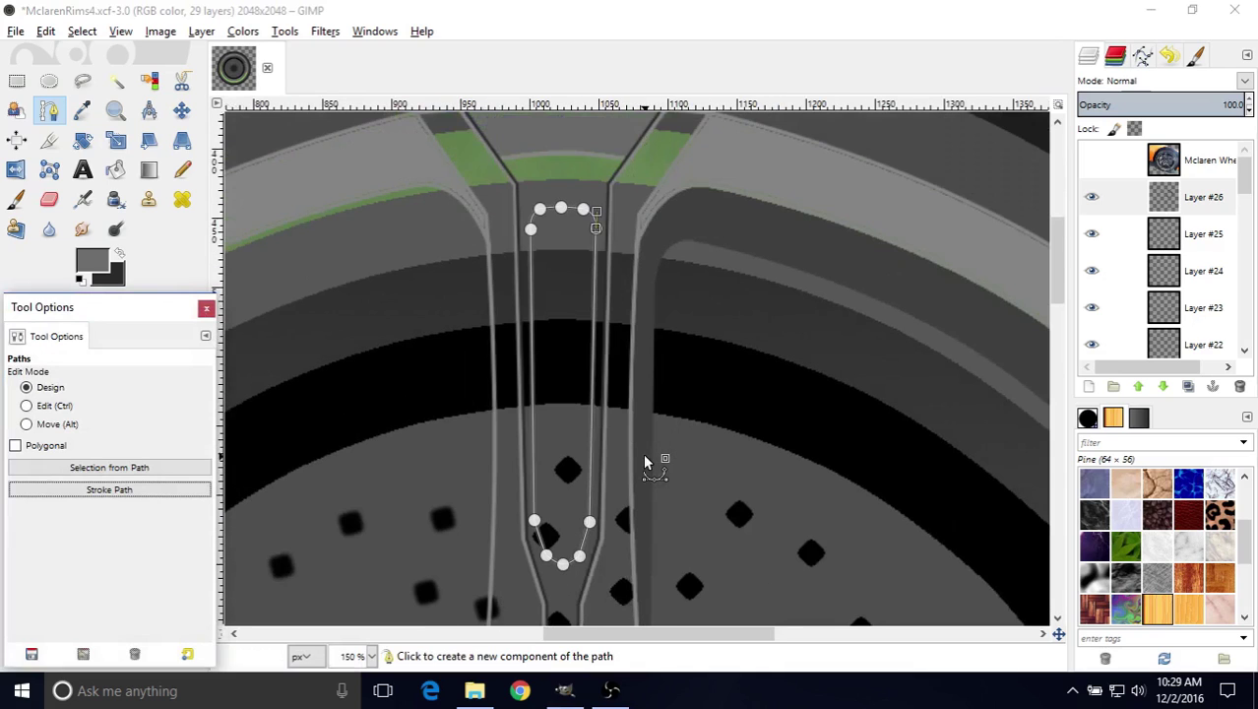
left_click(173, 116)
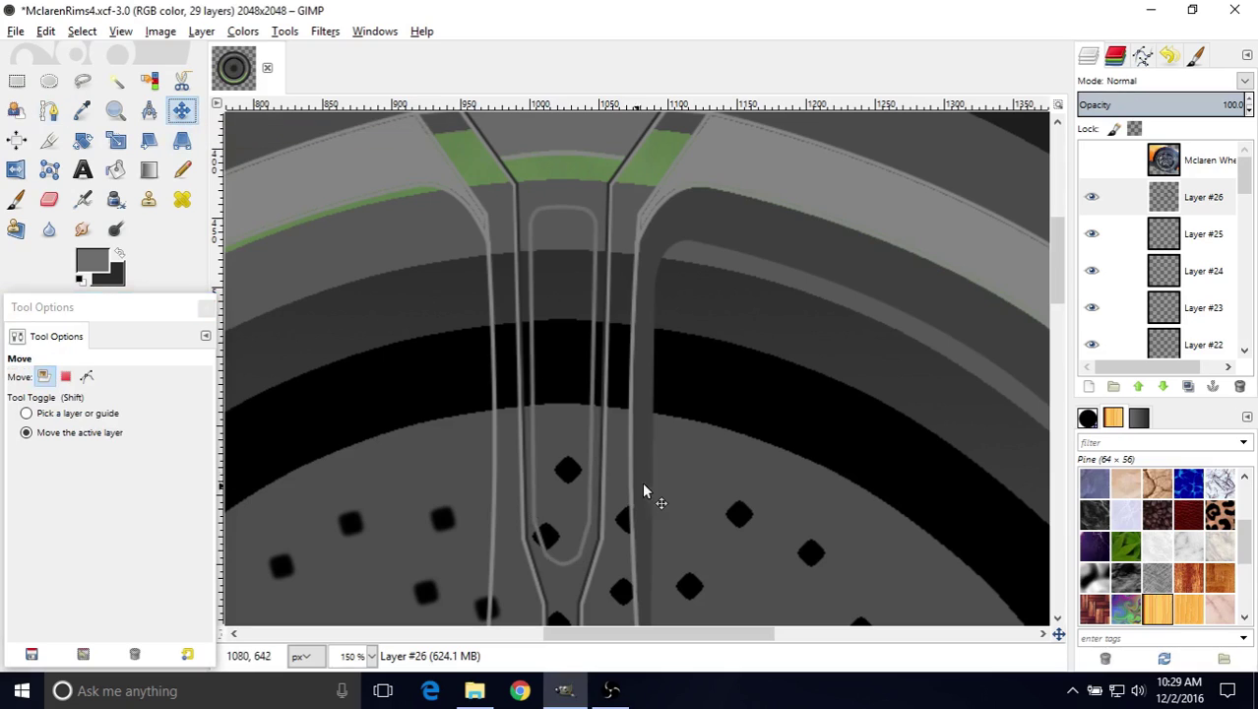
- Examine in the reference photo how the upper spoke's central groove ends at the hub's lug bolt
middle_click_drag(649, 487, 614, 346)
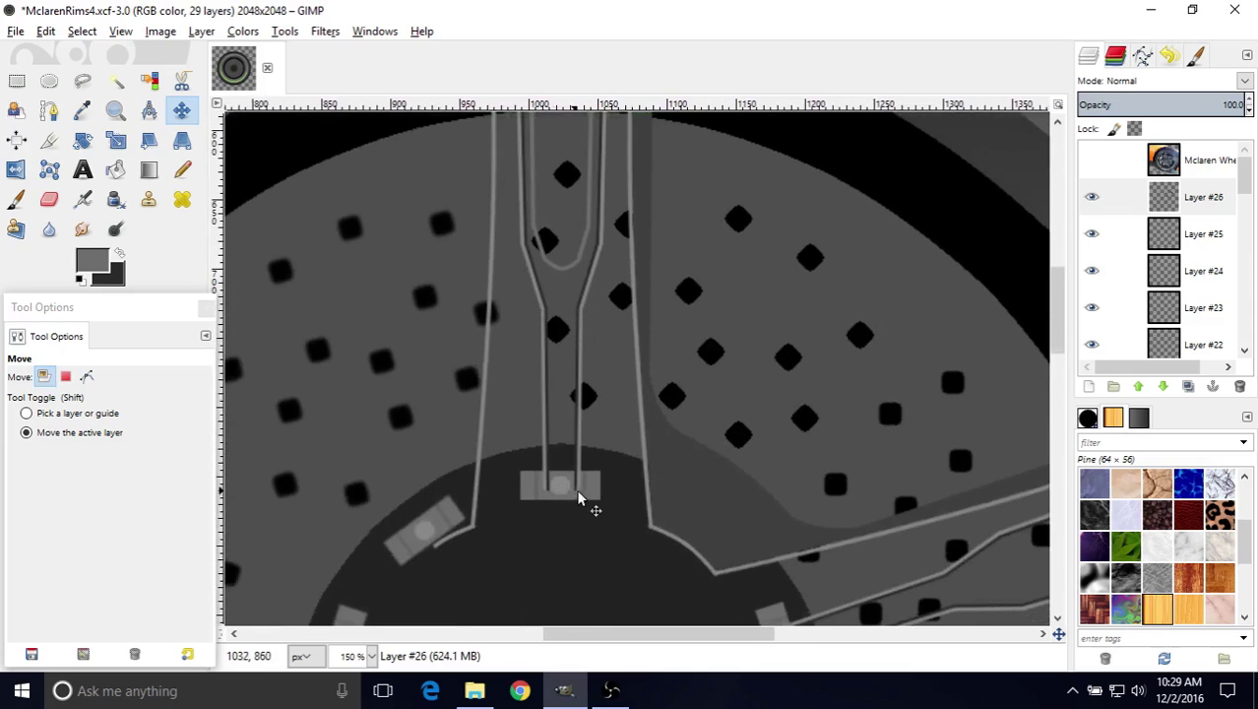
middle_click_drag(670, 308, 696, 340)
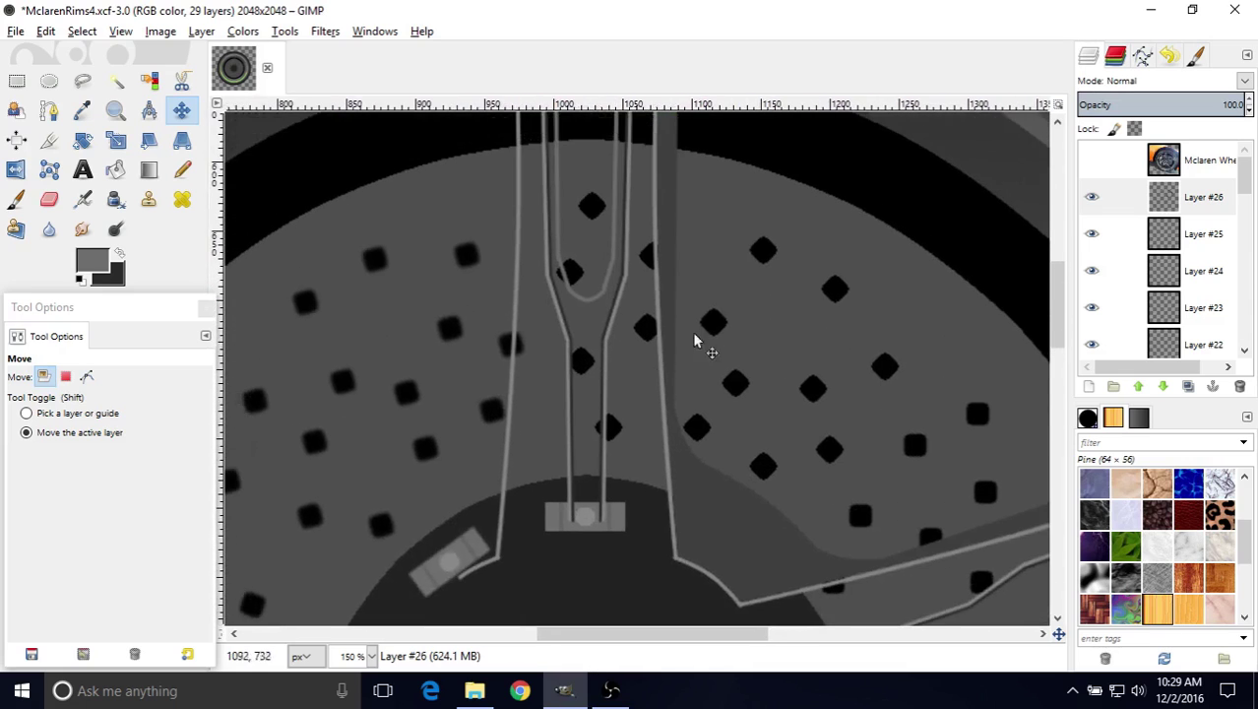
left_click(1090, 161)
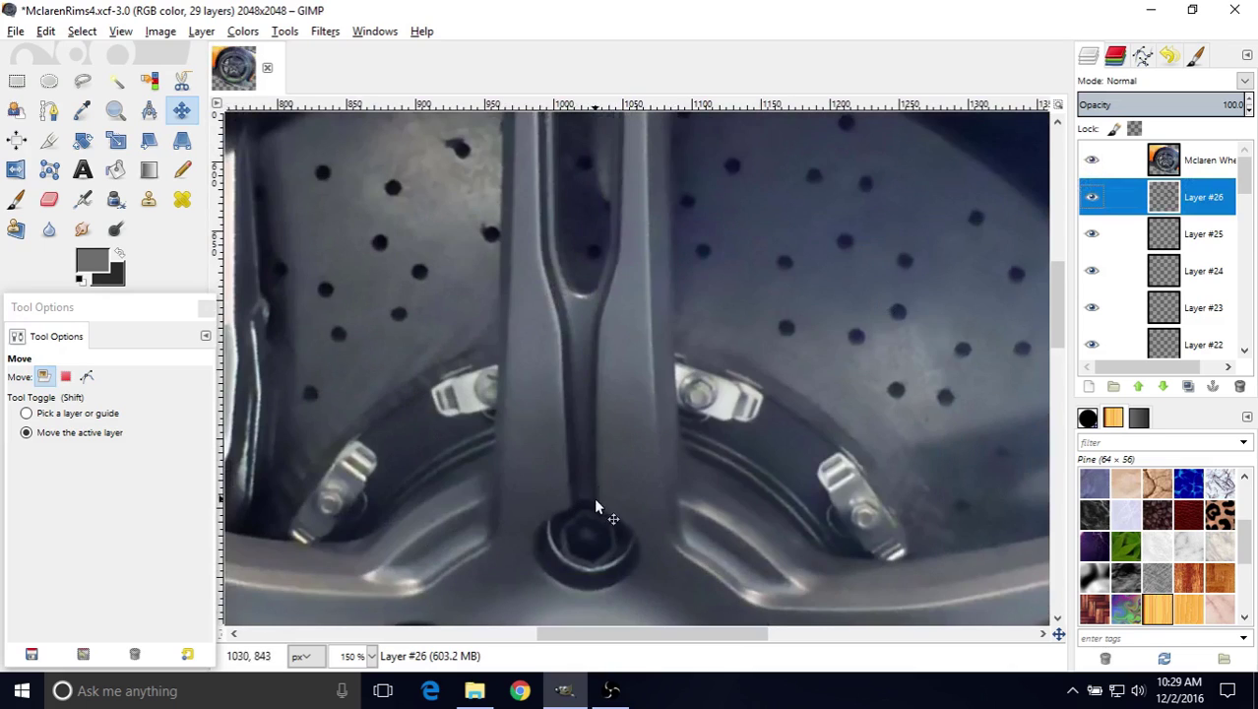
middle_click_drag(593, 499, 538, 505)
scroll(583, 469, "down", 1, "ctrl")
scroll(551, 497, "down", 5)
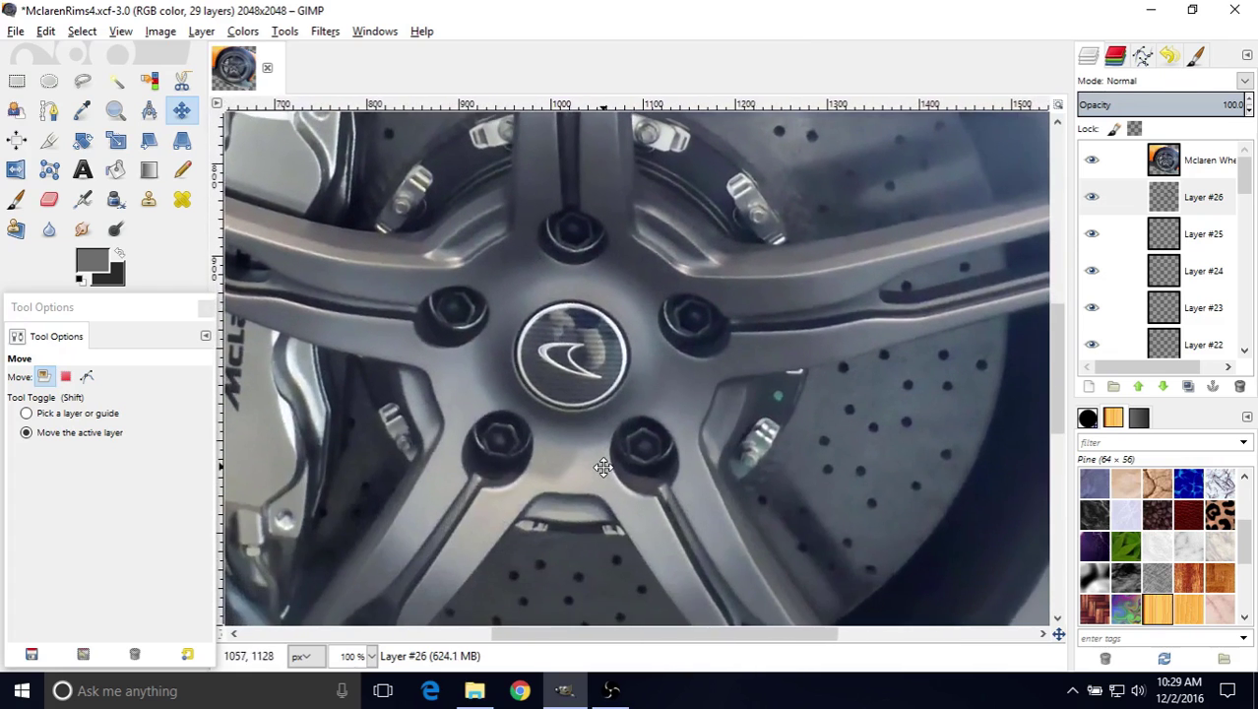
middle_click_drag(603, 466, 622, 640)
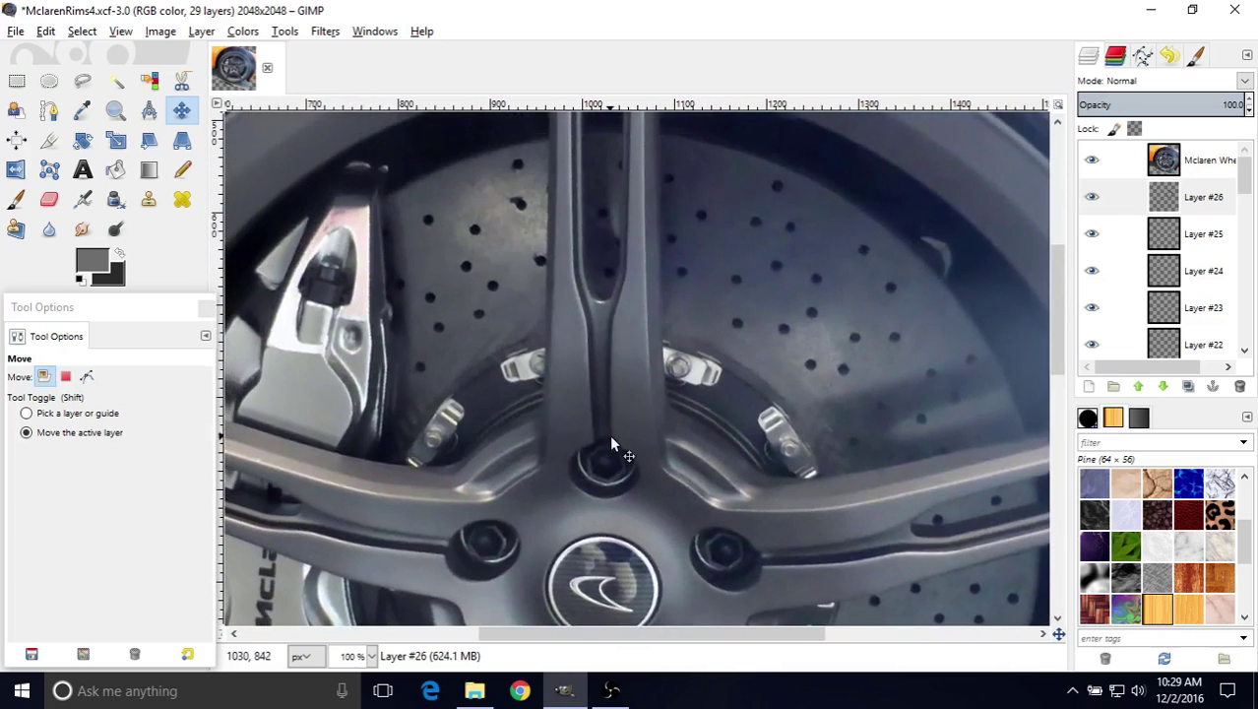
middle_click_drag(609, 434, 637, 368)
middle_click_drag(606, 539, 586, 585)
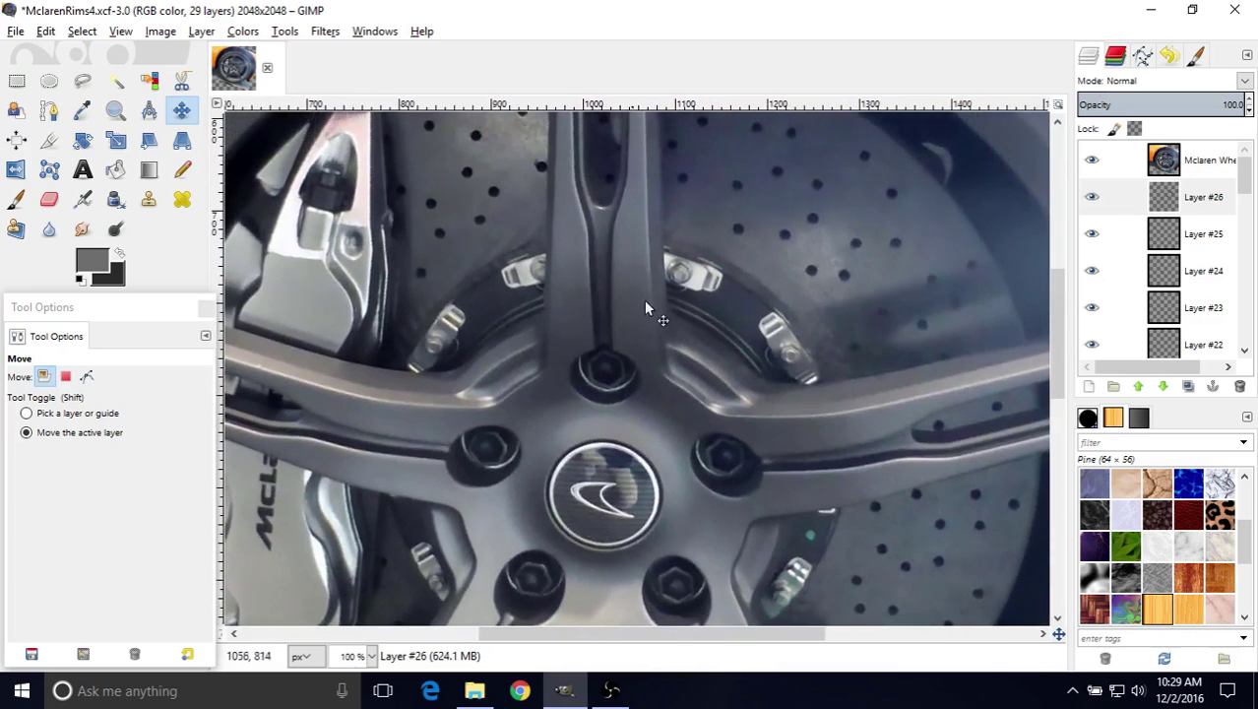
left_click(1090, 163)
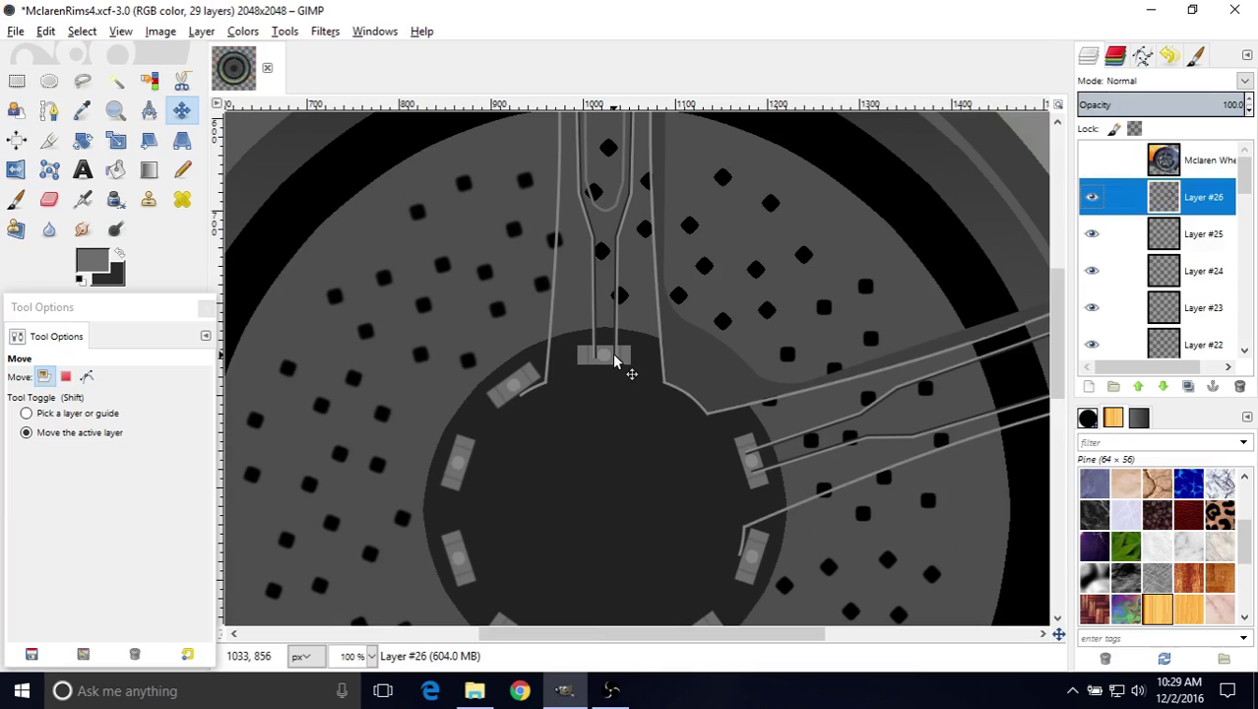
- Swap the foreground and background colors and draw a two-anchor path joining the lower ends of the groove's dark inner lines
scroll(610, 355, "up", 1, "ctrl")
scroll(602, 360, "up", 3, "ctrl")
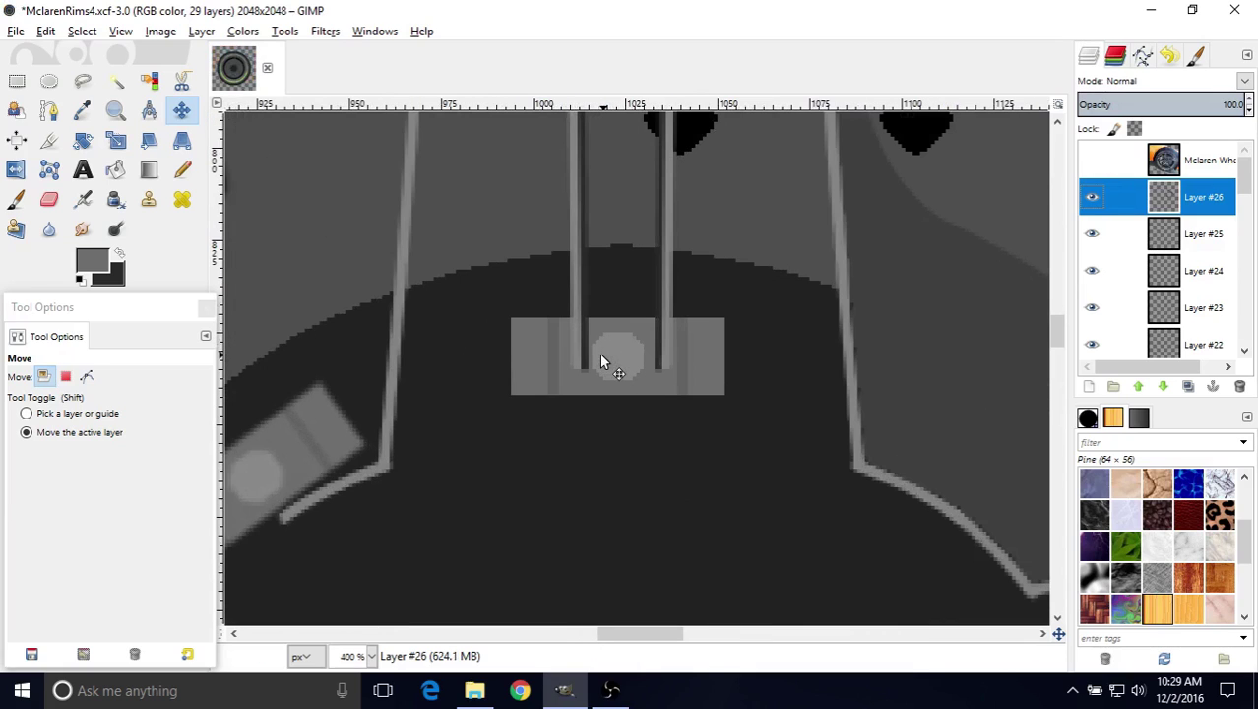
left_click(118, 251)
left_click(49, 110)
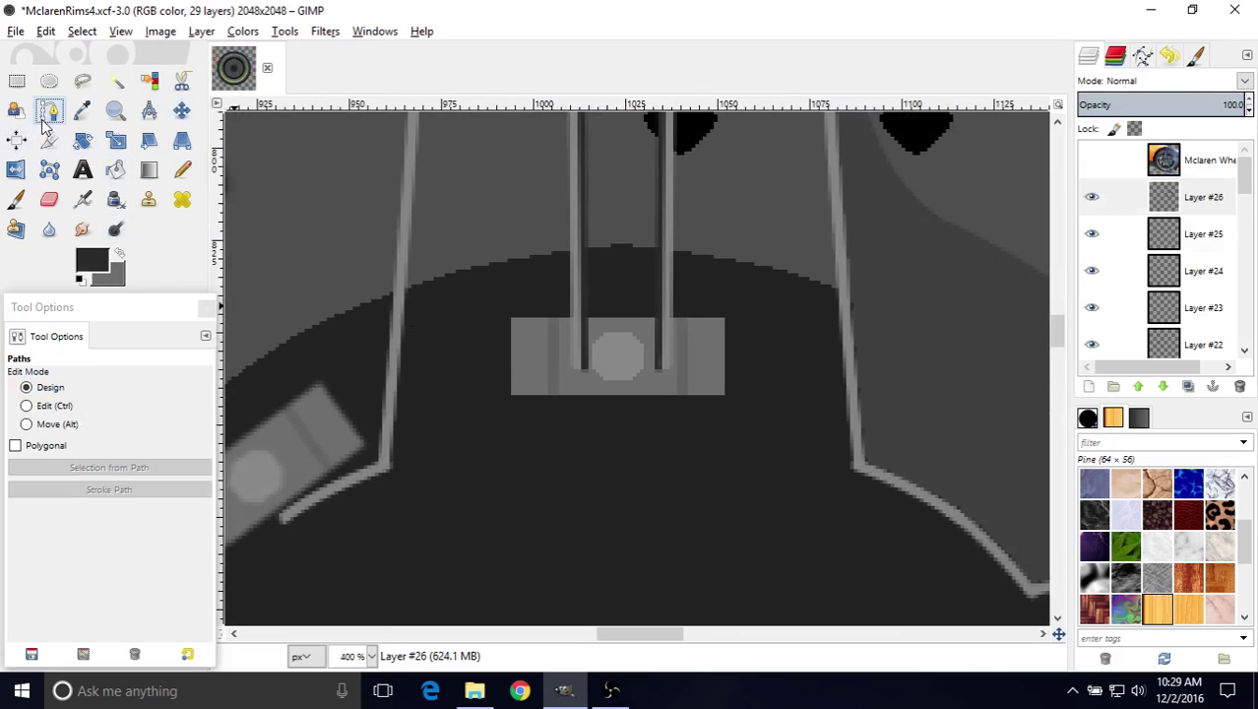
left_click(584, 367)
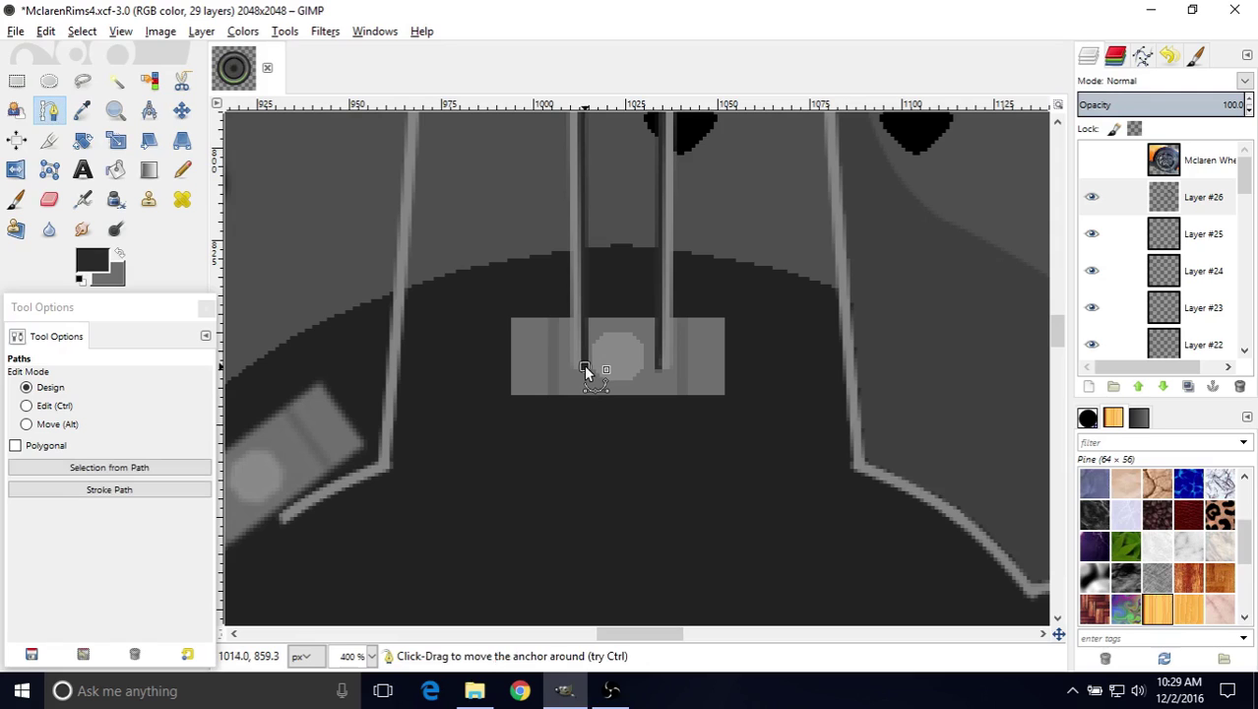
left_click(659, 366)
- Bow the joining path slightly upward with a middle anchor and stroke it as a 3 px solid line
left_click(59, 406)
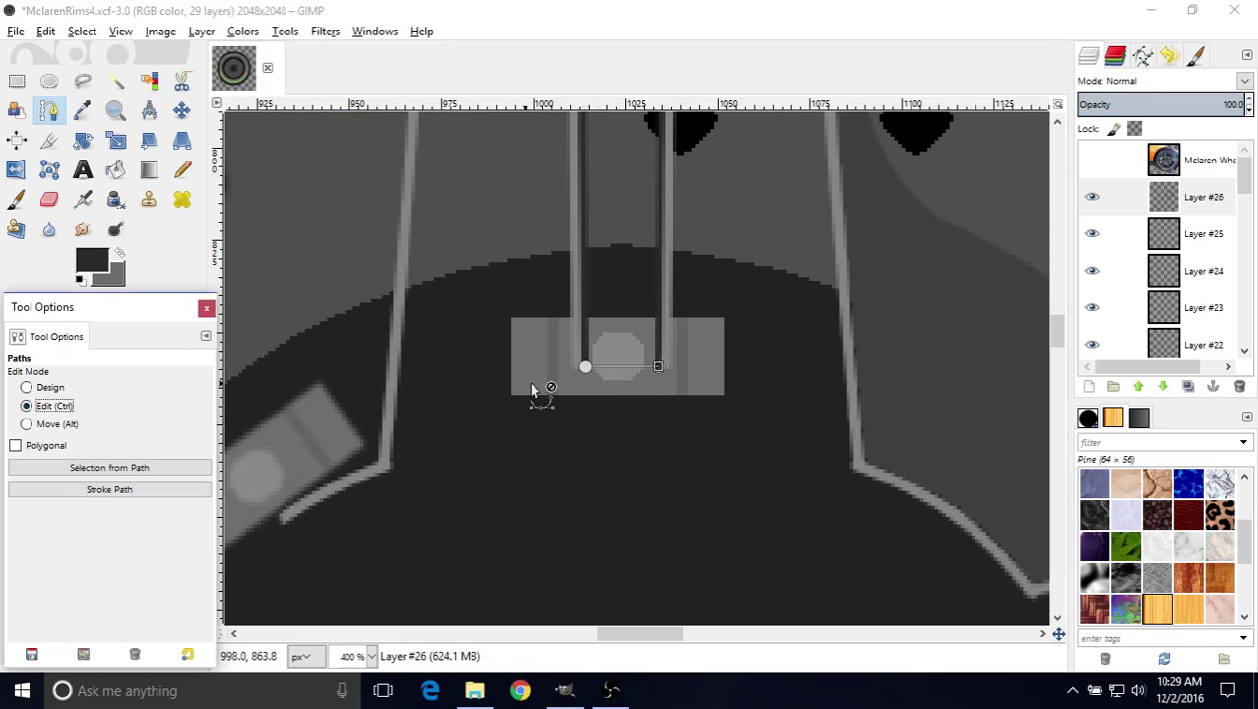
left_click(623, 365)
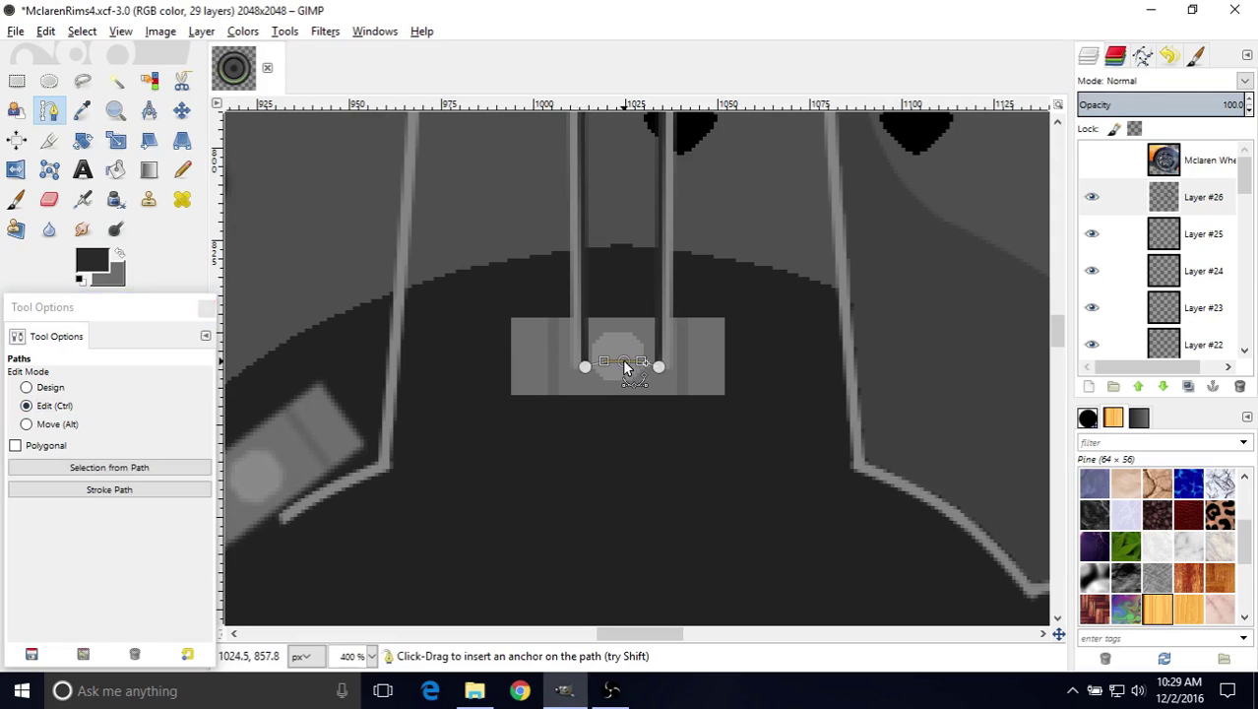
left_click_drag(626, 368, 622, 368)
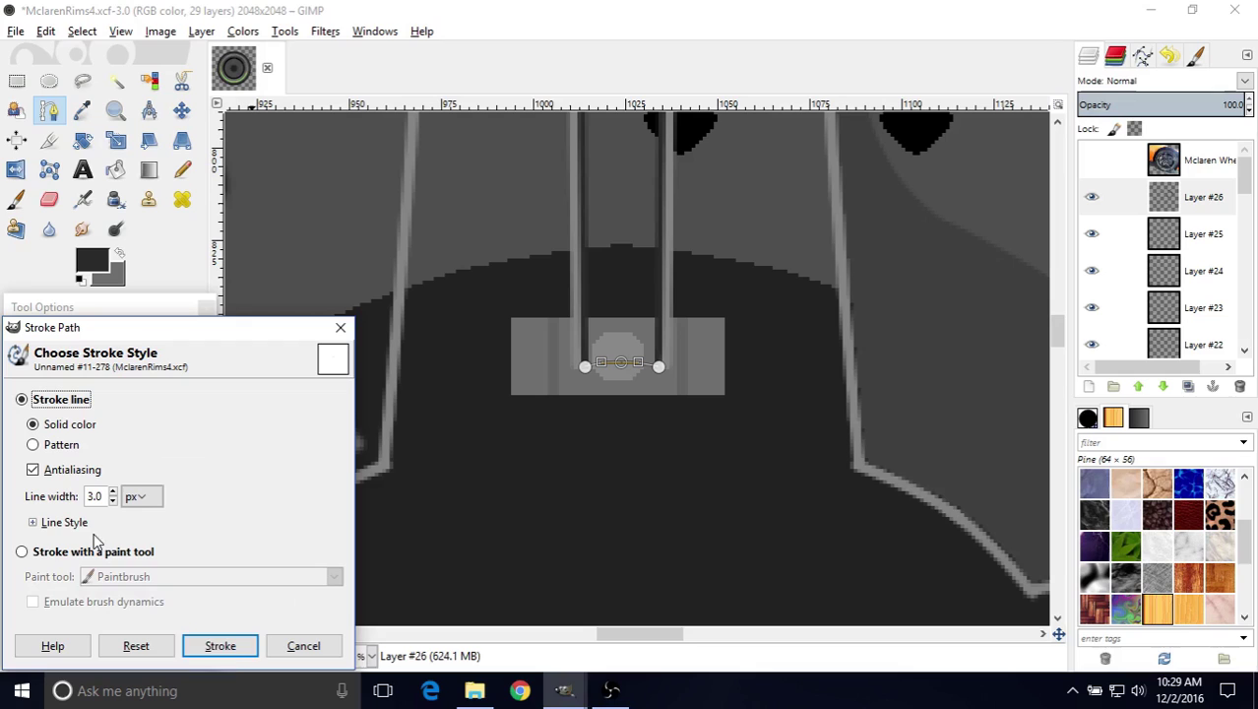
left_click(220, 645)
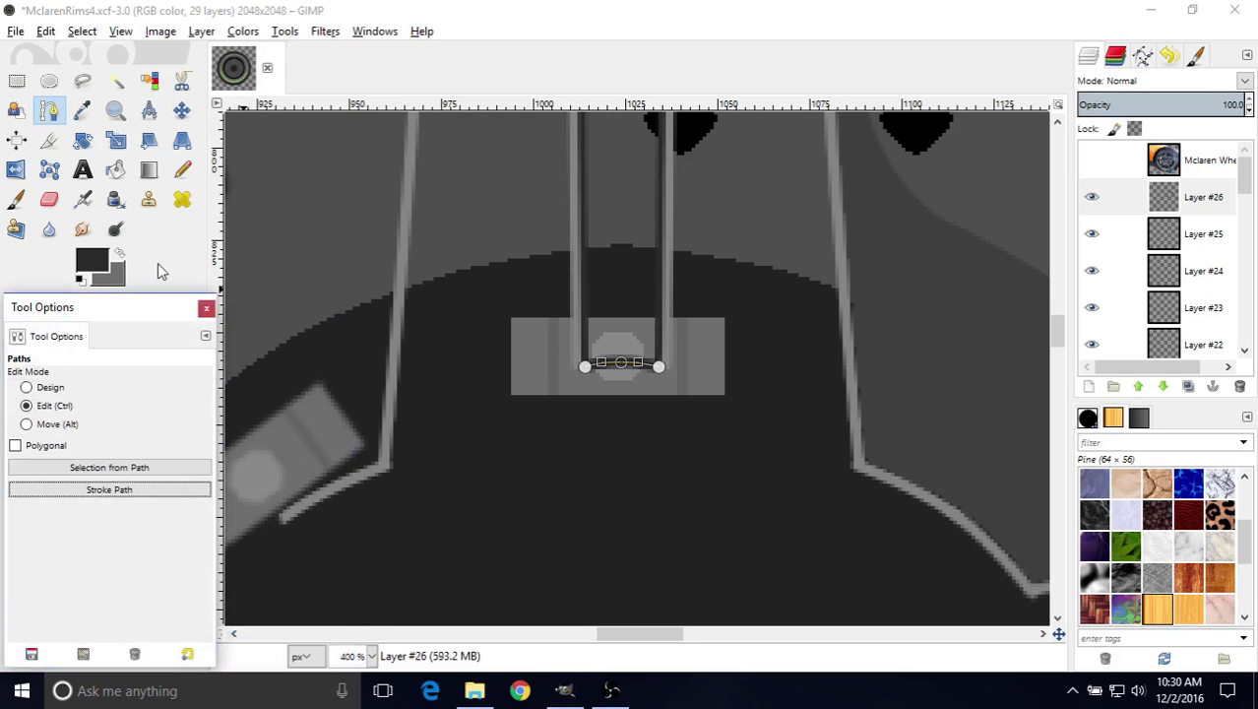
left_click(181, 109)
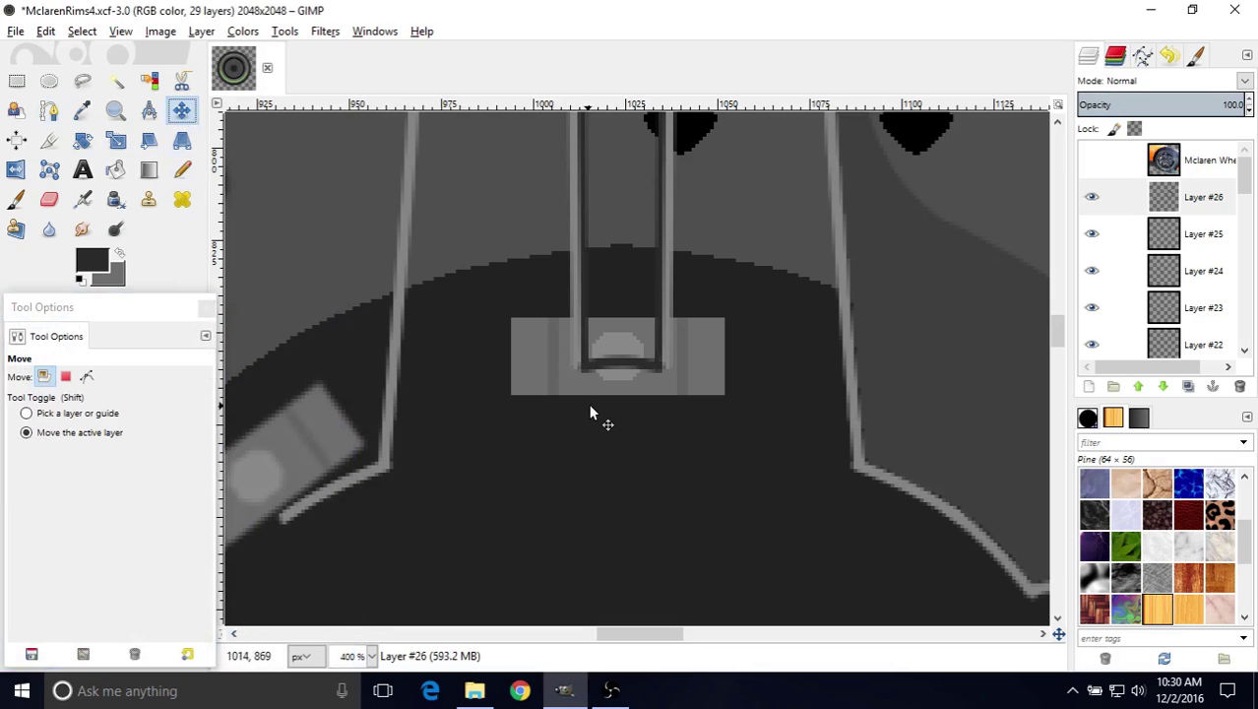
- Swap the foreground and background colors and bucket-fill the upper spoke's groove around the slot with gray on Layer #26
scroll(591, 414, "down", 4, "ctrl")
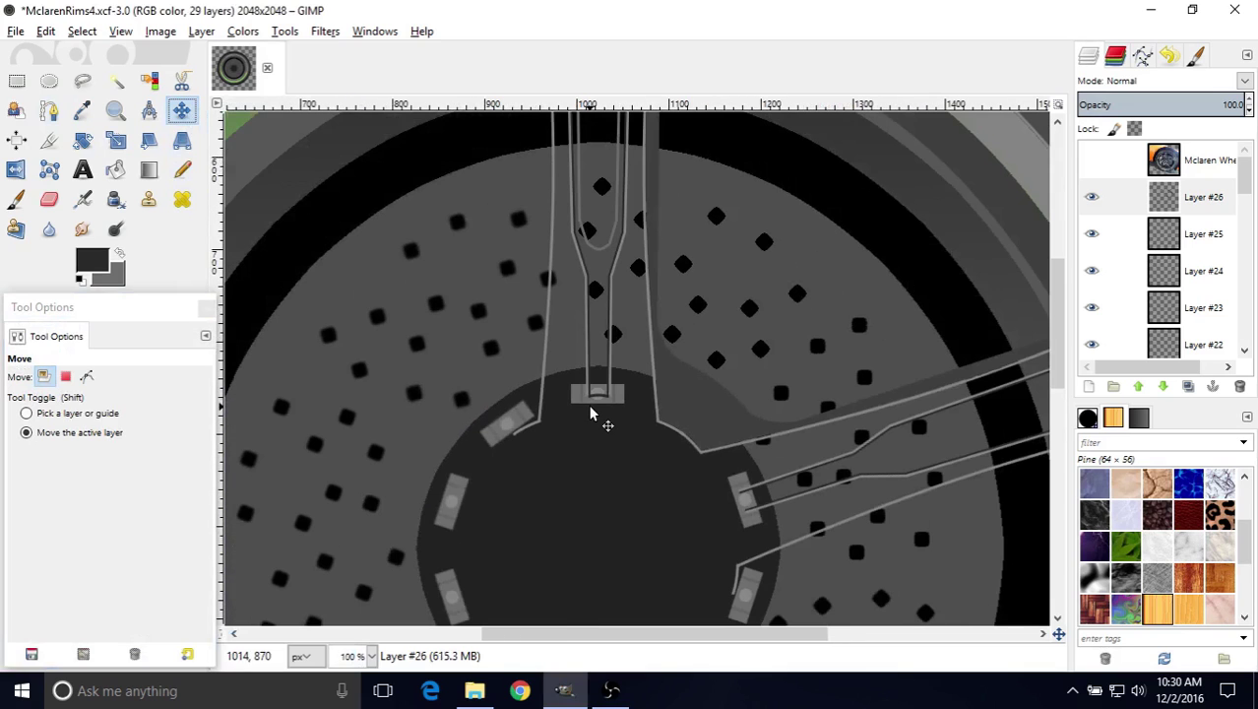
scroll(593, 415, "up", 2)
scroll(593, 416, "right", 1)
scroll(580, 339, "up", 5)
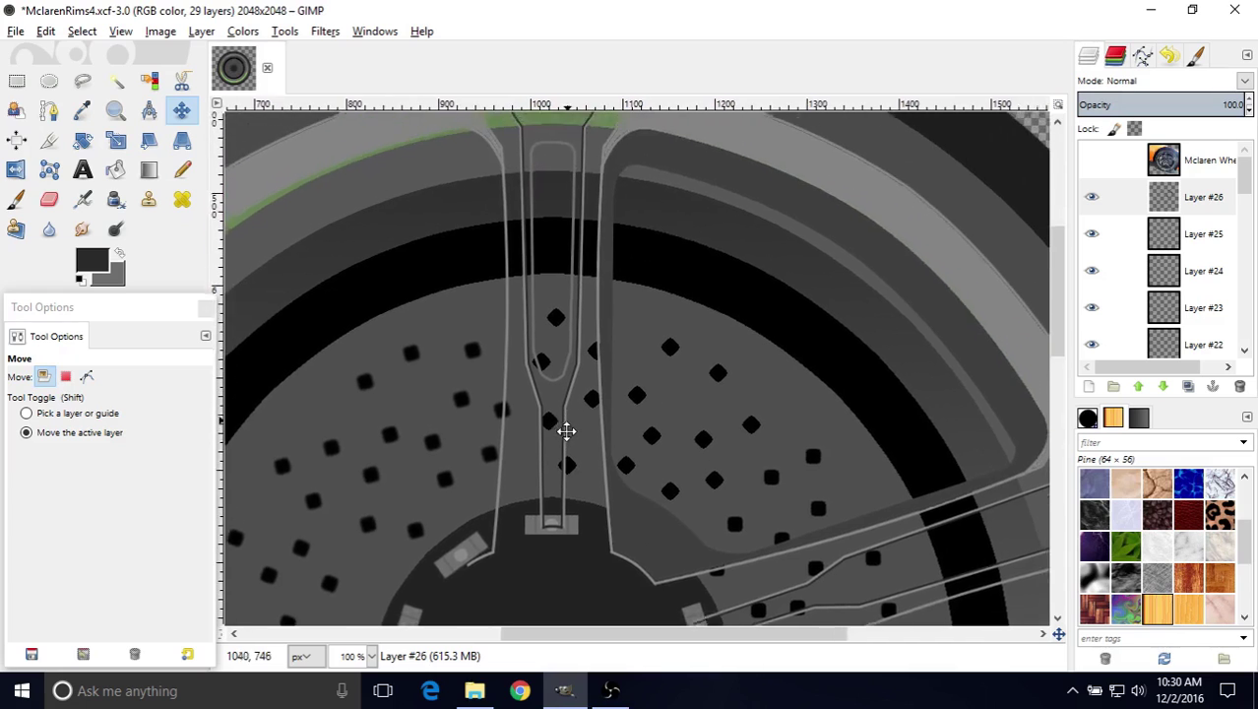
scroll(564, 428, "right", 1)
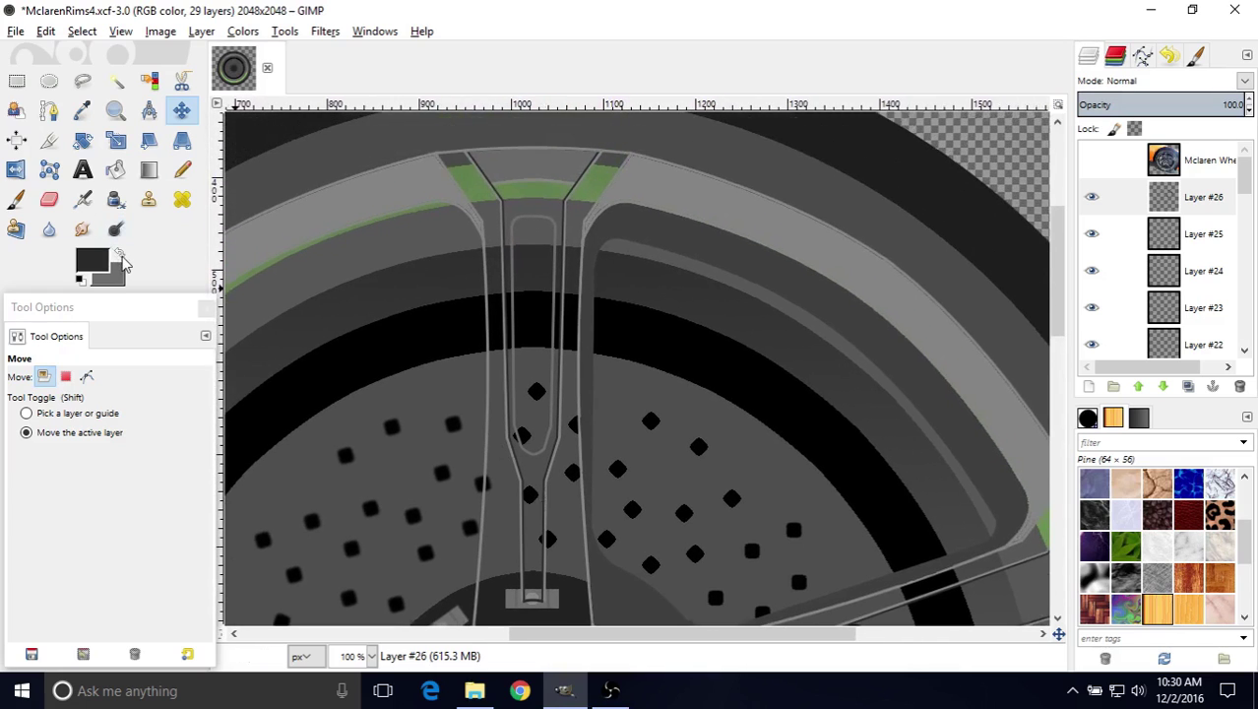
left_click(120, 257)
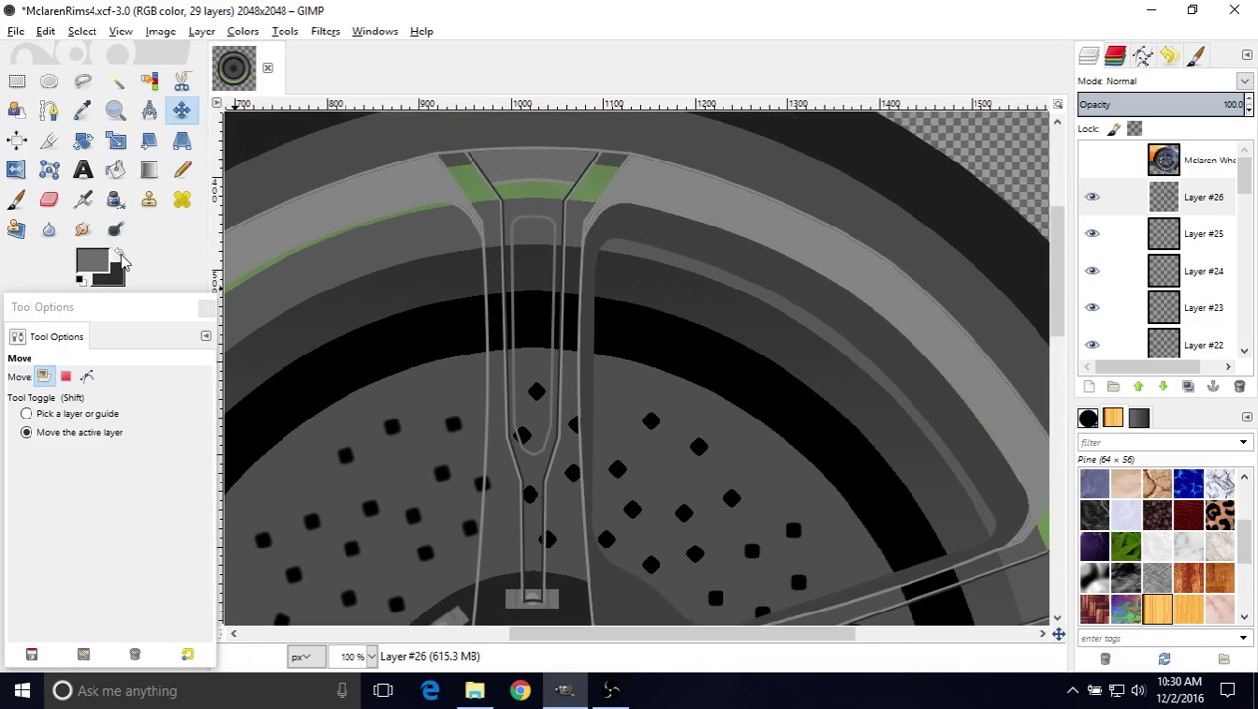
left_click(115, 169)
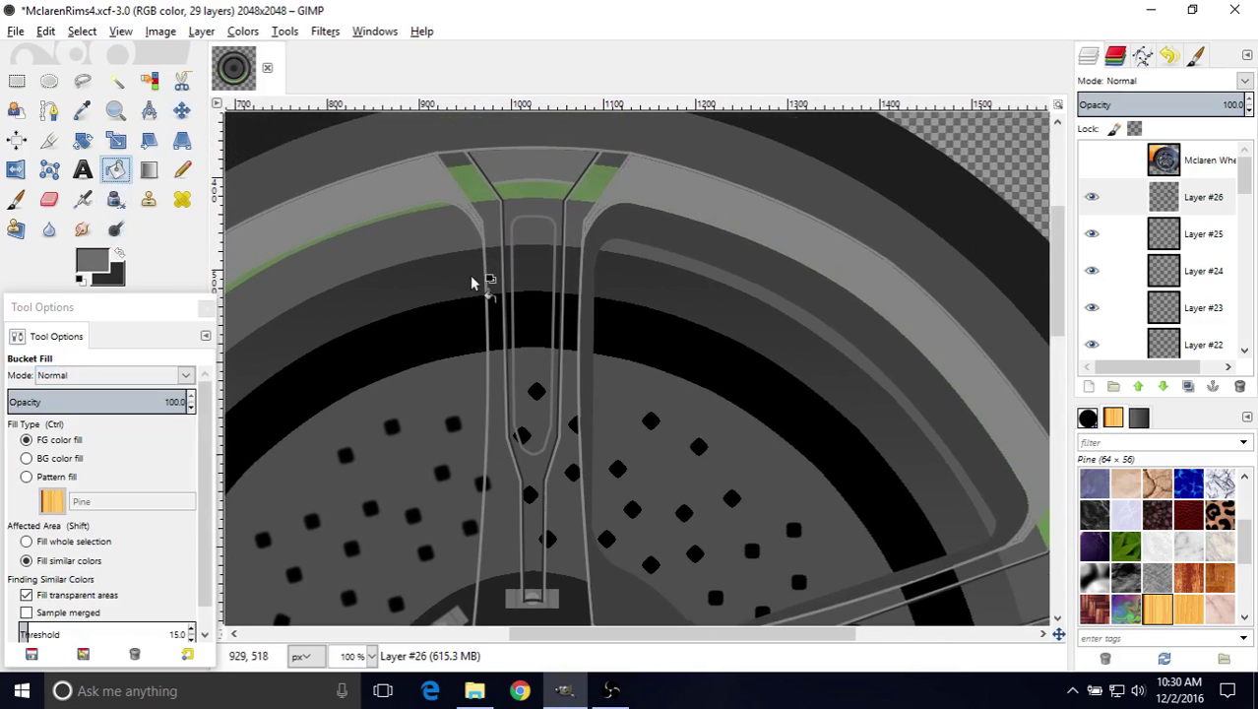
left_click(519, 206)
mouse_move(597, 435)
middle_mouse_down()
mouse_move(595, 401)
mouse_move(606, 461)
middle_mouse_up()
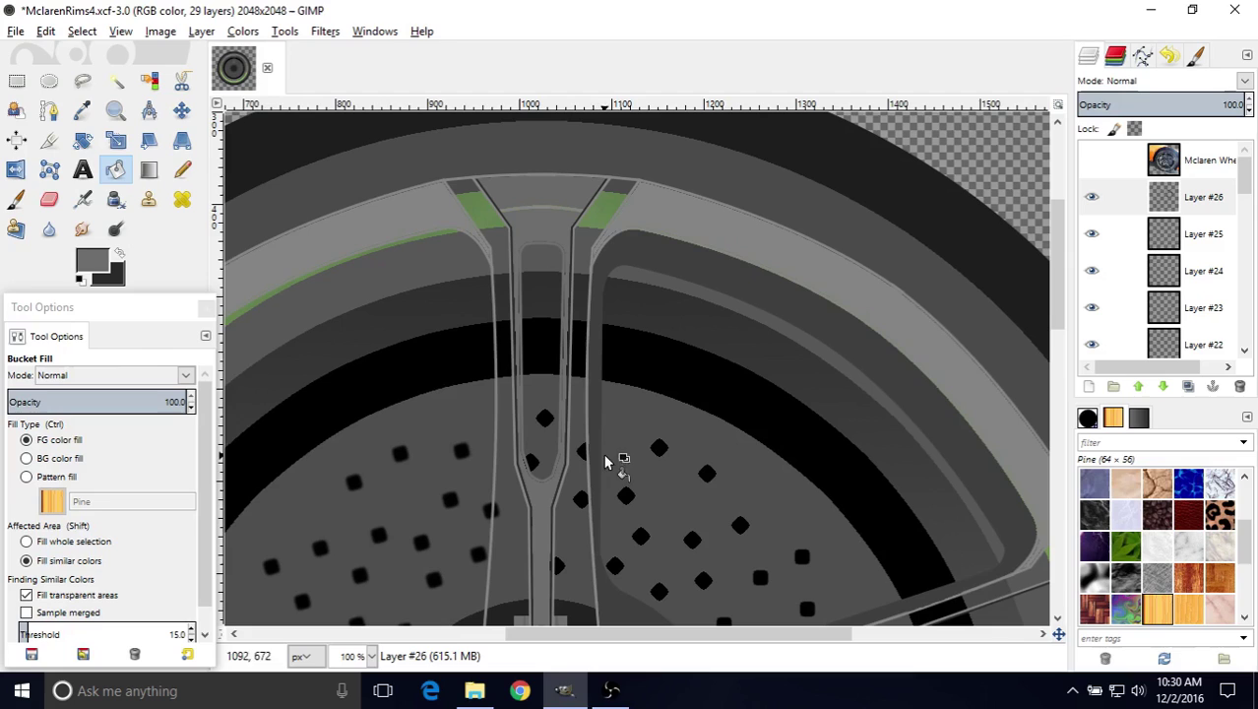
- Set the foreground color to the lighter gray 878787 and fill the groove around the upper spoke's slot with it
left_click(88, 264)
left_click_drag(97, 335, 96, 337)
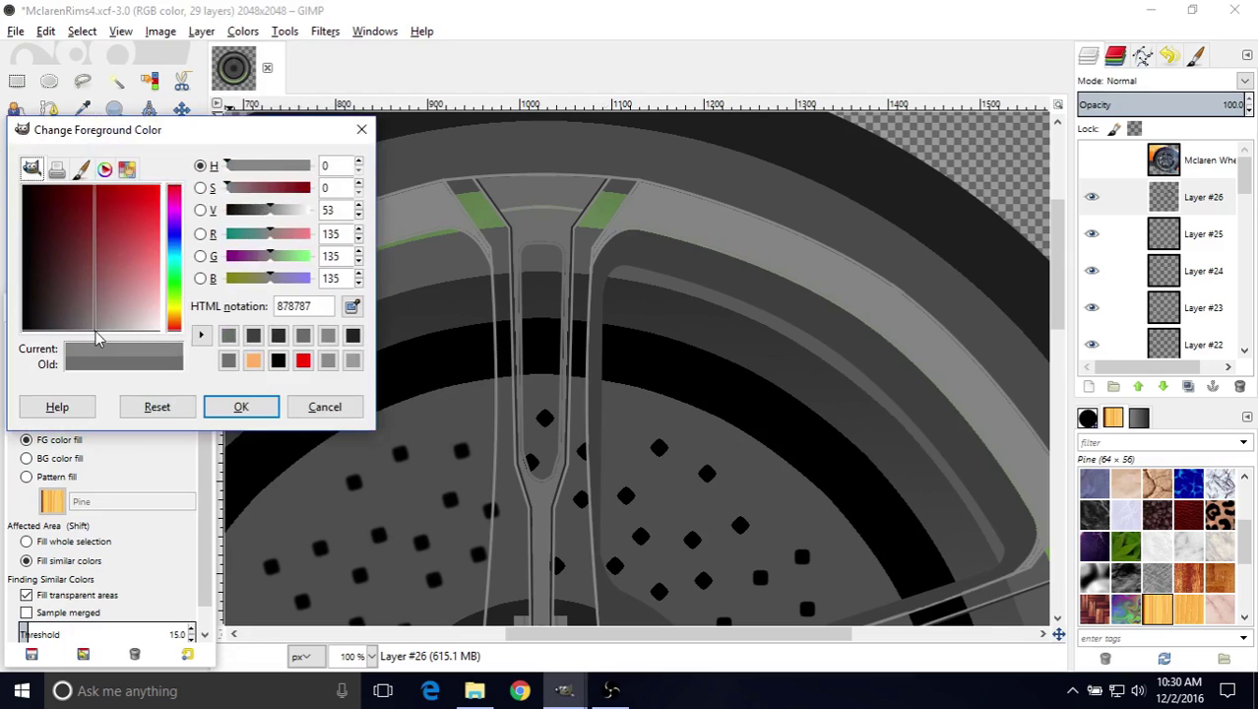
left_click(236, 406)
left_click(548, 242)
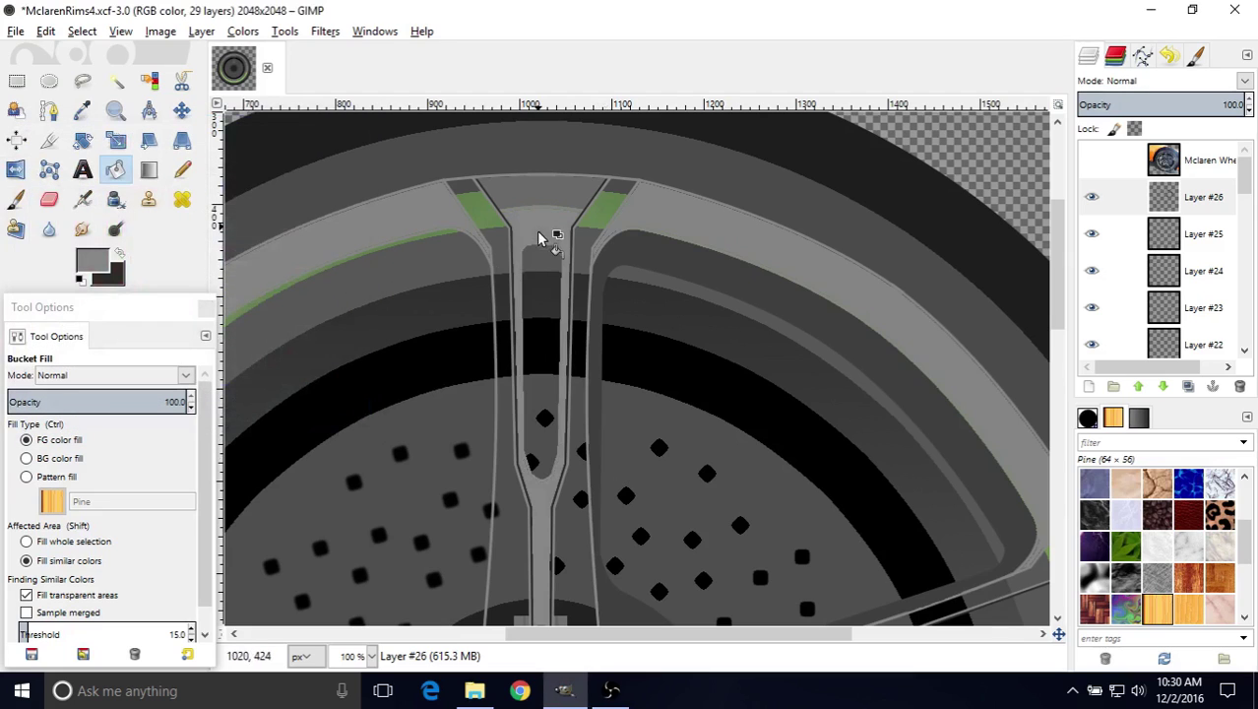
scroll(532, 392, "down", 1)
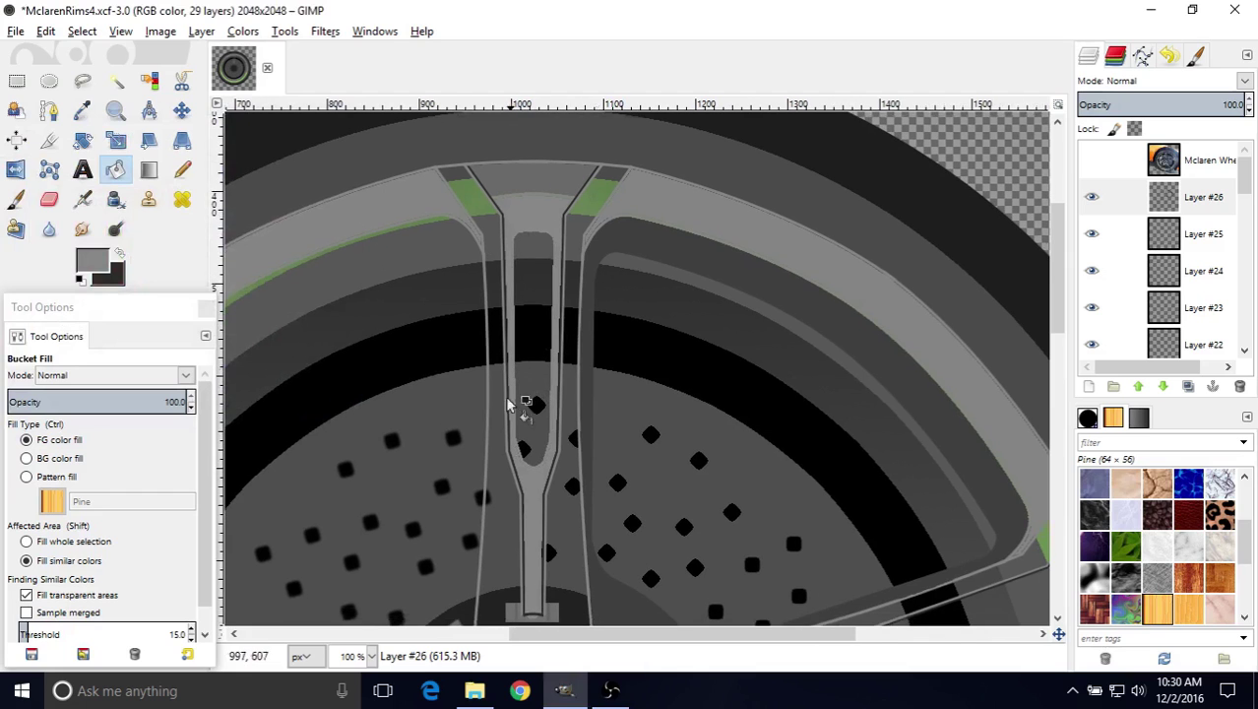
middle_click_drag(512, 485, 533, 415)
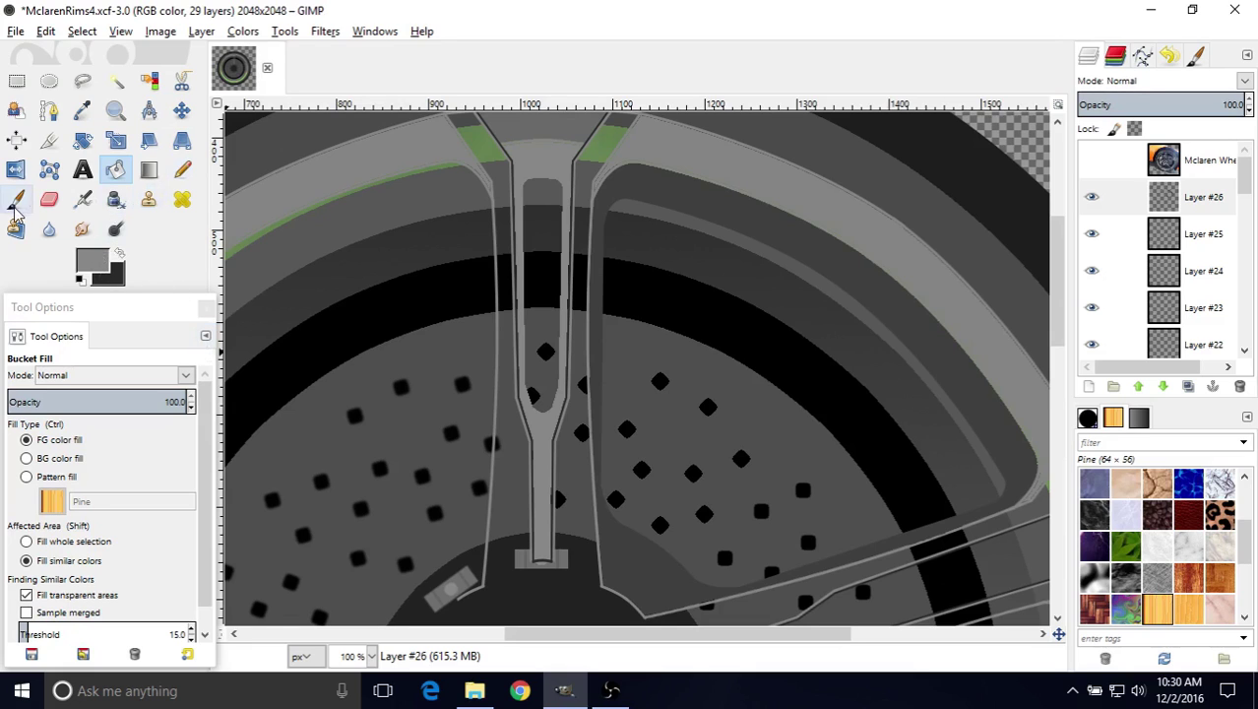
mouse_move(320, 298)
middle_mouse_down()
mouse_move(404, 369)
mouse_move(383, 350)
middle_mouse_up()
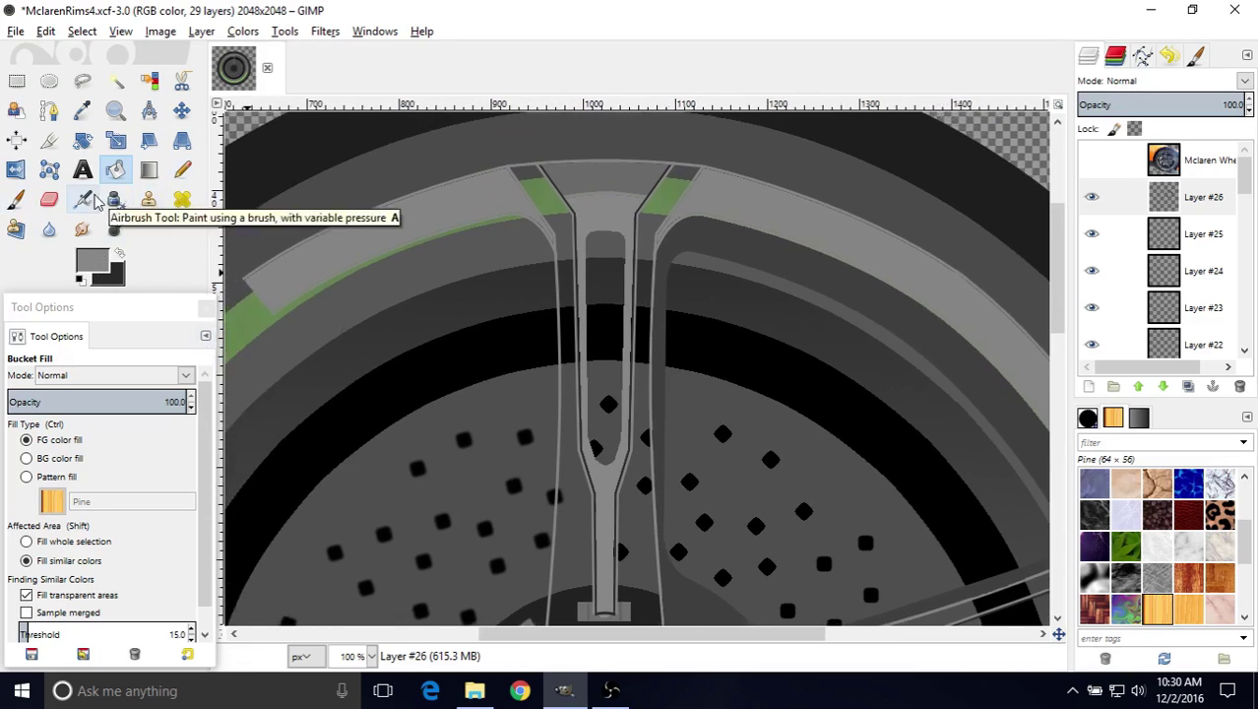
- Undo both groove fills and refill the groove around the slot directly with light gray matching the outer rim band
left_click(81, 111)
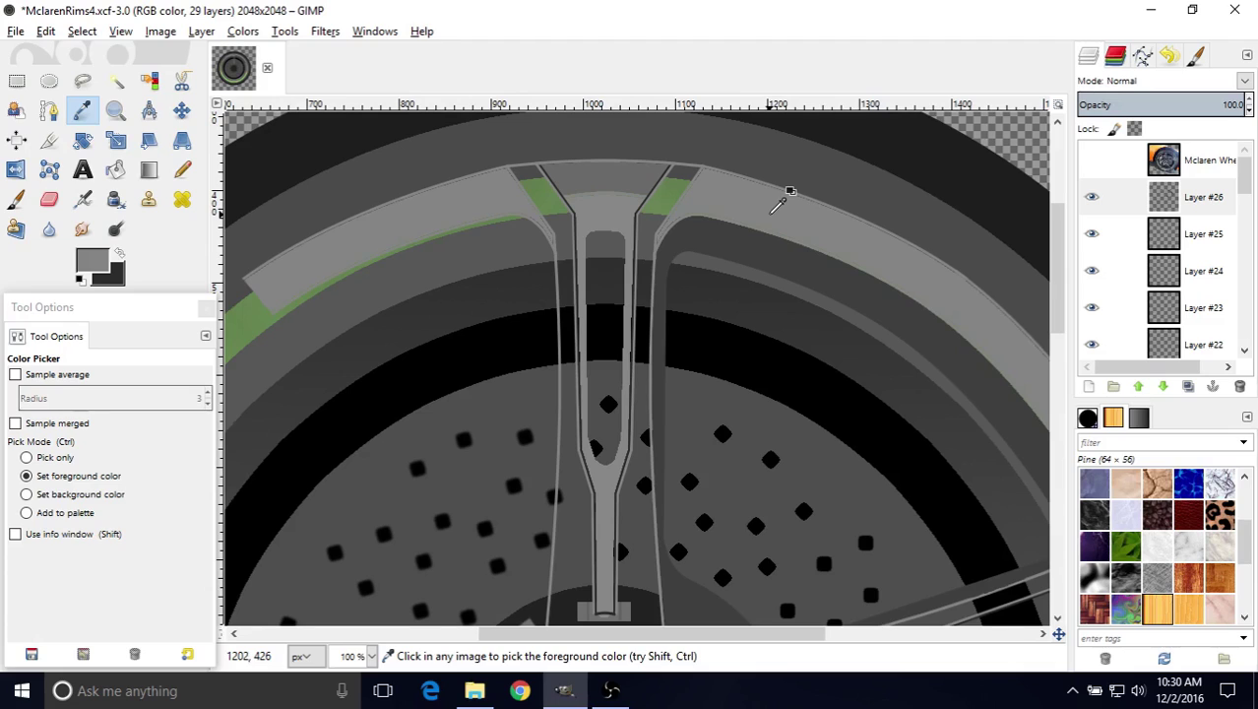
left_click(116, 173)
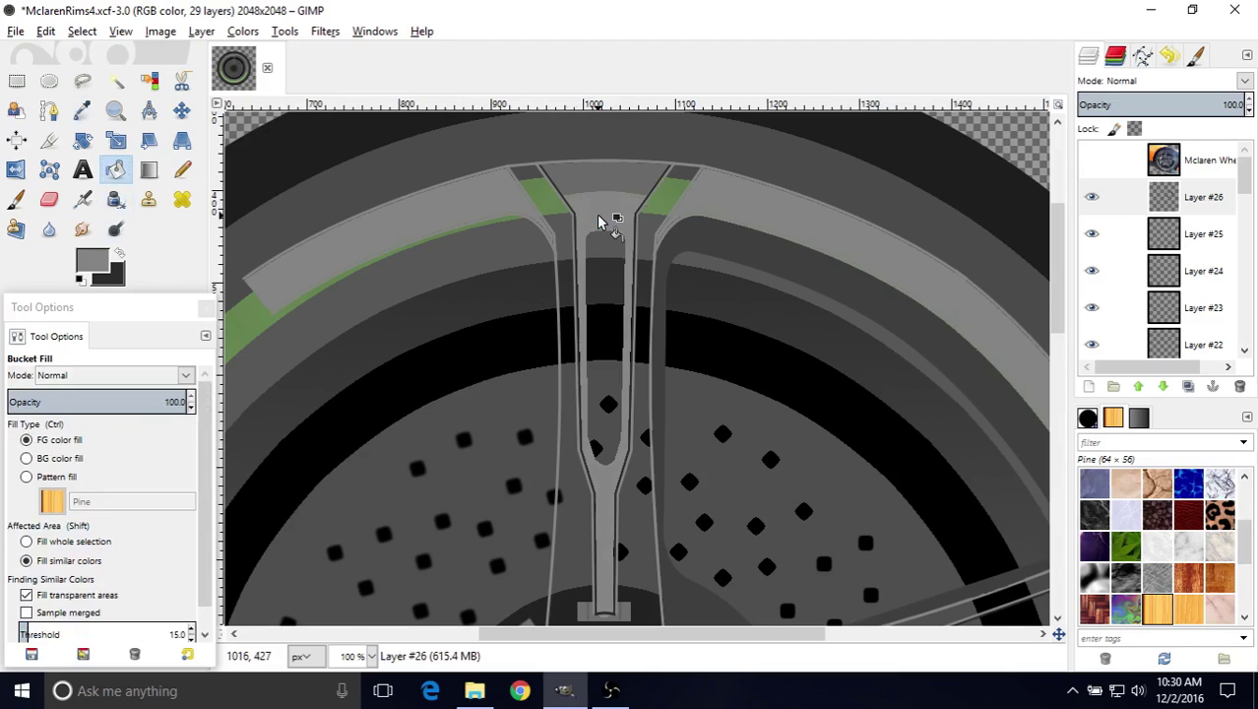
key("ctrl")
left_click(606, 244)
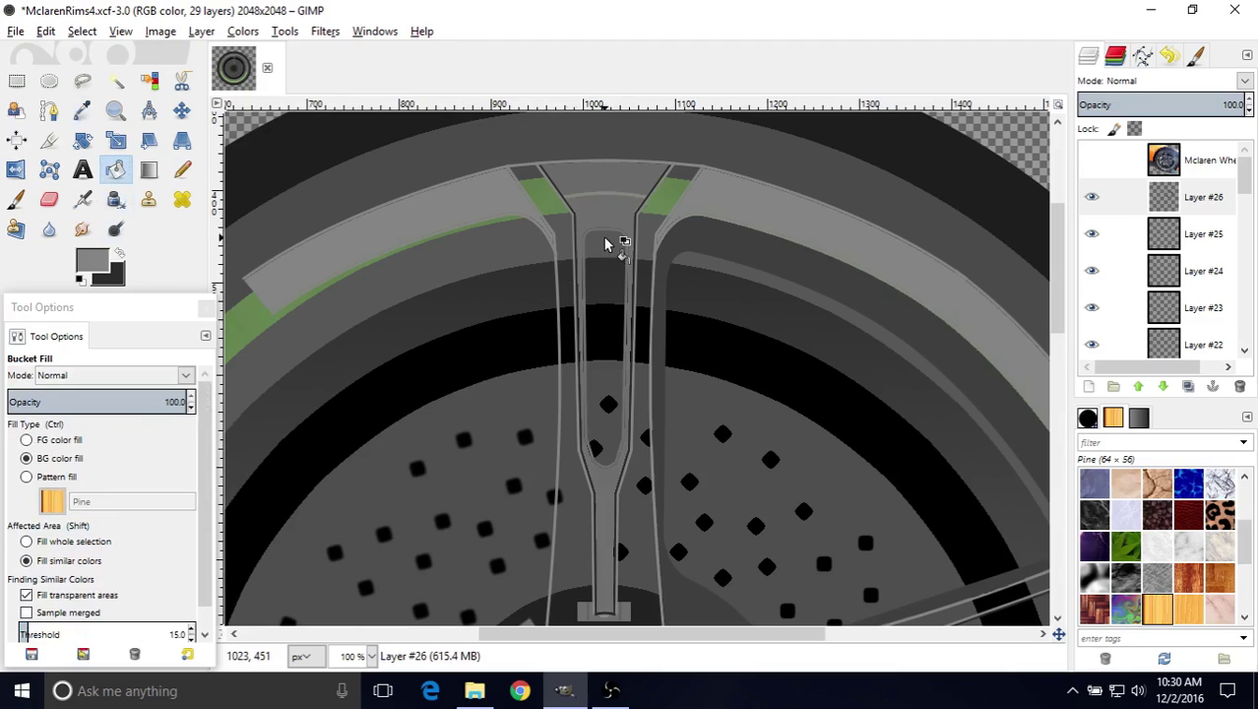
left_click(605, 243)
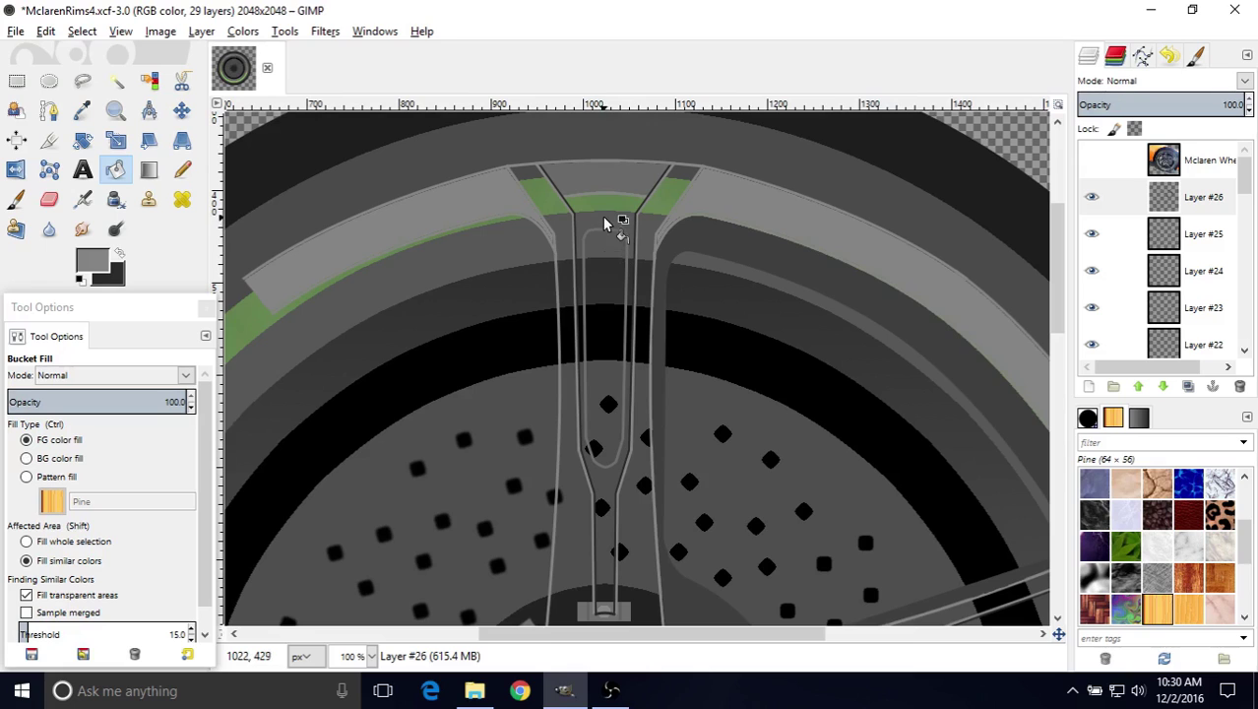
left_click(605, 220)
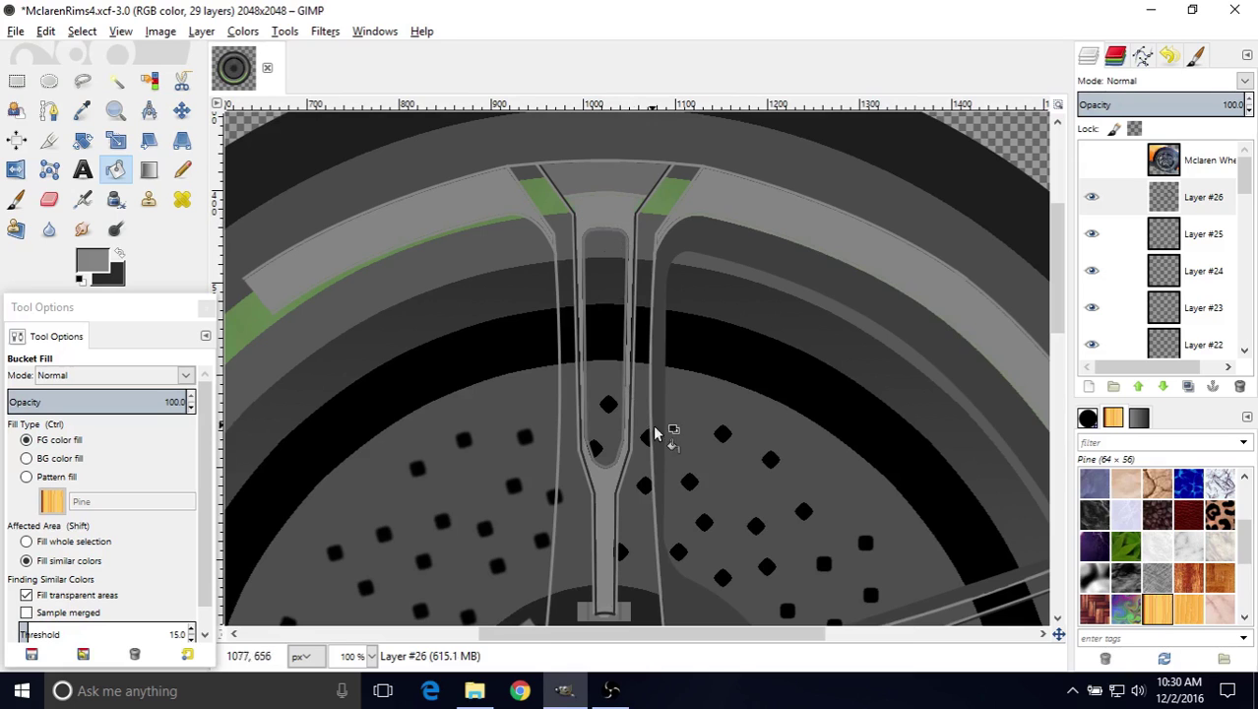
- Save the image as a new version named MclarenRims5.xcf in the Gimp Stuff folder
middle_click_drag(668, 445, 555, 448)
scroll(571, 463, "down", 3, "ctrl")
scroll(592, 379, "up", 2, "ctrl")
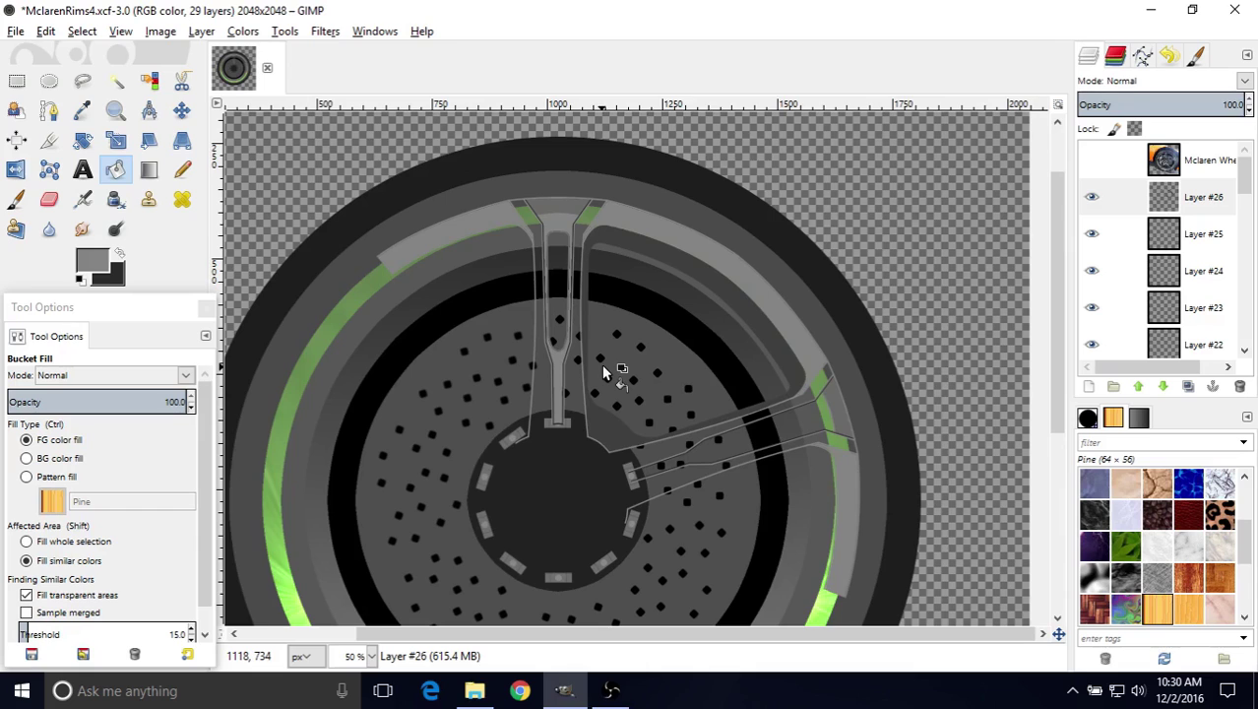
scroll(604, 372, "up", 1, "ctrl")
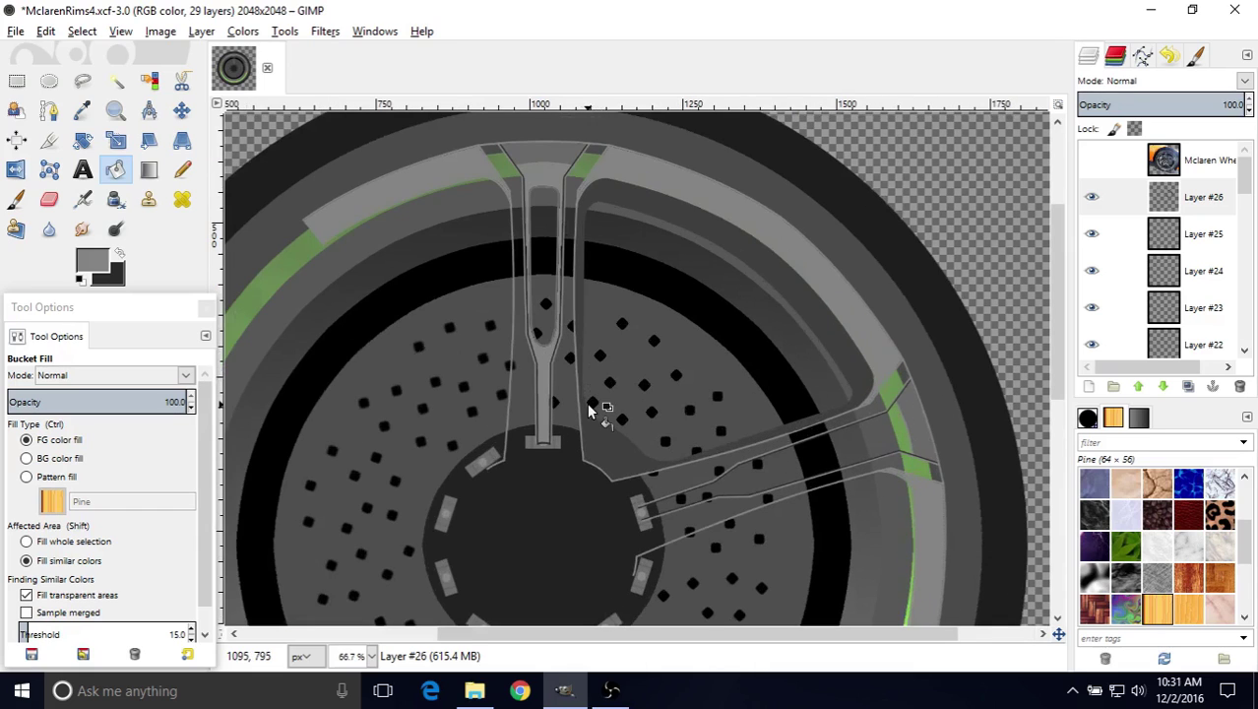
scroll(600, 398, "down", 1)
scroll(600, 399, "left", 1)
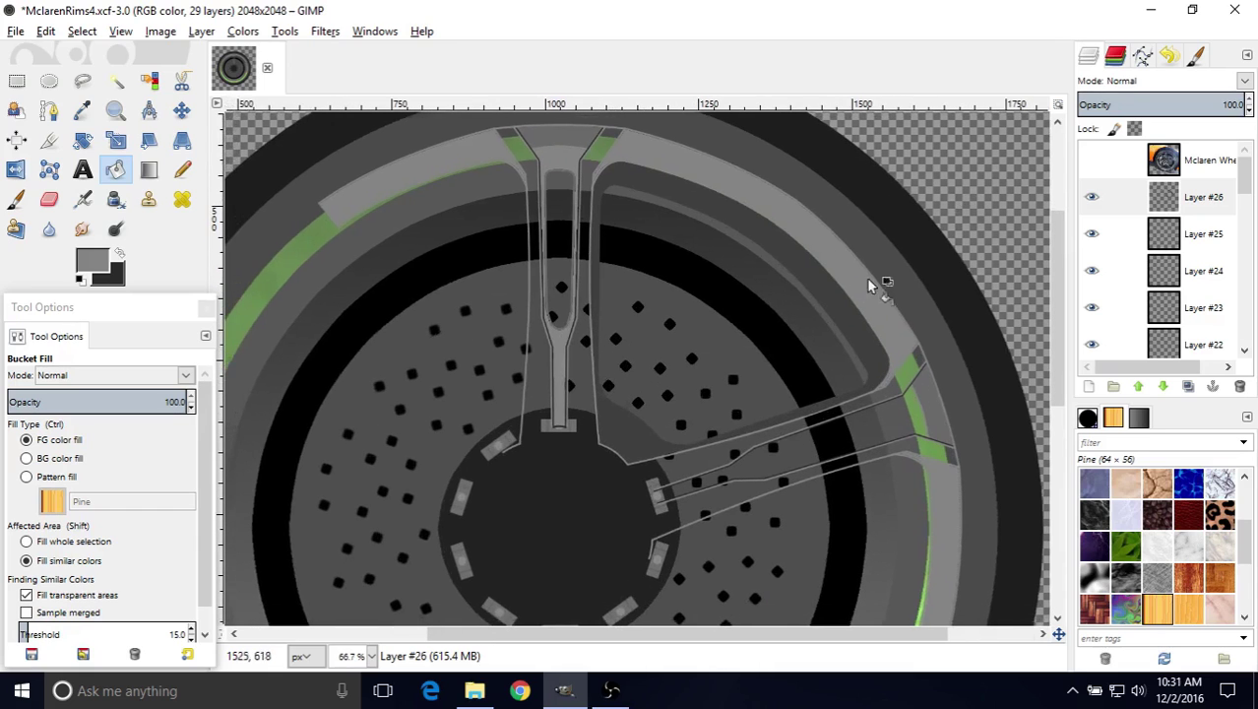
left_click(16, 33)
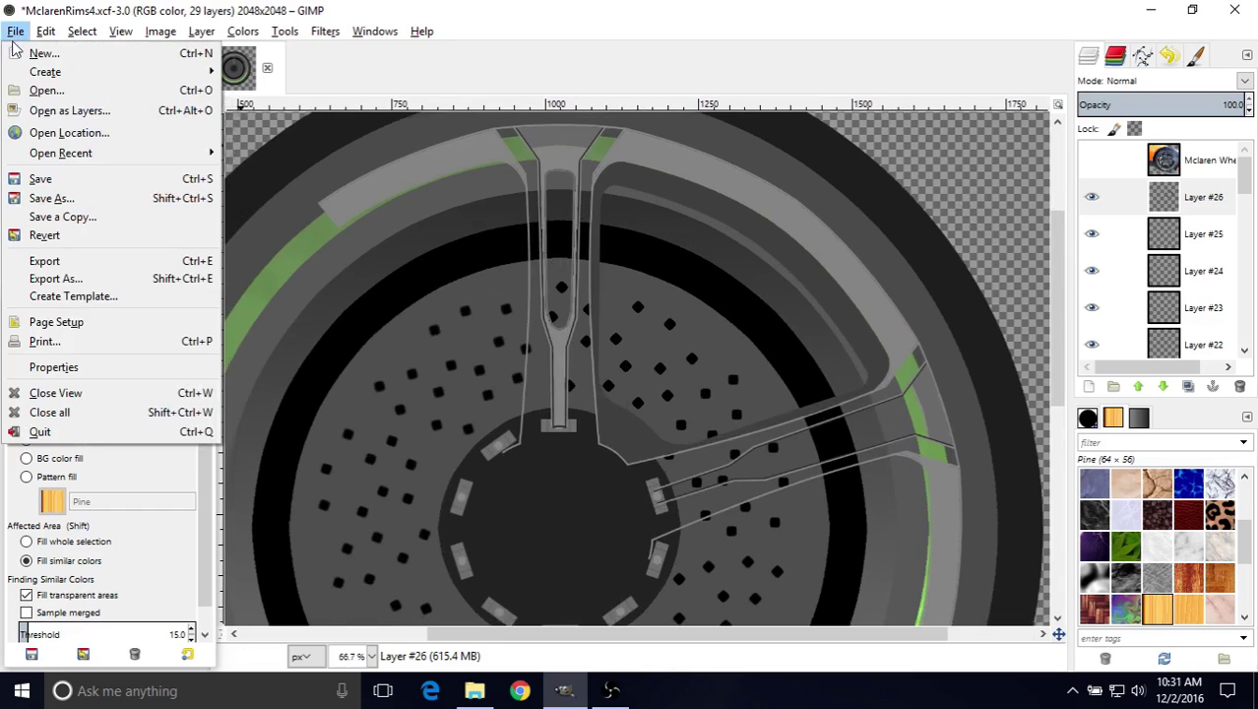
left_click(44, 183)
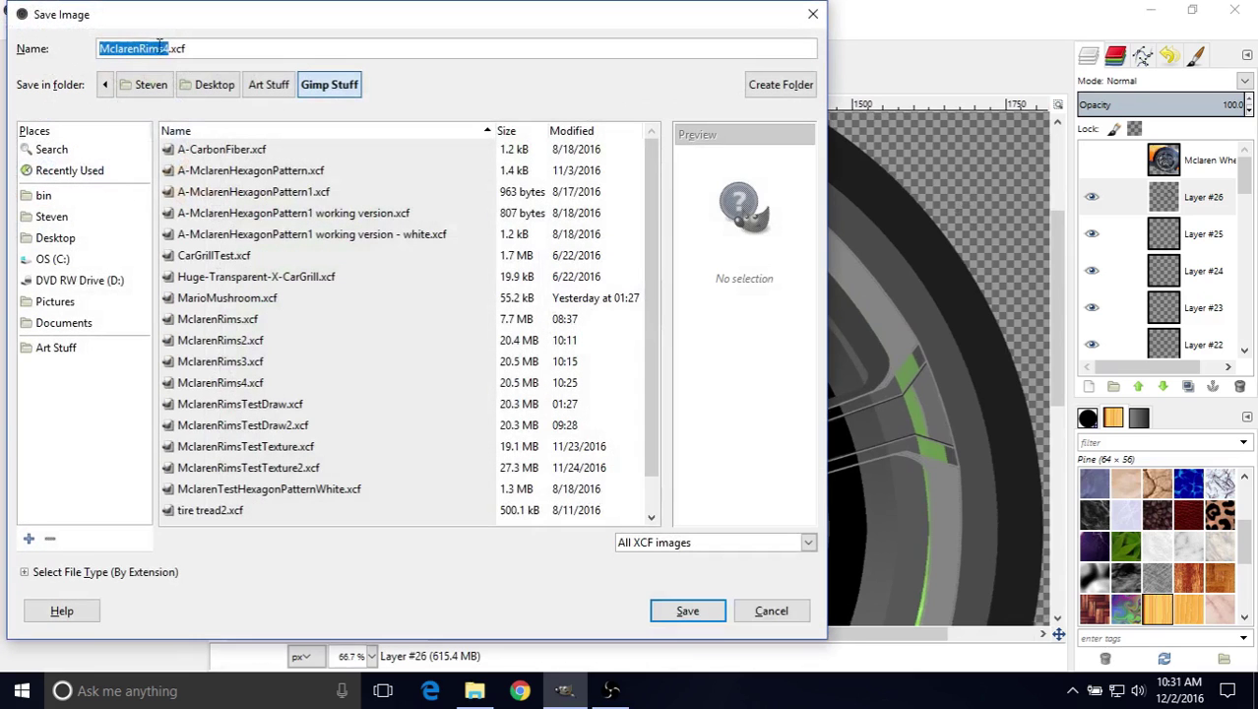
left_click(167, 48)
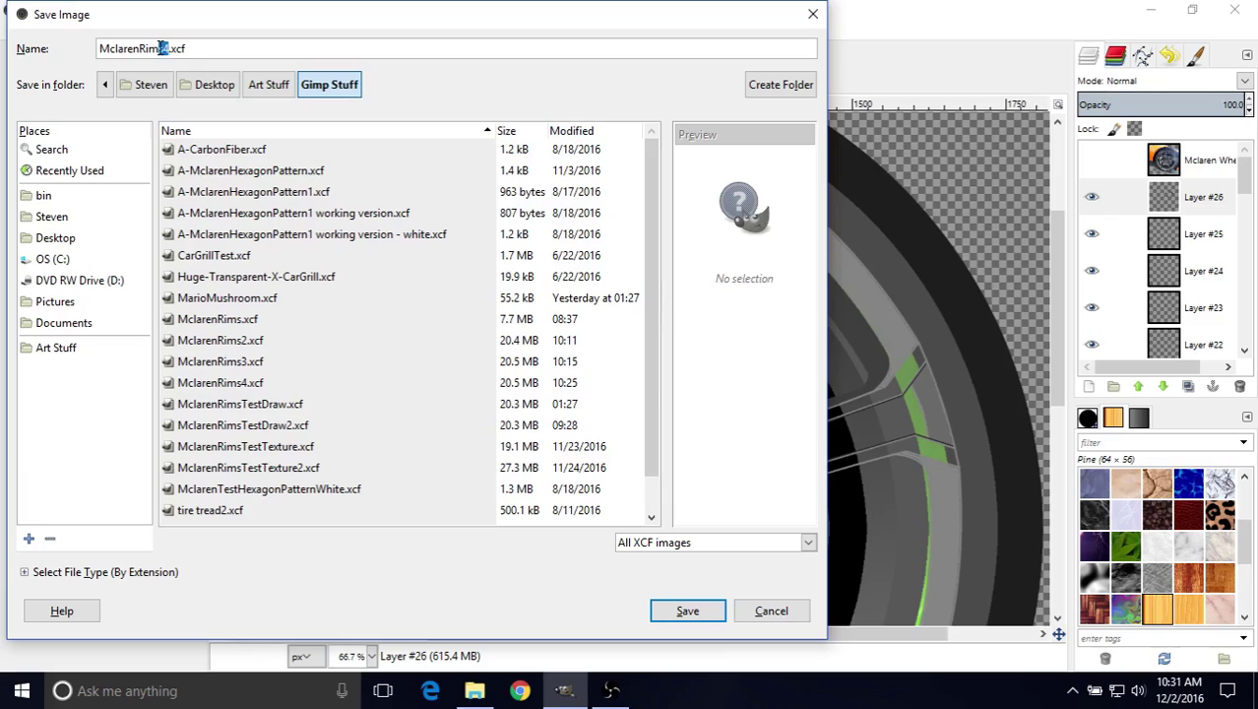
left_click_drag(163, 49, 170, 50)
type("5")
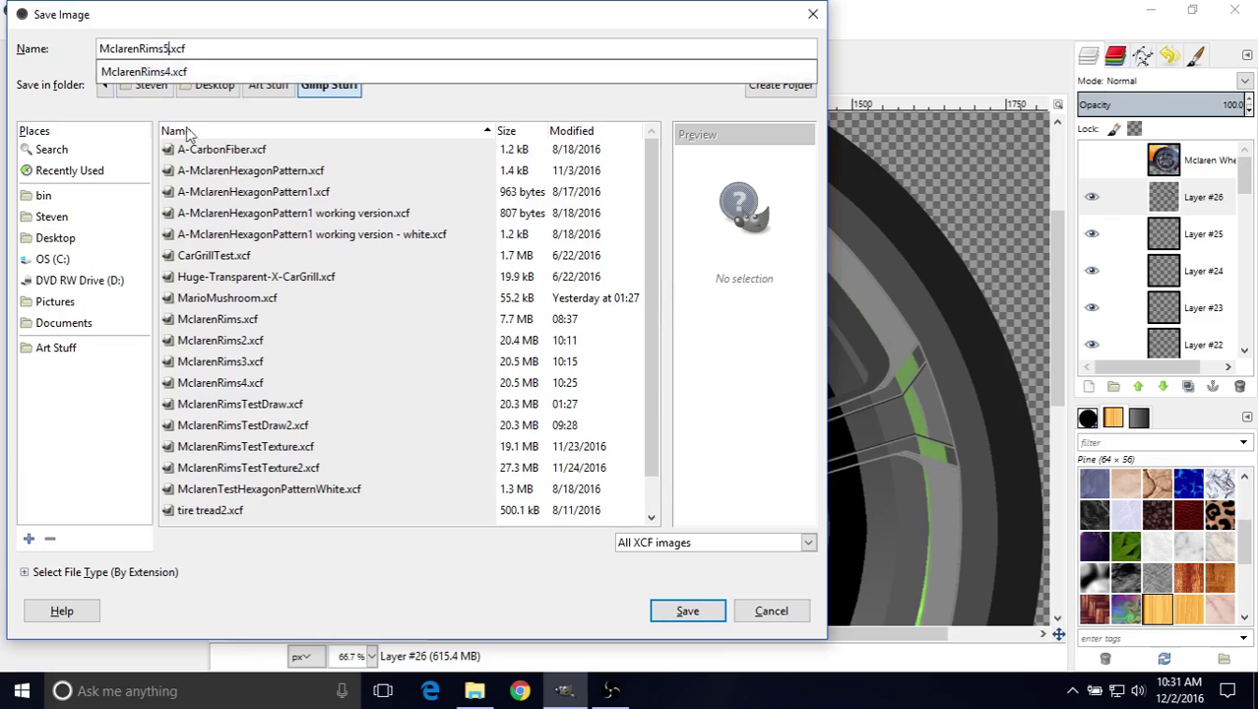
left_click(675, 611)
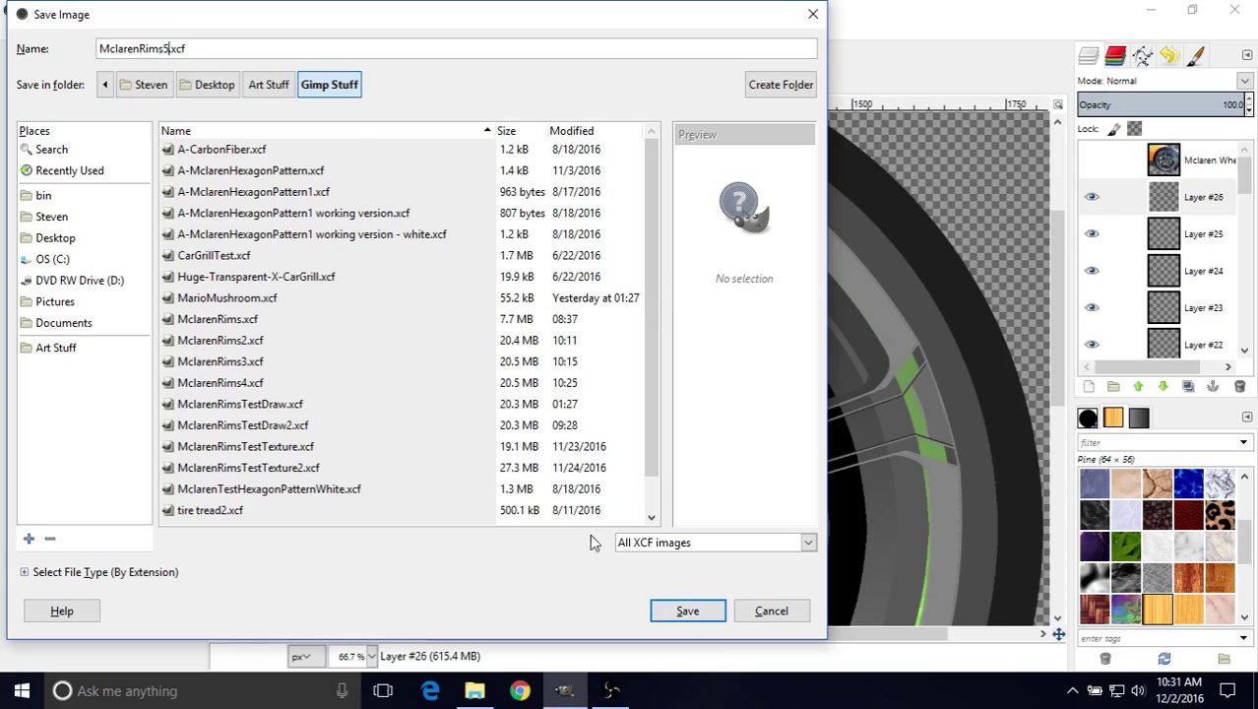
left_click(666, 612)
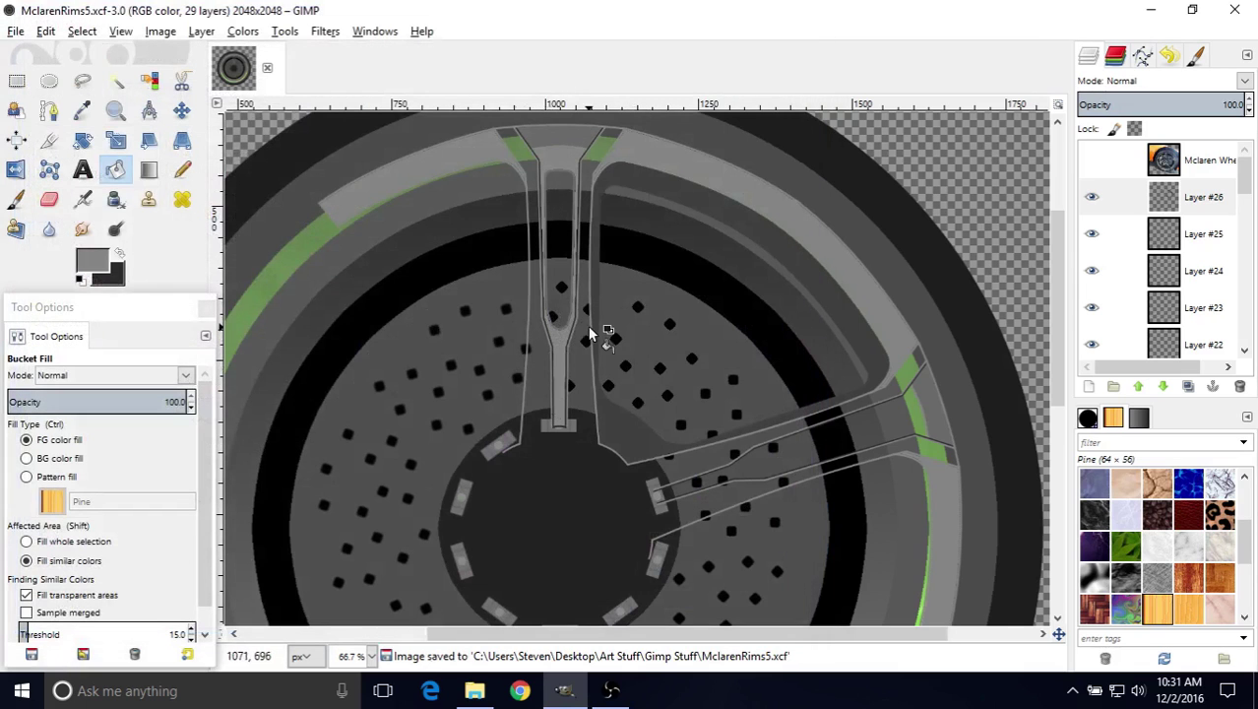
middle_click_drag(599, 335, 583, 363)
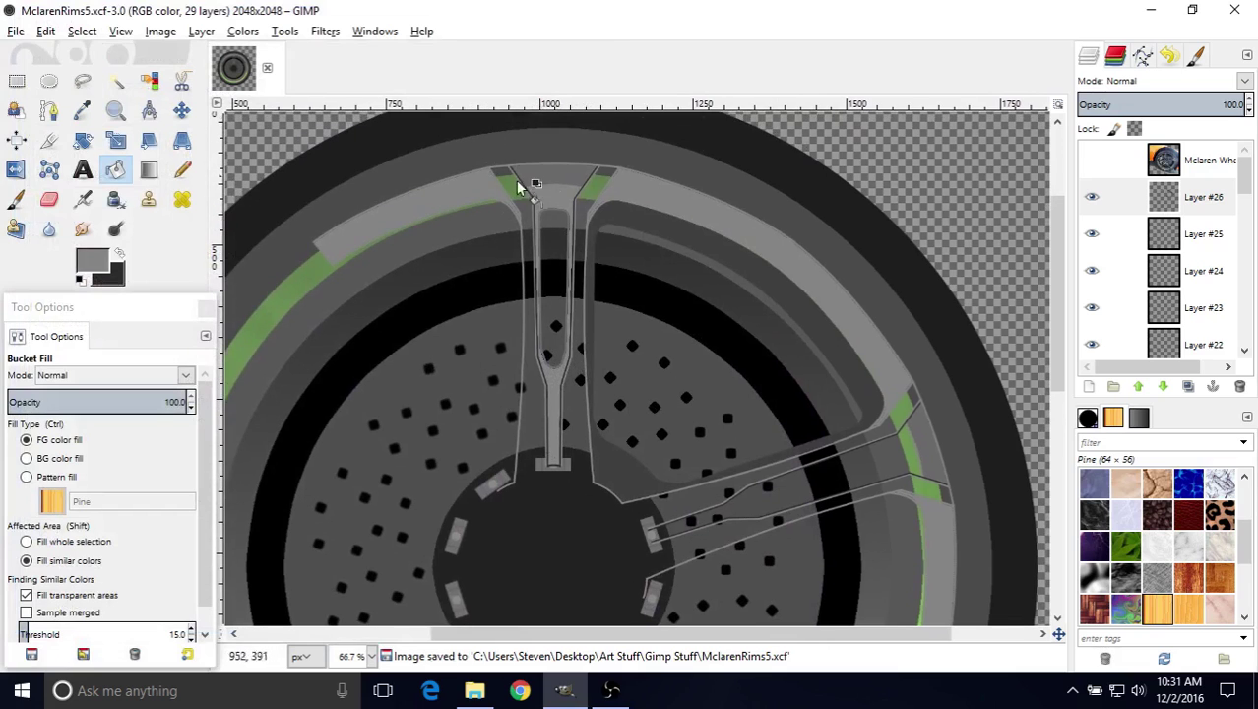
middle_click_drag(597, 317, 617, 281)
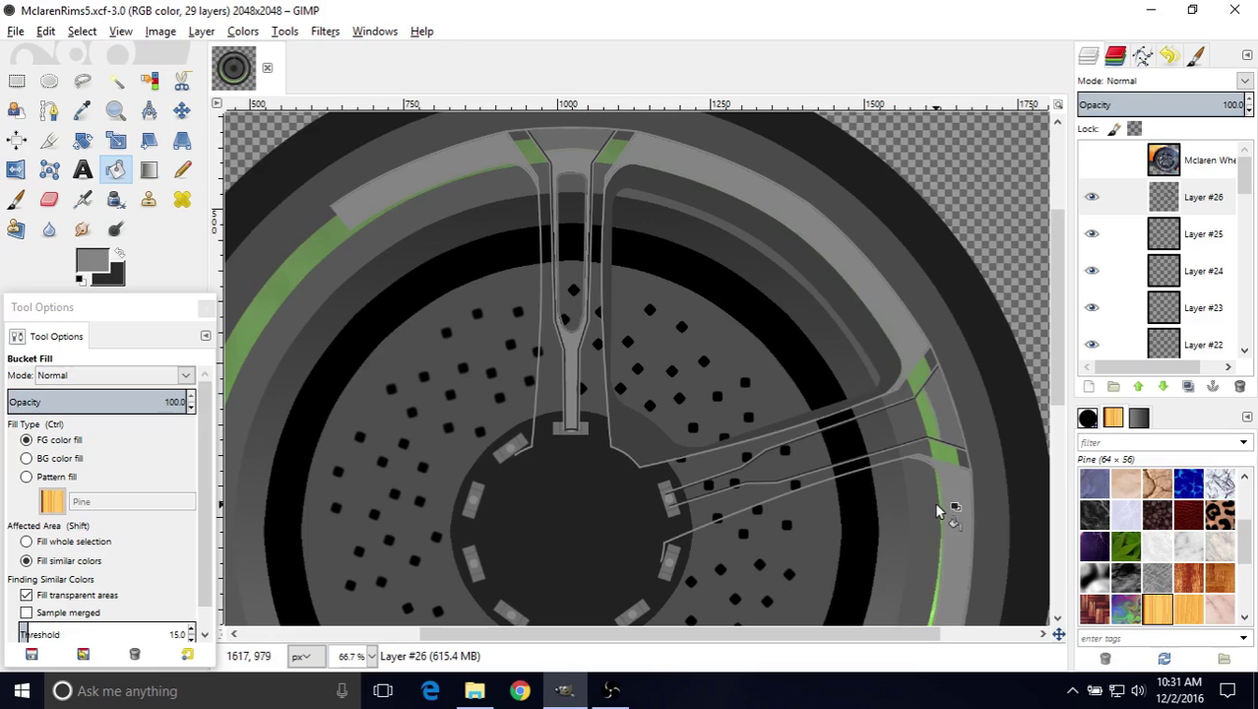
scroll(832, 241, "down", 1, "ctrl")
scroll(846, 394, "up", 1, "ctrl")
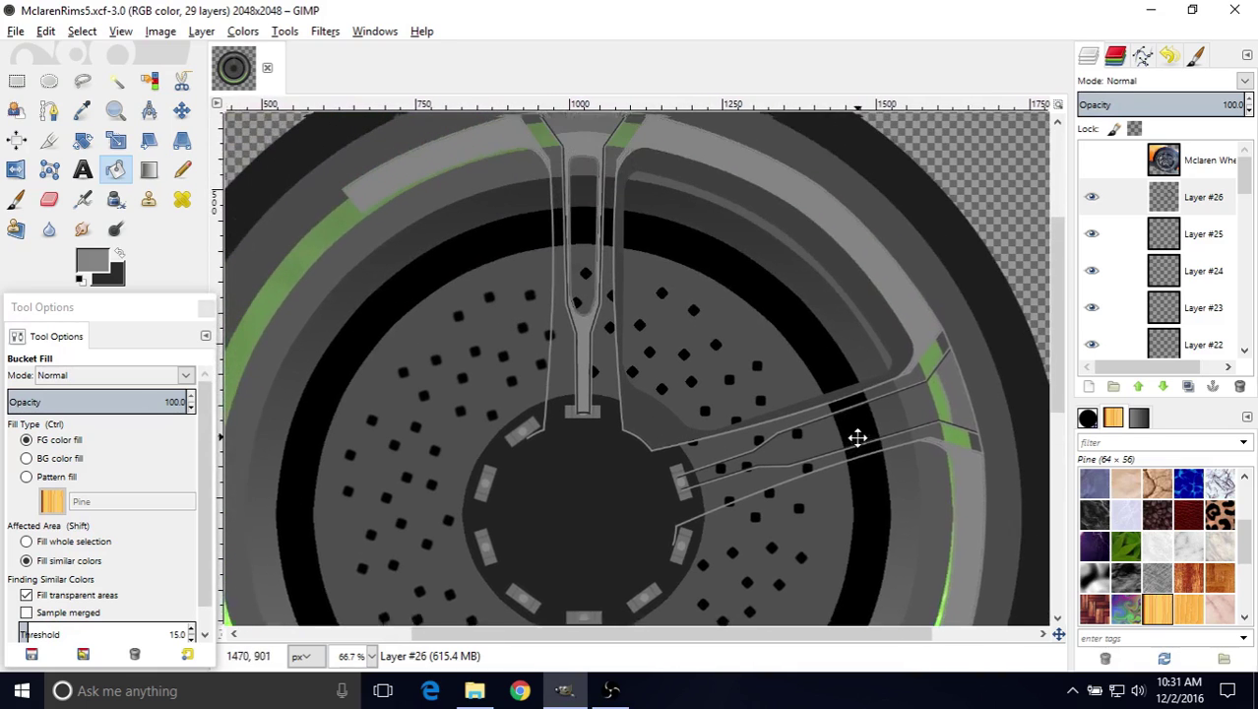